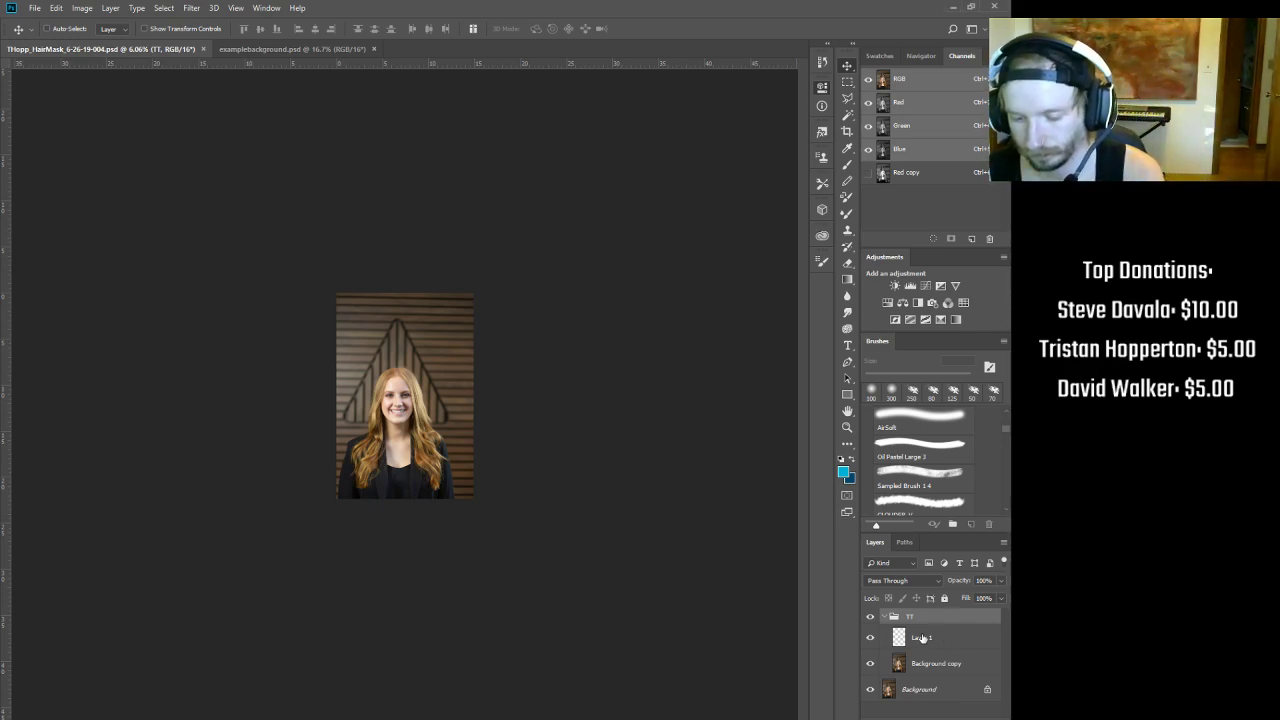
Step: Select Layer 1, glance at examplebackground.psd, then return to the HairMask portrait
left_click(935, 638)
left_click_drag(407, 397, 434, 345)
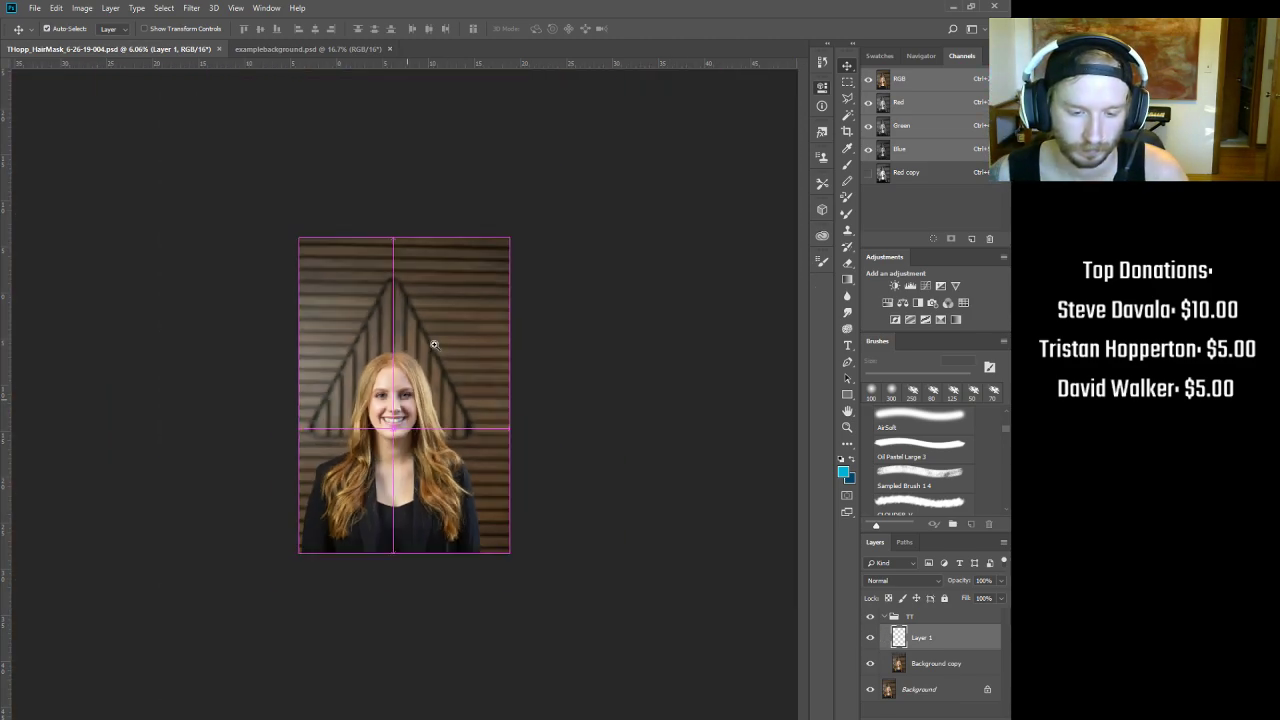
left_click(324, 50)
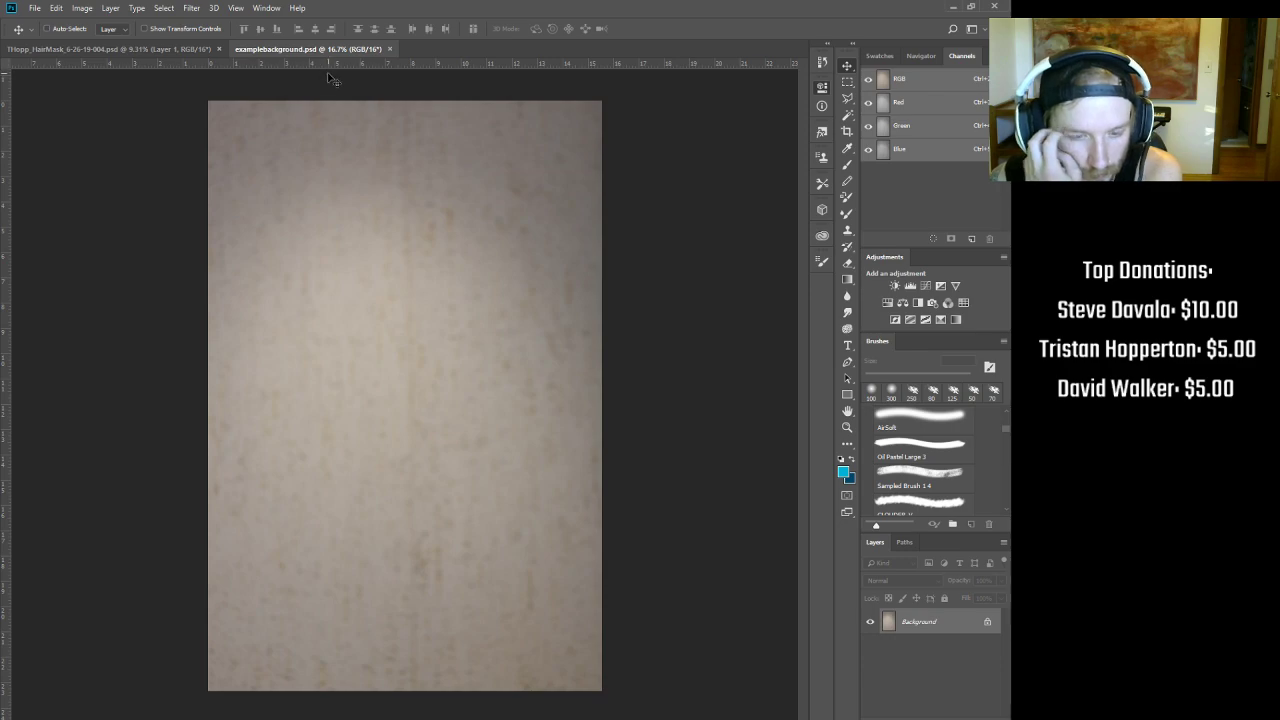
left_click(137, 46)
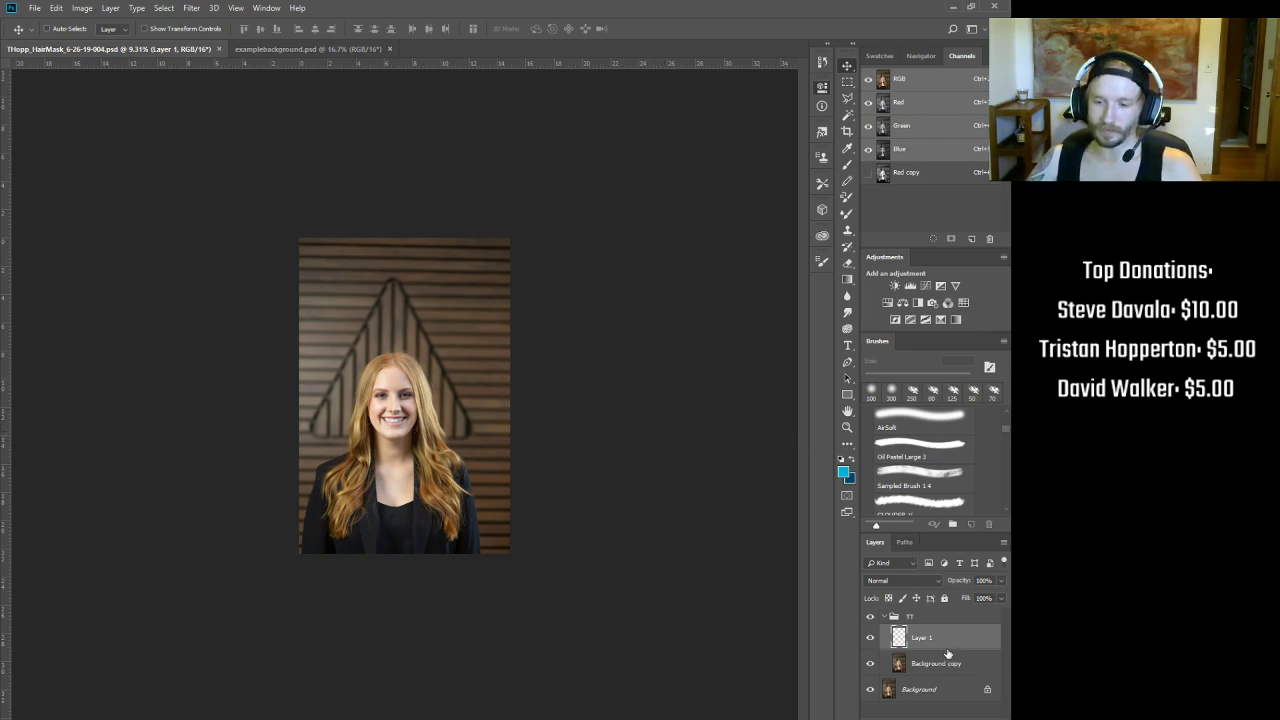
left_click_drag(409, 390, 447, 382)
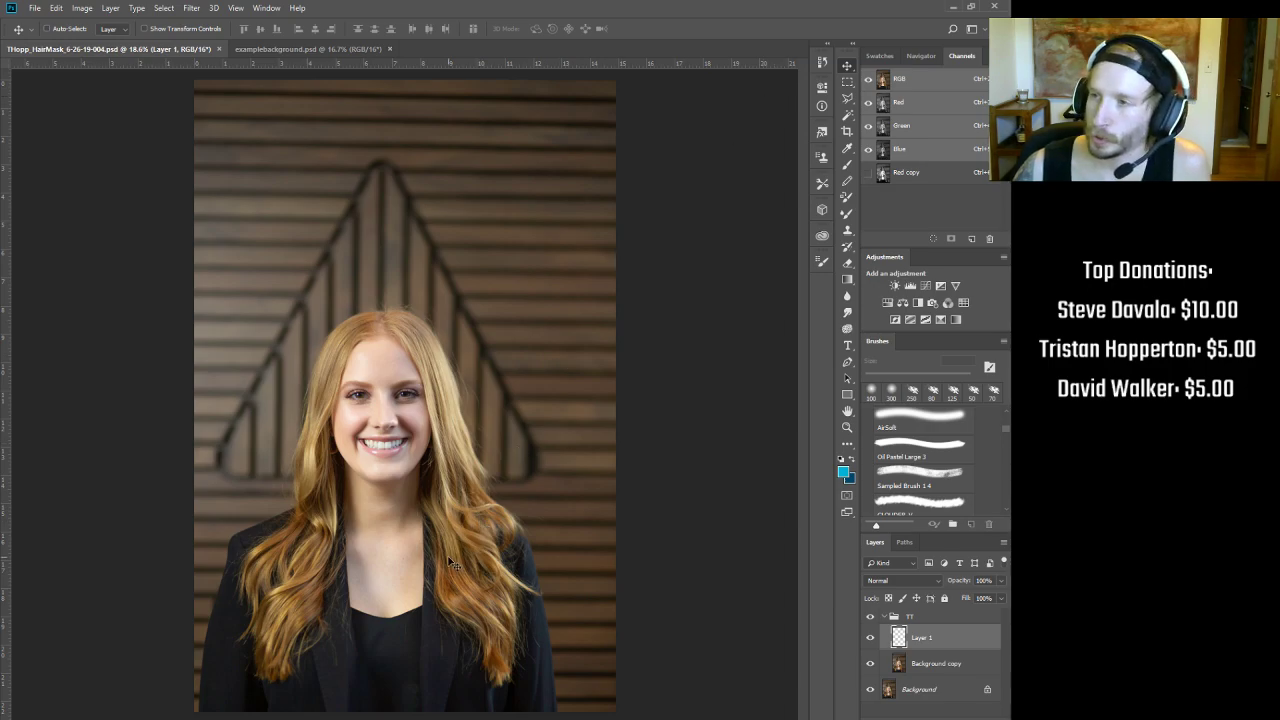
left_click_drag(352, 611, 389, 586)
left_click_drag(485, 573, 562, 498)
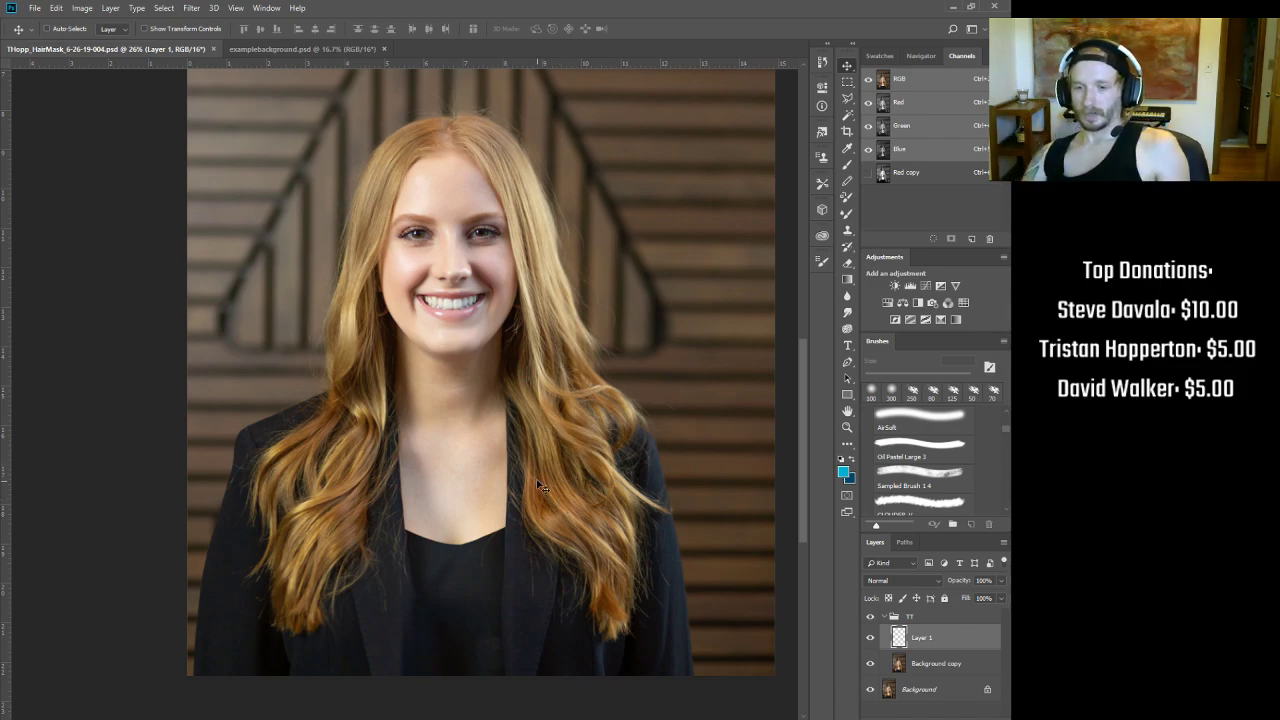
left_click(846, 365)
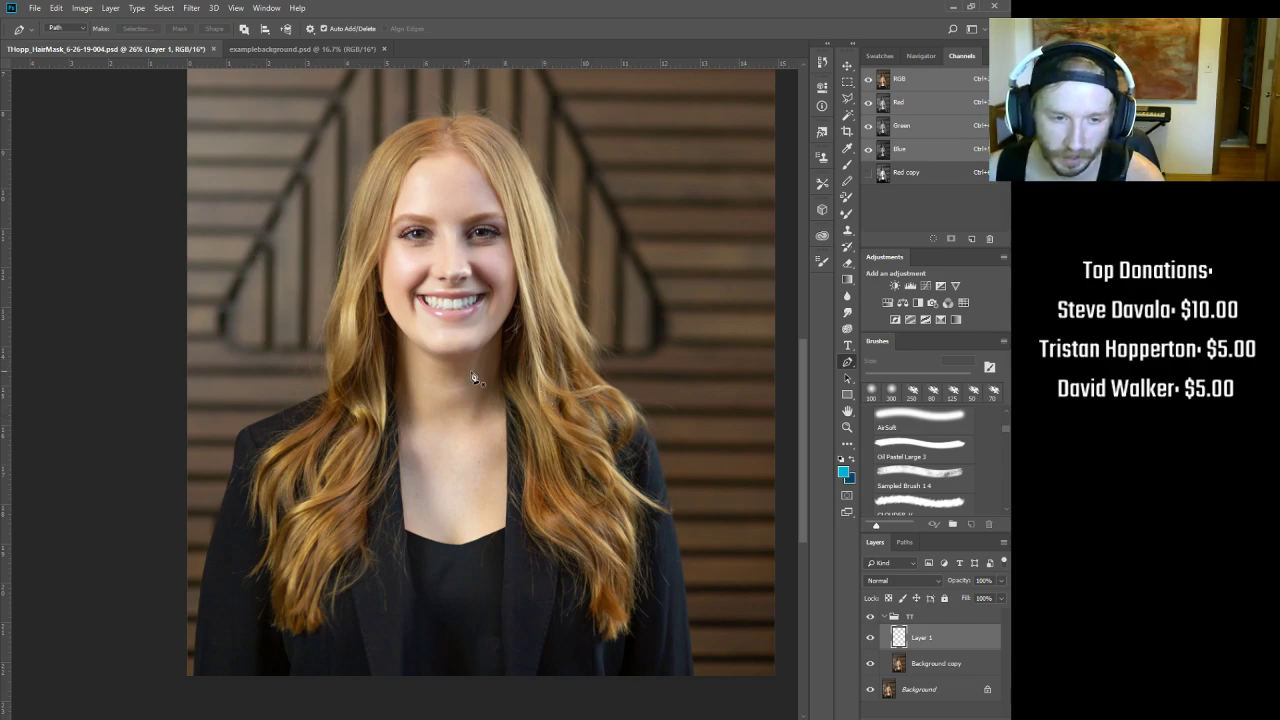
left_click(847, 65)
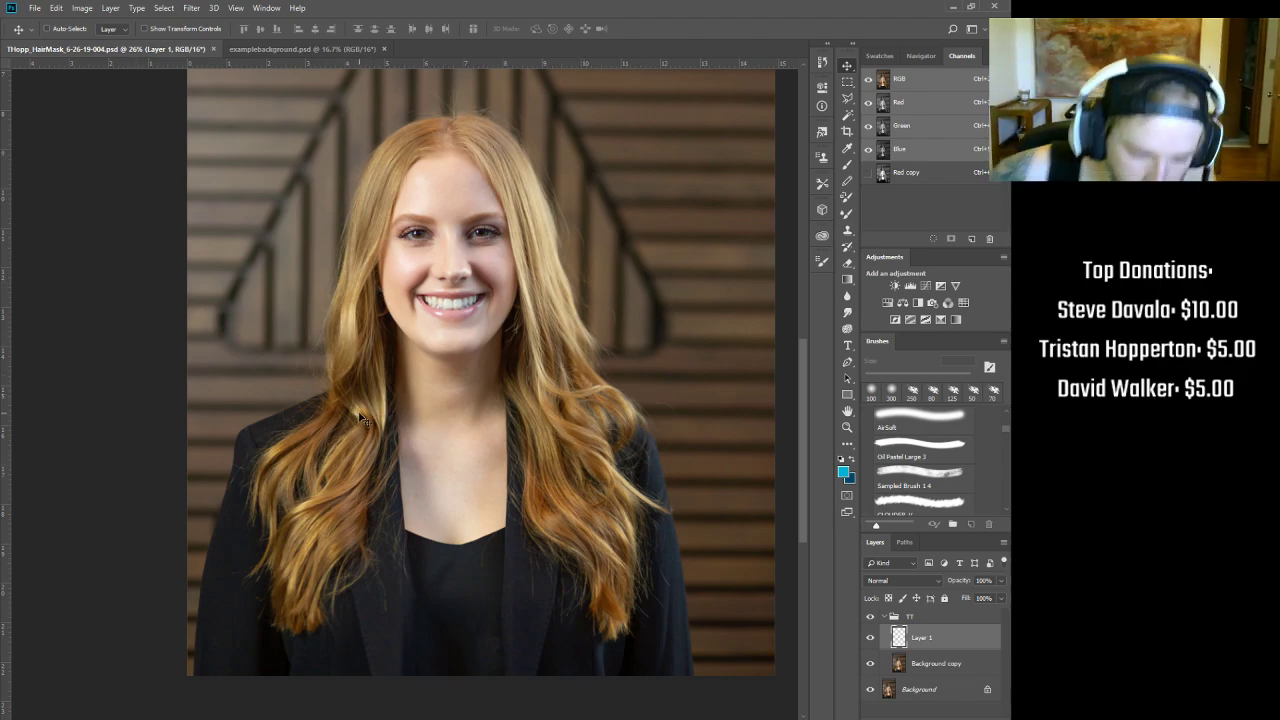
scroll(372, 380, "down", 2)
scroll(388, 420, "up", 4)
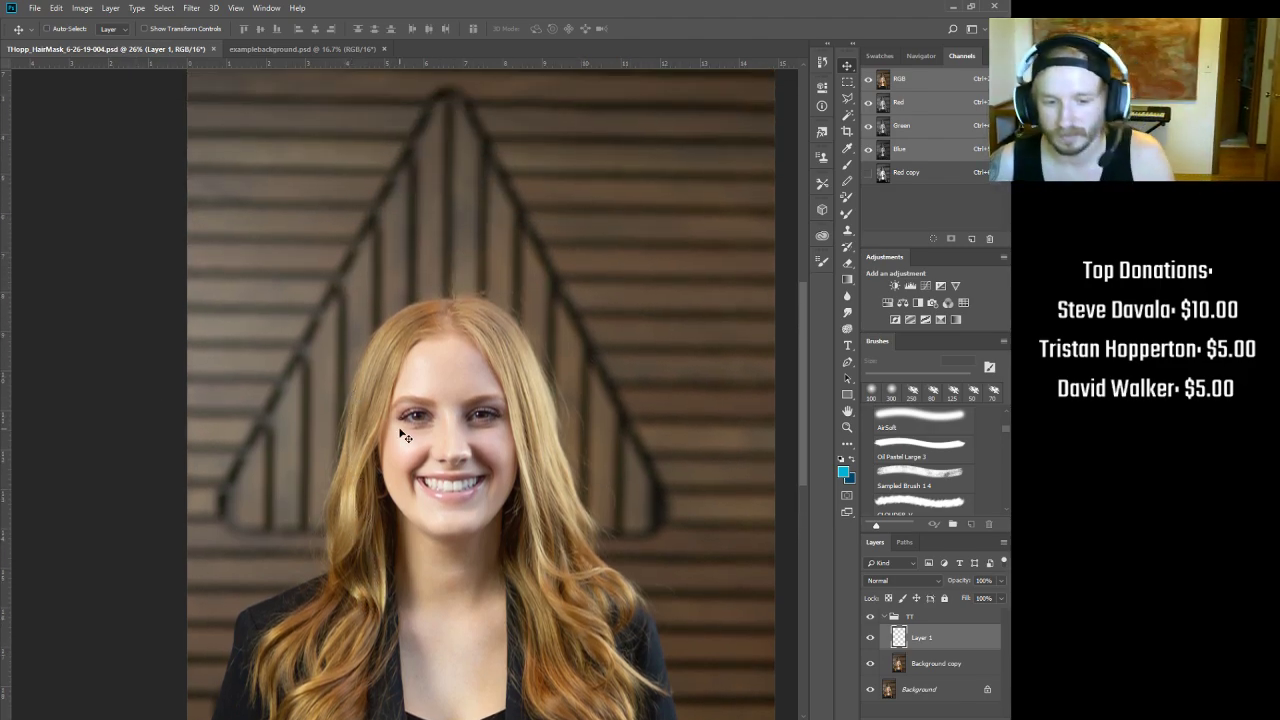
scroll(402, 436, "down", 1)
scroll(514, 362, "down", 1)
left_click_drag(524, 318, 453, 424)
left_click_drag(453, 293, 448, 388)
left_click_drag(419, 333, 450, 335)
left_click_drag(450, 400, 504, 328)
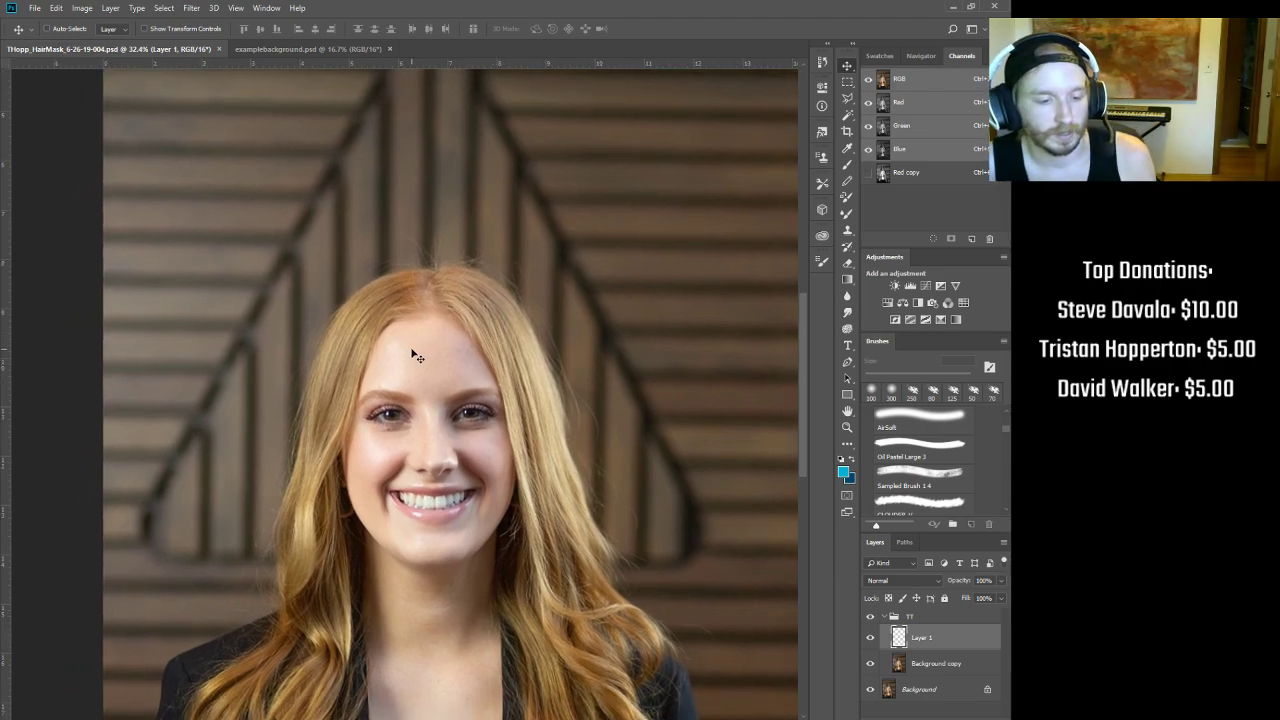
left_click_drag(360, 264, 366, 264)
left_click_drag(505, 394, 381, 288)
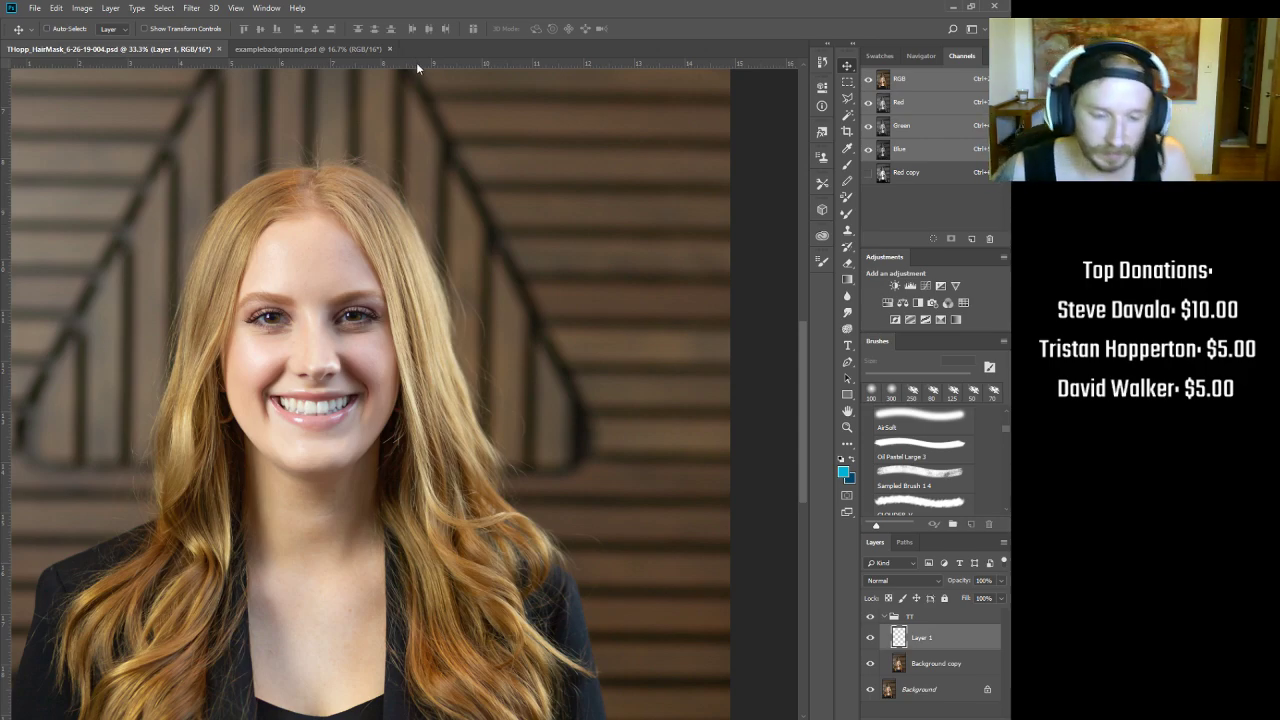
key("ctrl+0")
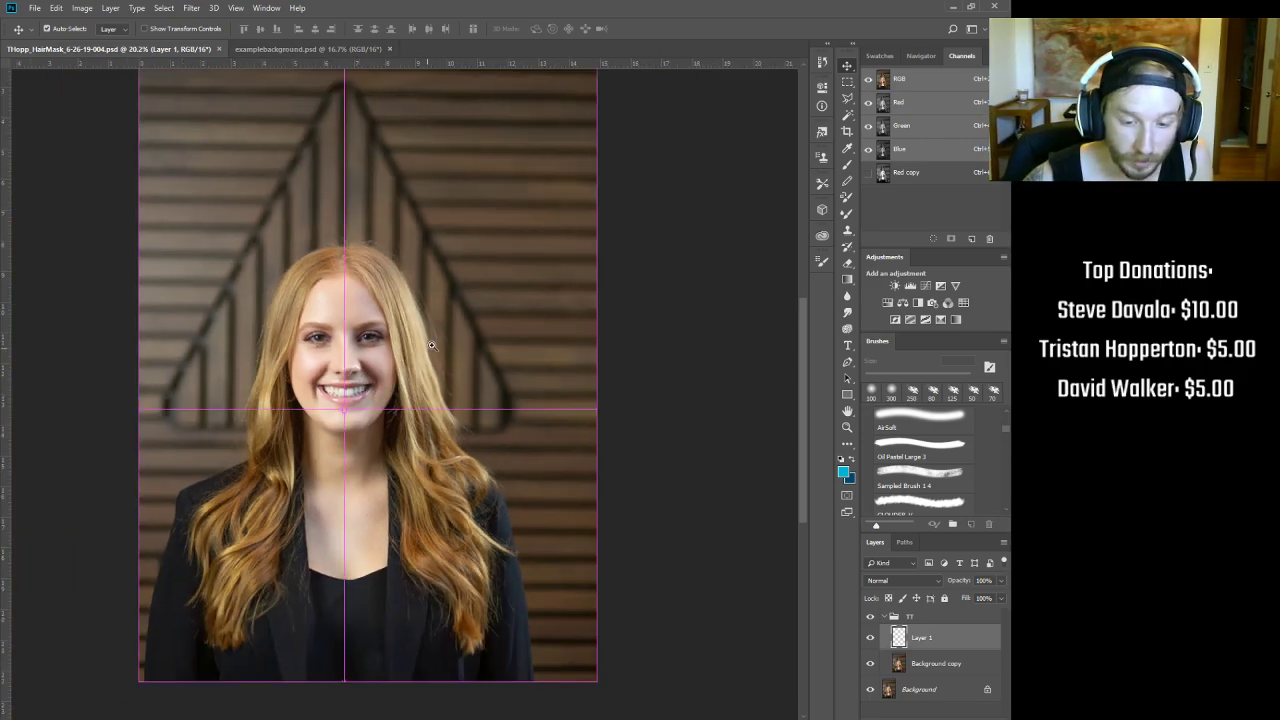
left_click_drag(429, 346, 437, 345)
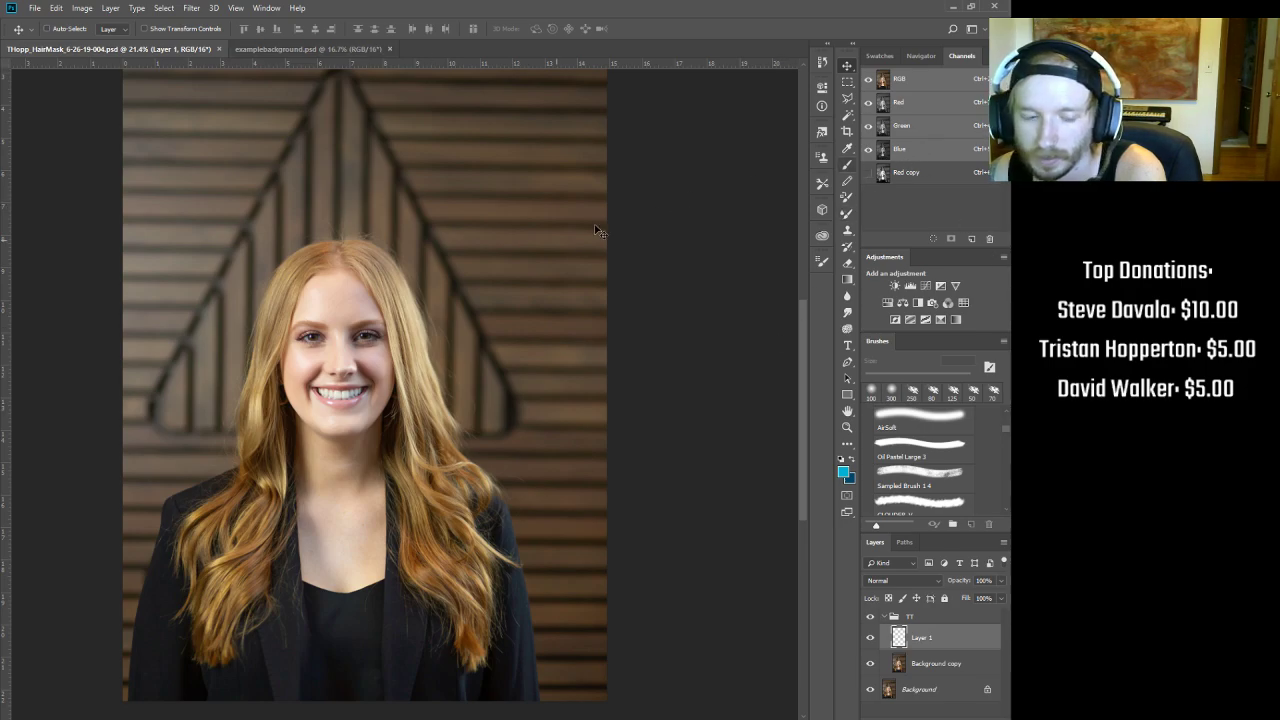
Step: Compare the Red, Green, Blue and Red copy channels one at a time
left_click(929, 105)
left_click(927, 128)
left_click(927, 150)
left_click(931, 177)
left_click(930, 150)
left_click(925, 101)
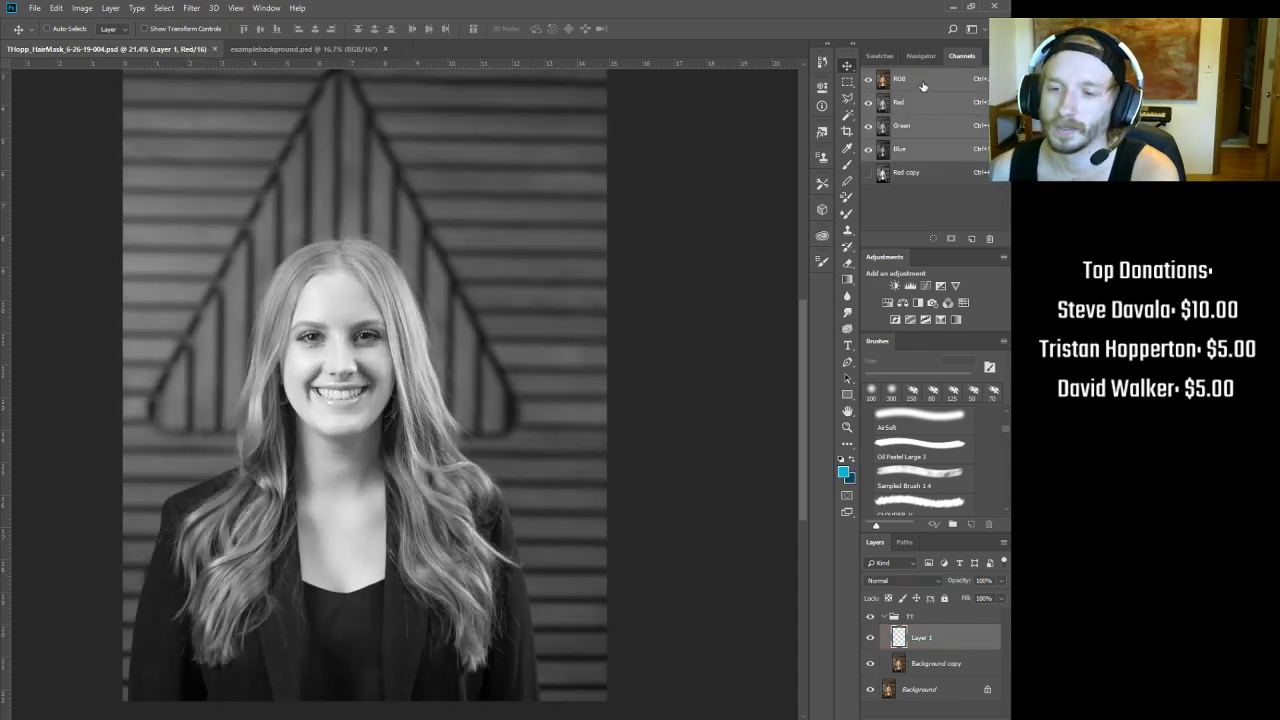
left_click(925, 127)
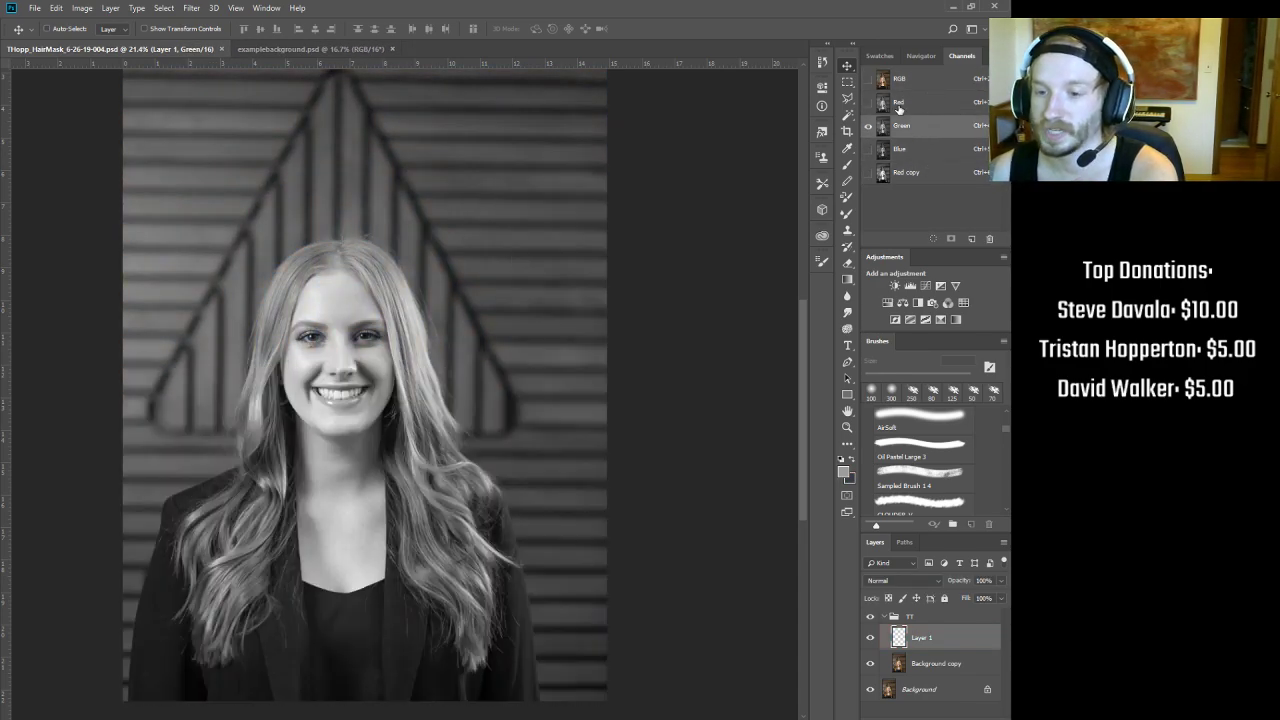
Step: Weigh the brighter Red channel against Blue and Green, settling on Red and zooming into the head
left_click(915, 102)
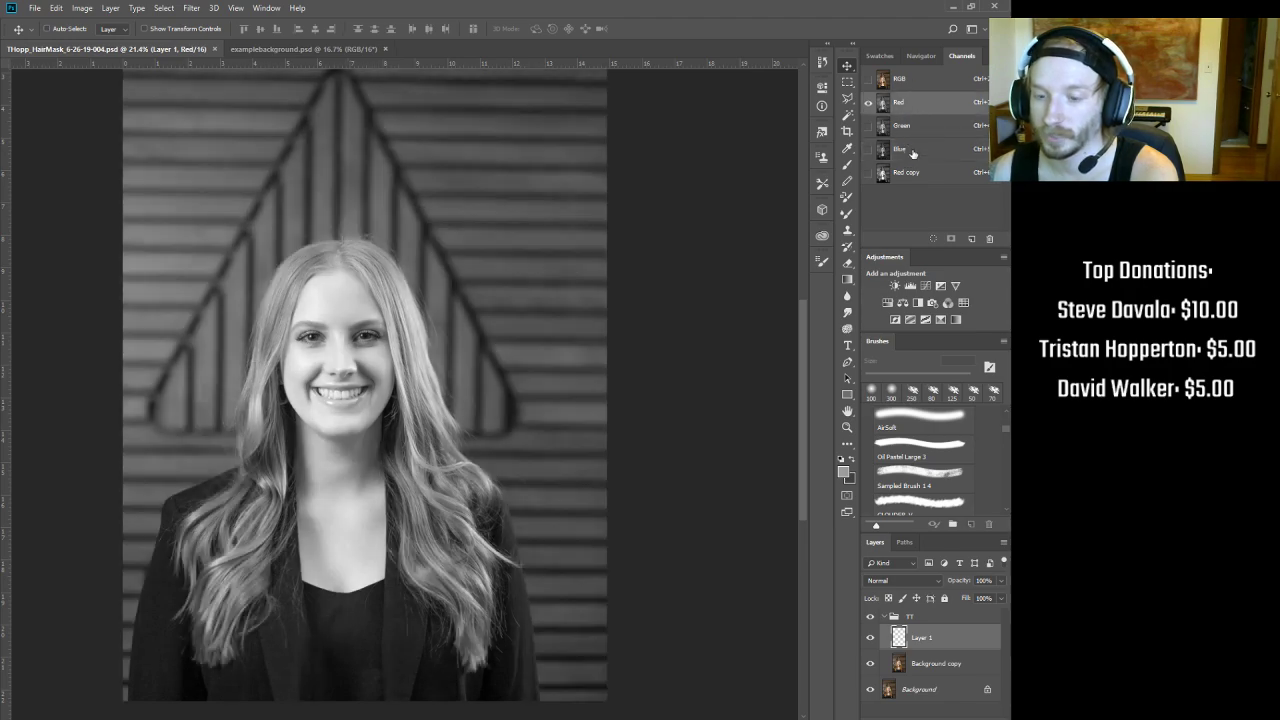
left_click(915, 149)
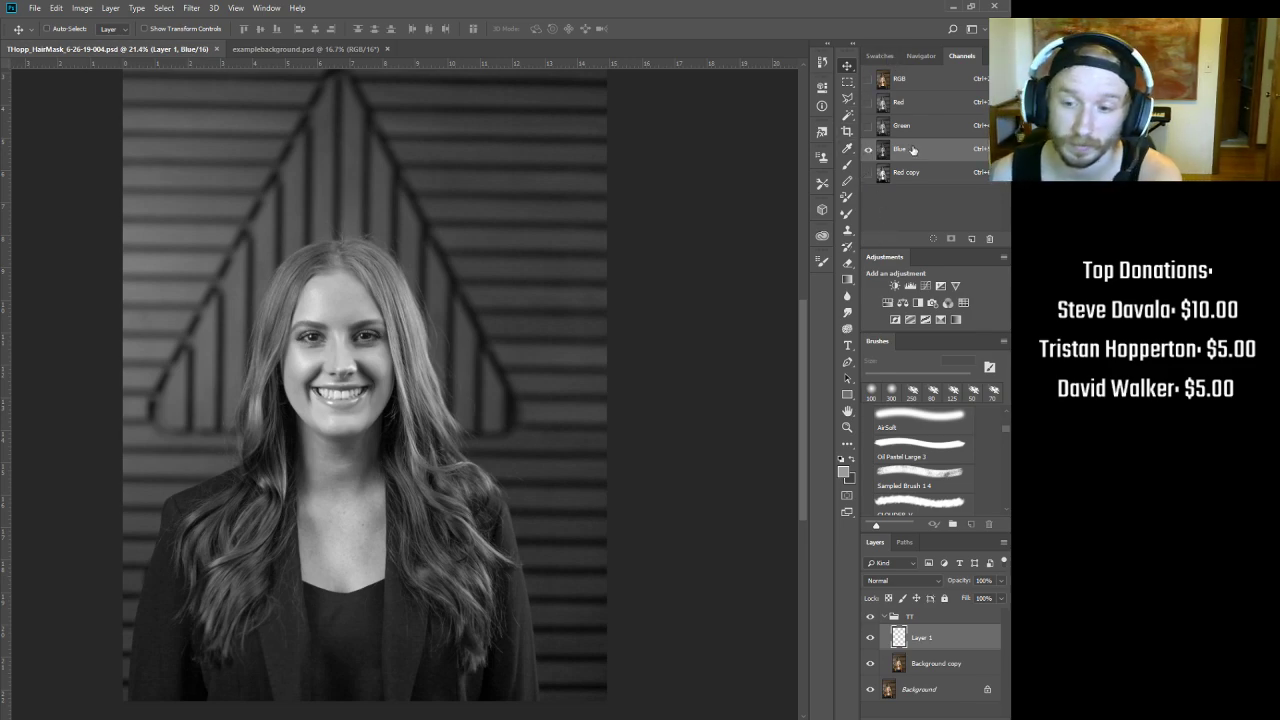
left_click(911, 104)
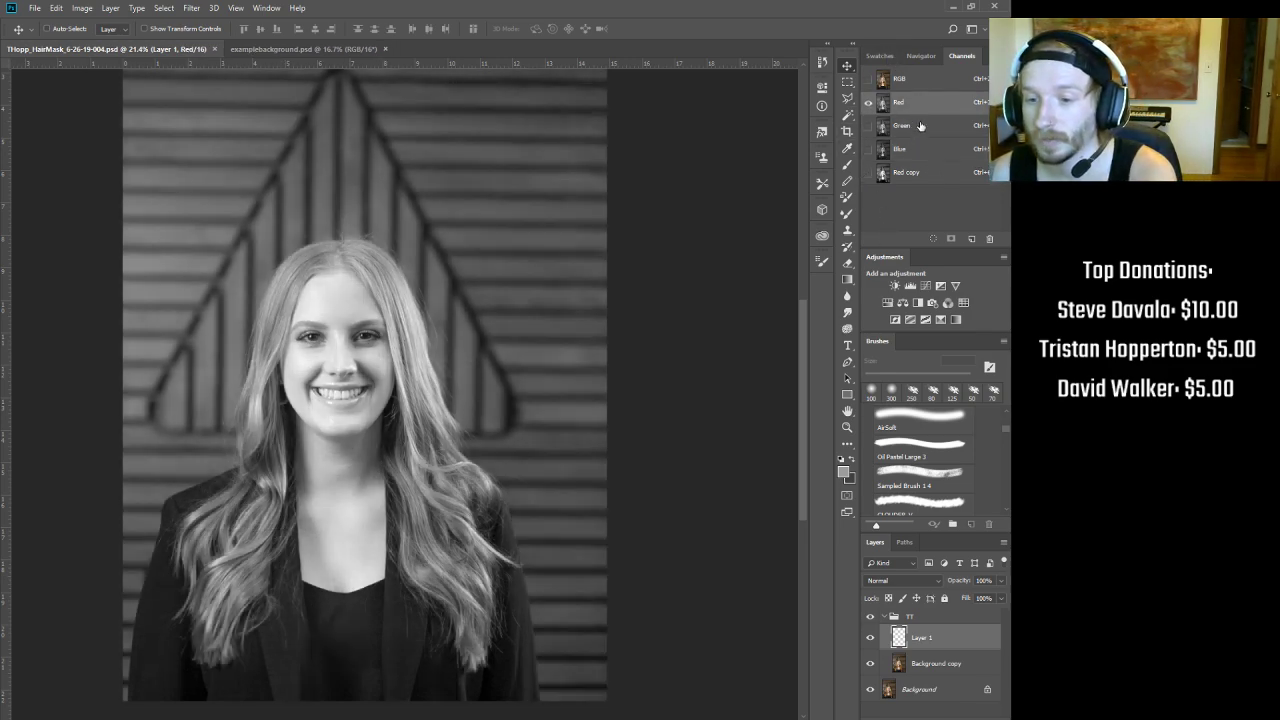
left_click(916, 126)
left_click(916, 148)
left_click(911, 102)
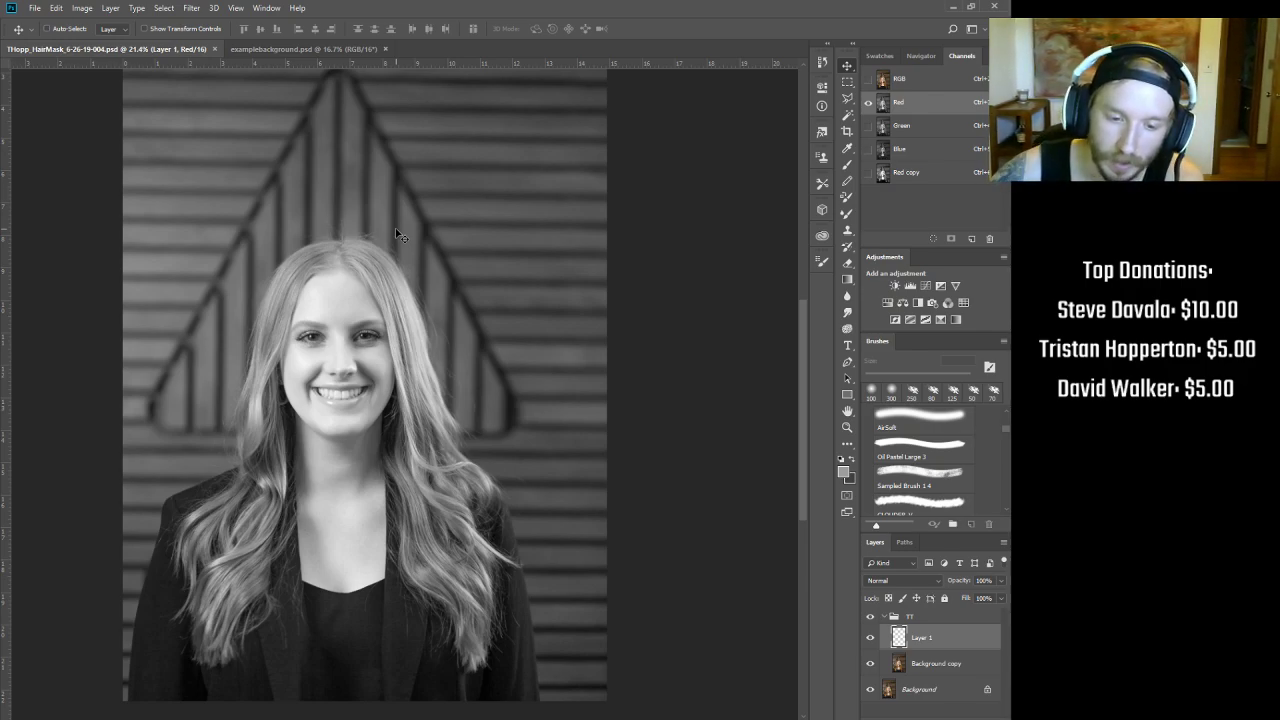
scroll(352, 276, "up", 5)
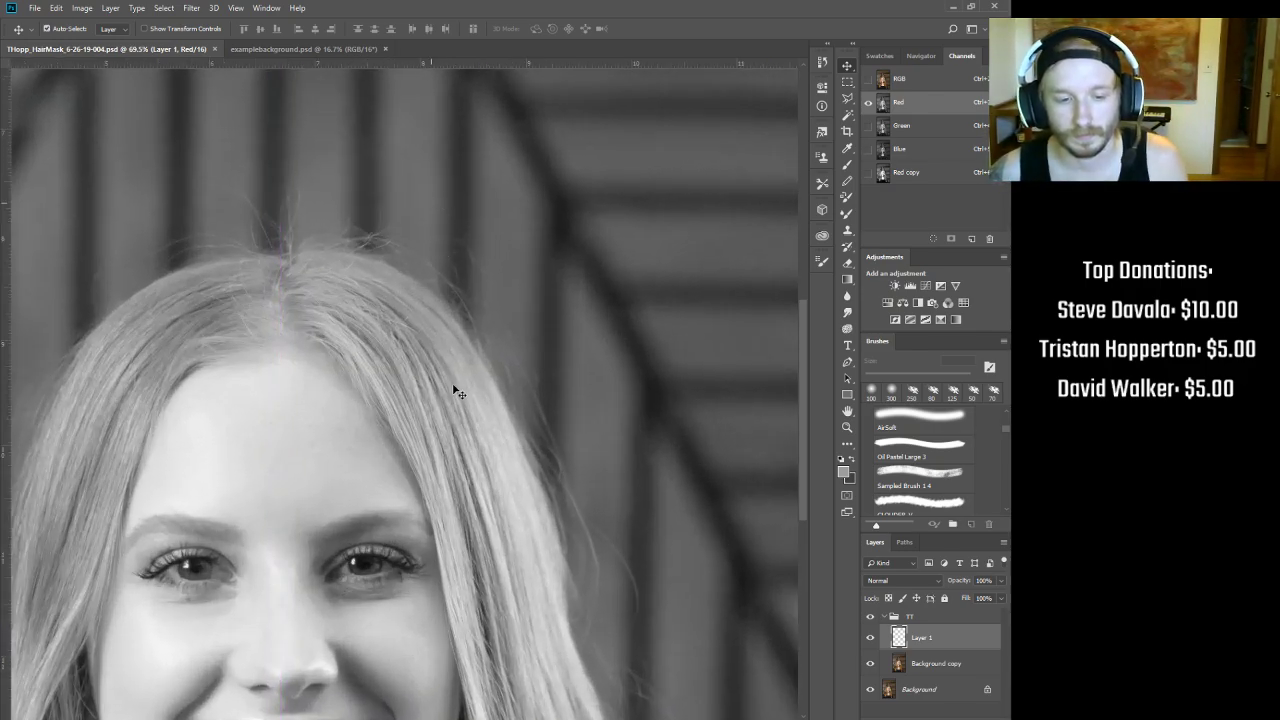
scroll(745, 179, "down", 5)
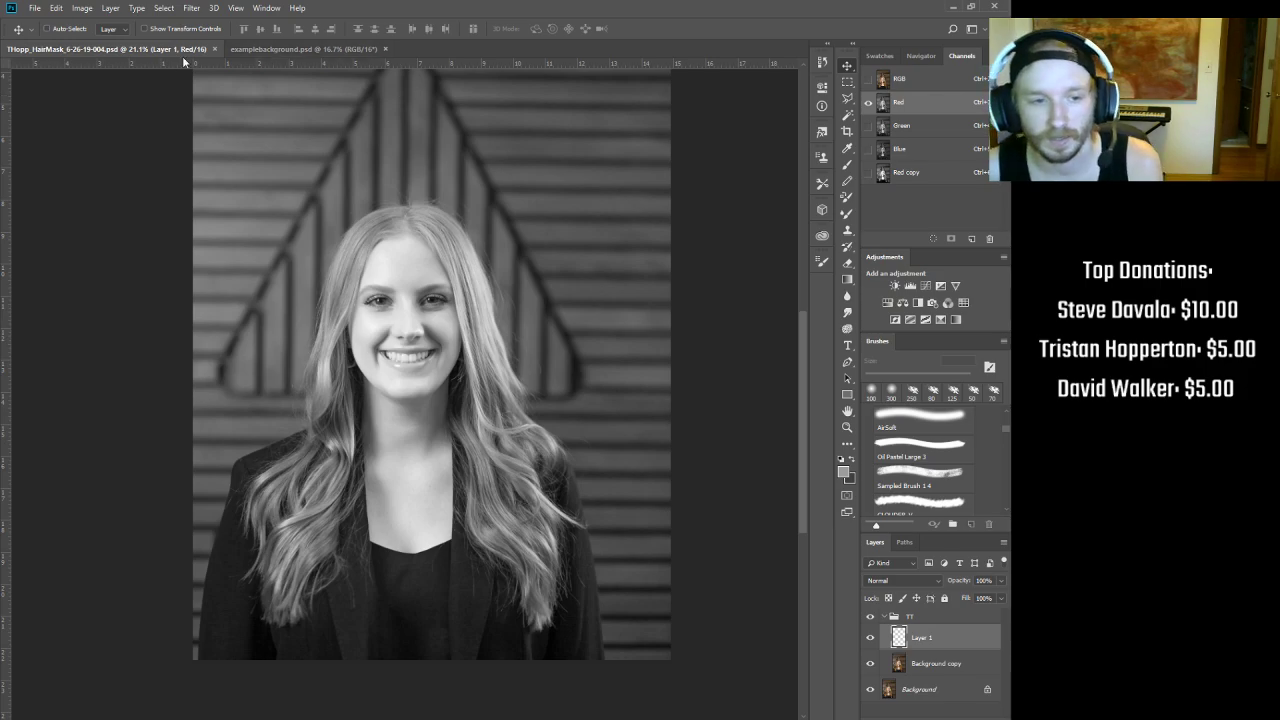
scroll(489, 210, "up", 3)
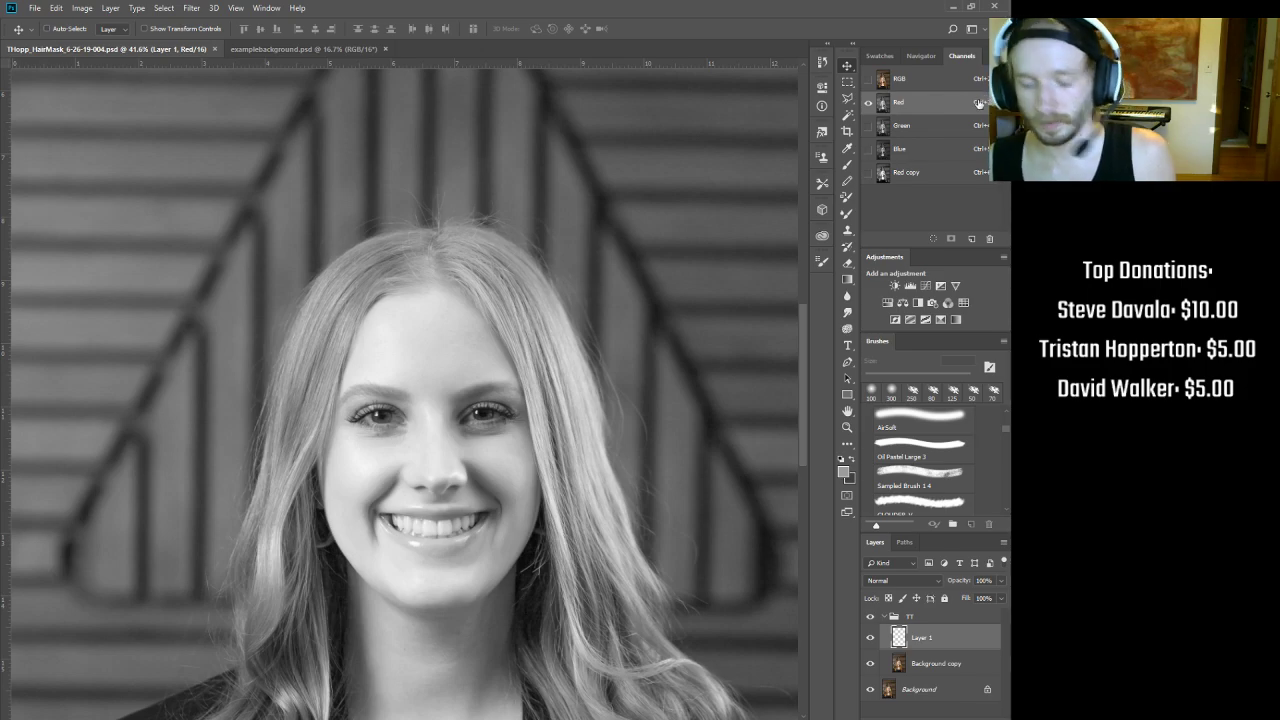
Step: Toggle between the composite (Ctrl+2) and Red channel (Ctrl+3), zooming out to the whole portrait
key("ctrl+2")
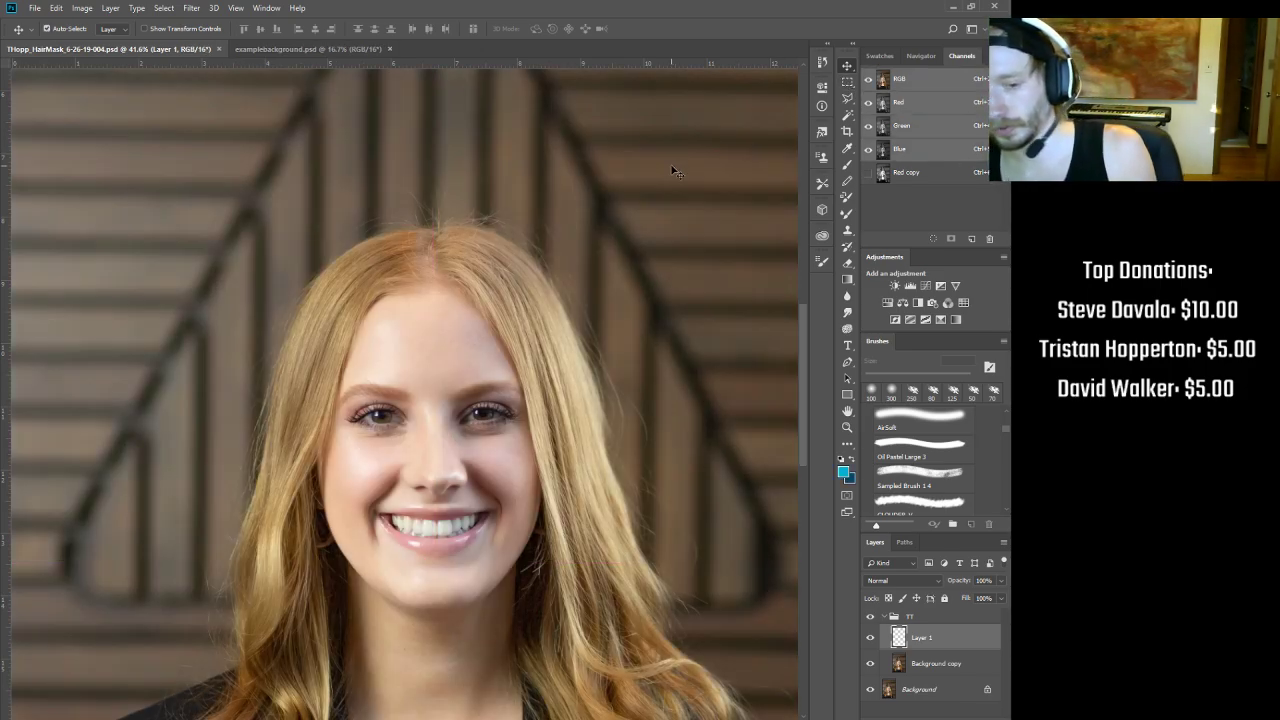
scroll(589, 306, "down", 6)
scroll(580, 243, "down", 1)
scroll(585, 250, "up", 1)
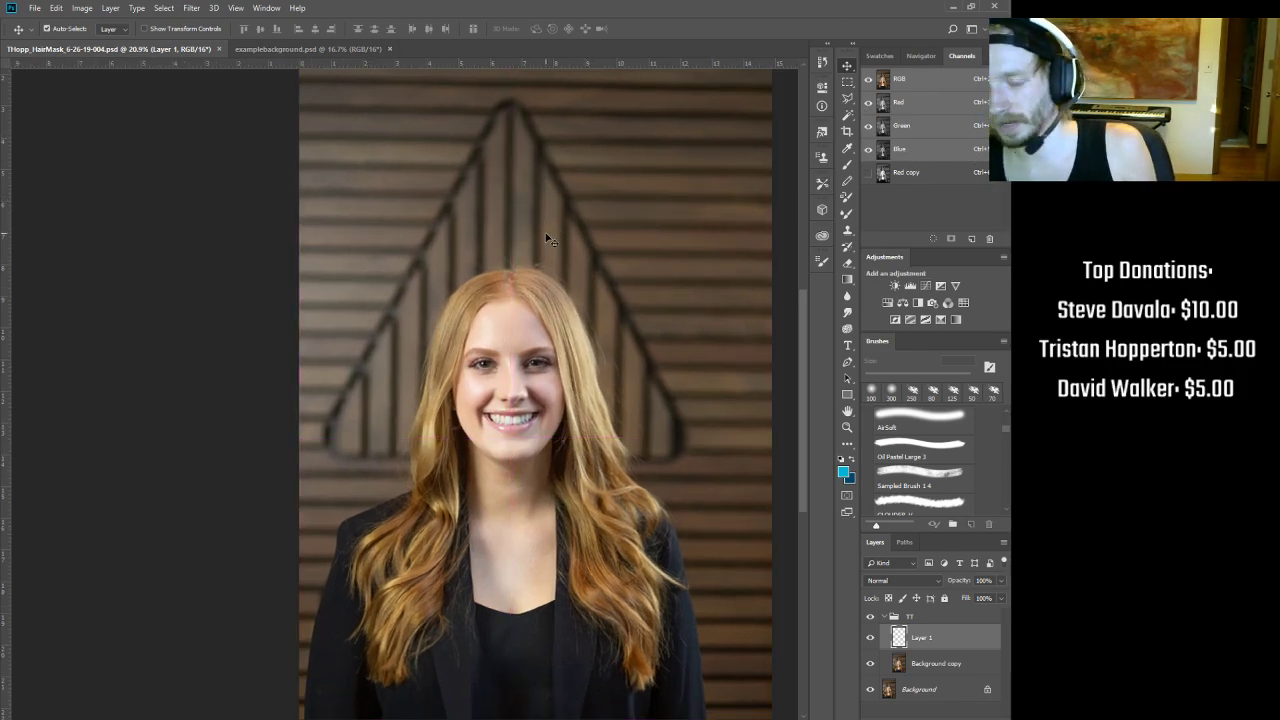
key("ctrl+3")
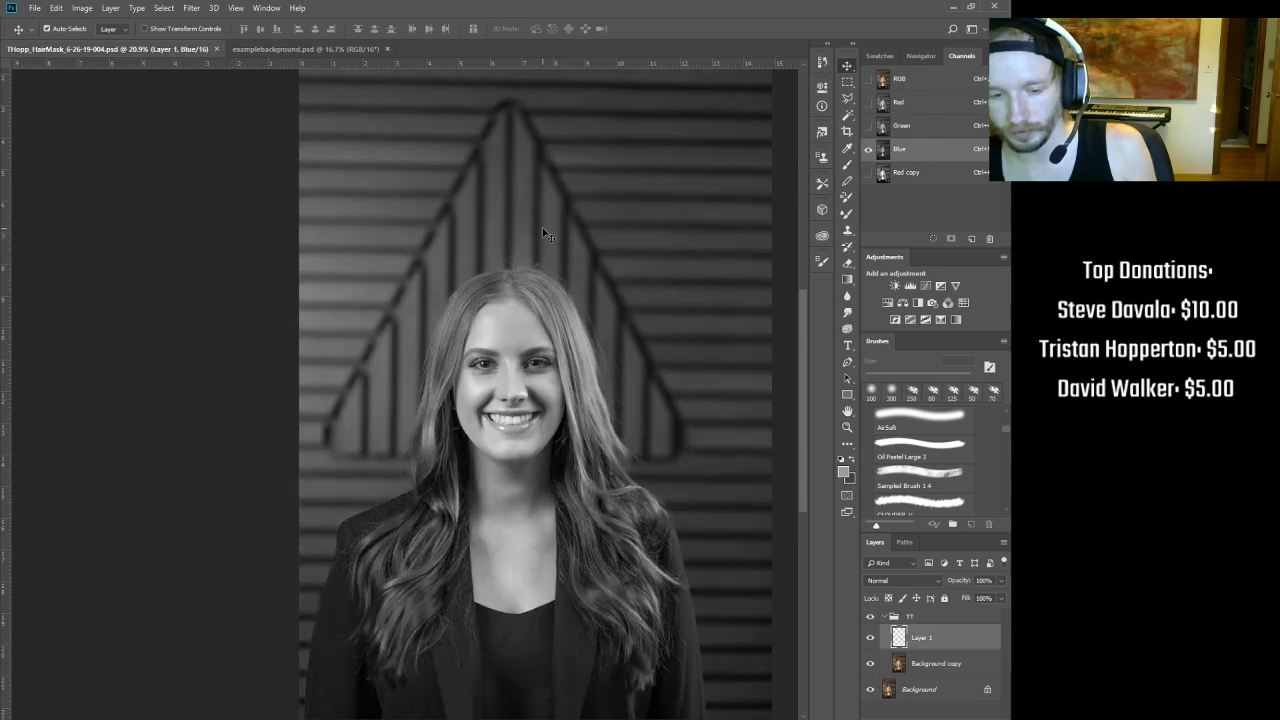
key("ctrl+2")
key("ctrl+3")
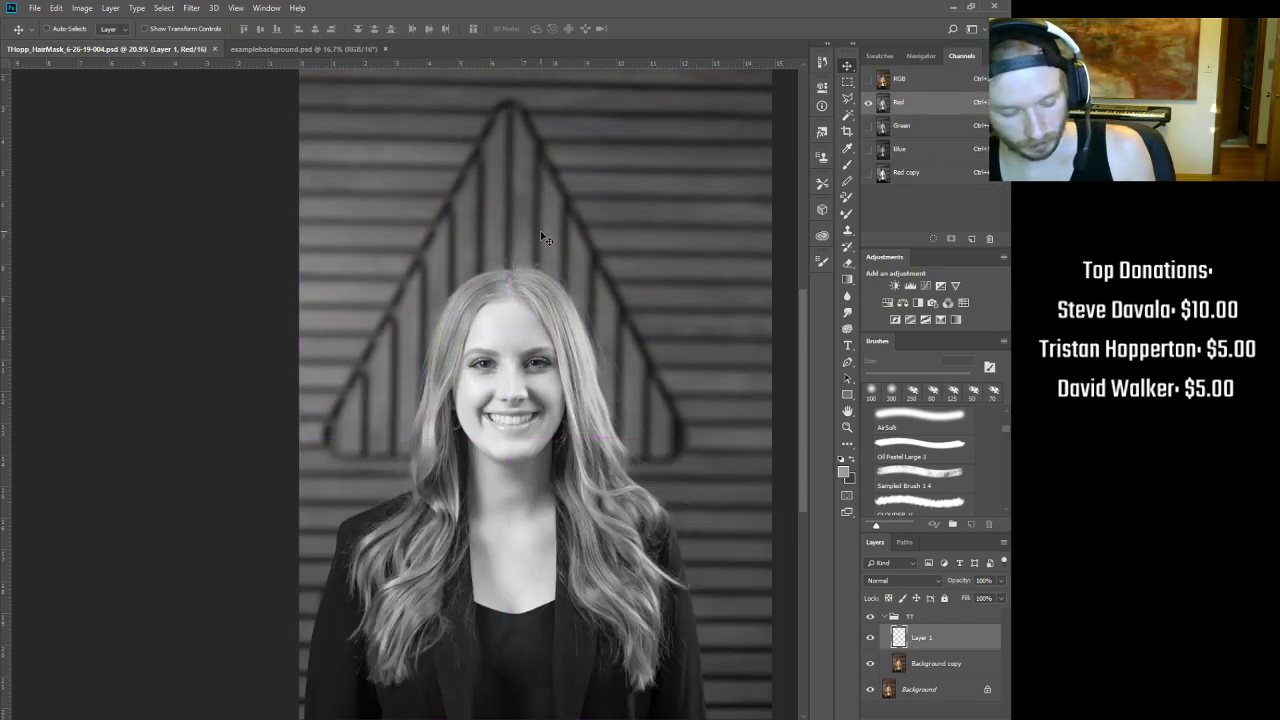
key("ctrl+2")
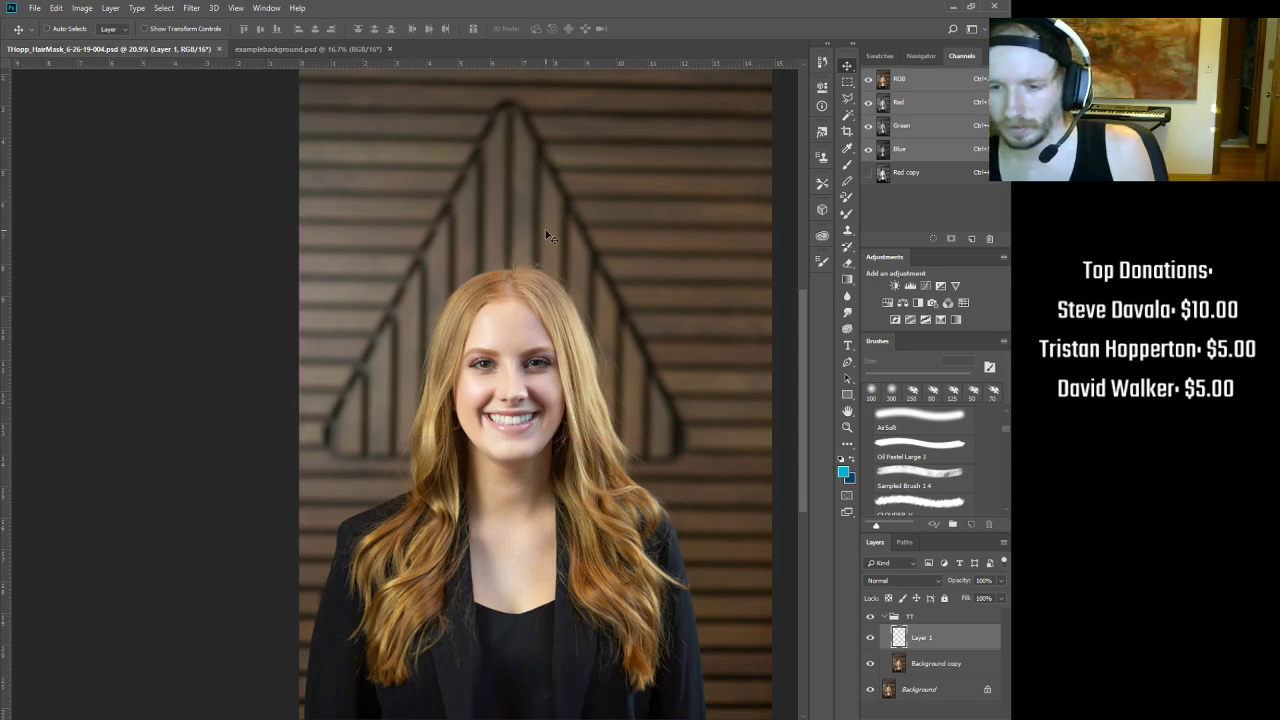
left_click_drag(504, 298, 498, 298)
left_click_drag(584, 354, 599, 340)
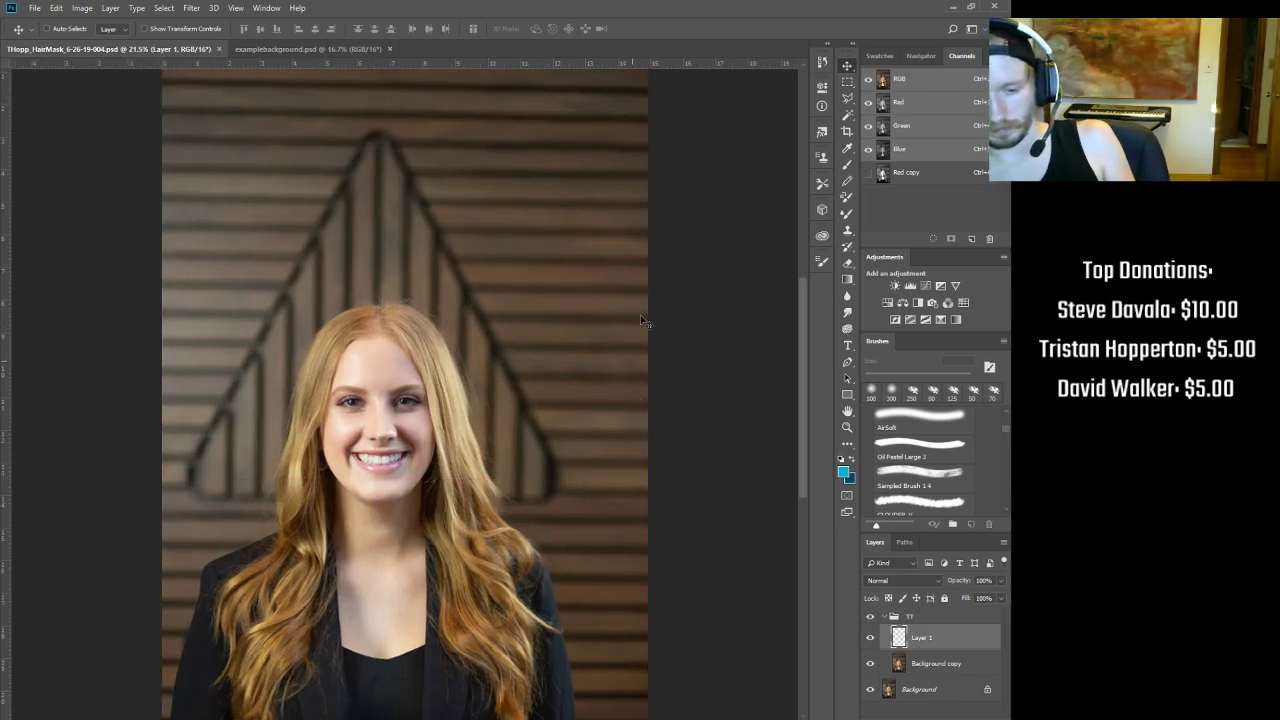
left_click_drag(483, 396, 461, 397)
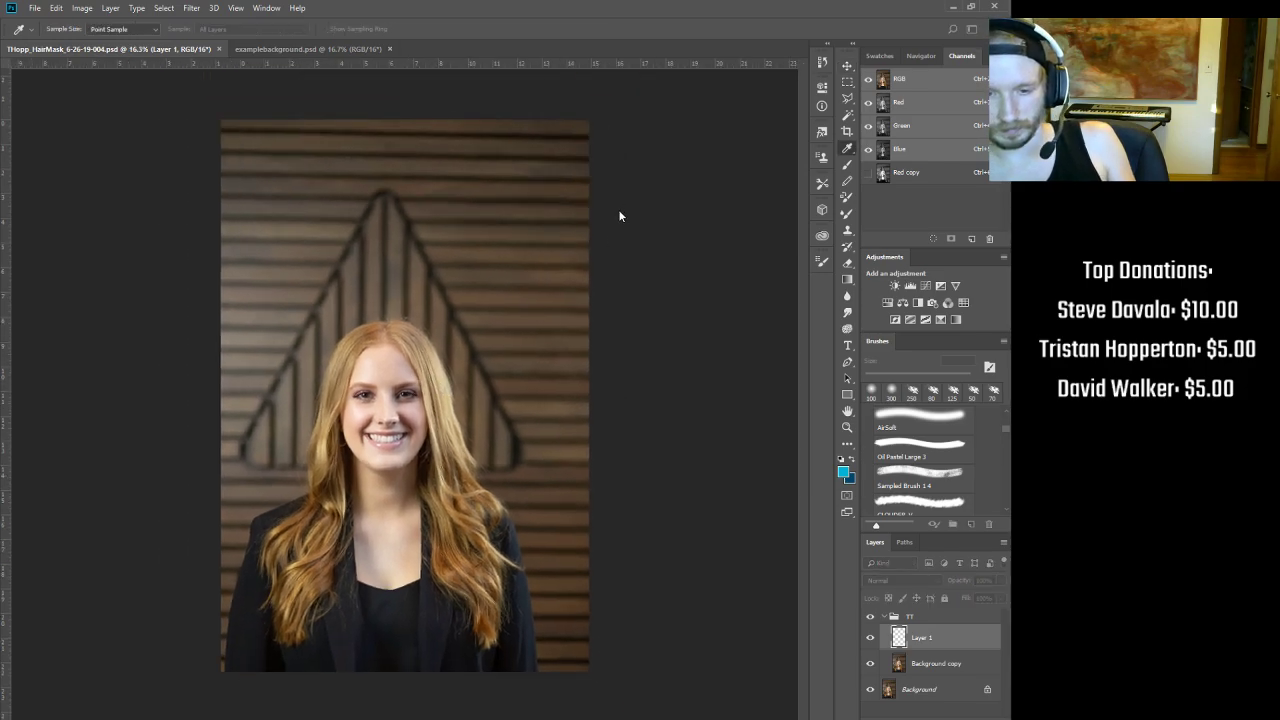
Step: Cycle Red, Green and Blue channels with Ctrl+3/4/5, ending on Red zoomed into the head
key("ctrl+3")
key("ctrl+4")
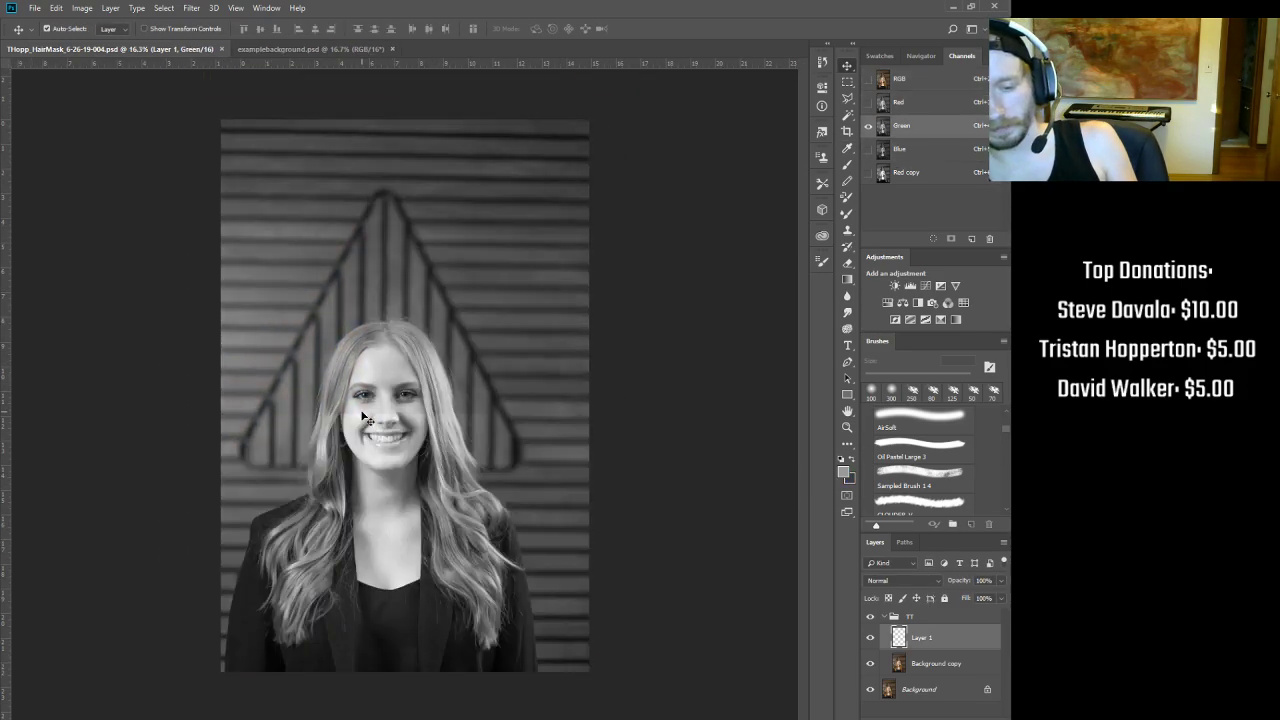
key("ctrl+5")
key("ctrl+4")
key("ctrl+4")
key("ctrl+5")
key("ctrl+4")
key("ctrl+3")
left_click_drag(392, 335, 468, 332)
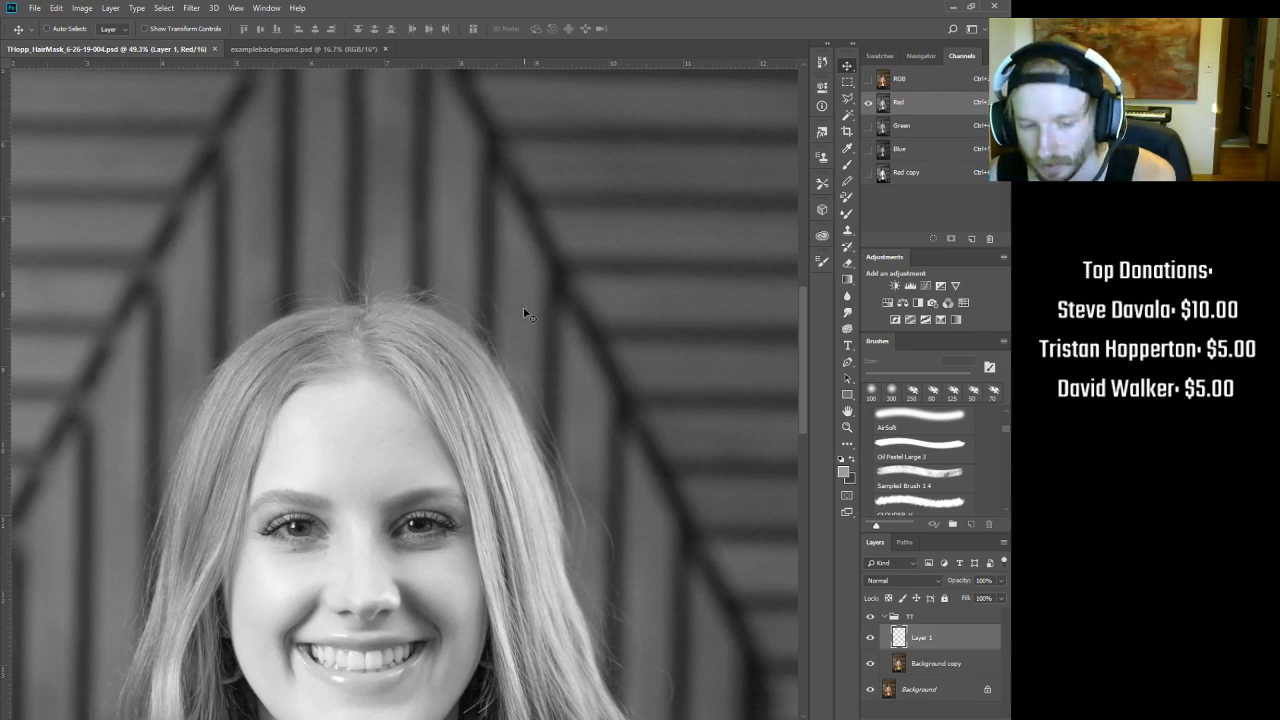
Step: Recheck Green, composite and Red at full-portrait zoom, finishing on the Green channel
scroll(480, 468, "down", 1)
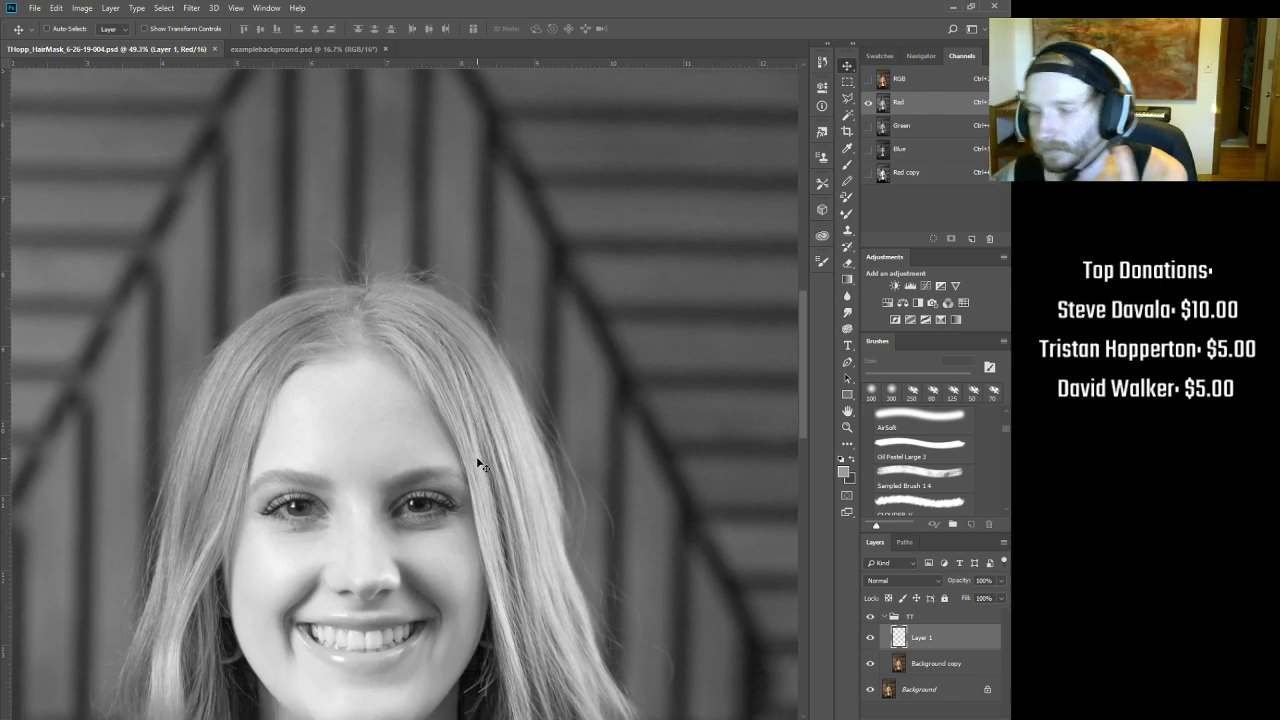
scroll(480, 455, "up", 2)
scroll(483, 435, "down", 2)
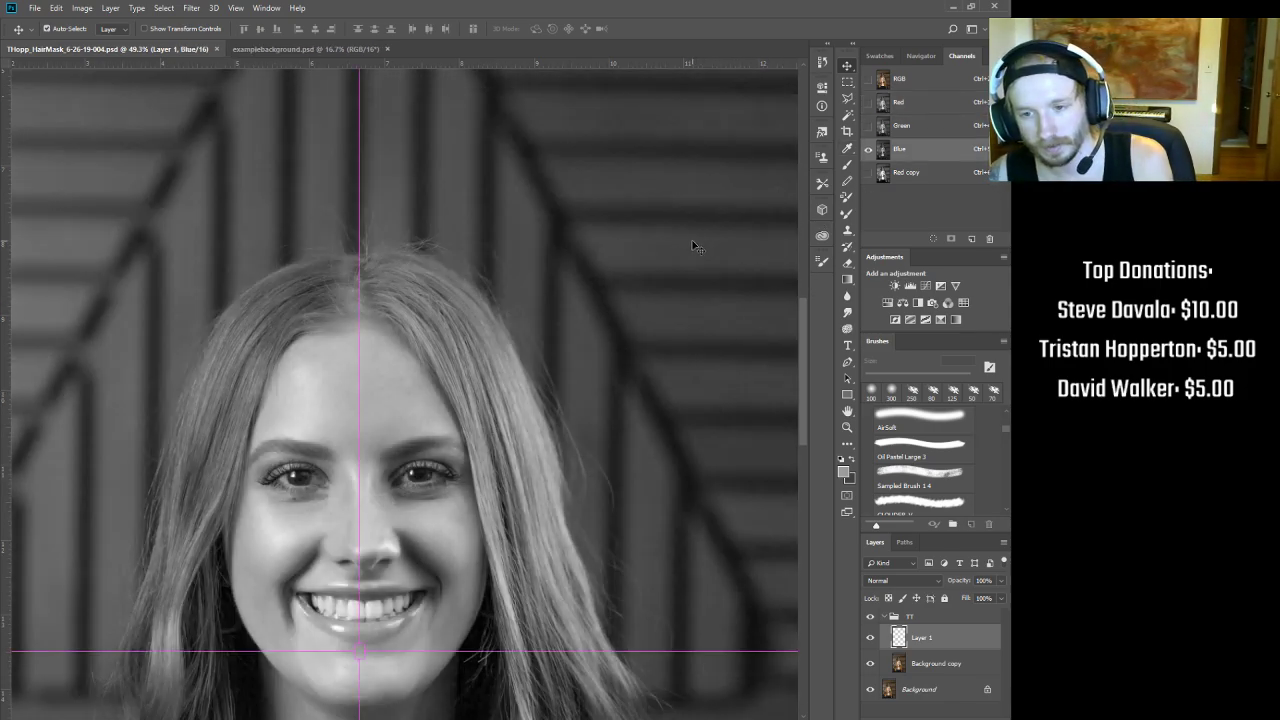
key("ctrl+4")
key("ctrl+2")
key("ctrl+3")
key("ctrl")
key("ctrl+2")
left_click_drag(384, 356, 399, 378)
key("ctrl+3")
key("ctrl+4")
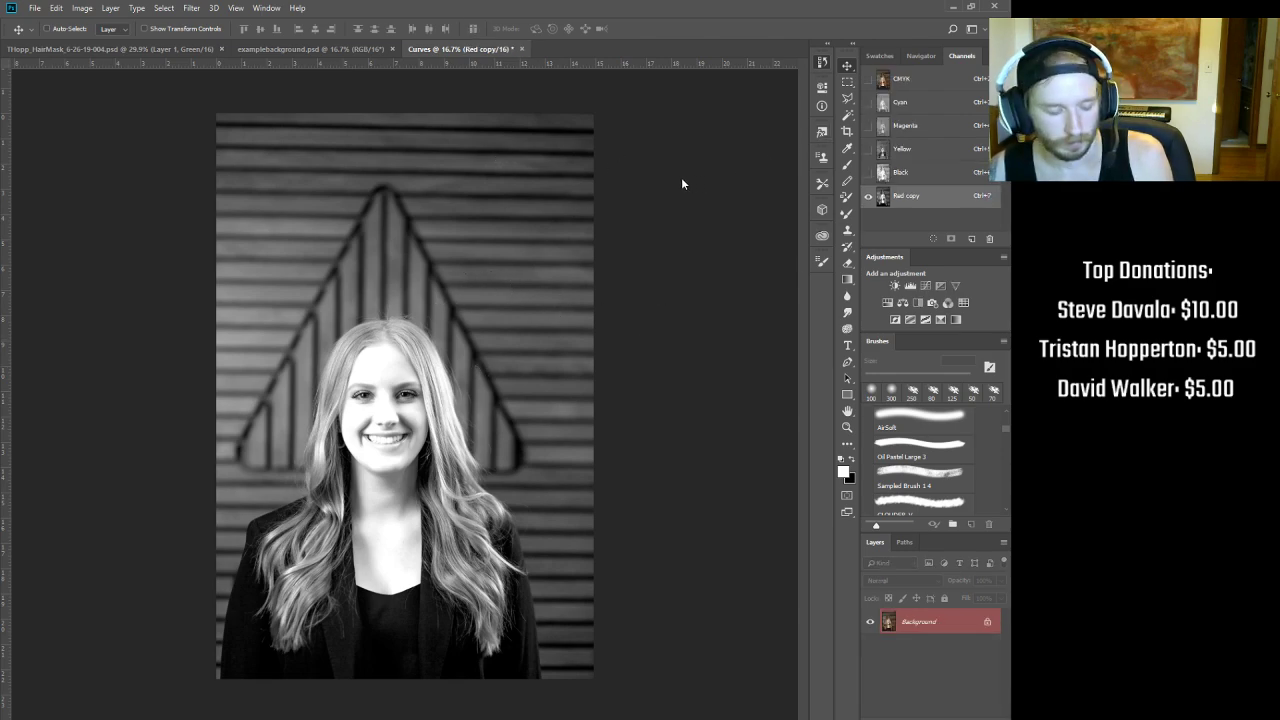
Step: Switch from the CMYK composite to the Cyan channel and zoom into the hairline
key("ctrl+2")
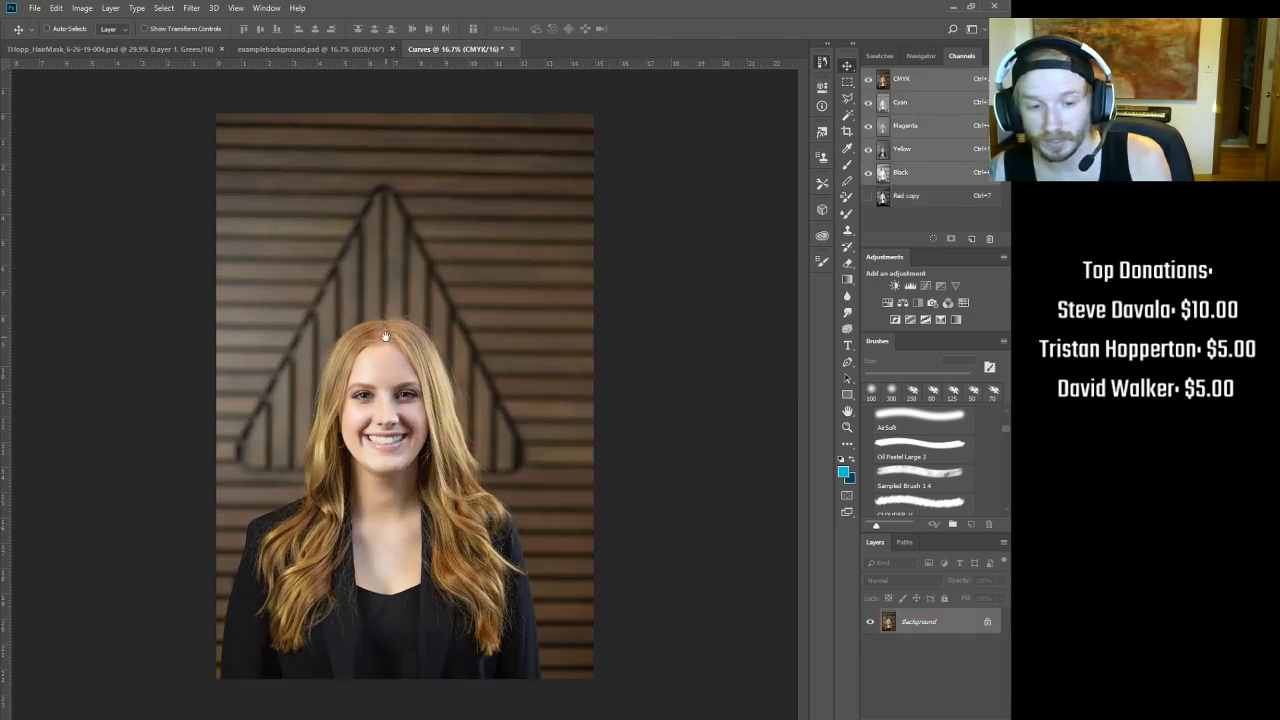
left_click_drag(384, 337, 408, 337)
left_click(898, 107)
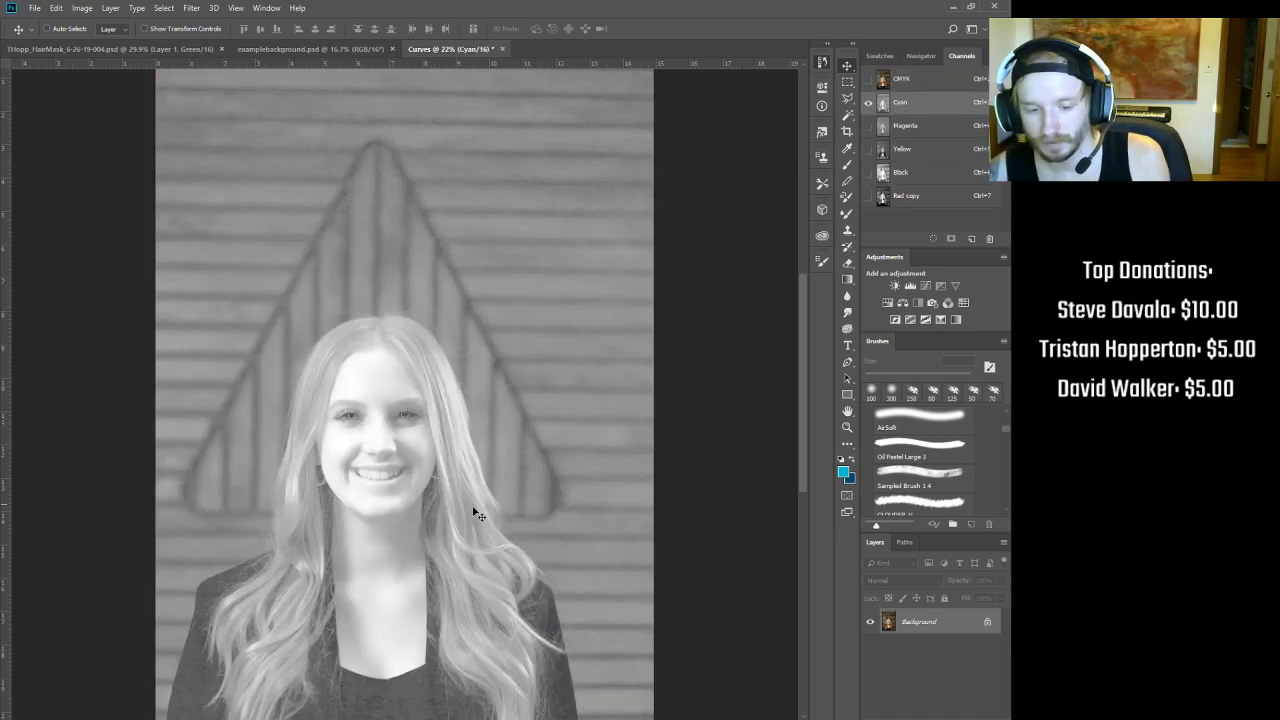
left_click_drag(512, 390, 552, 362)
left_click_drag(571, 314, 566, 576)
left_click_drag(361, 485, 385, 467)
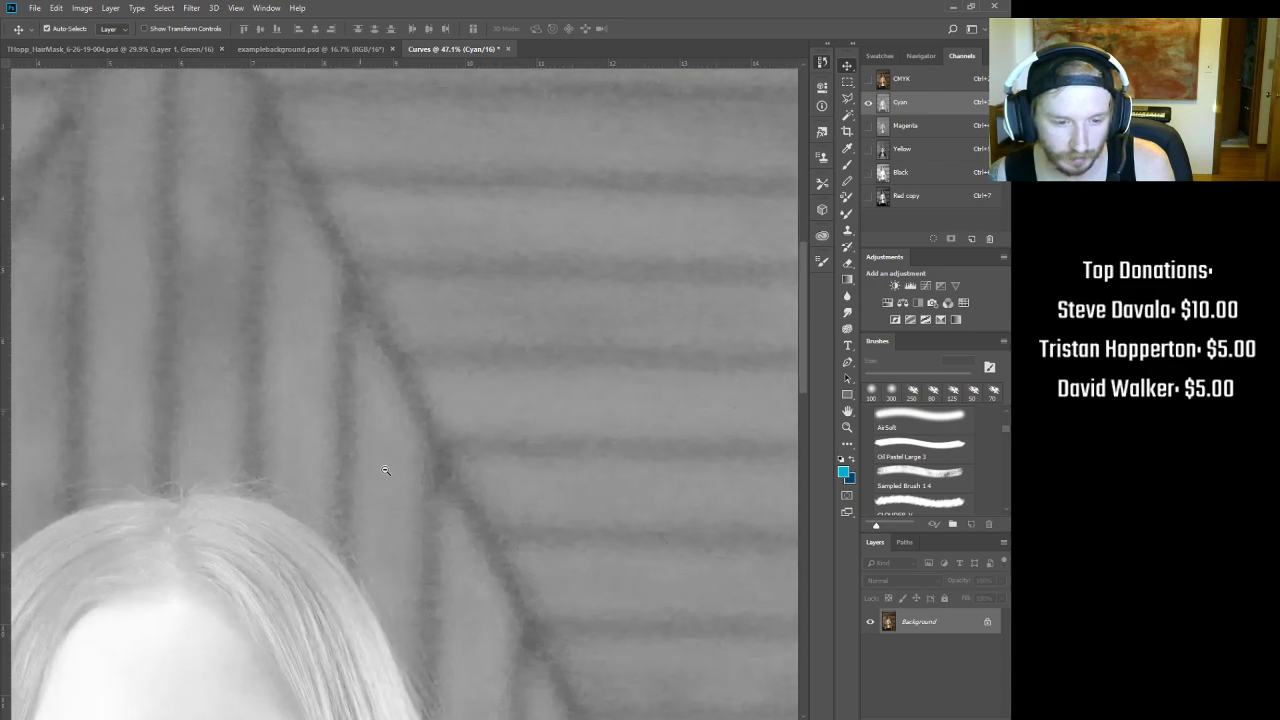
key("ctrl+2")
key("ctrl+3")
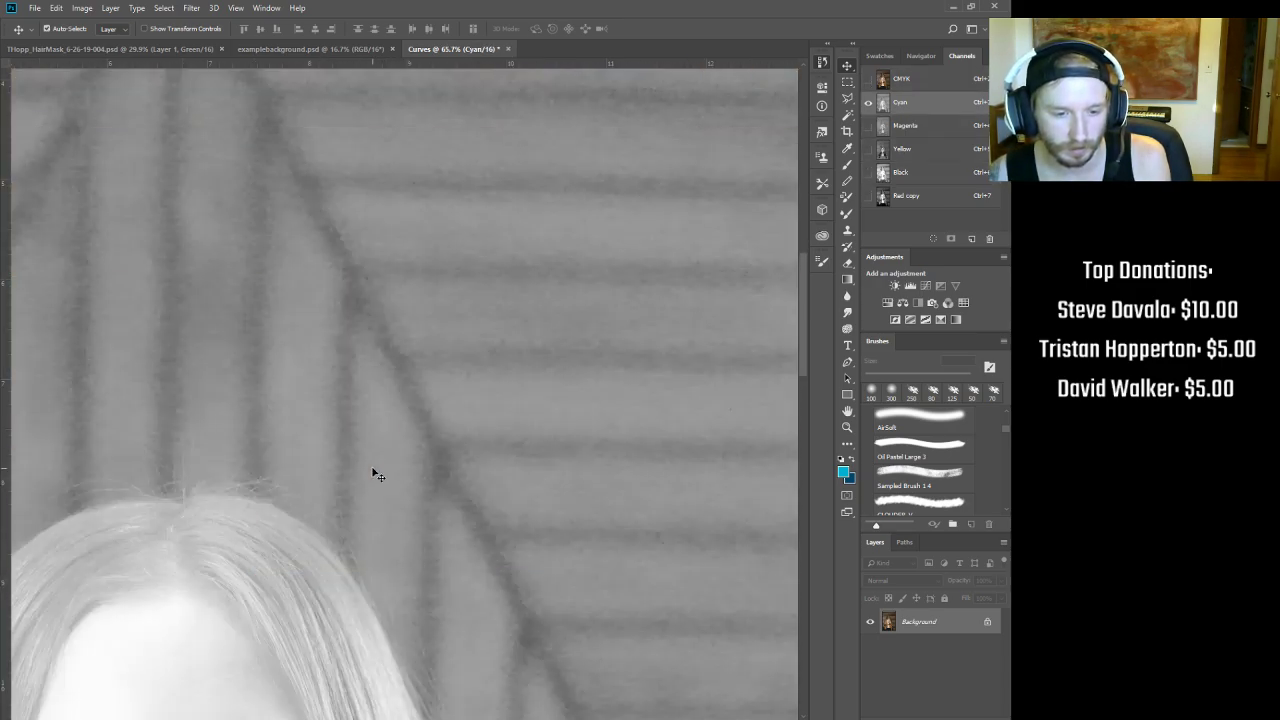
Step: Inspect fine hair strands along the edge and over the shoulder in the Cyan channel
left_click_drag(238, 556, 524, 466)
left_click_drag(310, 452, 444, 485)
left_click_drag(558, 388, 175, 569)
left_click_drag(446, 483, 435, 498)
left_click_drag(472, 688, 430, 240)
left_click_drag(465, 517, 452, 434)
left_click_drag(493, 576, 530, 127)
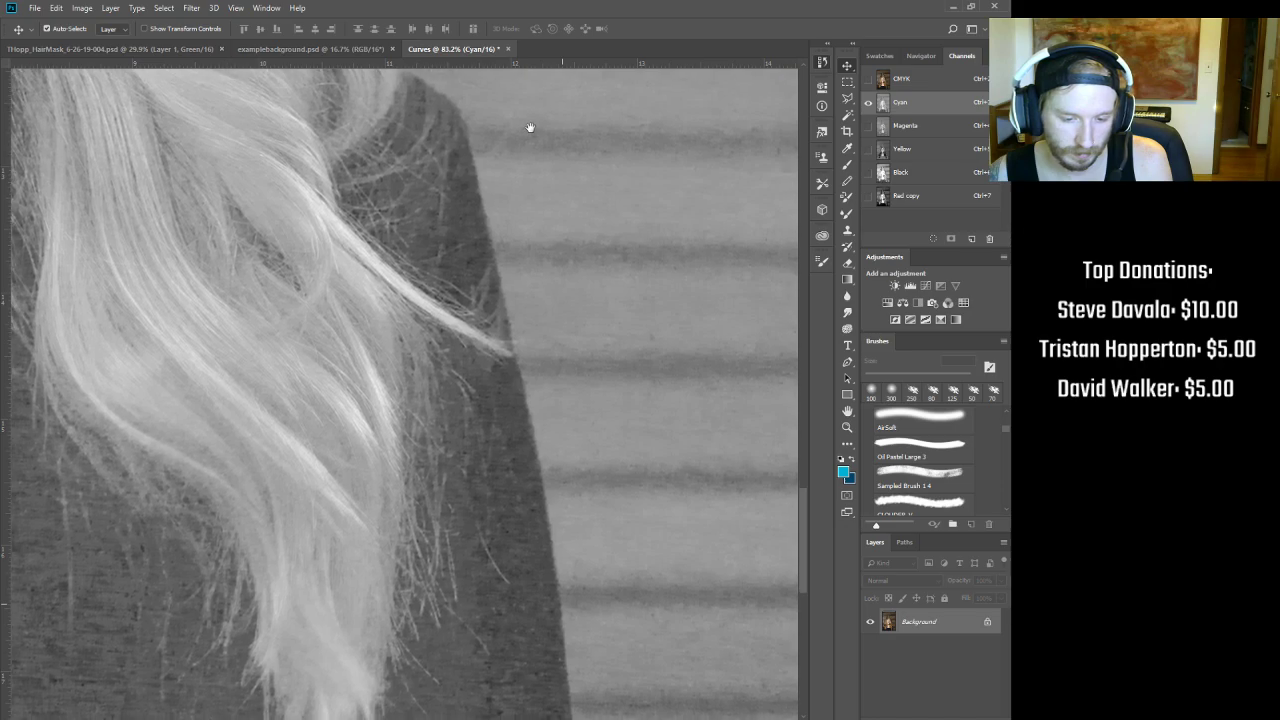
left_click_drag(260, 494, 466, 423)
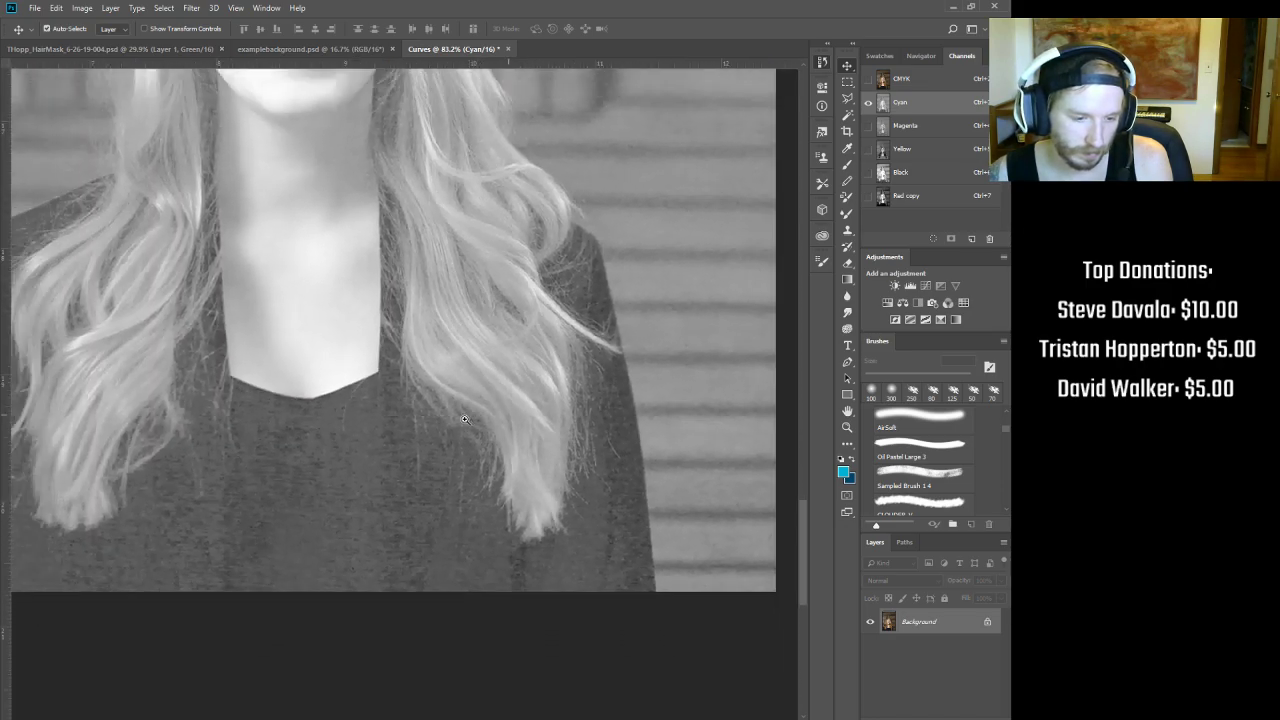
Step: Compare Magenta with Cyan, then view the Black channel while zooming on the eye and face
key("ctrl+4")
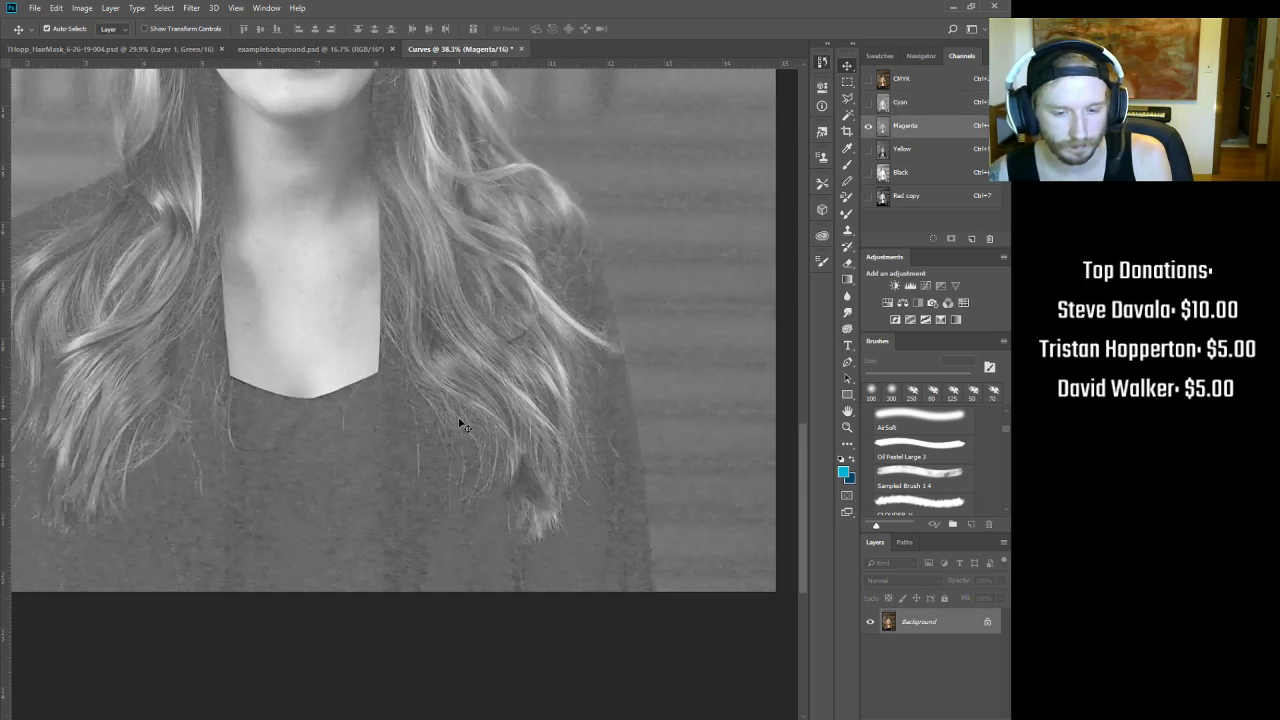
key("ctrl+3")
left_click_drag(506, 377, 389, 603)
left_click_drag(397, 280, 427, 510)
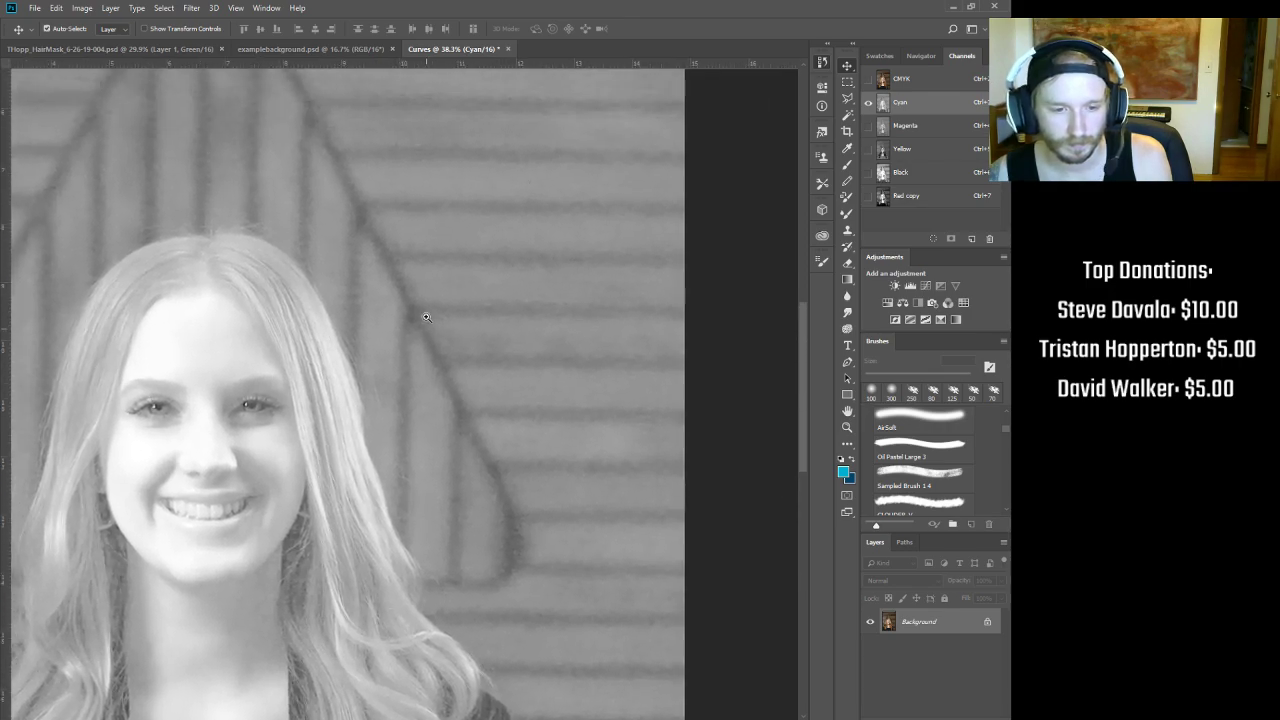
left_click_drag(426, 319, 463, 292)
key("ctrl+6")
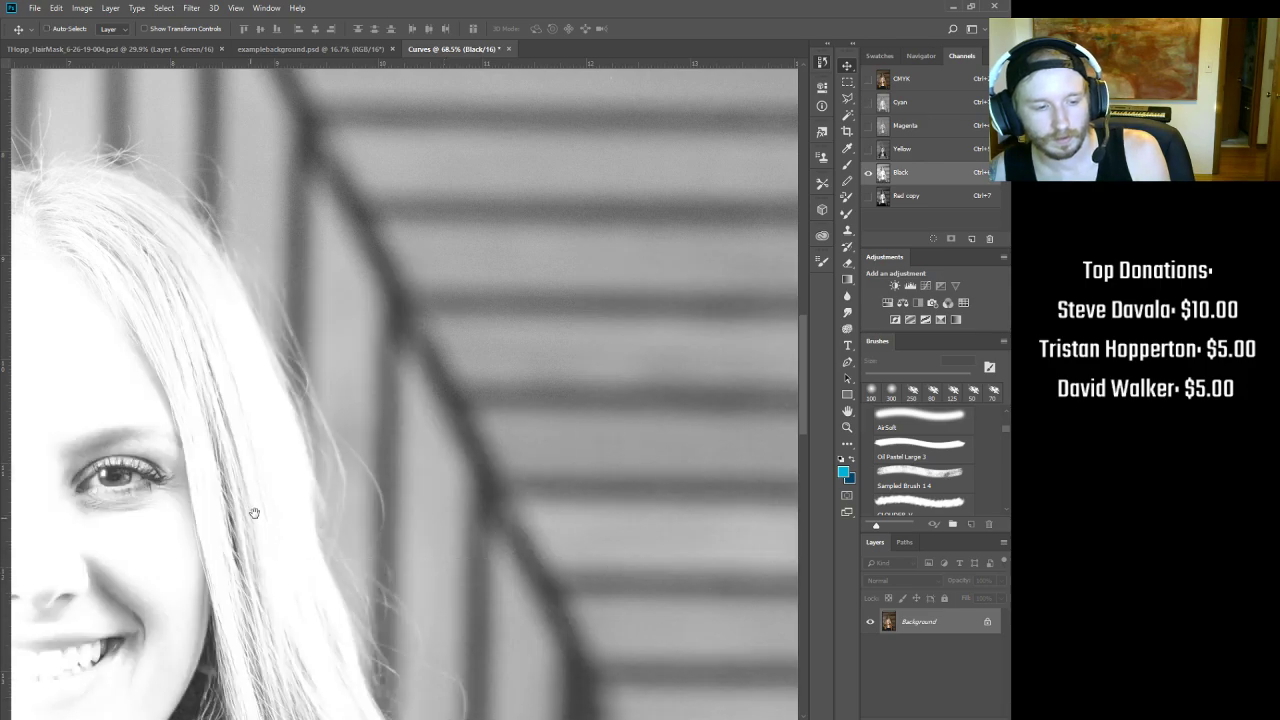
left_click_drag(253, 514, 592, 386)
left_click_drag(497, 338, 502, 343)
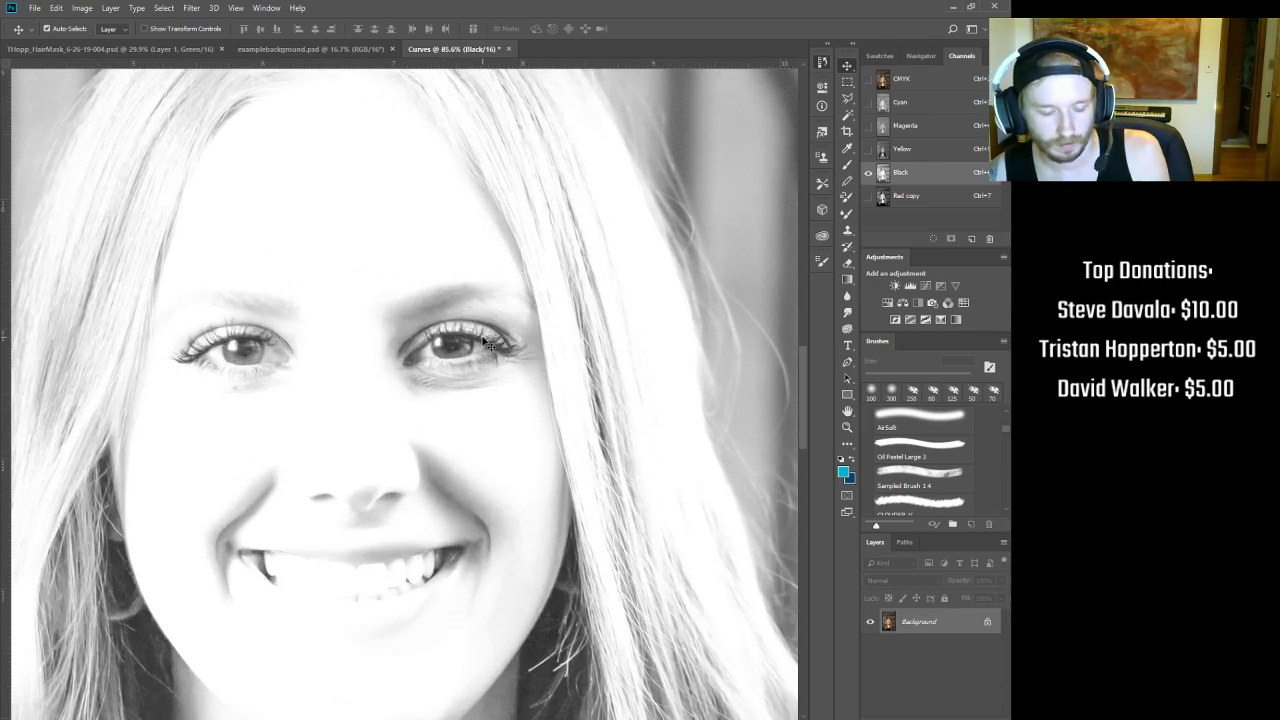
Step: Flip through Magenta, Cyan, Yellow and the composite, looking at the upper hair
key("ctrl+4")
key("ctrl+3")
key("ctrl+5")
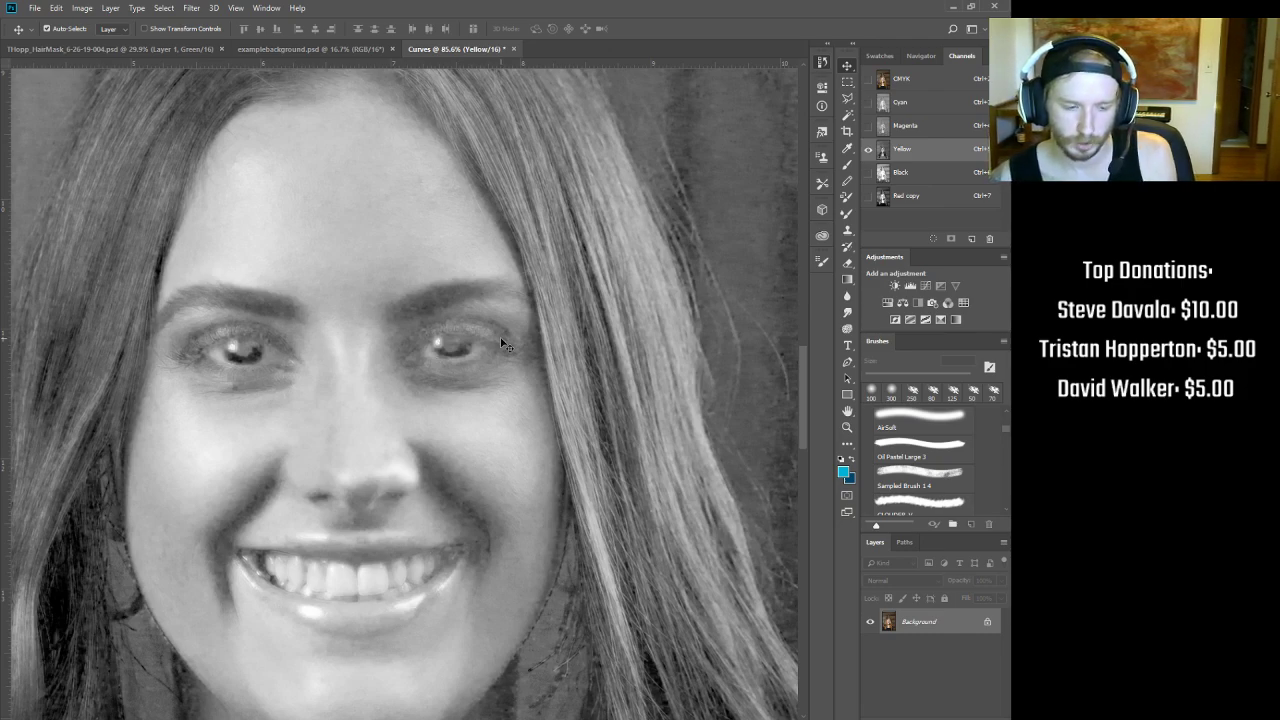
mouse_move(289, 504)
left_mouse_down()
mouse_move(454, 297)
mouse_move(557, 280)
mouse_move(620, 372)
mouse_move(430, 478)
mouse_move(330, 513)
mouse_move(305, 505)
left_mouse_up()
scroll(395, 423, "down", 2)
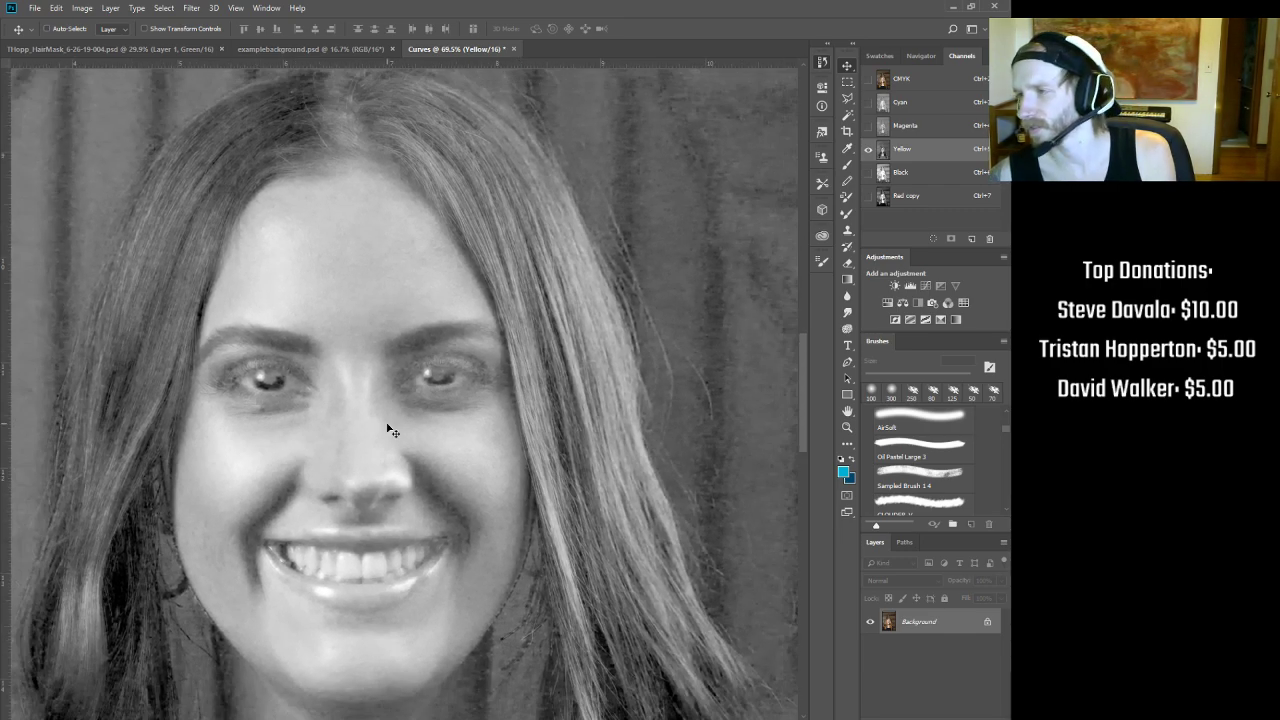
key("ctrl+3")
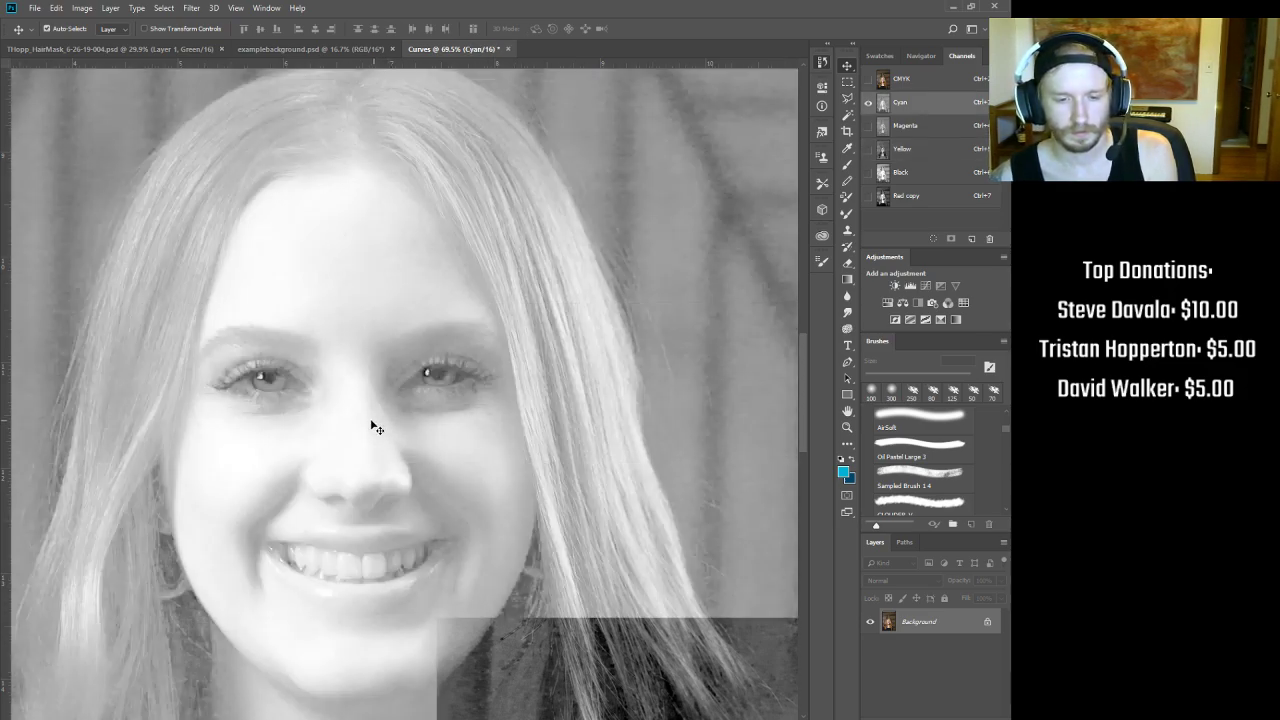
key("ctrl+2")
key("ctrl+3")
key("ctrl+4")
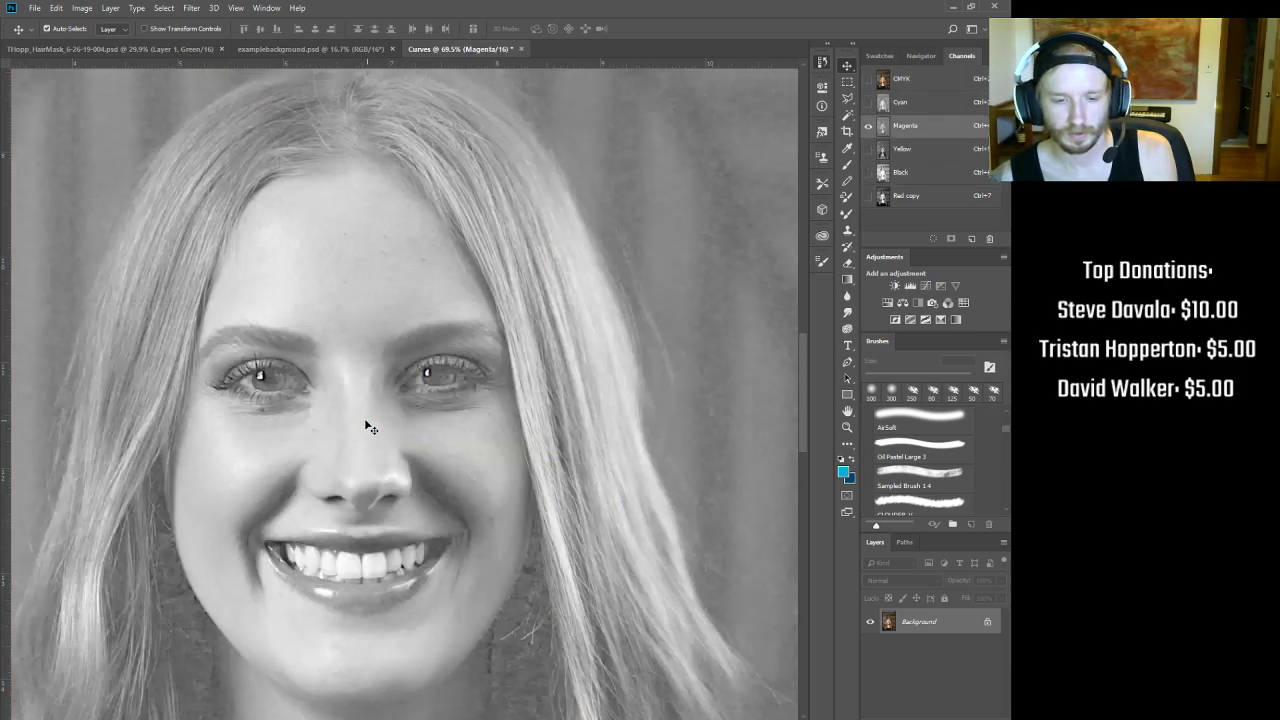
key("ctrl+5")
Step: Alternate Black and Yellow channels around the eyes, finishing on the Black channel
key("ctrl+6")
key("ctrl+5")
key("ctrl+6")
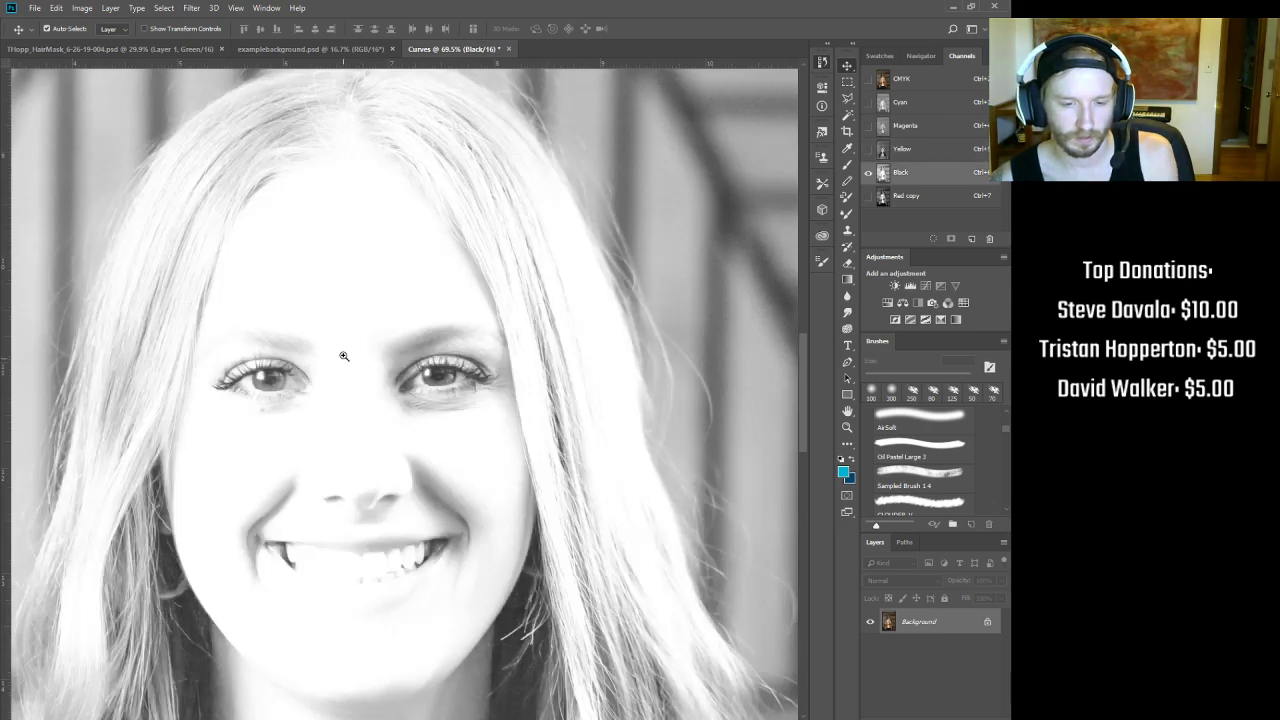
left_click_drag(340, 340, 374, 329)
key("ctrl+5")
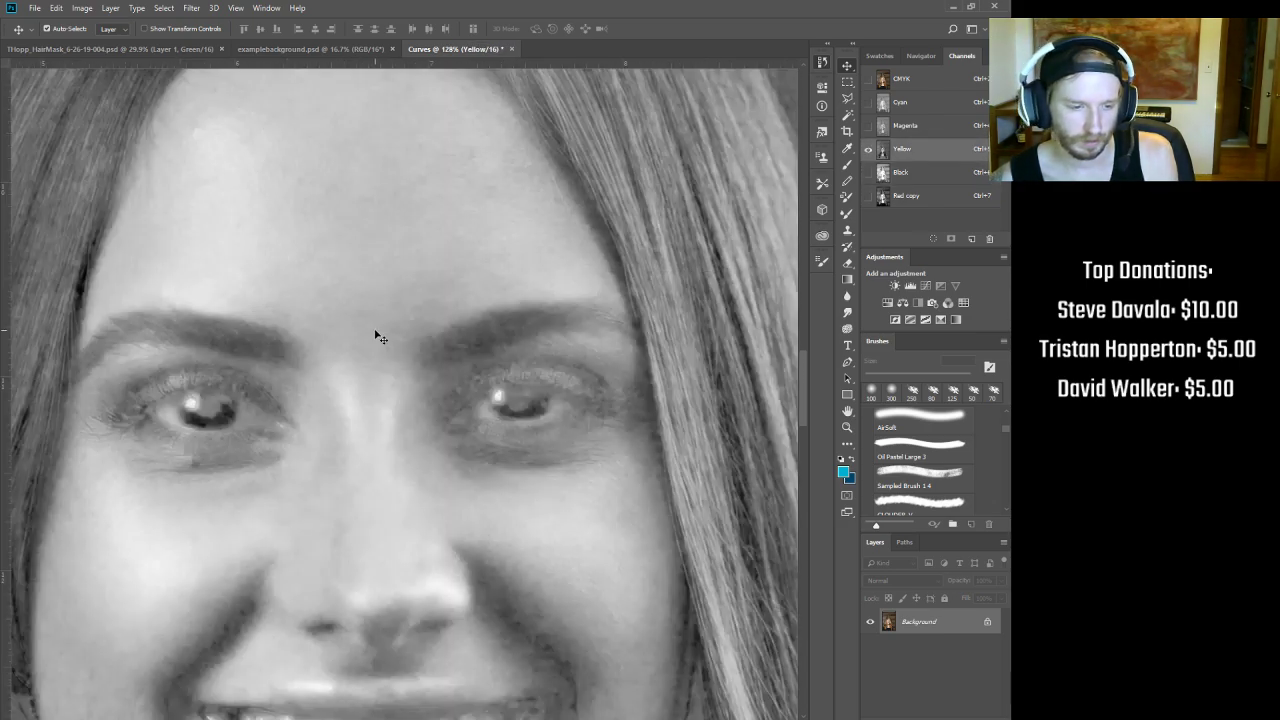
left_click_drag(370, 331, 314, 342)
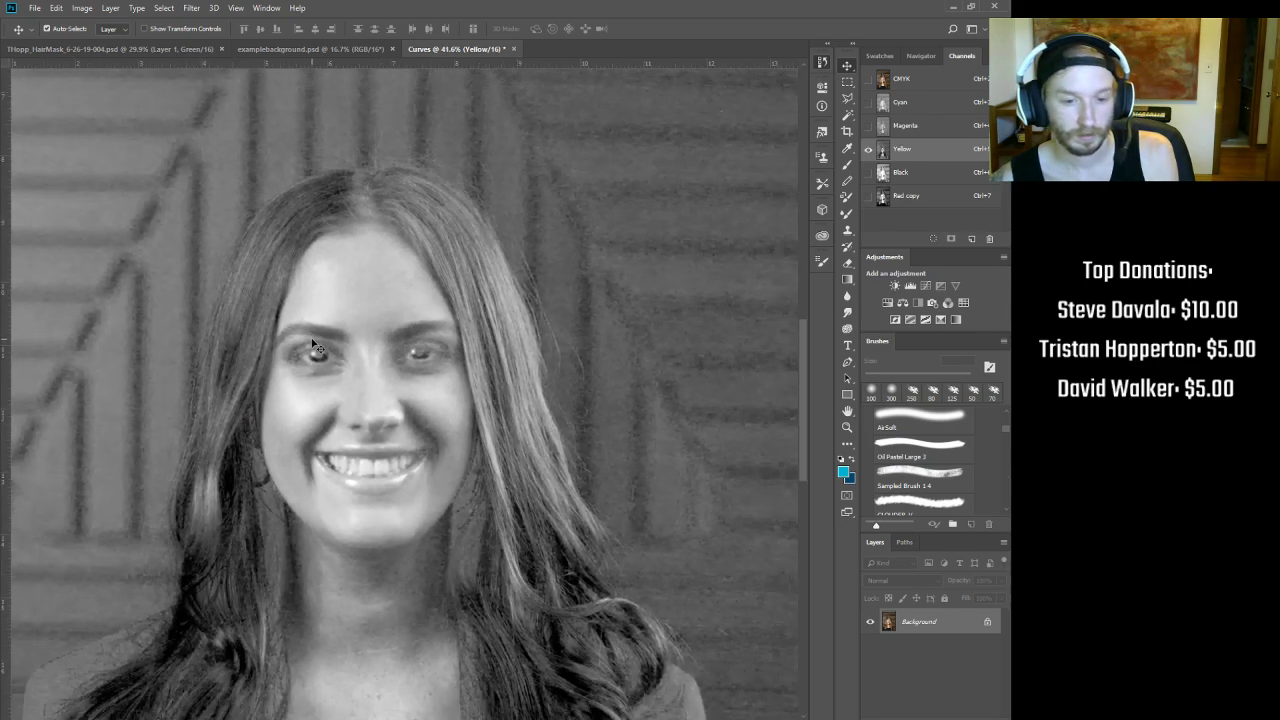
key("ctrl+6")
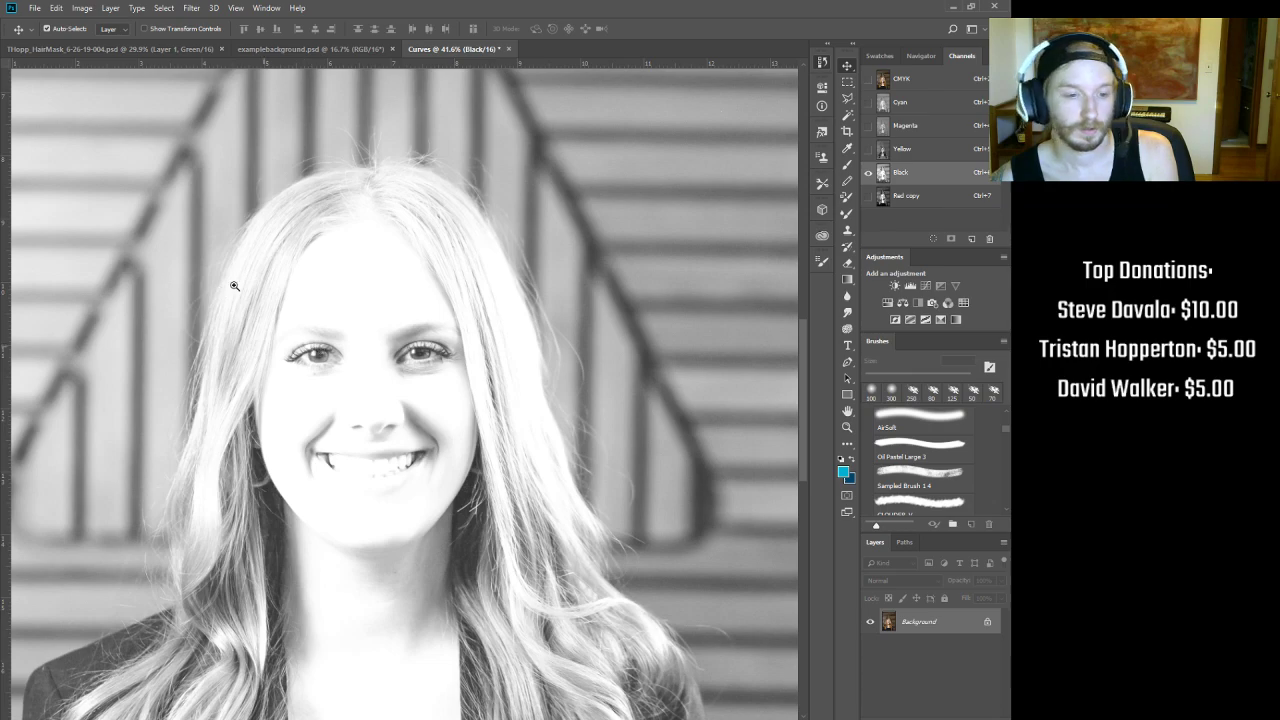
Step: Look along the left hair edge, then cycle composite, Cyan, Magenta, Yellow and Black channels
left_click_drag(234, 285, 259, 264)
left_click_drag(292, 219, 308, 290)
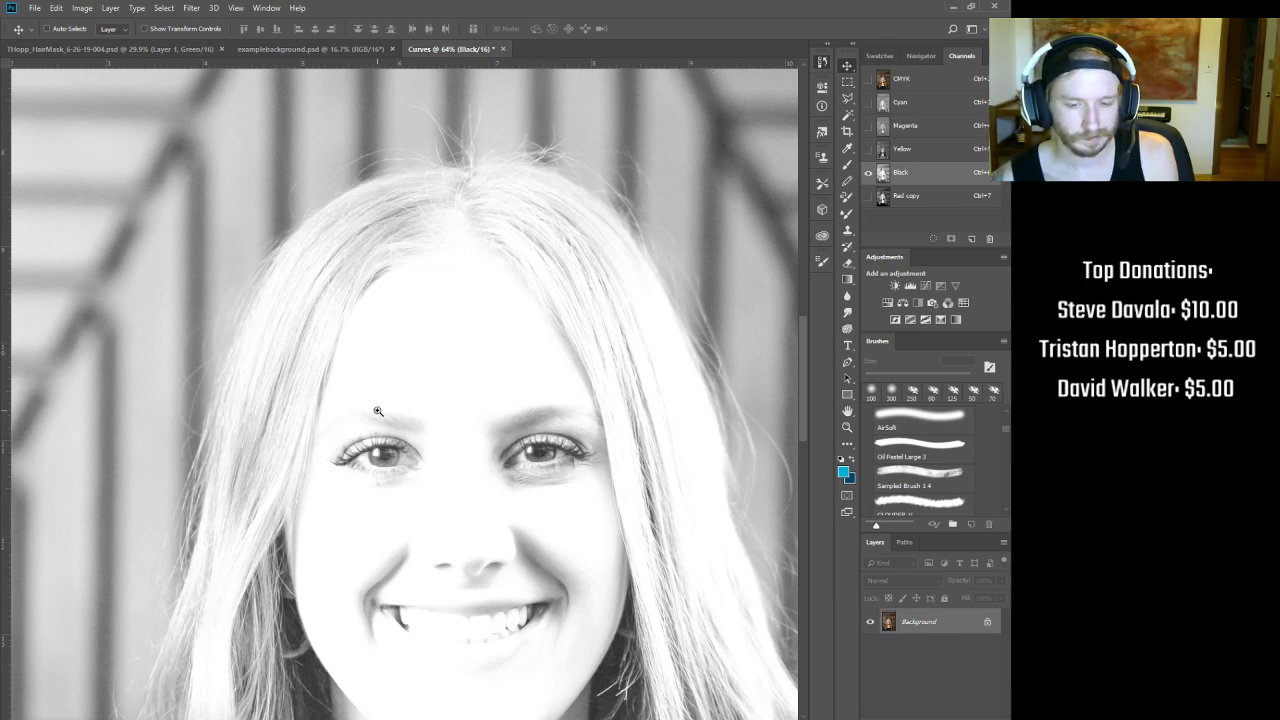
left_click_drag(375, 410, 325, 393)
key("ctrl+2")
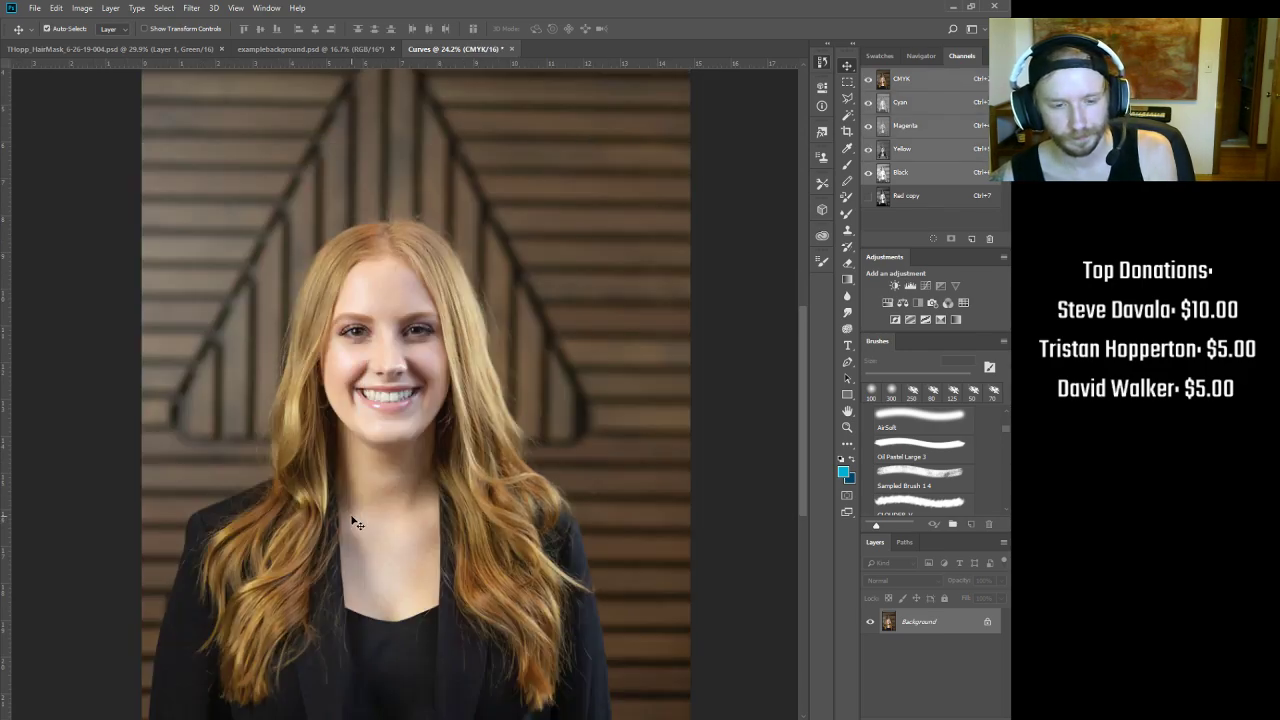
key("ctrl+3")
key("ctrl+4")
key("ctrl+5")
key("ctrl+6")
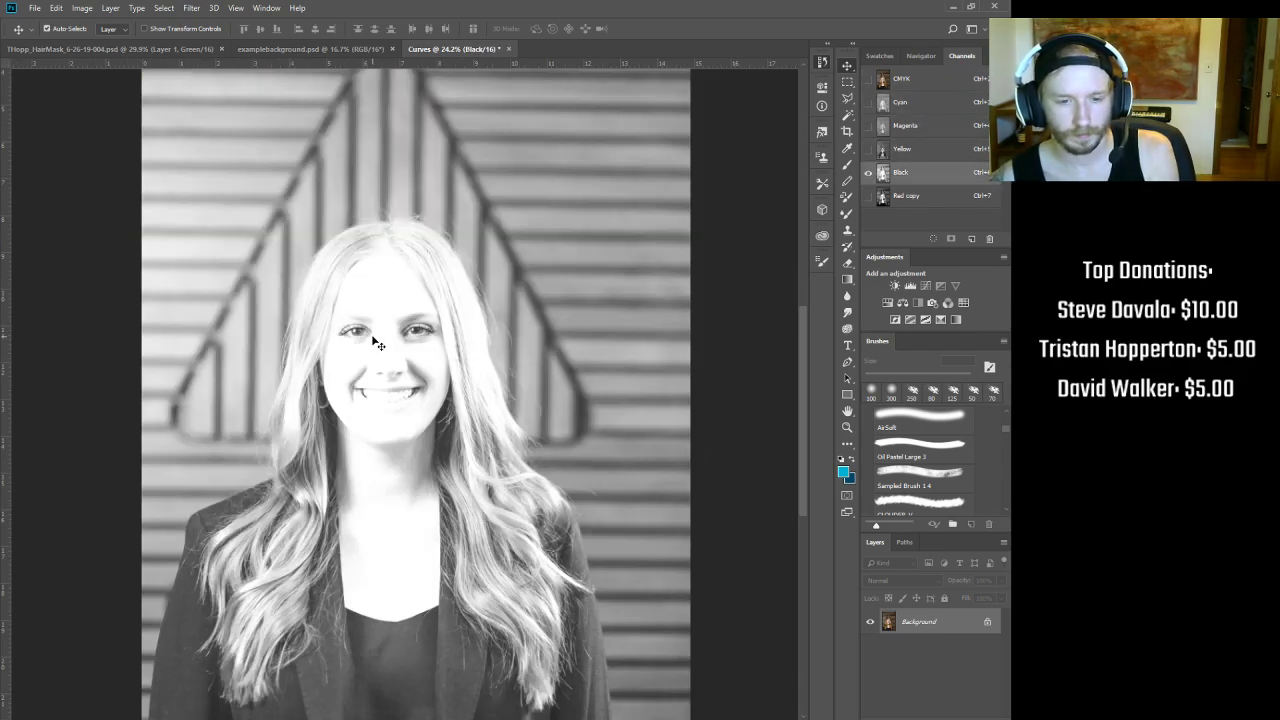
Step: Survey hair, shoulder and face, then compare Cyan, Magenta and Yellow channels again
left_click_drag(482, 293, 525, 273)
left_click_drag(480, 221, 695, 324)
left_click_drag(368, 538, 594, 211)
left_click_drag(434, 515, 517, 314)
left_click_drag(656, 176, 374, 466)
left_click_drag(522, 303, 410, 488)
key("ctrl+3")
key("ctrl+4")
key("ctrl+5")
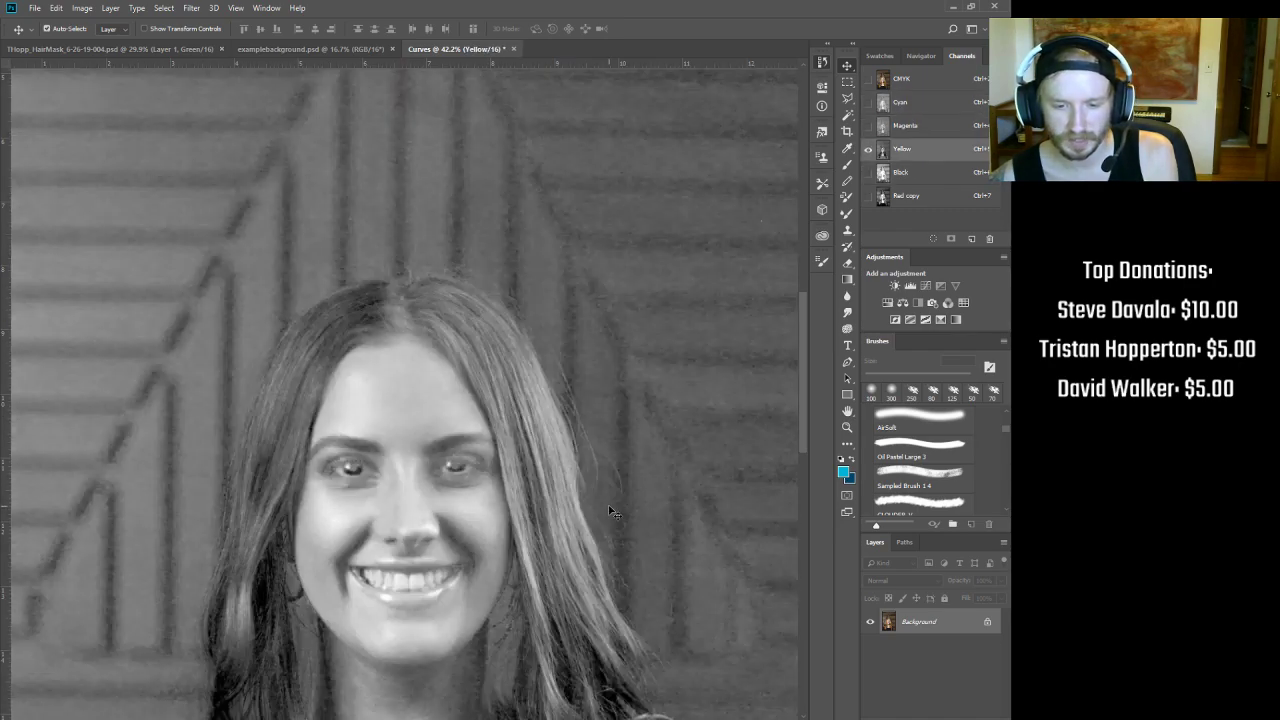
key("ctrl+3")
Step: Compare the Magenta and Yellow channels once more, ending on Magenta
key("ctrl+4")
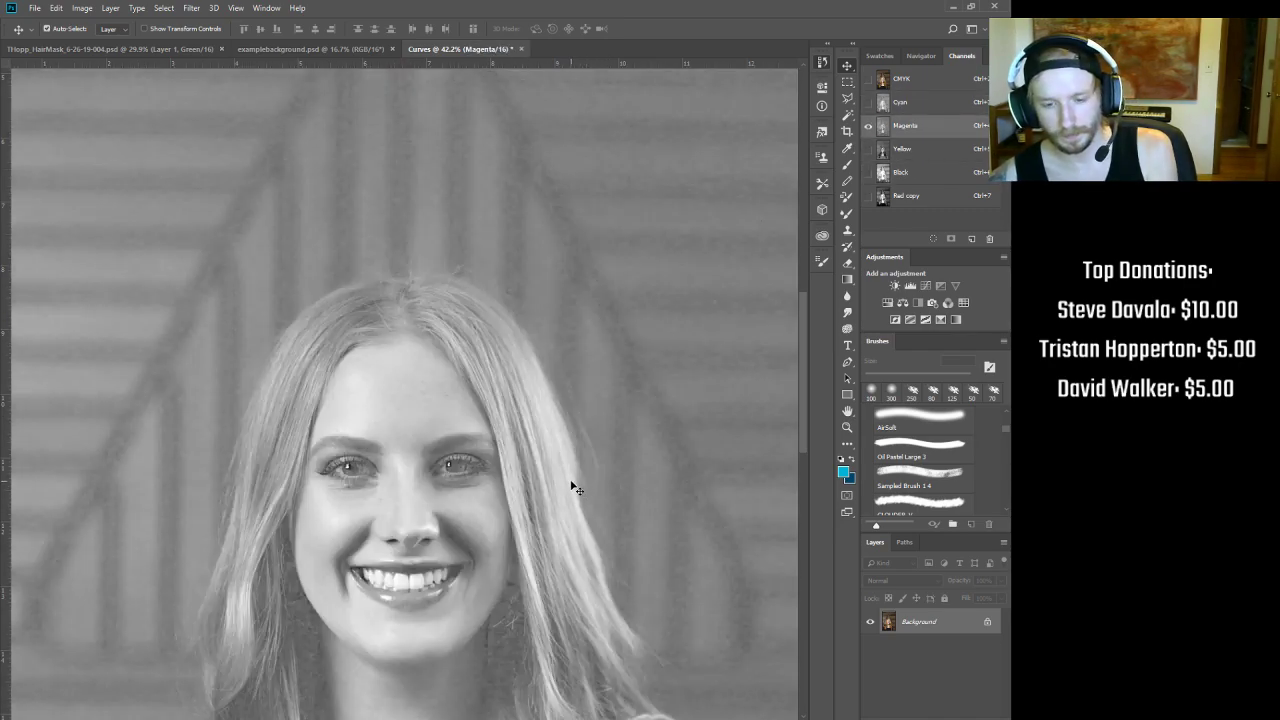
key("ctrl+5")
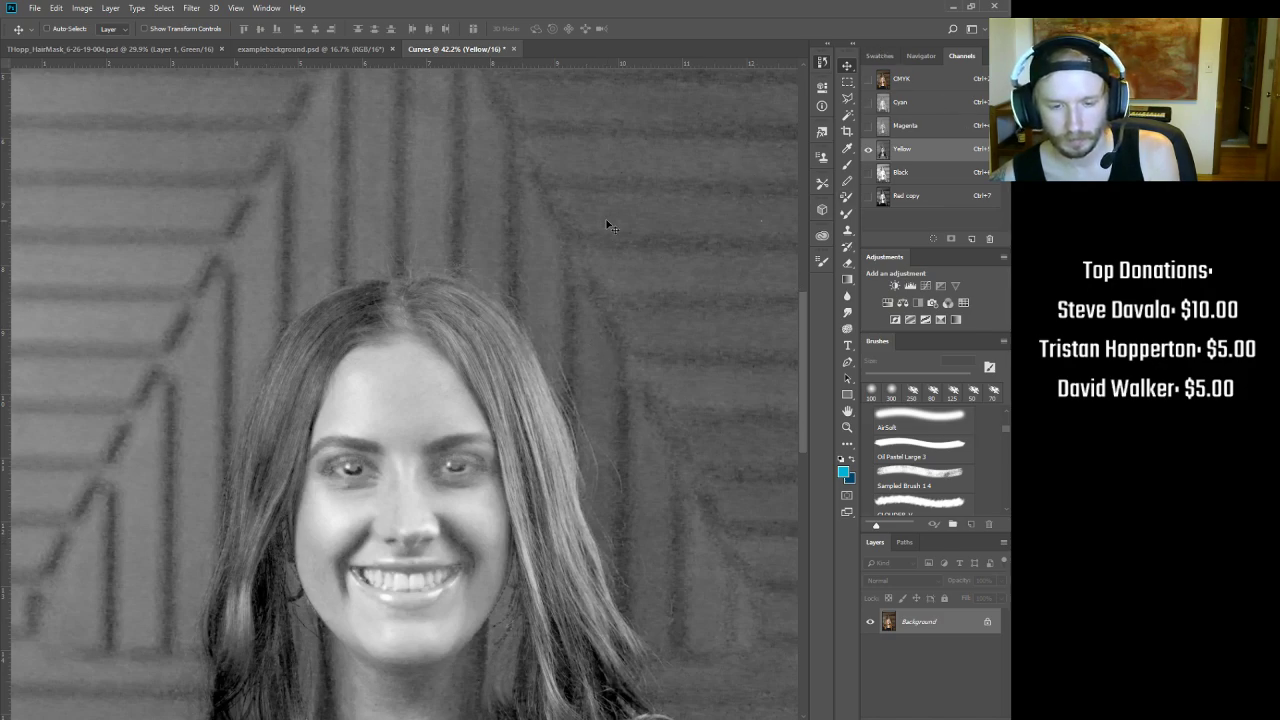
scroll(555, 380, "up", 1)
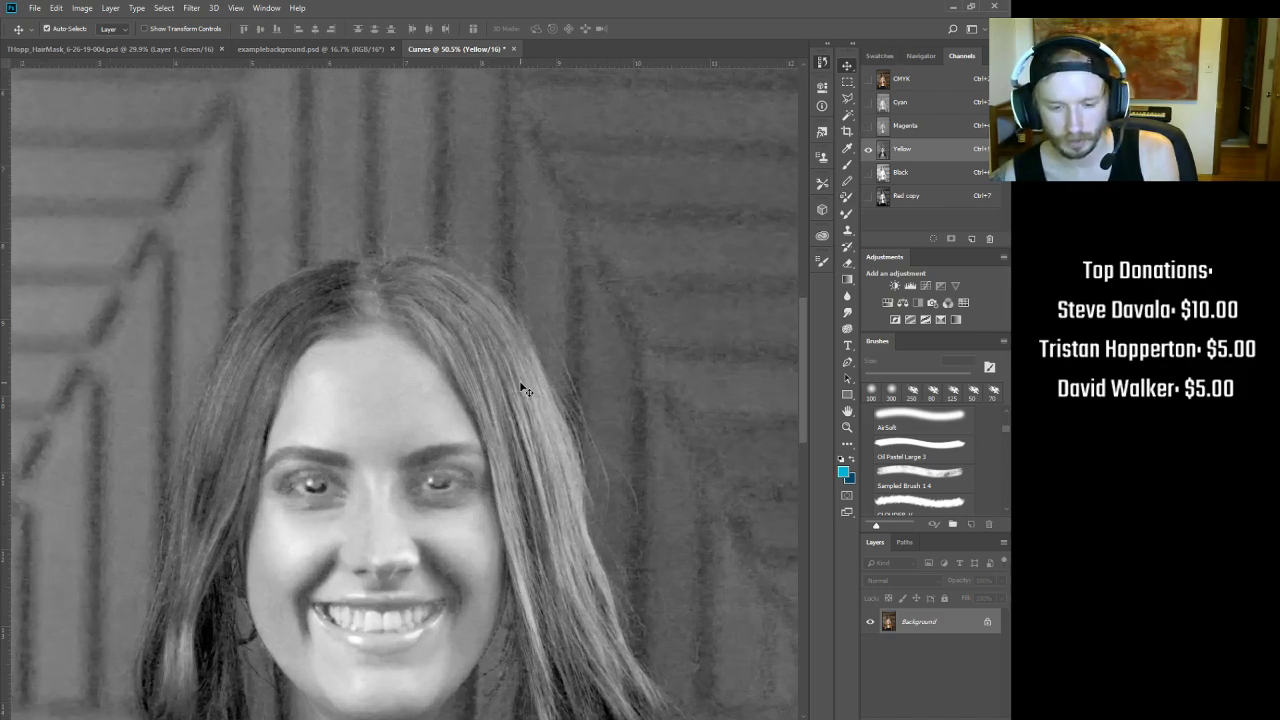
key("ctrl+4")
scroll(370, 250, "up", 3)
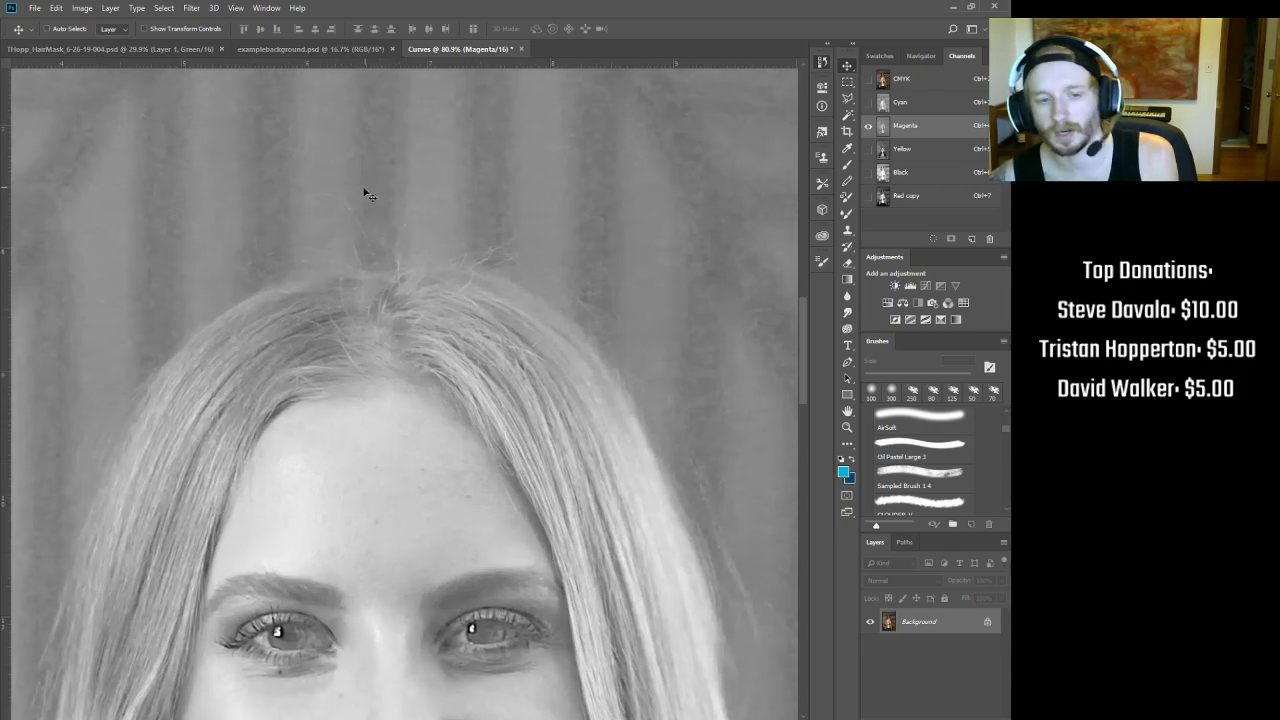
scroll(365, 231, "down", 3)
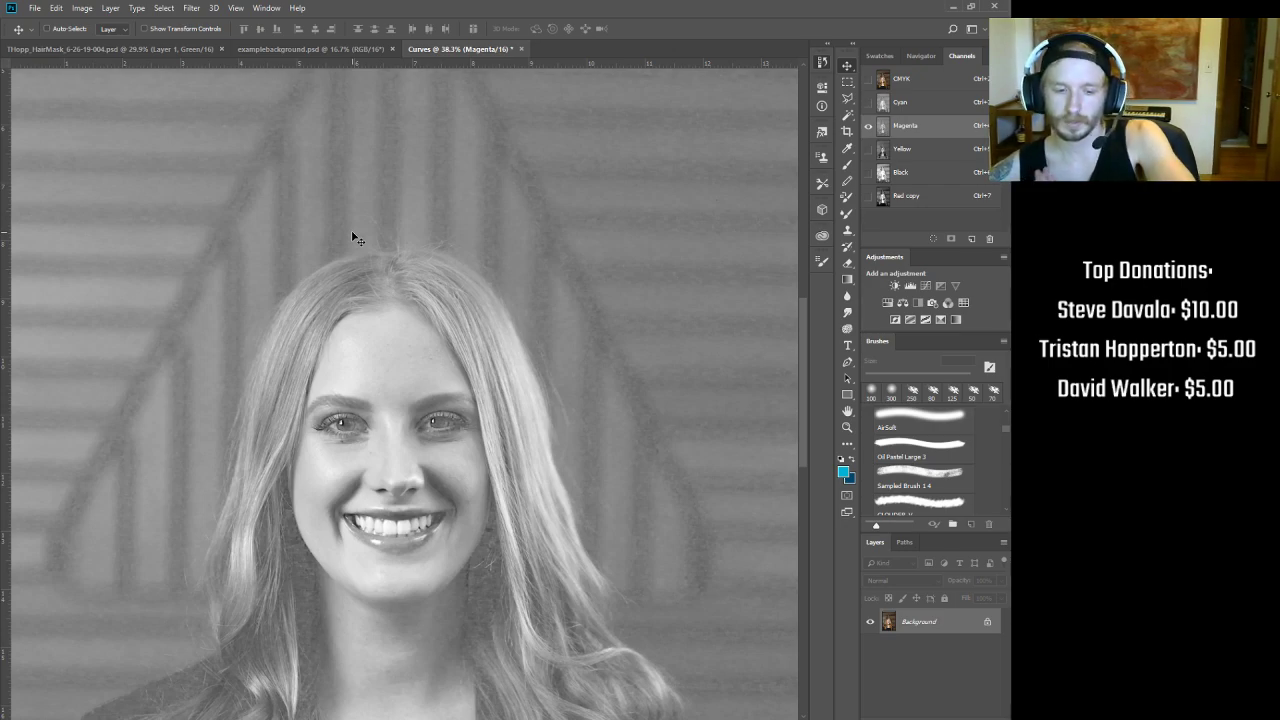
Step: Check the examplebackground and HairMask tabs, then close the Curves document with Ctrl+W
left_click(340, 47)
left_click(204, 47)
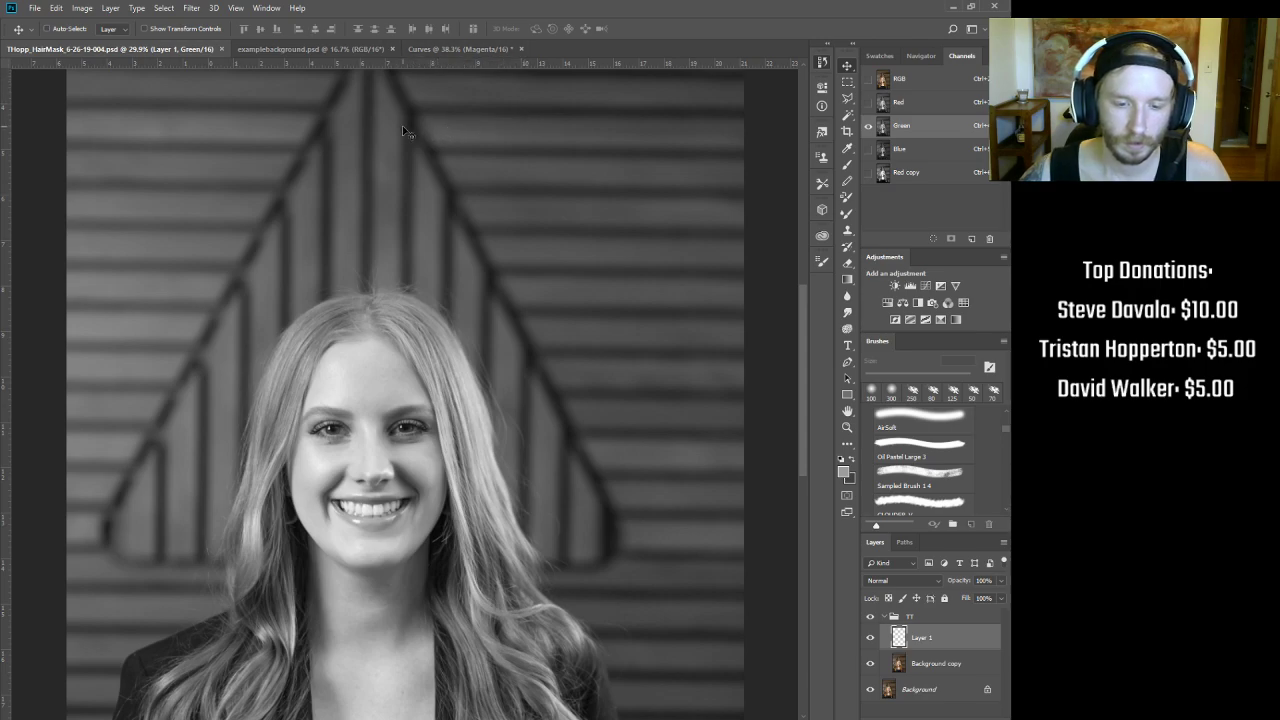
left_click(519, 45)
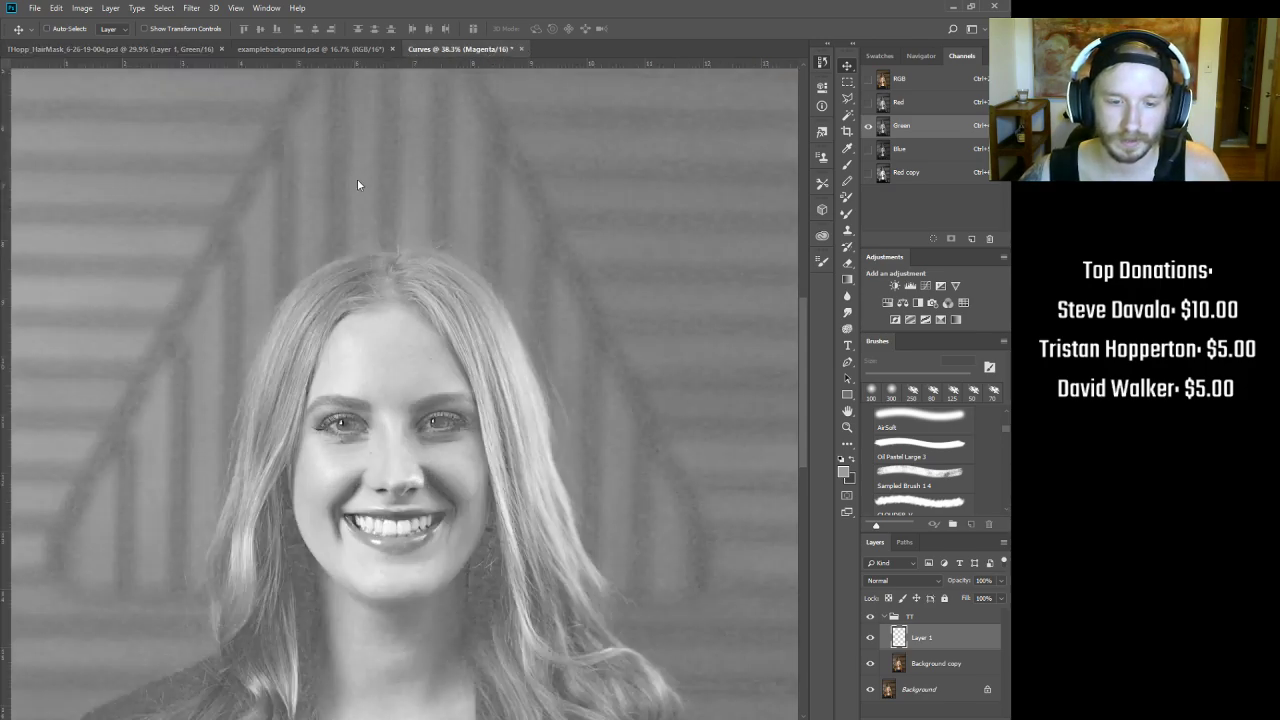
key("ctrl+w")
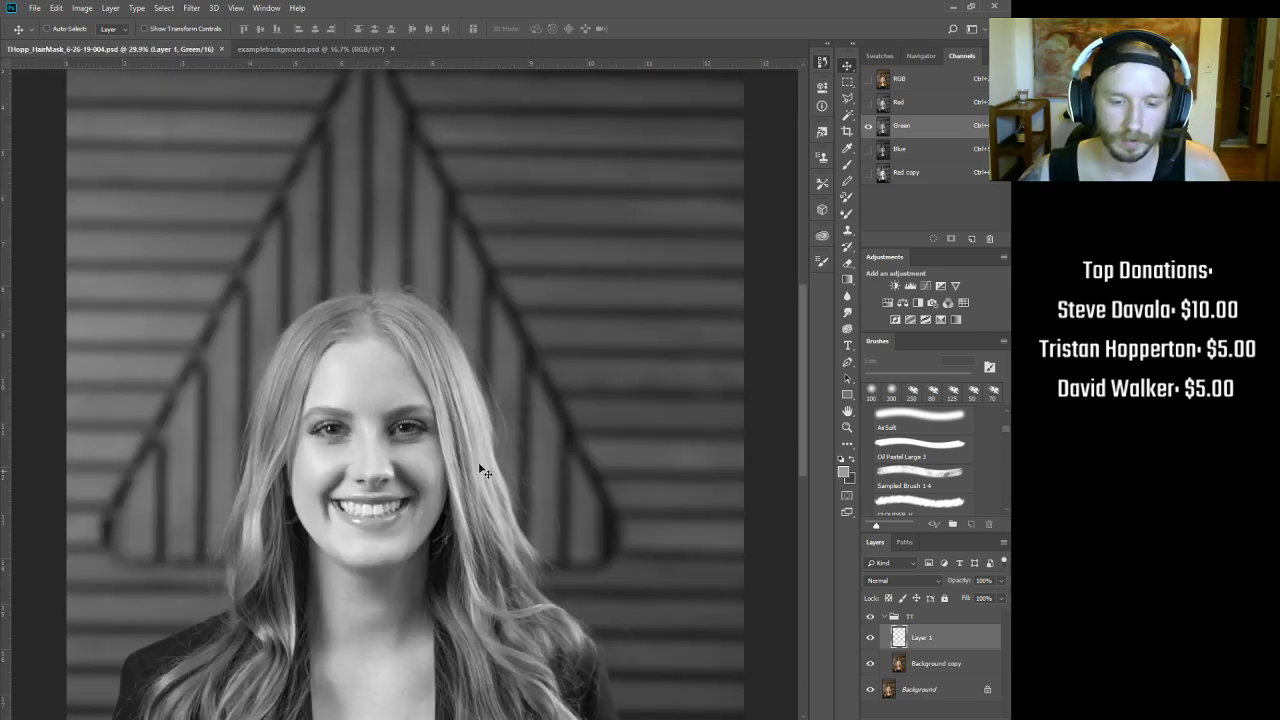
scroll(505, 657, "up", 2)
scroll(513, 635, "down", 3)
scroll(496, 455, "down", 2)
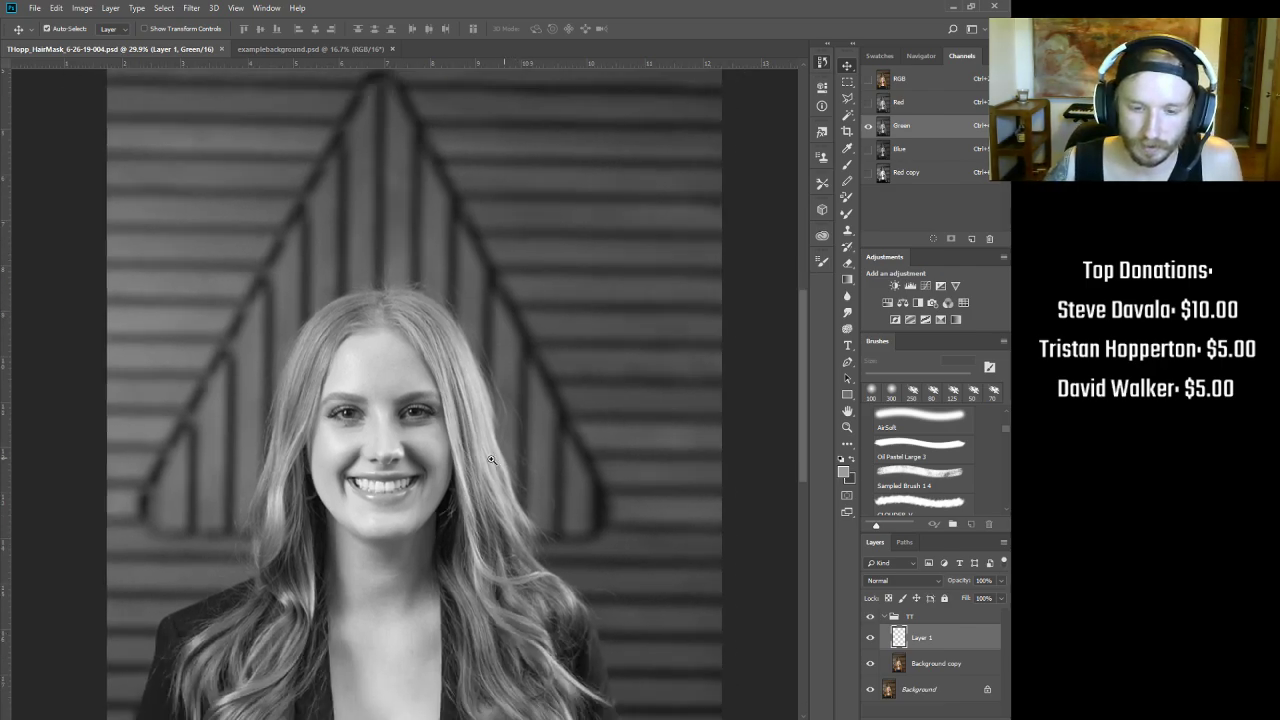
left_click_drag(462, 397, 487, 388)
Step: Compare Red against Red copy, then replace Red copy with a fresh duplicate of Red
left_click(908, 173)
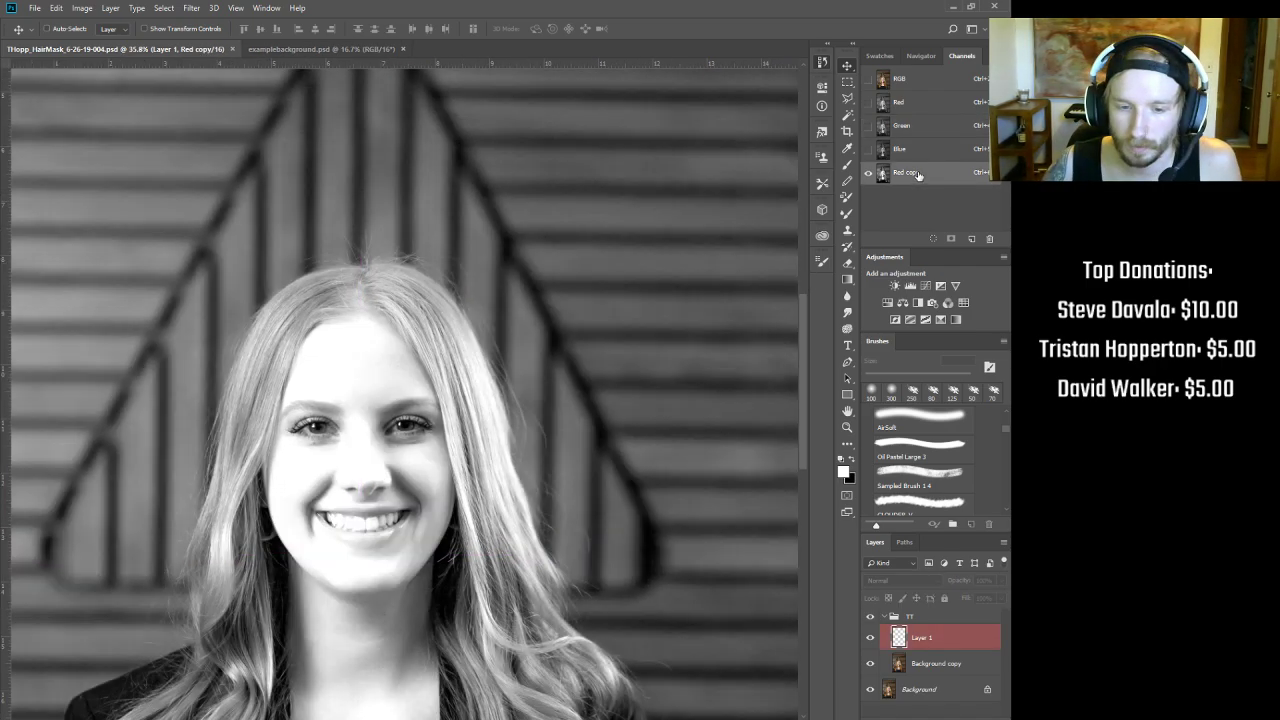
left_click(908, 104)
left_click(913, 172)
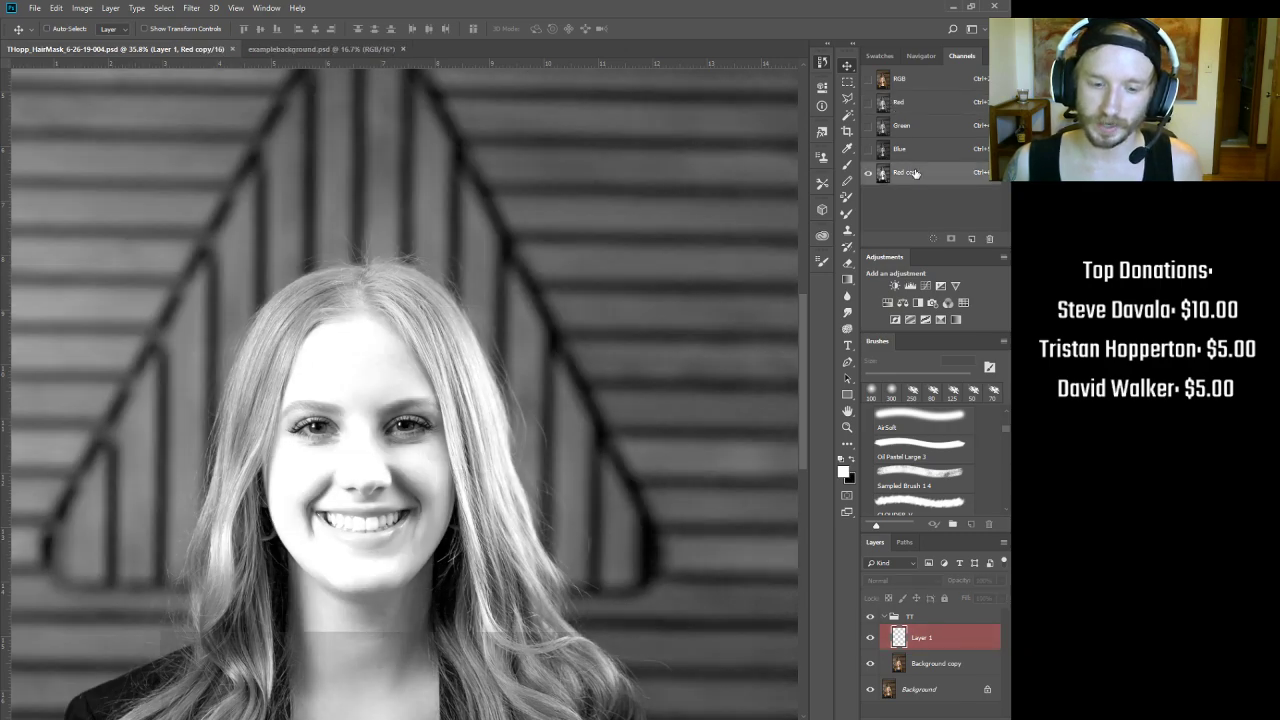
left_click(906, 104)
left_click(924, 175)
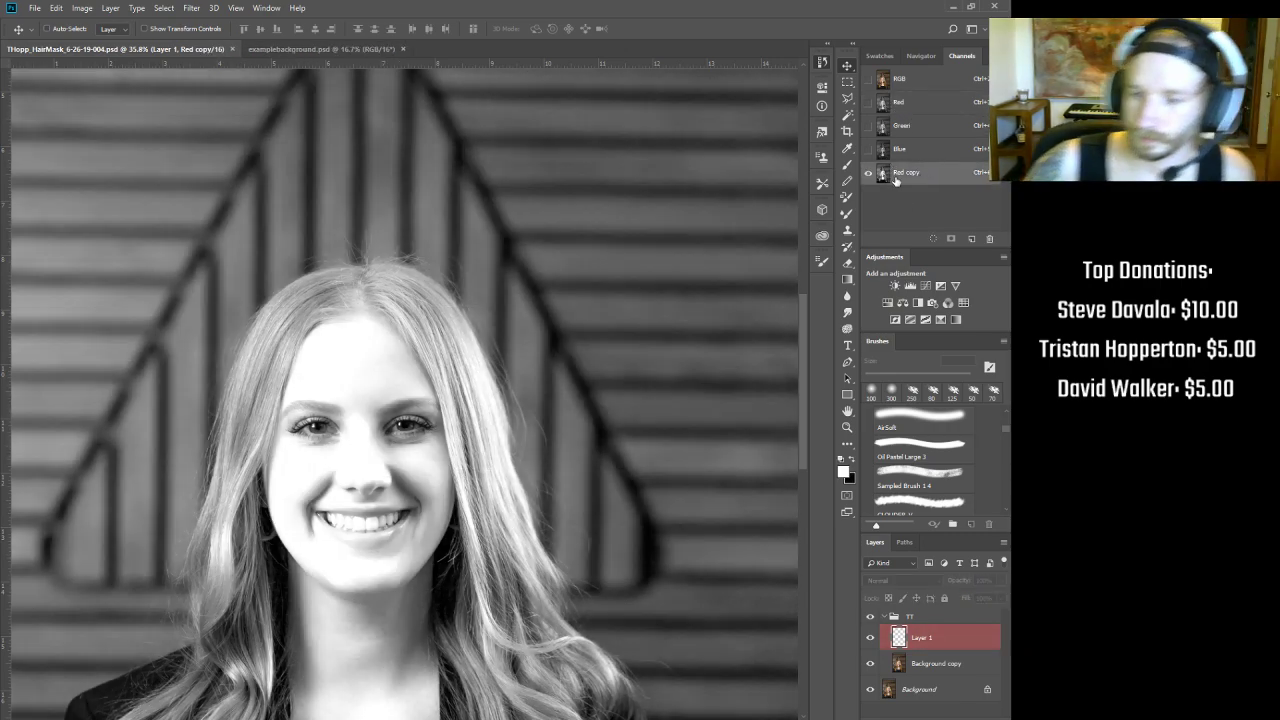
left_click(912, 104)
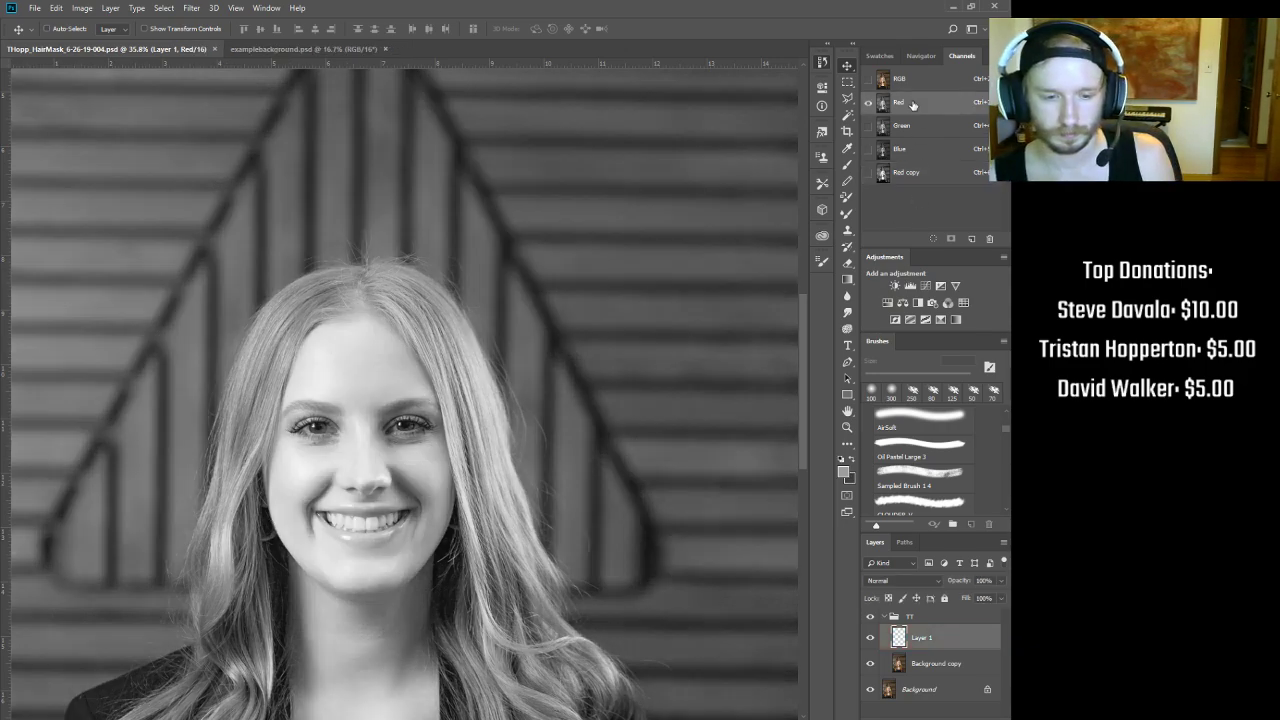
left_click(922, 174)
left_click_drag(924, 176, 989, 238)
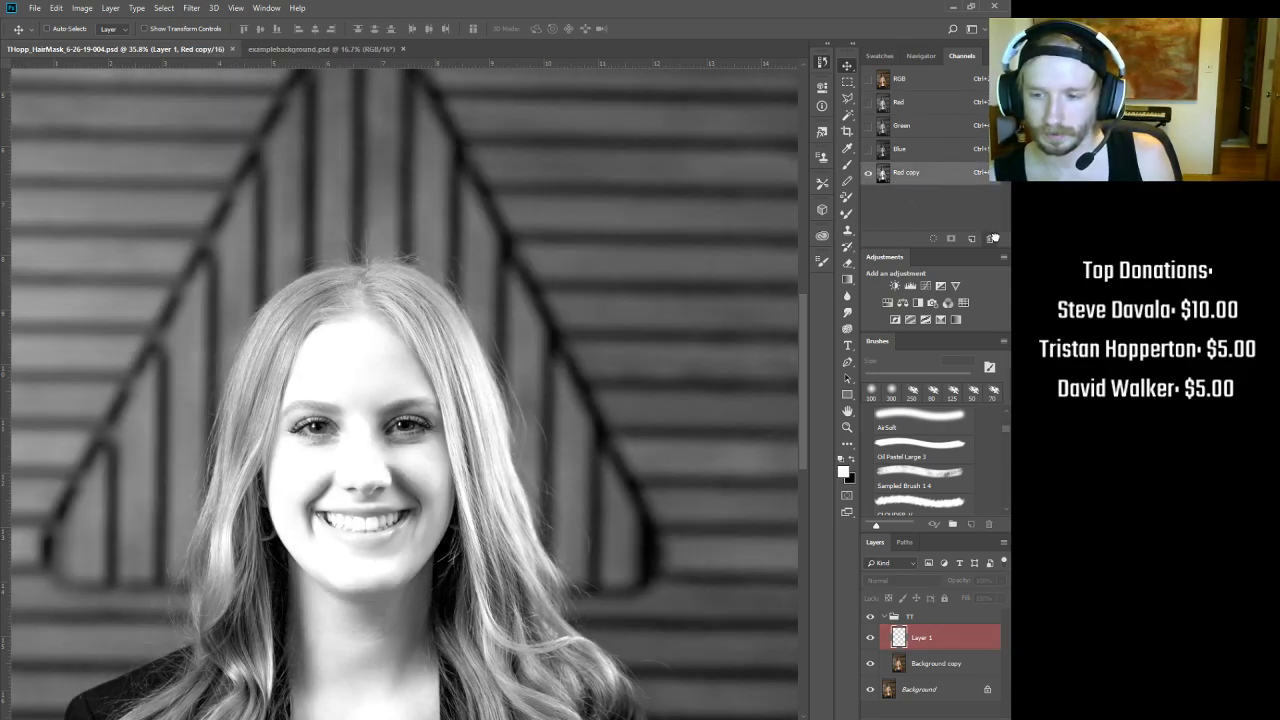
left_click(906, 104)
left_click_drag(968, 131, 971, 239)
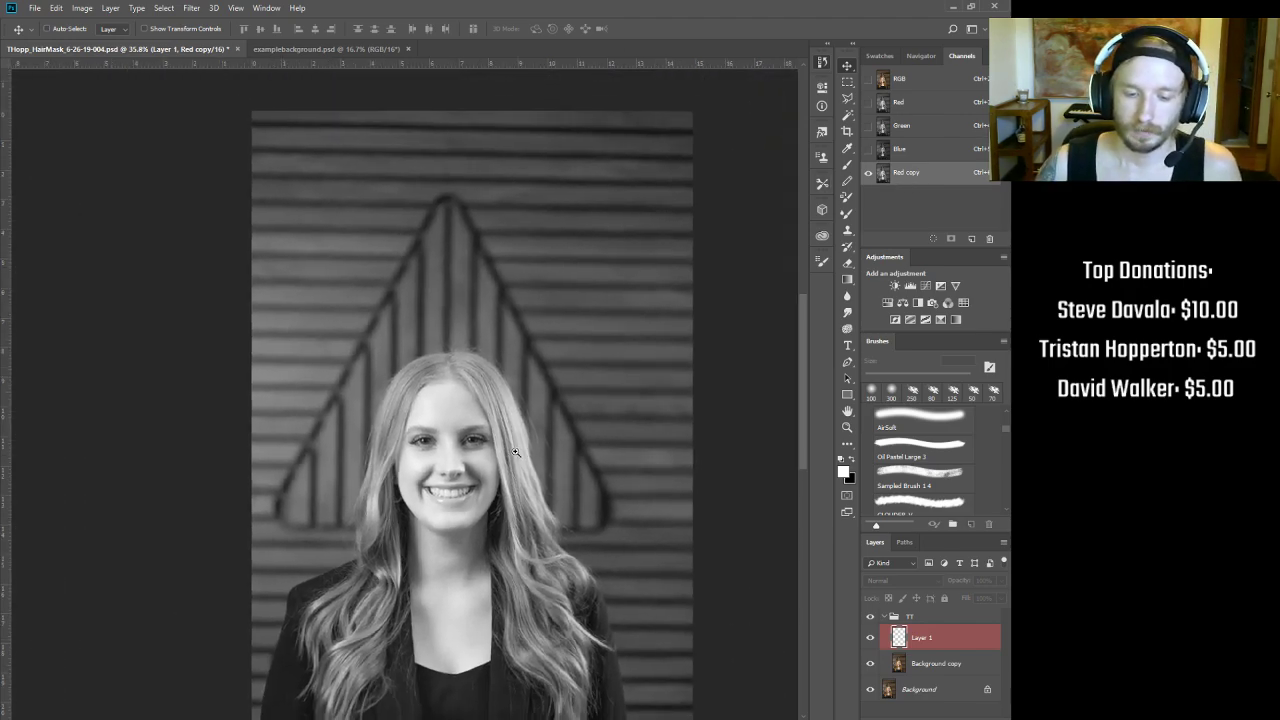
Step: Zoom and pan across the hair, shoulder, face and top of the head to inspect detail
scroll(552, 458, "down", 3)
mouse_move(492, 565)
left_mouse_down()
mouse_move(491, 430)
mouse_move(478, 561)
left_mouse_up()
left_click_drag(440, 433, 478, 421)
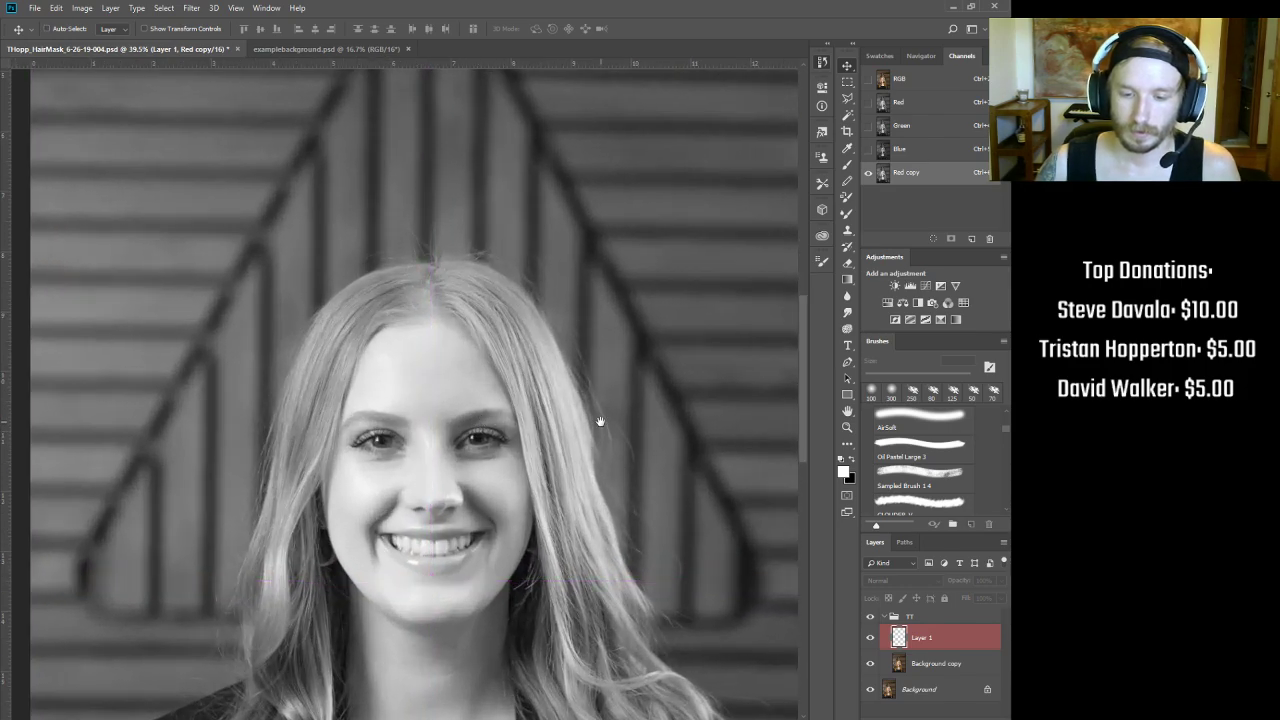
left_click_drag(600, 421, 503, 369)
left_click_drag(563, 618, 486, 309)
left_click_drag(527, 476, 554, 507)
left_click_drag(279, 486, 482, 616)
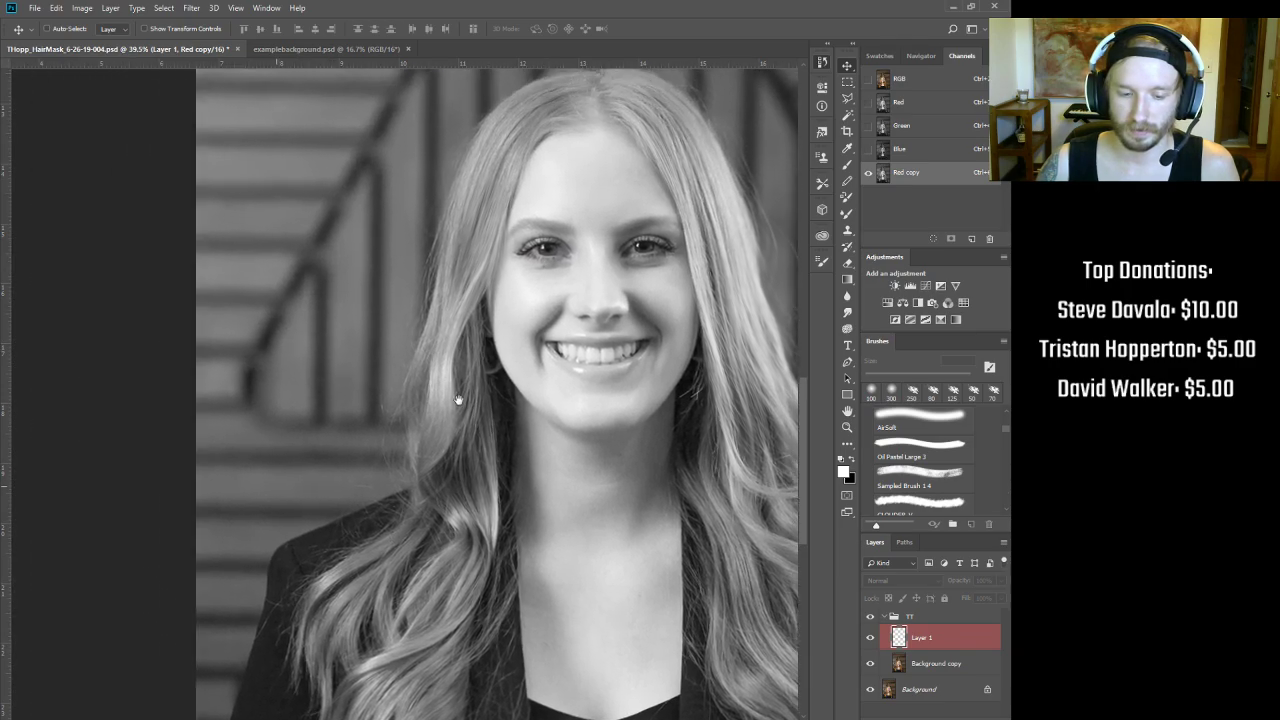
left_click_drag(446, 347, 236, 517)
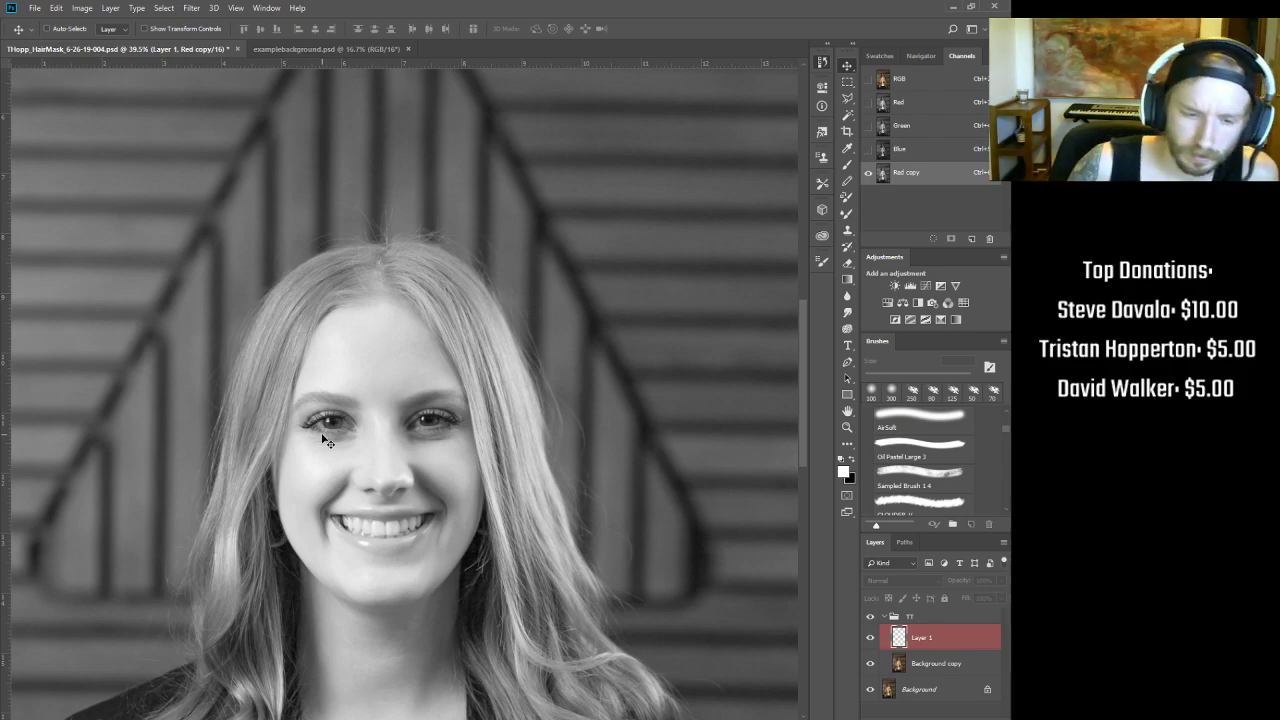
left_click_drag(203, 258, 261, 109)
left_click_drag(331, 471, 256, 472)
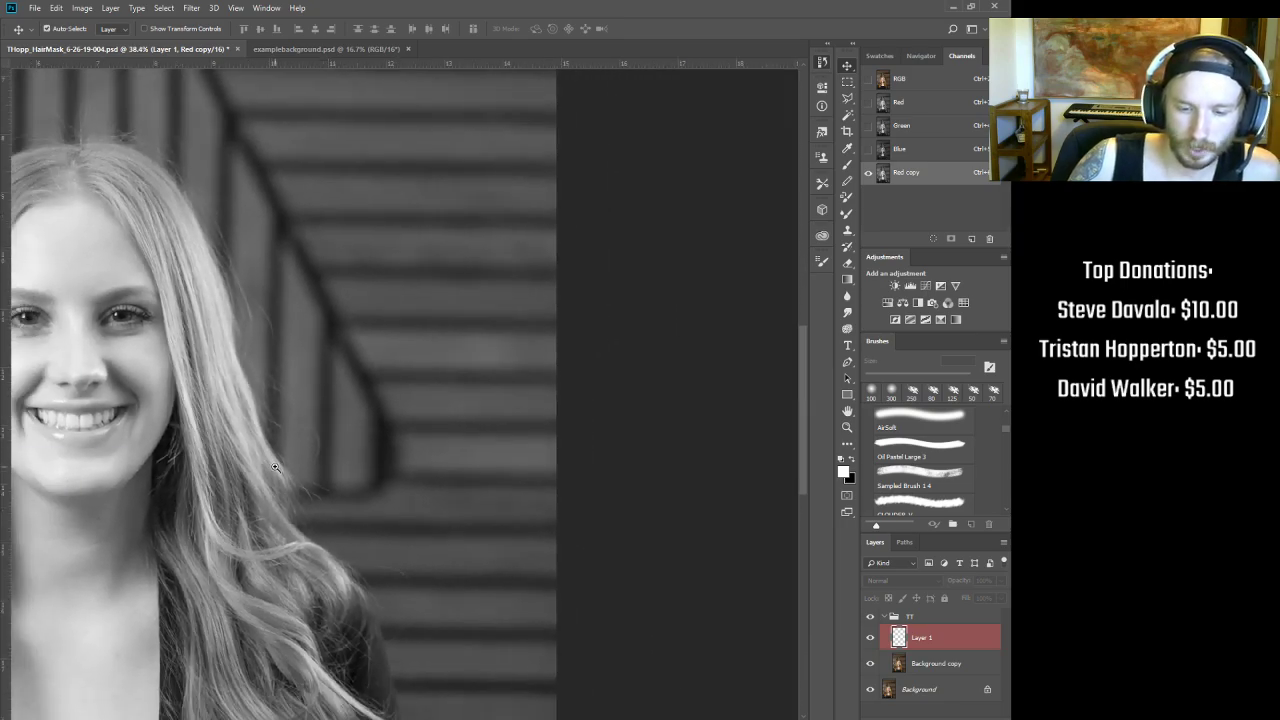
Step: Toggle between the full-colour RGB composite and the Red channel view
key("ctrl+3")
key("ctrl+2")
key("ctrl+3")
Step: Inspect the full-colour hair edges and shoulder up close, then display only the Red copy channel
key("ctrl+2")
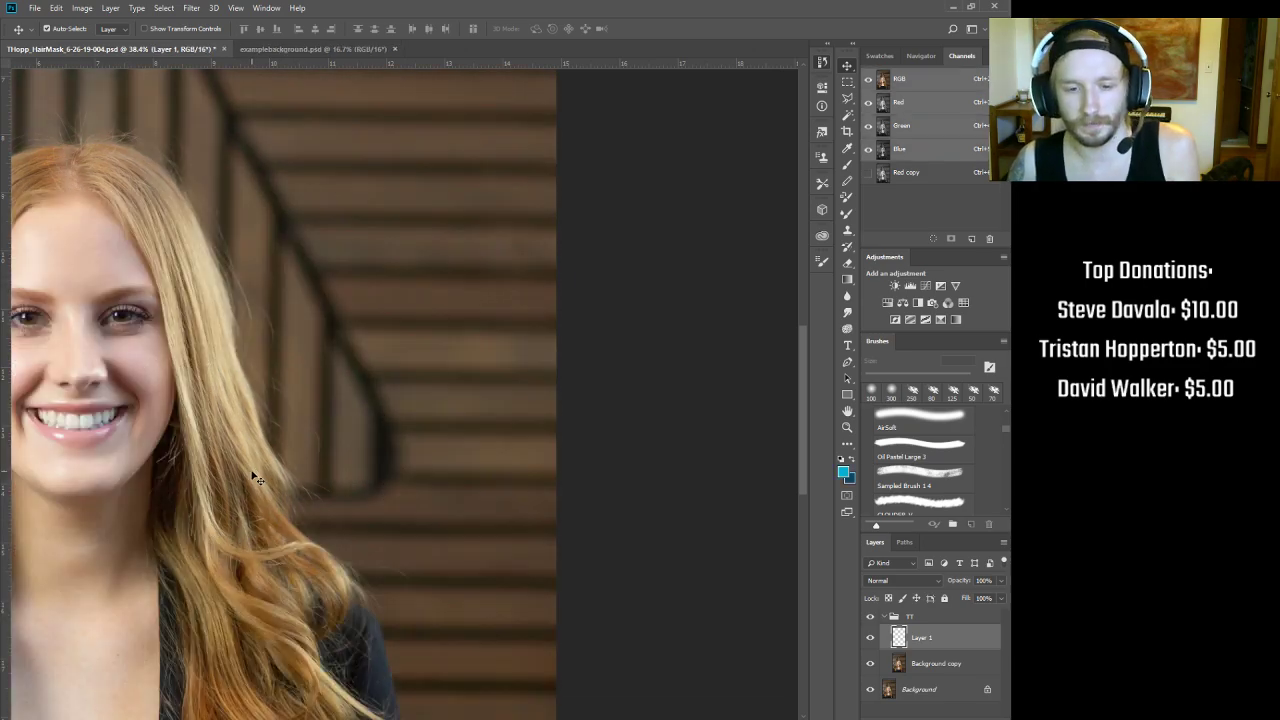
left_click_drag(360, 286, 421, 255)
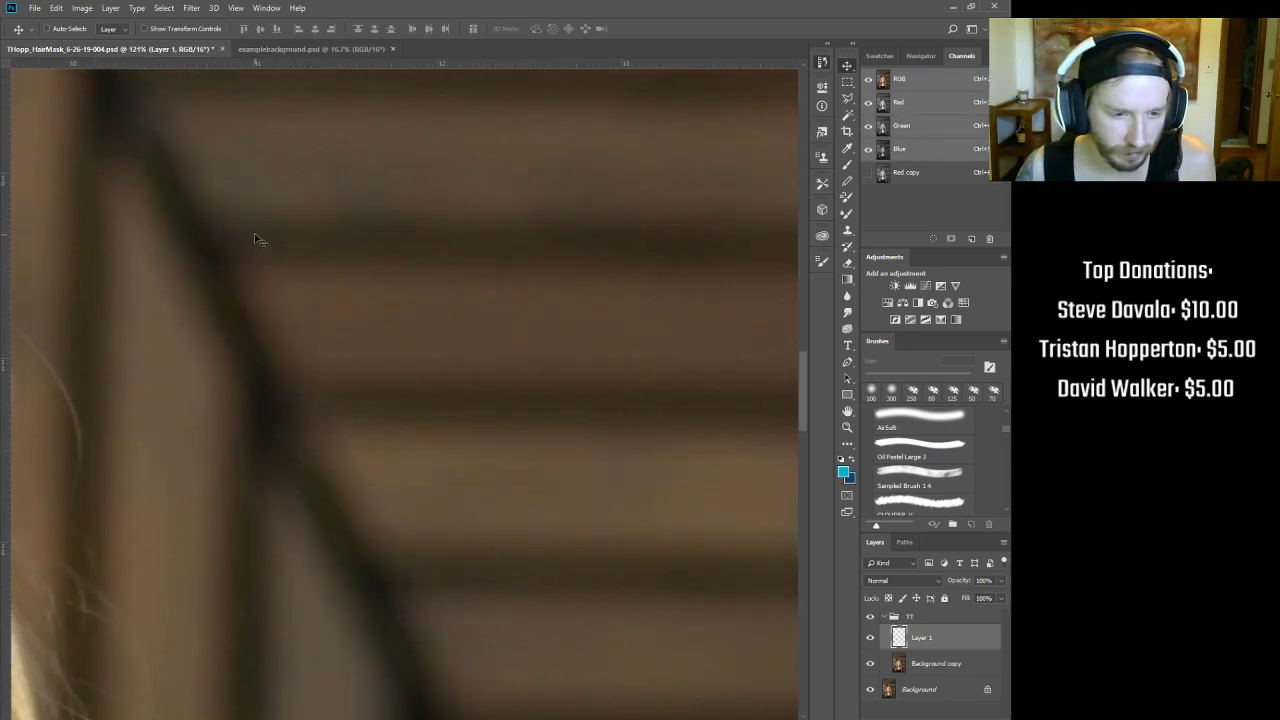
left_click_drag(279, 470, 427, 163)
left_click_drag(380, 502, 394, 329)
left_click_drag(297, 354, 510, 622)
left_click_drag(213, 245, 380, 271)
left_click_drag(501, 373, 574, 409)
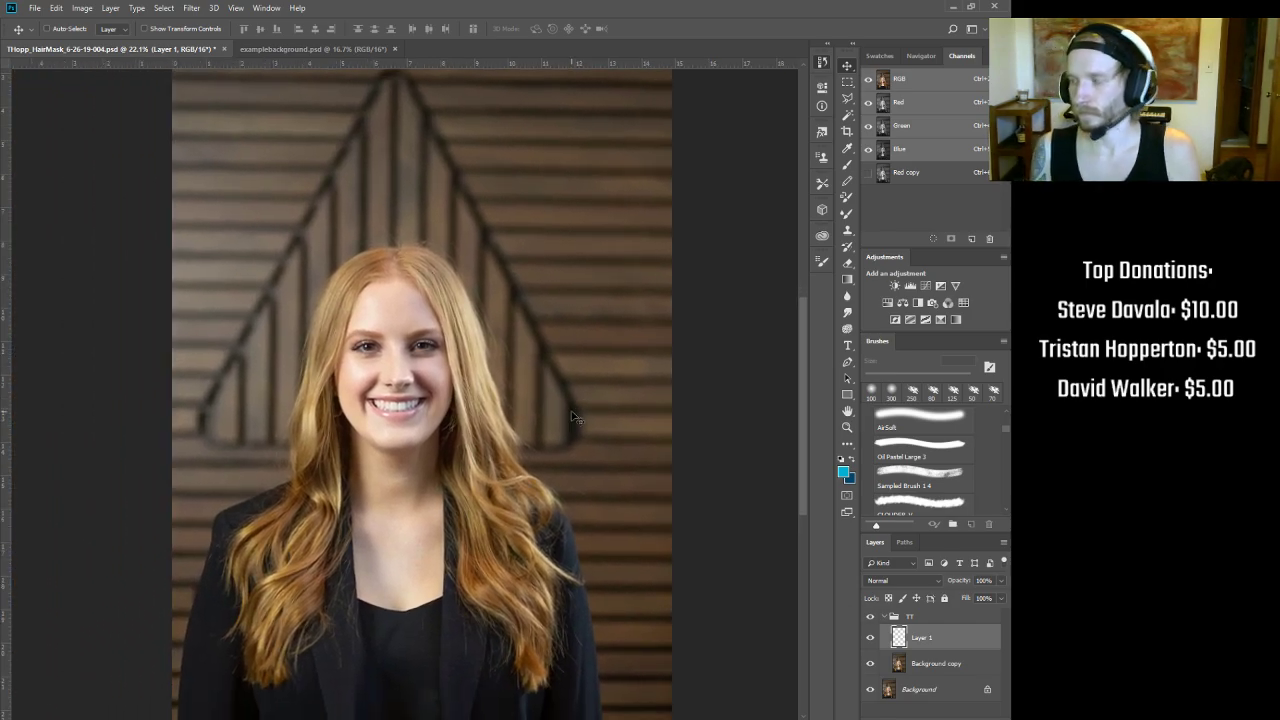
left_click(912, 174)
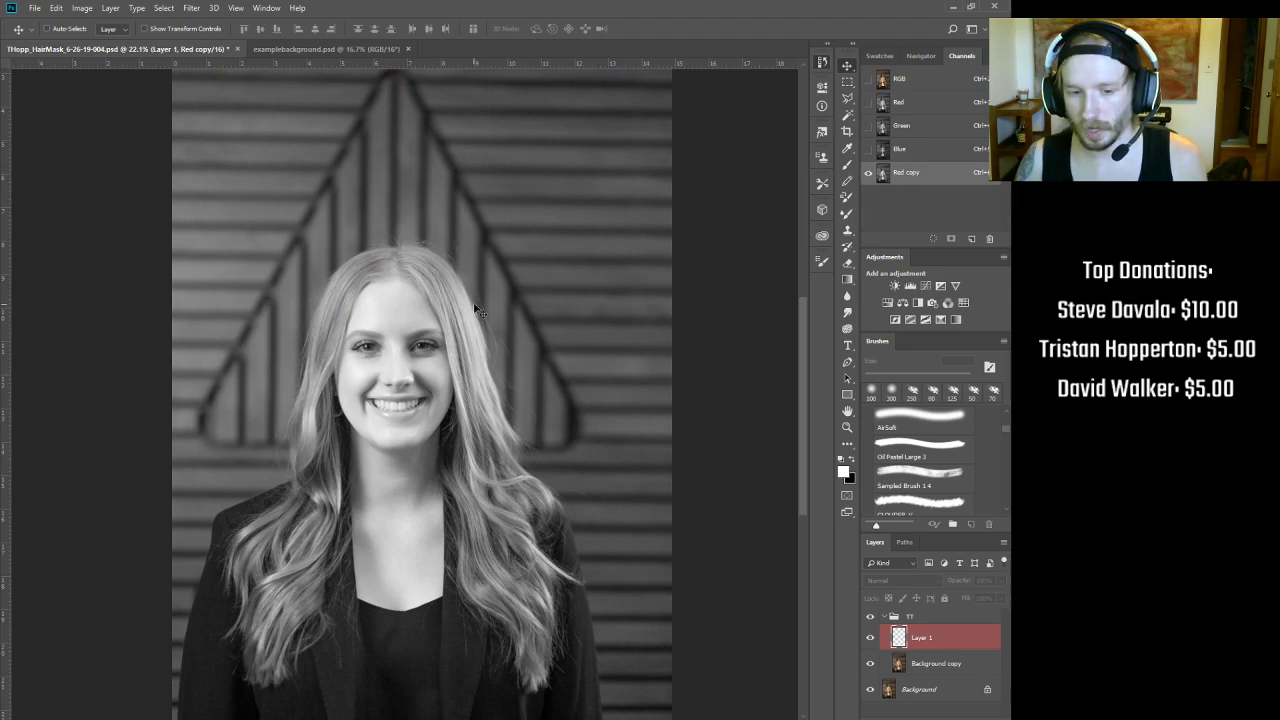
Step: Hide Layer 1, make Red copy the active channel, and switch to the Eyedropper tool
scroll(470, 278, "up", 2)
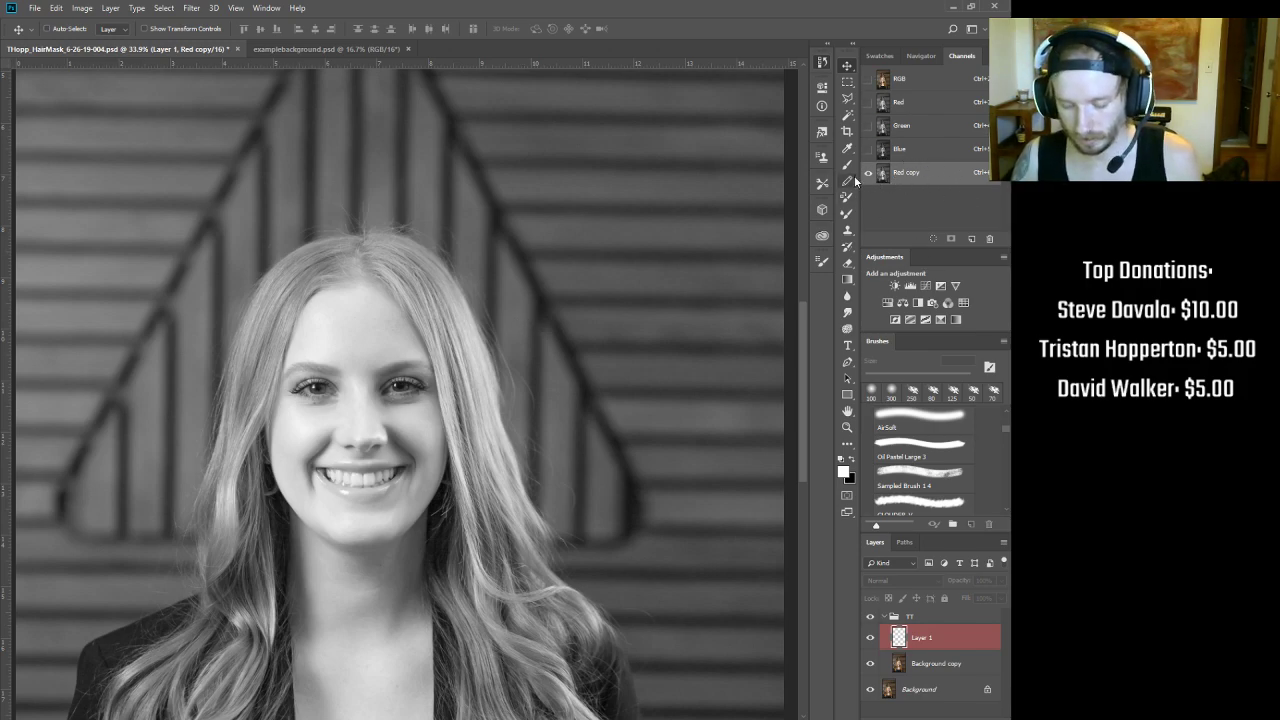
key("ctrl+comma")
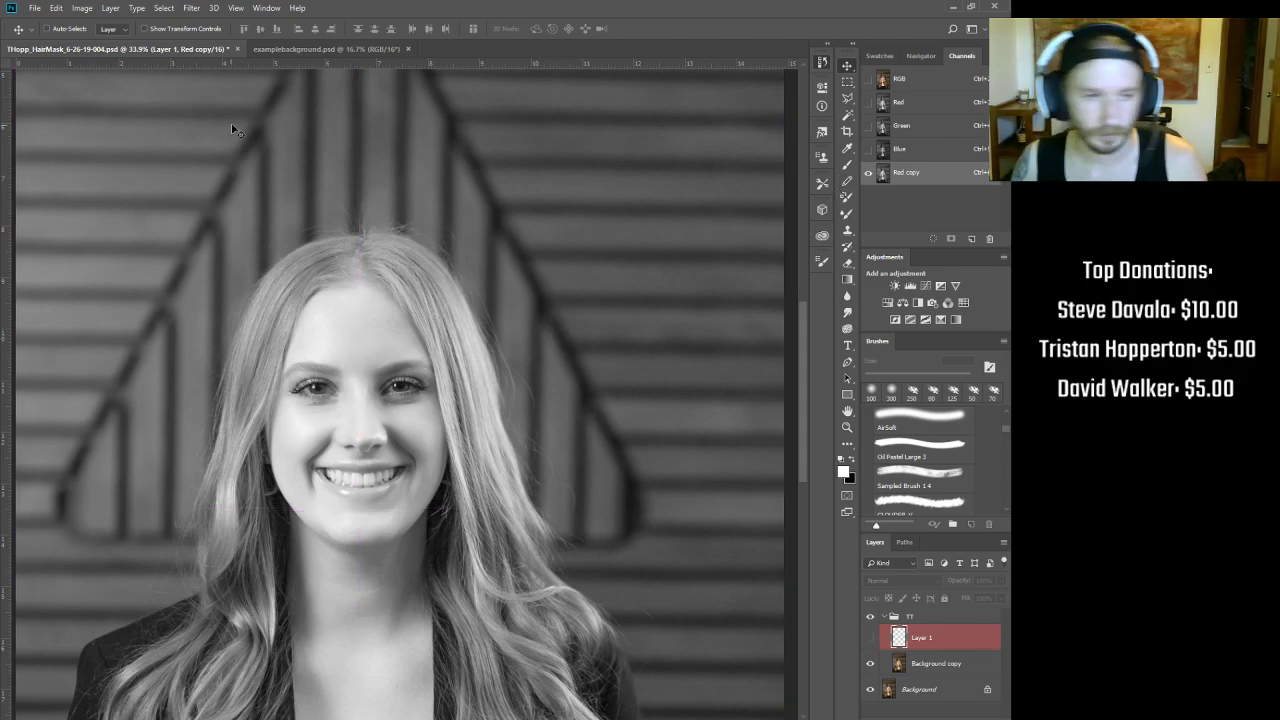
left_click(917, 174)
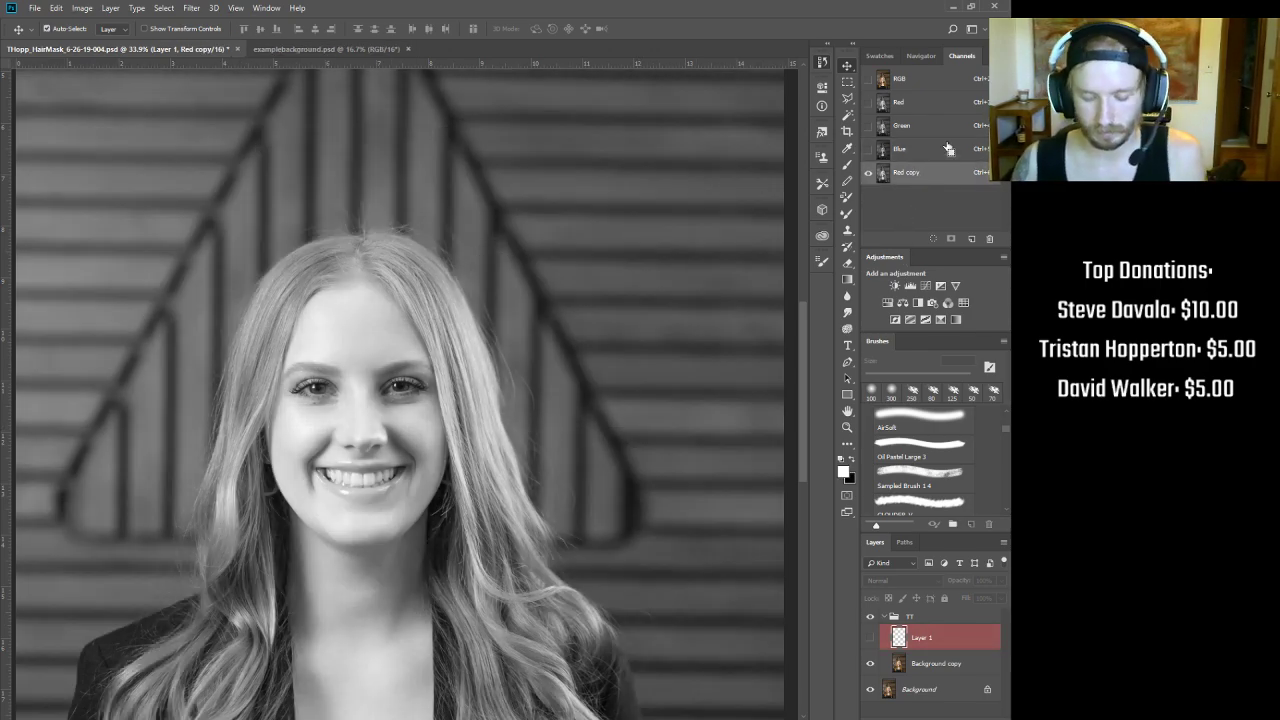
left_click(847, 148)
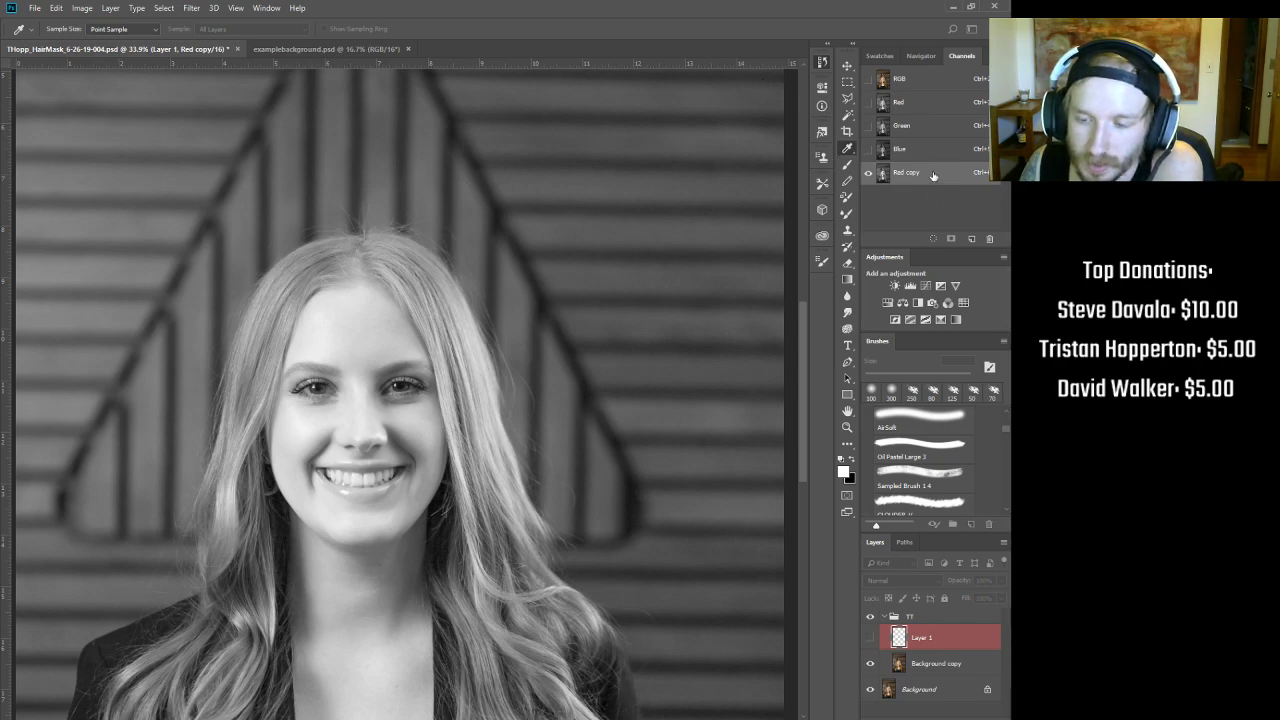
Step: Drag the Red copy contrast sliders to darken the backdrop and brighten the hair highlights
mouse_move(568, 275)
left_mouse_down()
mouse_move(555, 266)
mouse_move(563, 284)
mouse_move(551, 267)
mouse_move(562, 288)
left_mouse_up()
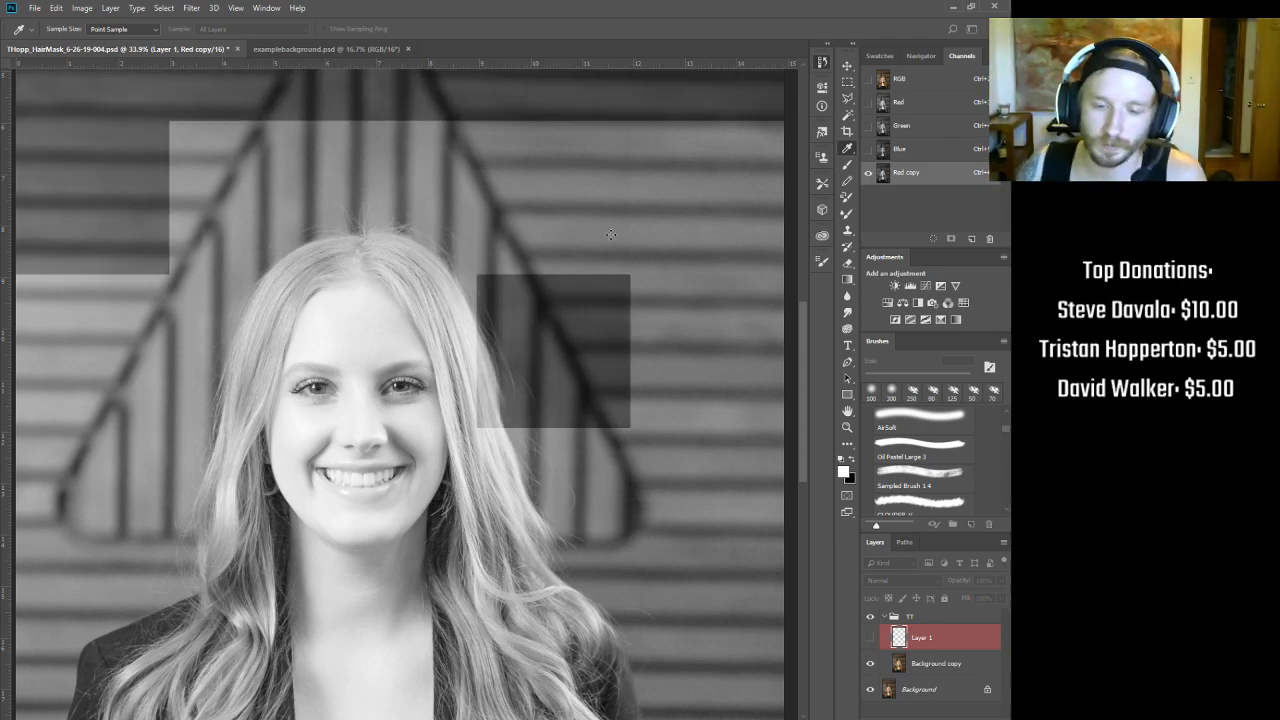
left_click(617, 215)
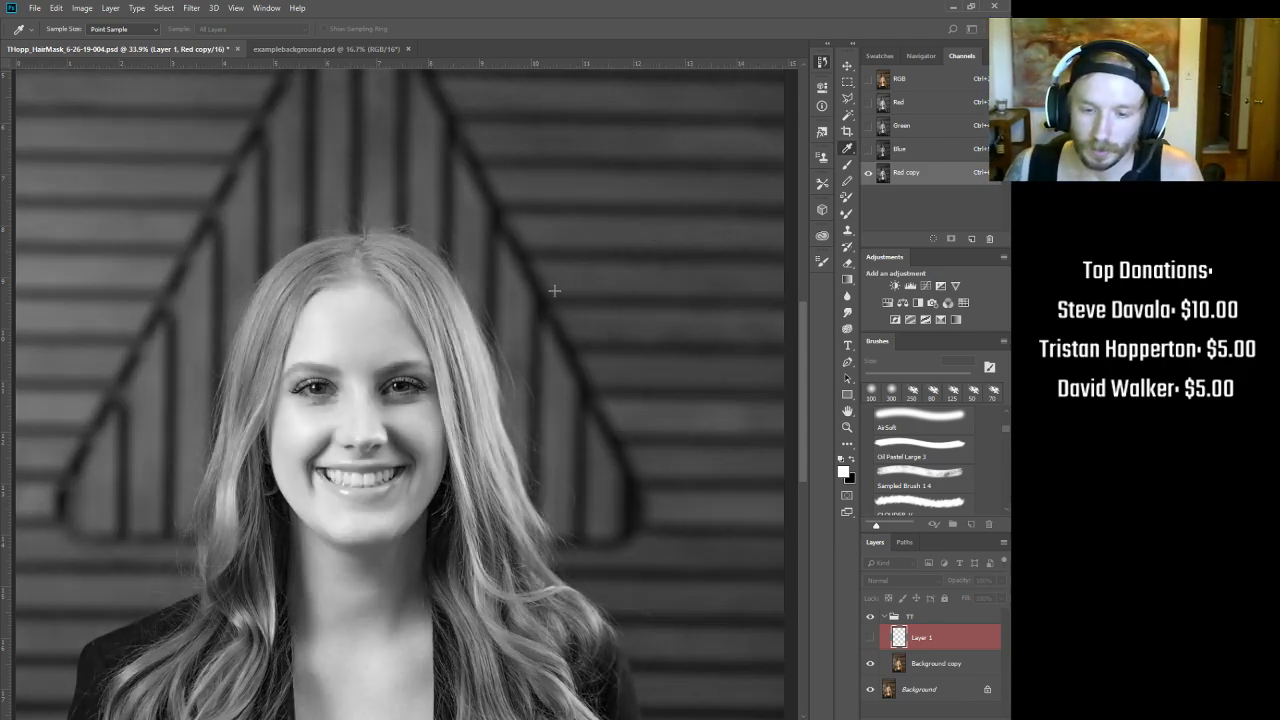
left_click_drag(563, 289, 553, 327)
left_click_drag(677, 161, 641, 149)
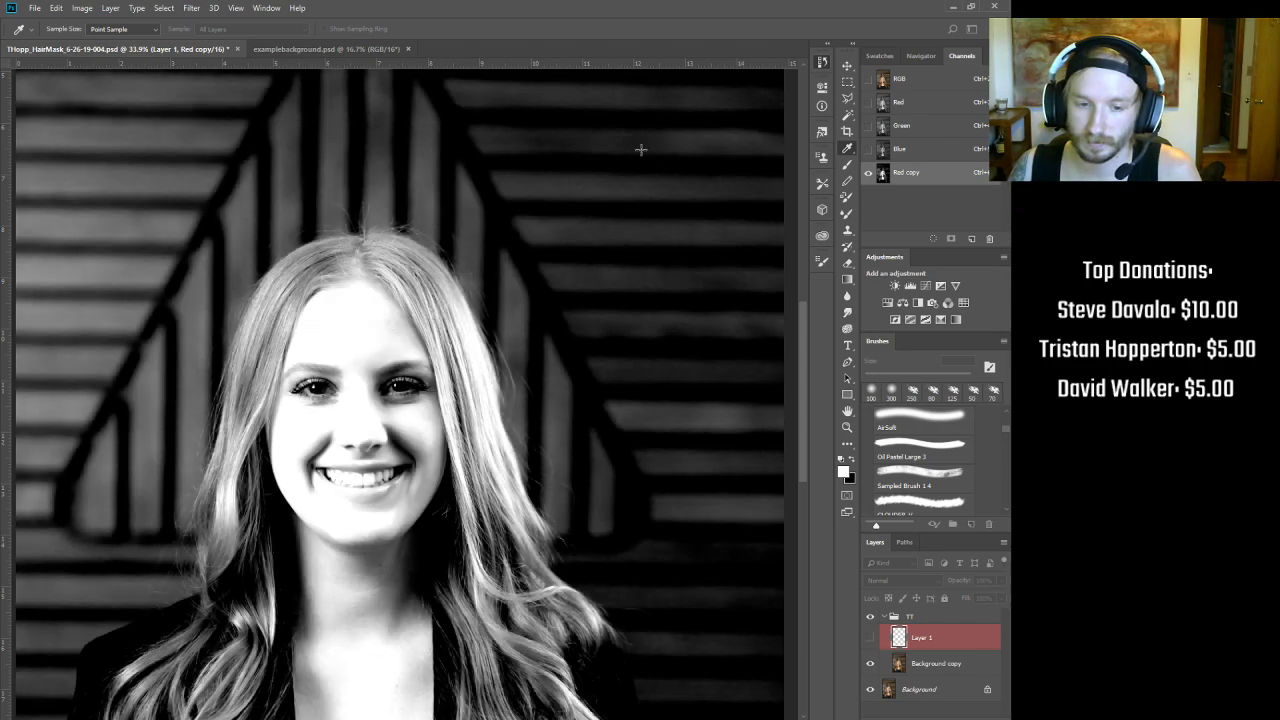
Step: Cancel the trial contrast adjustment on the Red copy channel
left_click(560, 318)
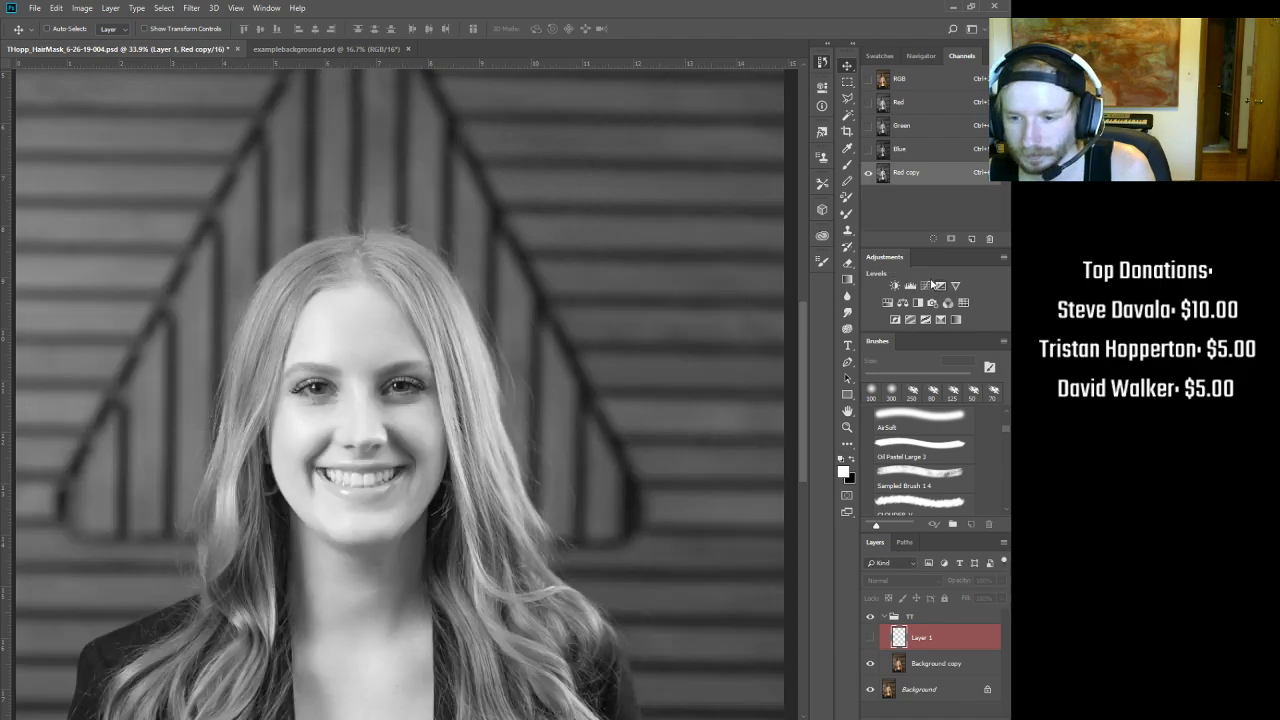
Step: Add a Curves 1 adjustment layer and turn off the Red copy channel's visibility
key("v")
left_click(926, 286)
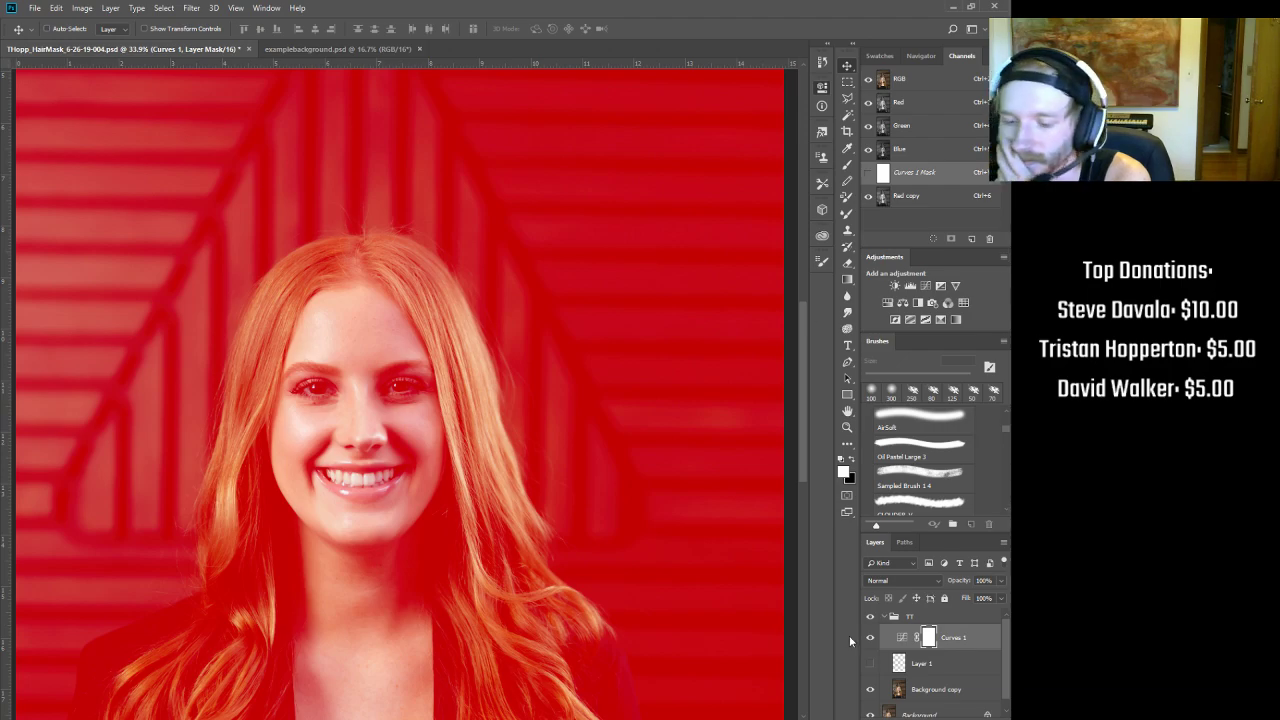
left_click(869, 197)
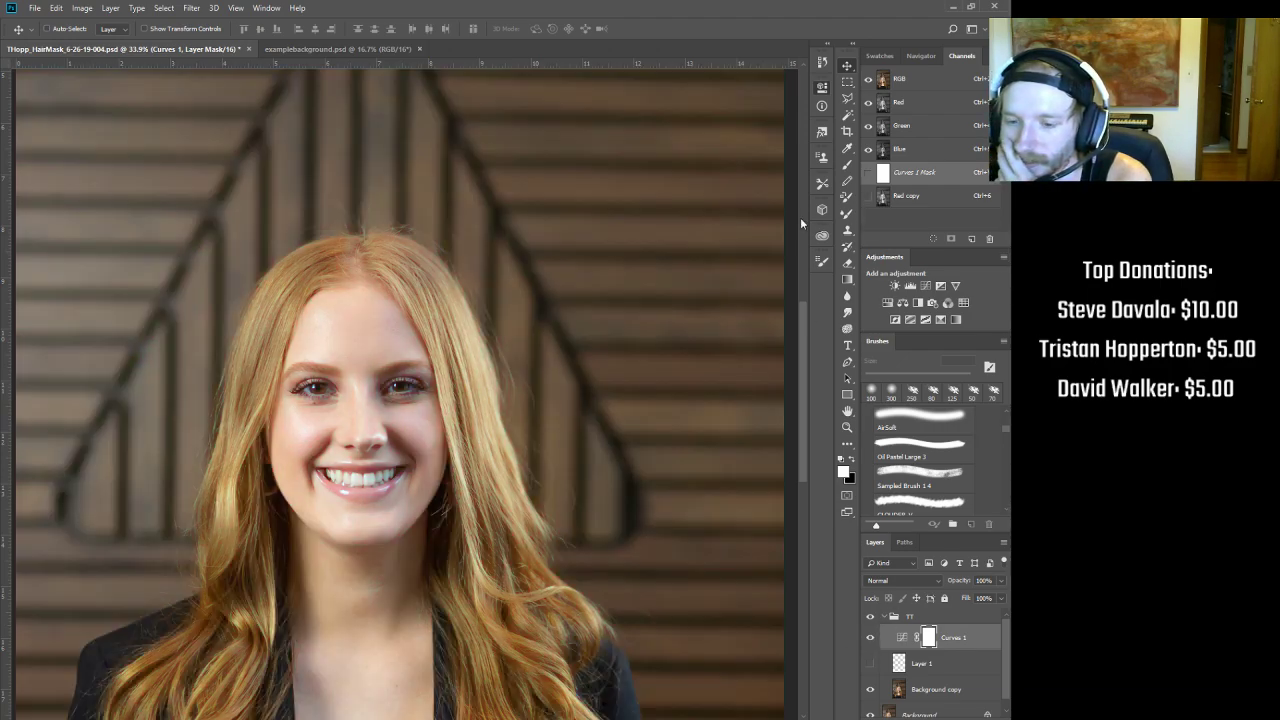
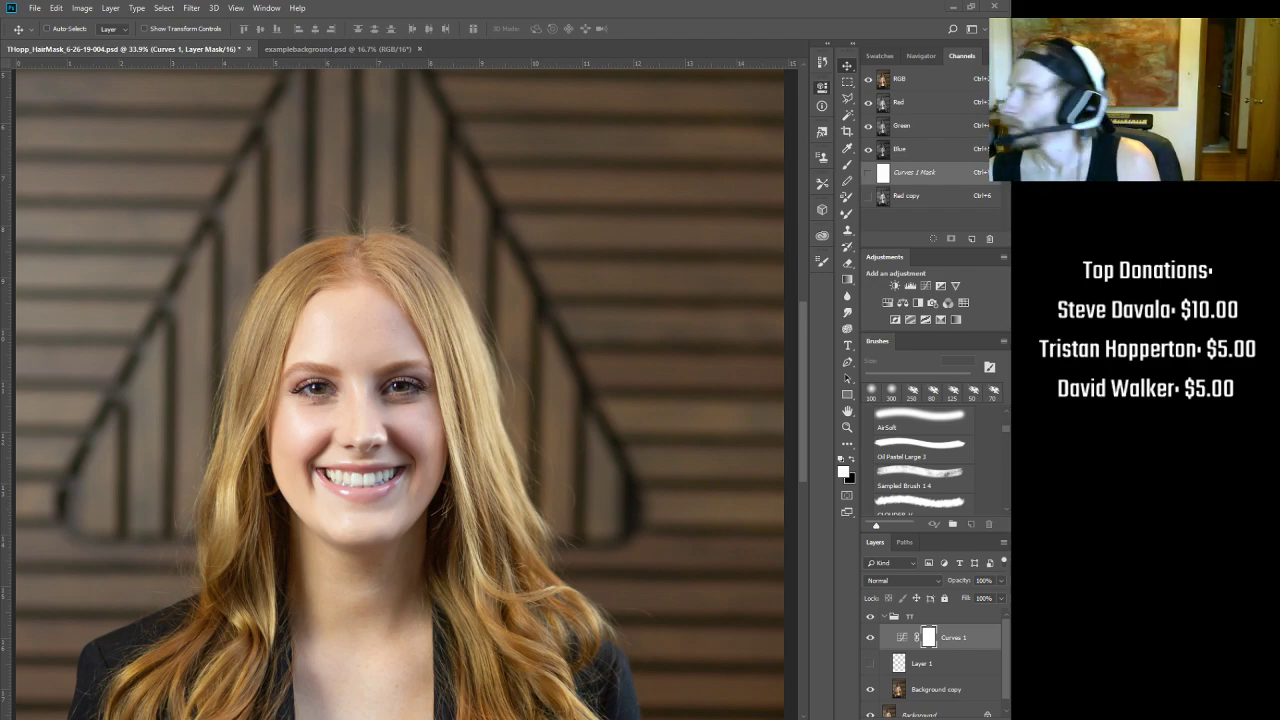
Step: Undock the Properties/Info panel group into its own column left of the Tools bar
left_click_drag(700, 88, 541, 96)
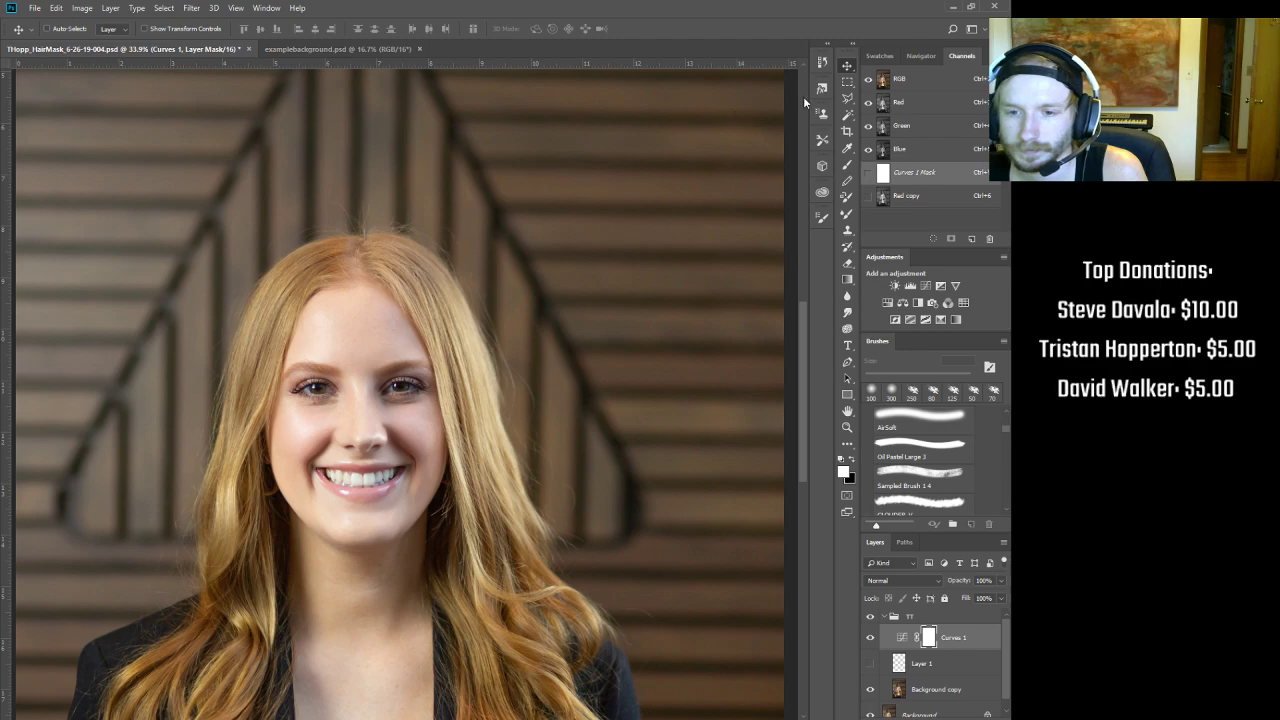
left_click_drag(803, 96, 803, 96)
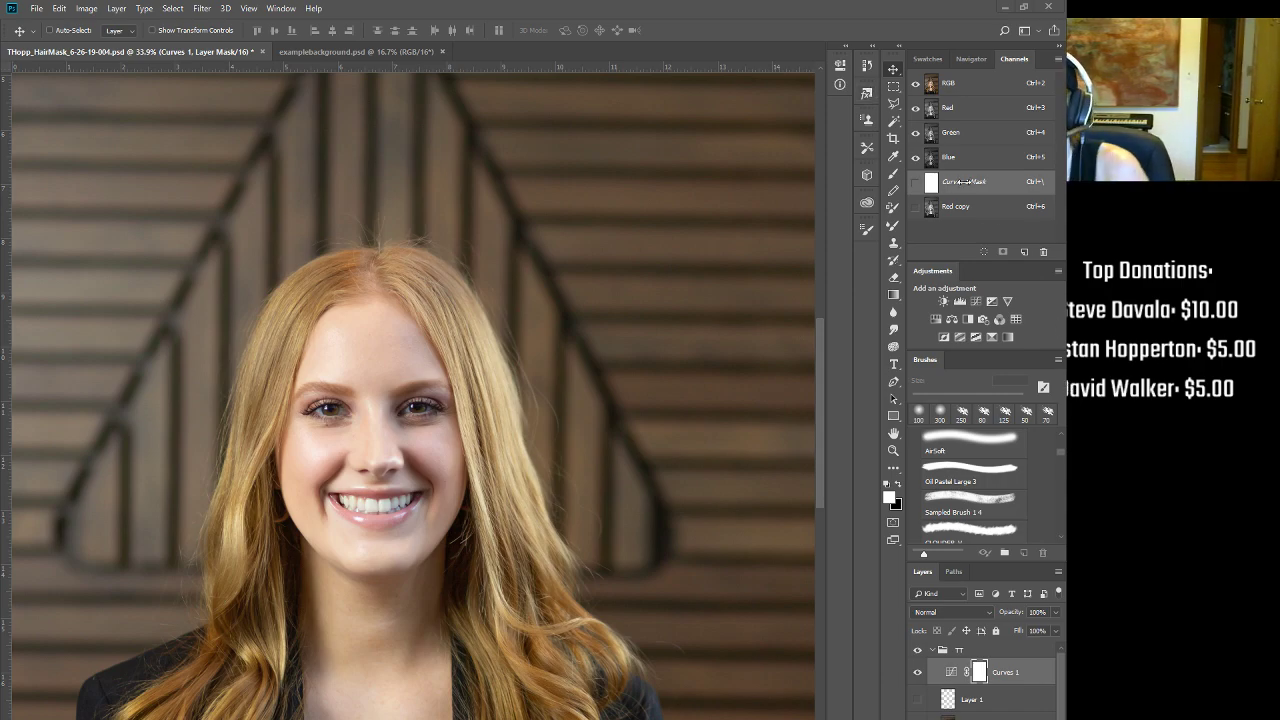
Step: View Red copy alone in Curves without applying changes, then delete the Curves 1 adjustment layer
left_click(948, 207)
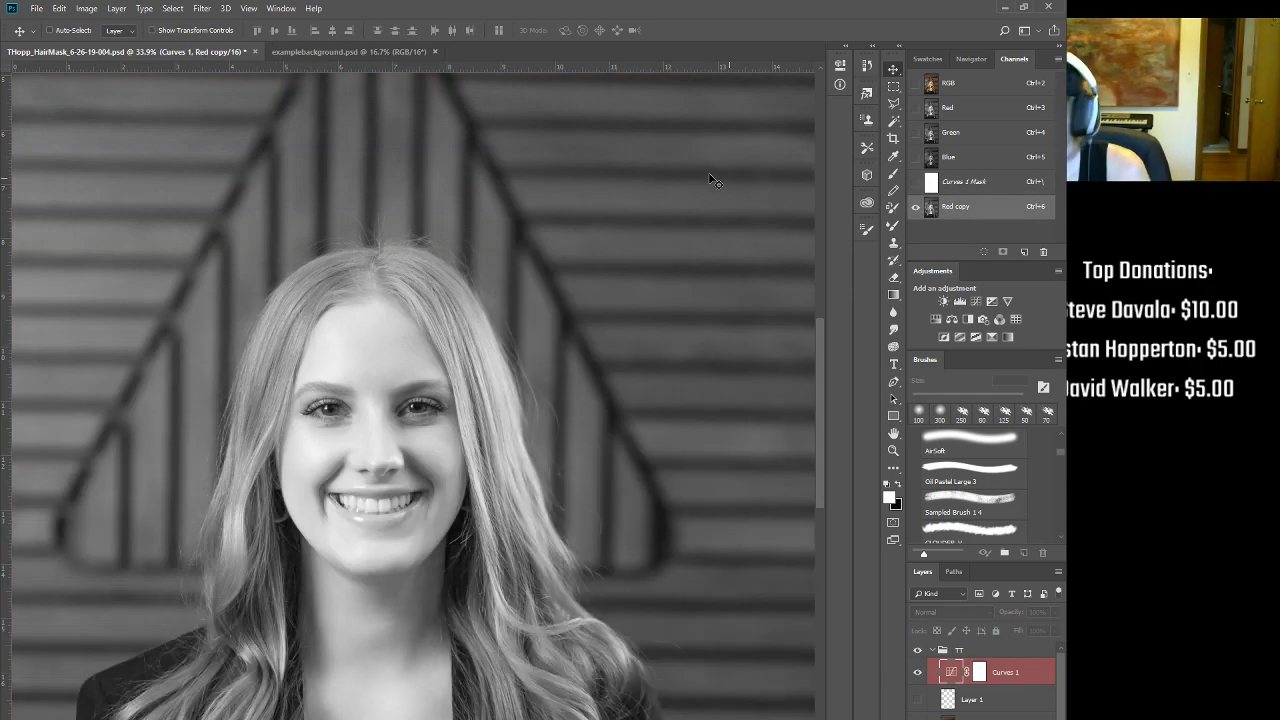
key("ctrl+m")
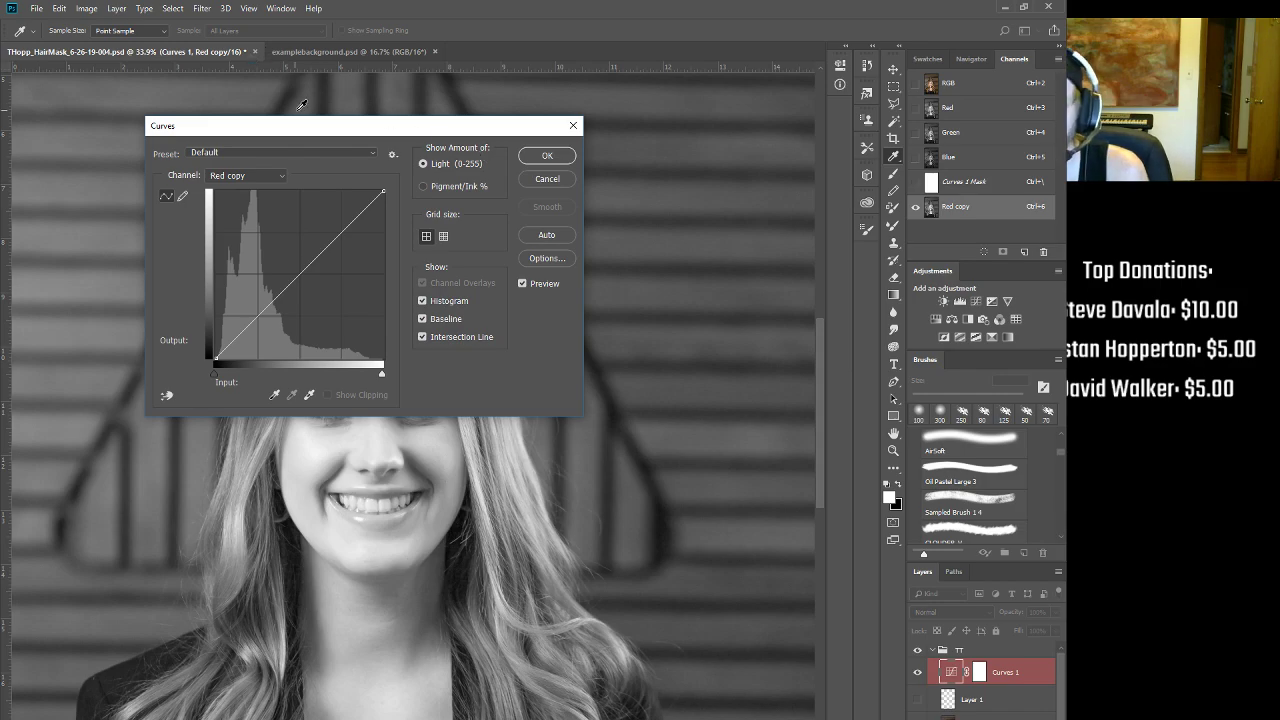
mouse_move(371, 131)
left_mouse_down()
mouse_move(474, 150)
mouse_move(366, 151)
mouse_move(379, 152)
left_mouse_up()
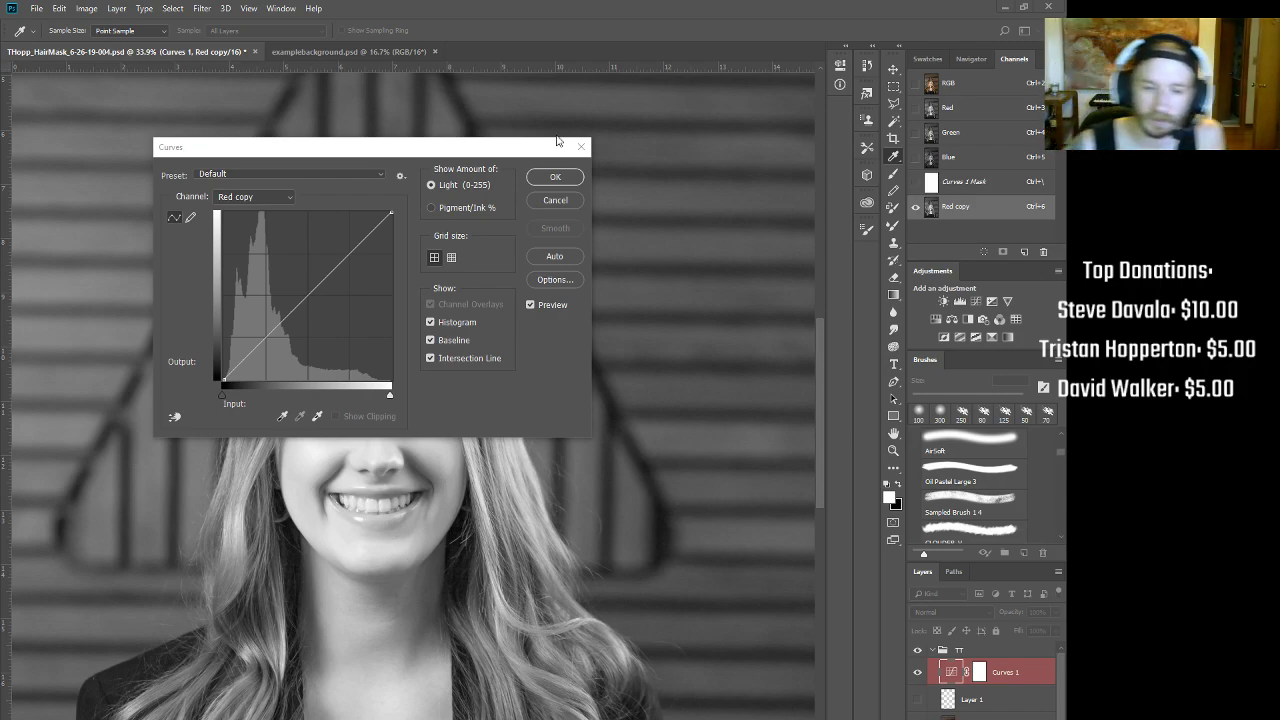
left_click_drag(478, 154, 719, 122)
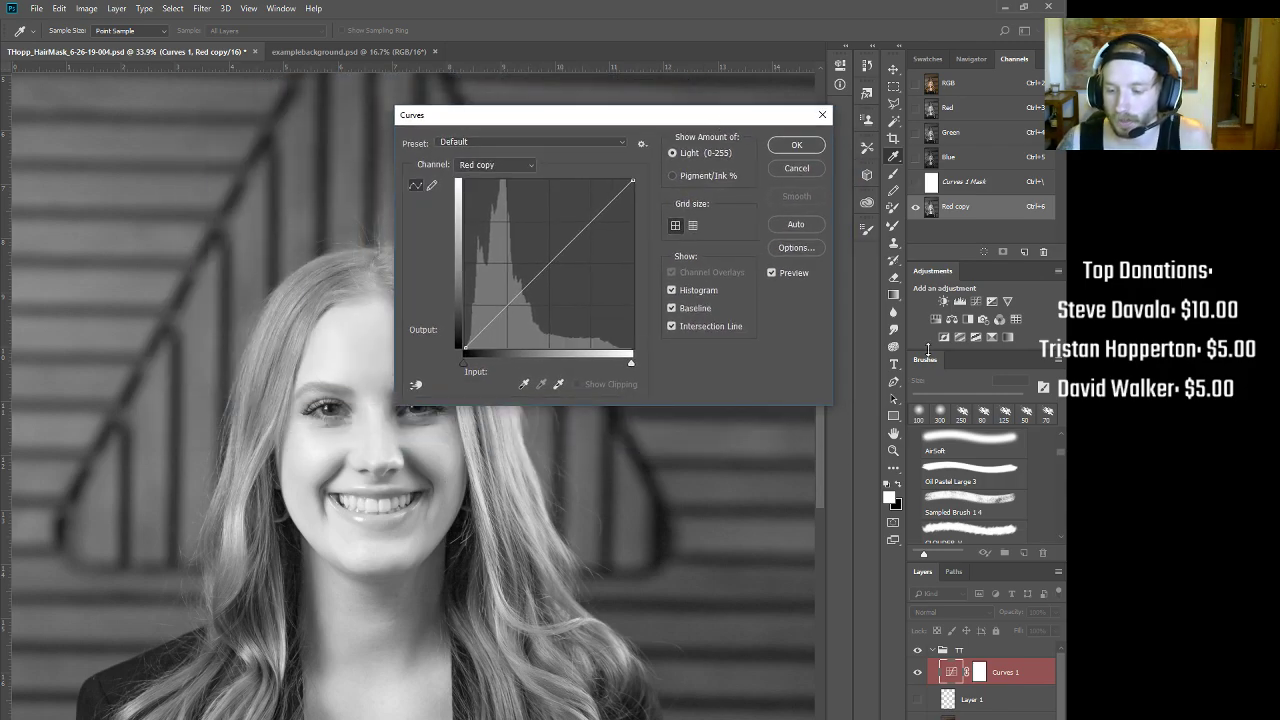
left_click(796, 168)
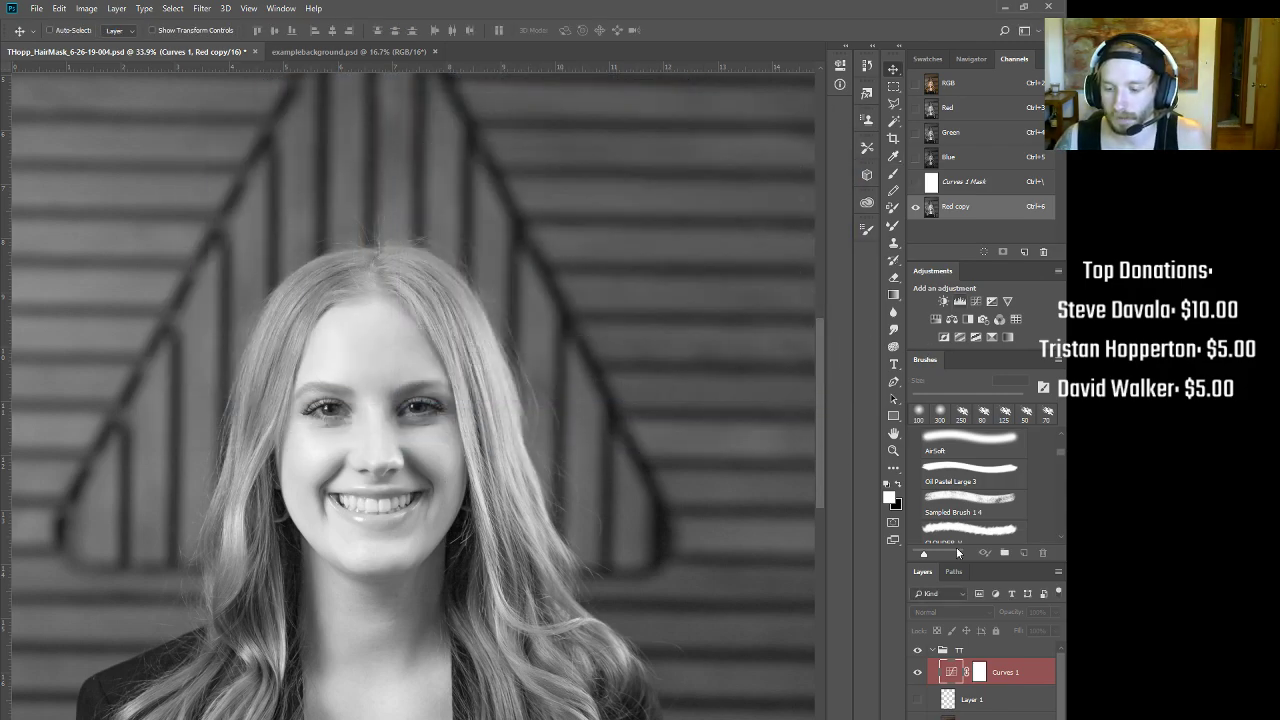
left_click(994, 667)
key("Delete")
Step: Apply Curves to Red copy, raising the black point, lowering the white point and adding a midtone point
left_click(954, 181)
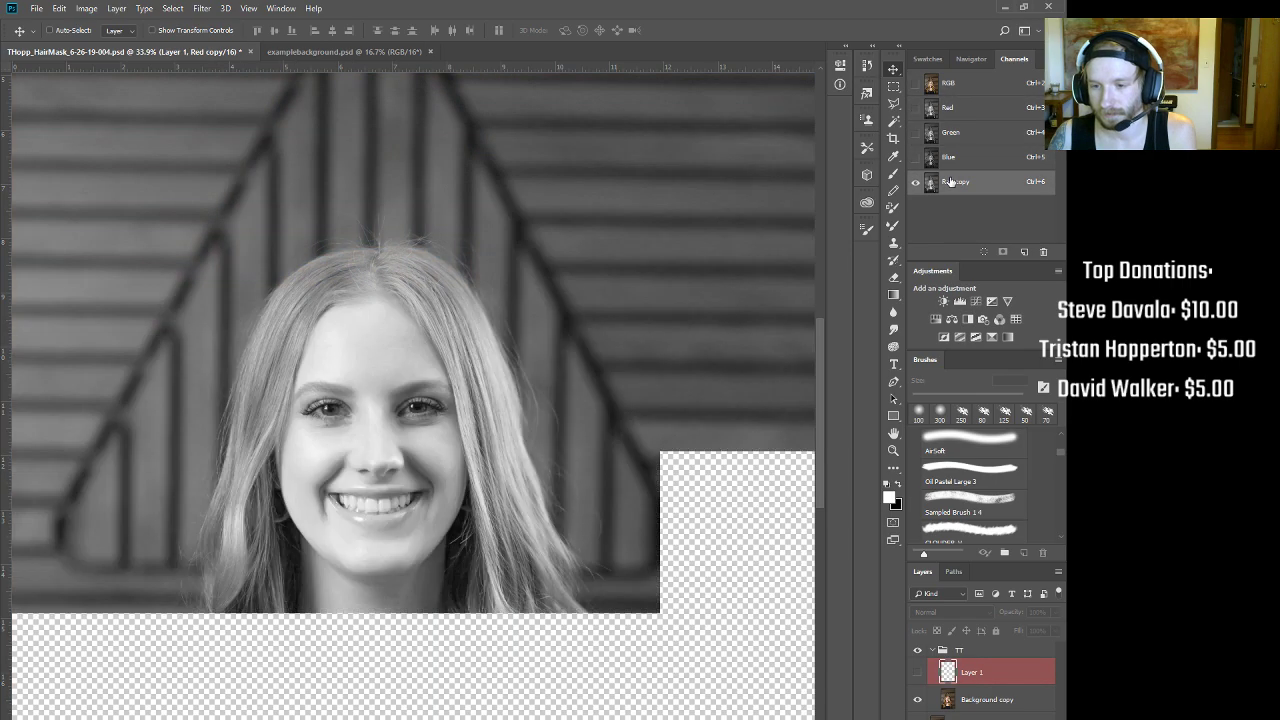
key("ctrl+m")
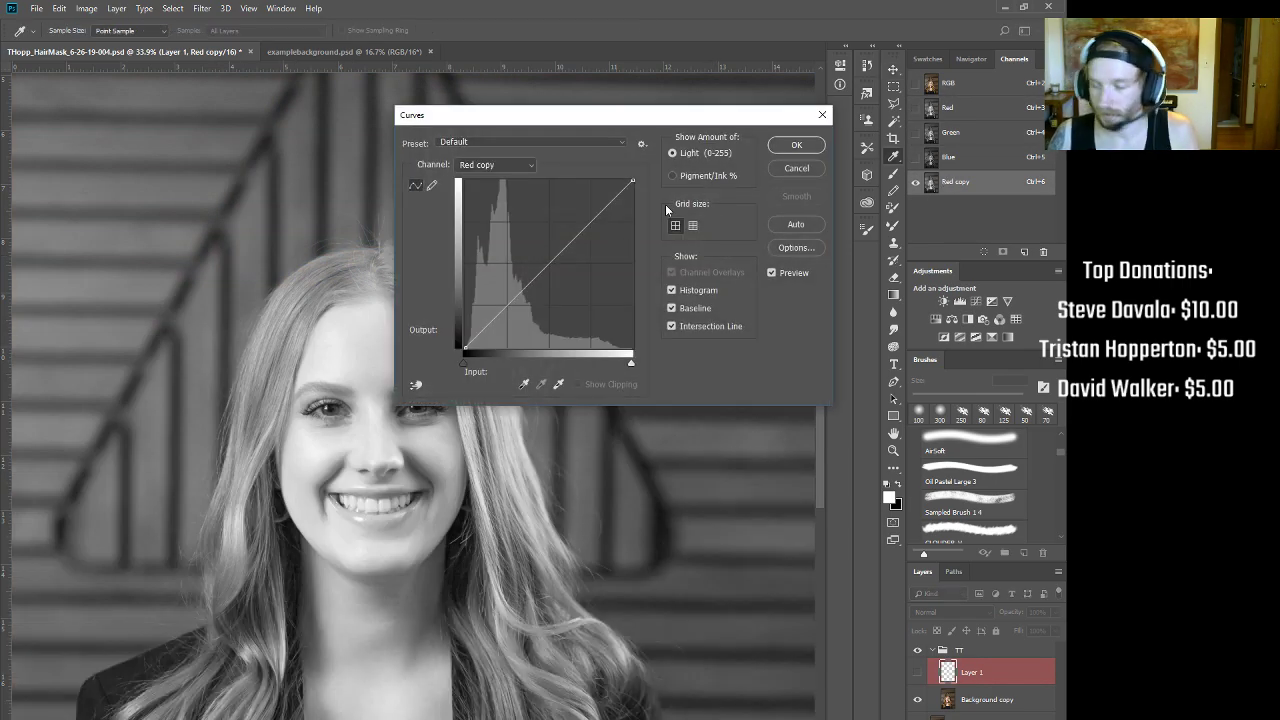
left_click_drag(640, 115, 806, 52)
left_click_drag(453, 278, 475, 277)
left_click_drag(620, 284, 647, 285)
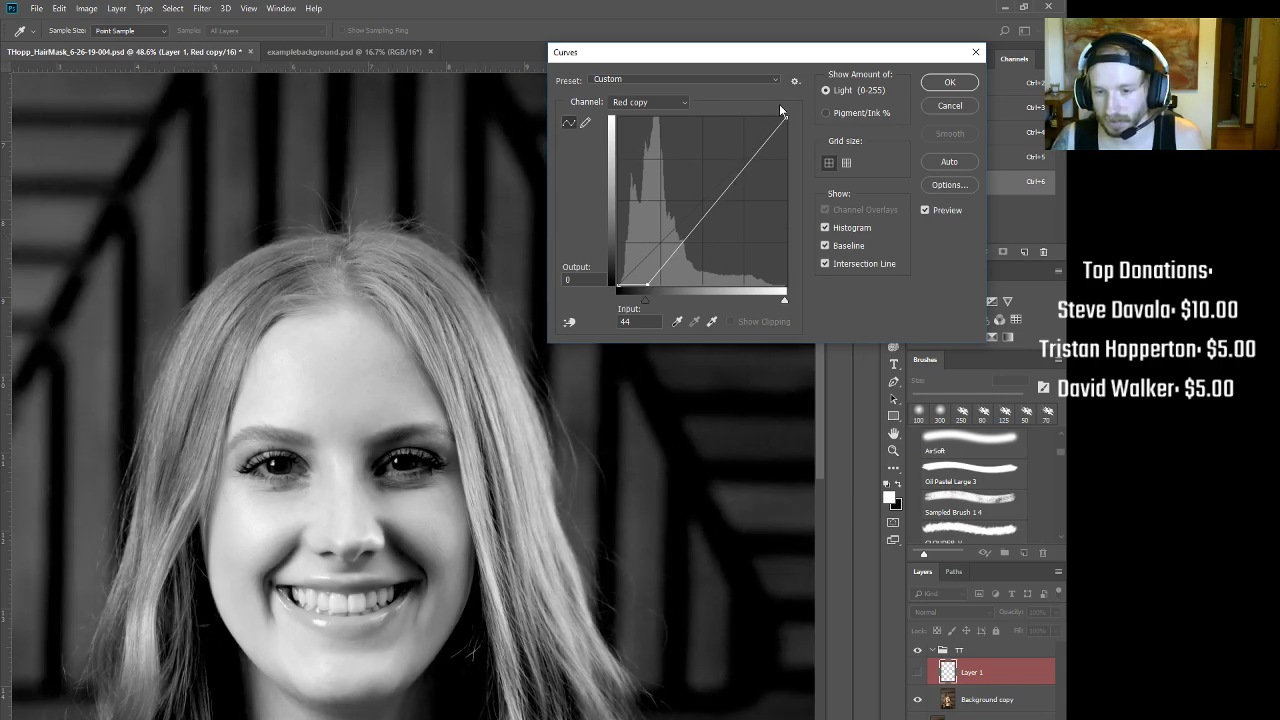
left_click_drag(786, 119, 763, 117)
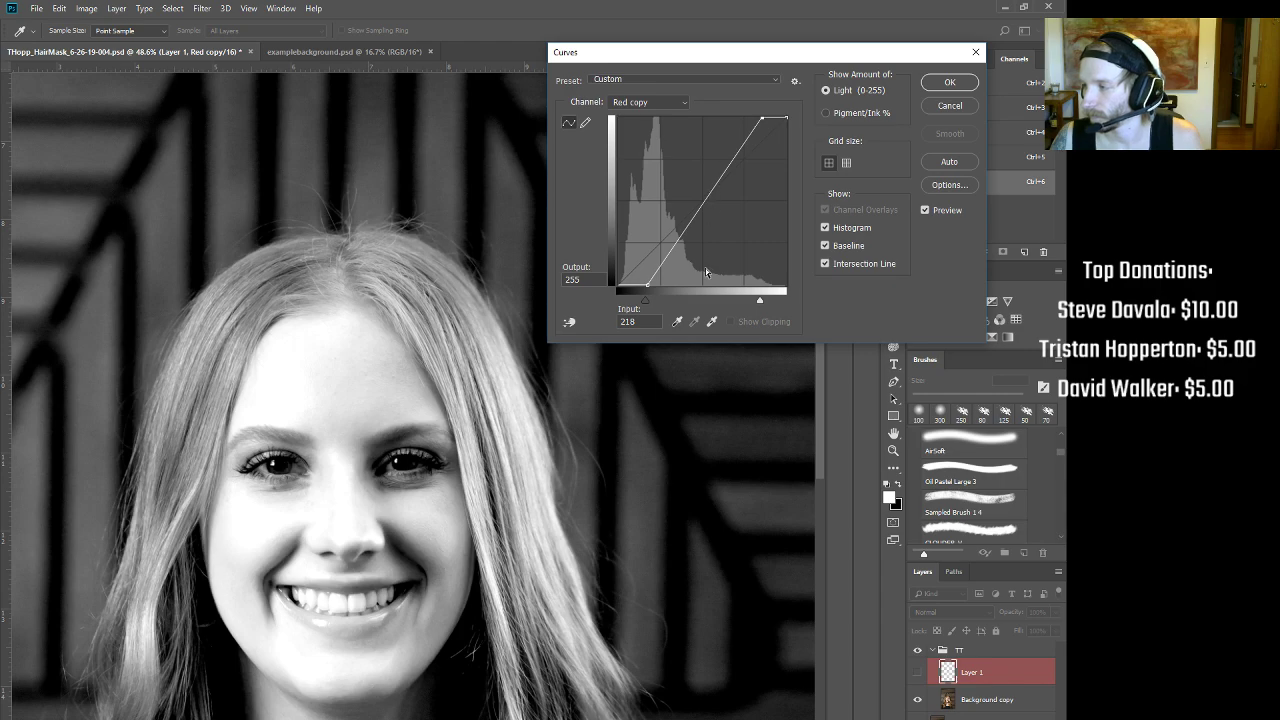
left_click_drag(646, 283, 662, 287)
left_click_drag(759, 118, 758, 118)
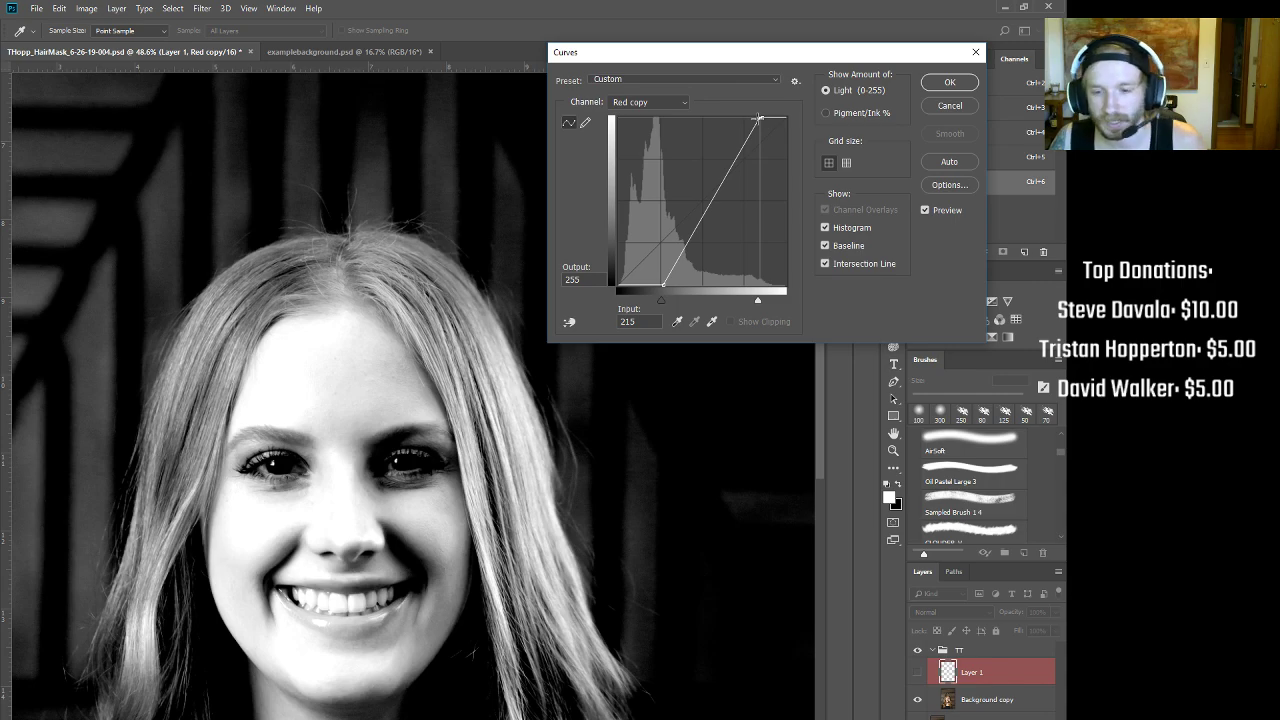
left_click_drag(719, 192, 719, 203)
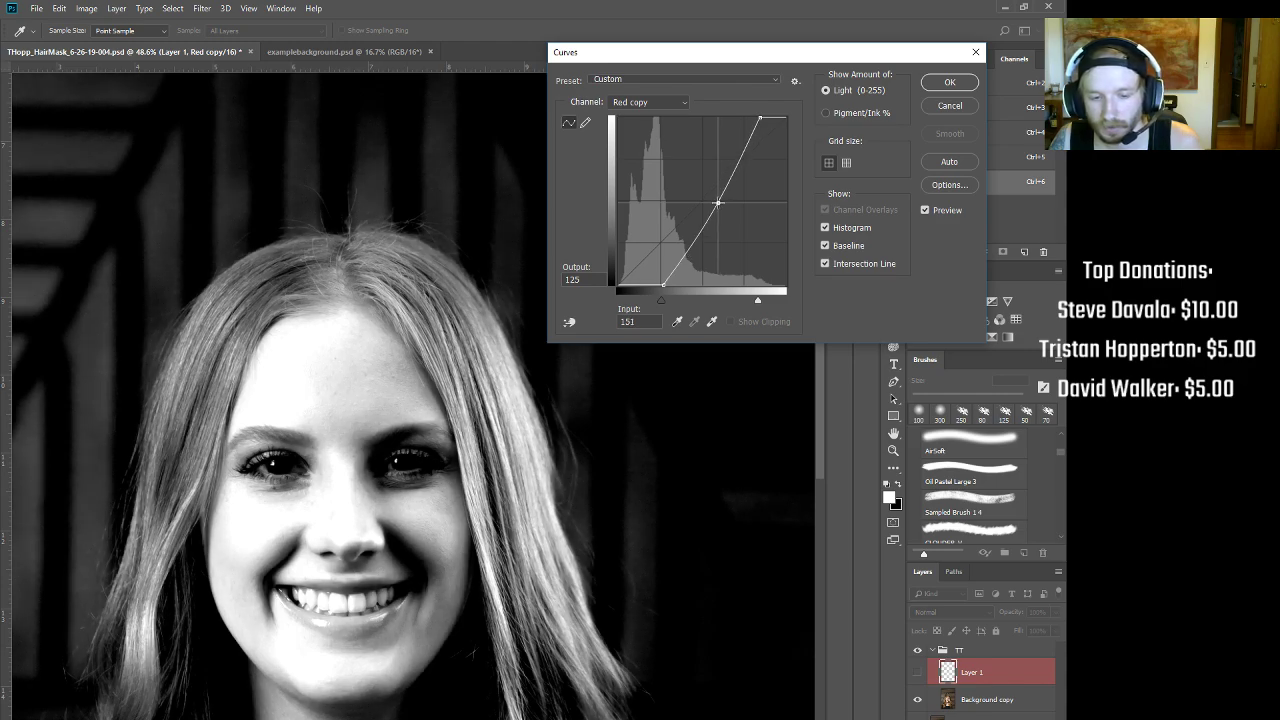
left_click(945, 82)
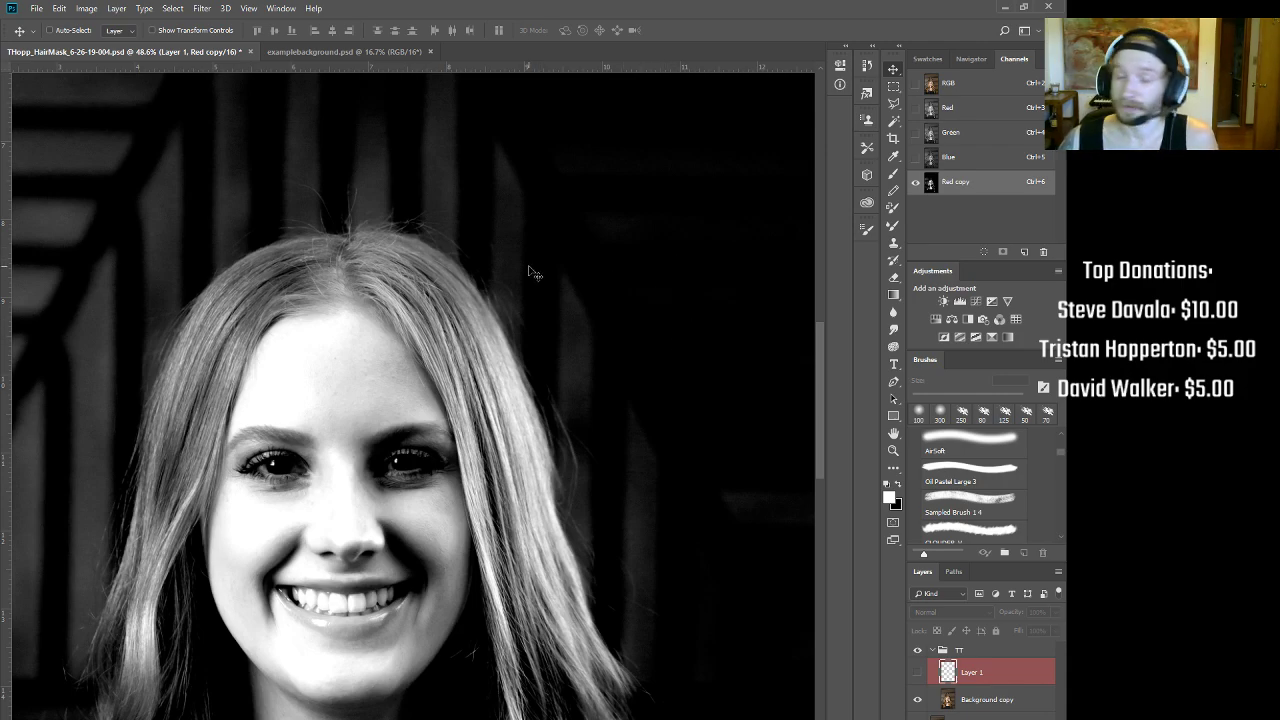
Step: Zoom and pan around the hair strands, top of the head and eyes to inspect them closely
scroll(447, 279, "down", 5)
left_click_drag(432, 387, 512, 425)
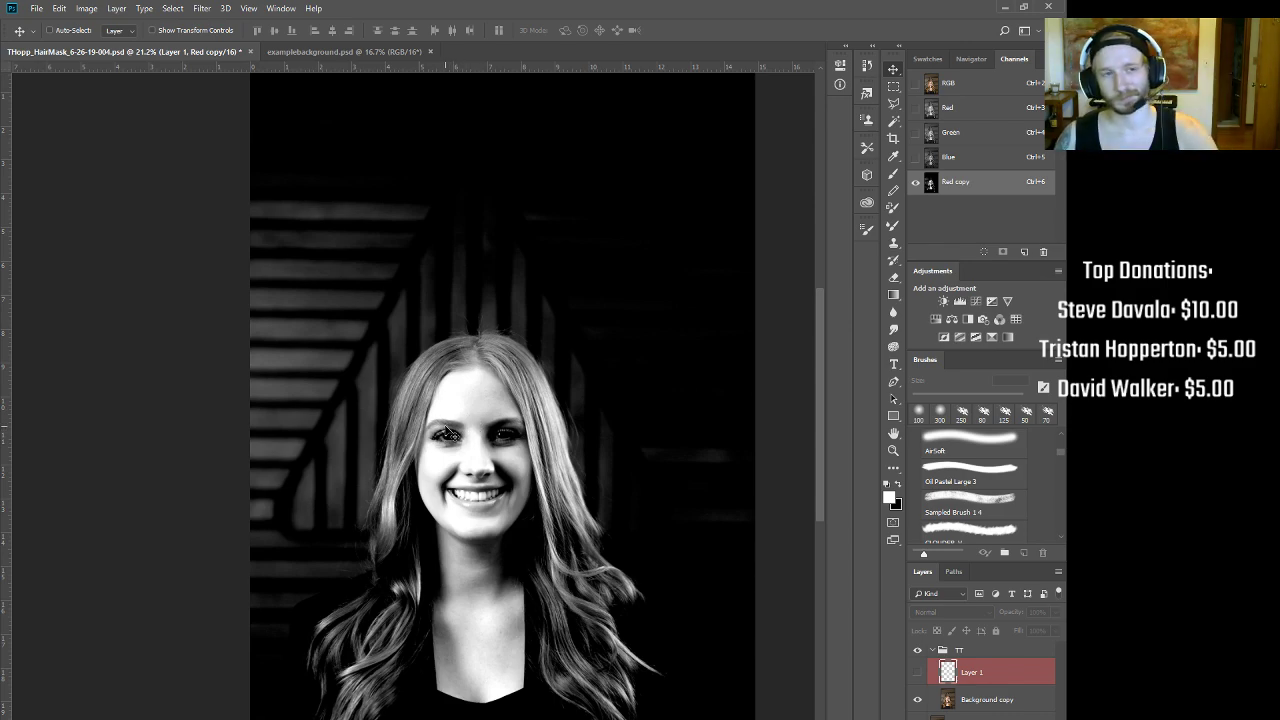
left_click_drag(457, 280, 510, 276)
left_click_drag(560, 447, 425, 339)
left_click_drag(497, 268, 460, 286)
left_click_drag(360, 446, 700, 255)
left_click_drag(589, 343, 554, 537)
left_click_drag(485, 400, 533, 362)
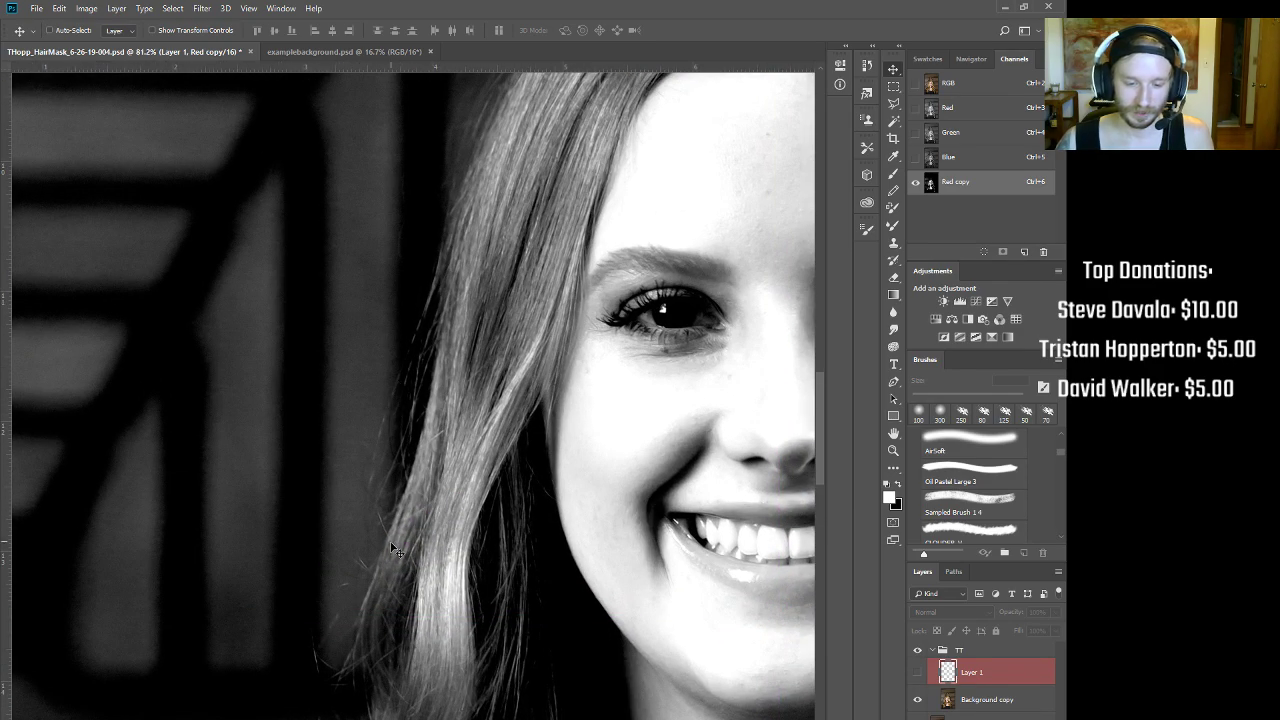
left_click_drag(478, 197, 269, 565)
left_click_drag(535, 520, 309, 360)
Step: Apply a second Curves to Red copy with black point 30 and white point about 157
key("ctrl+m")
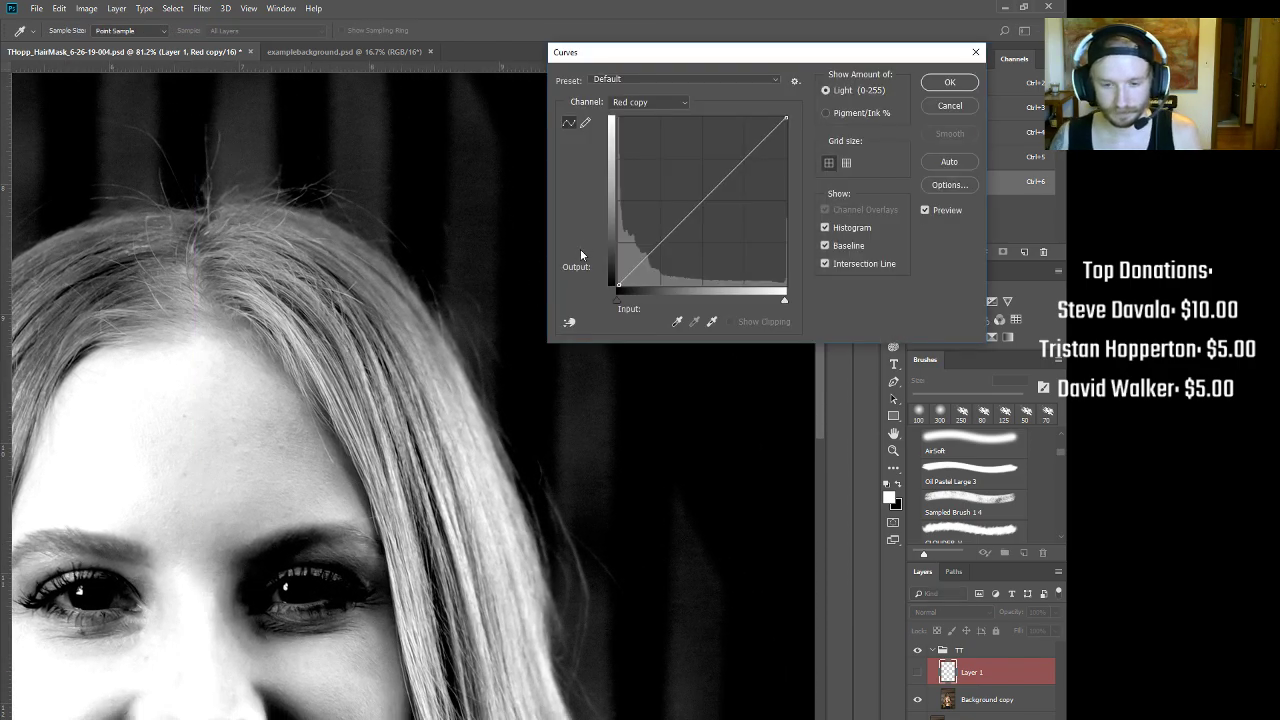
left_click_drag(671, 234, 846, 130)
left_click_drag(617, 289, 620, 292)
left_click_drag(788, 120, 728, 101)
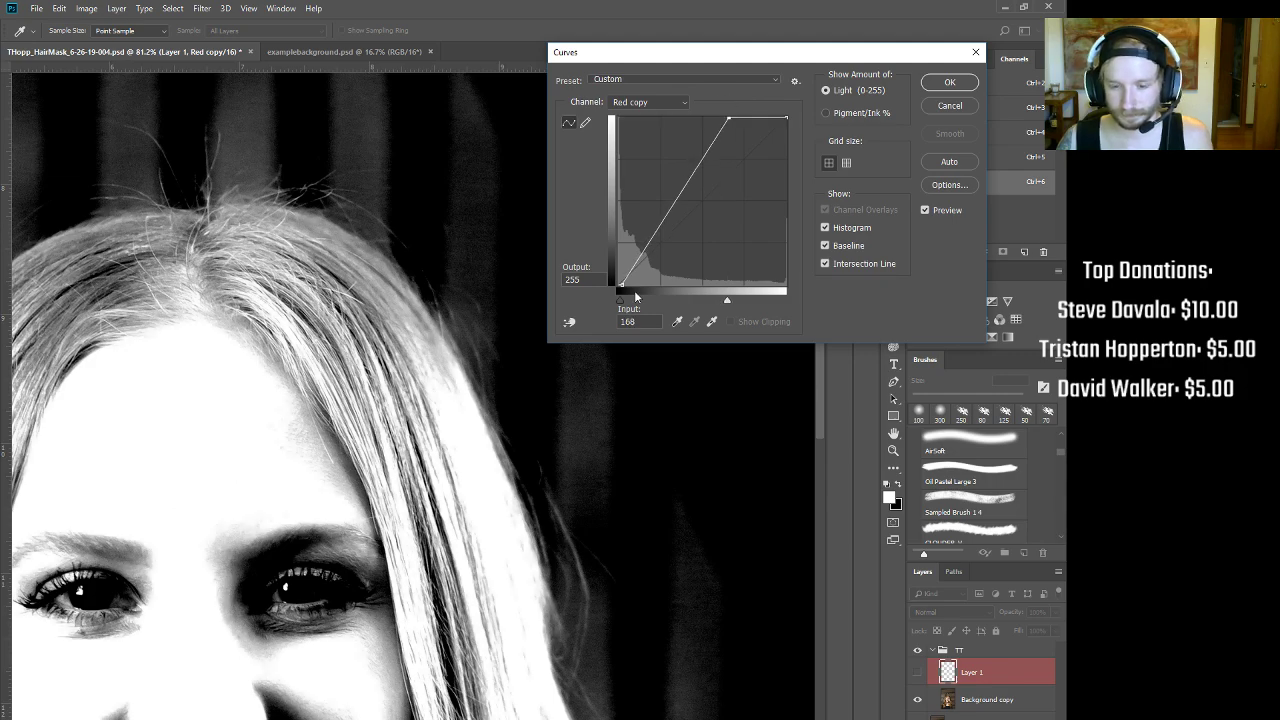
left_click_drag(620, 284, 636, 288)
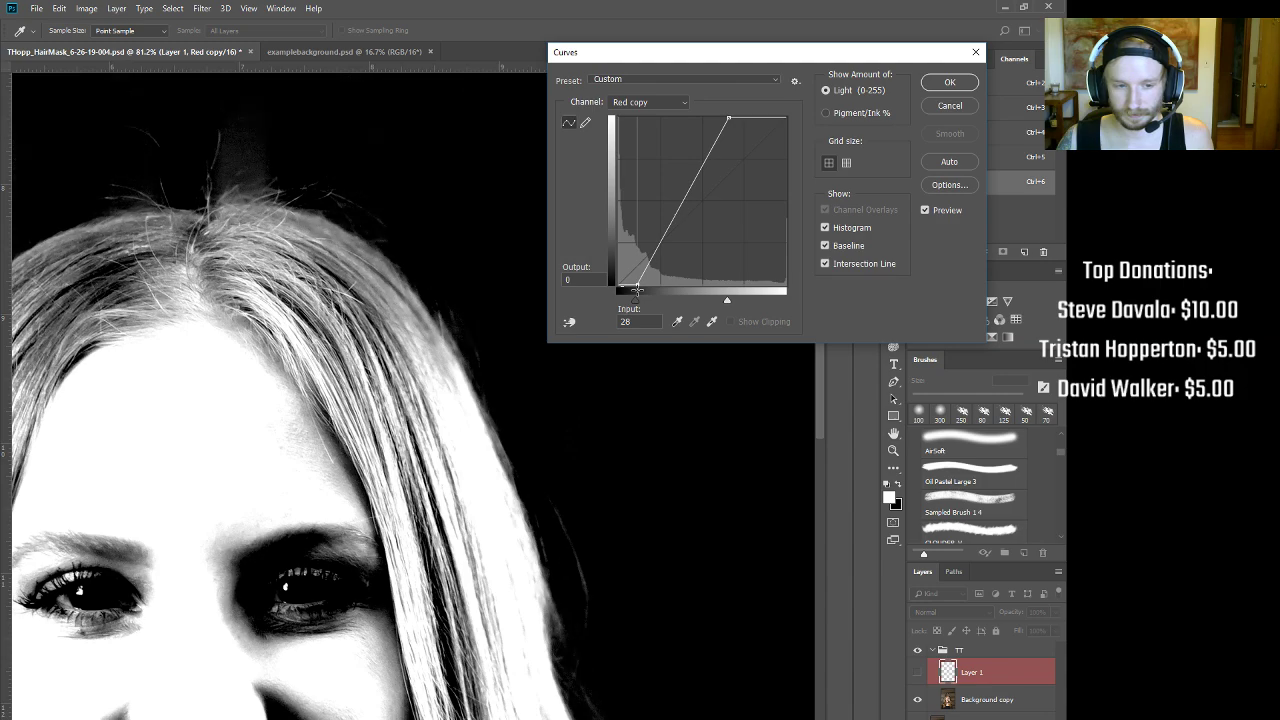
left_click(949, 82)
left_click_drag(505, 450, 400, 510)
left_click_drag(510, 600, 557, 490)
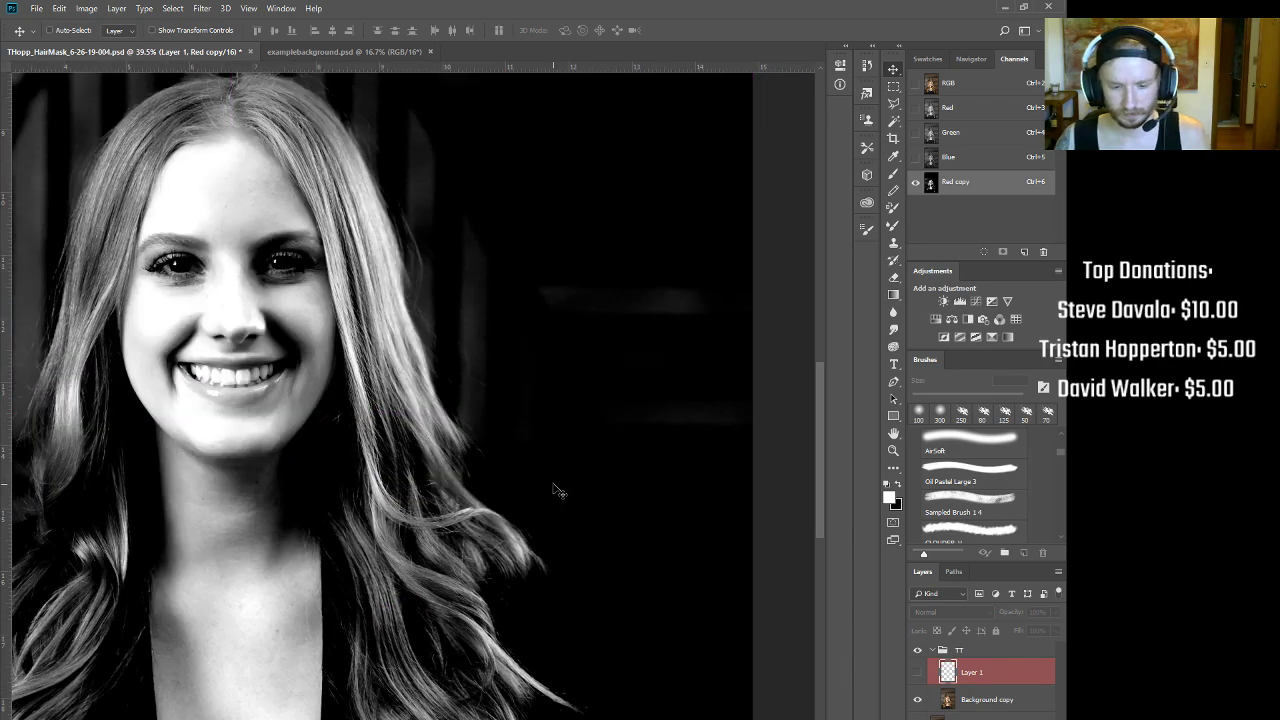
Step: Switch back to the Red copy channel alone and zoom around to check its contrast
left_click(955, 82)
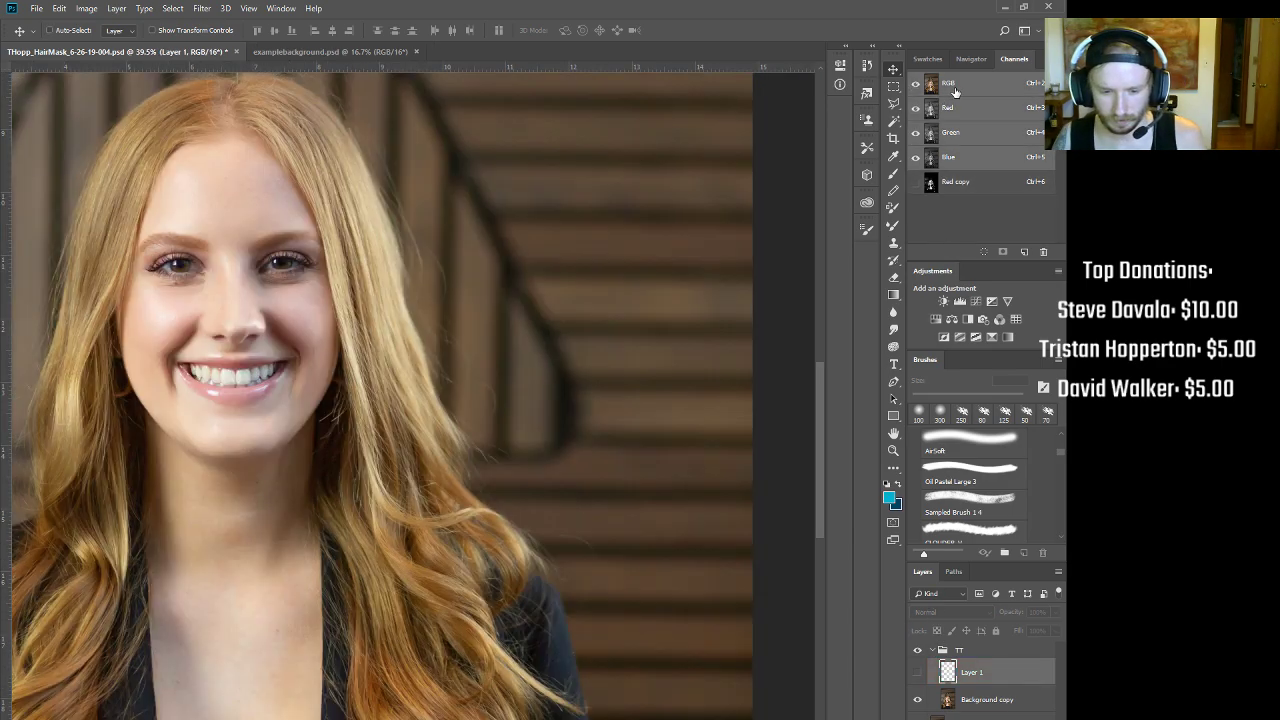
left_click(957, 189)
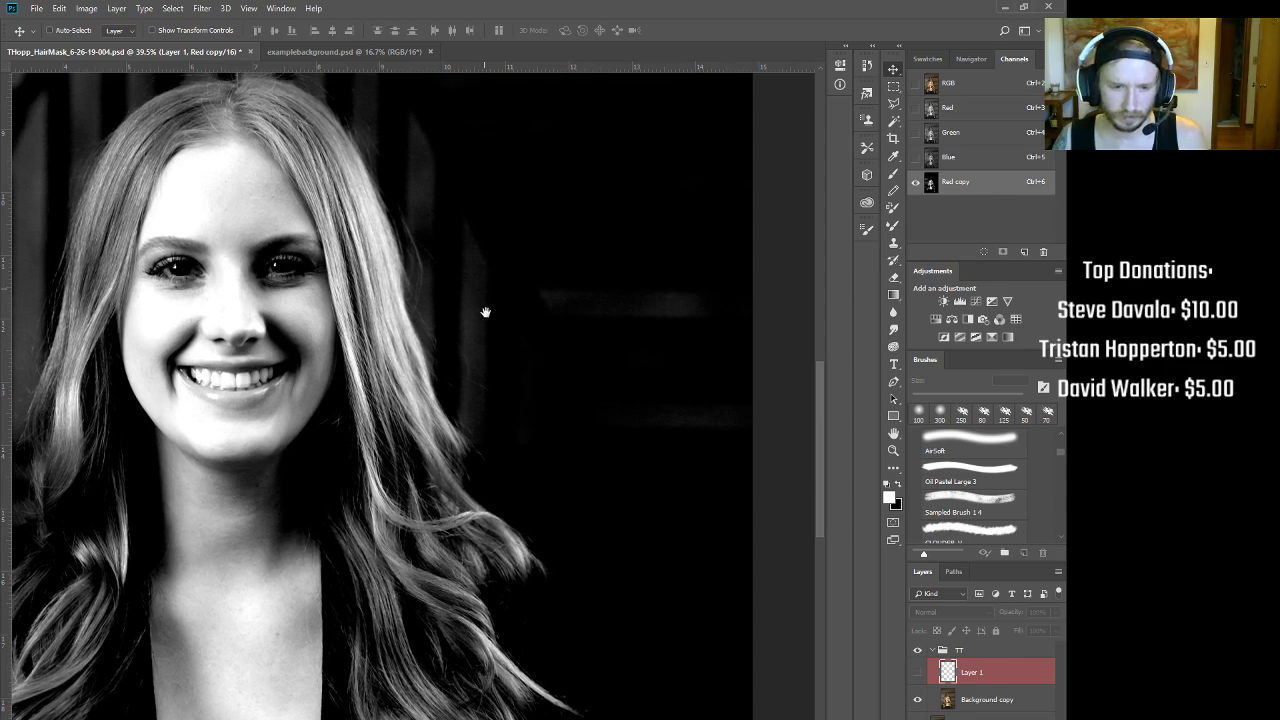
left_click_drag(483, 295, 566, 481)
left_click_drag(443, 300, 417, 310)
left_click_drag(410, 450, 448, 480)
left_click_drag(312, 525, 366, 451)
left_click_drag(466, 165, 451, 535)
left_click_drag(530, 455, 480, 448)
left_click_drag(540, 388, 414, 366)
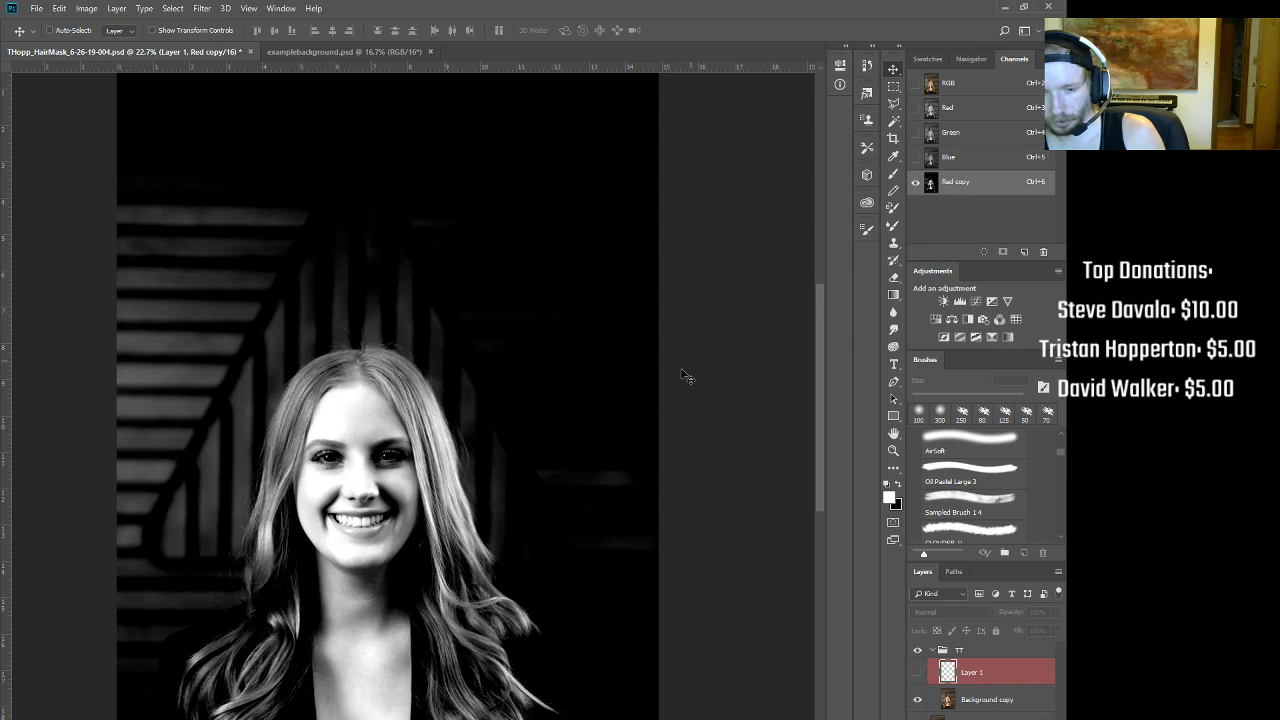
left_click_drag(510, 394, 505, 357)
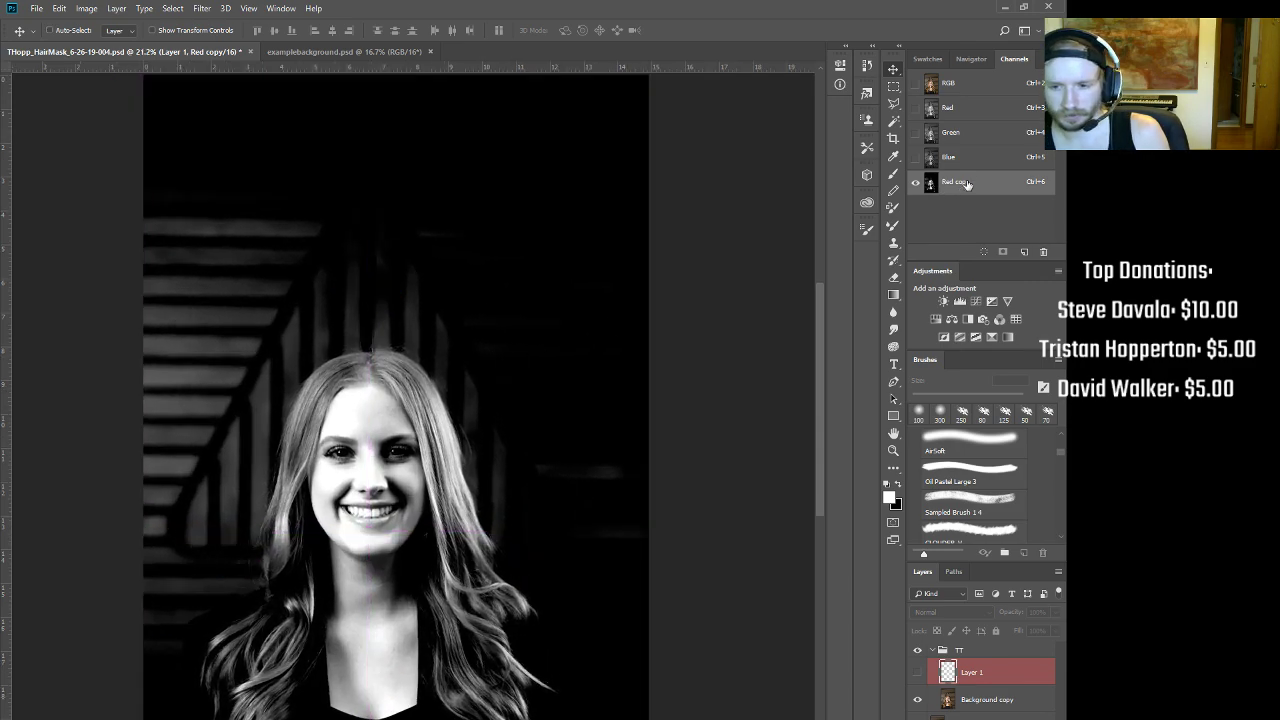
Step: Finish renaming the channel to 'hair' and set up a large black Soft Round brush
type("r")
key("Return")
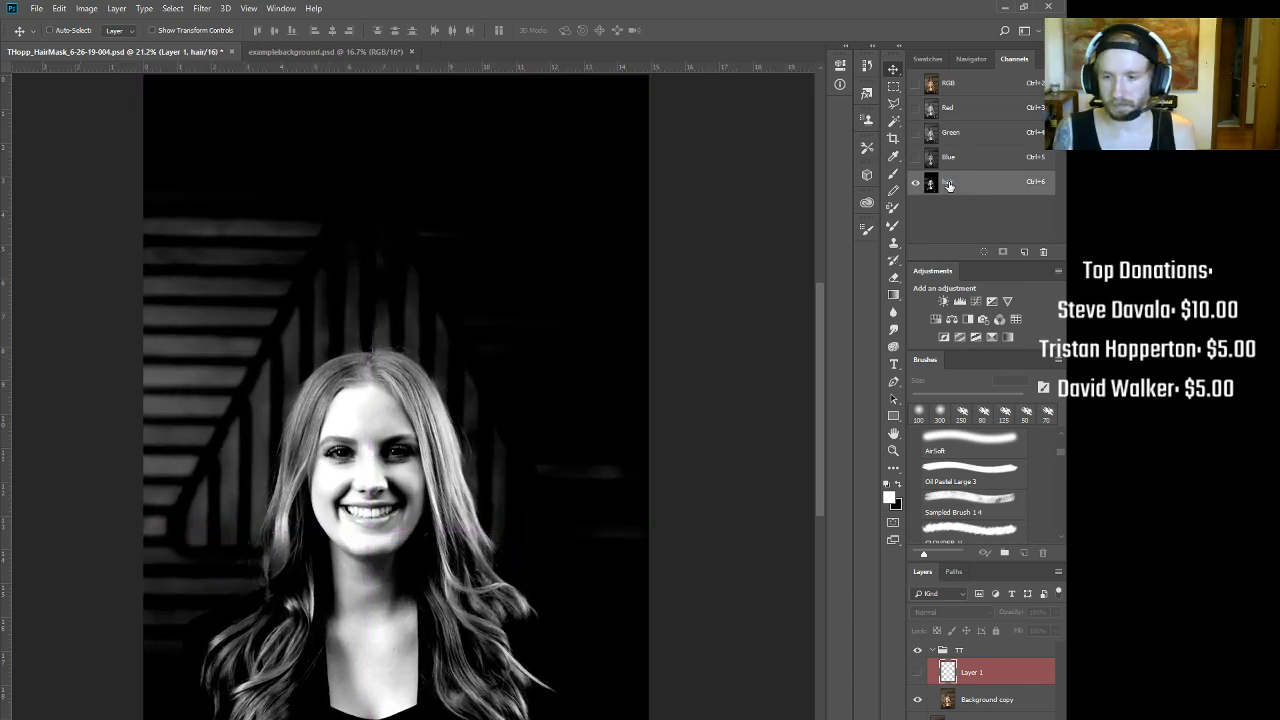
mouse_move(362, 374)
left_mouse_down()
mouse_move(425, 296)
mouse_move(388, 288)
left_mouse_up()
key("b")
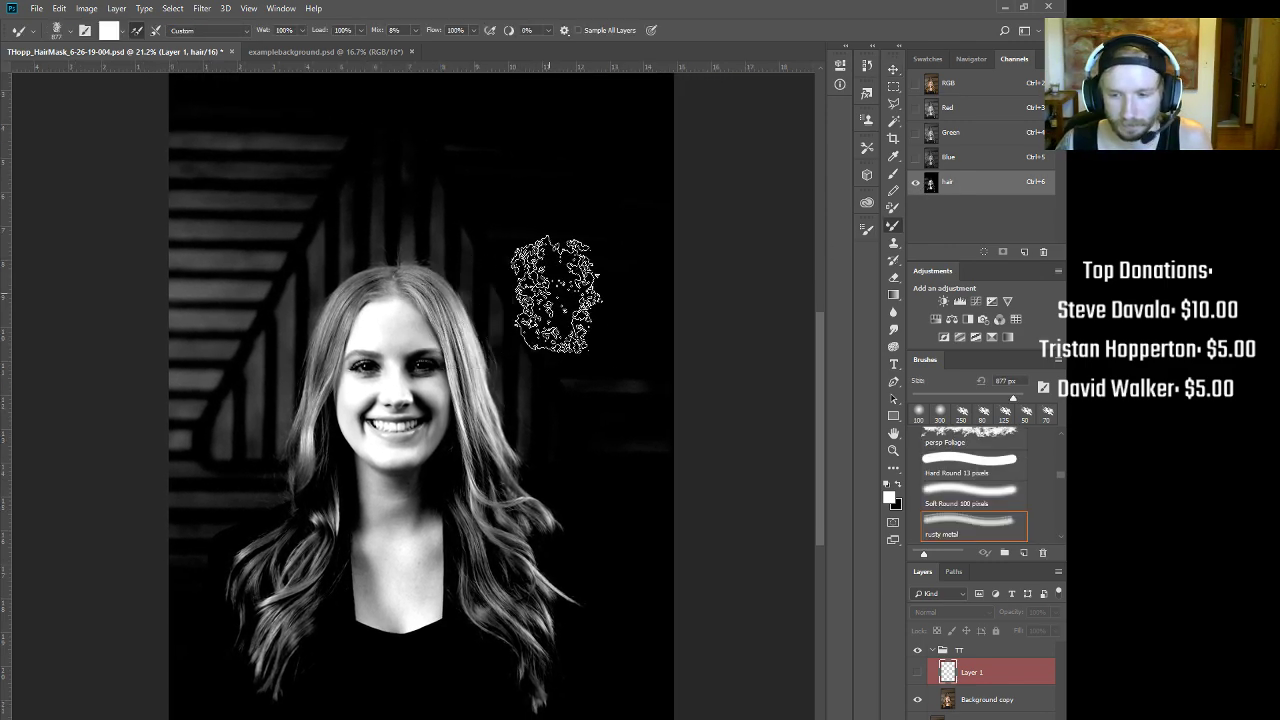
left_click(986, 503)
key("x")
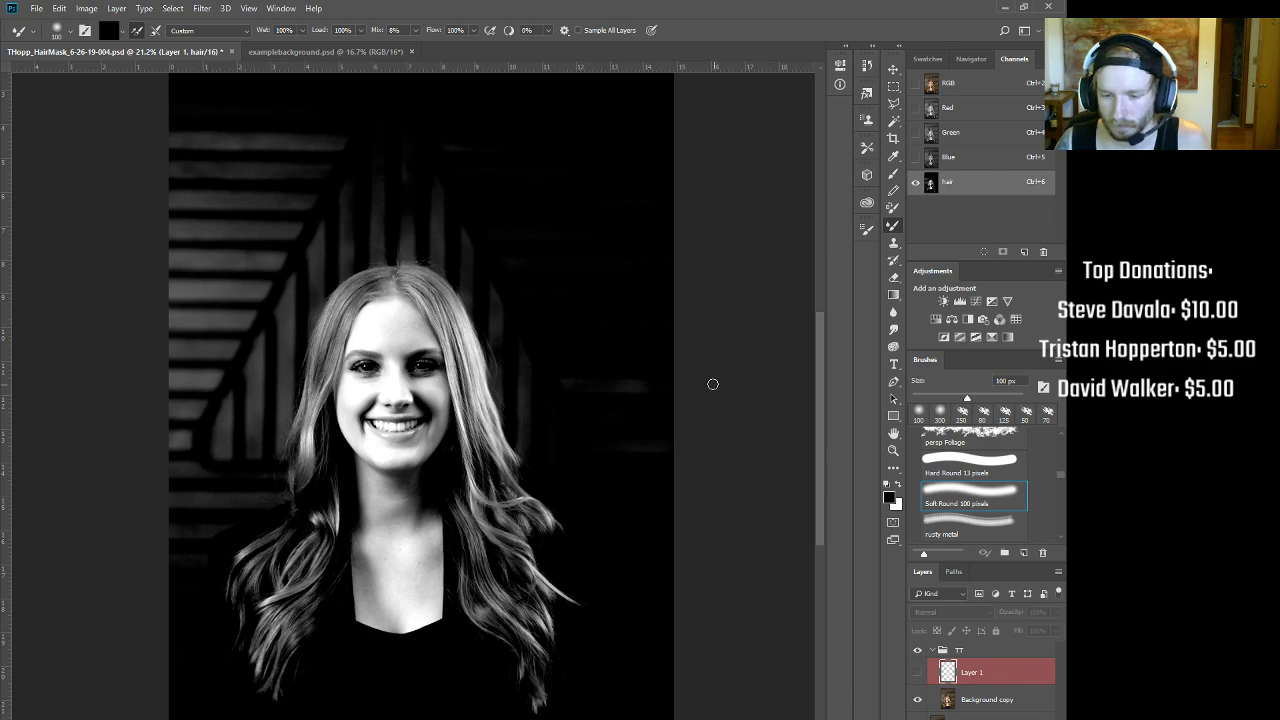
key("bracketright")
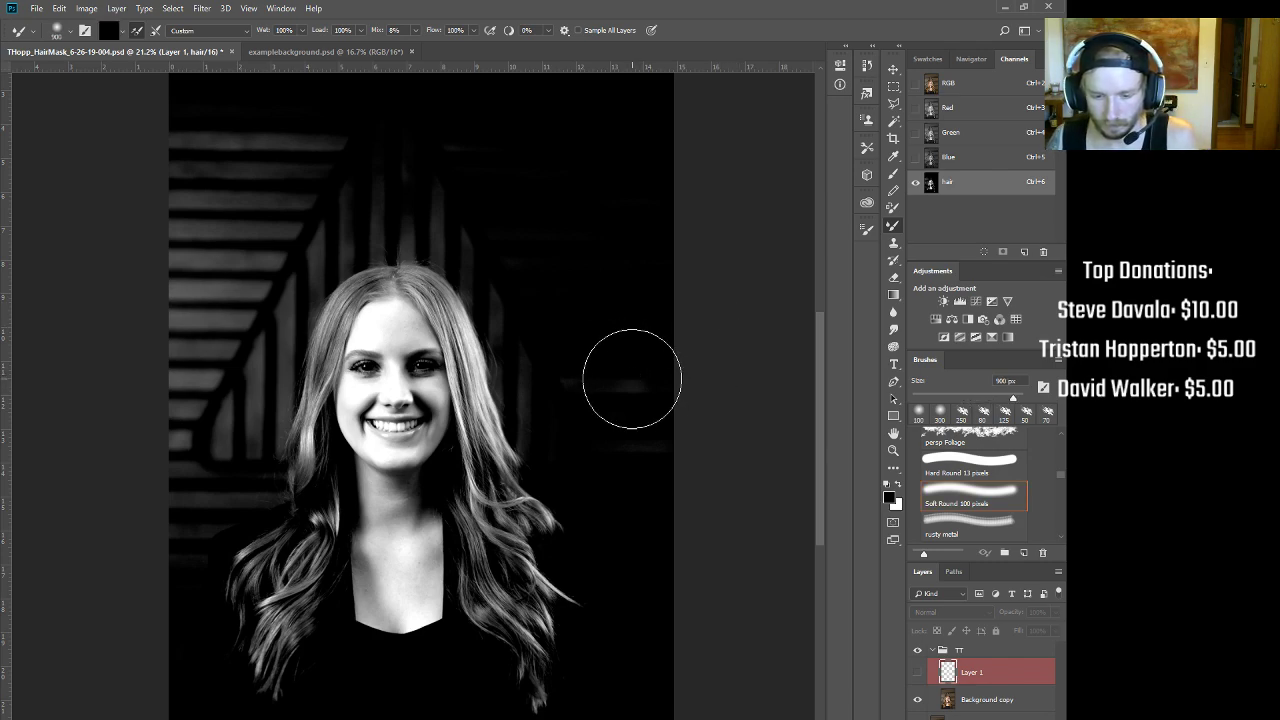
Step: Paint black over the background stripes above and left of the hair
left_click_drag(545, 316, 646, 429)
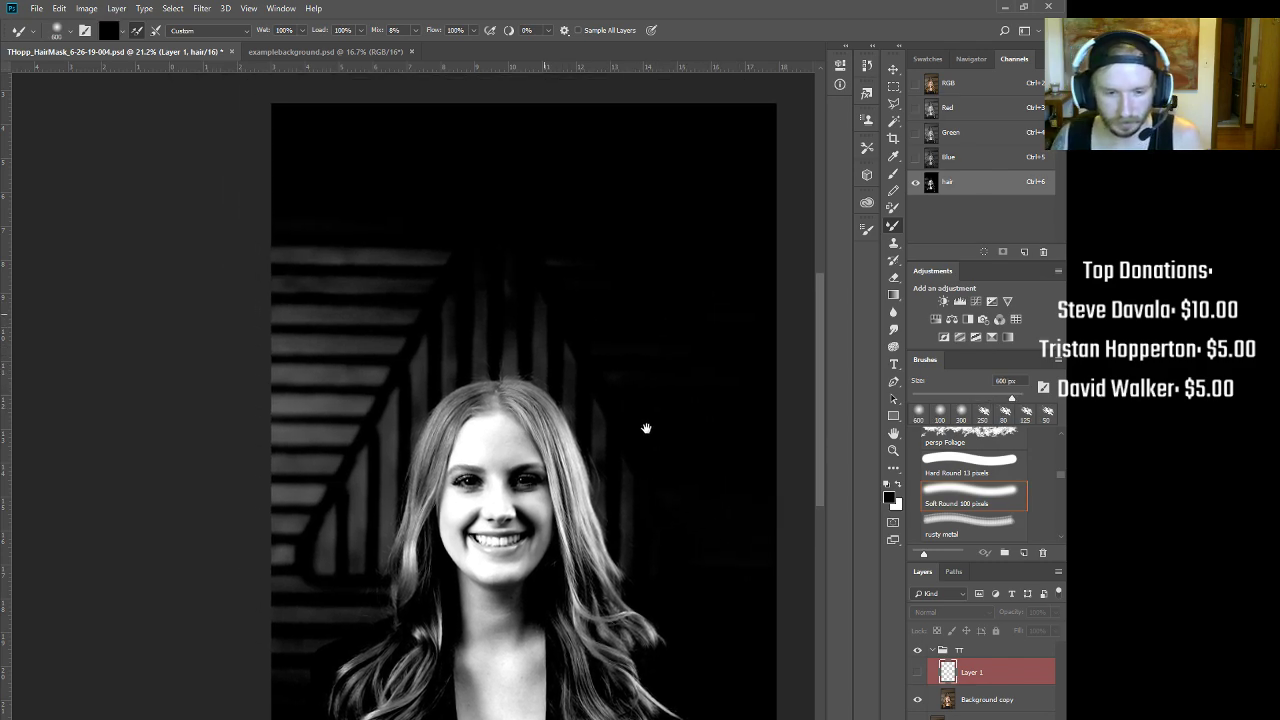
mouse_move(563, 320)
left_mouse_down()
mouse_move(458, 267)
mouse_move(287, 275)
mouse_move(513, 247)
mouse_move(555, 256)
mouse_move(317, 253)
mouse_move(263, 359)
mouse_move(349, 308)
mouse_move(296, 399)
mouse_move(439, 286)
mouse_move(366, 347)
mouse_move(253, 487)
mouse_move(342, 362)
mouse_move(258, 589)
left_mouse_up()
key("bracketleft")
key("bracketleft")
key("bracketleft")
key("bracketleft")
key("bracketleft")
key("bracketleft")
key("bracketleft")
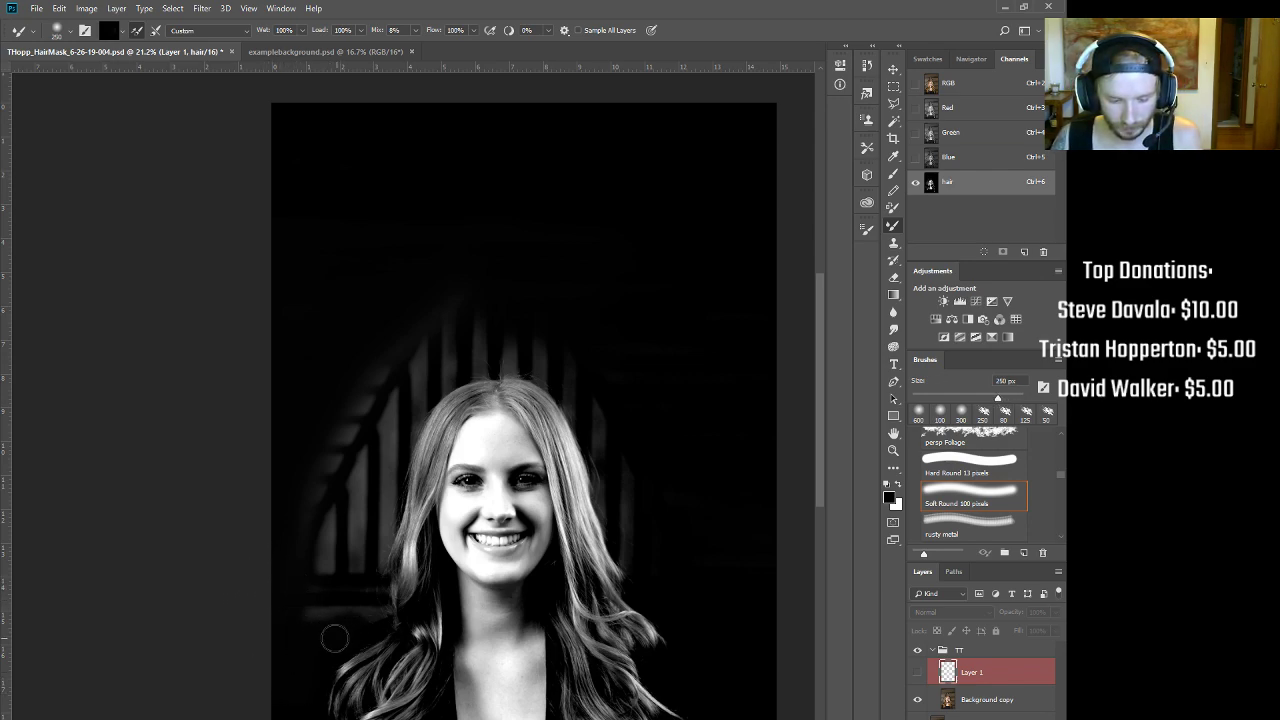
key("bracketright")
key("bracketright")
key("bracketright")
mouse_move(323, 523)
left_mouse_down()
mouse_move(357, 354)
mouse_move(434, 286)
mouse_move(346, 377)
mouse_move(299, 464)
mouse_move(408, 314)
mouse_move(347, 405)
mouse_move(444, 304)
mouse_move(370, 377)
mouse_move(390, 363)
mouse_move(404, 433)
mouse_move(385, 405)
left_mouse_up()
key("bracketleft")
key("bracketleft")
key("bracketleft")
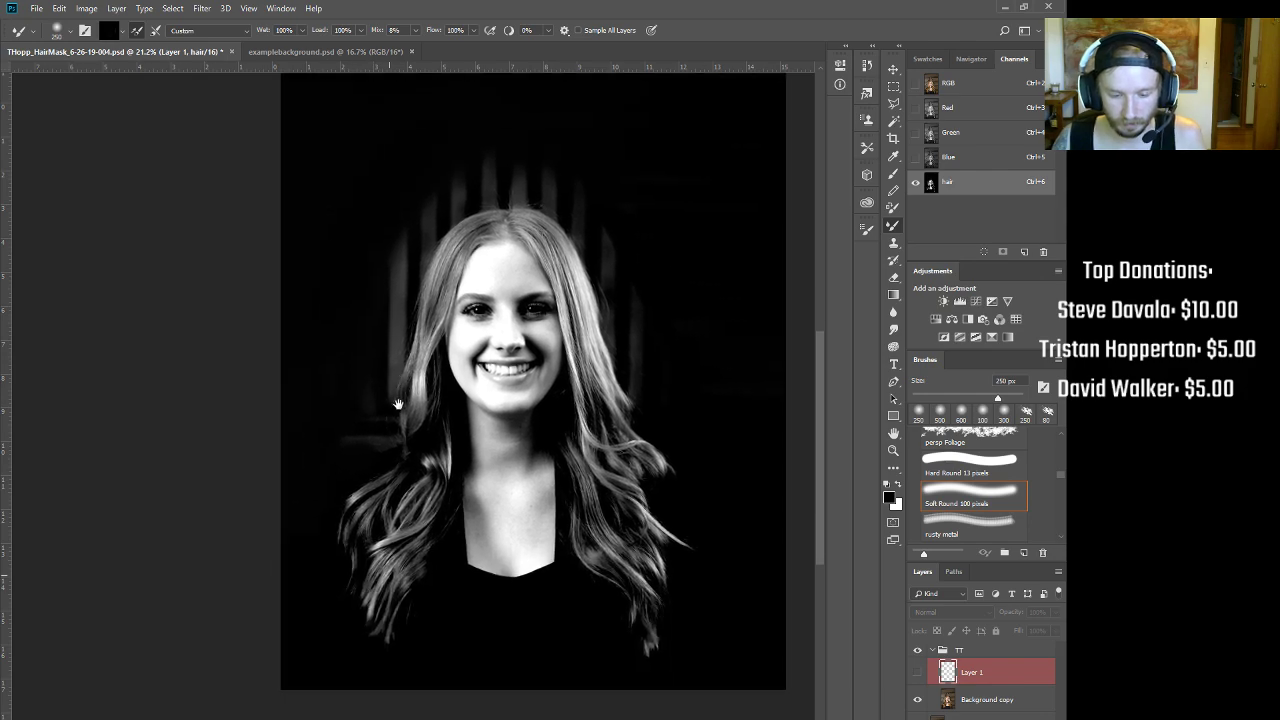
Step: Paint white over the mouth and chin, undoing a trial Mixer Brush smear on the forehead
key("x")
left_click_drag(508, 388, 489, 338)
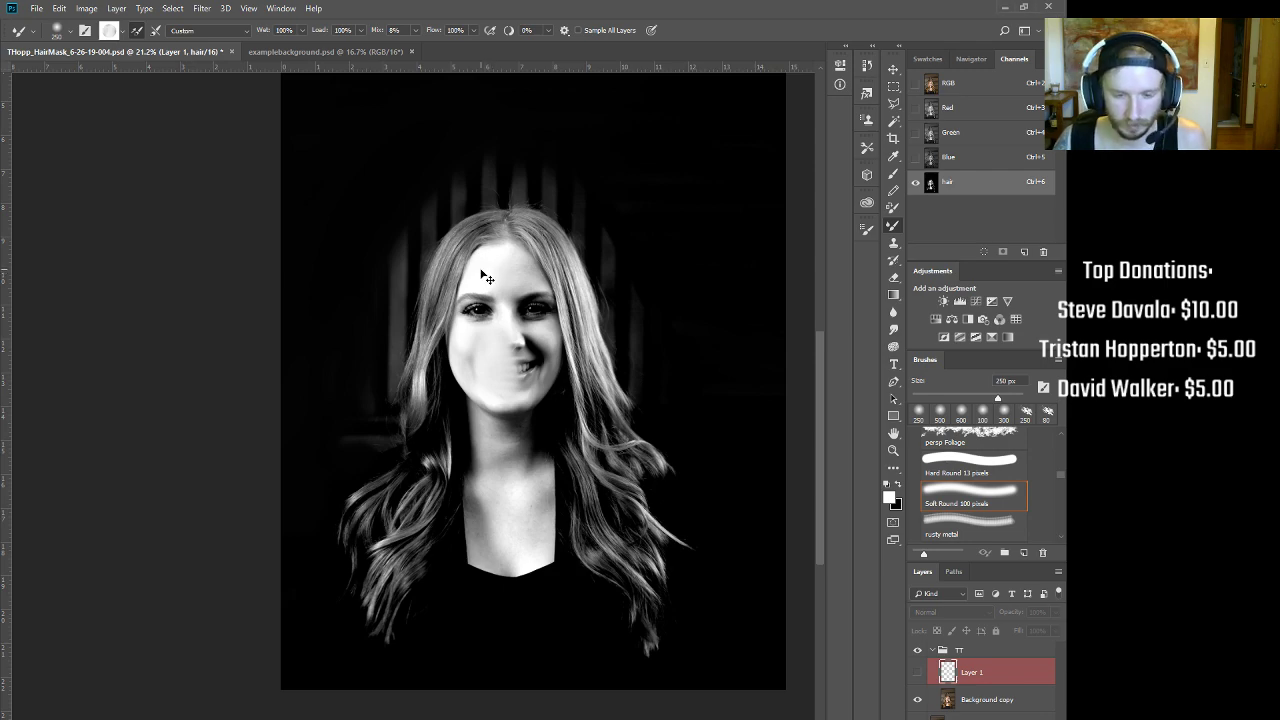
left_click(479, 266, "alt")
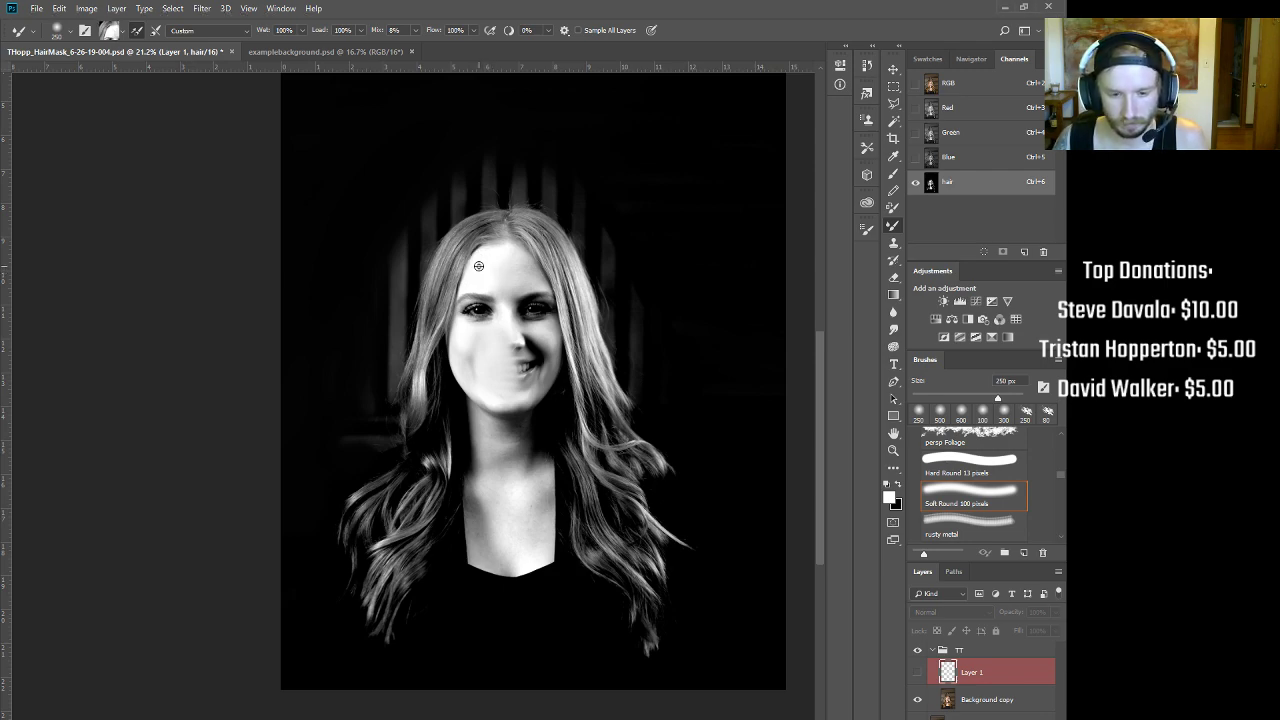
mouse_move(477, 266)
left_mouse_down()
mouse_move(496, 295)
mouse_move(501, 270)
mouse_move(531, 285)
left_mouse_up()
key("ctrl+z")
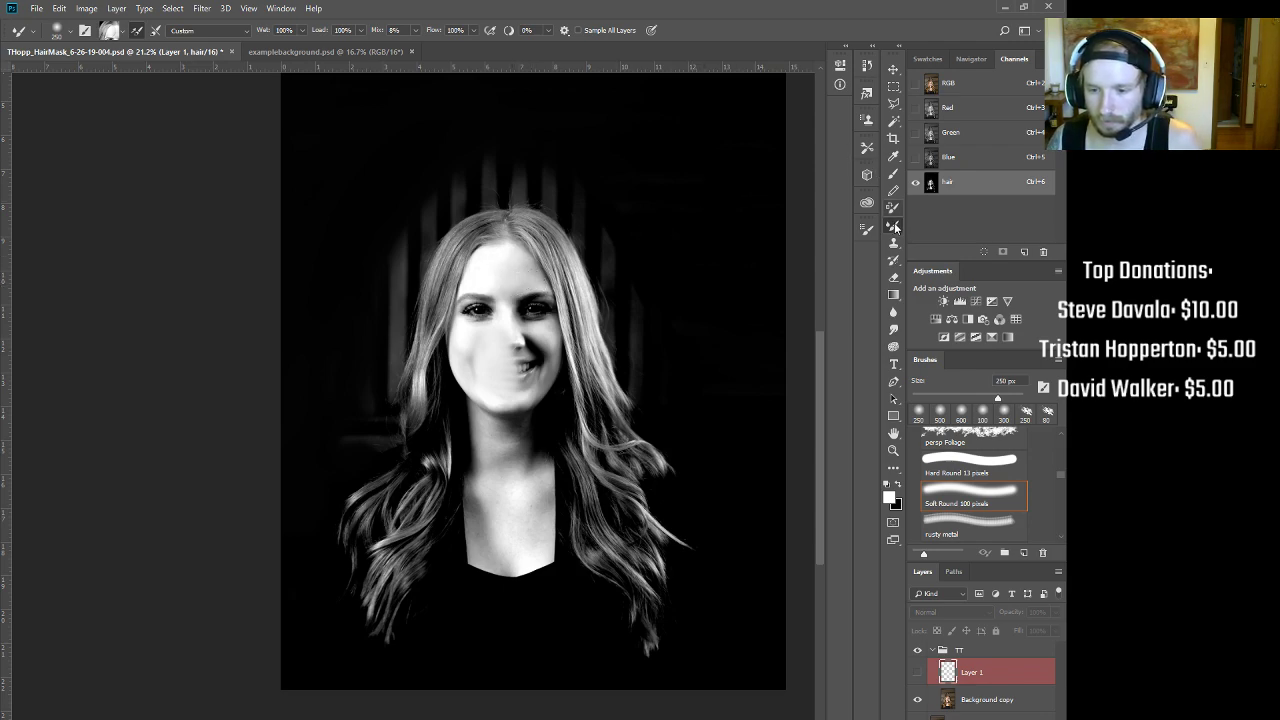
left_click(890, 174)
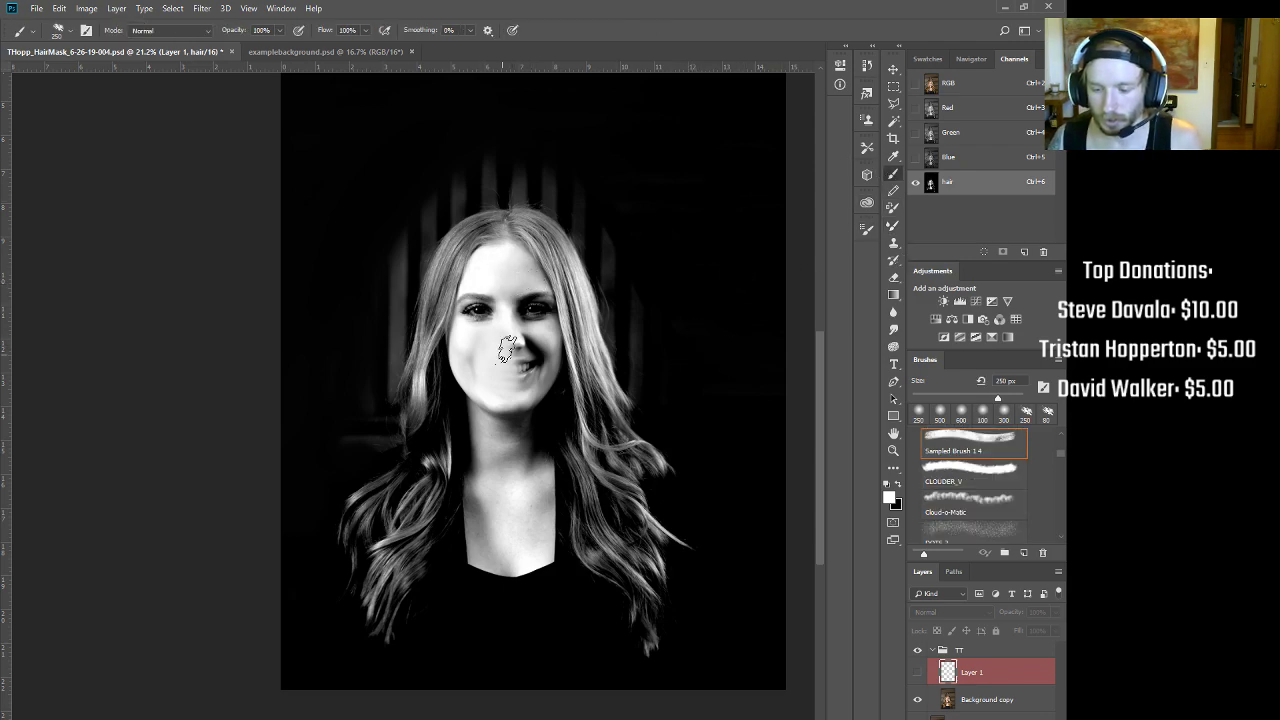
Step: Choose the AirSoft brush preset and enlarge it
scroll(970, 490, "down", 2)
scroll(975, 495, "down", 2)
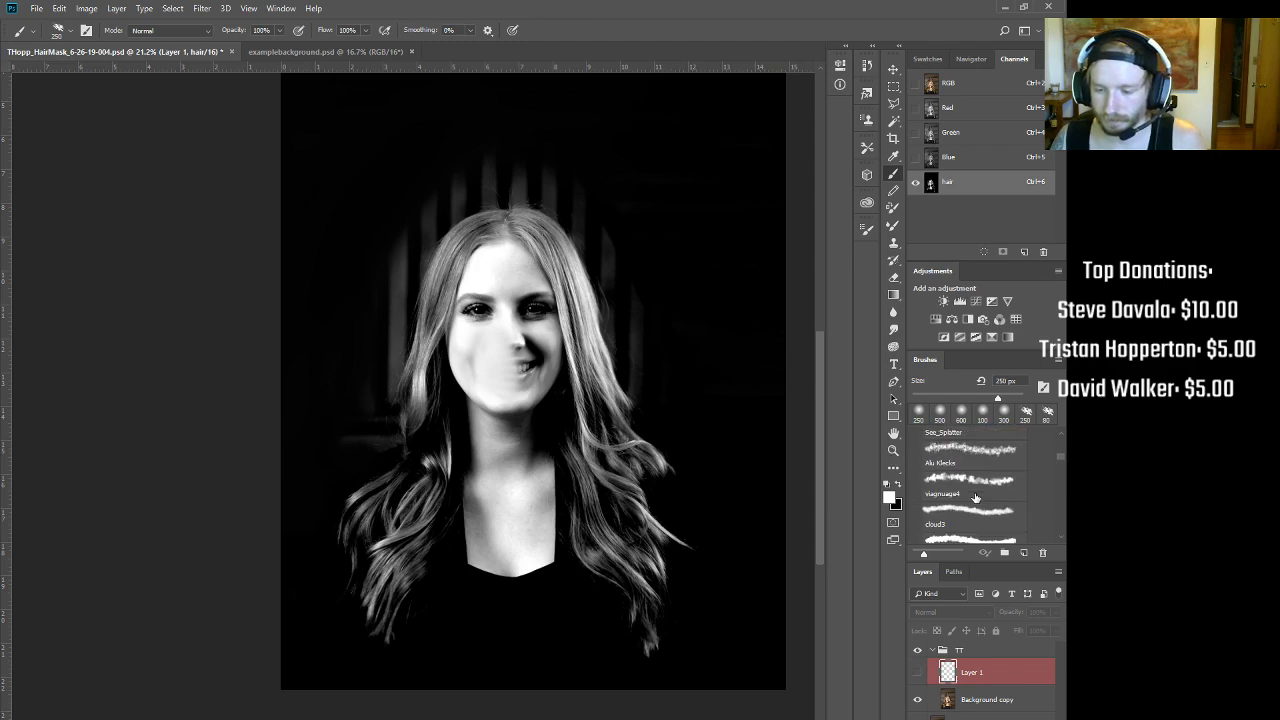
scroll(973, 477, "down", 3)
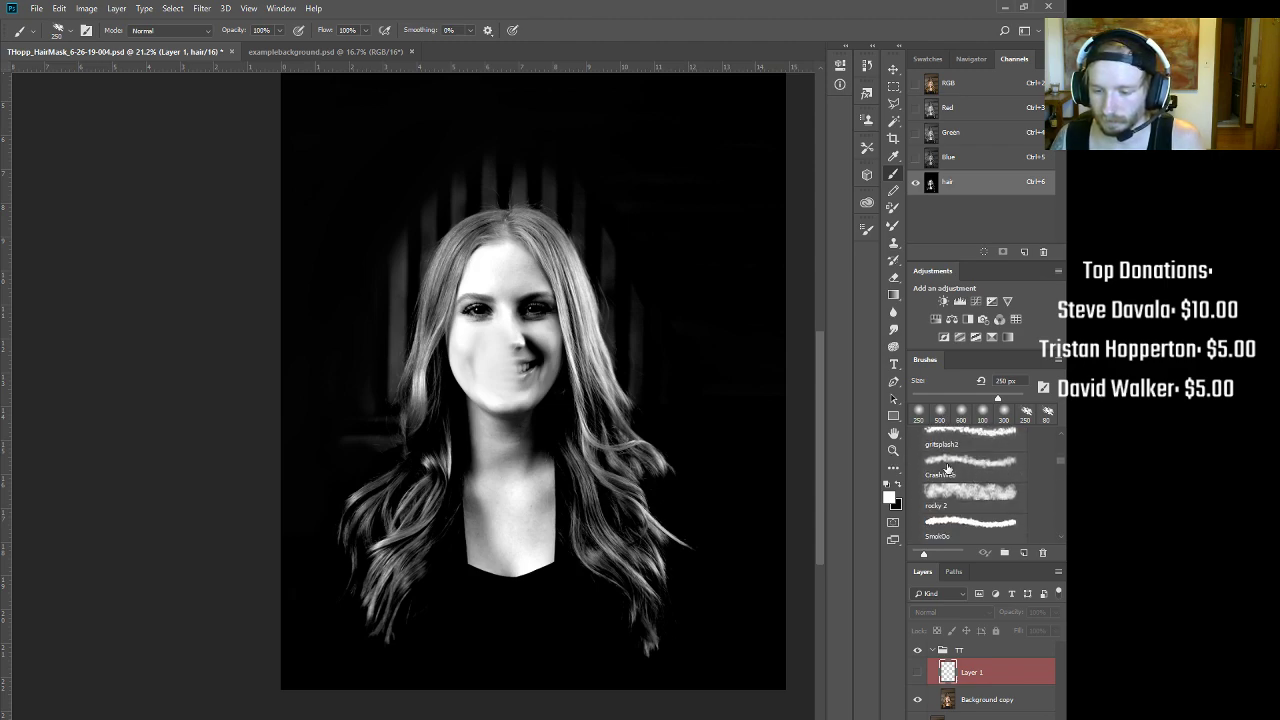
left_click(71, 35)
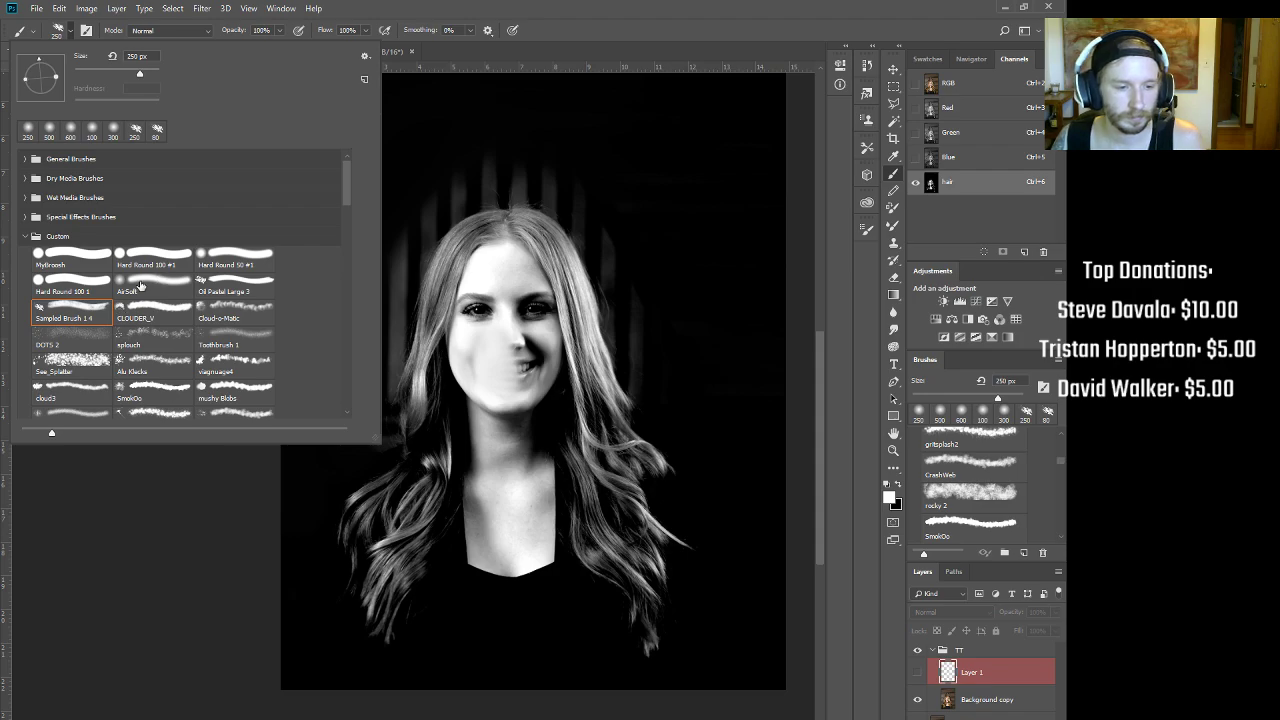
left_click(141, 286)
left_click(71, 34)
key("bracketright")
Step: Paint white over the eyes, mouth, neck, shoulder and along the right side of the hair
key("bracketright")
key("bracketright")
key("bracketright")
mouse_move(500, 308)
left_mouse_down()
mouse_move(497, 258)
mouse_move(522, 304)
mouse_move(527, 381)
mouse_move(530, 317)
mouse_move(543, 358)
mouse_move(526, 438)
mouse_move(490, 360)
mouse_move(480, 291)
mouse_move(463, 534)
mouse_move(447, 527)
mouse_move(412, 598)
mouse_move(490, 583)
mouse_move(526, 486)
left_mouse_up()
key("bracketright")
key("bracketright")
key("bracketright")
mouse_move(498, 440)
left_mouse_down()
mouse_move(528, 419)
mouse_move(549, 531)
mouse_move(539, 459)
mouse_move(568, 477)
mouse_move(570, 464)
mouse_move(524, 337)
mouse_move(515, 300)
mouse_move(532, 284)
mouse_move(513, 232)
mouse_move(574, 303)
mouse_move(534, 255)
mouse_move(579, 357)
mouse_move(605, 466)
left_mouse_up()
key("bracketleft")
key("bracketleft")
key("bracketleft")
key("bracketleft")
key("bracketleft")
key("bracketright")
mouse_move(582, 412)
left_mouse_down()
mouse_move(555, 338)
mouse_move(611, 494)
left_mouse_up()
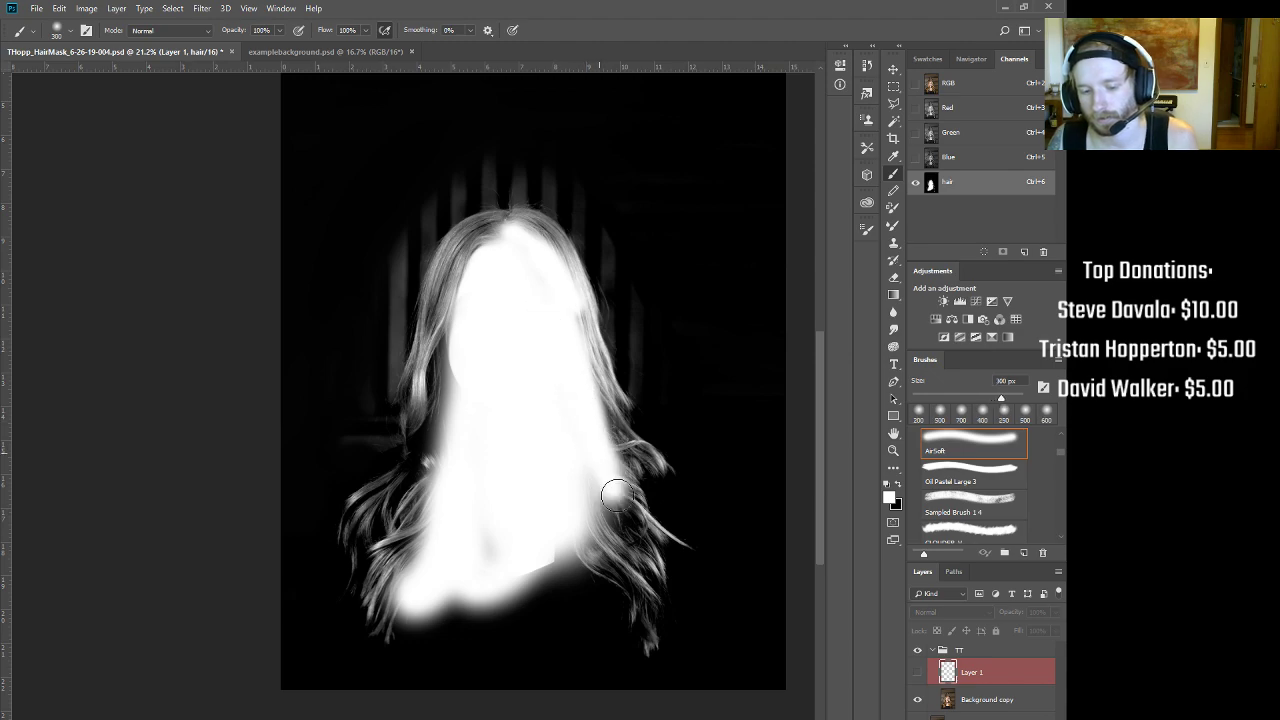
Step: Zoom in on the top of the head
mouse_move(474, 220)
left_mouse_down()
mouse_move(546, 190)
mouse_move(310, 420)
left_mouse_up()
left_click_drag(575, 450, 592, 598)
left_click_drag(548, 540, 494, 443)
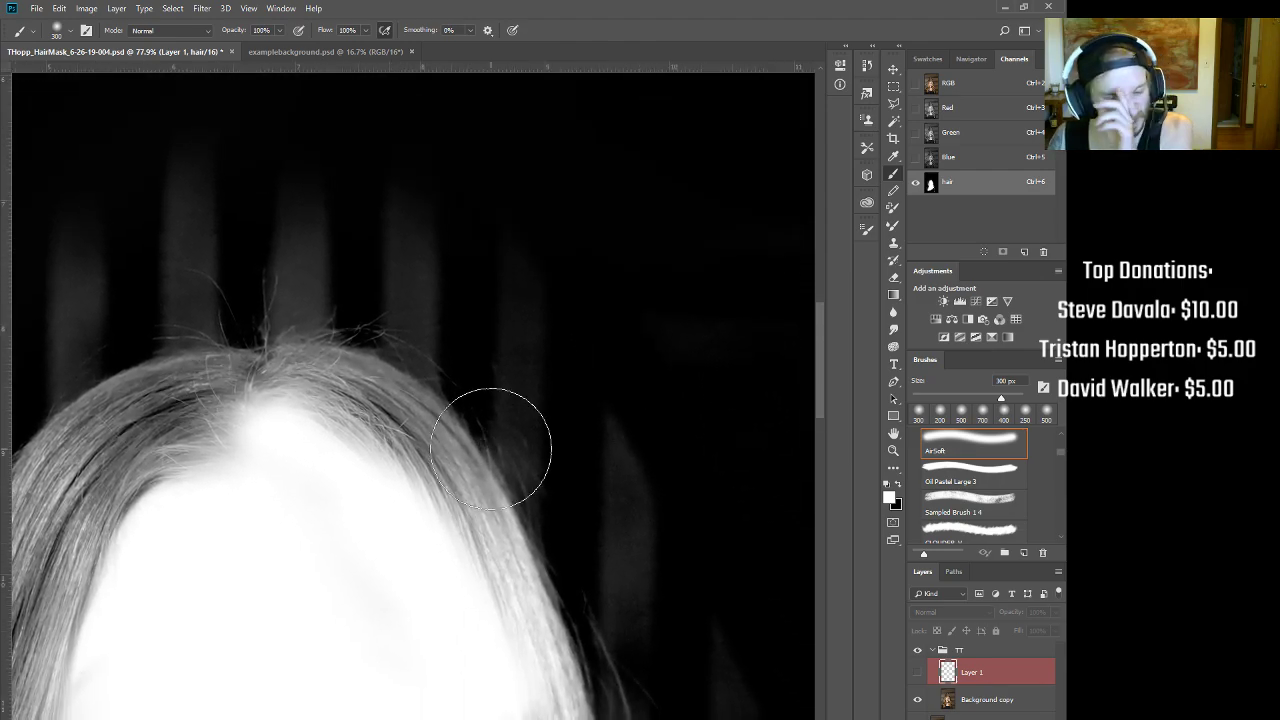
left_click(893, 87)
scroll(551, 363, "up", 2)
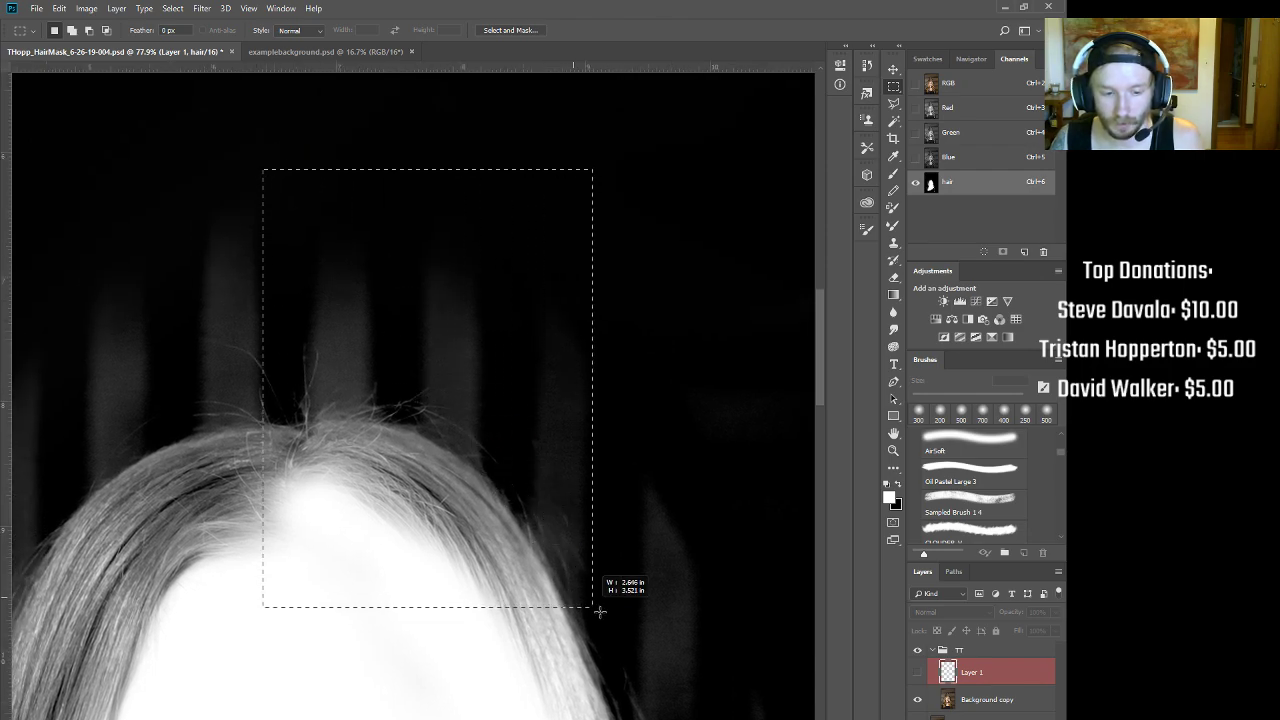
Step: Select a rectangle above the head and raise the Curves black point to 32 to blacken it
left_click_drag(648, 624, 670, 653)
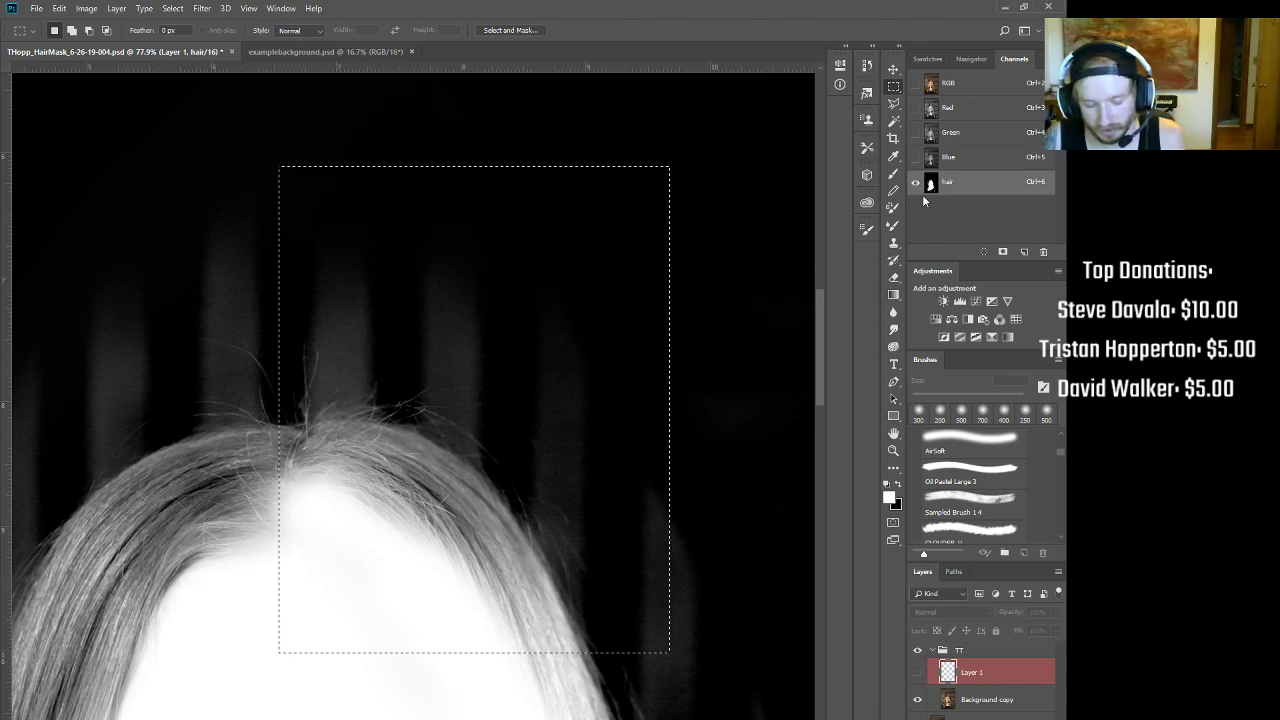
key("ctrl+m")
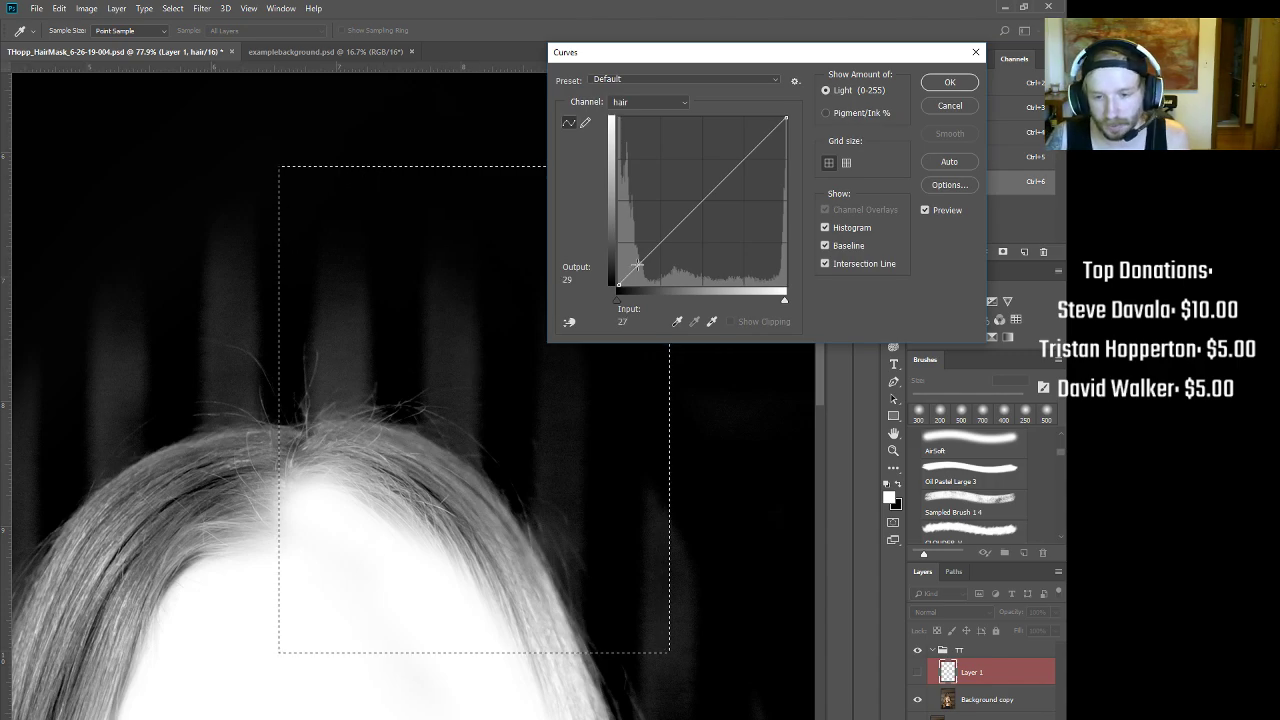
left_click_drag(628, 287, 641, 293)
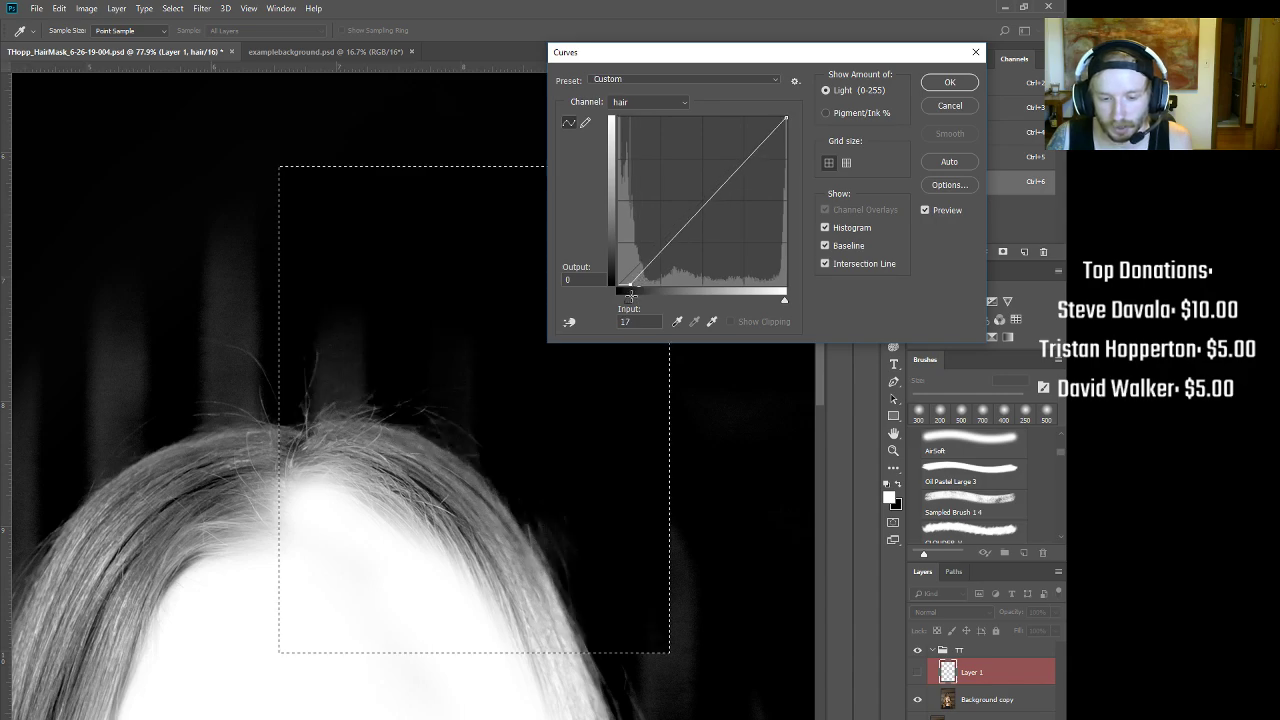
left_click_drag(634, 298, 640, 300)
left_click(949, 82)
key("b")
key("bracketleft")
key("bracketleft")
key("bracketleft")
Step: Set up a black 90 px brush, discarding a trial white dab and clearing the selection
left_click_drag(320, 345, 337, 354)
key("ctrl+z")
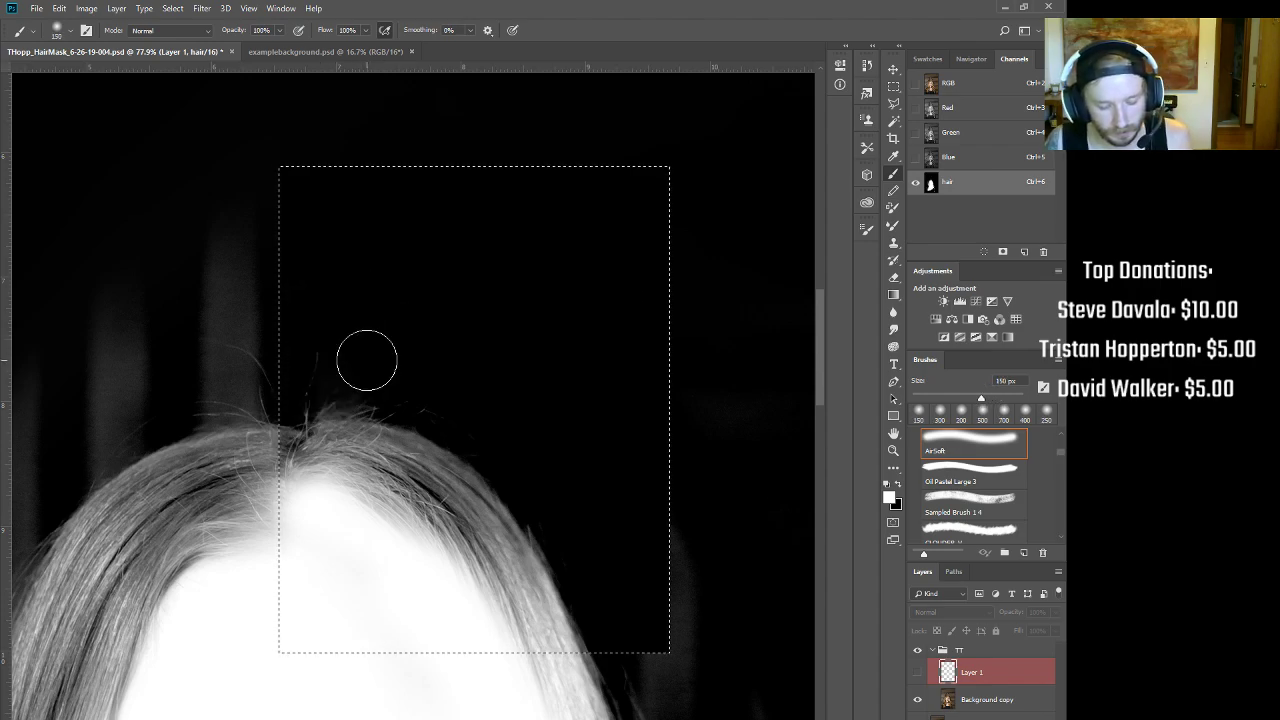
key("bracketleft")
key("bracketleft")
key("bracketleft")
key("x")
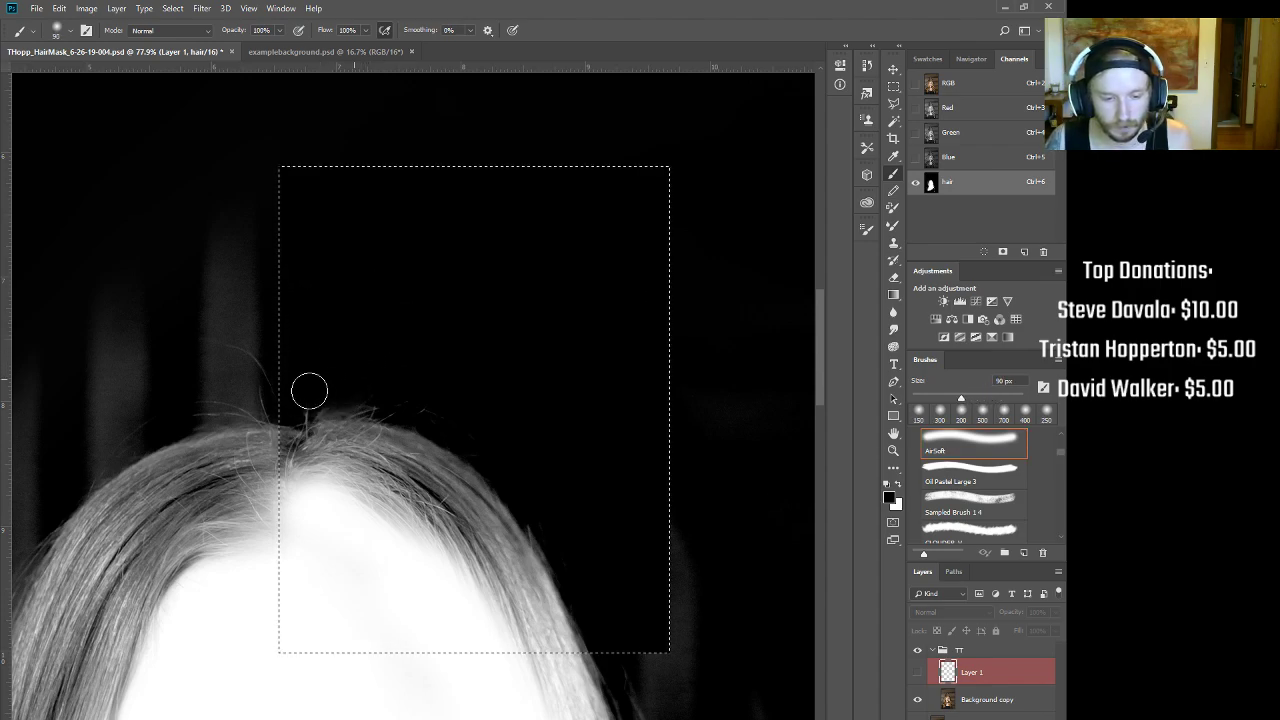
key("bracketleft")
key("bracketleft")
key("bracketleft")
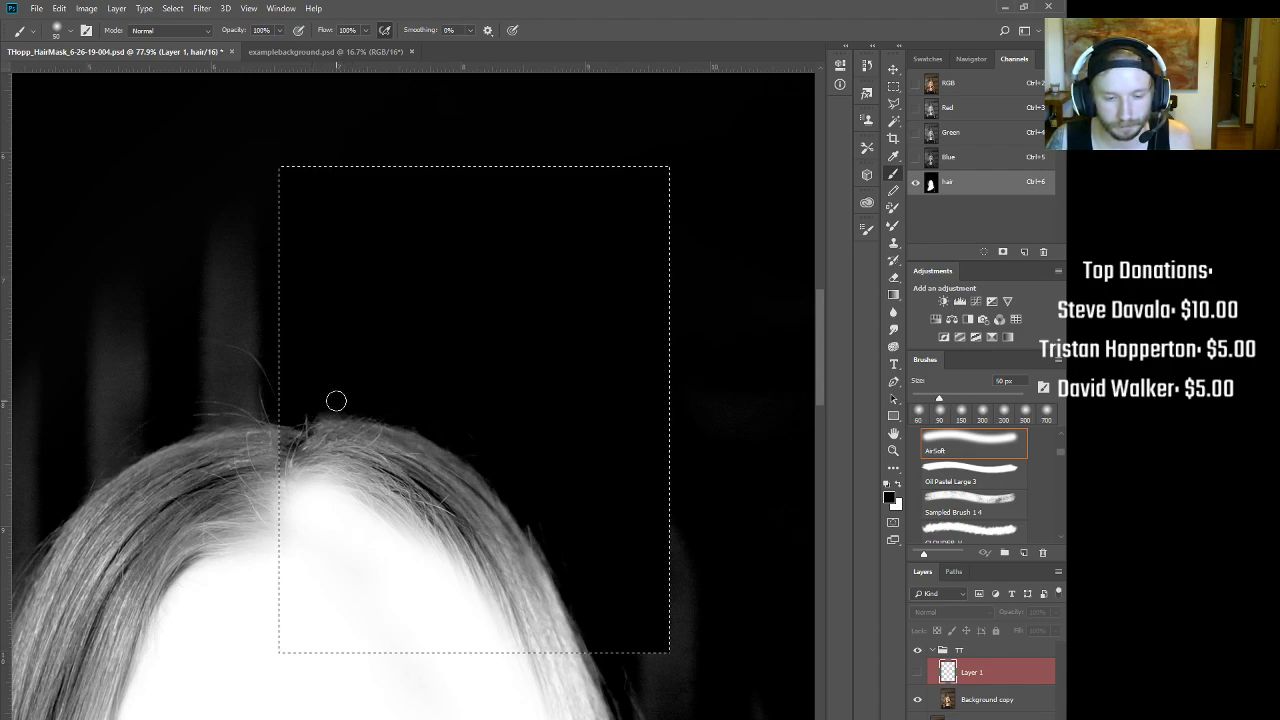
mouse_move(613, 548)
left_mouse_down()
mouse_move(466, 360)
mouse_move(434, 266)
mouse_move(412, 376)
left_mouse_up()
key("ctrl+d")
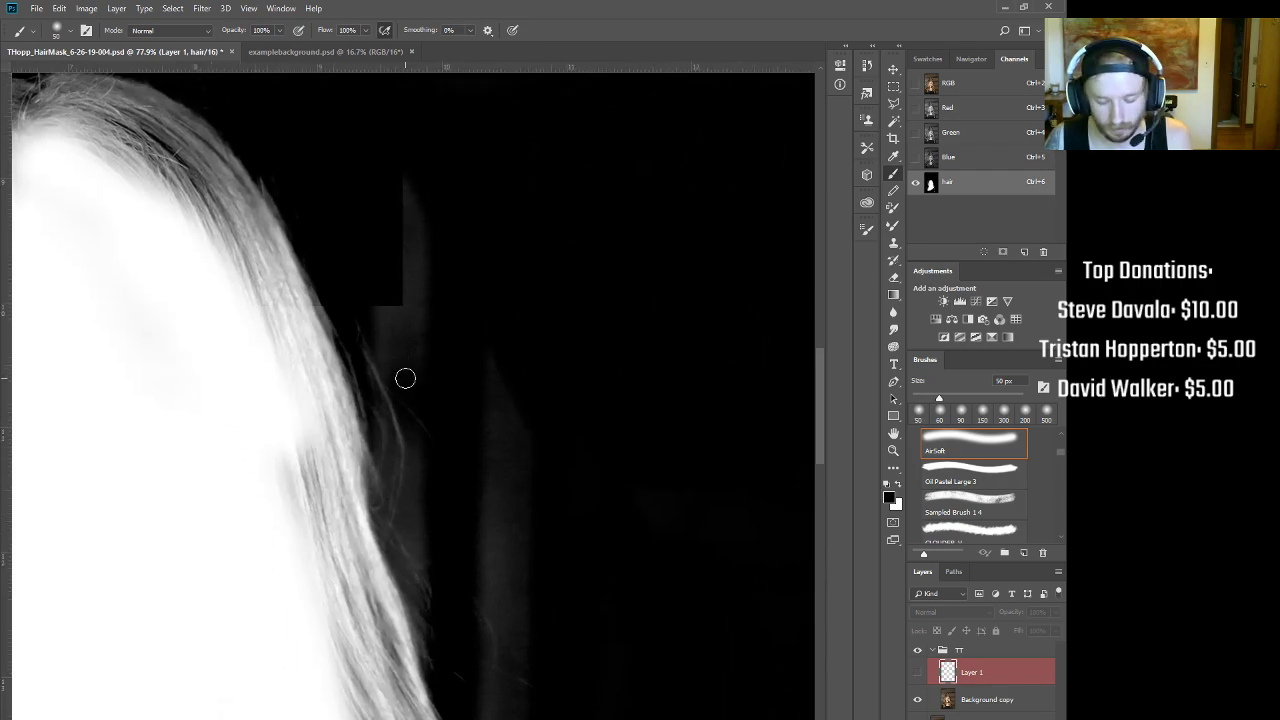
key("bracketright")
key("bracketright")
key("bracketright")
key("bracketright")
key("bracketright")
key("bracketright")
Step: Paint the grey streaks right of the hair black, then view the full-colour composite
mouse_move(443, 346)
left_mouse_down()
mouse_move(526, 533)
mouse_move(504, 439)
mouse_move(451, 515)
mouse_move(447, 419)
mouse_move(453, 584)
mouse_move(508, 631)
mouse_move(523, 665)
mouse_move(562, 644)
mouse_move(463, 391)
left_mouse_up()
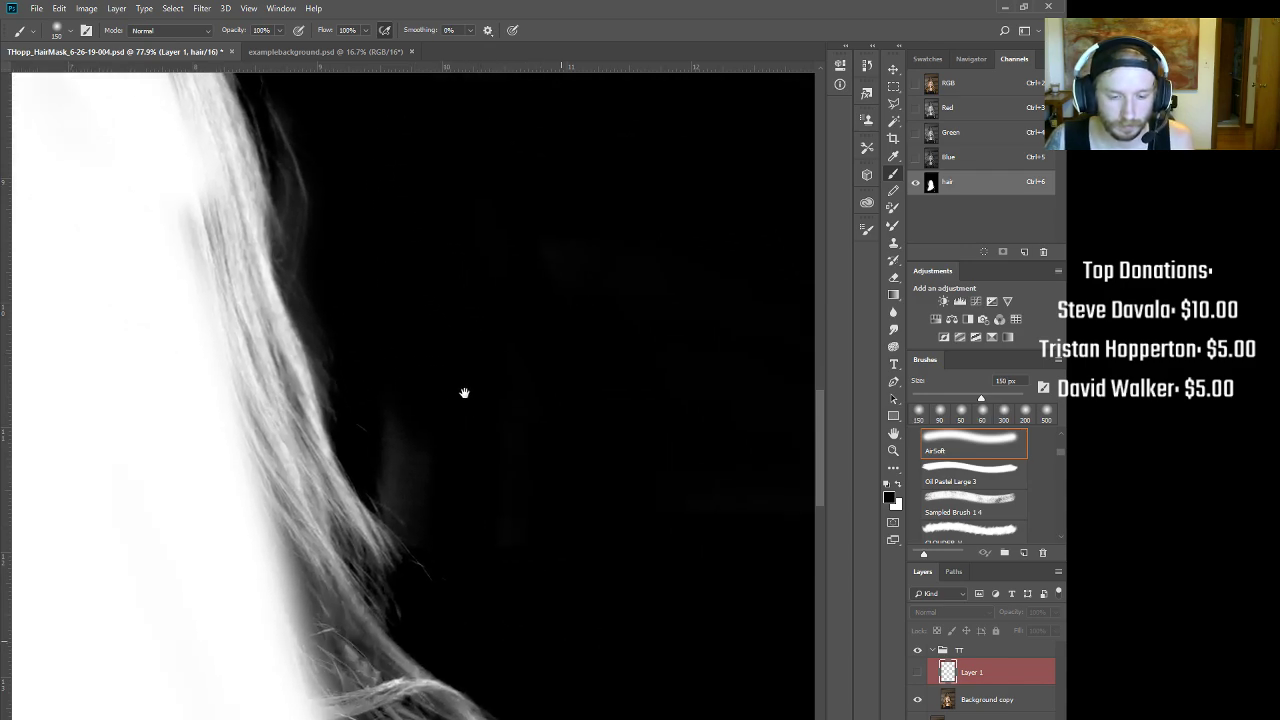
left_click_drag(522, 536, 473, 376)
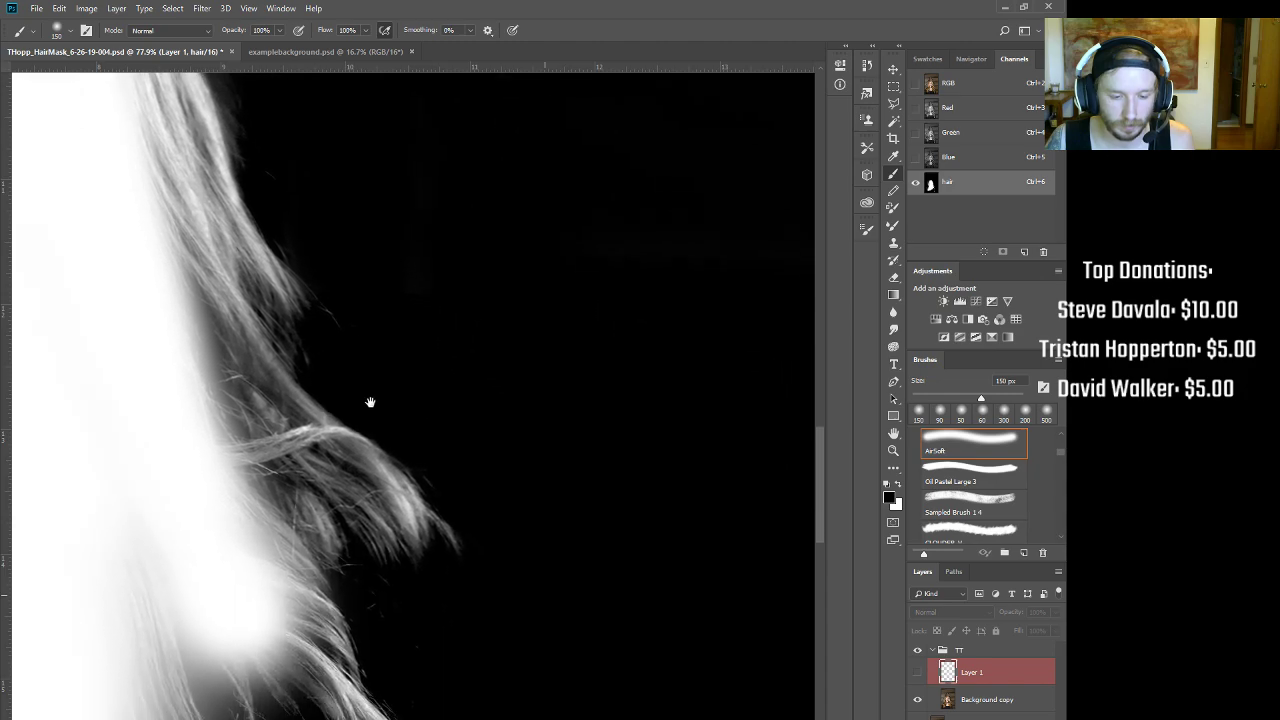
left_click_drag(466, 529, 405, 400)
left_click_drag(456, 559, 474, 480)
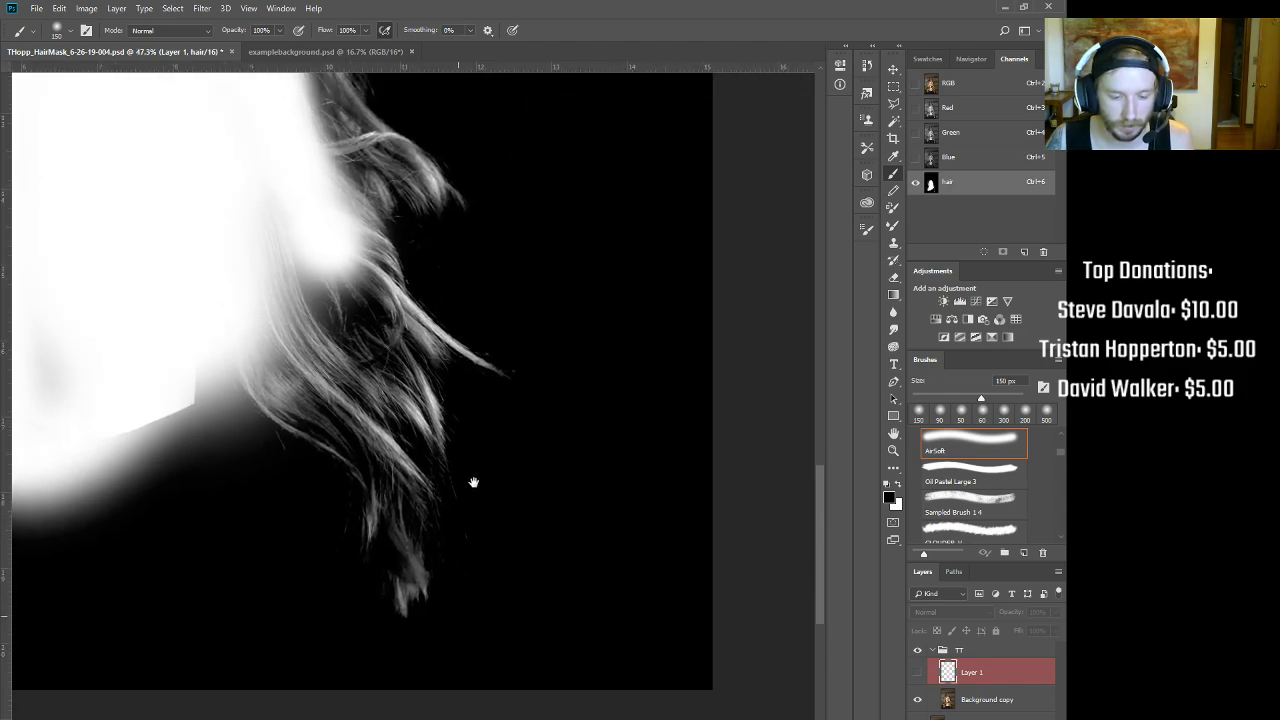
key("ctrl+2")
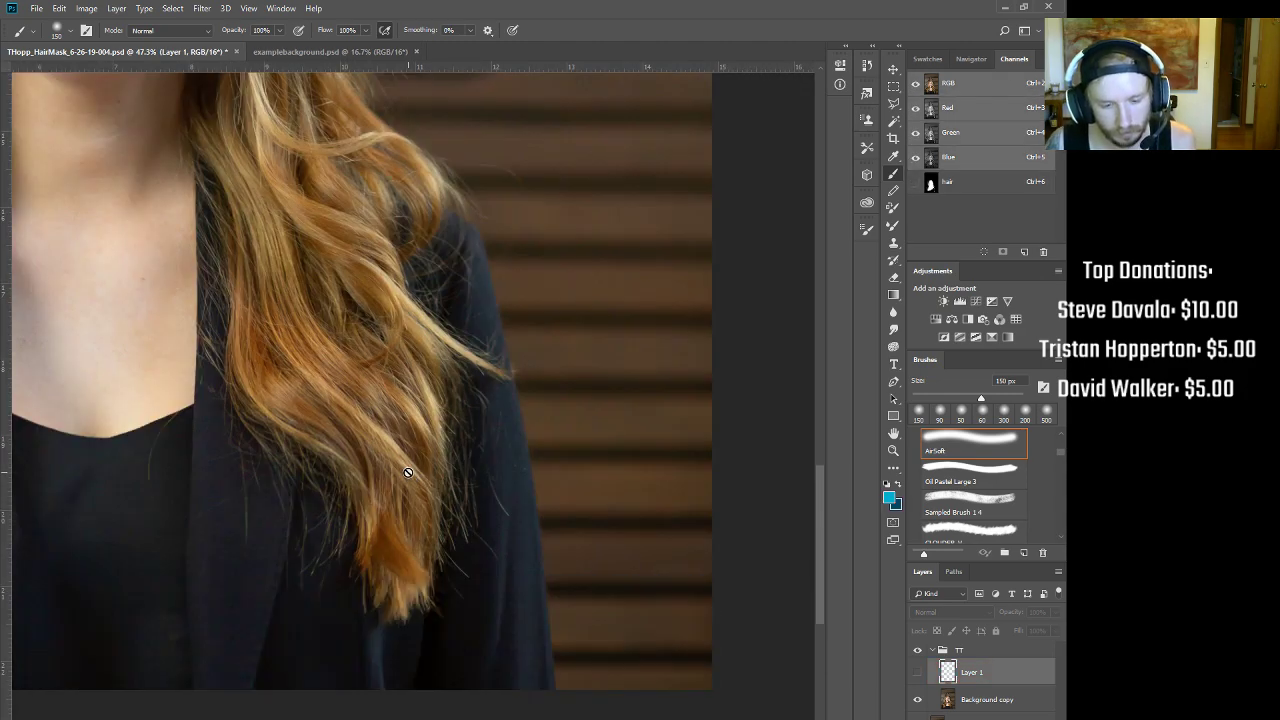
scroll(435, 397, "down", 3)
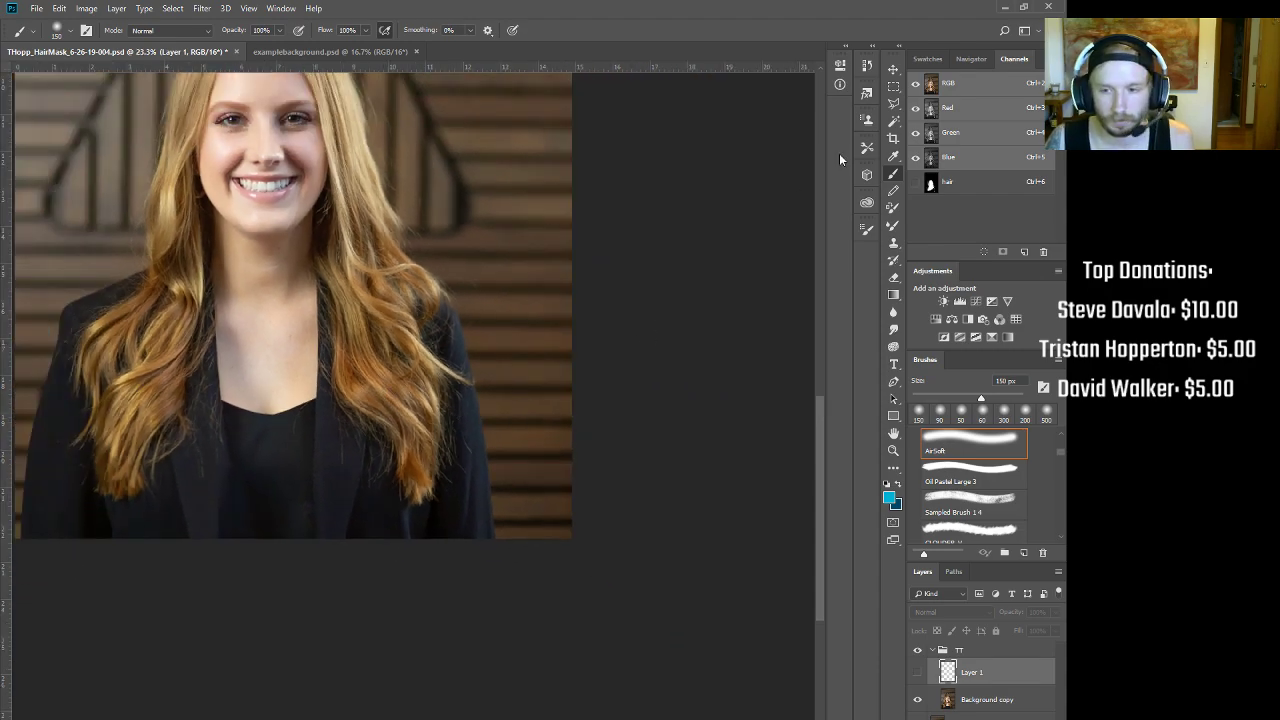
Step: Marquee a rectangle over the lower torso and fill it solid white in the hair channel
left_click(895, 87)
left_click_drag(100, 310, 424, 582)
left_click(970, 183)
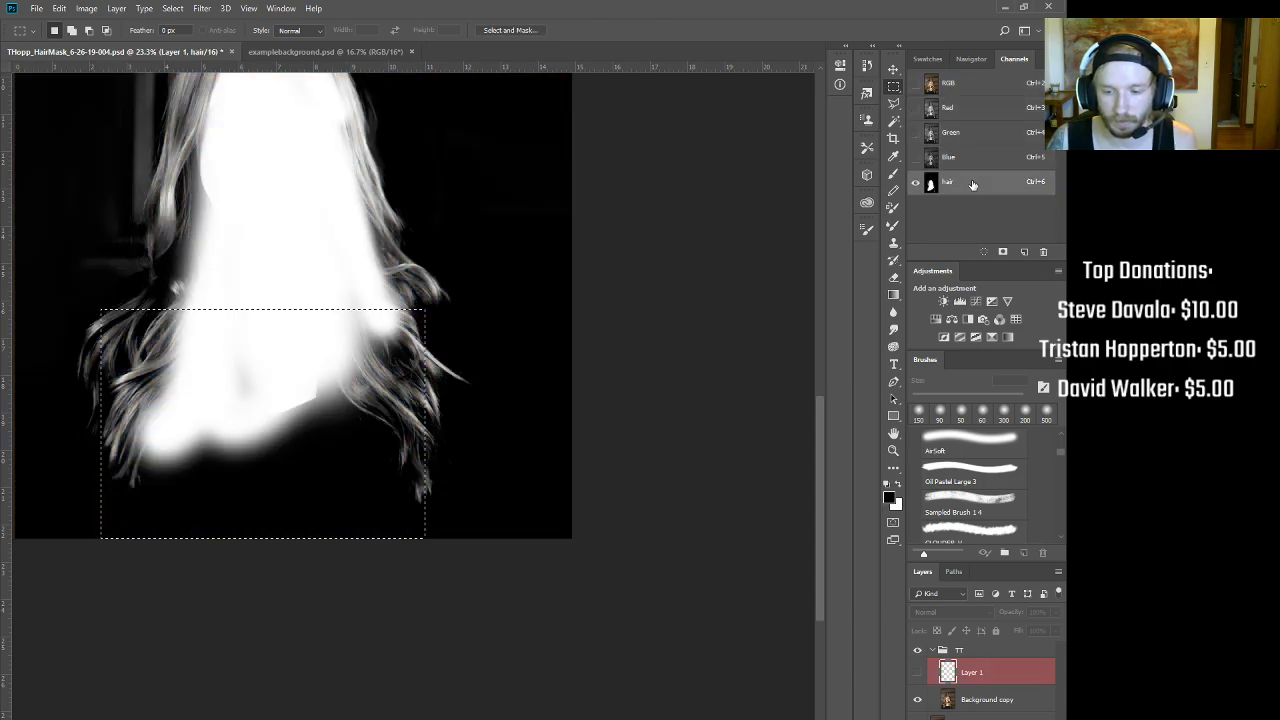
key("Delete")
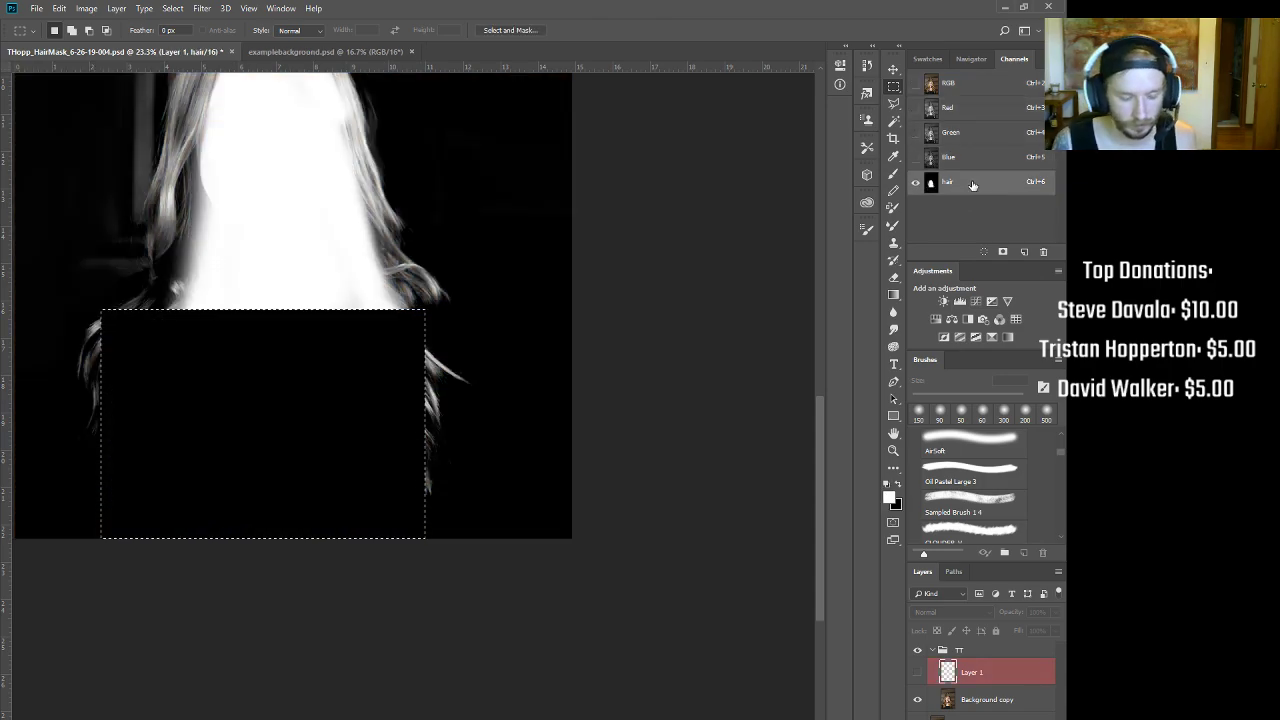
key("ctrl+z")
key("alt+BackSpace")
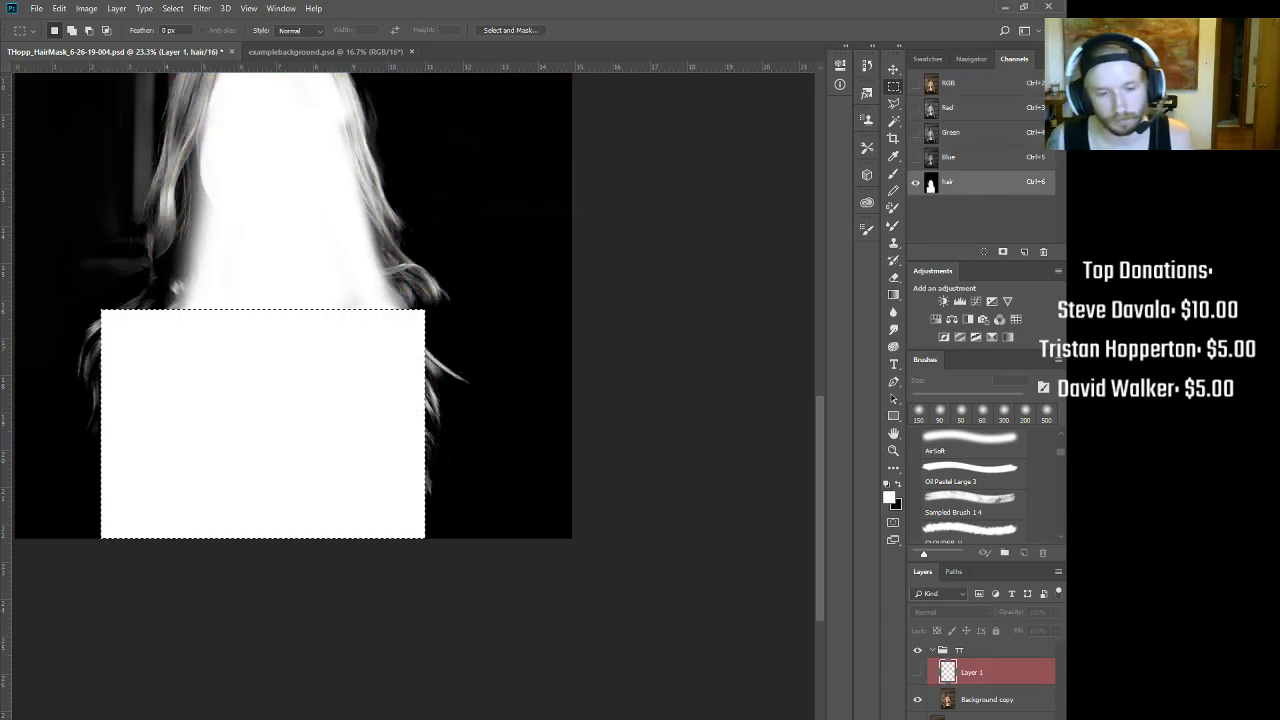
left_click_drag(450, 283, 635, 377)
mouse_move(635, 377)
left_mouse_down()
mouse_move(566, 371)
mouse_move(594, 361)
mouse_move(638, 372)
left_mouse_up()
left_click_drag(638, 372, 528, 394)
key("b")
key("ctrl+2")
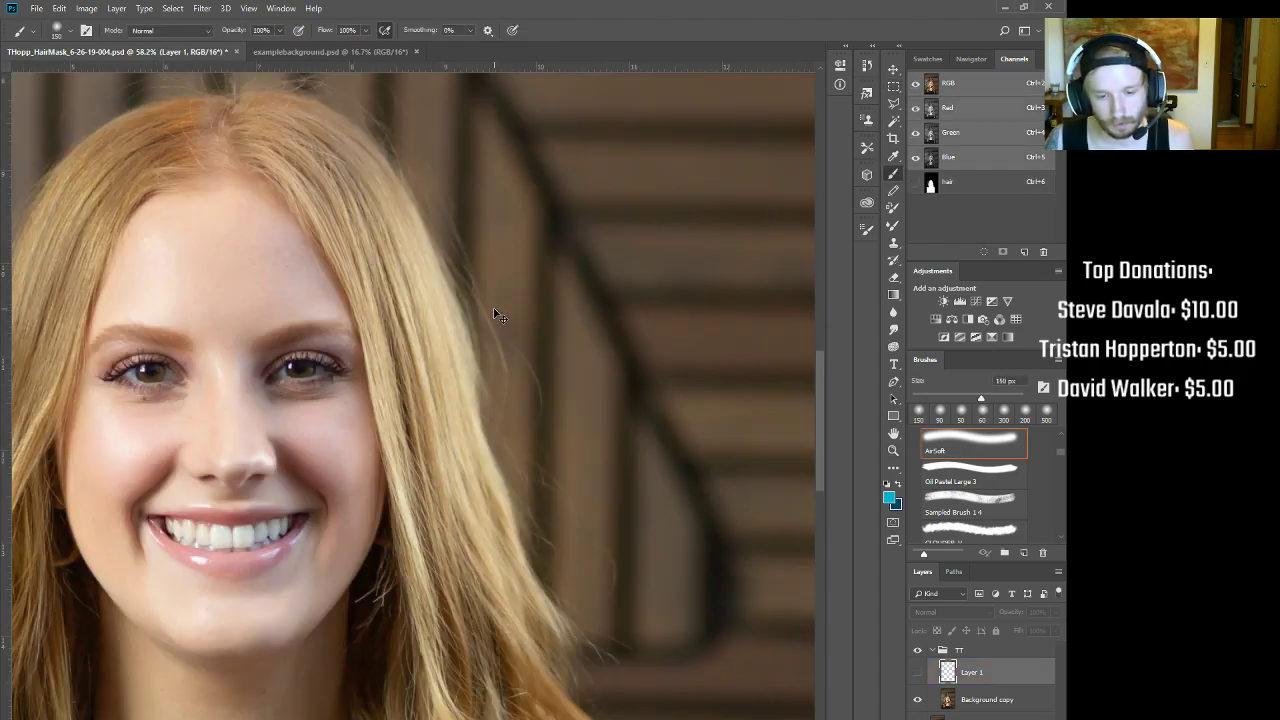
left_click(950, 185)
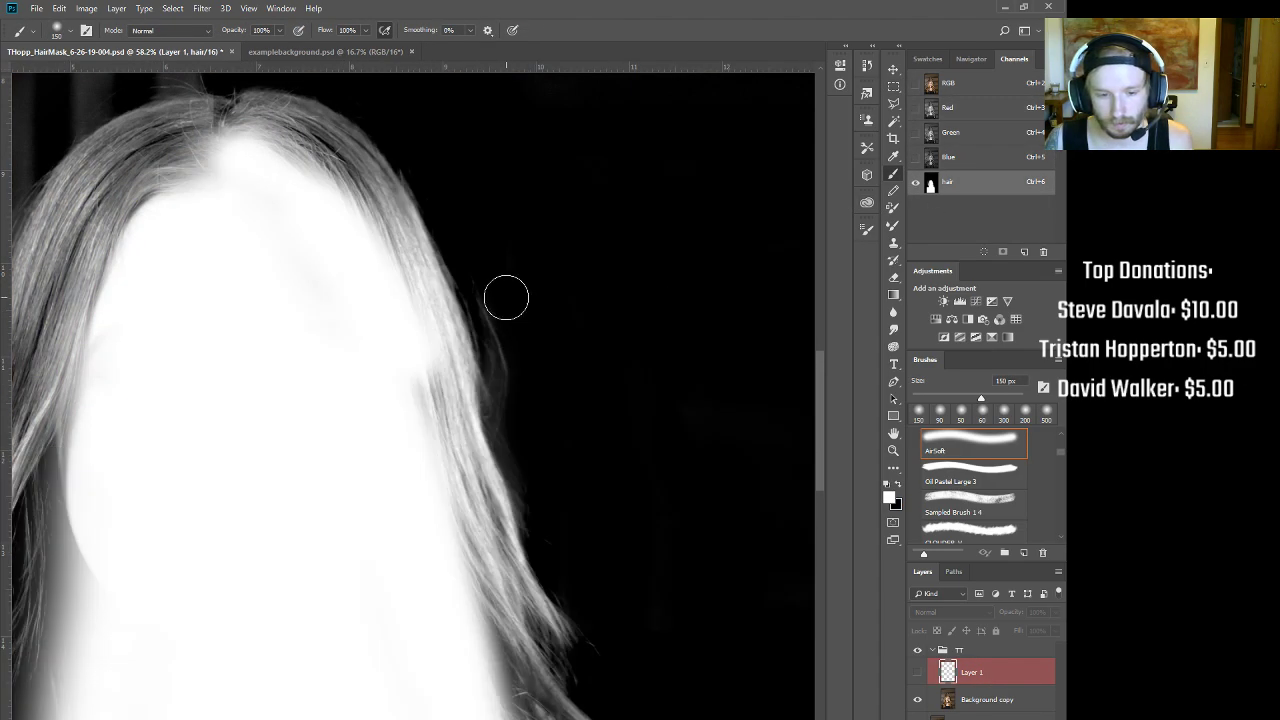
key("ctrl+2")
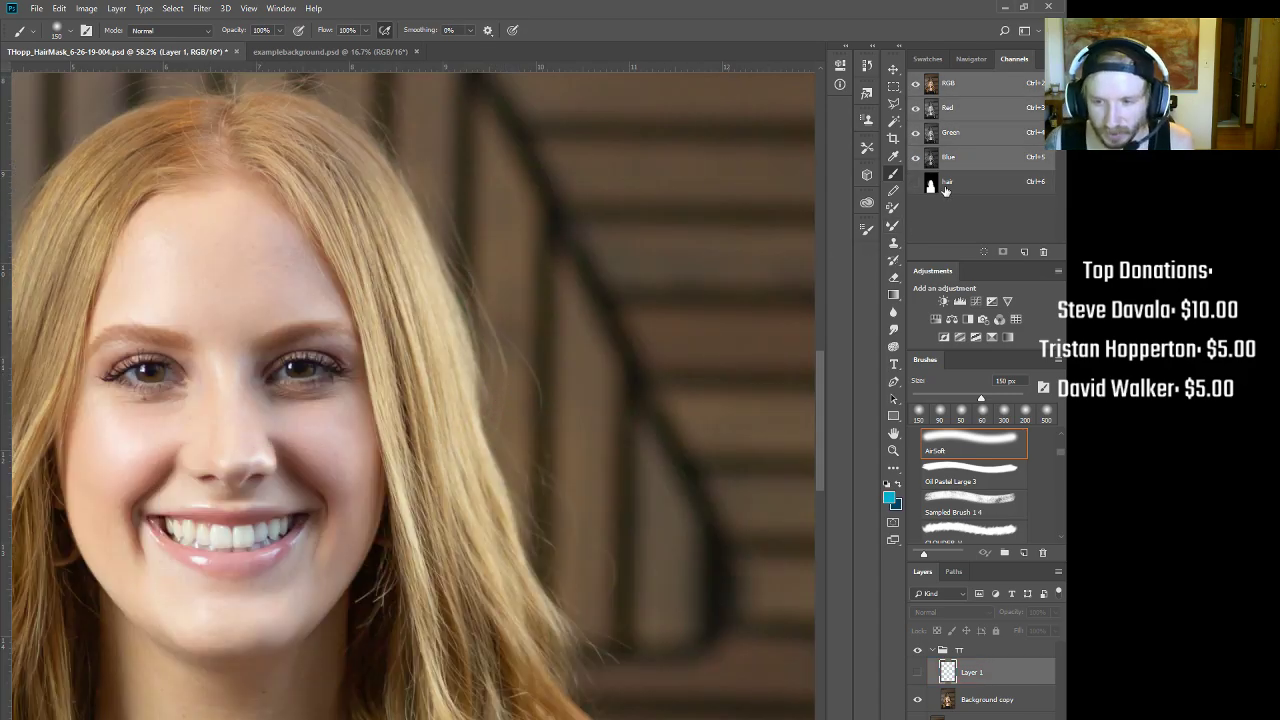
left_click(945, 188)
left_click(523, 370)
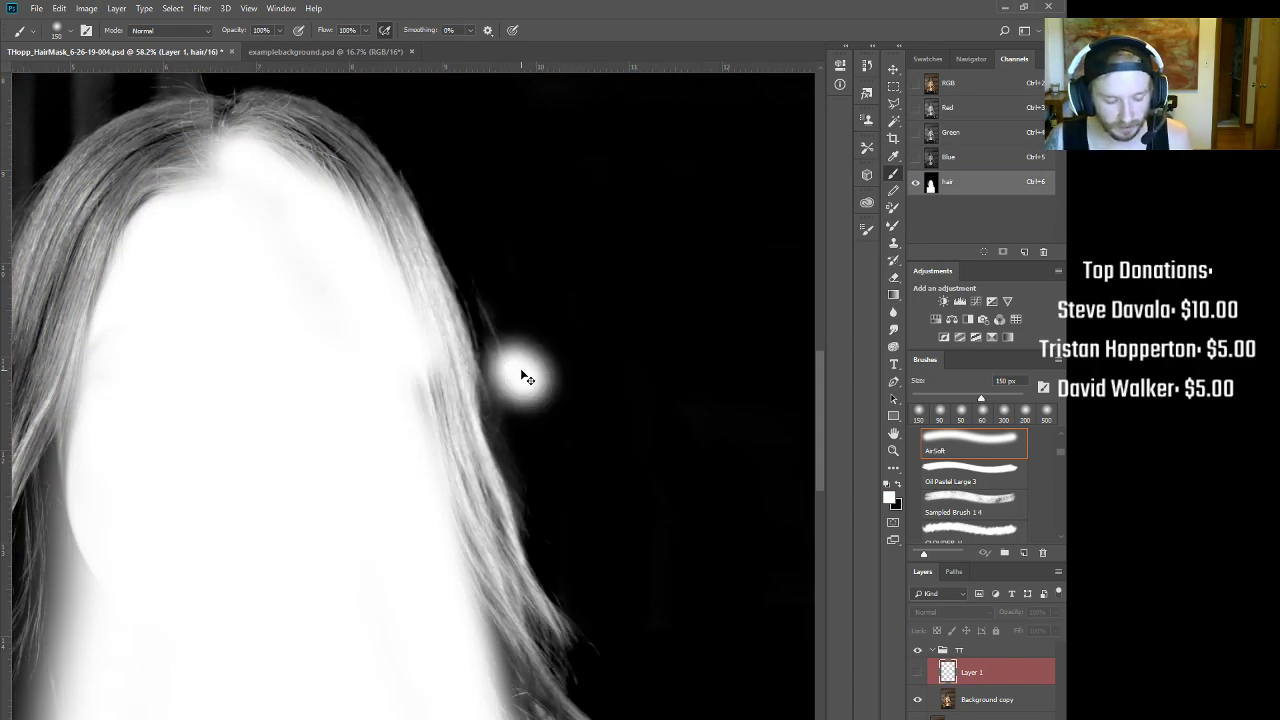
key("ctrl+z")
key("x")
key("bracketleft")
key("bracketleft")
left_click_drag(497, 331, 515, 365)
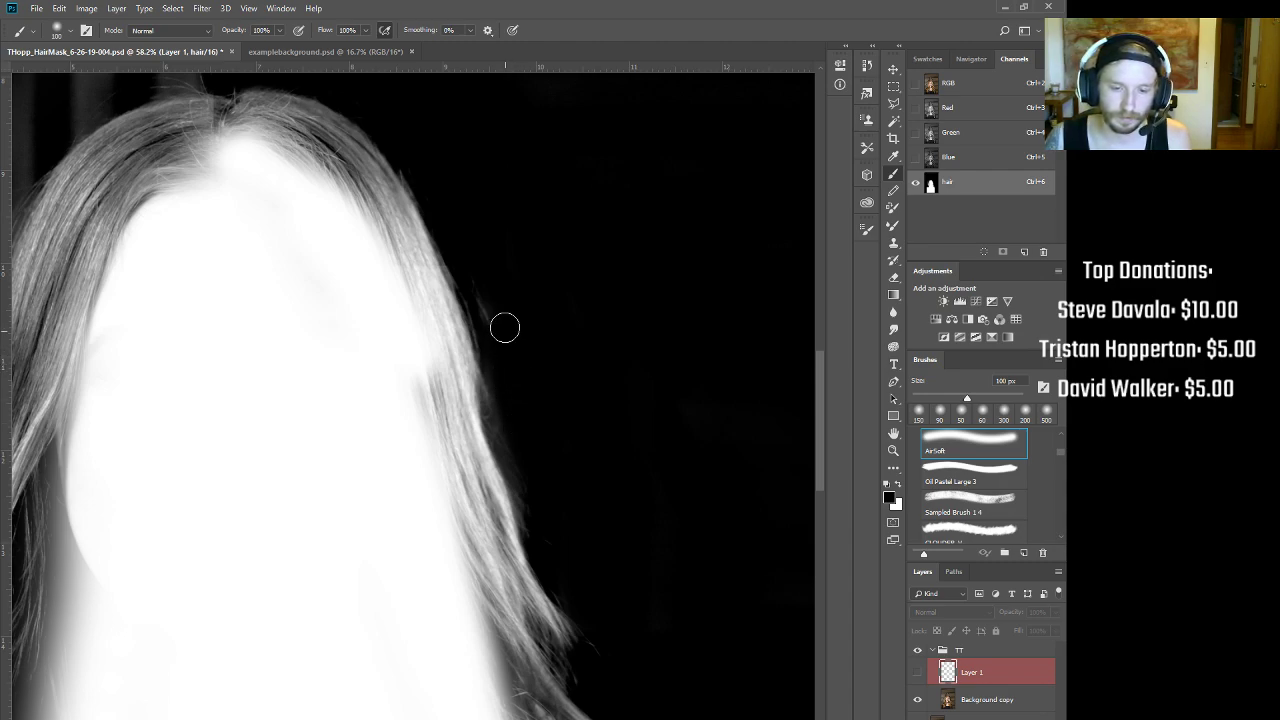
key("bracketleft")
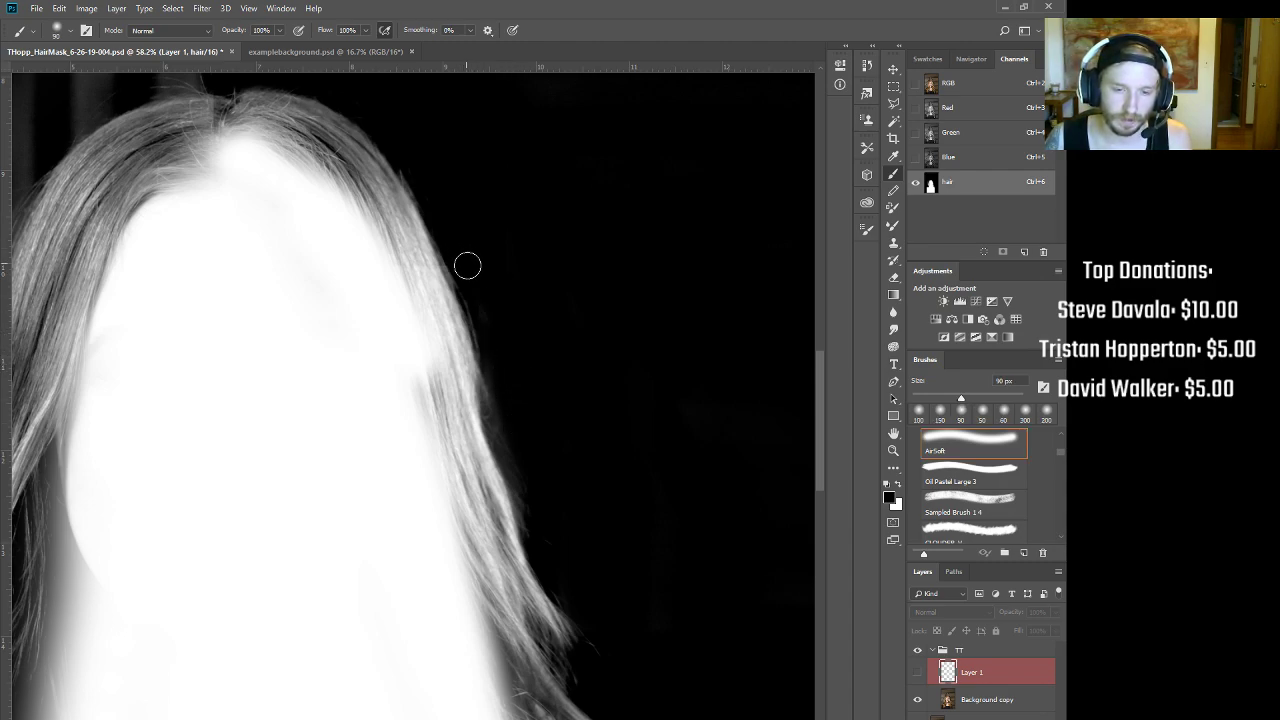
key("bracketleft")
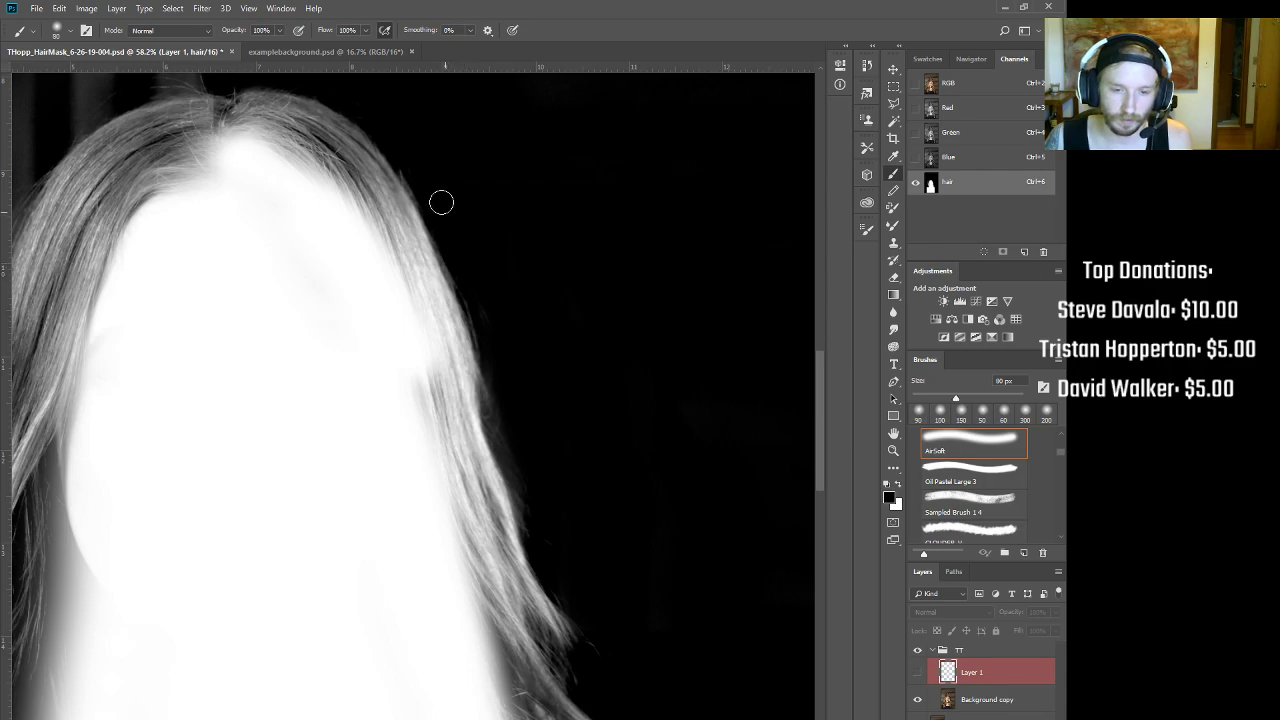
key("ctrl+2")
left_click_drag(408, 163, 450, 157)
left_click_drag(436, 151, 491, 283)
left_click_drag(480, 300, 566, 362)
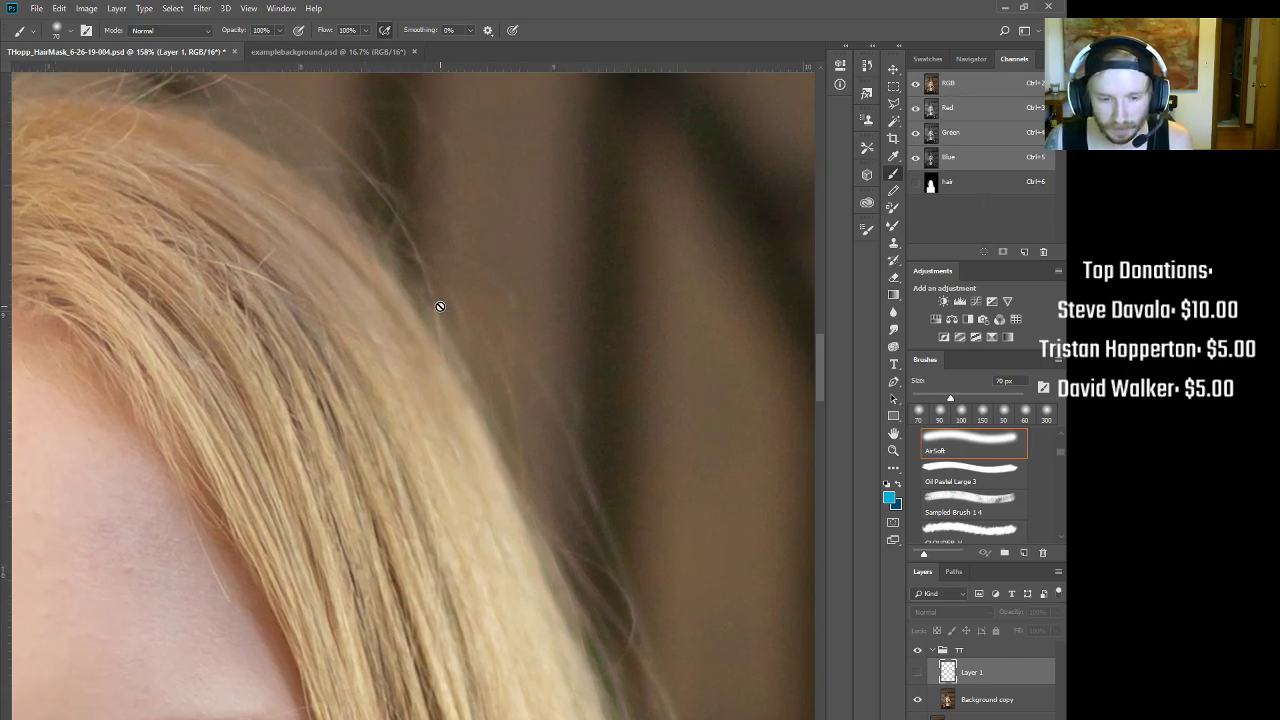
left_click(974, 108)
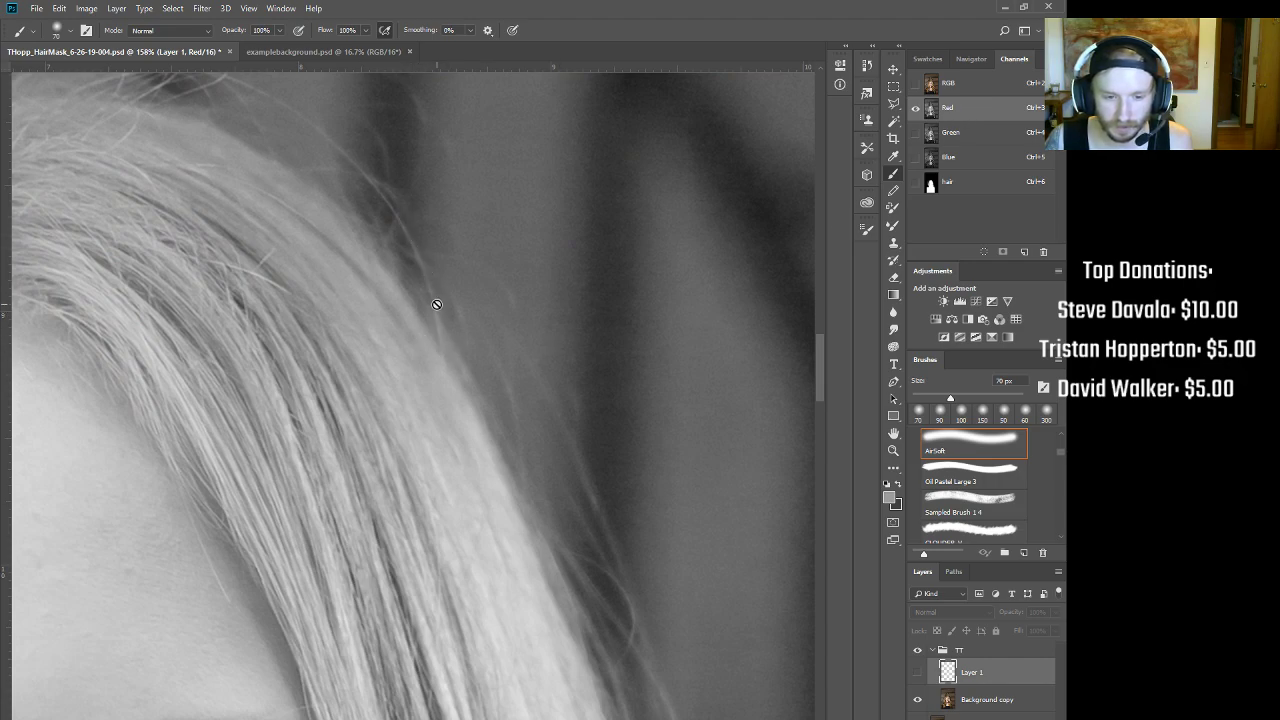
left_click(950, 183)
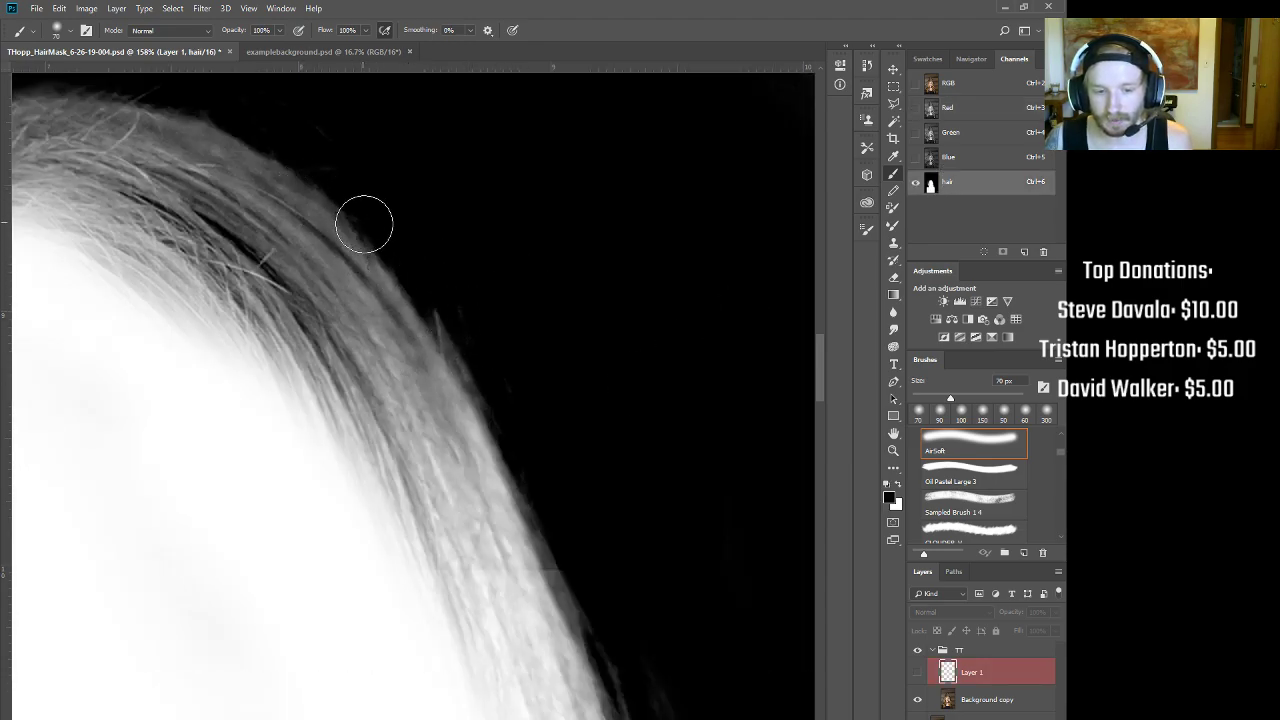
scroll(466, 343, "down", 3)
scroll(471, 371, "up", 2)
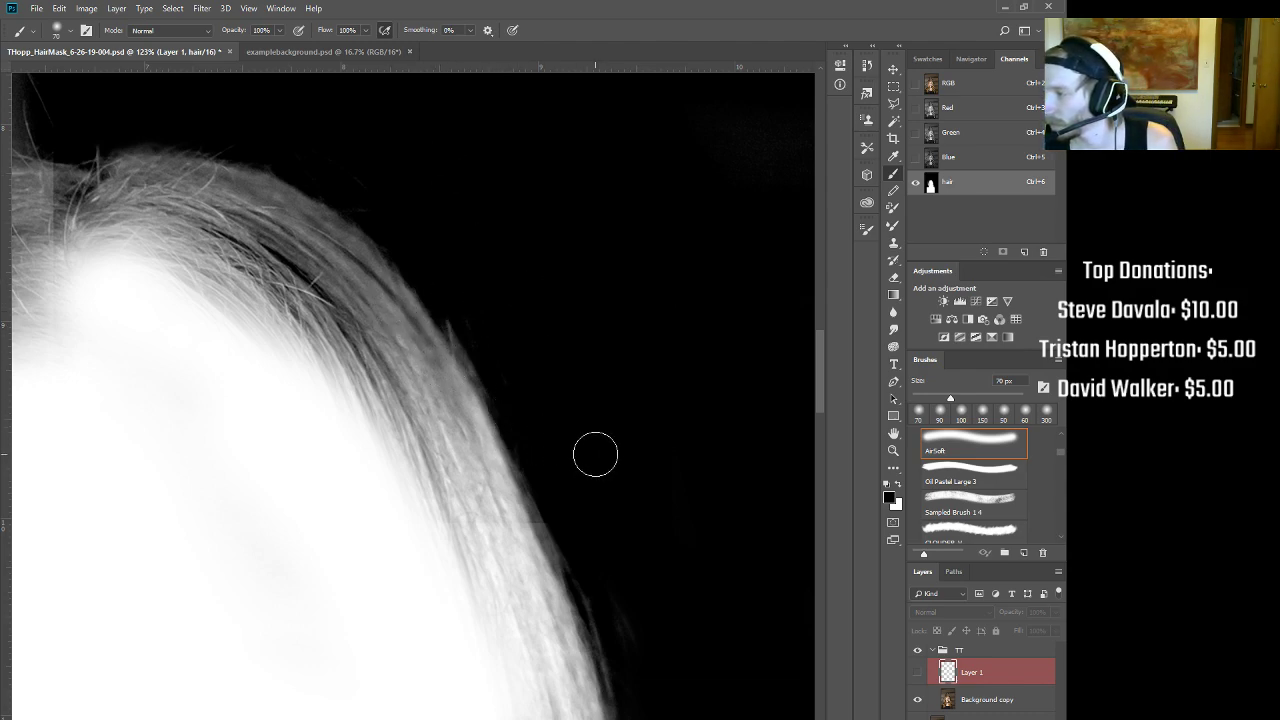
left_click_drag(616, 424, 567, 428)
left_click_drag(675, 468, 613, 345)
left_click_drag(582, 266, 624, 240)
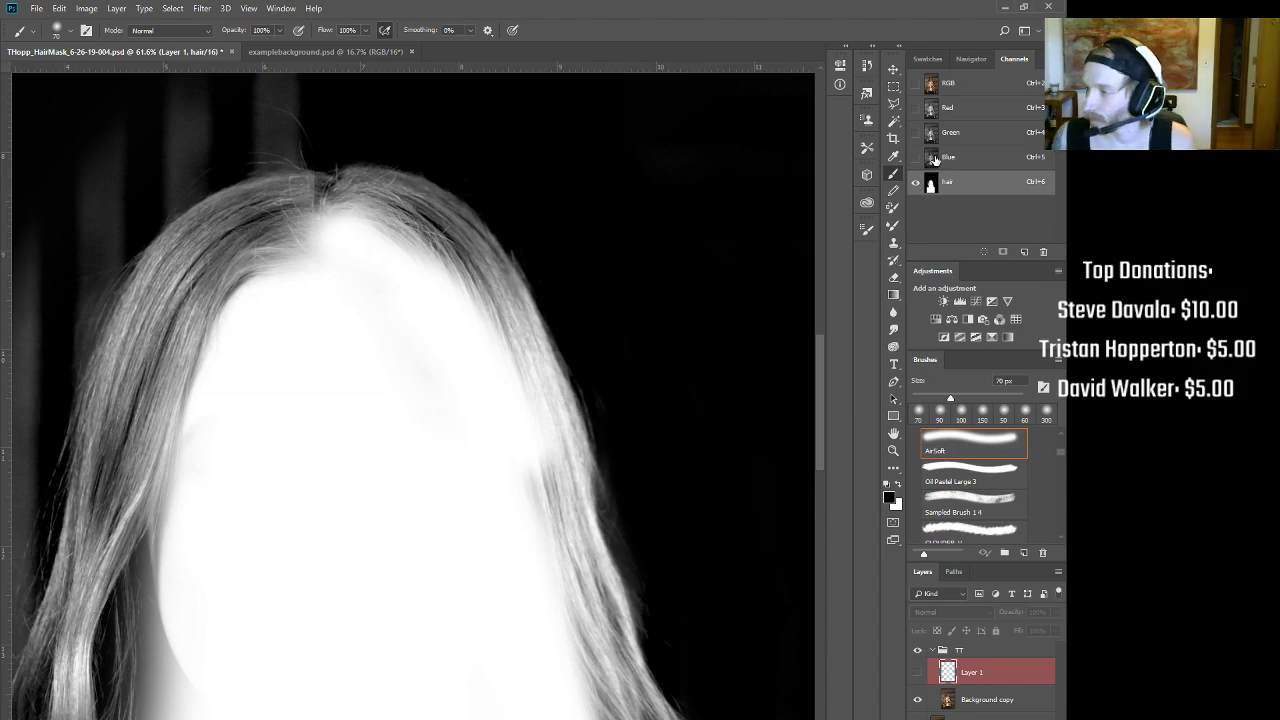
mouse_move(305, 160)
left_mouse_down()
mouse_move(329, 154)
mouse_move(285, 167)
left_mouse_up()
mouse_move(446, 305)
left_mouse_down()
mouse_move(409, 134)
mouse_move(426, 106)
mouse_move(648, 238)
mouse_move(709, 440)
mouse_move(654, 451)
mouse_move(664, 486)
mouse_move(583, 366)
mouse_move(555, 348)
left_mouse_up()
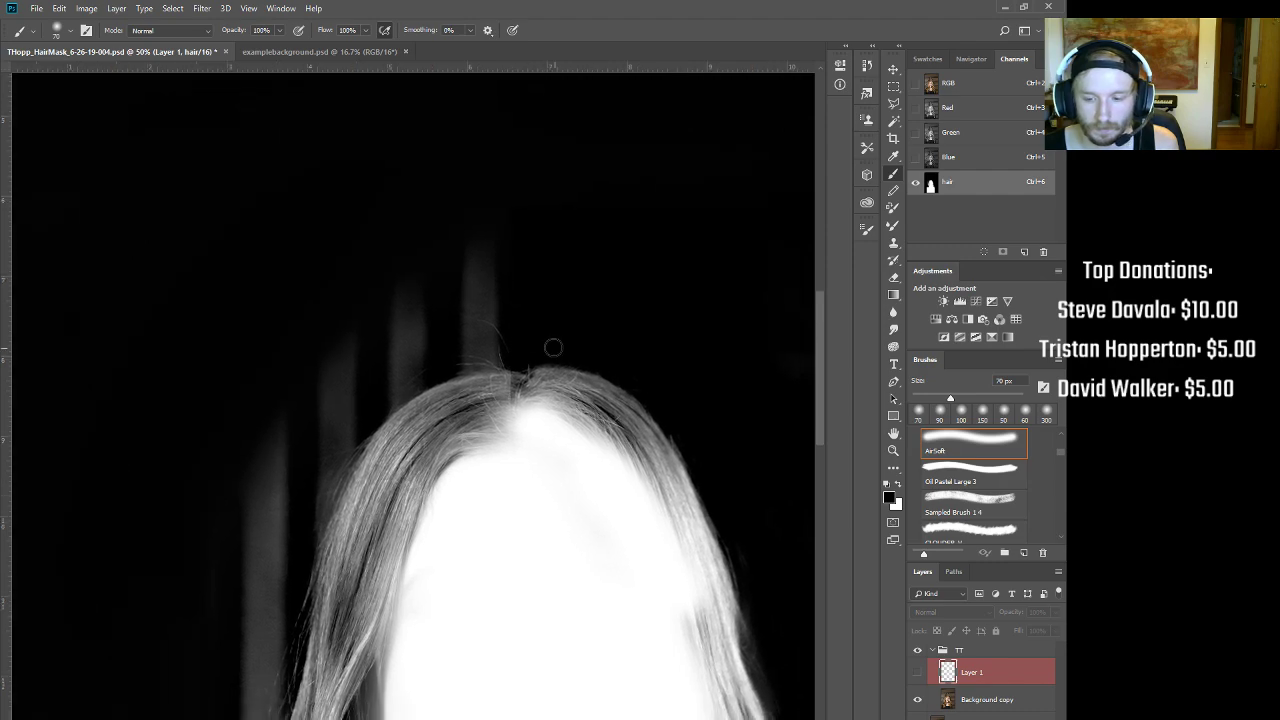
key("bracketright")
key("bracketright")
key("bracketright")
key("bracketright")
key("bracketright")
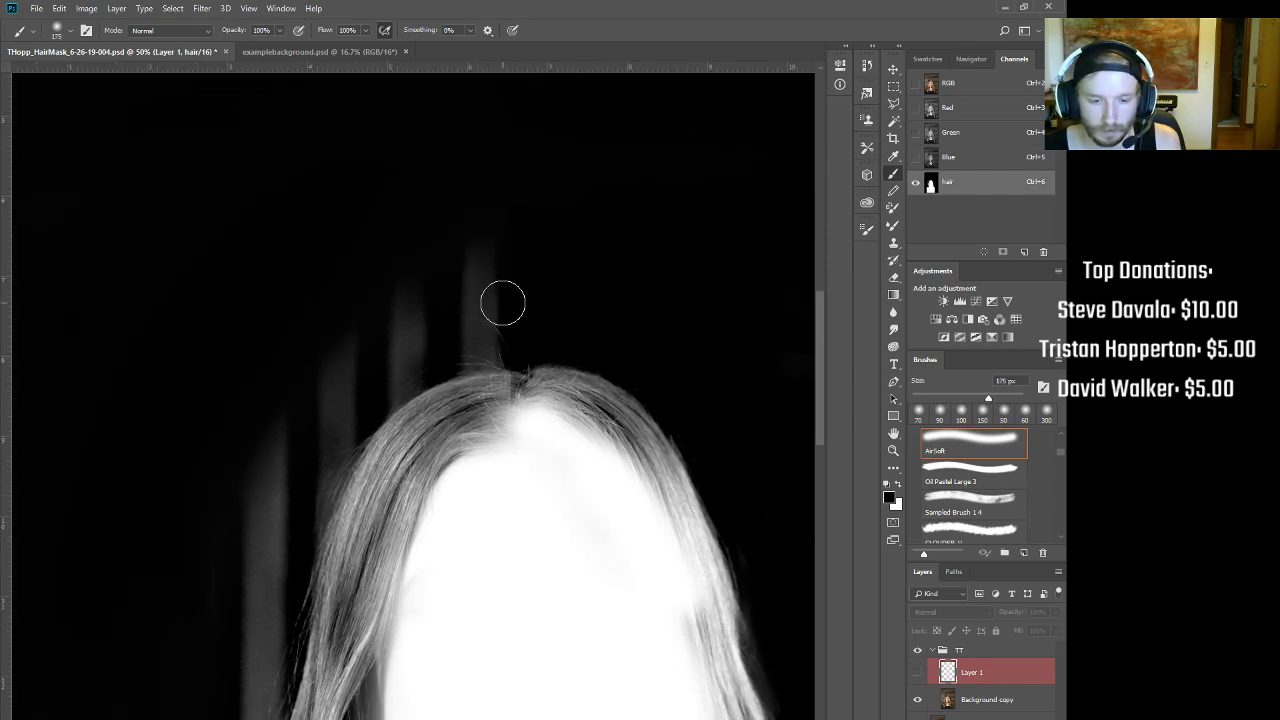
left_click(966, 107)
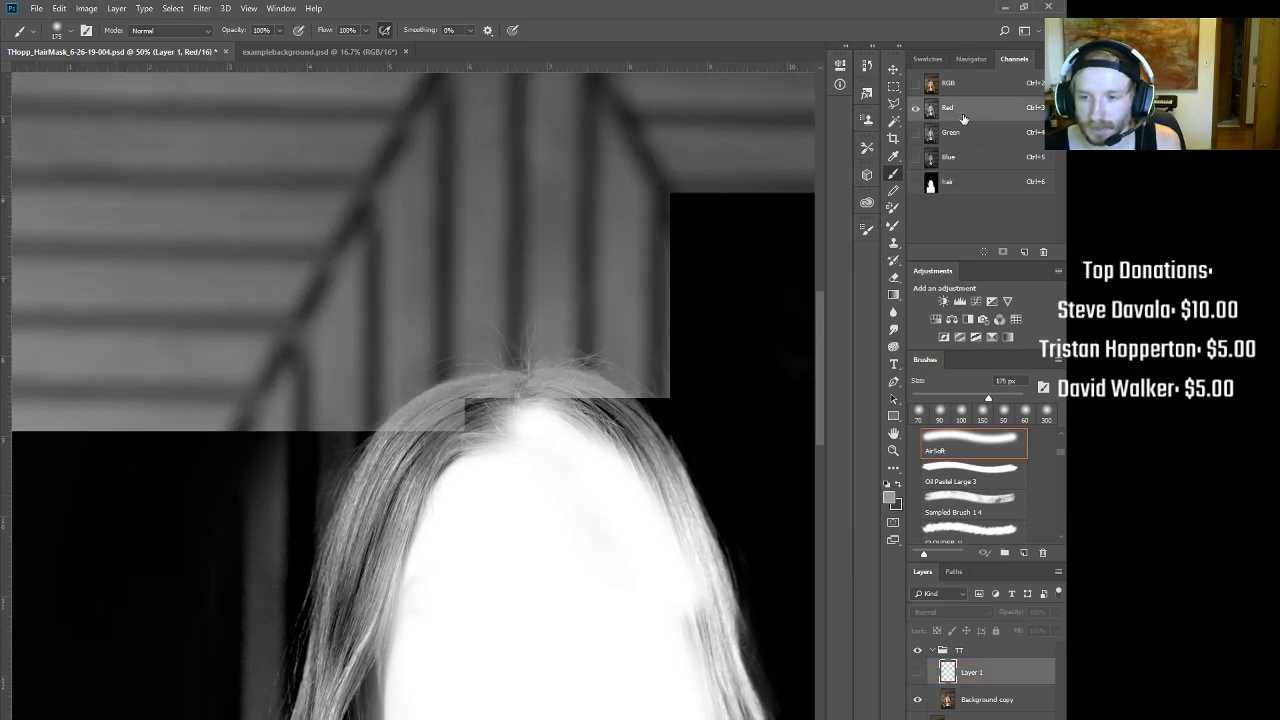
left_click(962, 131)
left_click(955, 159)
left_click(957, 182)
left_click(963, 90)
left_click(966, 131)
left_click(961, 112)
left_click(959, 138)
left_click(957, 157)
left_click(960, 131)
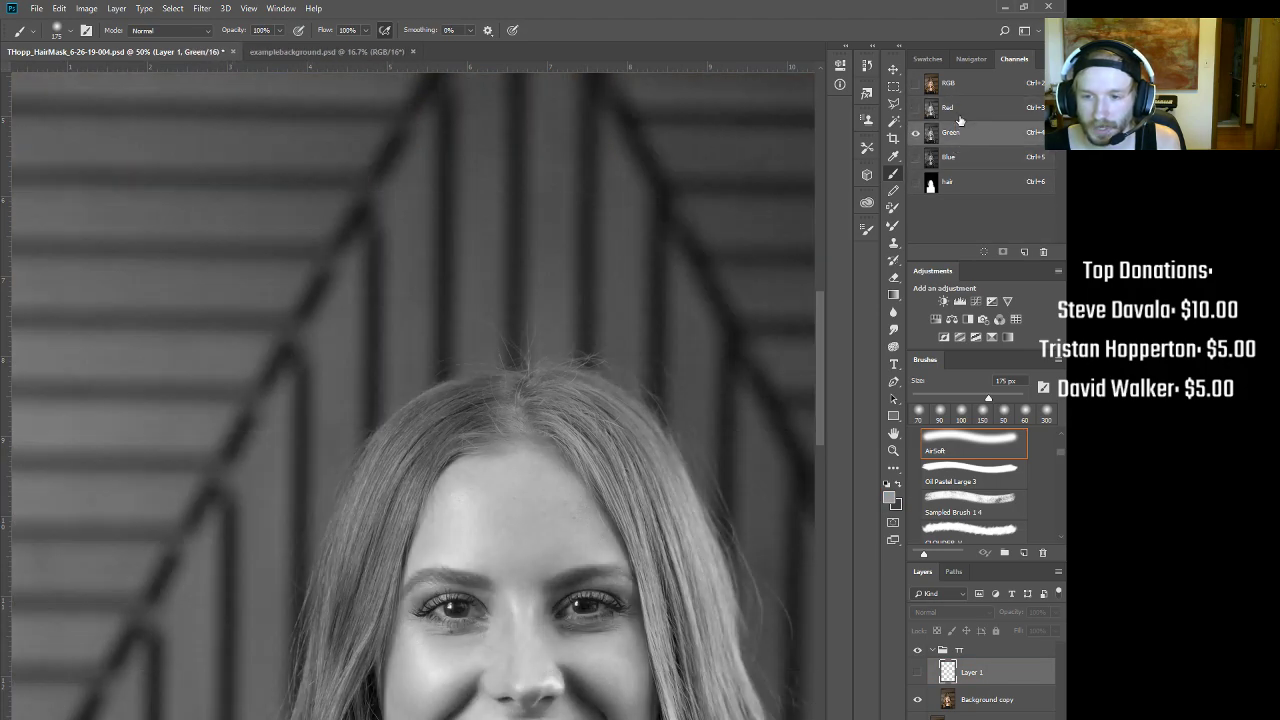
left_click(961, 111)
left_click(960, 139)
left_click(956, 161)
left_click(961, 132)
left_click(961, 107)
left_click(964, 83)
left_click(961, 107)
left_click(958, 133)
left_click(958, 158)
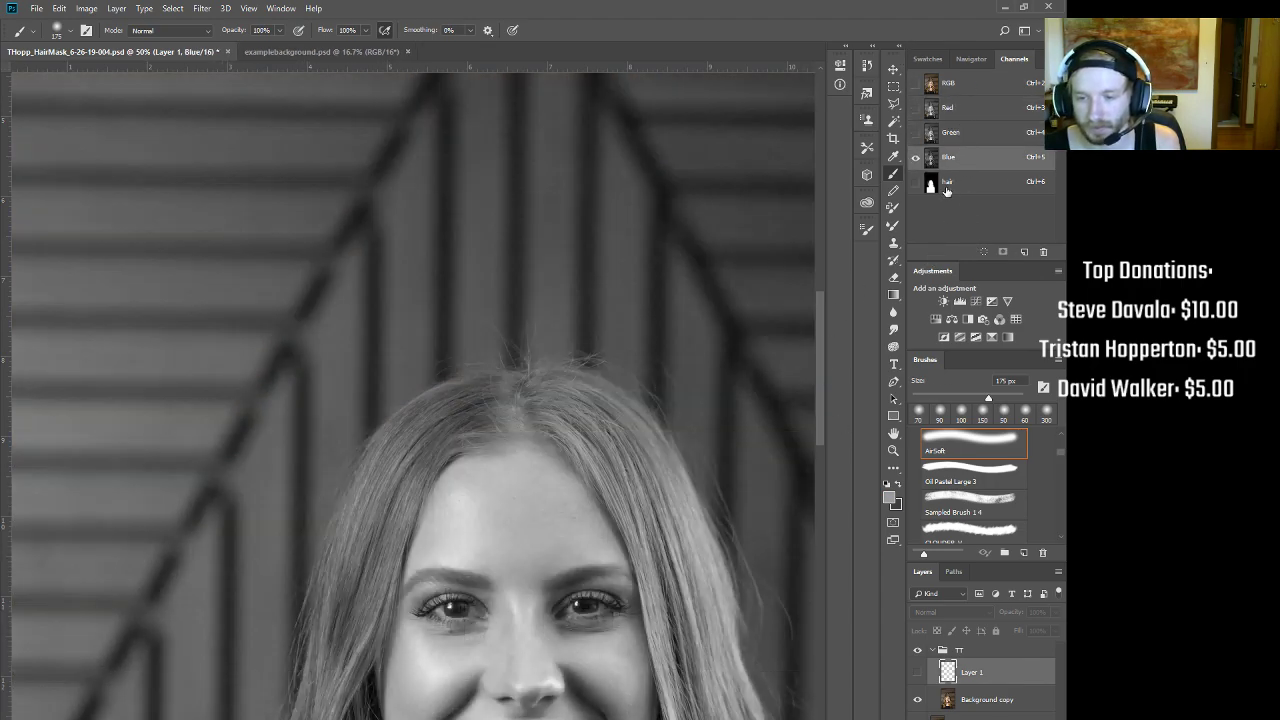
left_click(944, 191)
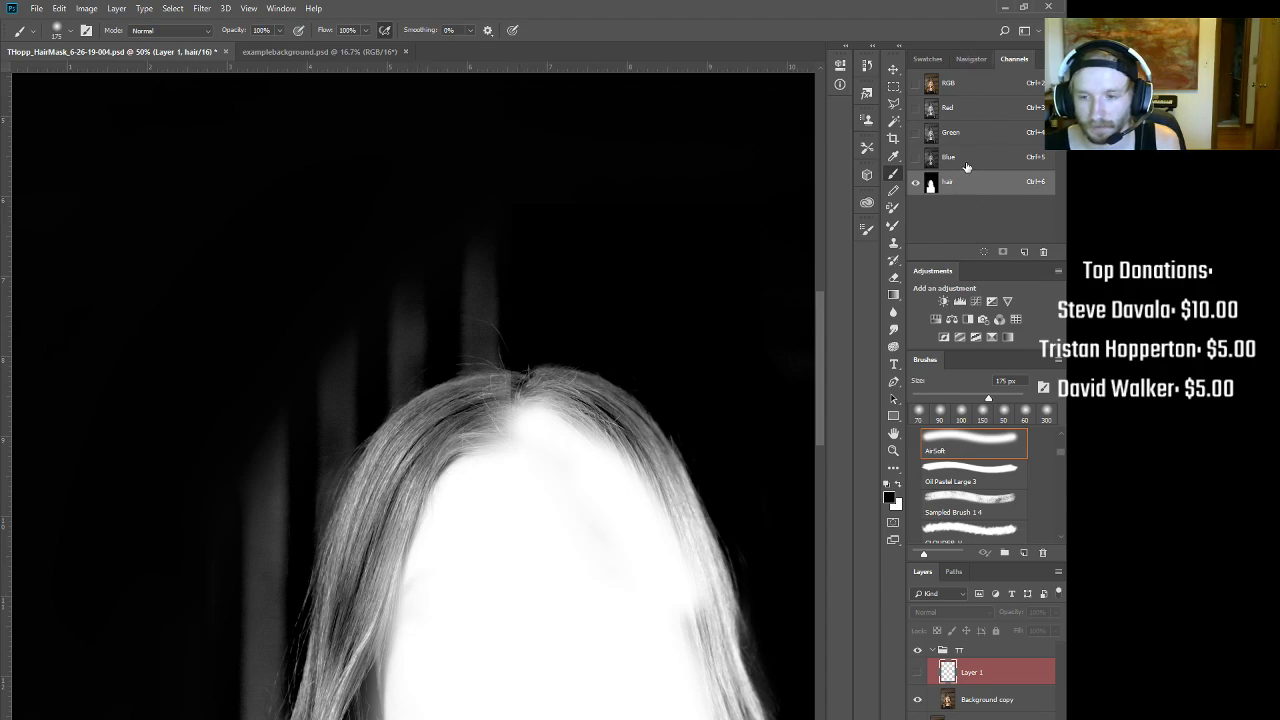
left_click(967, 160)
left_click(968, 134)
left_click(973, 88)
left_click(971, 132)
left_click(968, 162)
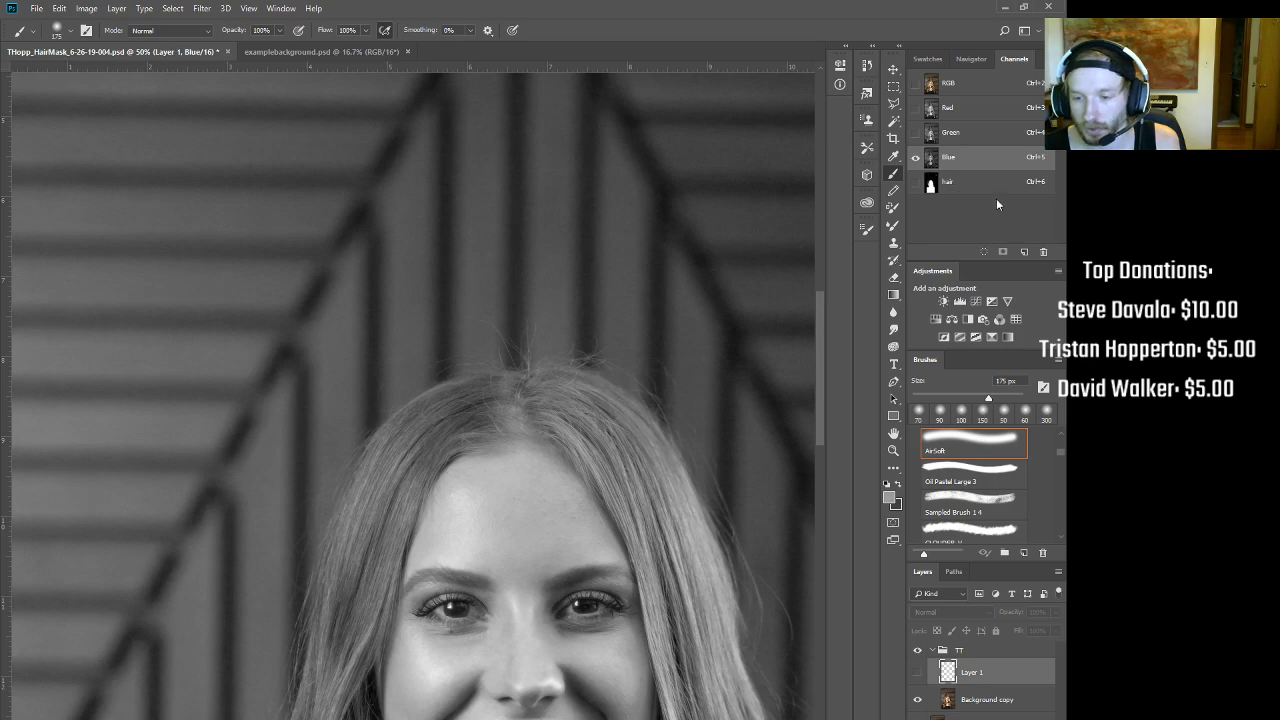
left_click(955, 184)
key("bracketleft")
key("bracketright")
key("bracketright")
Step: Paint black over the grey strand above the head and the faint streak, brush at 150 px
mouse_move(500, 271)
left_mouse_down()
mouse_move(436, 307)
mouse_move(485, 297)
mouse_move(472, 323)
mouse_move(505, 316)
mouse_move(389, 332)
mouse_move(259, 418)
mouse_move(355, 369)
mouse_move(238, 511)
mouse_move(283, 448)
mouse_move(252, 572)
mouse_move(272, 549)
mouse_move(234, 663)
left_mouse_up()
left_click_drag(312, 436, 400, 354)
key("bracketleft")
key("bracketleft")
key("bracketleft")
mouse_move(411, 404)
left_mouse_down()
mouse_move(589, 229)
mouse_move(584, 98)
left_mouse_up()
key("bracketright")
key("bracketright")
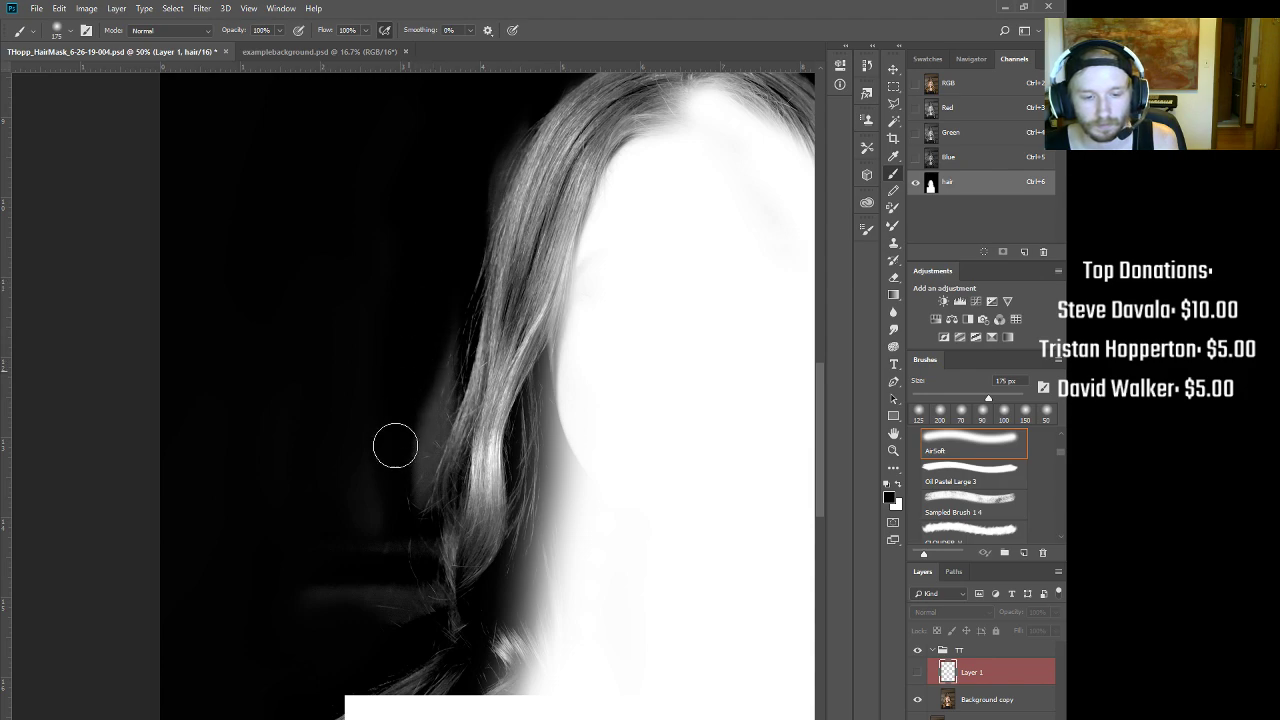
mouse_move(418, 345)
left_mouse_down()
mouse_move(401, 453)
mouse_move(431, 303)
left_mouse_up()
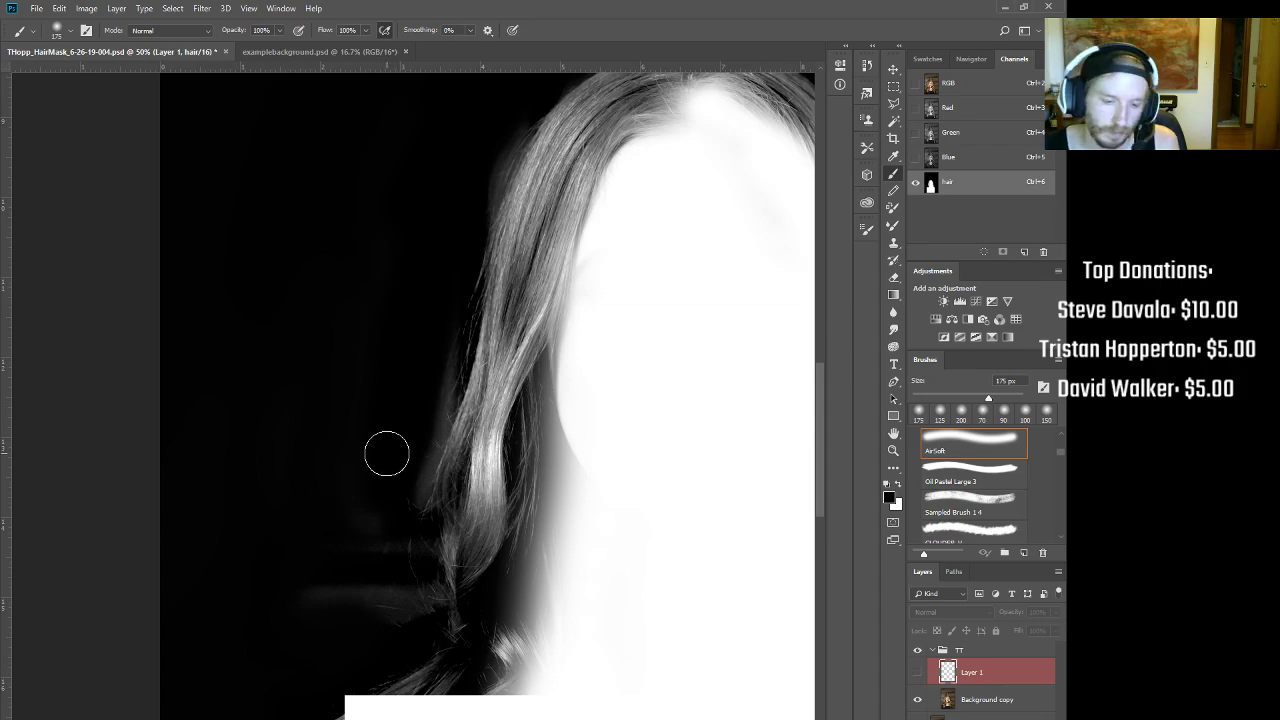
key("ctrl+2")
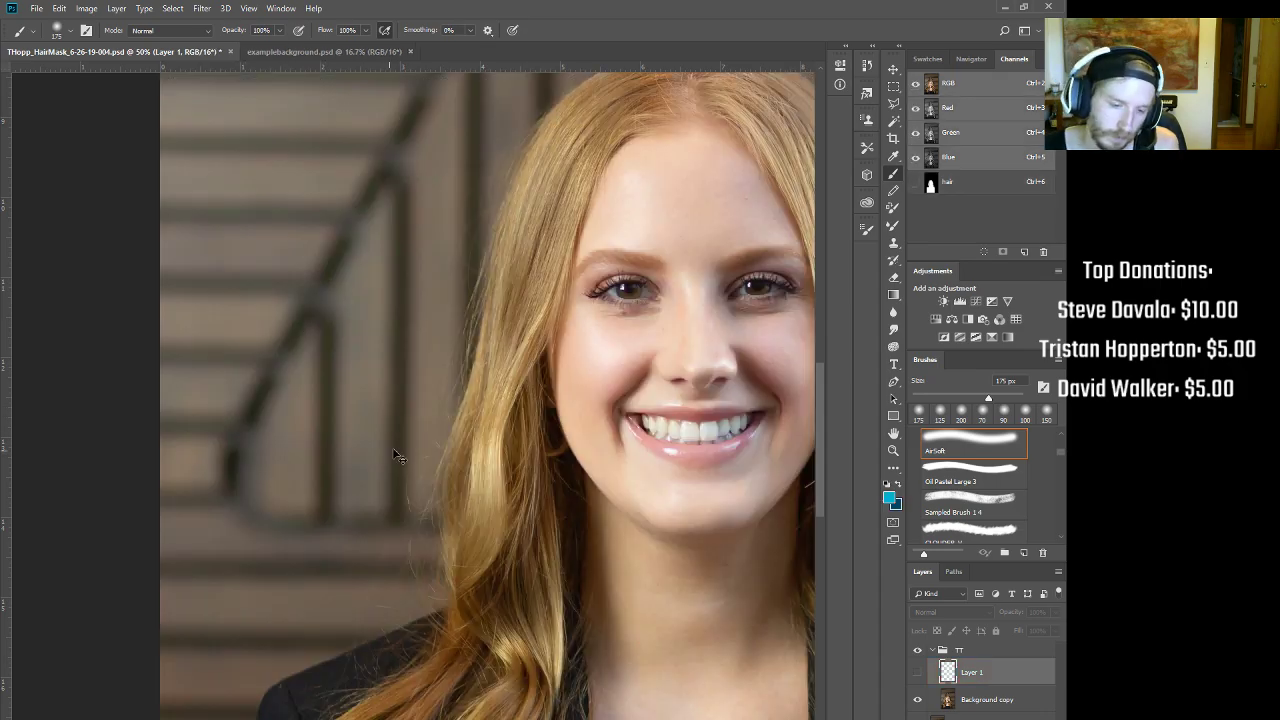
Step: In the hair channel, paint the haze along the left and lower hair edge black at 125–150 px
left_click(948, 193)
key("bracketleft")
key("bracketleft")
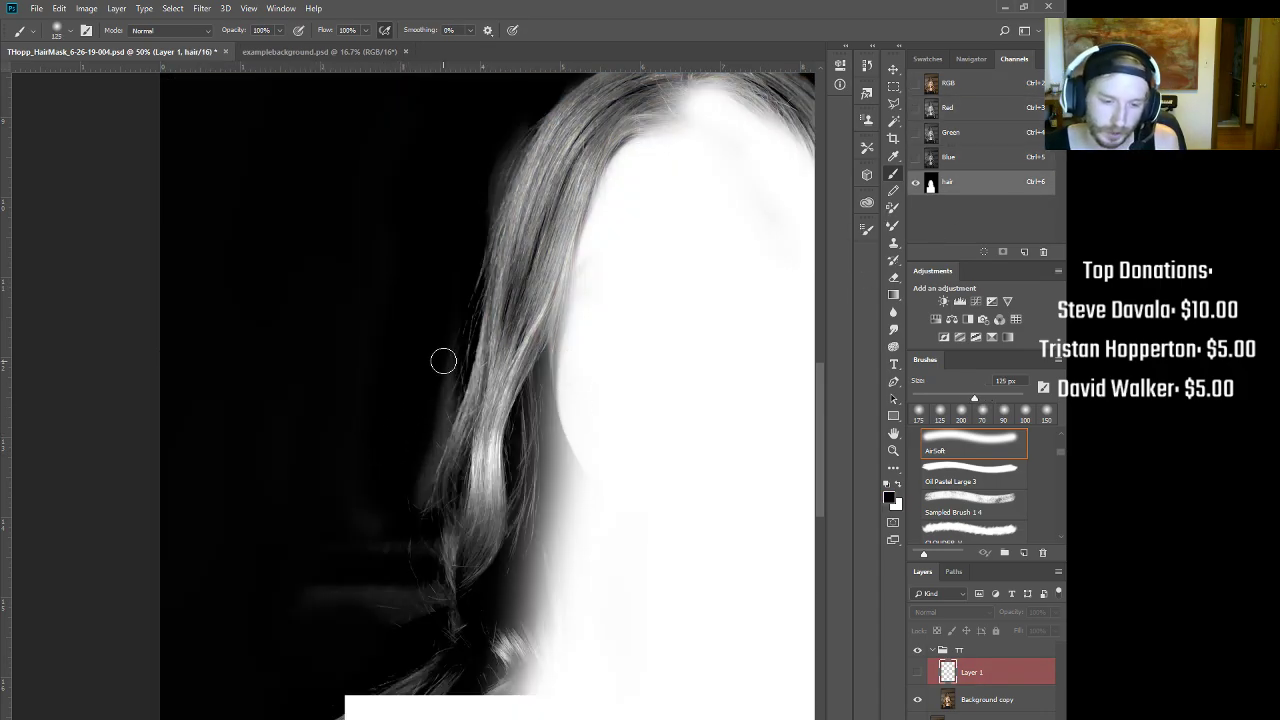
left_click_drag(443, 350, 419, 429)
left_click_drag(447, 368, 447, 334)
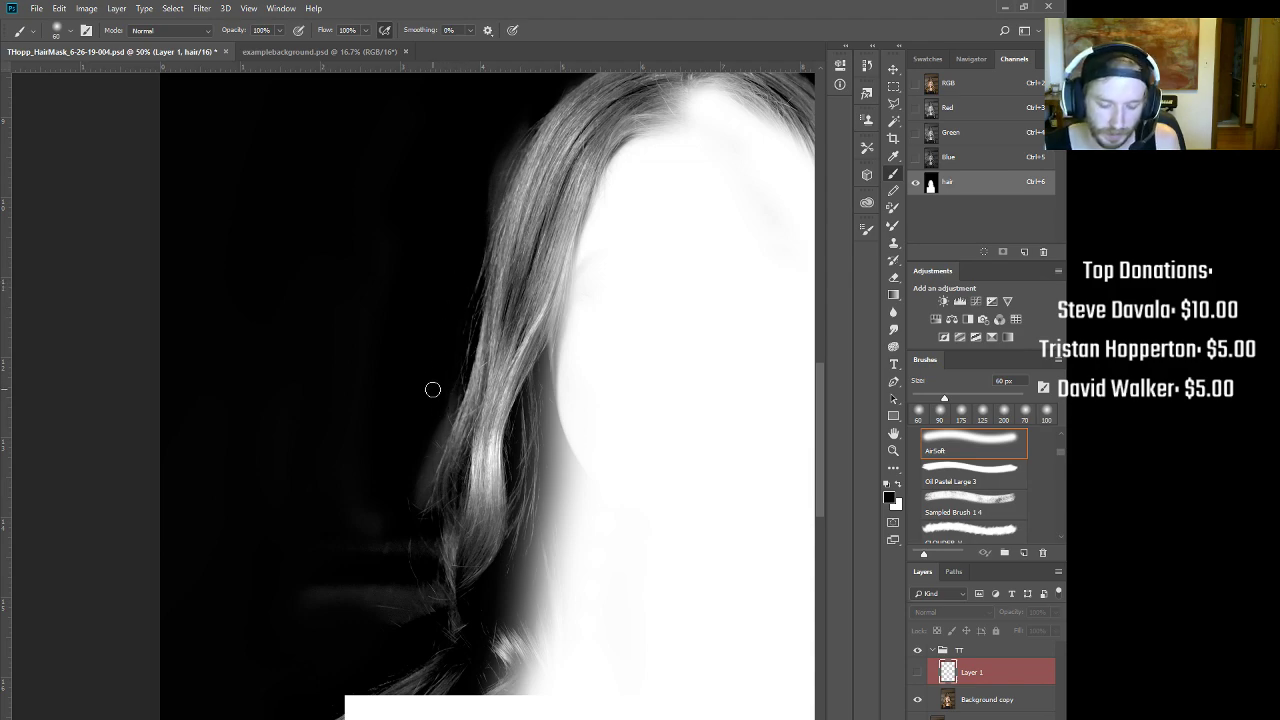
left_click_drag(443, 381, 406, 492)
left_click_drag(440, 405, 419, 467)
key("bracketright")
key("bracketright")
mouse_move(383, 524)
left_mouse_down()
mouse_move(374, 599)
mouse_move(376, 578)
mouse_move(394, 595)
mouse_move(322, 593)
mouse_move(329, 563)
left_mouse_up()
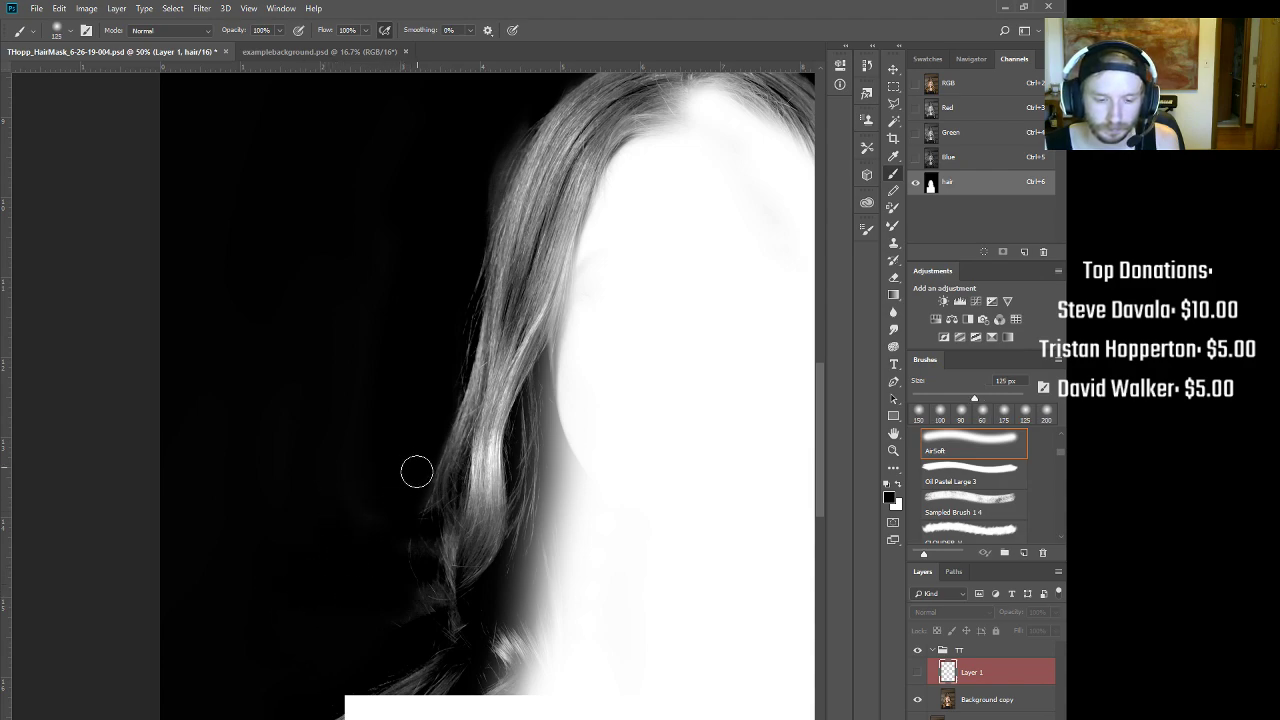
key("bracketright")
key("ctrl+2")
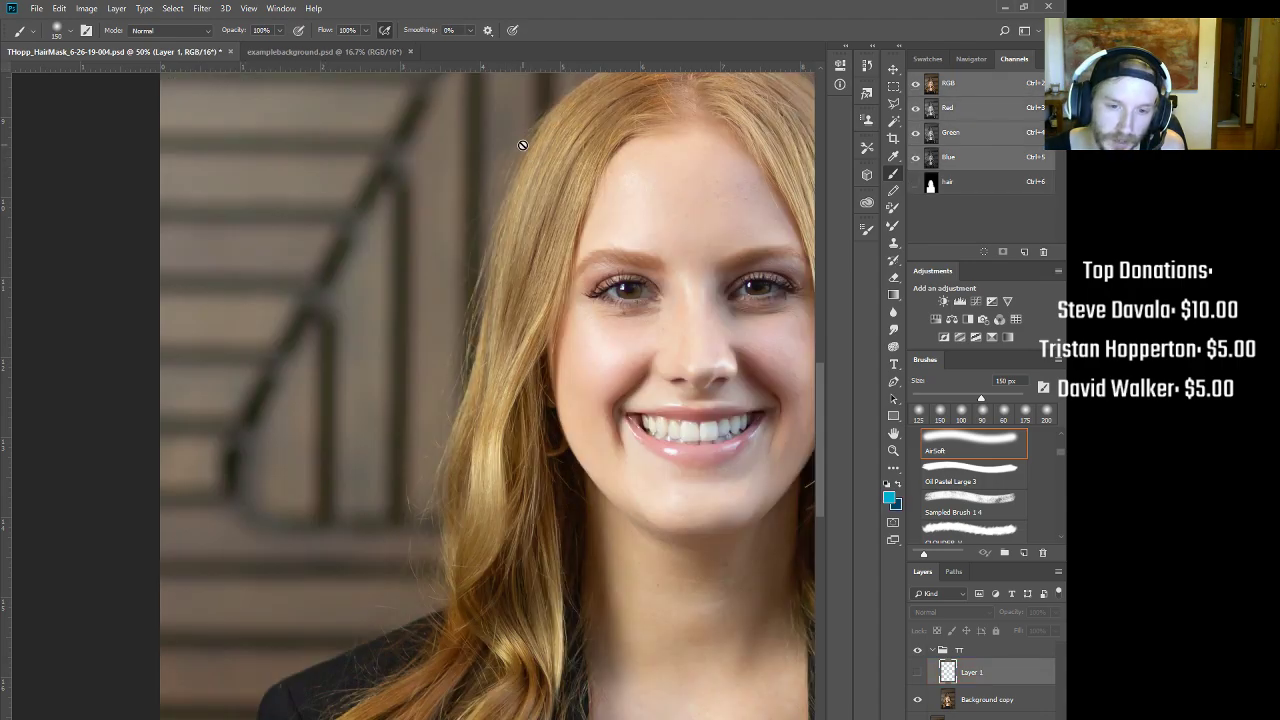
left_click(915, 184)
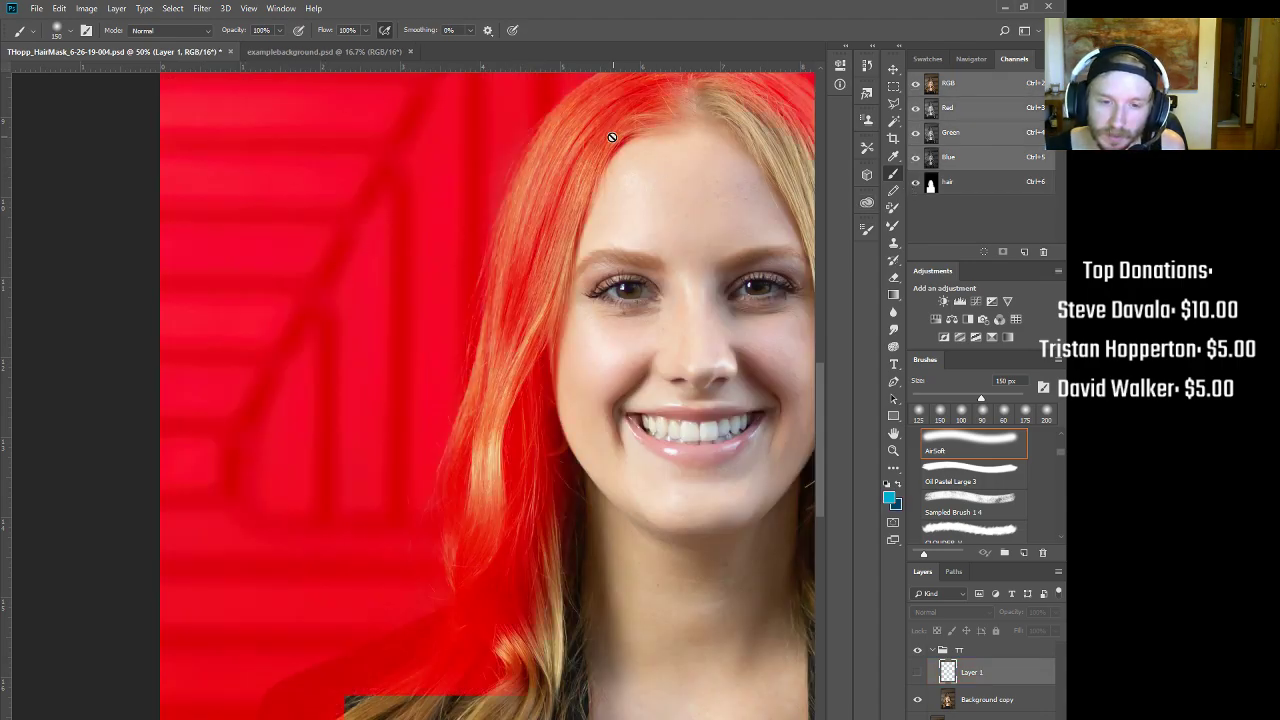
left_click_drag(538, 149, 640, 140)
left_click_drag(740, 100, 697, 246)
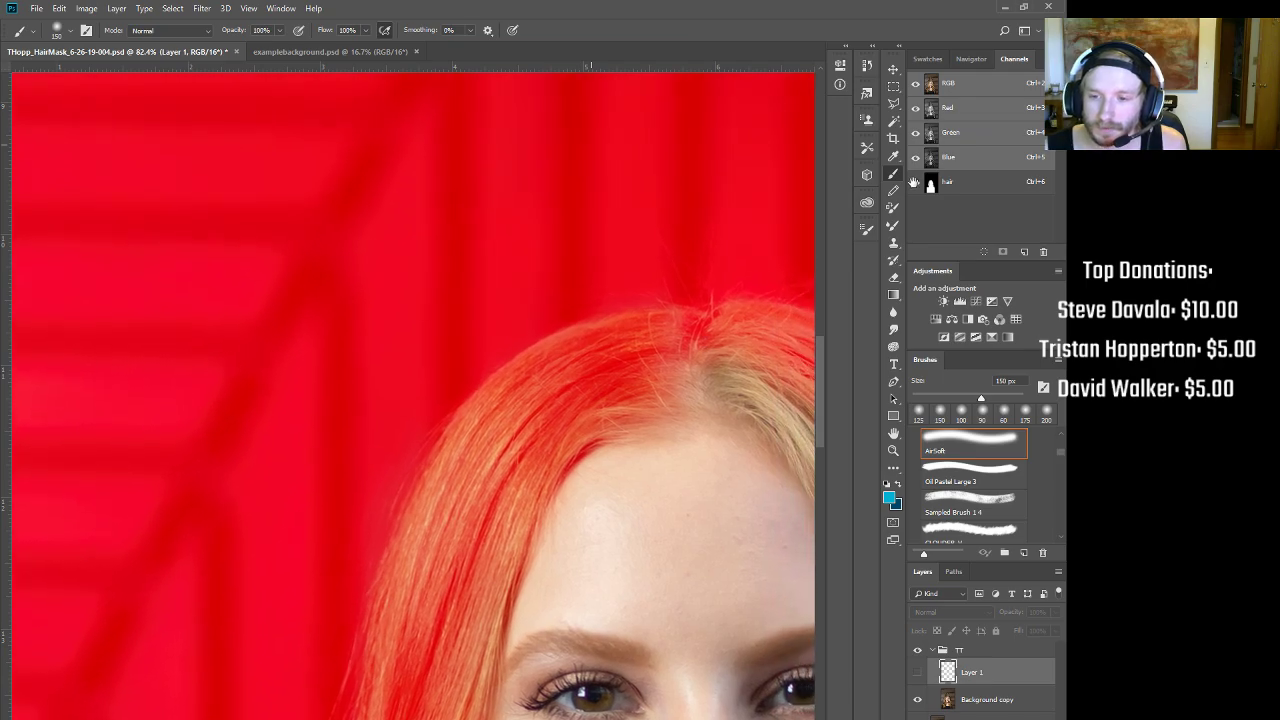
left_click(916, 184)
left_click(972, 186)
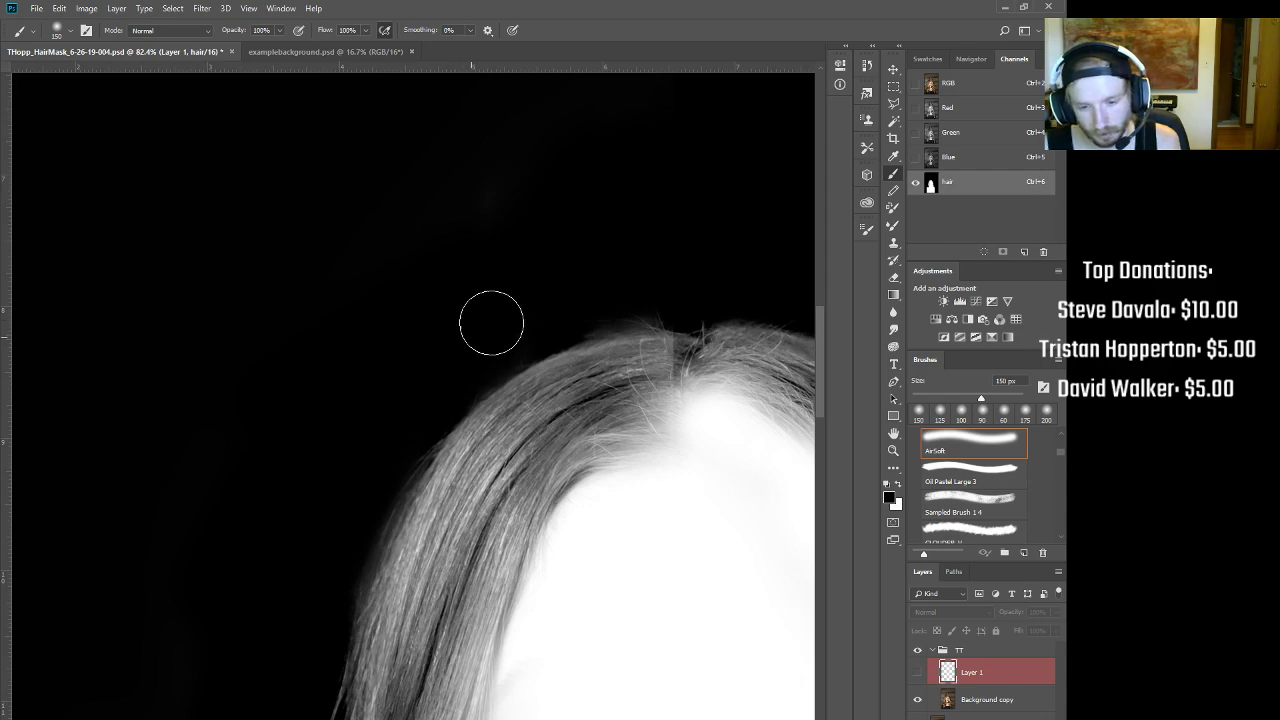
left_click_drag(634, 337, 560, 345)
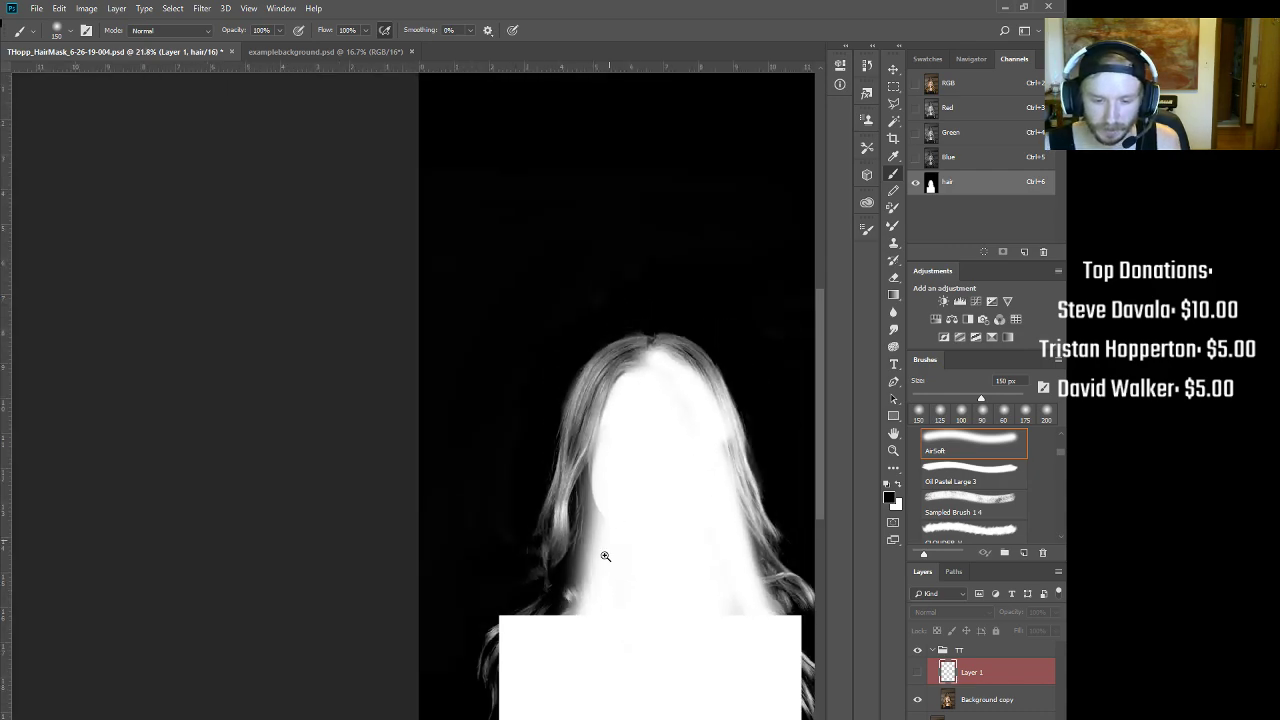
left_click_drag(560, 608, 603, 574)
left_click_drag(725, 517, 418, 601)
mouse_move(564, 533)
left_mouse_down()
mouse_move(554, 407)
mouse_move(548, 418)
left_mouse_up()
Step: Apply Curves to the hair channel with the white point moved to input 103
key("ctrl+m")
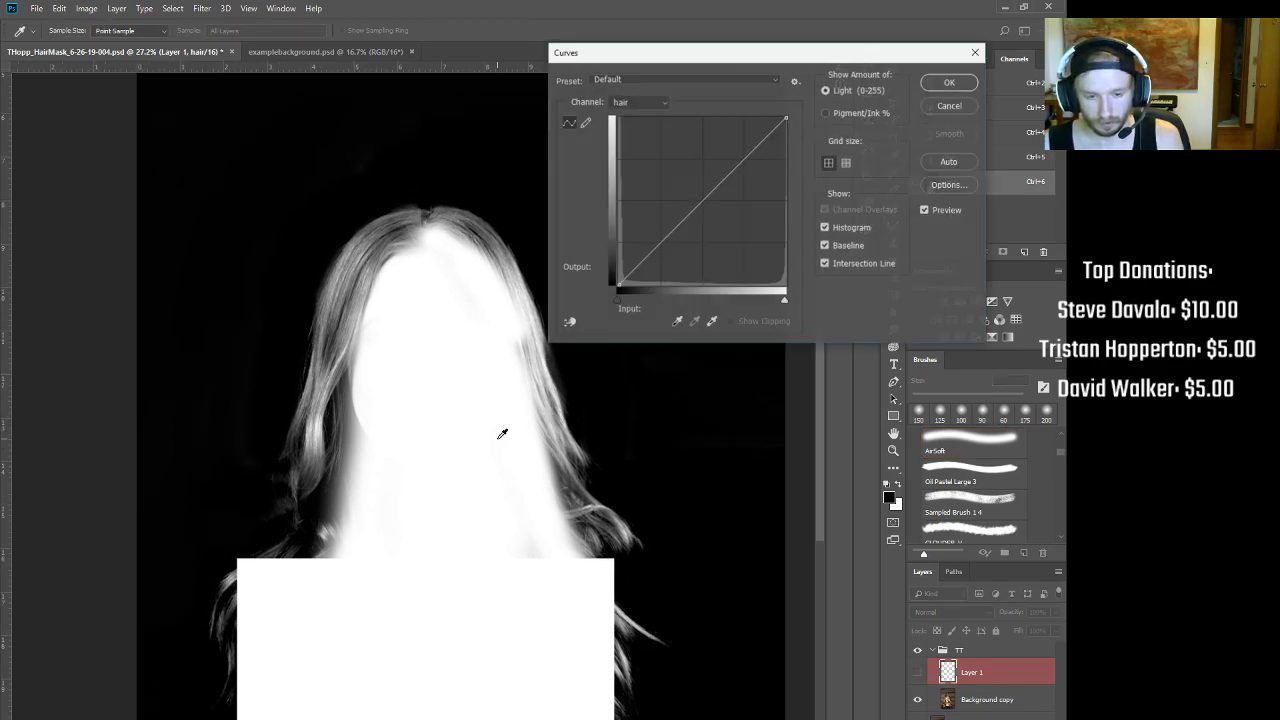
left_click_drag(669, 69, 615, 325)
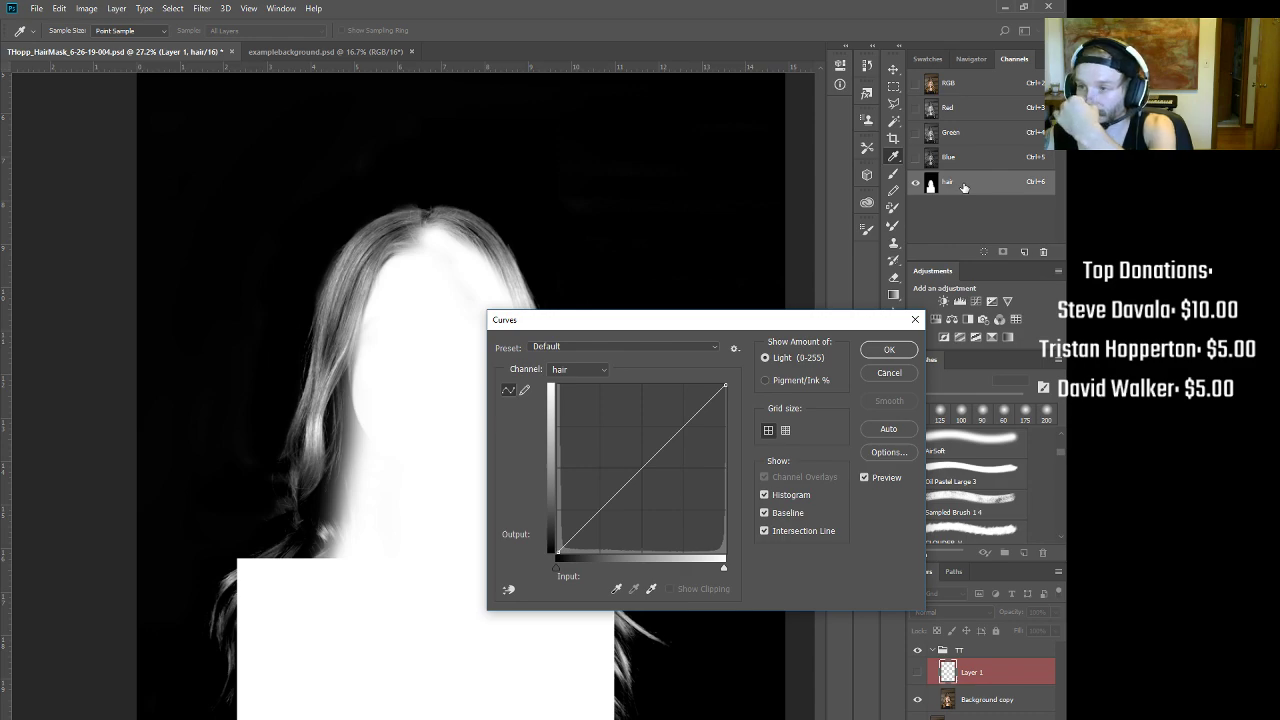
left_click_drag(732, 347, 606, 348)
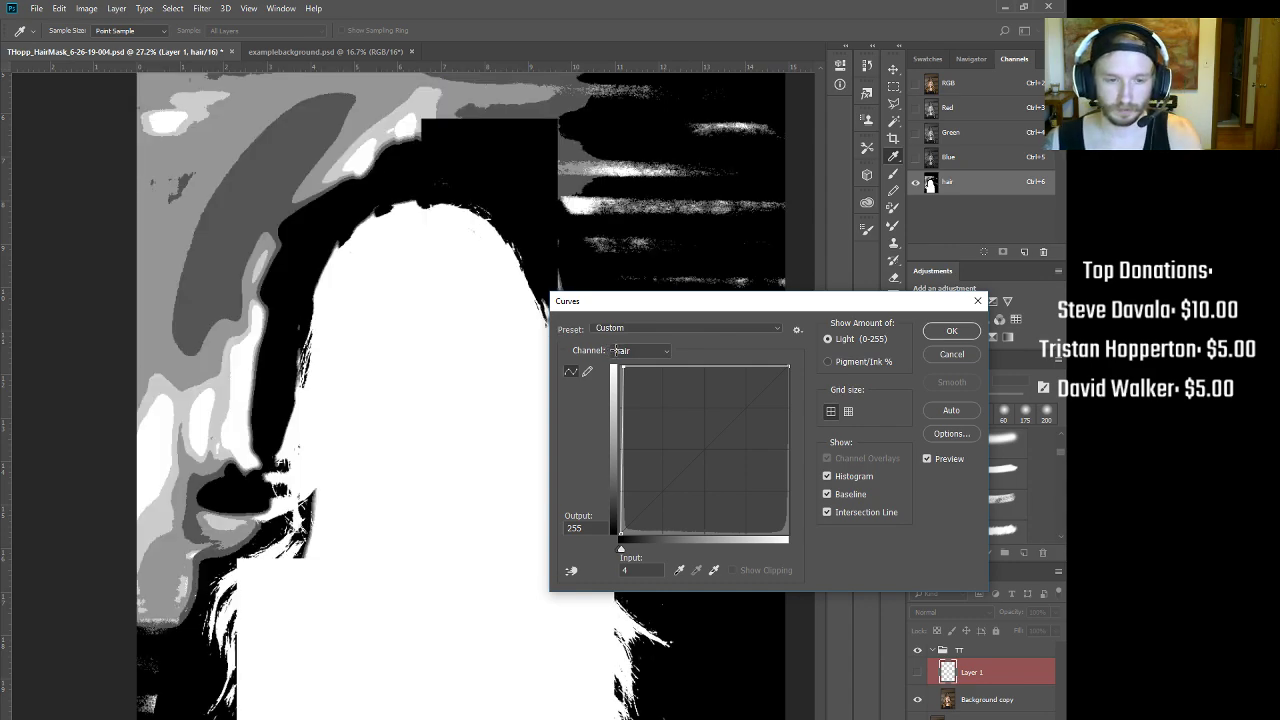
left_click_drag(618, 344, 665, 313)
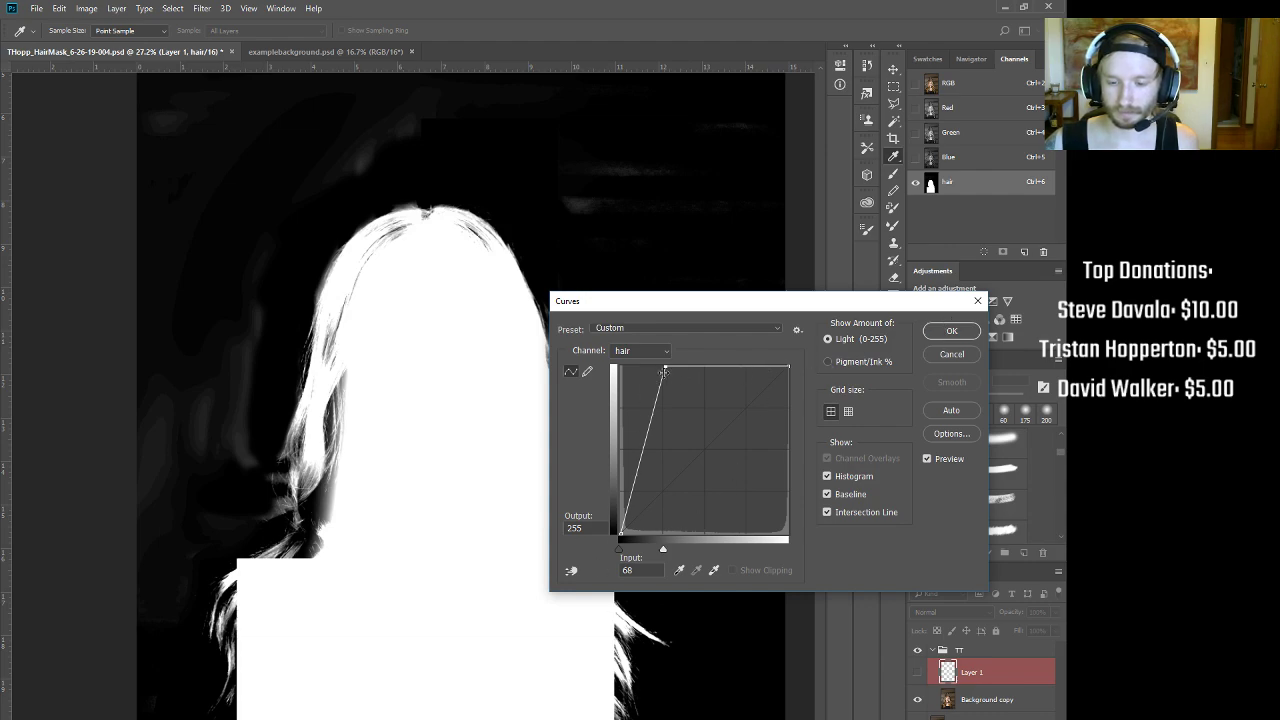
left_click_drag(665, 369, 687, 368)
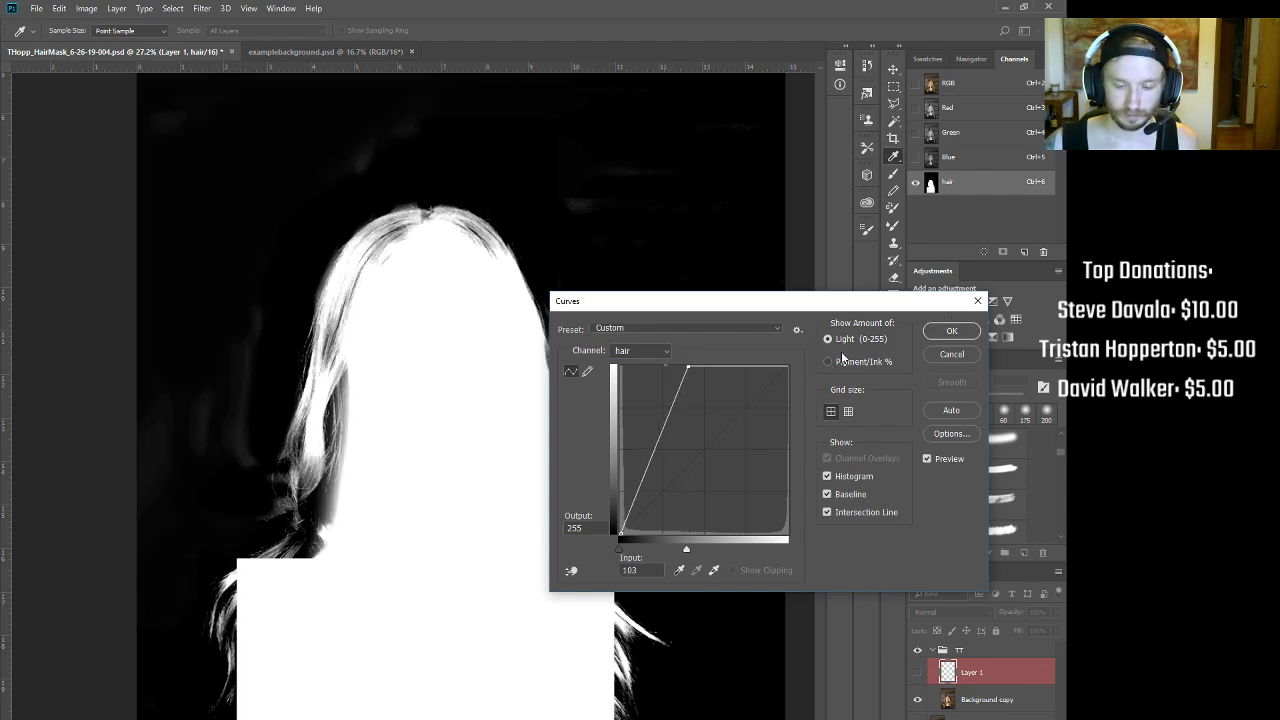
left_click(951, 331)
key("b")
left_click_drag(616, 238, 583, 264)
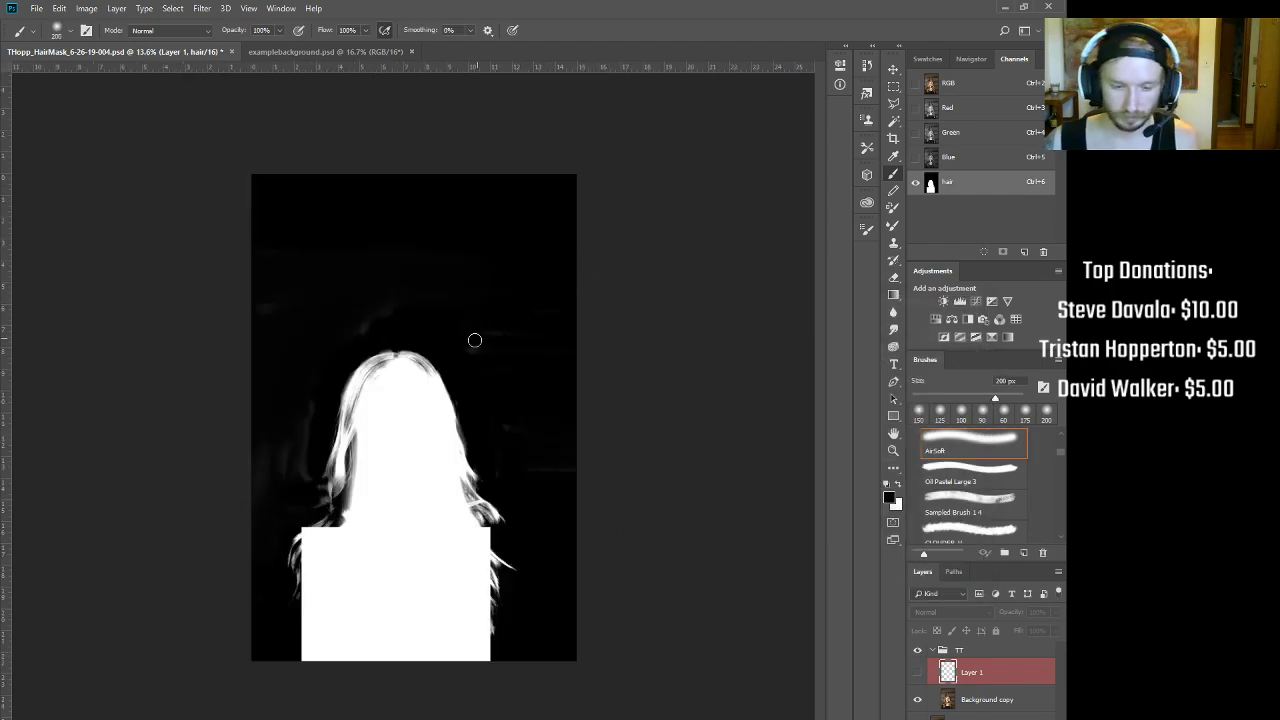
Step: Paint the grey background black around the figure with a brush enlarged to about 1000 px
key("bracketright")
key("bracketright")
key("bracketright")
key("bracketright")
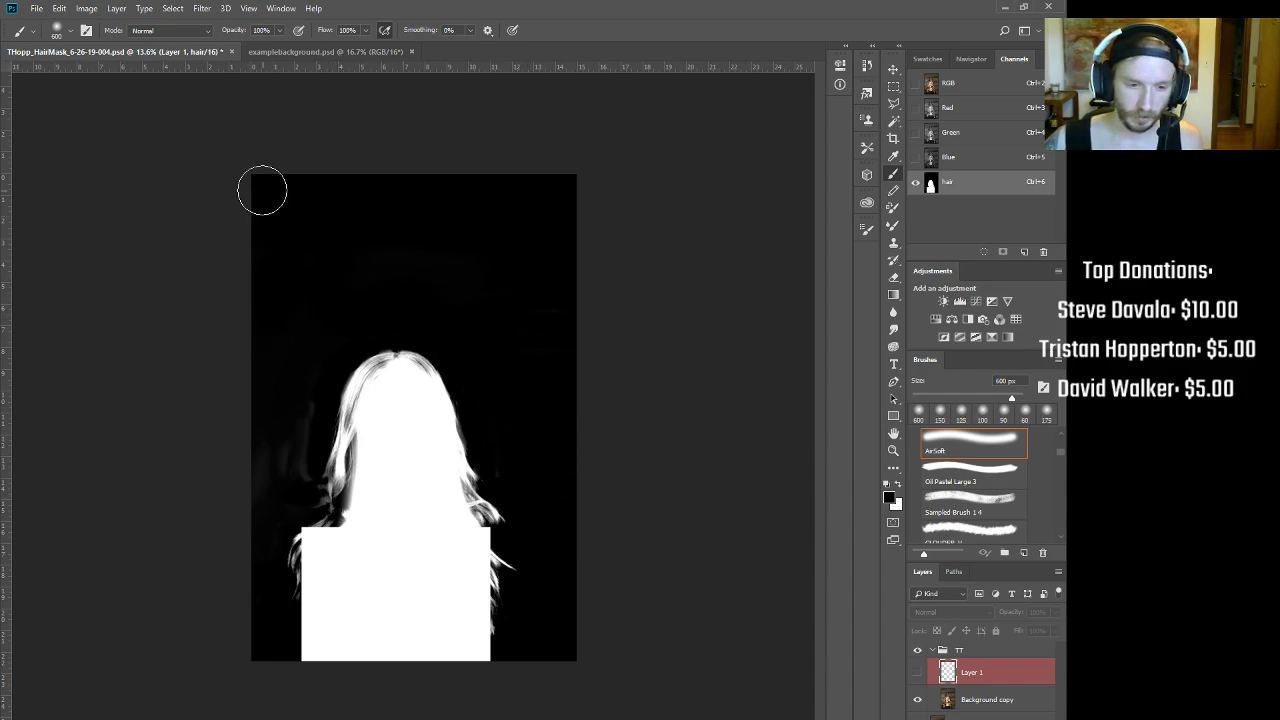
mouse_move(365, 208)
left_mouse_down()
mouse_move(261, 315)
mouse_move(282, 411)
left_mouse_up()
key("bracketleft")
key("bracketleft")
key("bracketleft")
key("bracketleft")
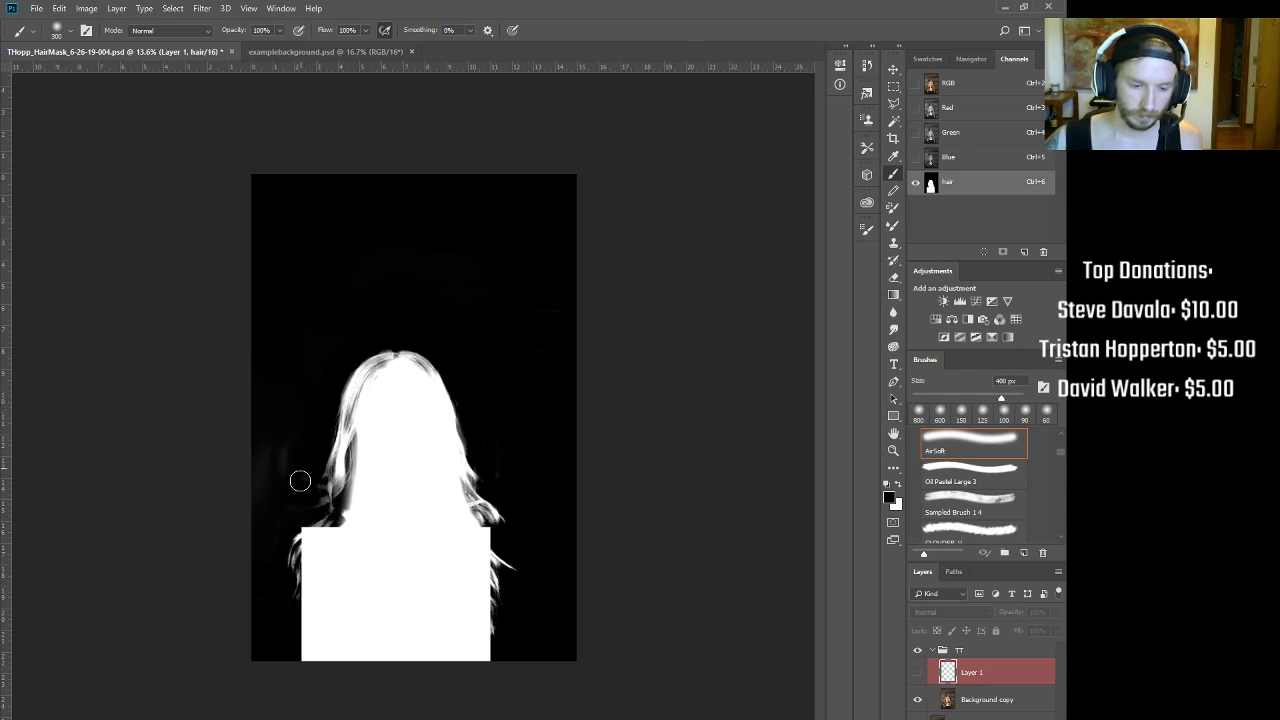
key("bracketright")
key("bracketright")
key("bracketright")
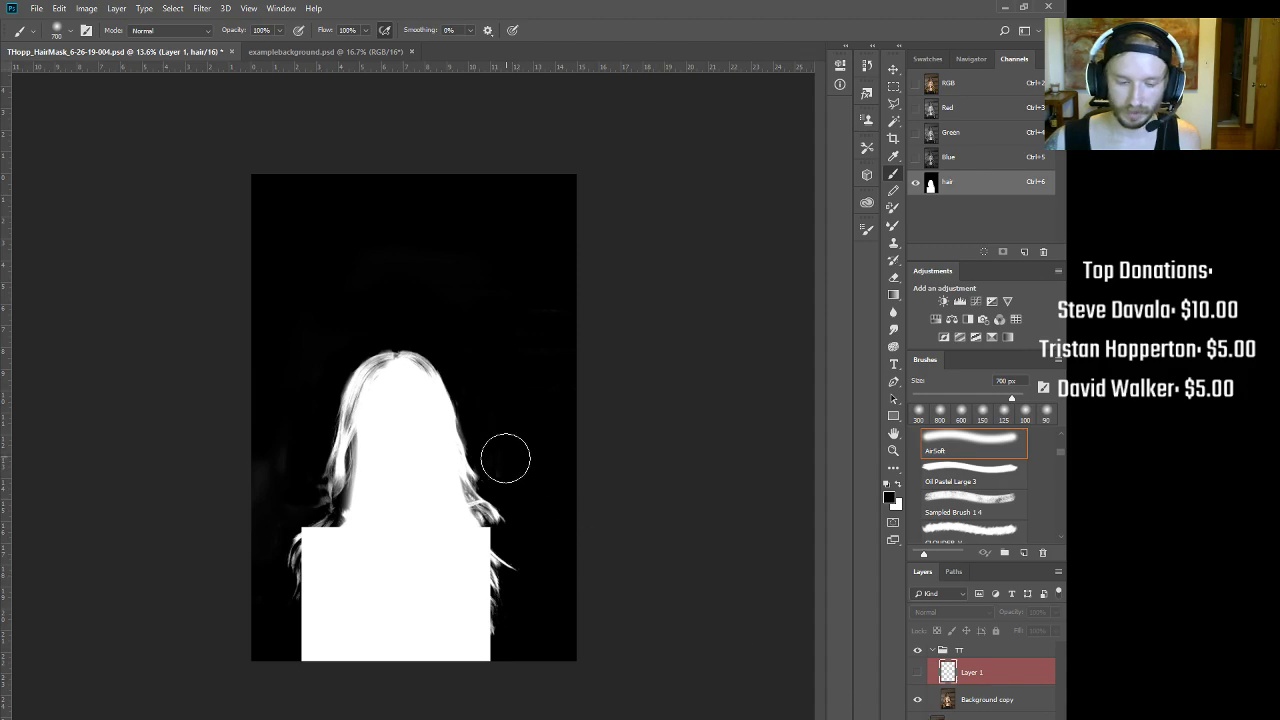
key("bracketleft")
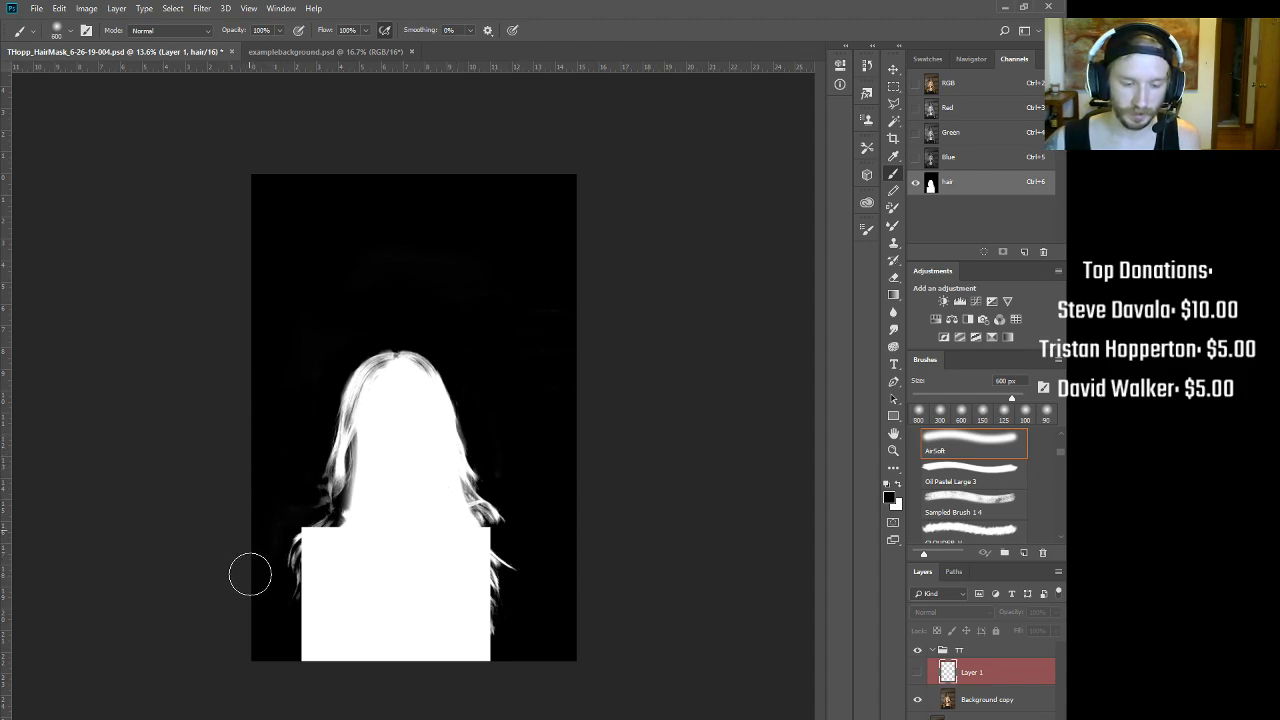
key("bracketright")
key("bracketright")
key("bracketright")
key("bracketright")
key("bracketright")
left_click_drag(473, 246, 544, 283)
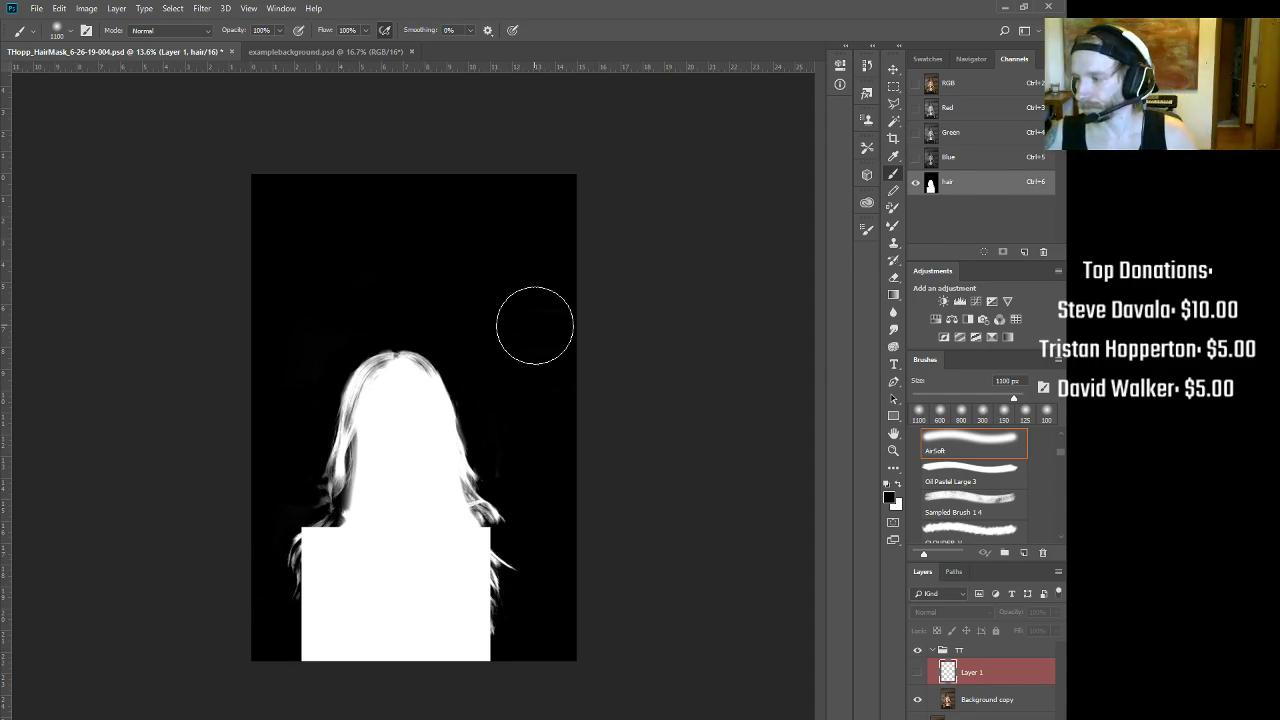
left_click_drag(379, 461, 416, 449)
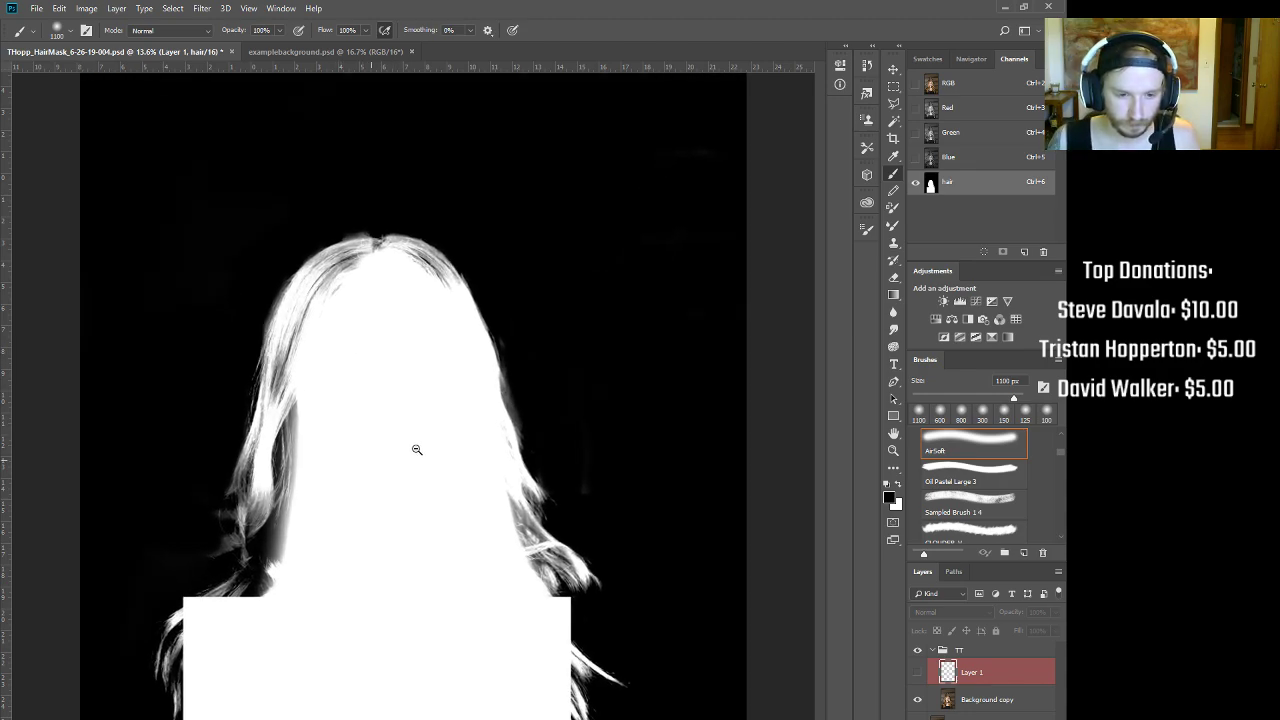
Step: Zoom in on the top of the hair and compare the hair channel with the colour photo
key("ctrl+2")
left_click_drag(343, 204, 492, 190)
left_click(972, 183)
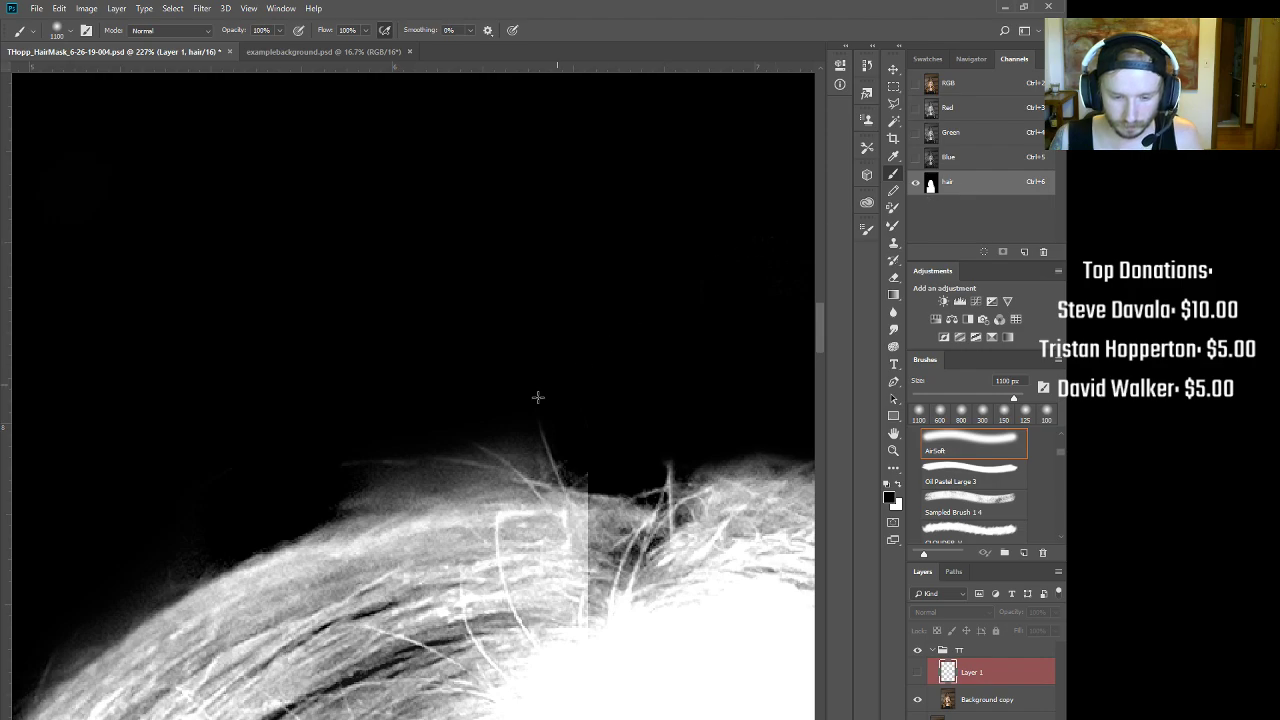
key("ctrl+2")
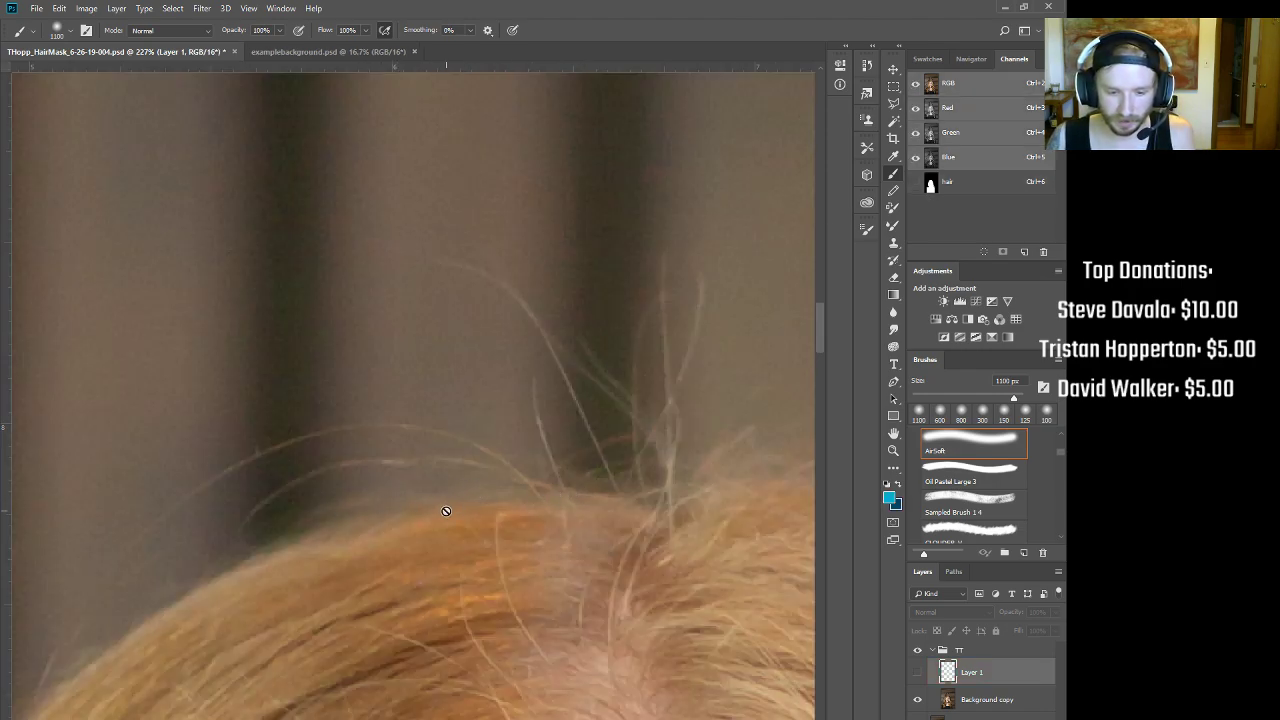
key("ctrl+6")
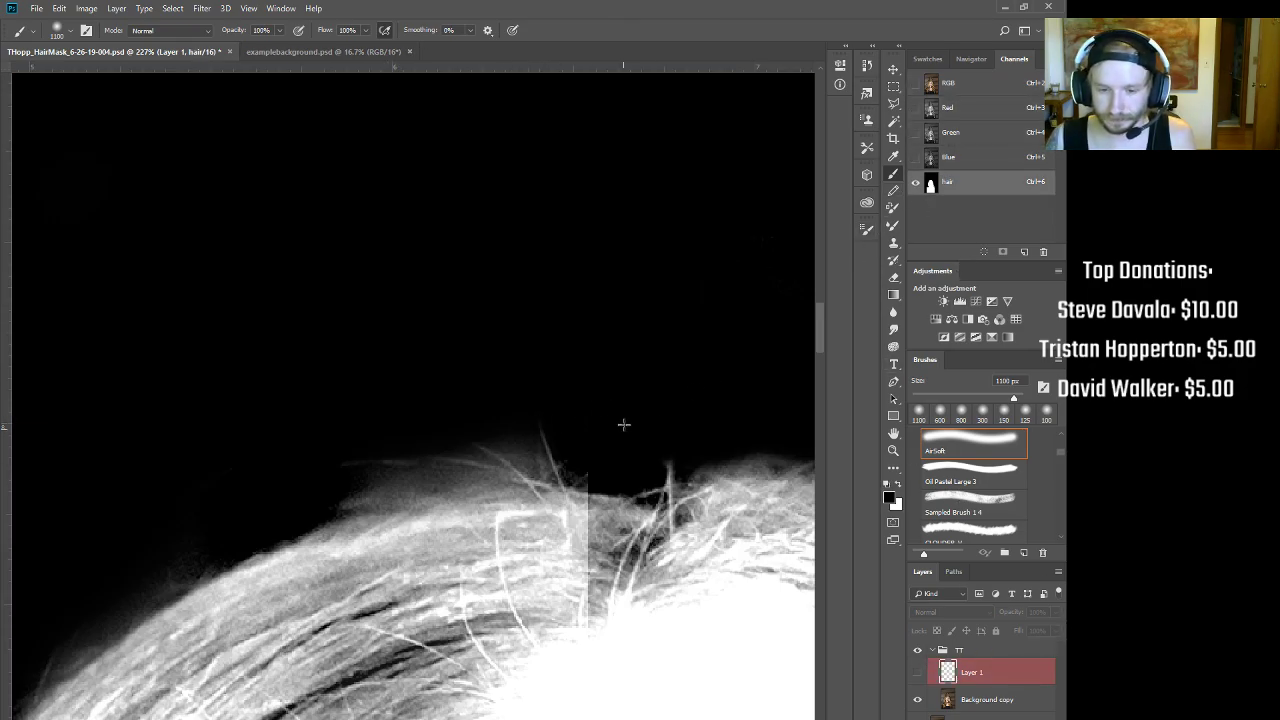
scroll(623, 426, "down", 3)
Step: Paint the grey fringe along the hair top and left edge black with a 60 px, 30% flow brush
key("bracketleft")
key("bracketleft")
key("bracketleft")
key("bracketleft")
key("bracketleft")
key("bracketleft")
key("bracketleft")
key("bracketleft")
key("bracketleft")
key("bracketleft")
key("bracketleft")
key("bracketleft")
key("bracketleft")
key("bracketleft")
key("bracketleft")
key("bracketleft")
key("bracketleft")
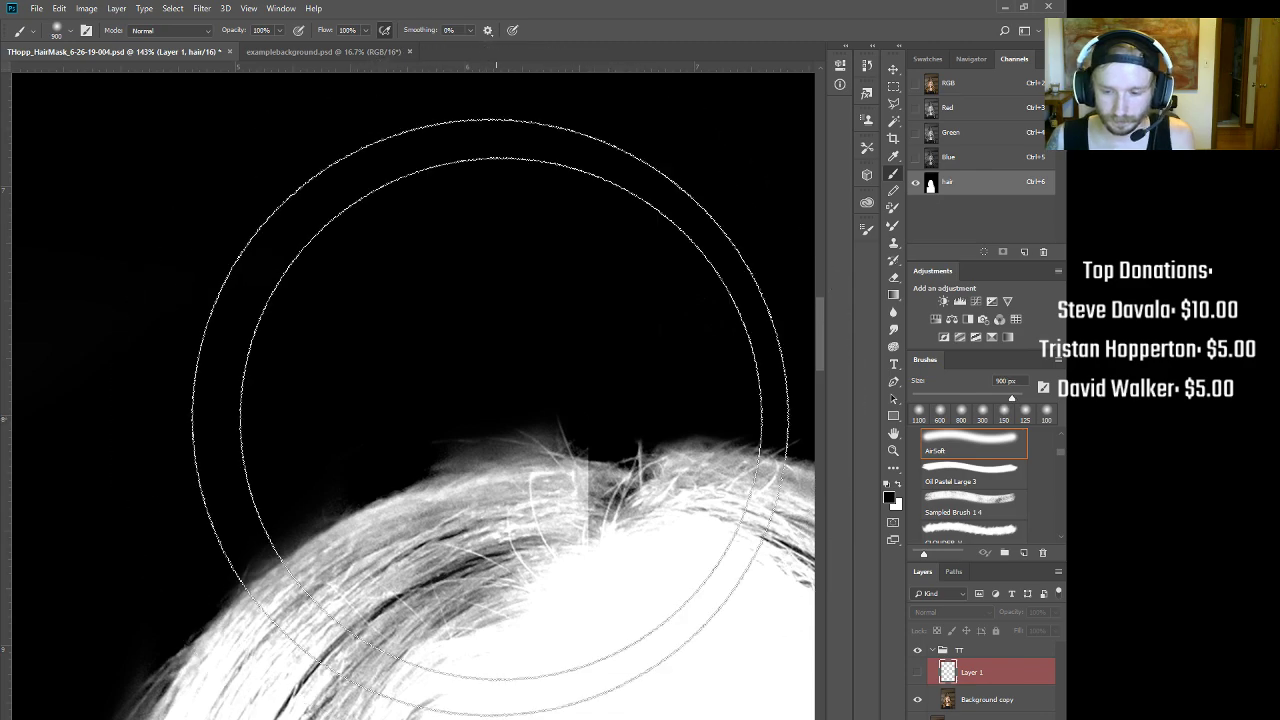
key("bracketleft")
key("3")
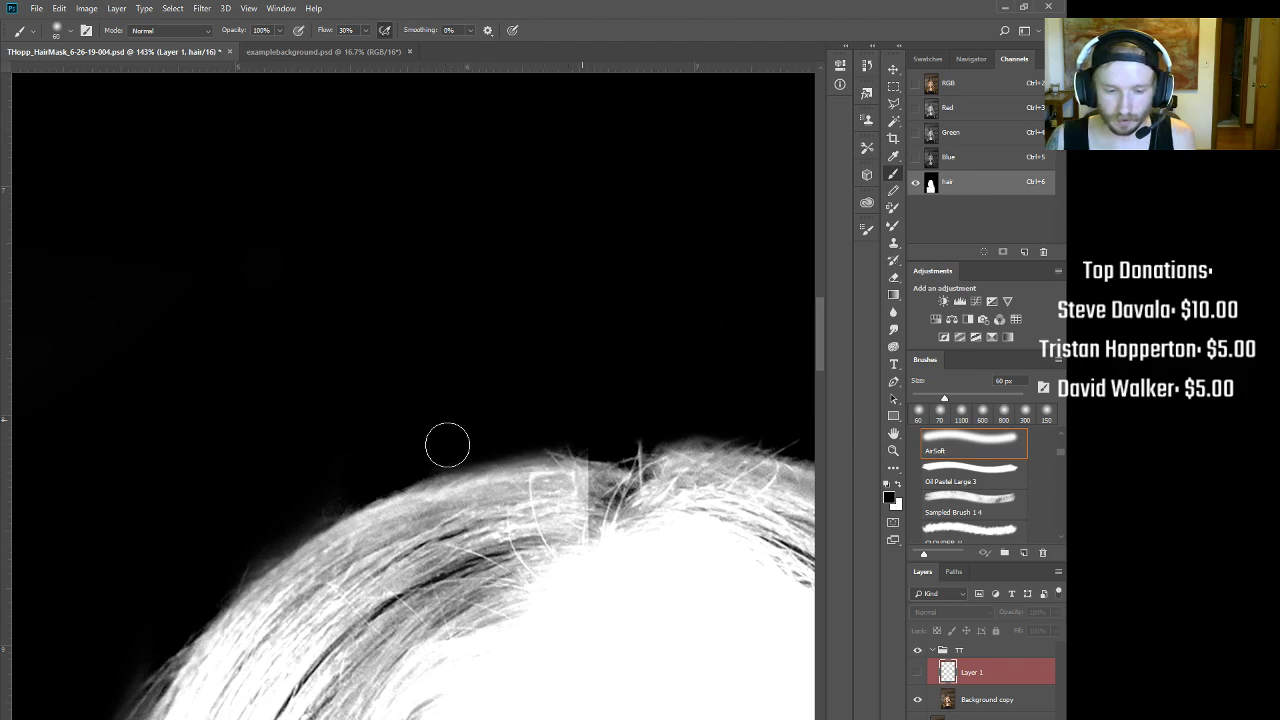
left_click_drag(463, 443, 577, 431)
mouse_move(333, 481)
left_mouse_down()
mouse_move(235, 551)
mouse_move(241, 565)
mouse_move(211, 587)
mouse_move(261, 553)
mouse_move(249, 561)
left_mouse_up()
left_click_drag(321, 510, 250, 520)
left_click_drag(309, 600, 495, 445)
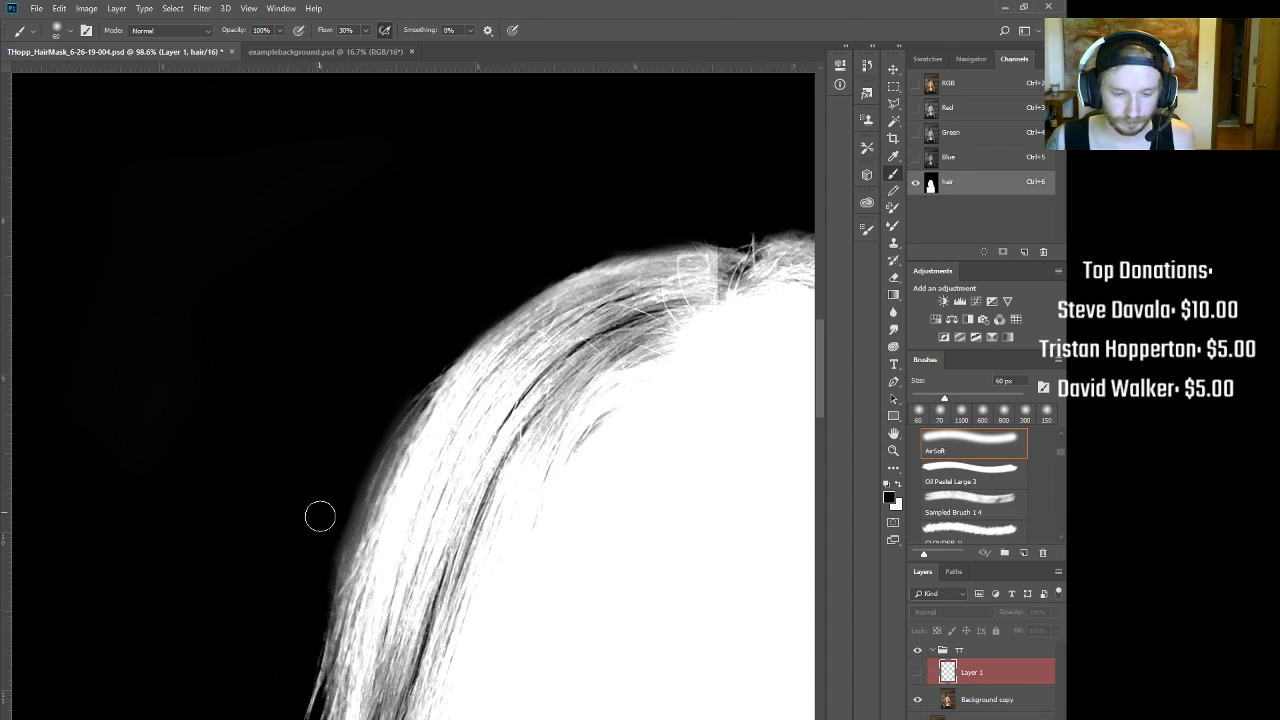
left_click_drag(383, 406, 340, 410)
left_click_drag(415, 552, 436, 409)
left_click_drag(377, 476, 433, 432)
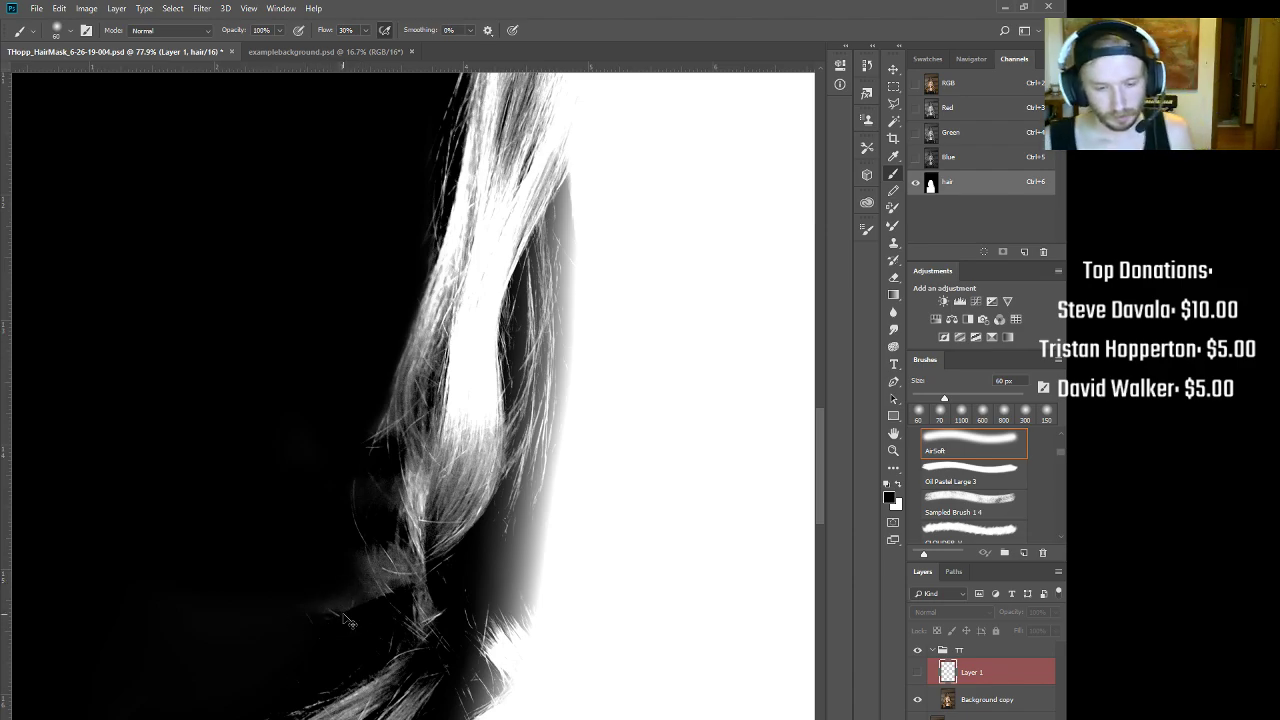
key("ctrl+2")
key("ctrl+0")
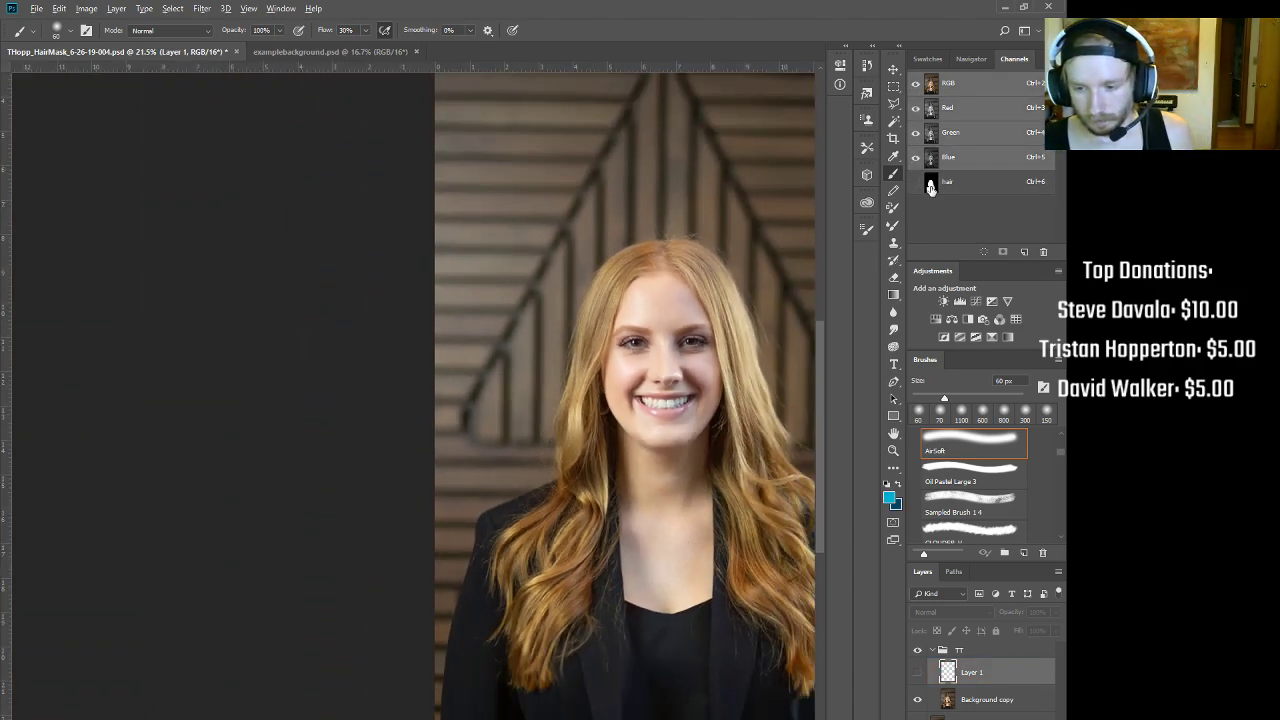
Step: Load the hair mask as a selection and zoom around the hairline to inspect its fit
left_click(930, 189)
key("ctrl+2")
left_click(930, 189, "ctrl")
left_click_drag(653, 387, 683, 370)
left_click_drag(697, 214, 552, 388)
left_click_drag(613, 317, 665, 297)
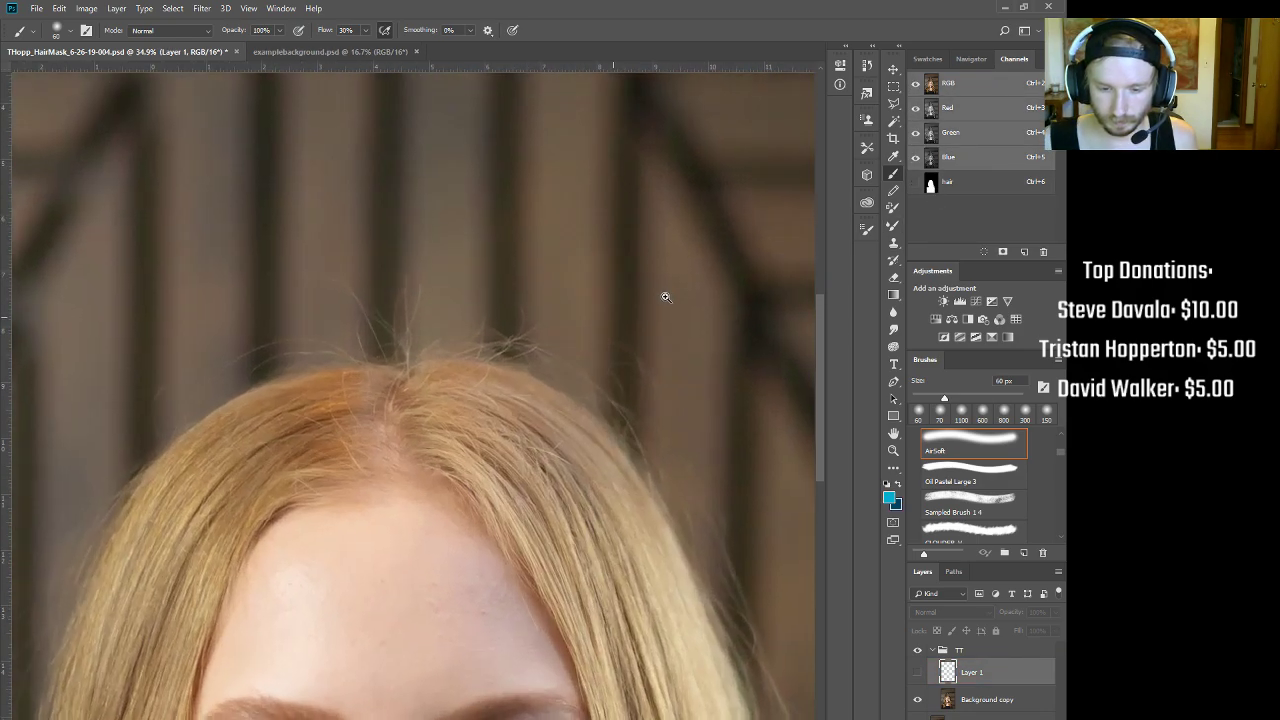
left_click_drag(661, 447, 583, 280)
left_click_drag(408, 158, 435, 136)
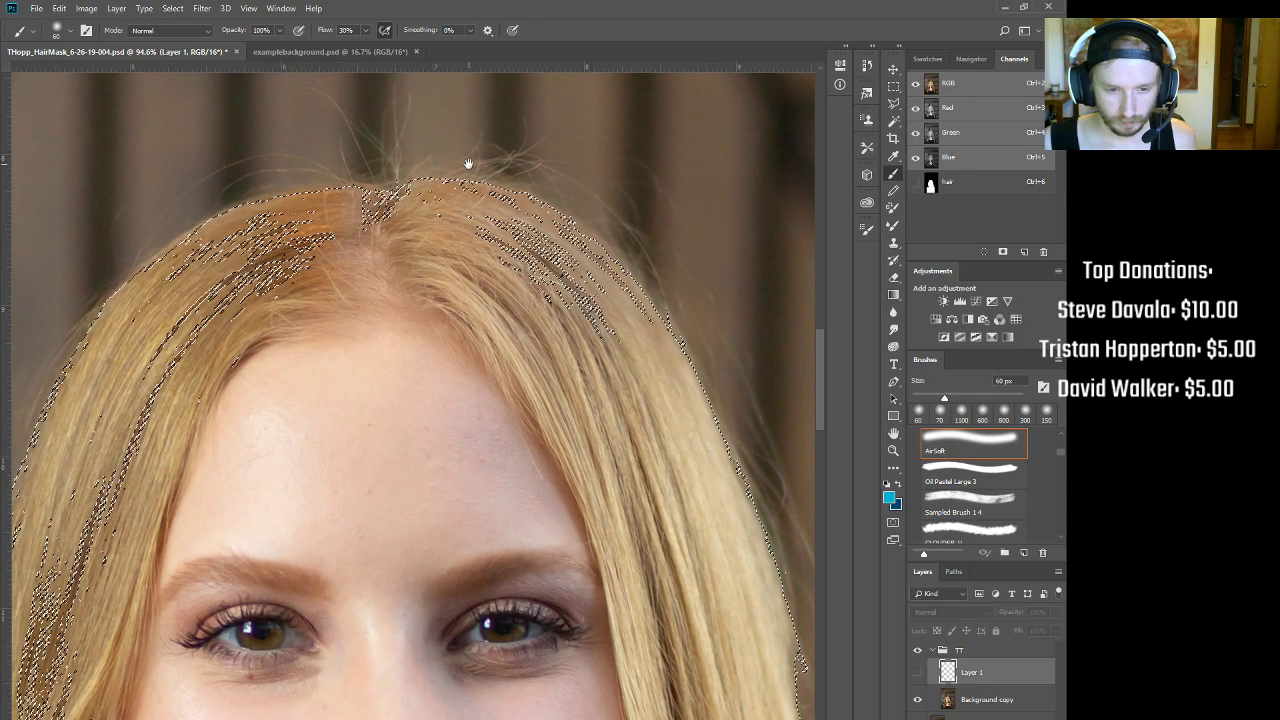
left_click_drag(607, 289, 520, 325)
left_click_drag(585, 408, 501, 297)
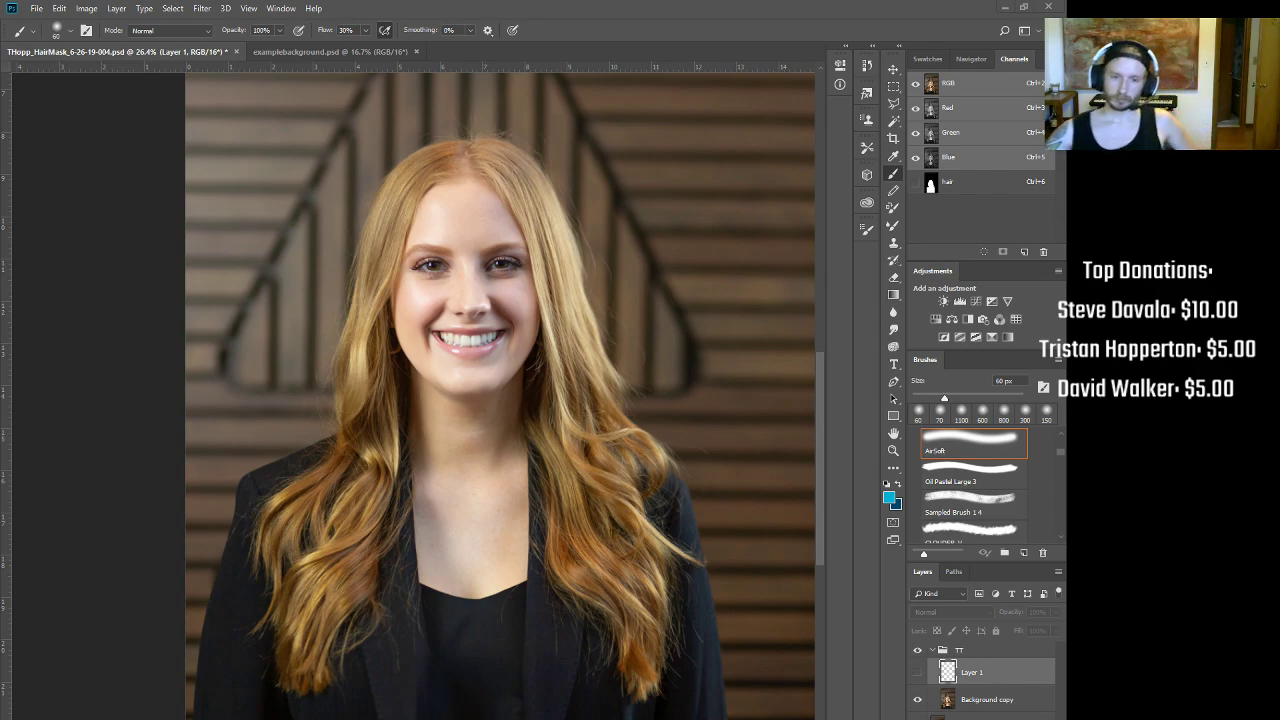
Step: Compare the hair mask against the colour photo at the lower right hair strands
left_click(958, 186)
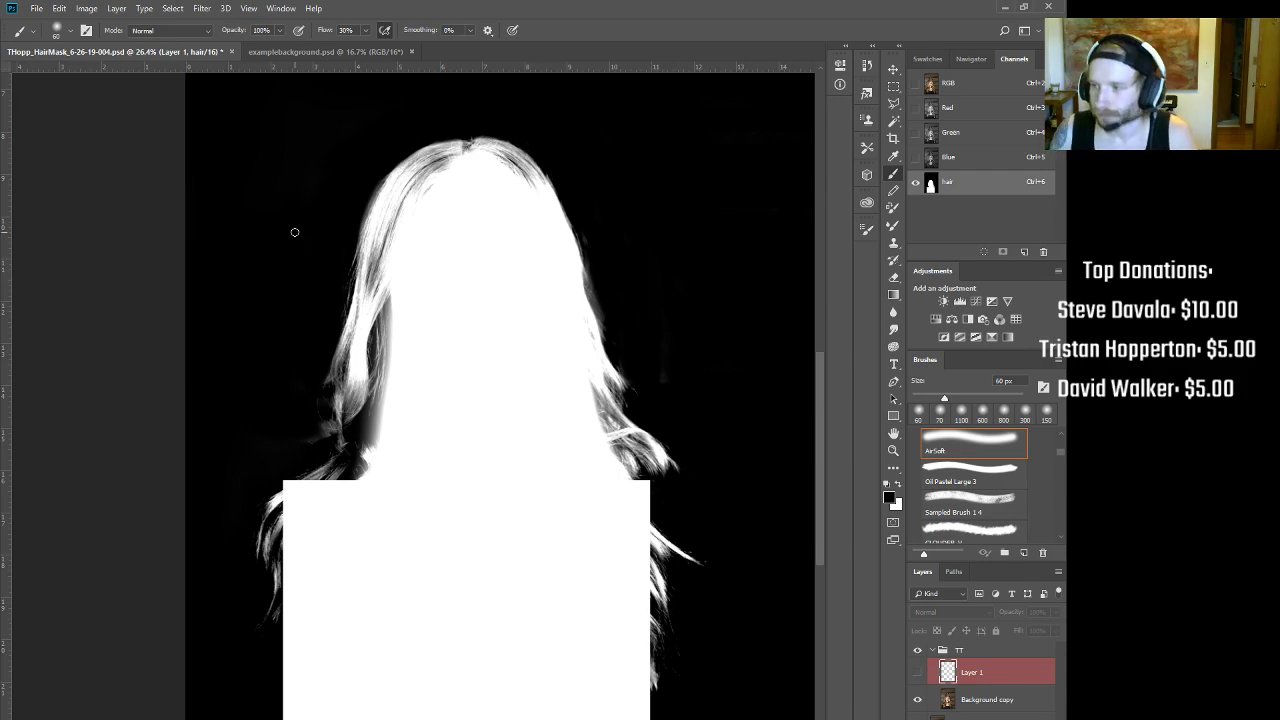
left_click_drag(345, 421, 305, 444)
left_click_drag(524, 384, 424, 424)
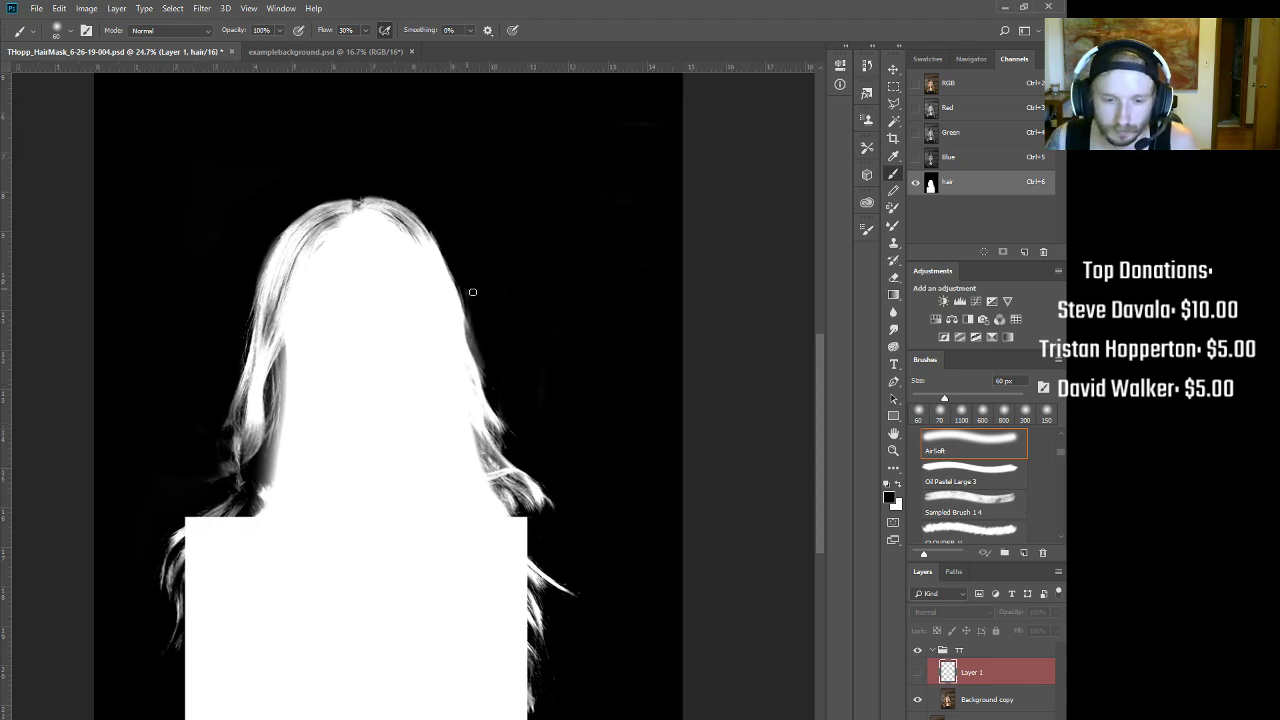
key("ctrl+2")
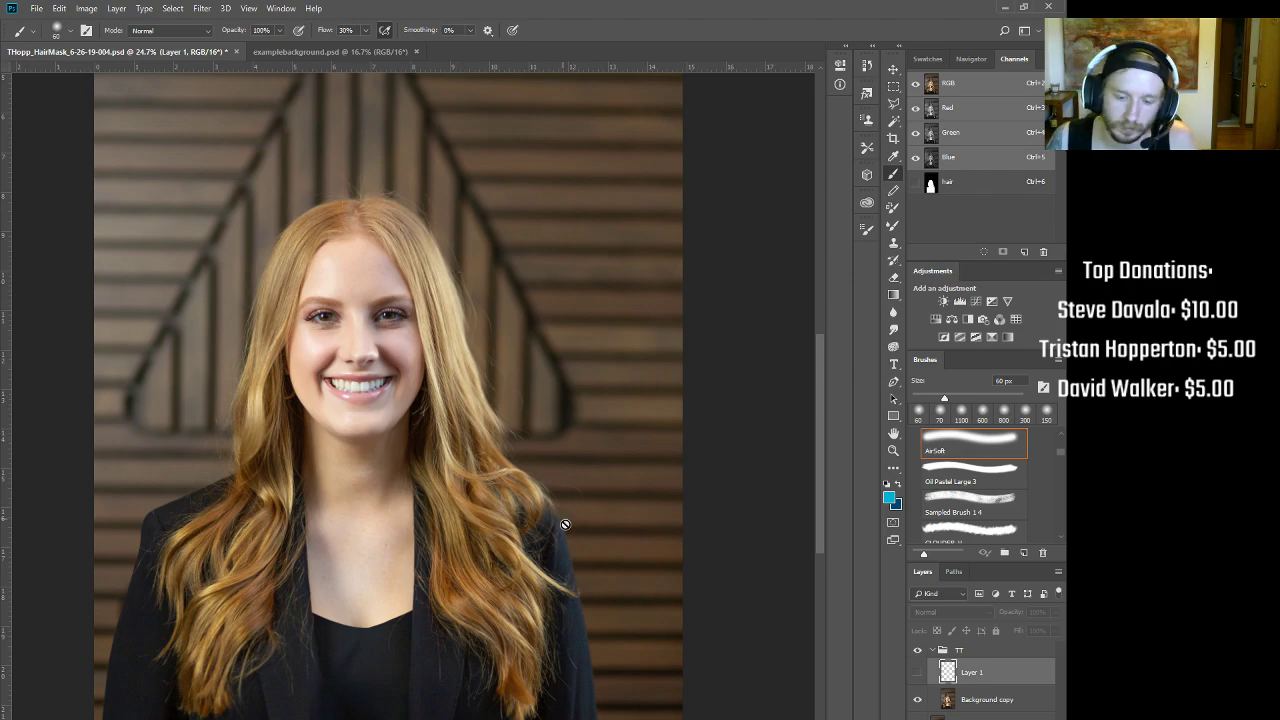
left_click_drag(600, 710, 597, 591)
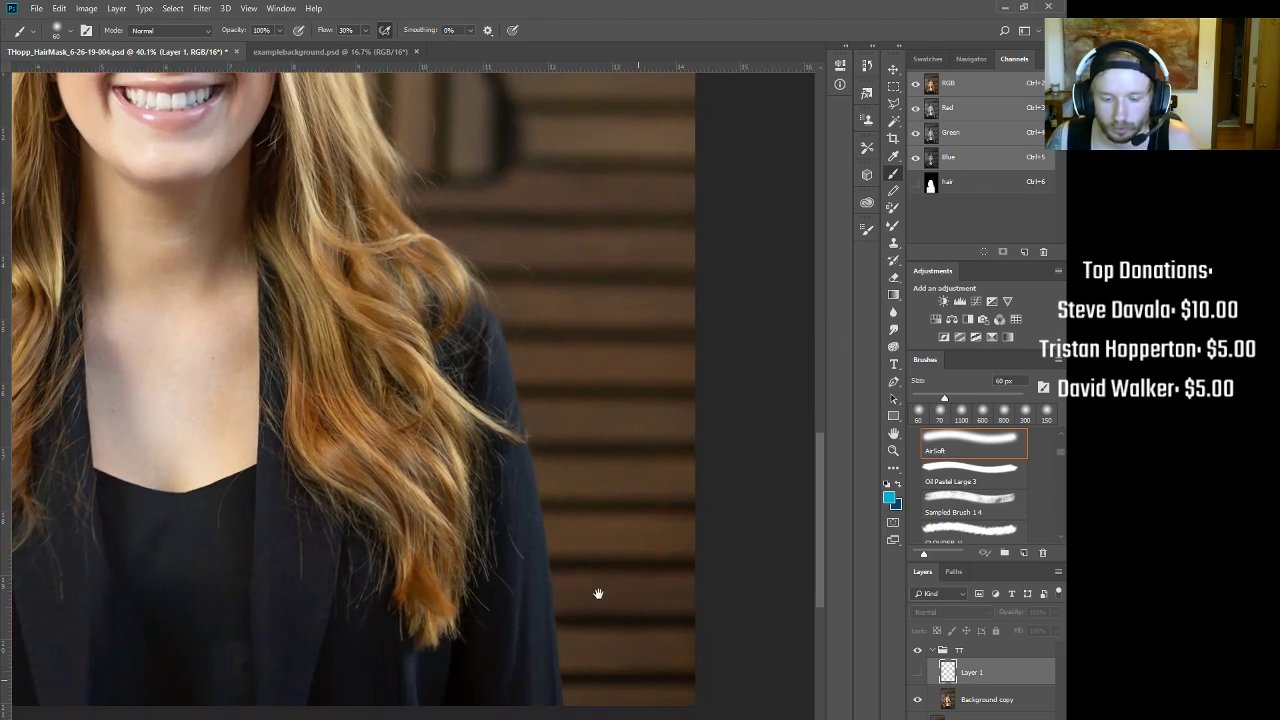
left_click(969, 186)
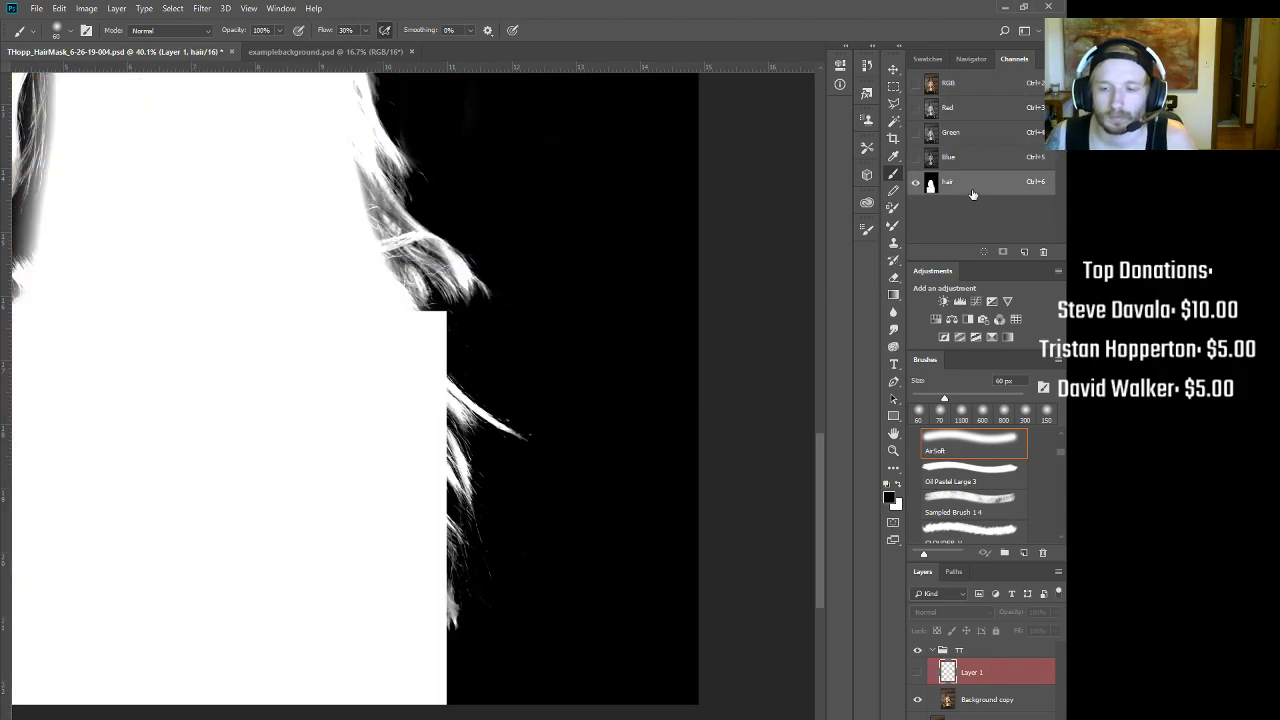
Step: Review the Red, Green and Blue channels and duplicate Blue as Blue copy
left_click(967, 114)
left_click(970, 136)
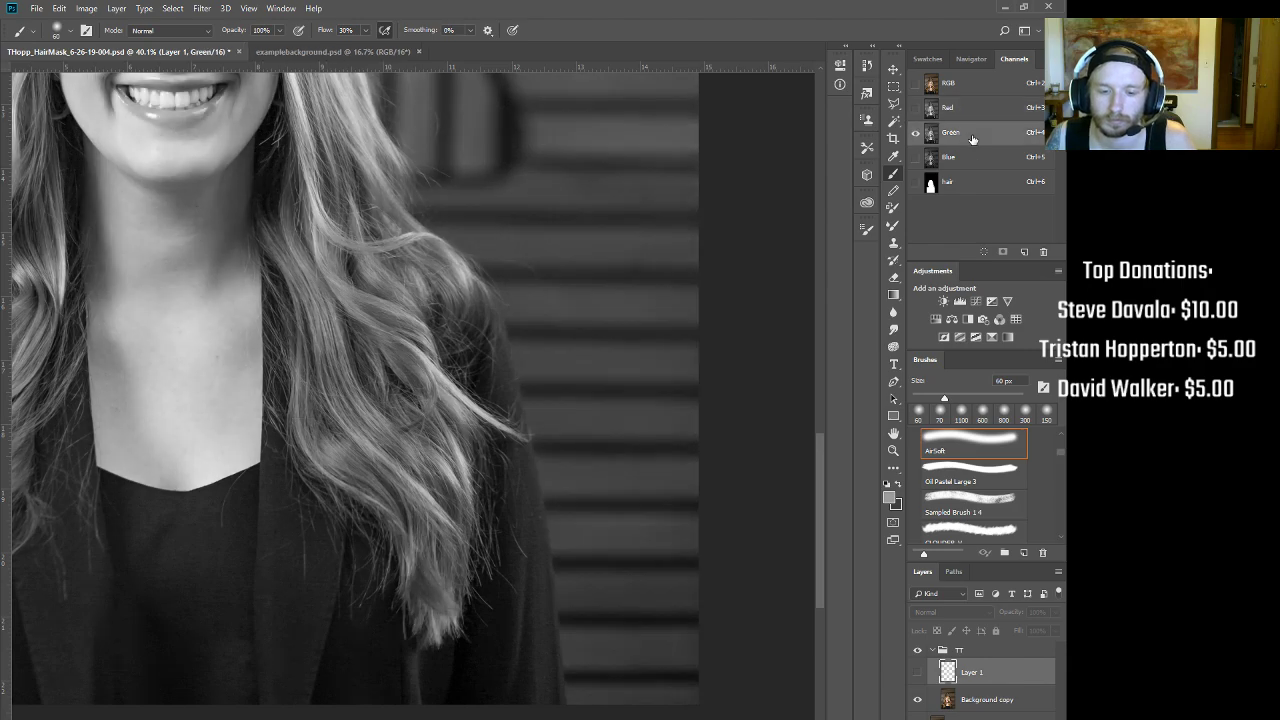
left_click(968, 160)
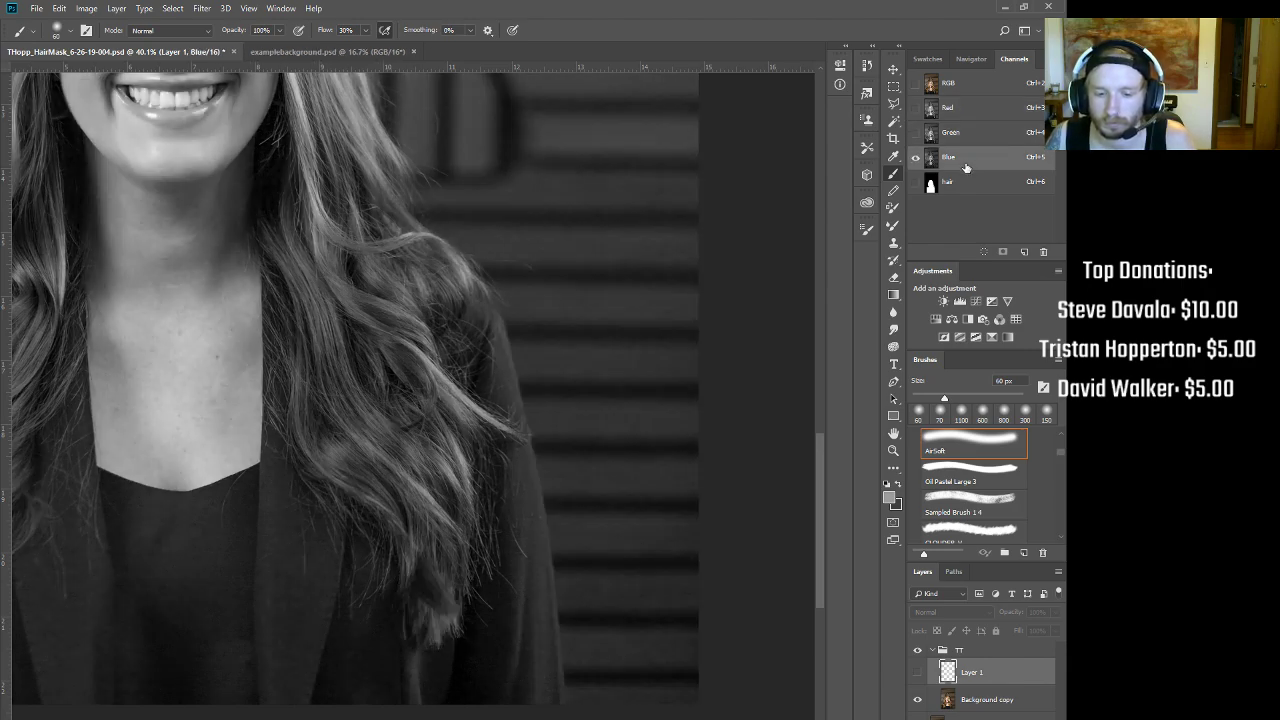
left_click_drag(966, 167, 1024, 252)
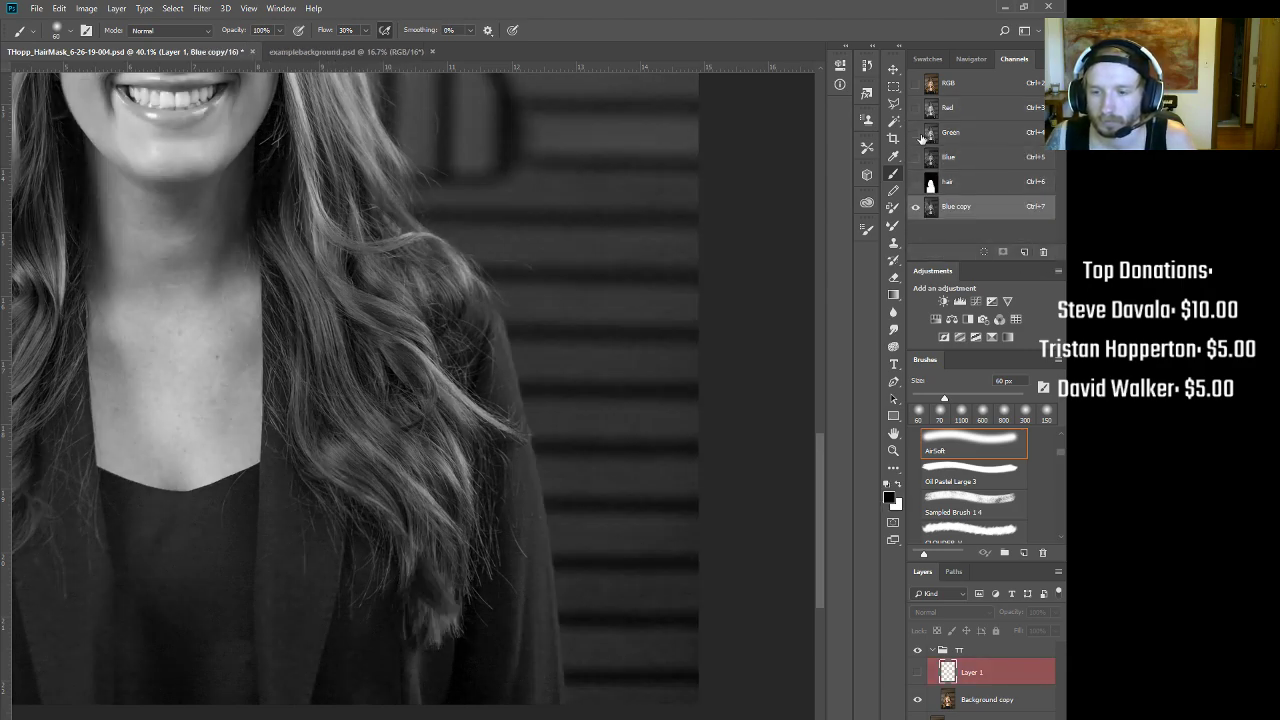
Step: Boost a rectangle around the right-side hair strands with Curves, black 11 to white 162
left_click(893, 88)
left_click_drag(375, 260, 613, 677)
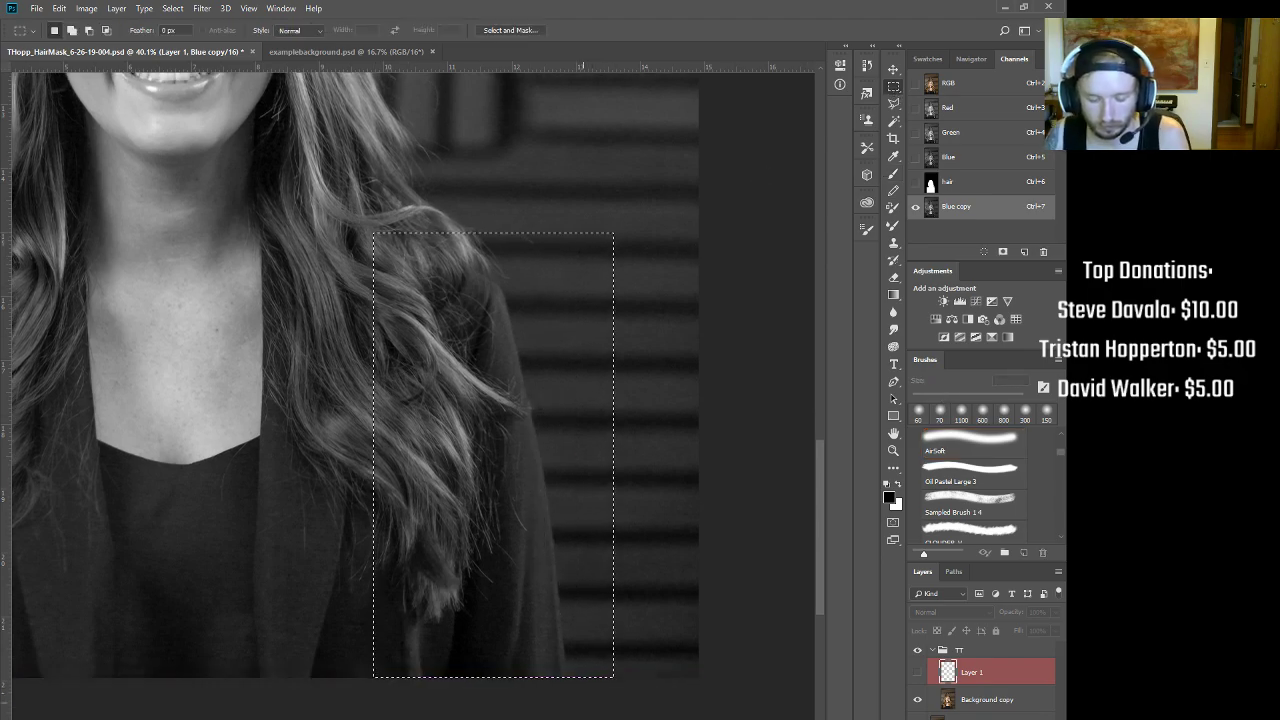
key("ctrl+m")
left_click_drag(689, 302, 753, 288)
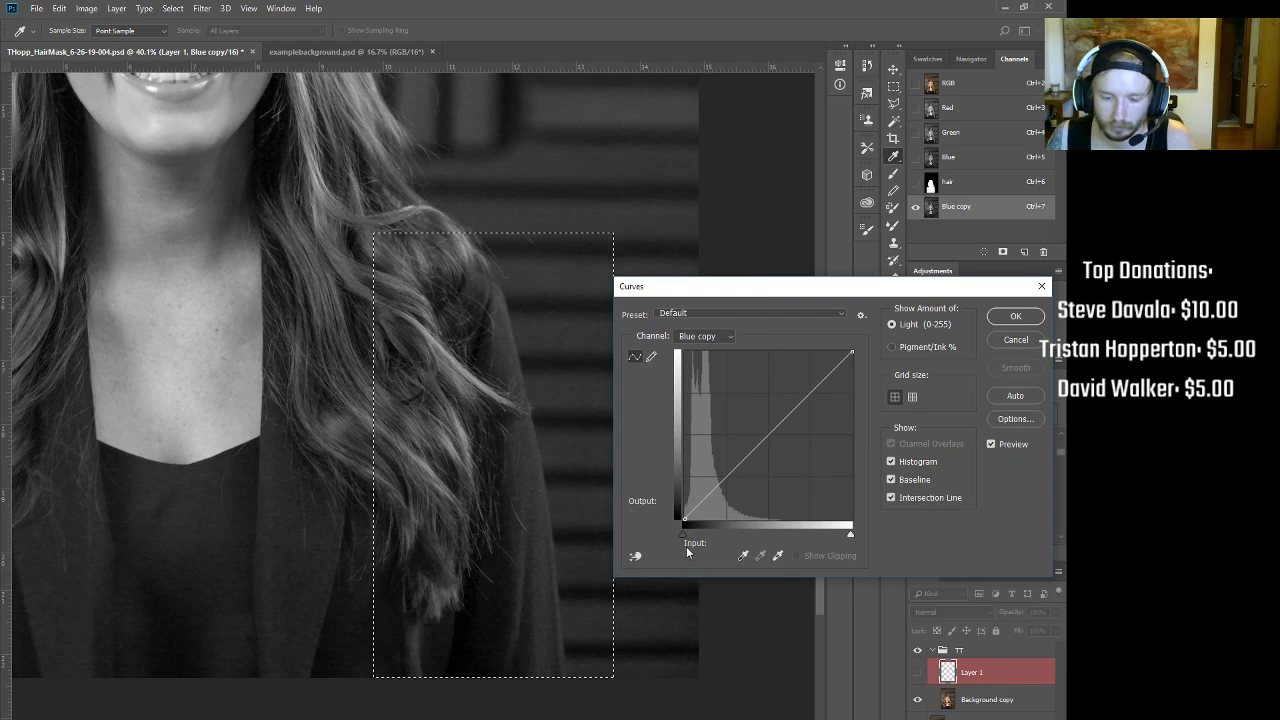
mouse_move(686, 515)
left_mouse_down()
mouse_move(713, 515)
mouse_move(690, 519)
left_mouse_up()
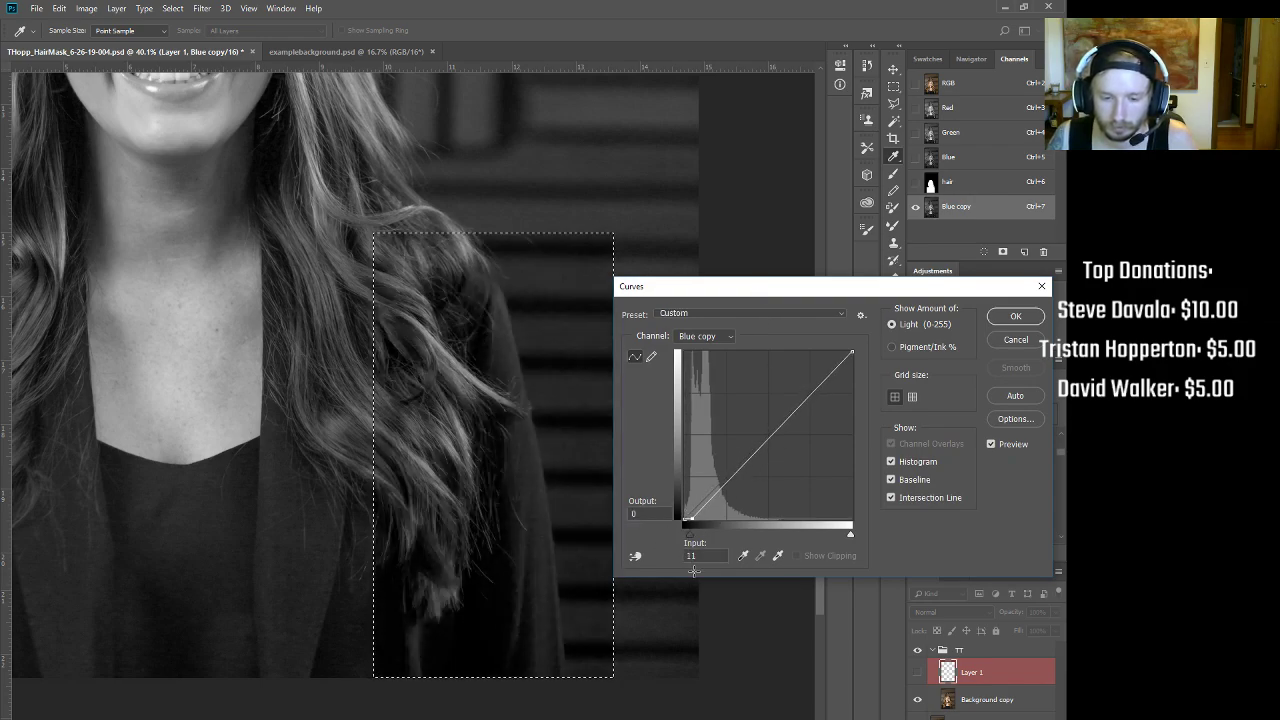
left_click_drag(852, 352, 783, 336)
left_click(1015, 316)
left_click_drag(557, 351, 573, 299)
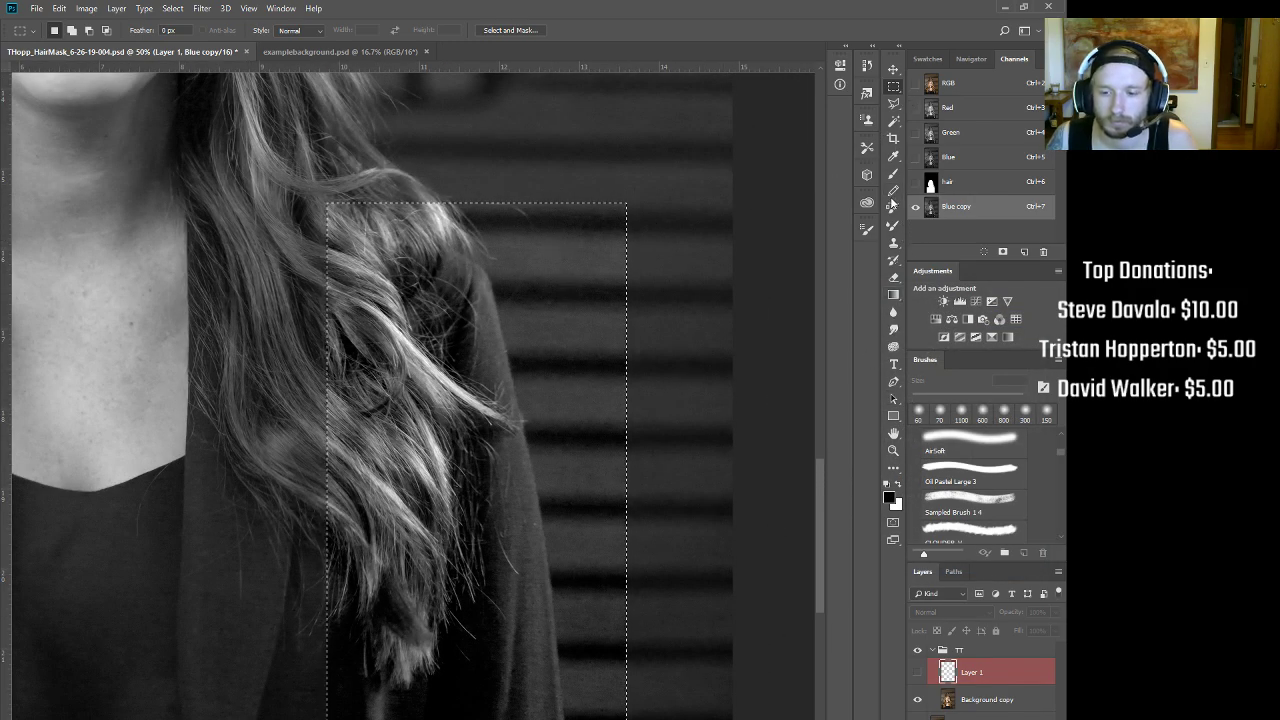
Step: Trace a pen path down the jacket's right shoulder edge beside the hair strands
left_click(893, 384)
left_click_drag(437, 237, 452, 246)
left_click(482, 266)
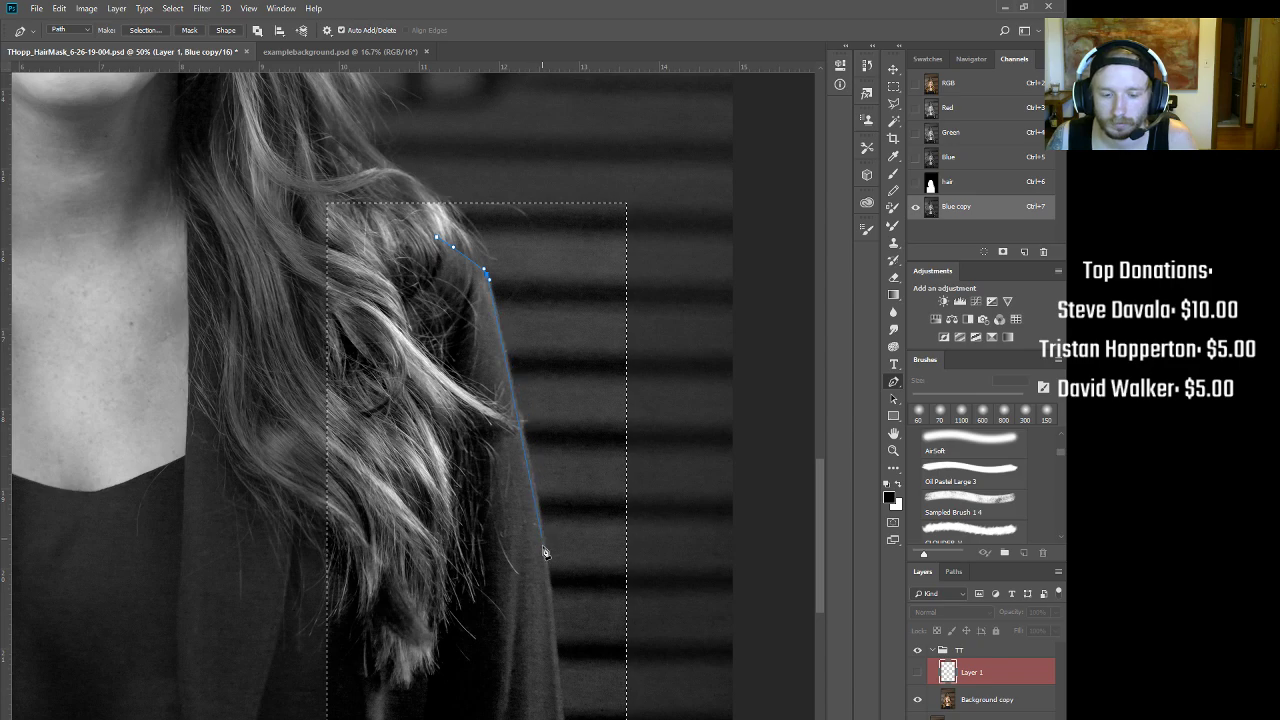
left_click_drag(547, 561, 540, 413)
Step: Close the pen path below the photo and convert it into a selection
left_click(546, 639)
left_click_drag(546, 645, 373, 590)
left_click(457, 471)
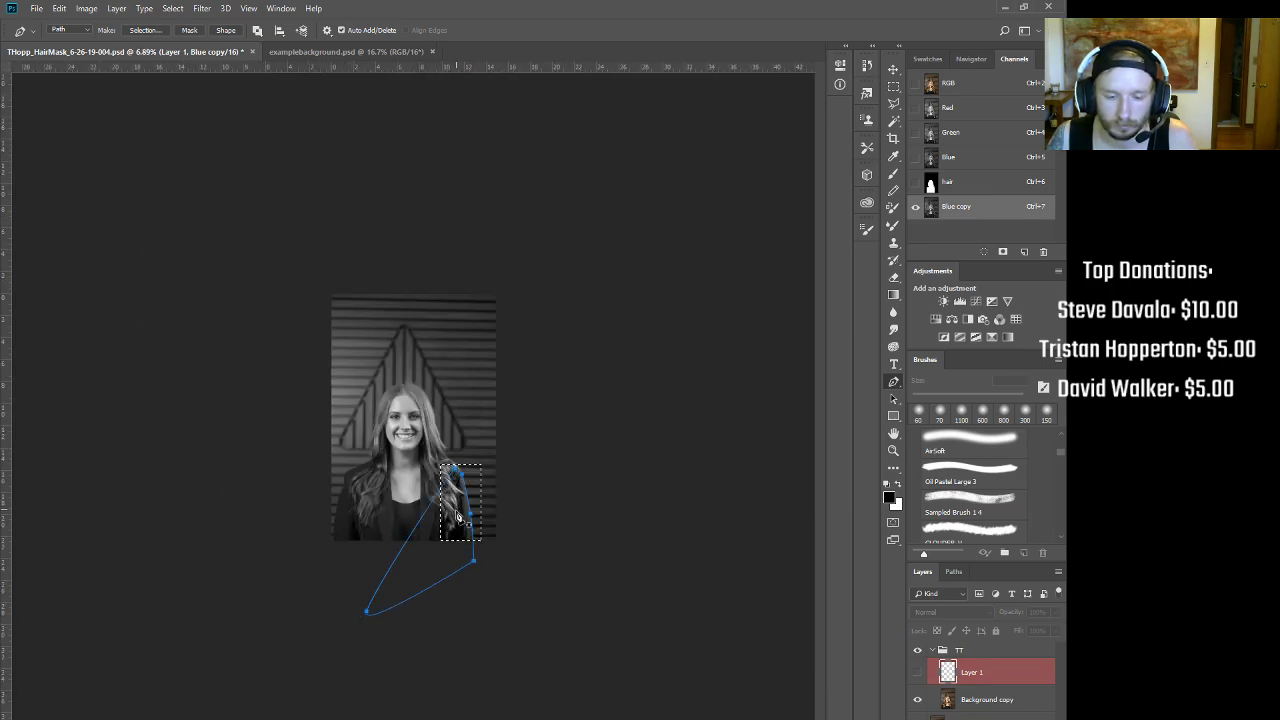
right_click(459, 475)
left_click(522, 299)
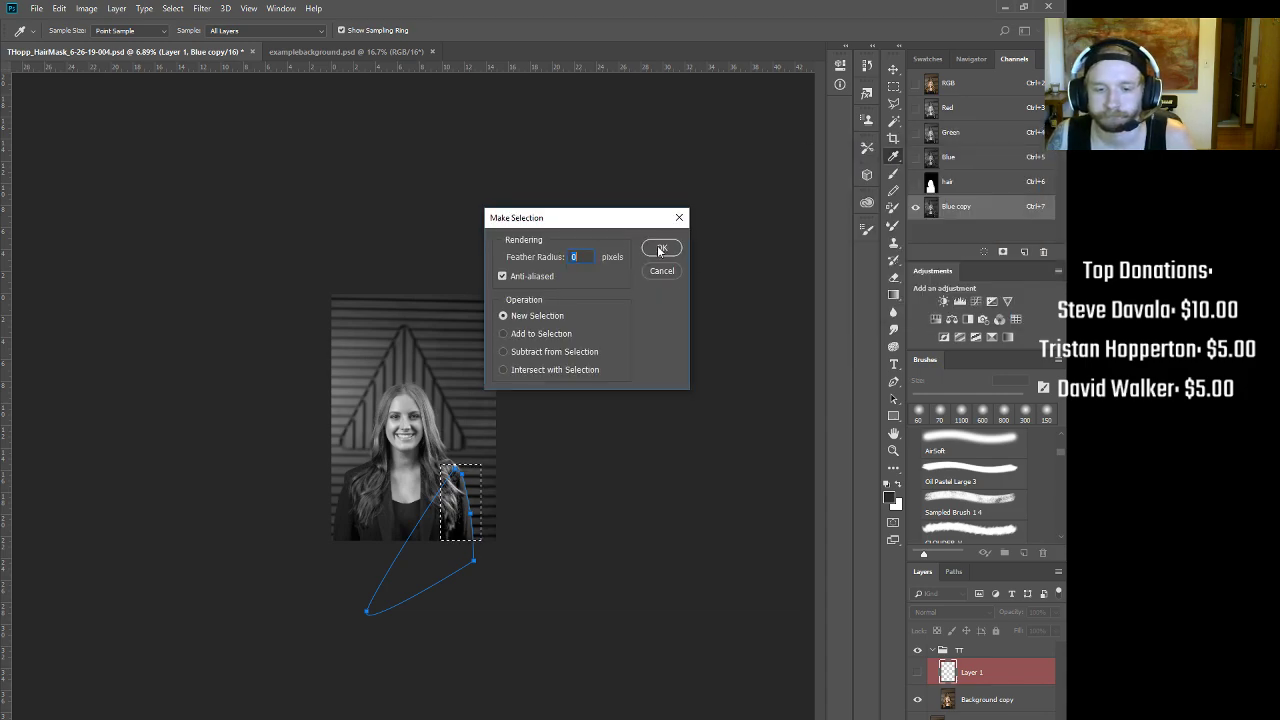
left_click(662, 248)
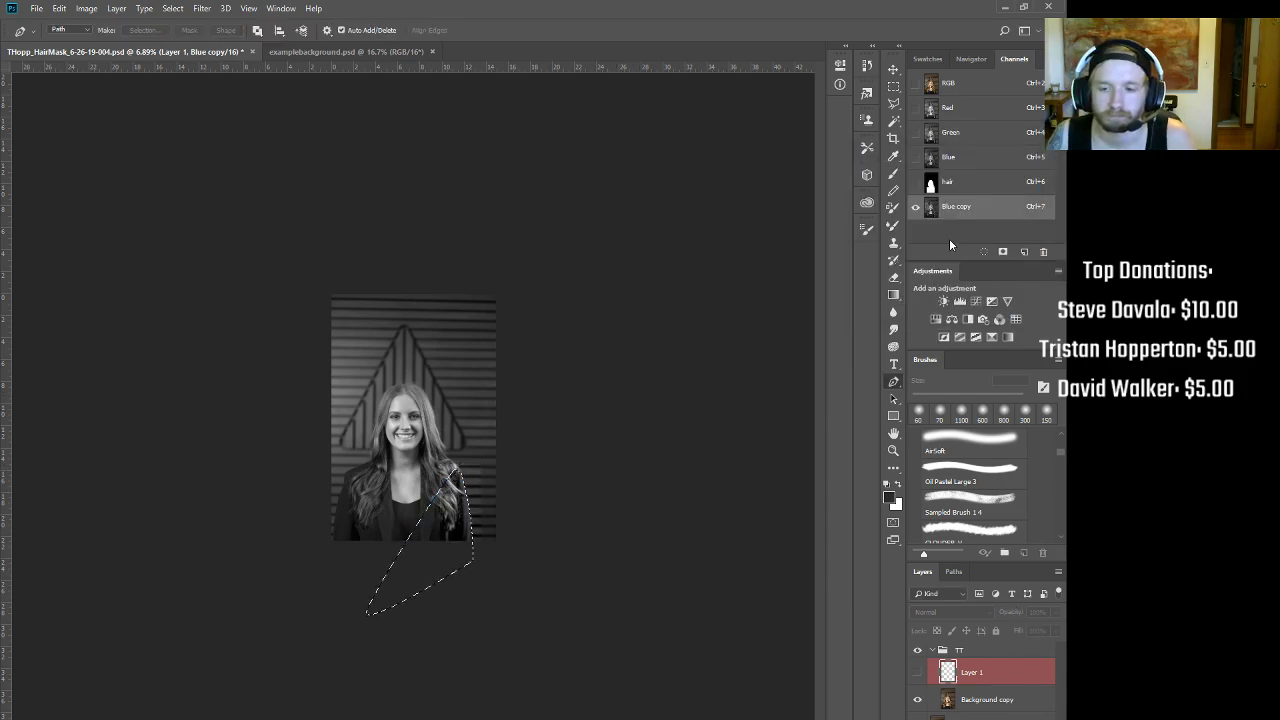
Step: Fill the selected shoulder area white in the hair channel and deselect
left_click(984, 185)
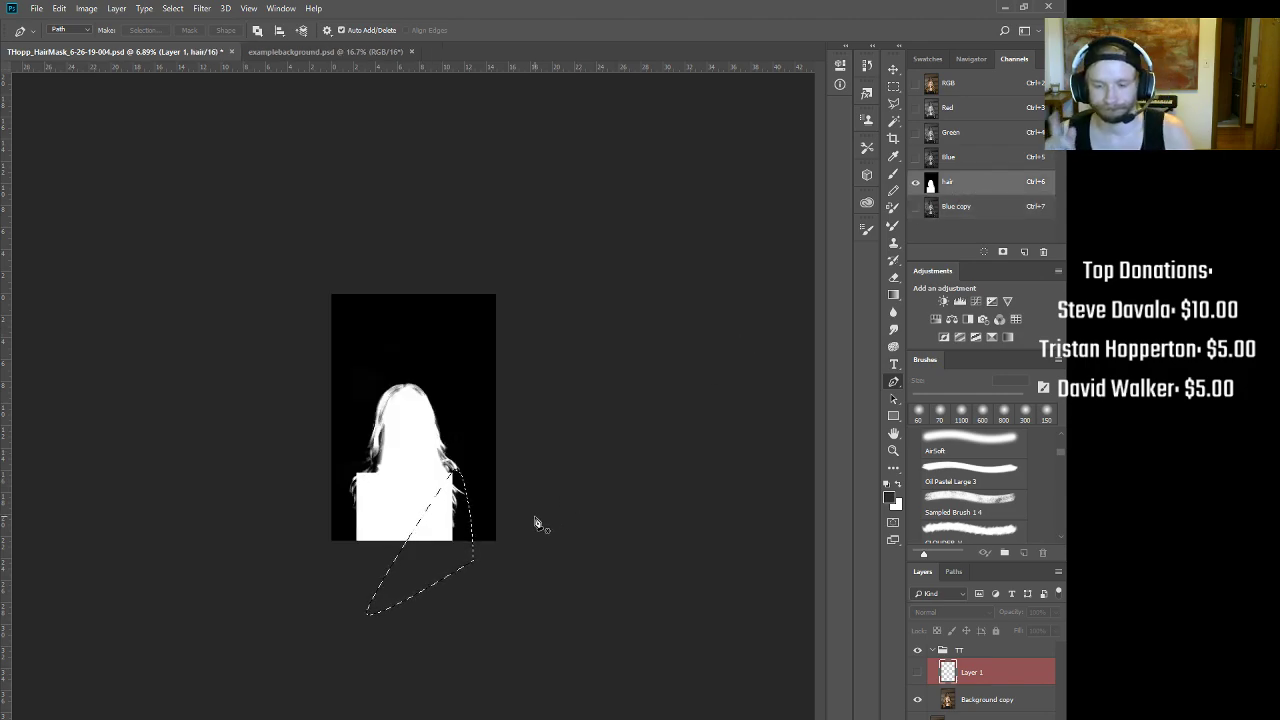
key("alt+BackSpace")
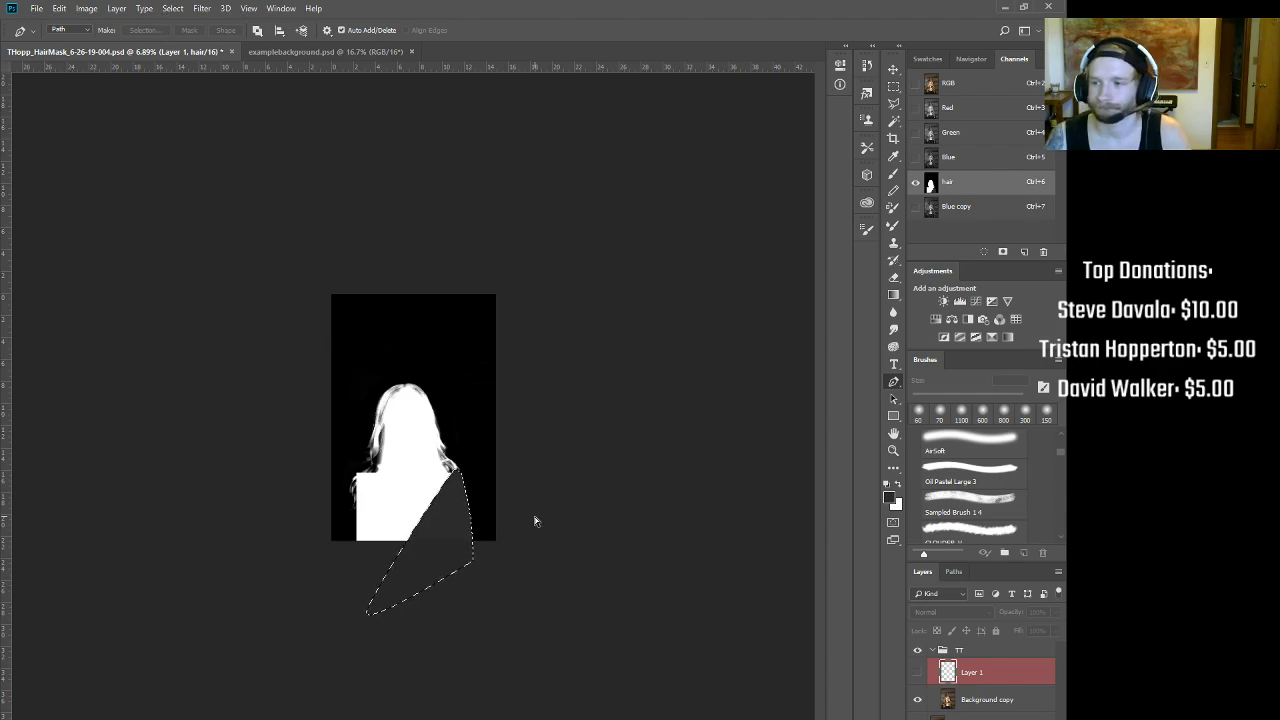
key("ctrl+z")
key("alt+BackSpace")
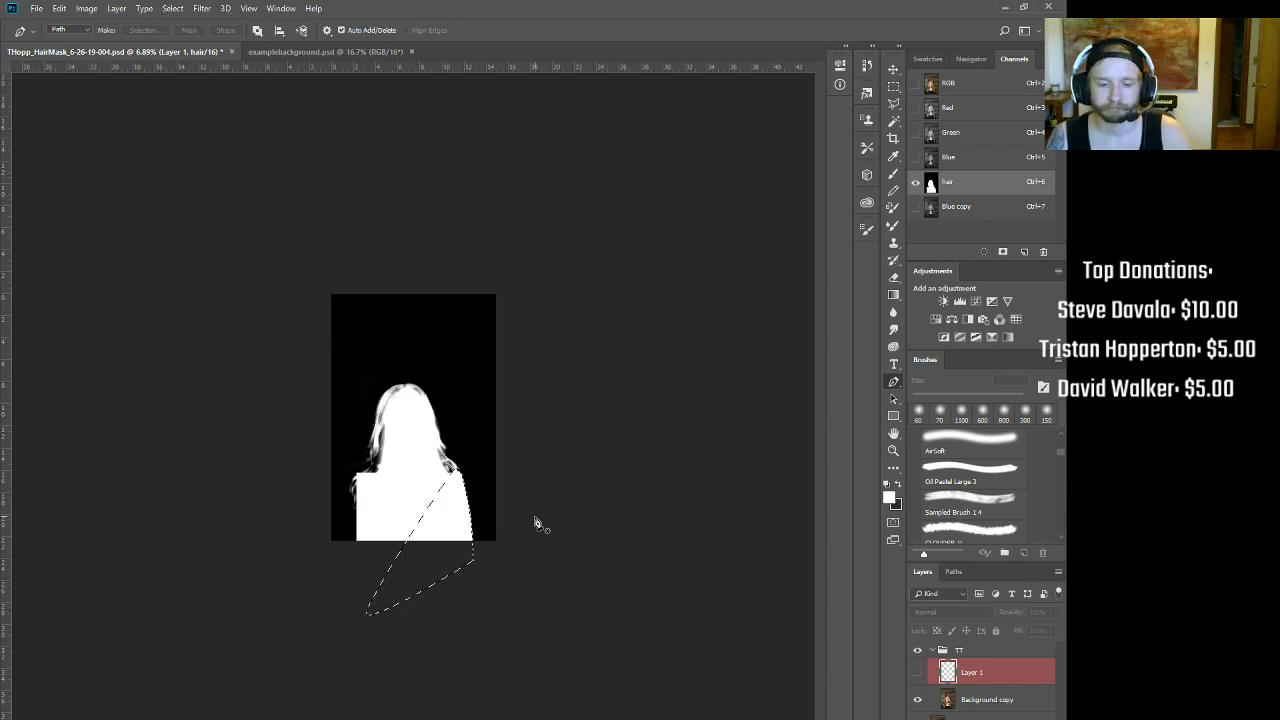
key("ctrl+d")
scroll(422, 464, "up", 12)
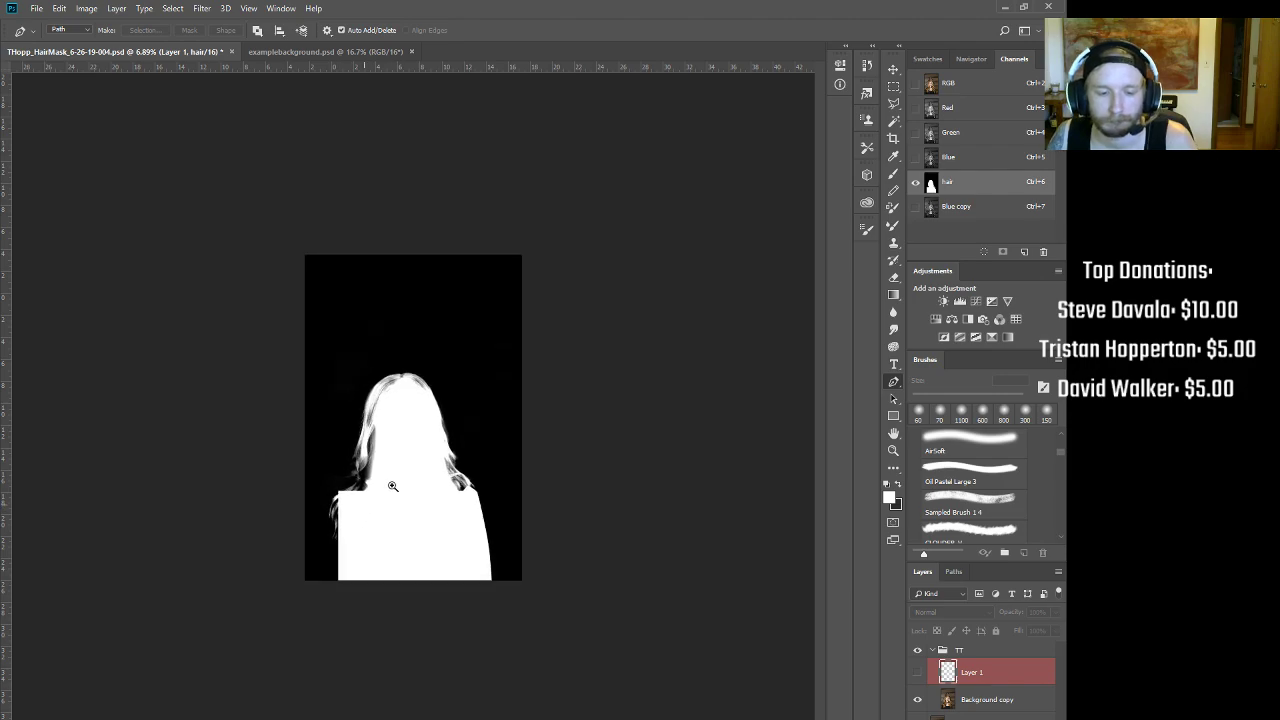
left_click_drag(429, 580, 505, 439)
Step: Compare the Blue, Green and Blue copy channels up close on the hair, then return to RGB
key("ctrl+2")
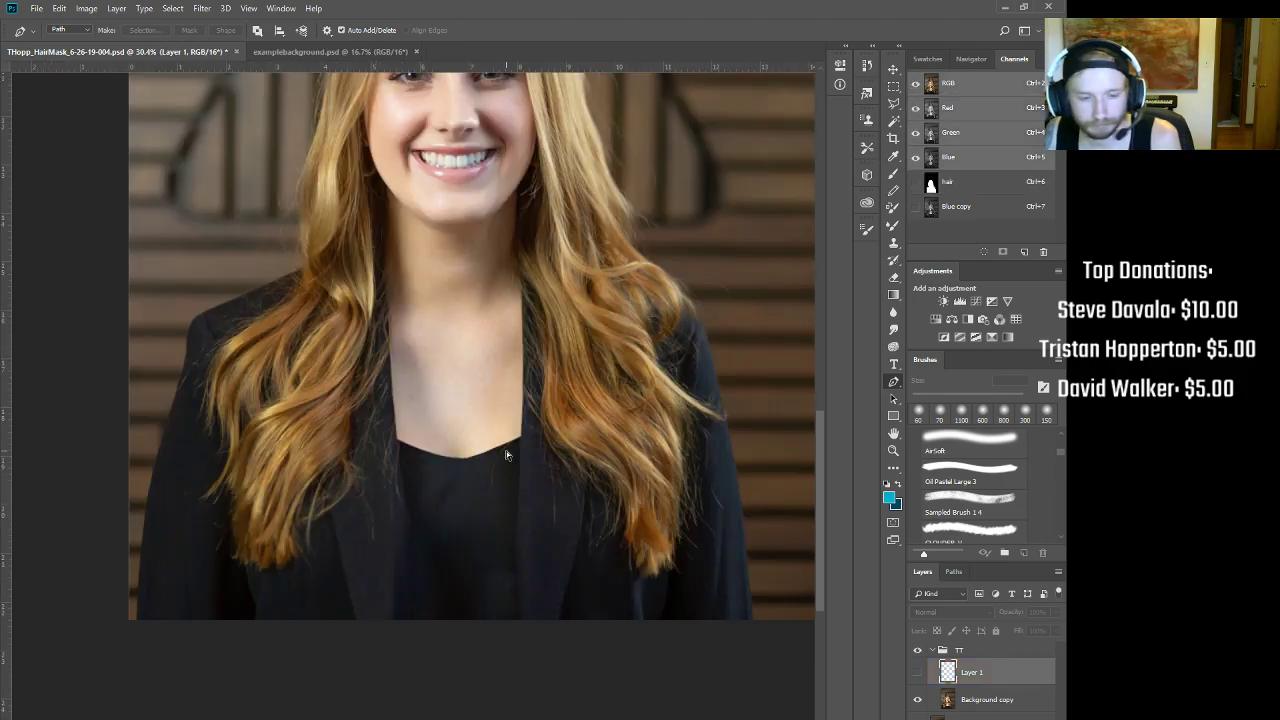
left_click(981, 160)
left_click(975, 144)
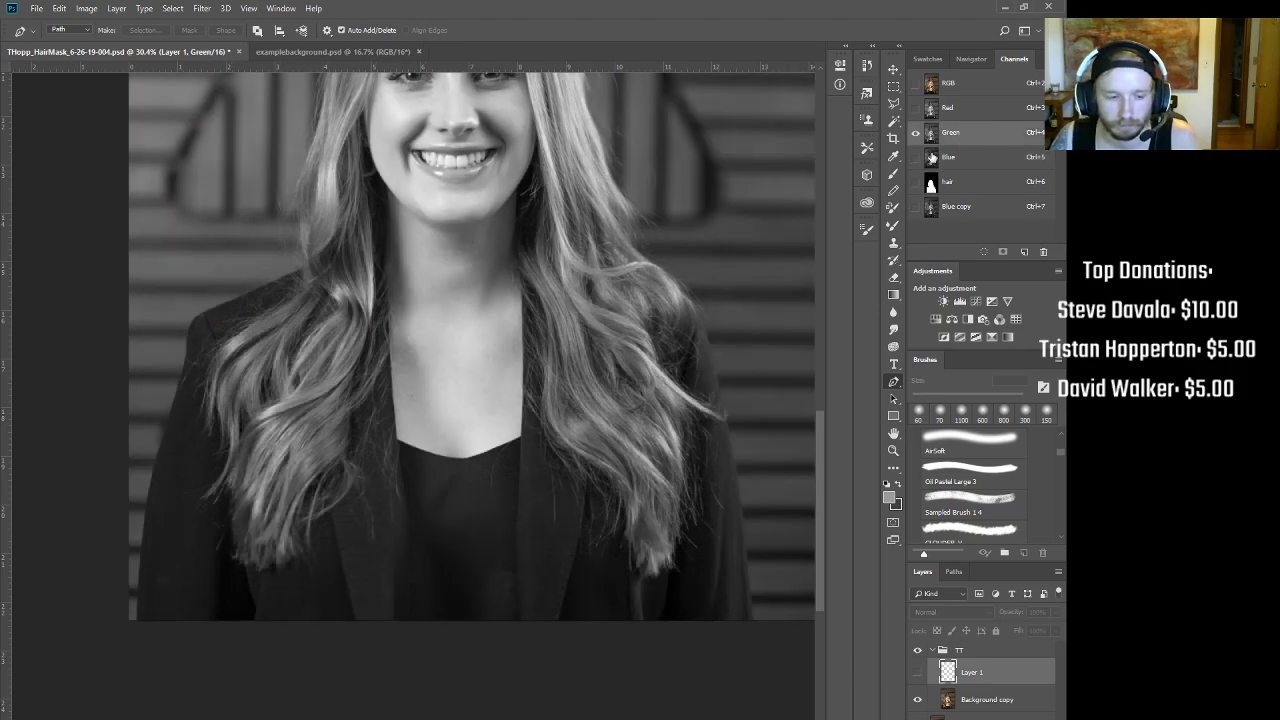
scroll(157, 366, "up", 1)
left_click_drag(218, 371, 330, 393)
left_click(973, 206)
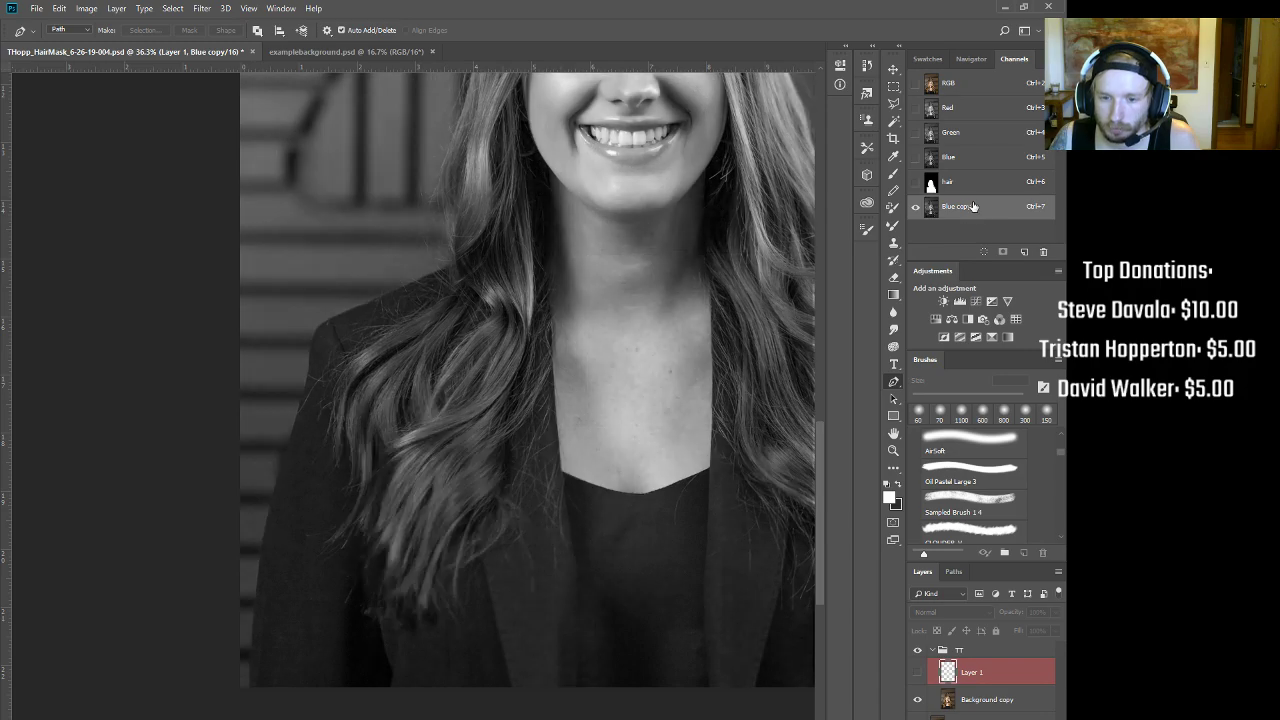
left_click(966, 92)
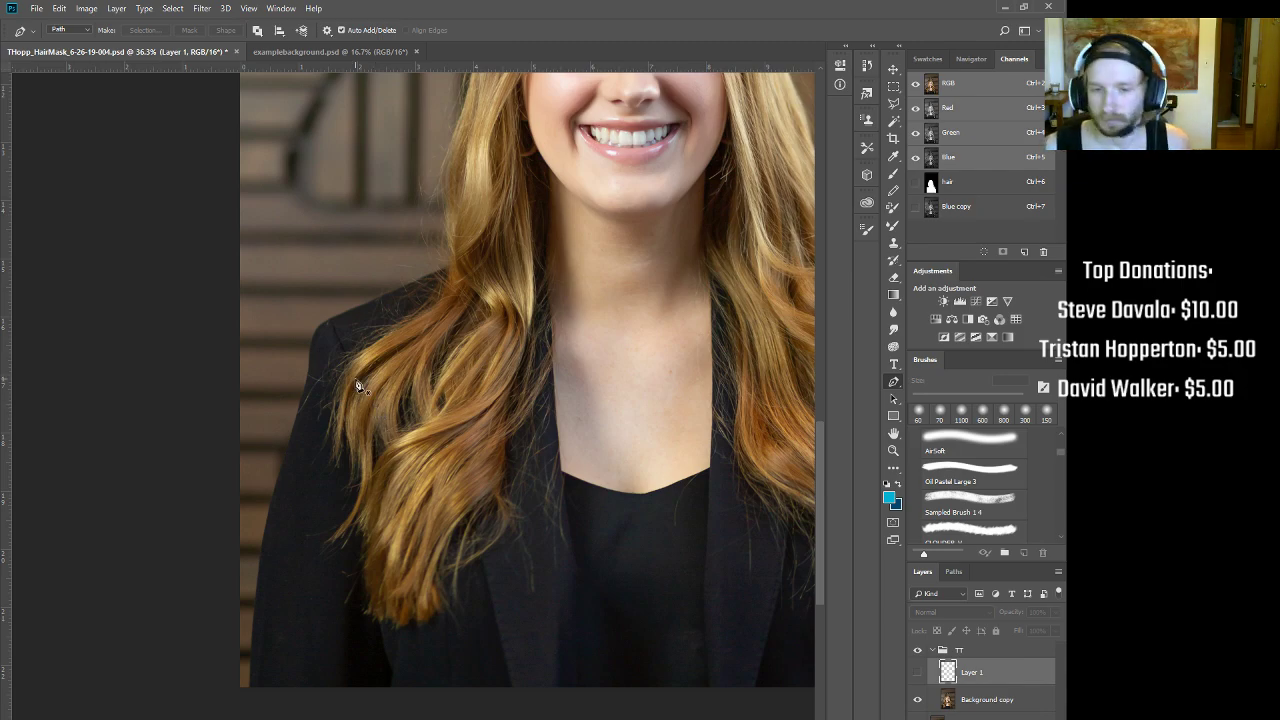
Step: Start a pen path where the hair meets the left shoulder and trace the shoulder edge
left_click_drag(372, 258, 428, 238)
left_click_drag(573, 270, 583, 266)
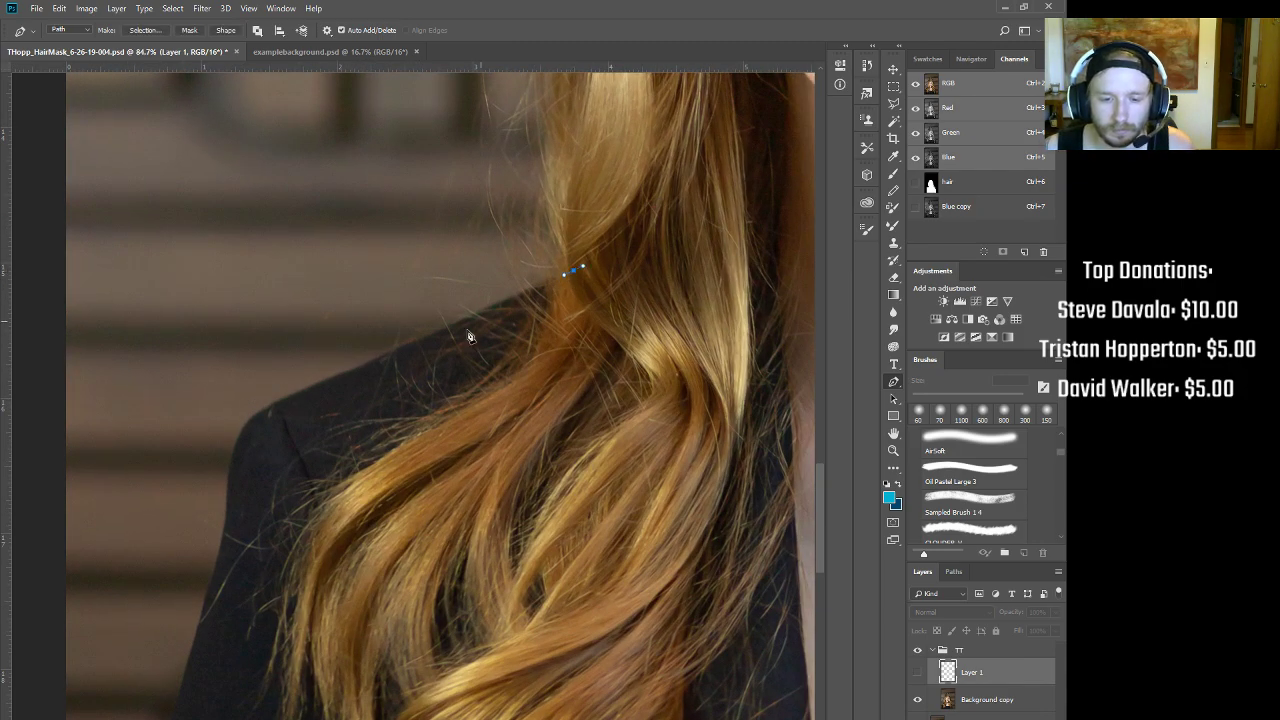
left_click_drag(390, 352, 354, 370)
left_click(390, 352, "alt")
left_click_drag(392, 353, 392, 352)
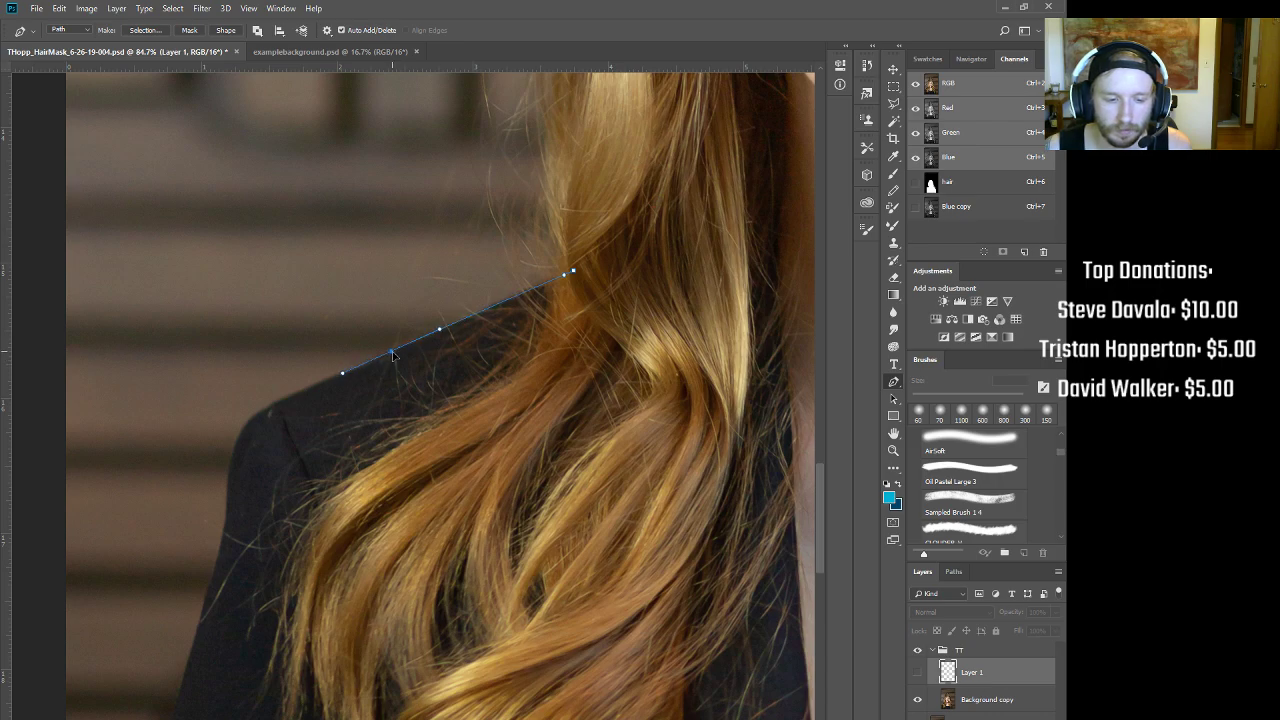
left_click_drag(258, 411, 259, 427)
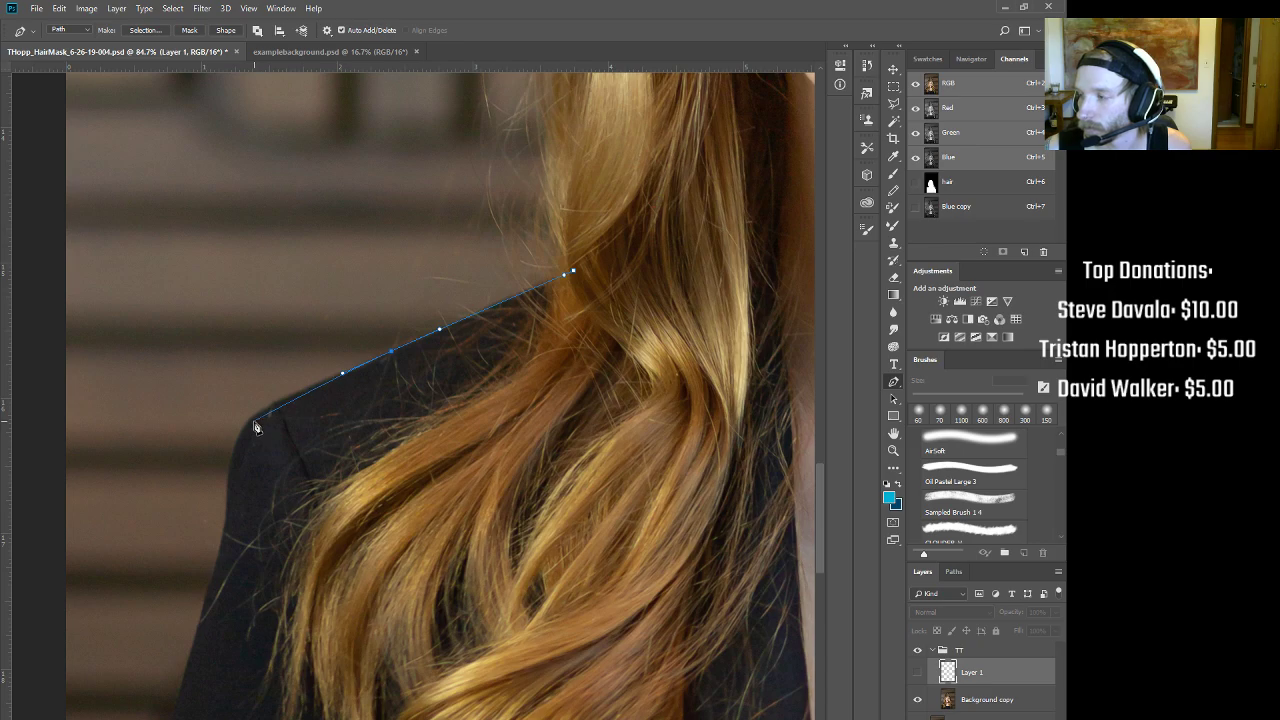
left_click_drag(256, 428, 227, 451)
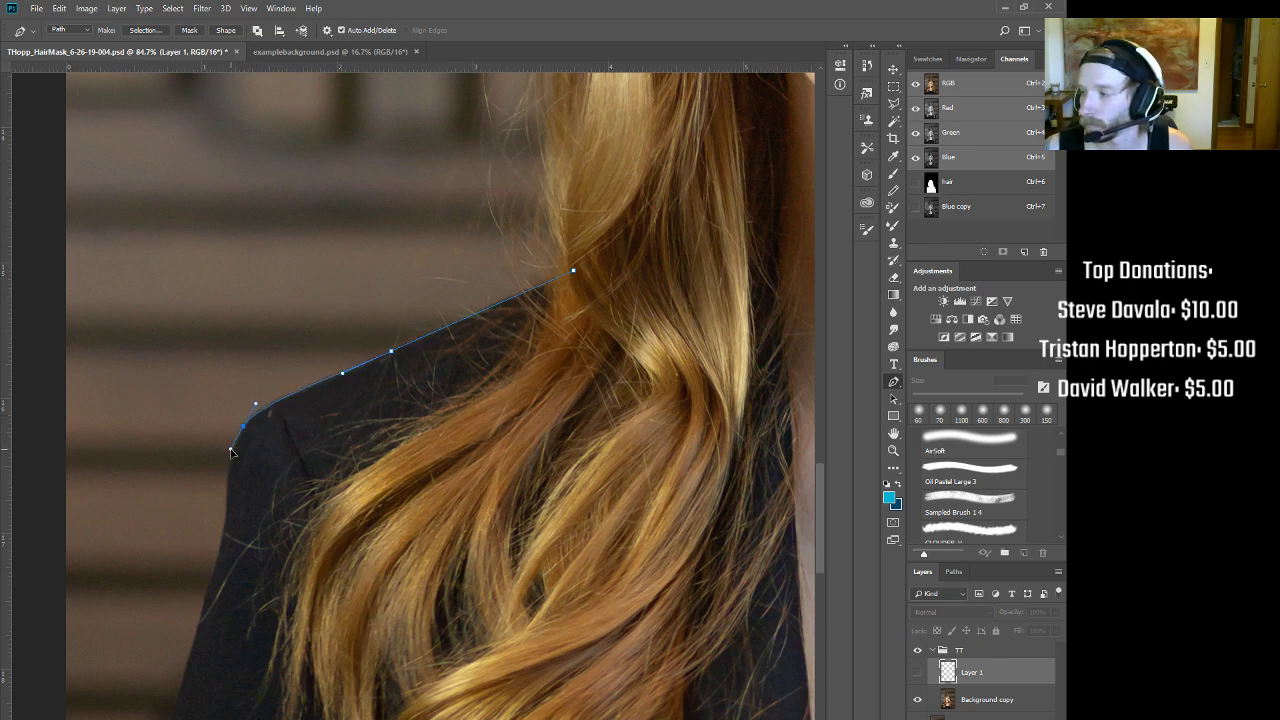
left_click(251, 454, "ctrl")
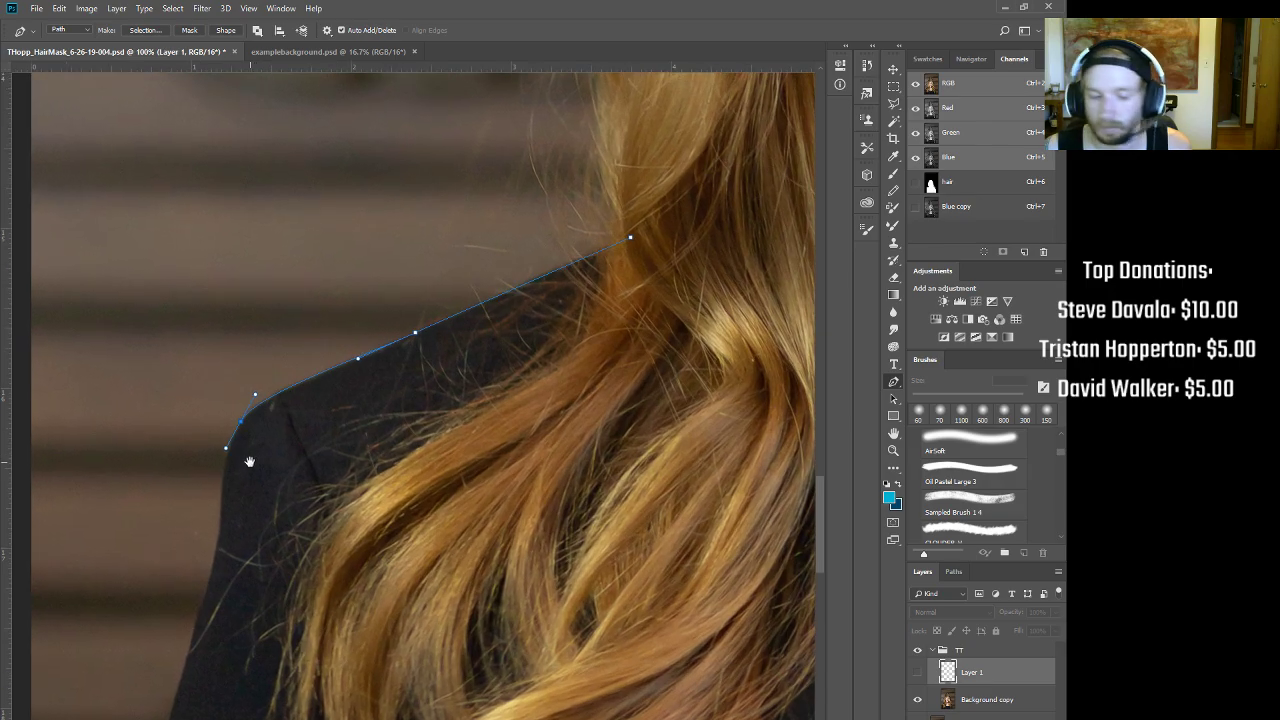
left_click_drag(241, 483, 324, 376)
left_click(306, 444)
left_click(319, 355)
left_click_drag(317, 355, 313, 365)
left_click(307, 420)
Step: Continue the path down the arm's outer edge to an anchor below the image
scroll(307, 425, "down", 5)
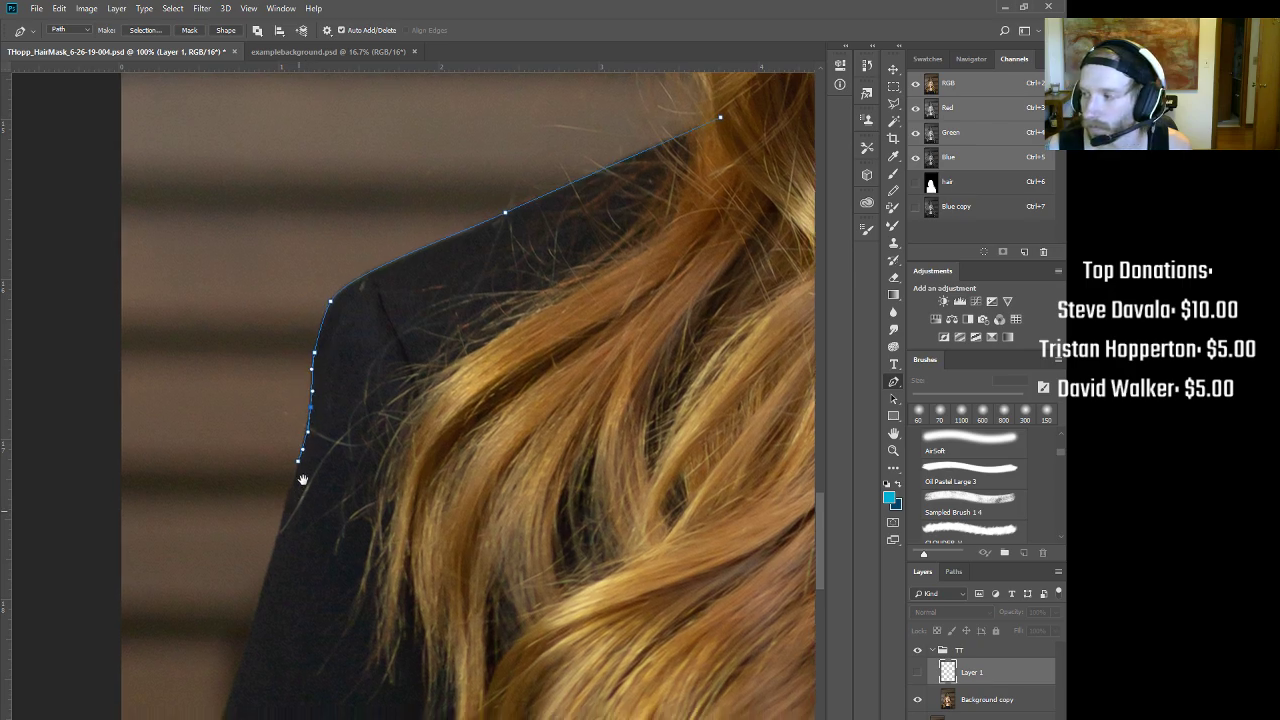
left_click(276, 477)
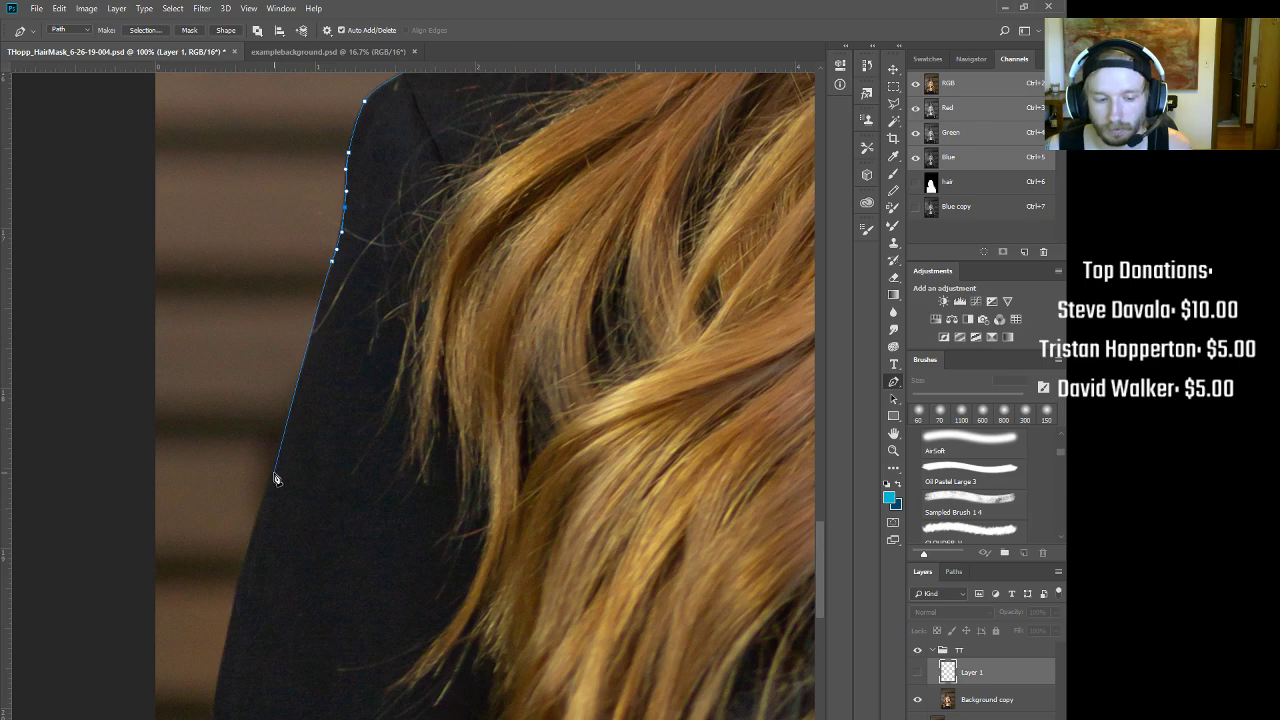
left_click_drag(275, 479, 257, 521)
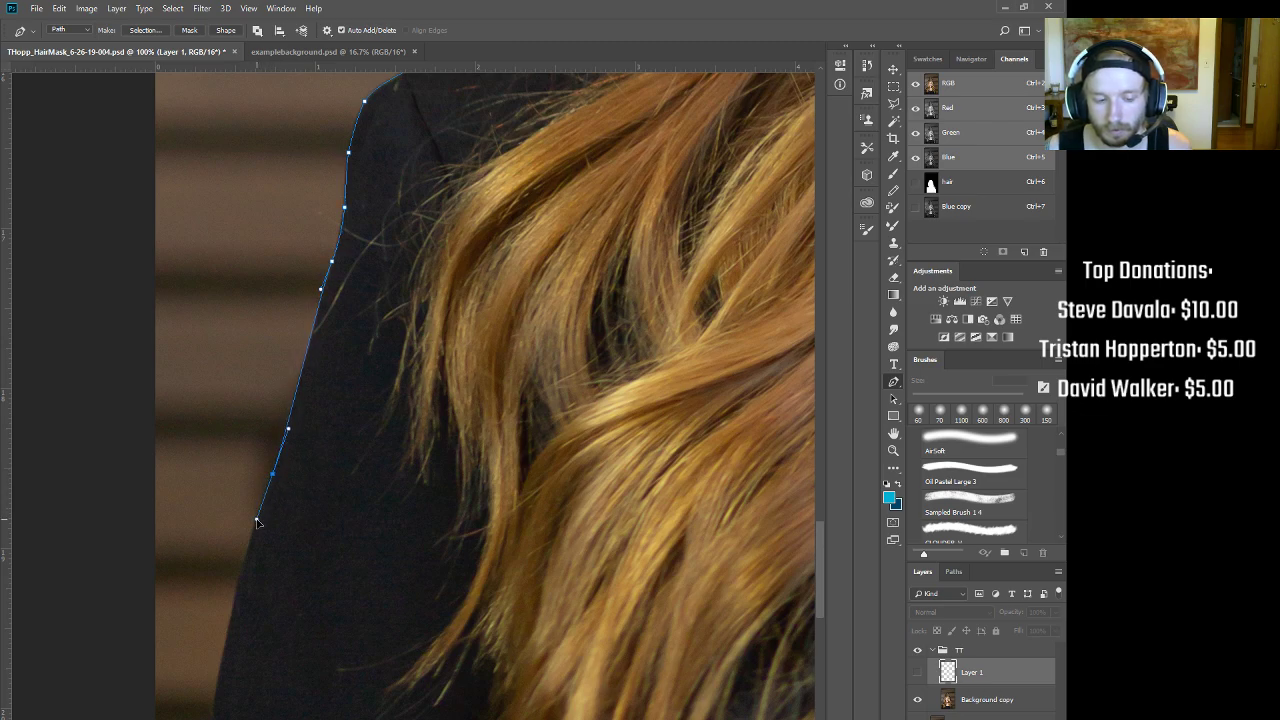
scroll(248, 597, "down", 8)
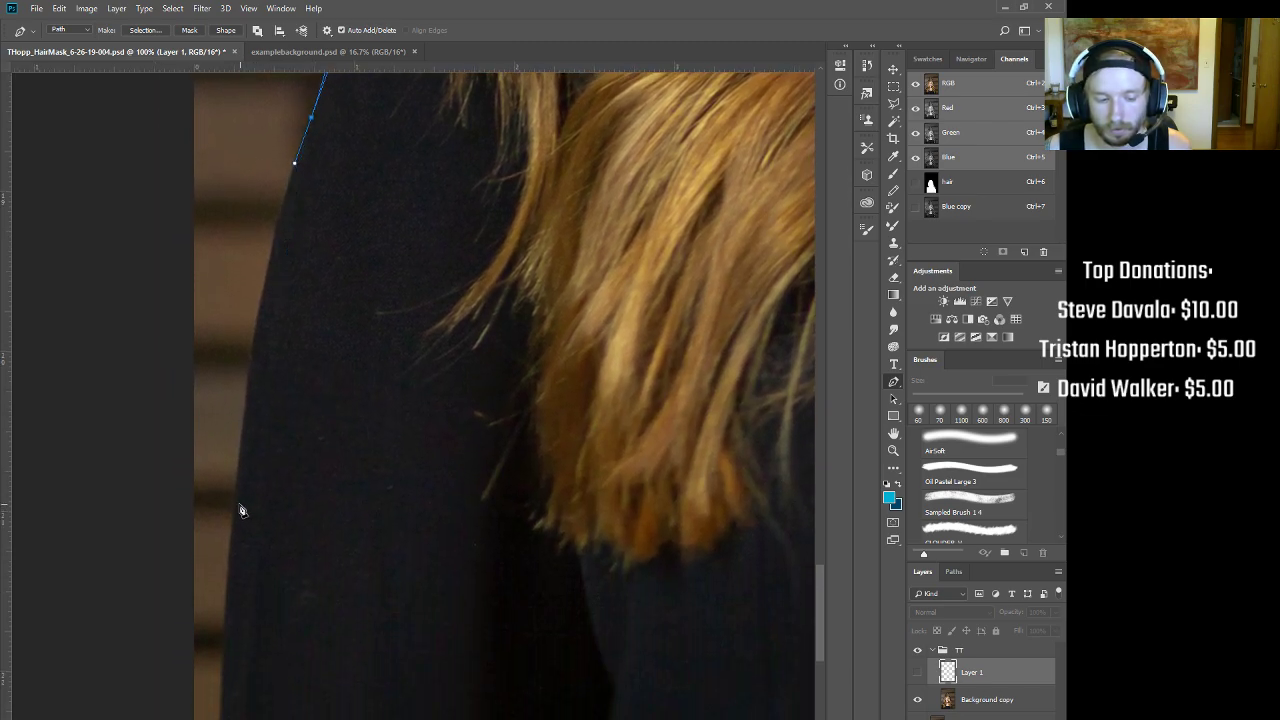
left_click_drag(236, 546, 175, 570)
left_click(213, 662)
key("ctrl+z")
left_click_drag(233, 649, 225, 696)
scroll(228, 700, "down", 3)
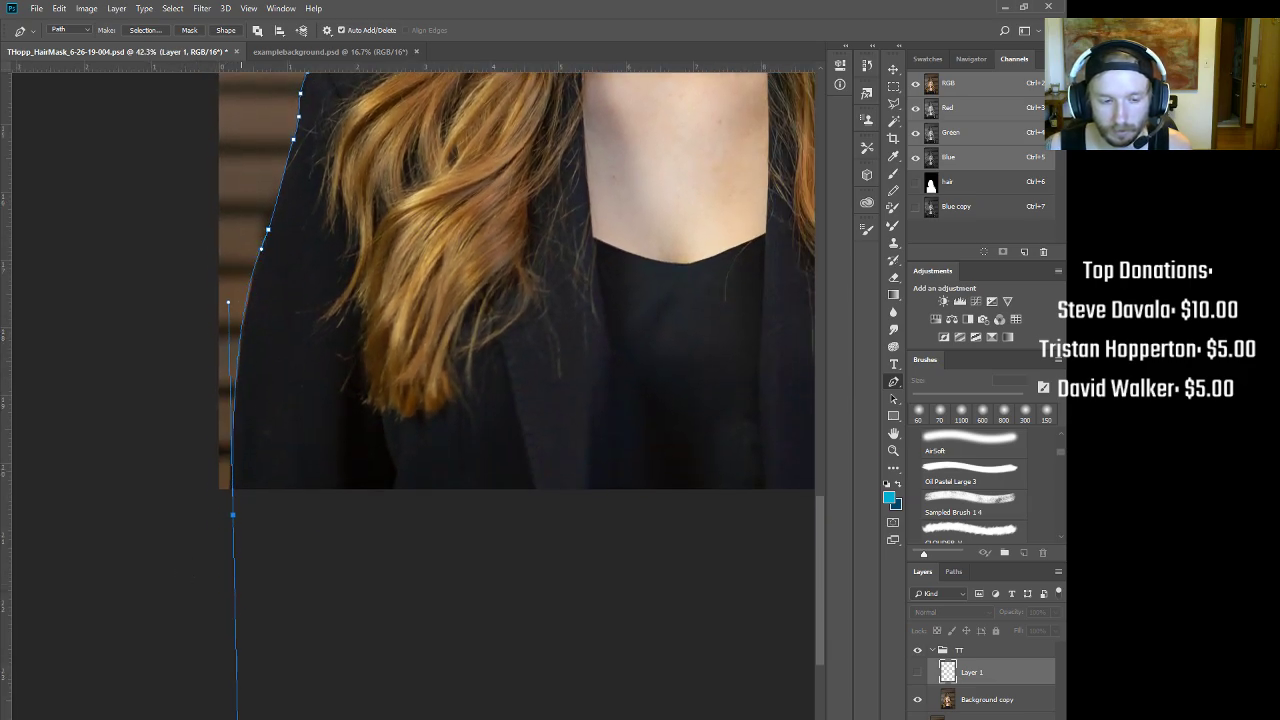
left_click(241, 346)
left_click_drag(233, 515, 229, 524)
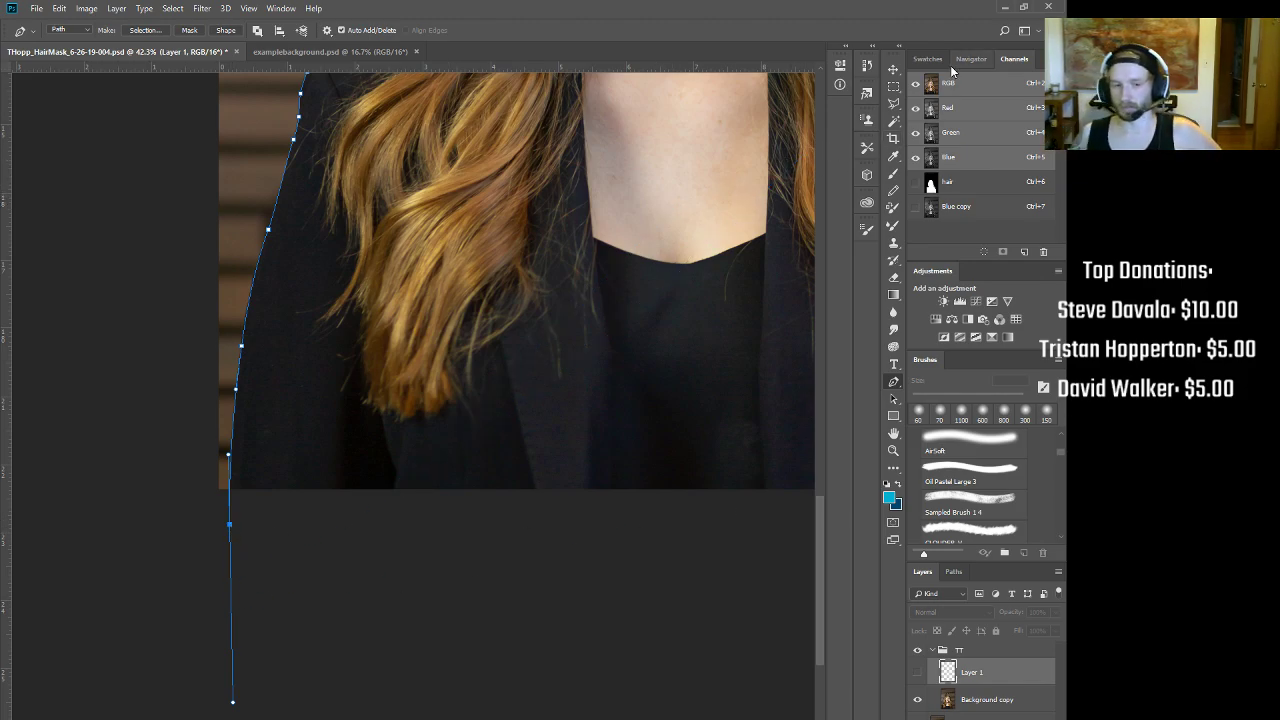
Step: Loop the path back beneath the chest and place the final anchor
left_click_drag(622, 443, 586, 446)
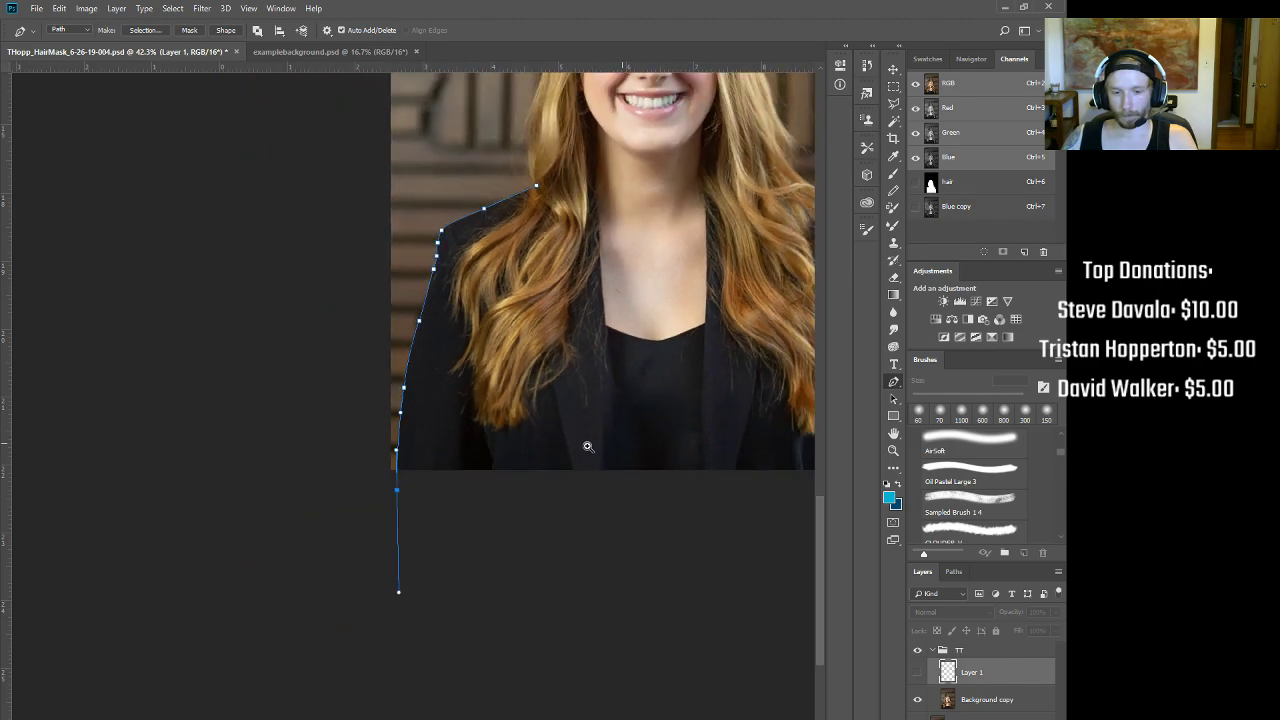
left_click_drag(640, 327, 517, 423)
left_click_drag(569, 463, 545, 479)
left_click(568, 600)
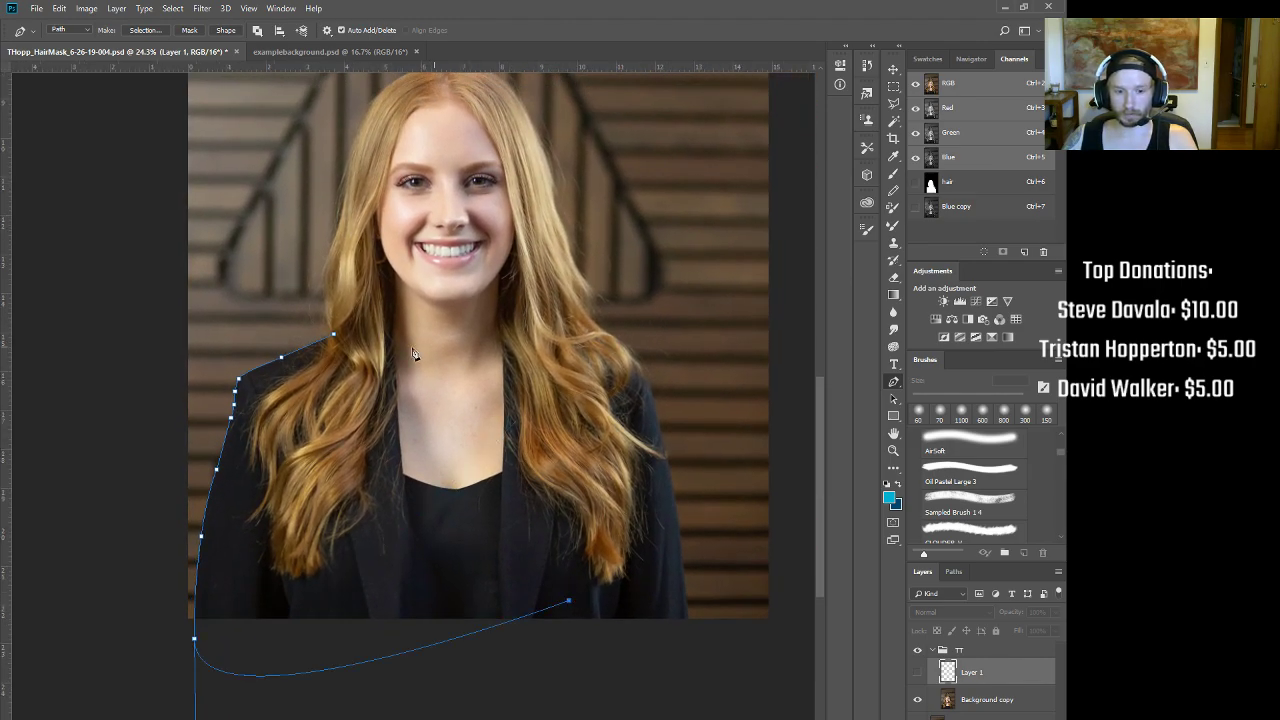
Step: Make a selection from the shoulder path and fill it with white in the hair channel
right_click(512, 379)
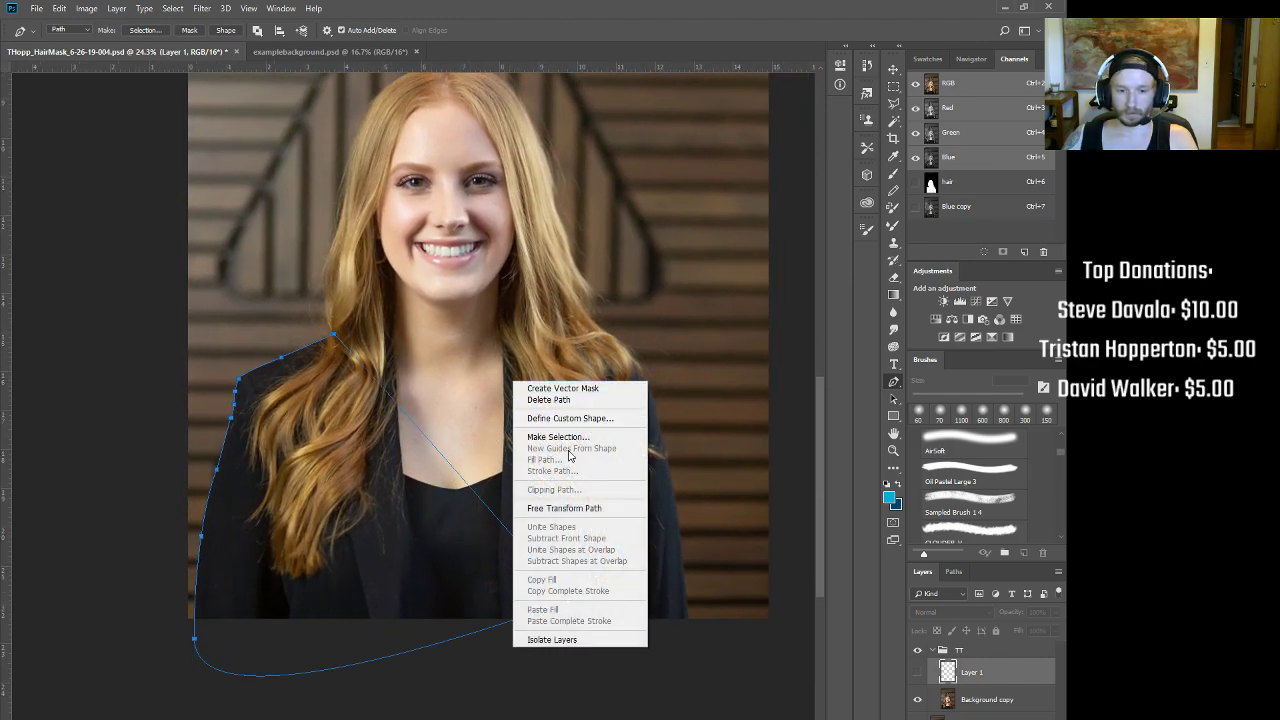
left_click(545, 441)
left_click(673, 252)
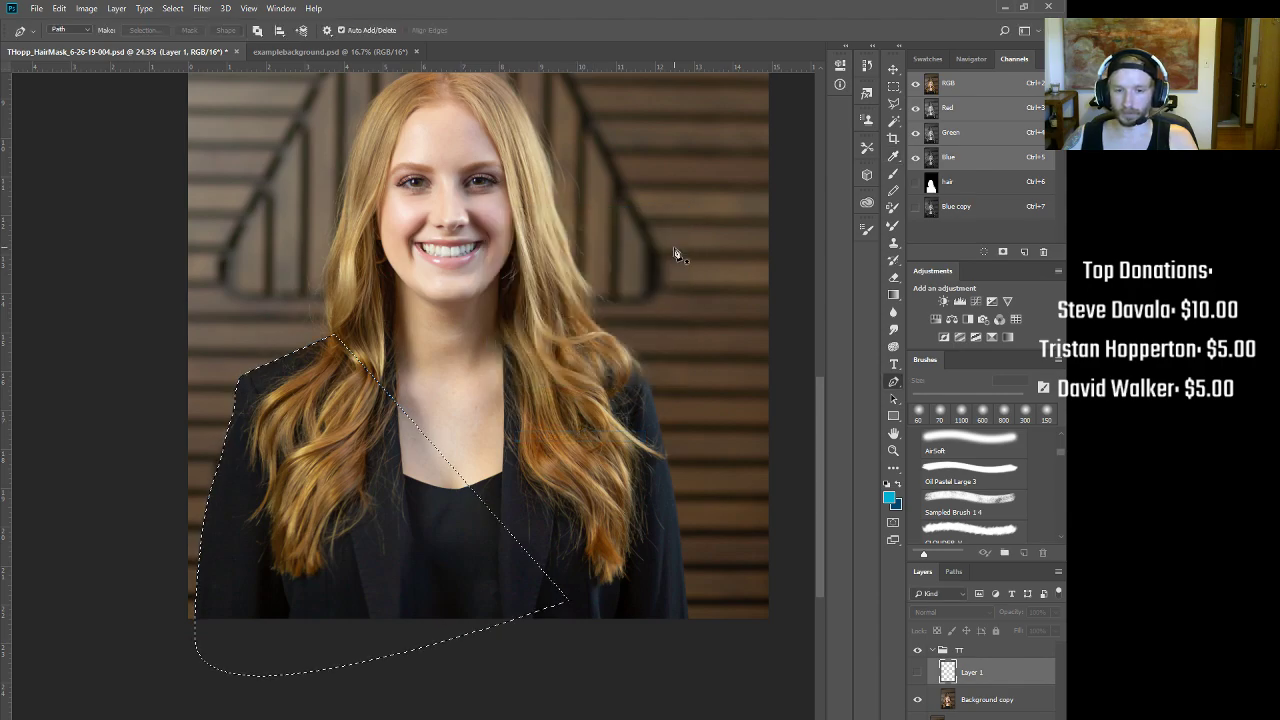
left_click(980, 189)
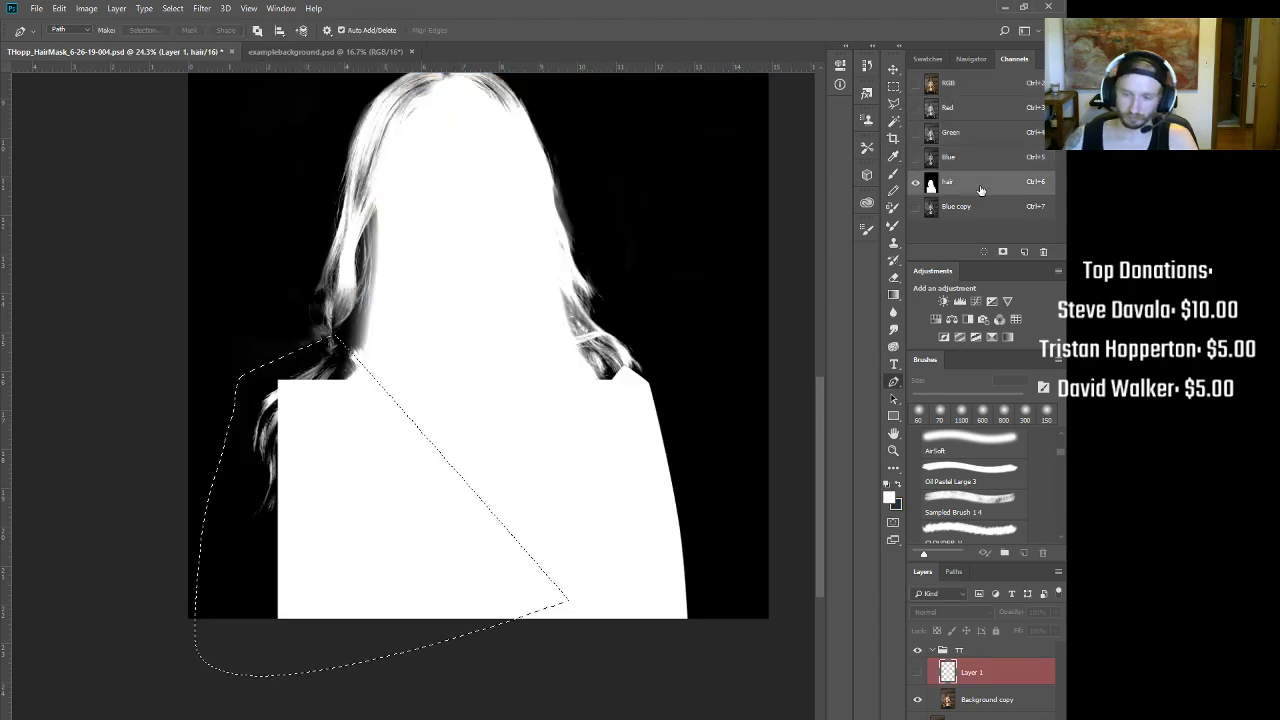
key("Delete")
key("alt+BackSpace")
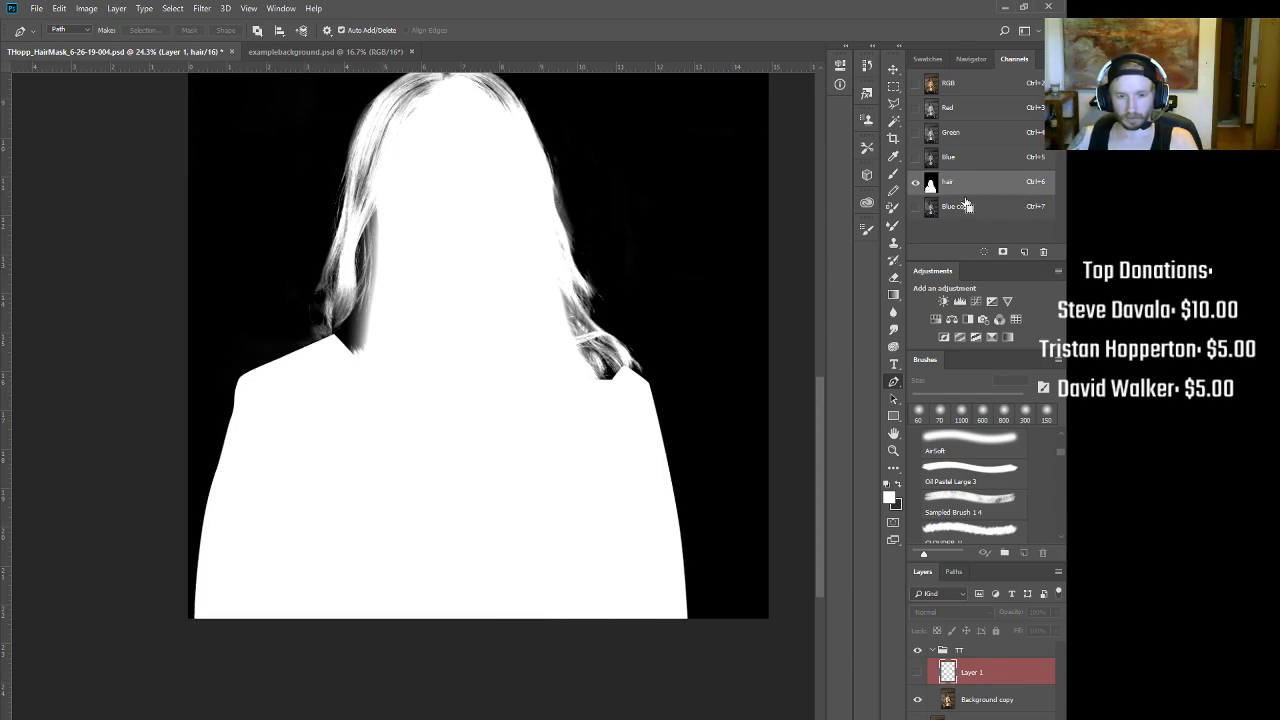
Step: Frame the head and shoulder, switch to the soft Brush and enlarge it from 70 px to 300 px
left_click_drag(557, 238, 636, 182)
left_click_drag(636, 182, 794, 409)
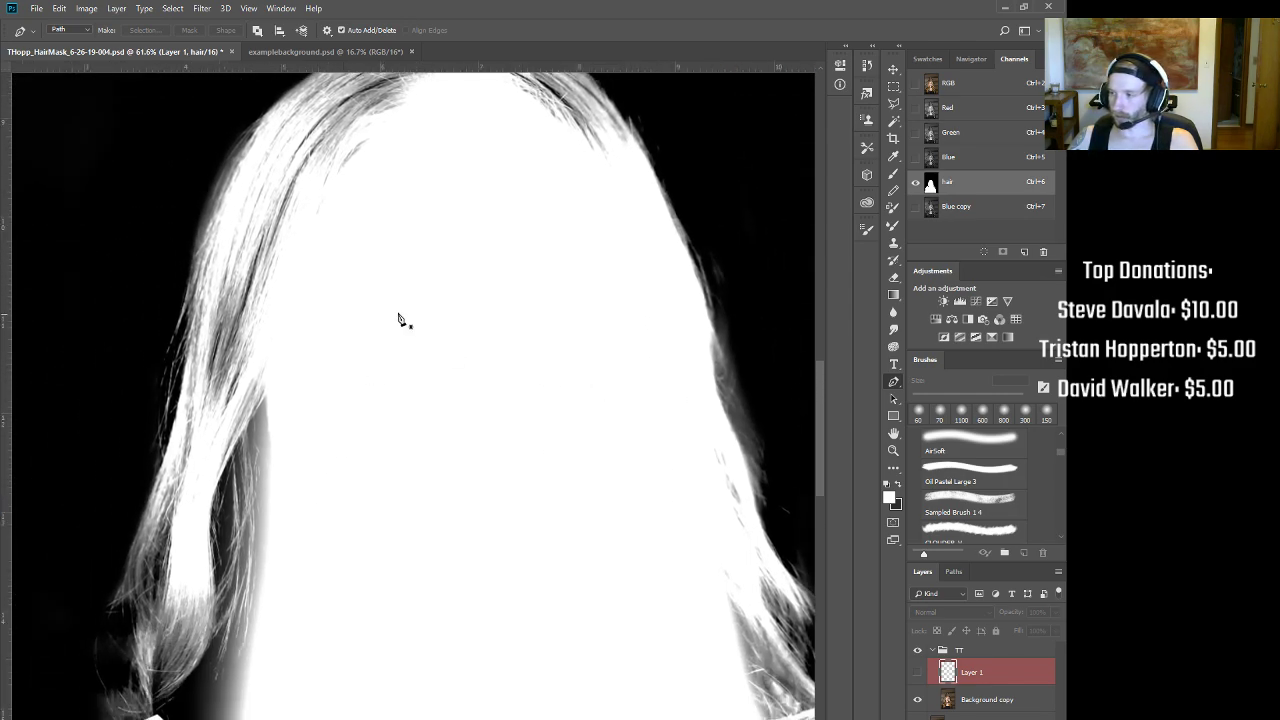
left_click_drag(494, 250, 488, 430)
key("b")
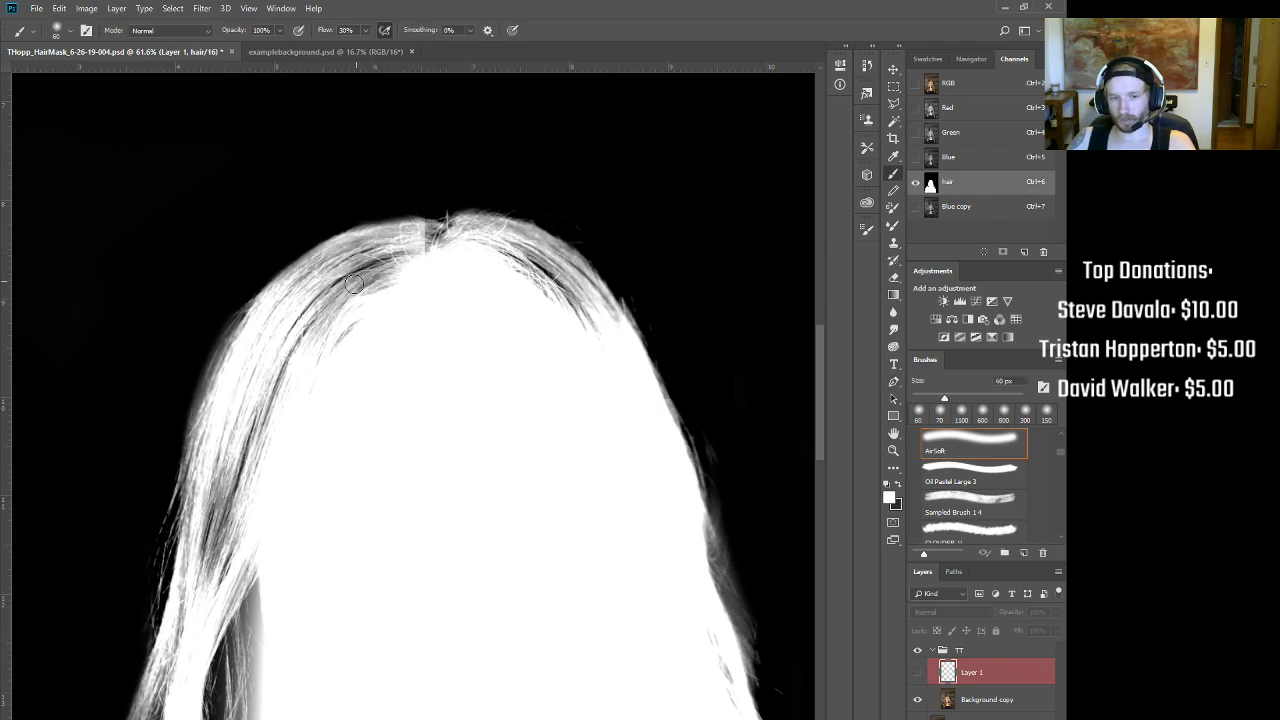
left_click_drag(563, 249, 477, 234)
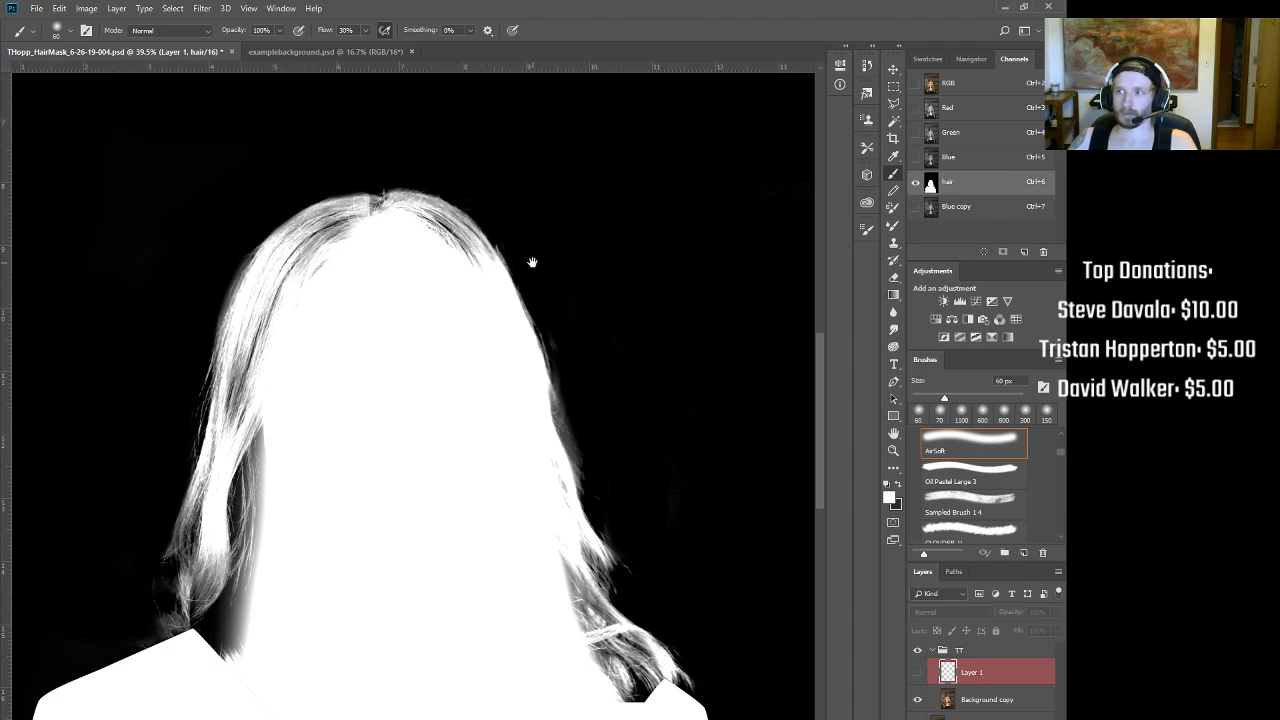
left_click_drag(445, 236, 466, 237)
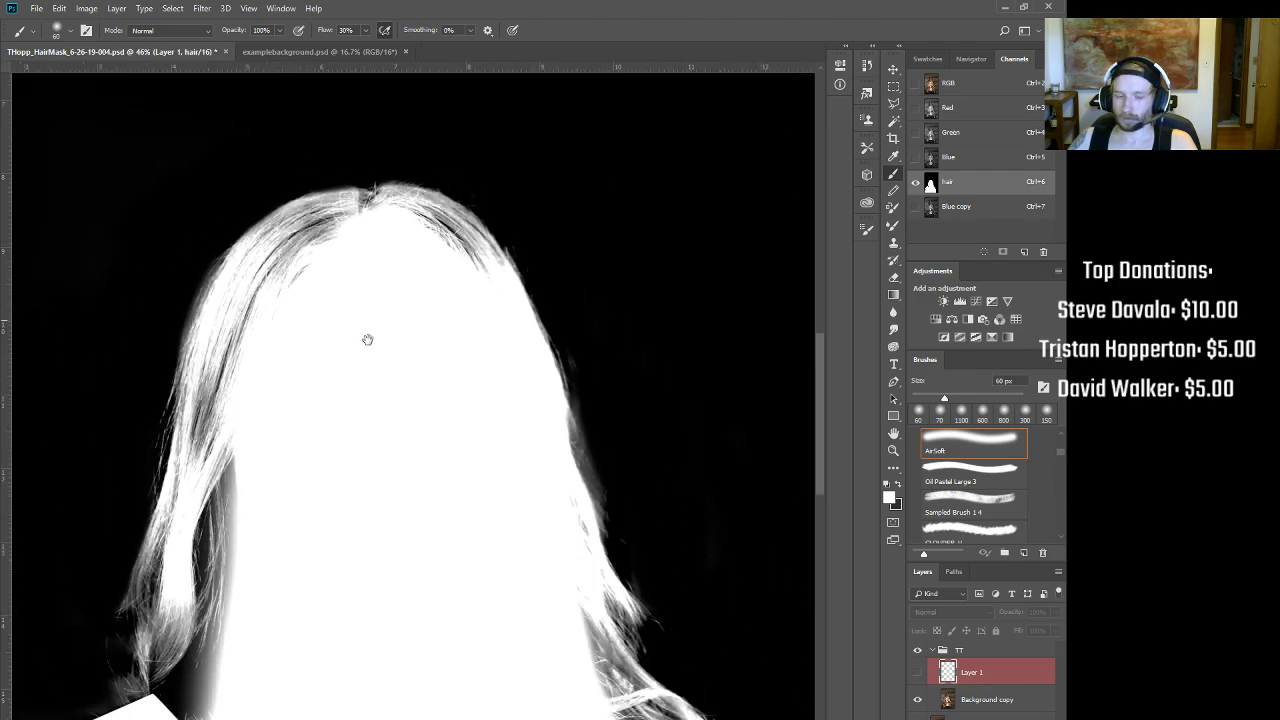
left_click_drag(403, 297, 503, 163)
scroll(401, 507, "down", 4)
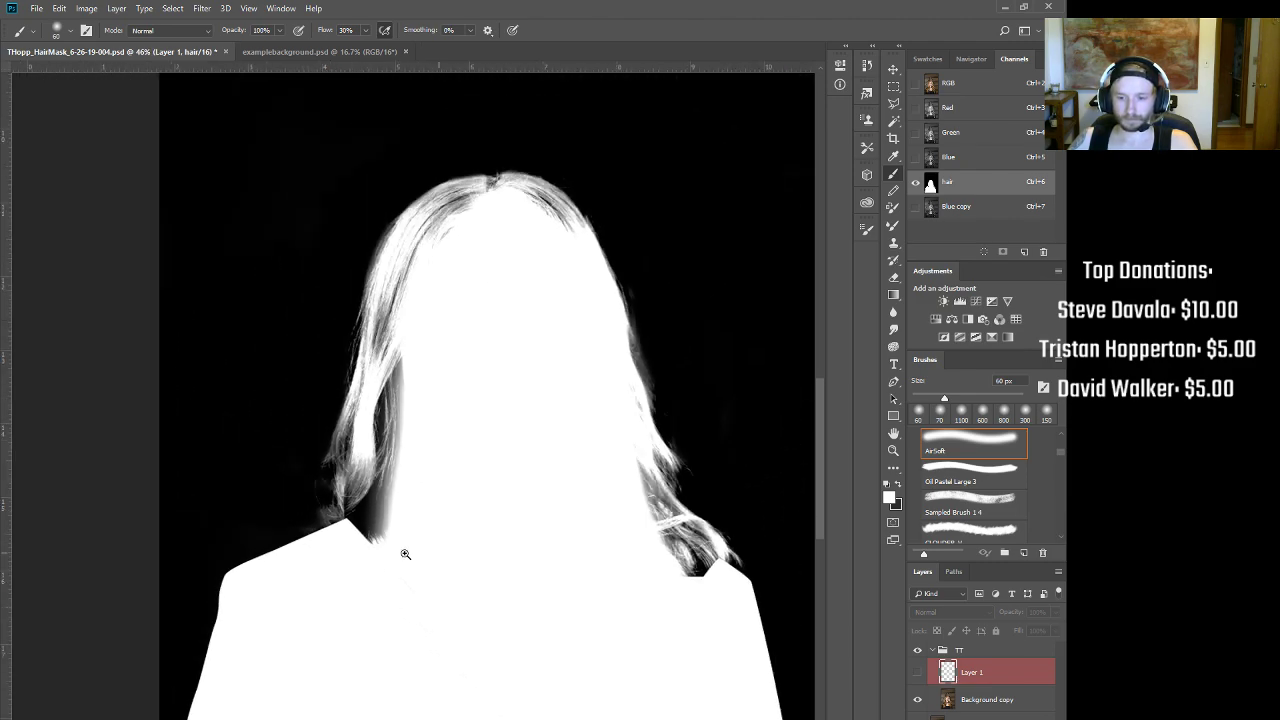
key("bracketright")
key("bracketright")
key("bracketright")
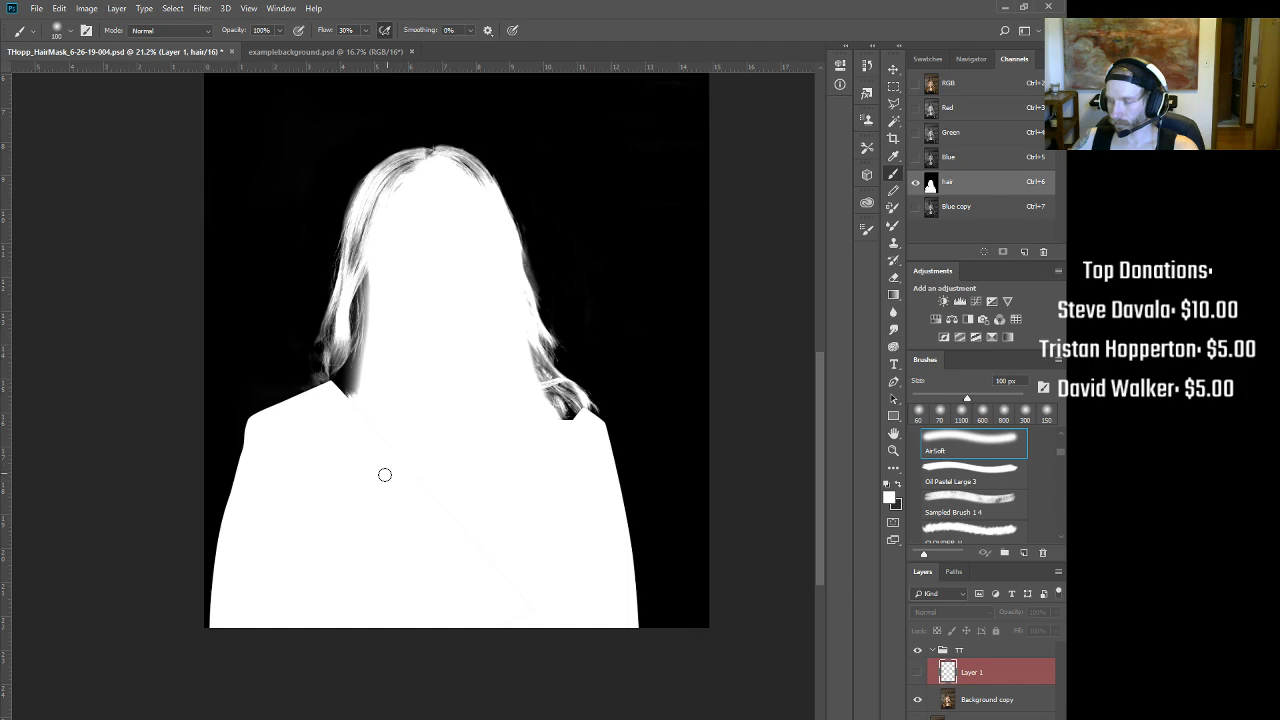
key("bracketright")
key("bracketright")
key("bracketright")
key("bracketright")
key("bracketright")
key("bracketright")
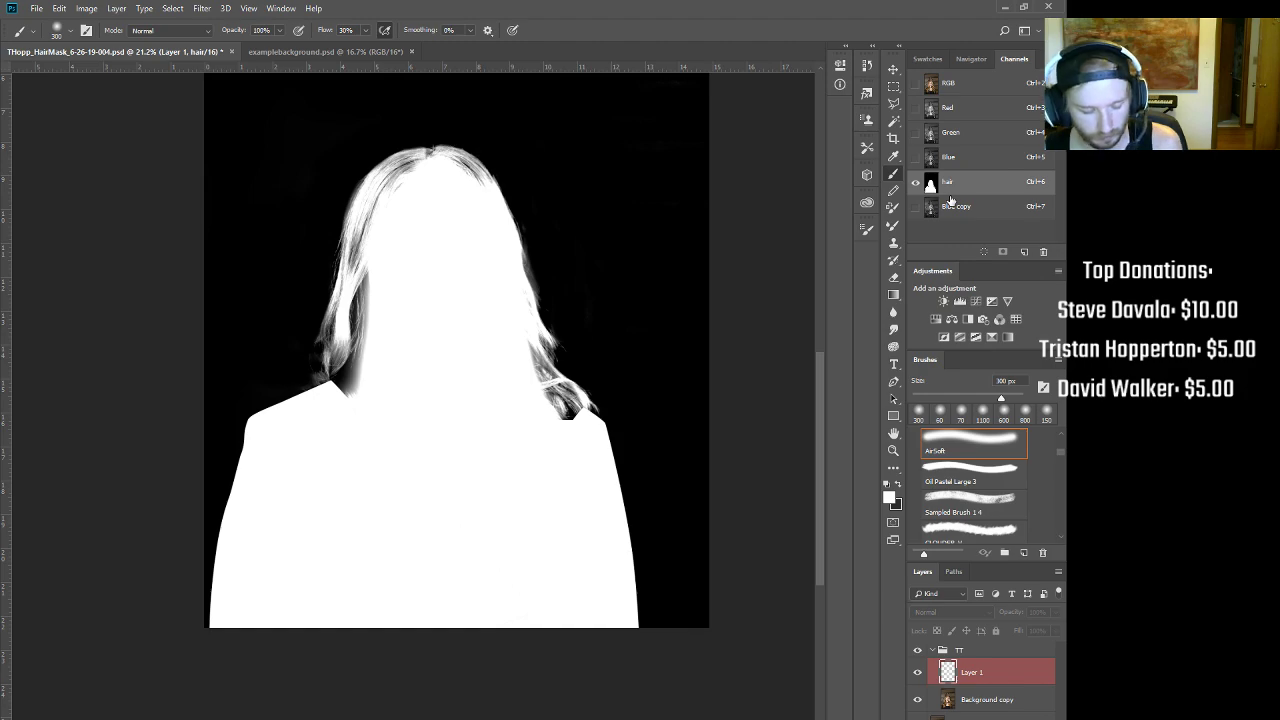
key("ctrl+m")
mouse_move(910, 289)
left_mouse_down()
mouse_move(680, 206)
mouse_move(700, 323)
mouse_move(857, 142)
left_mouse_up()
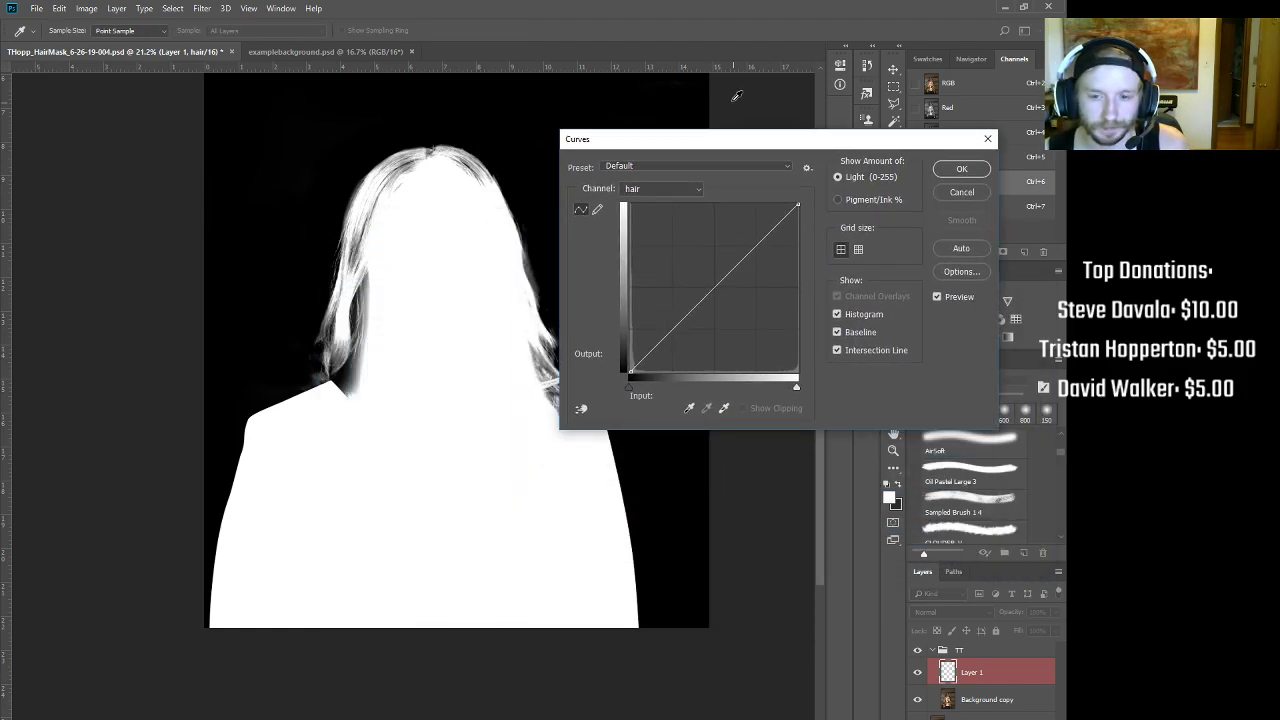
scroll(491, 129, "up", 5)
scroll(336, 116, "up", 4)
scroll(340, 222, "down", 2)
left_click_drag(428, 210, 350, 308)
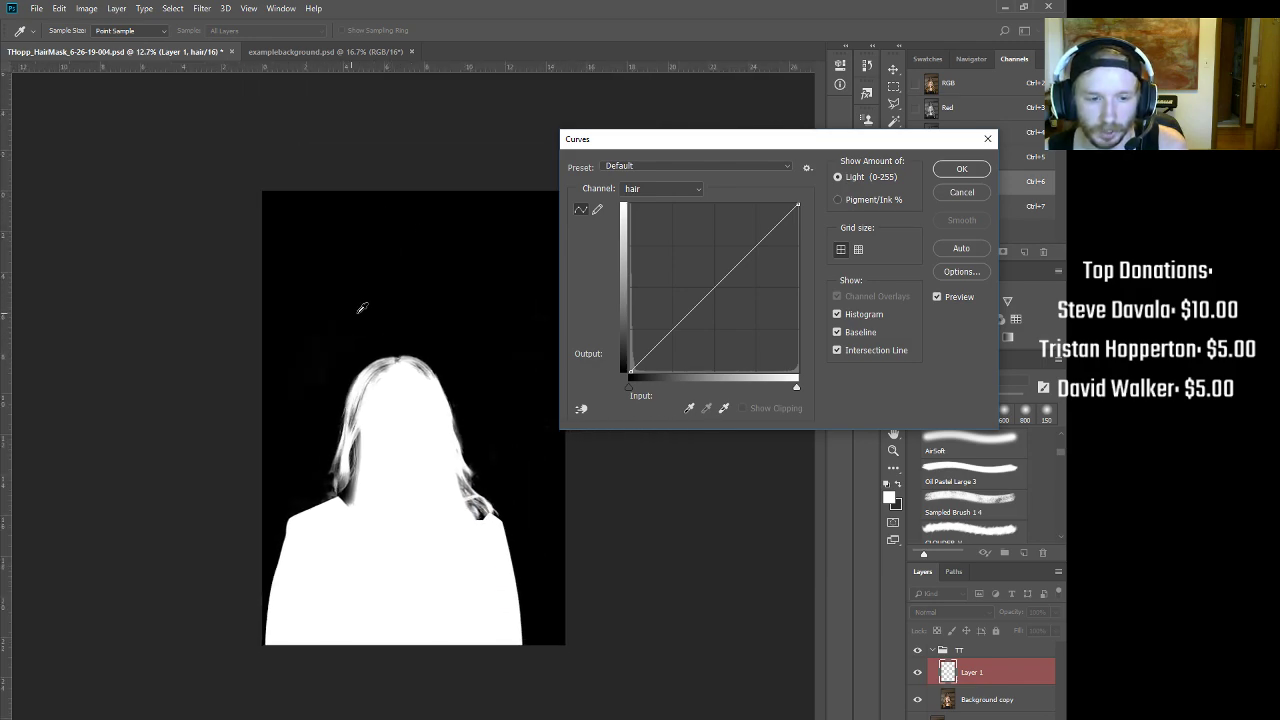
left_click_drag(797, 204, 630, 146)
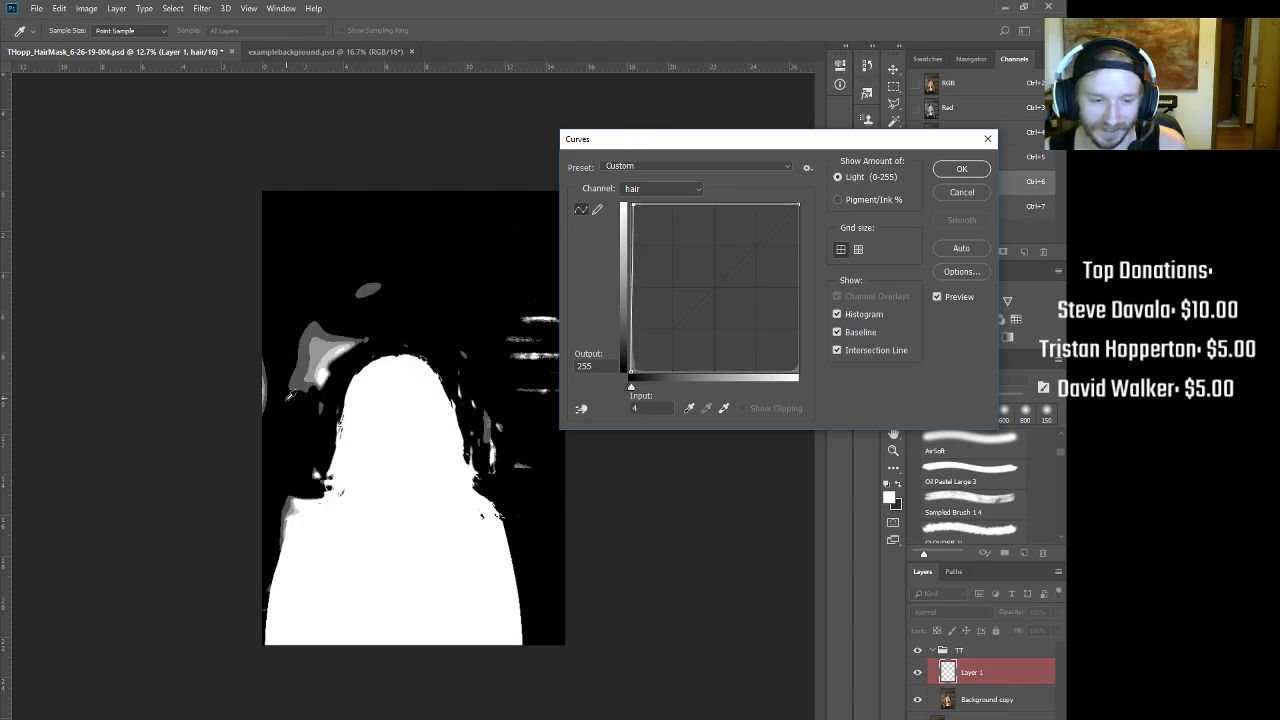
left_click_drag(648, 143, 691, 138)
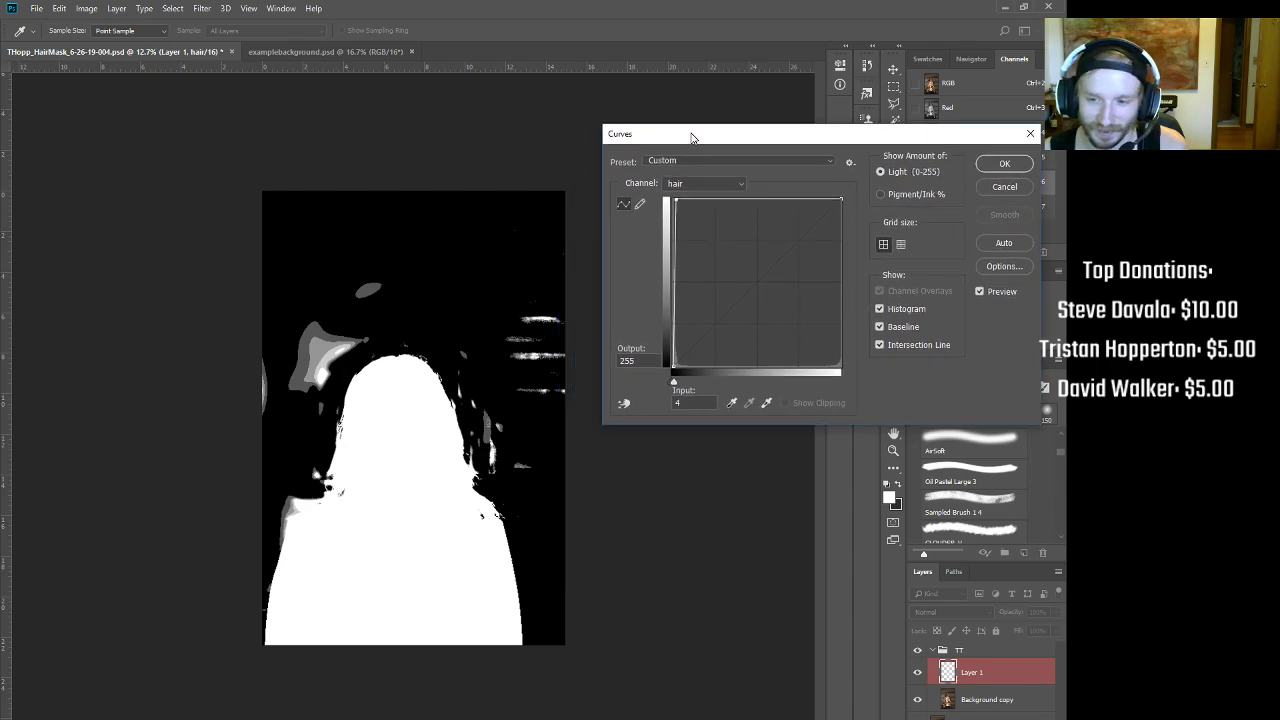
left_click_drag(675, 199, 741, 317)
left_click_drag(678, 199, 943, 152)
left_click(1009, 190)
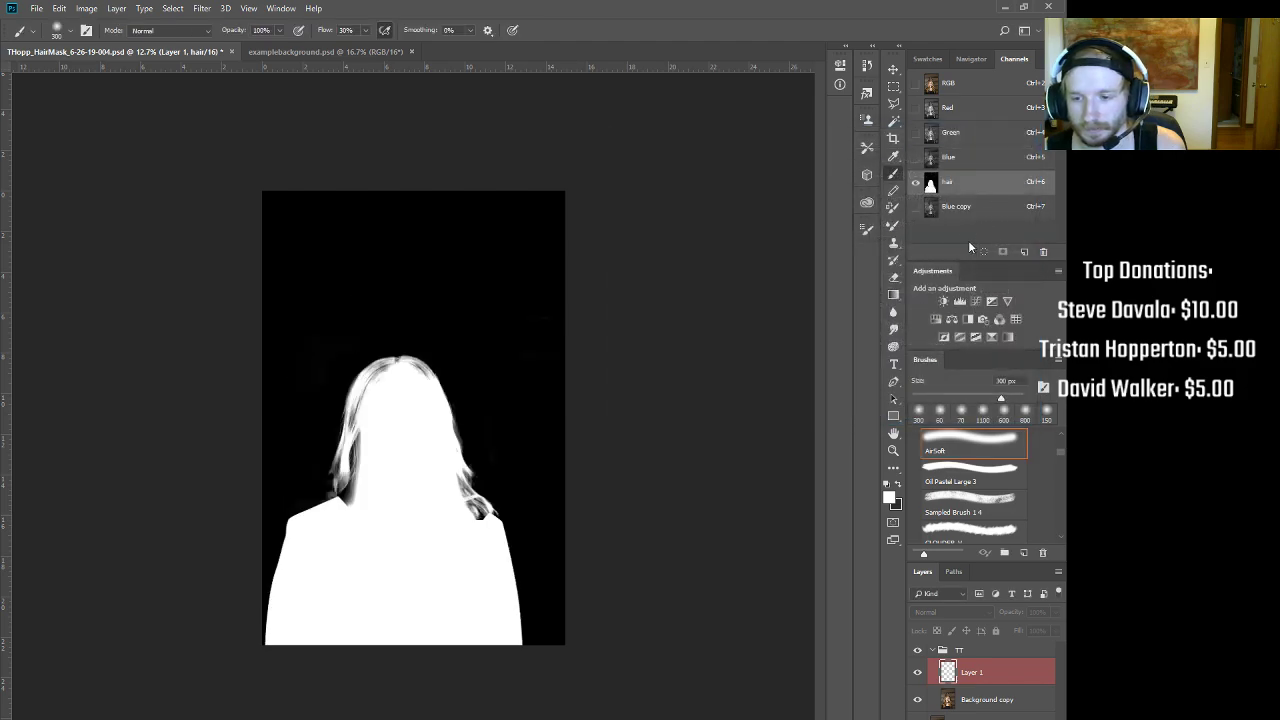
key("ctrl+m")
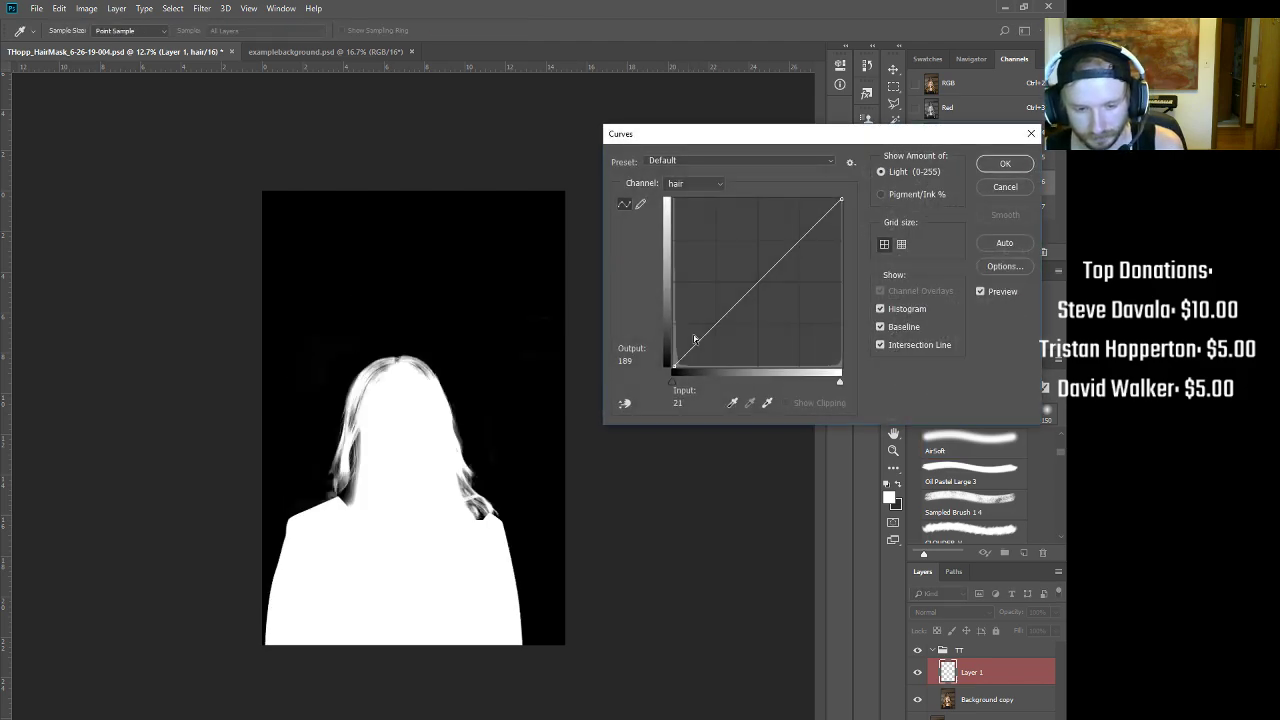
left_click_drag(676, 366, 647, 399)
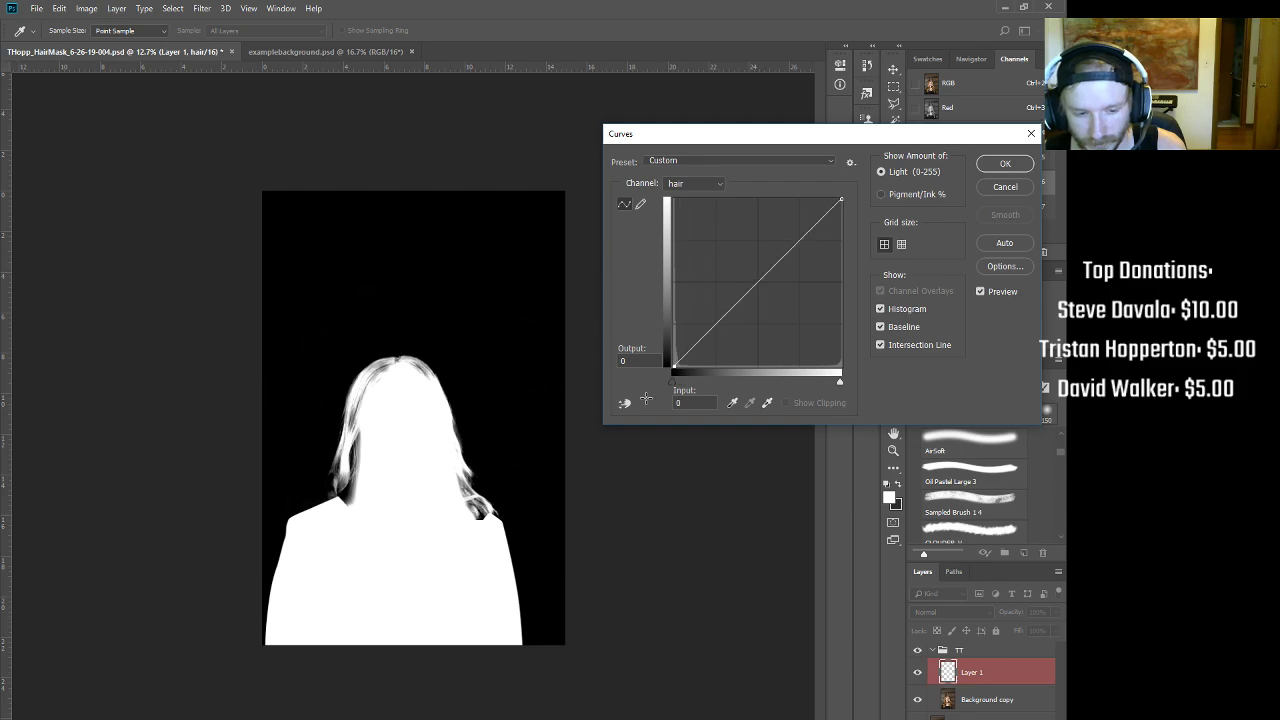
left_click(1004, 189)
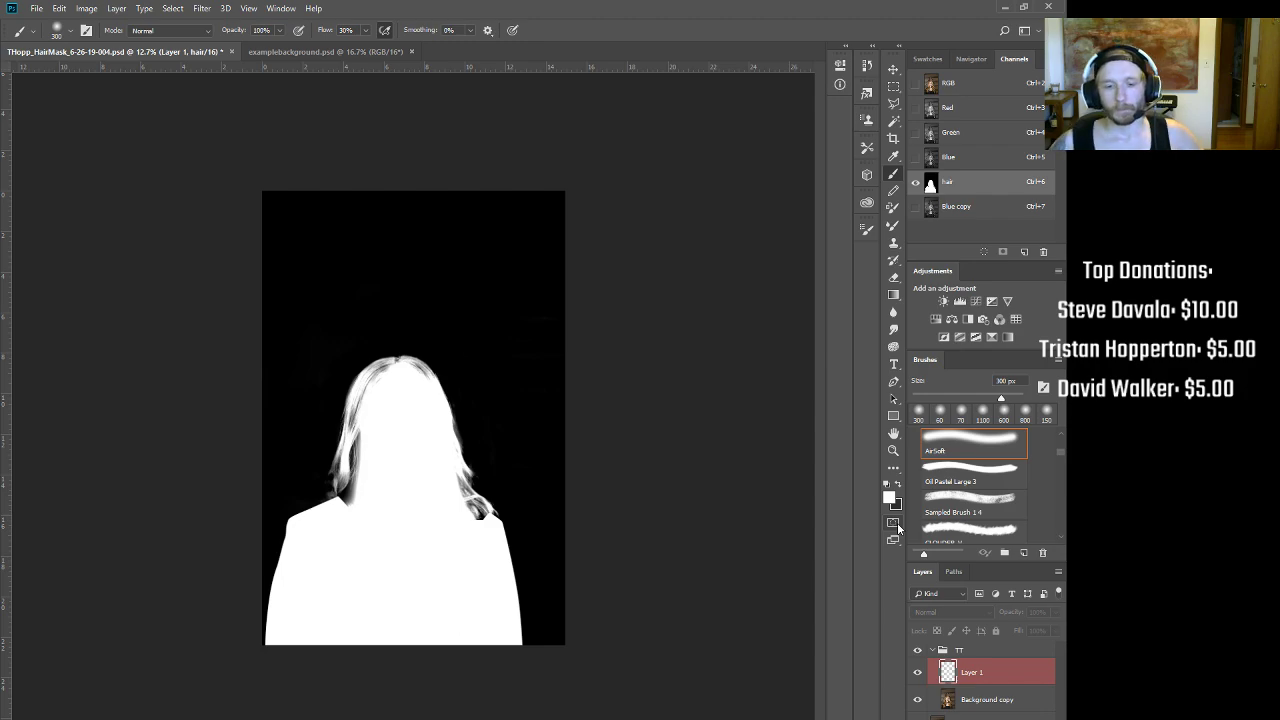
Step: Inspect the hair mask's hair edge up close against the full-colour composite
left_click_drag(386, 492, 450, 470)
left_click_drag(462, 385, 543, 370)
key("ctrl+2")
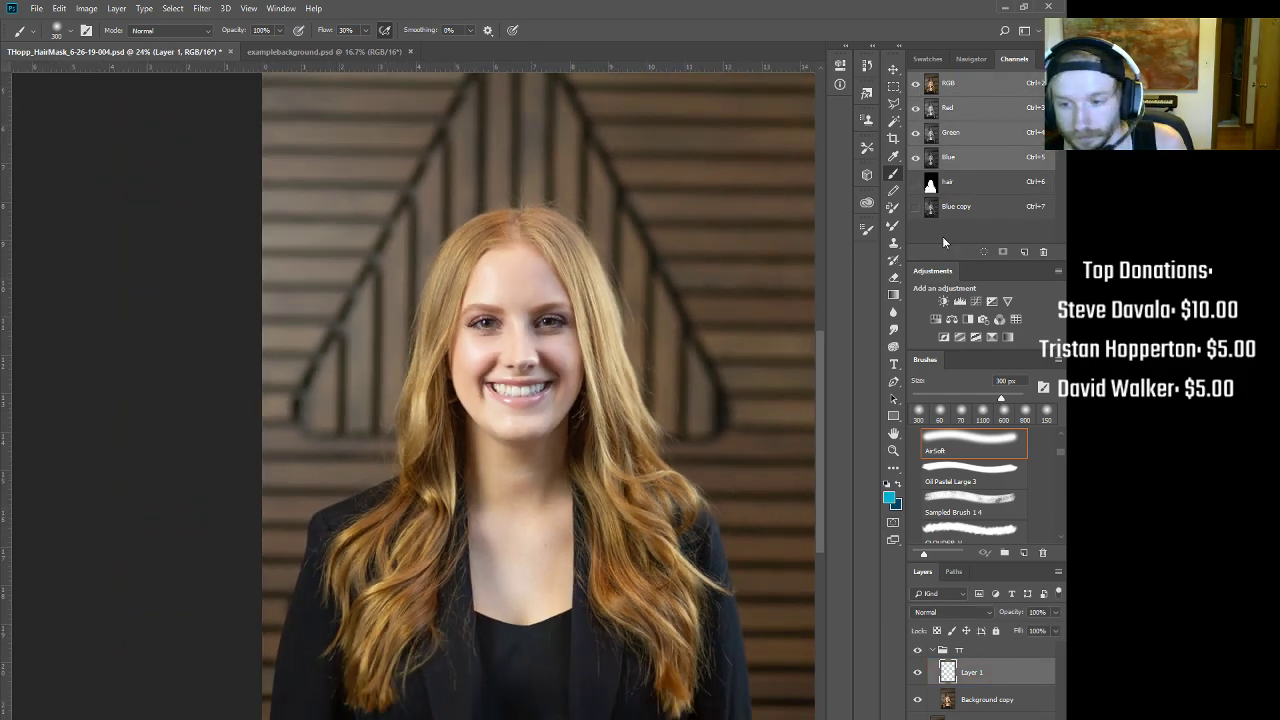
left_click(967, 189)
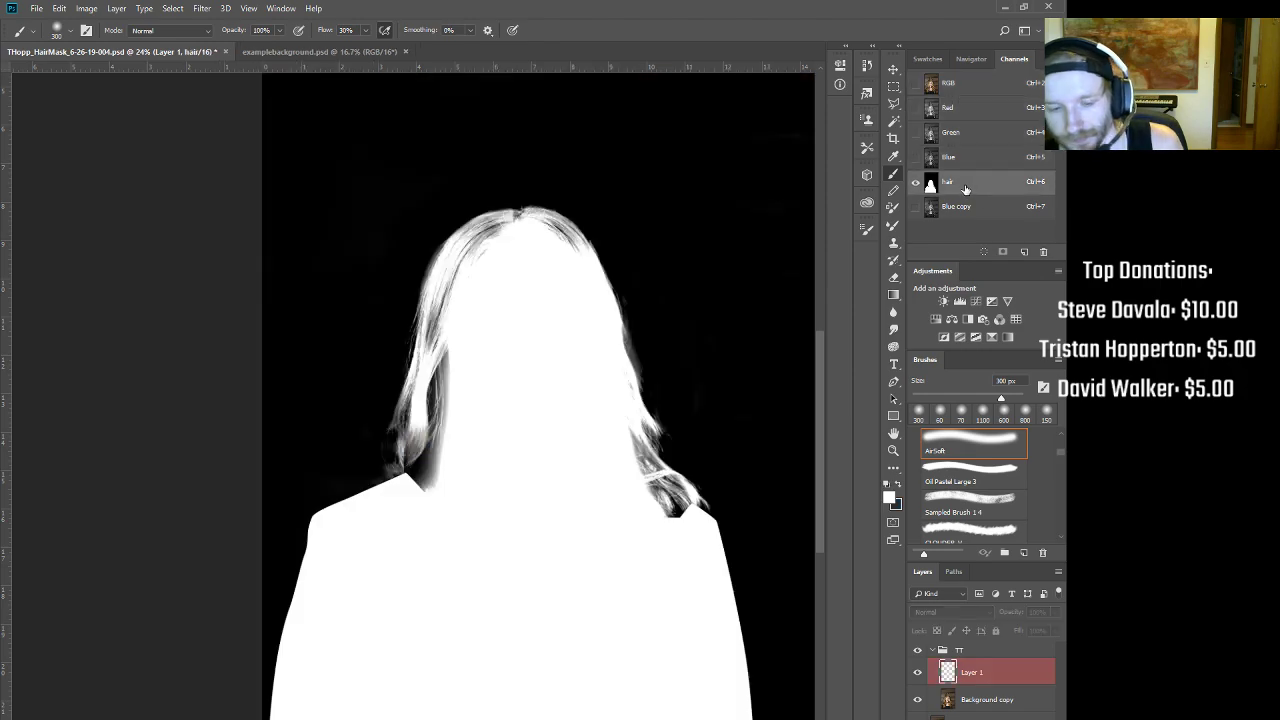
left_click_drag(661, 292, 632, 317)
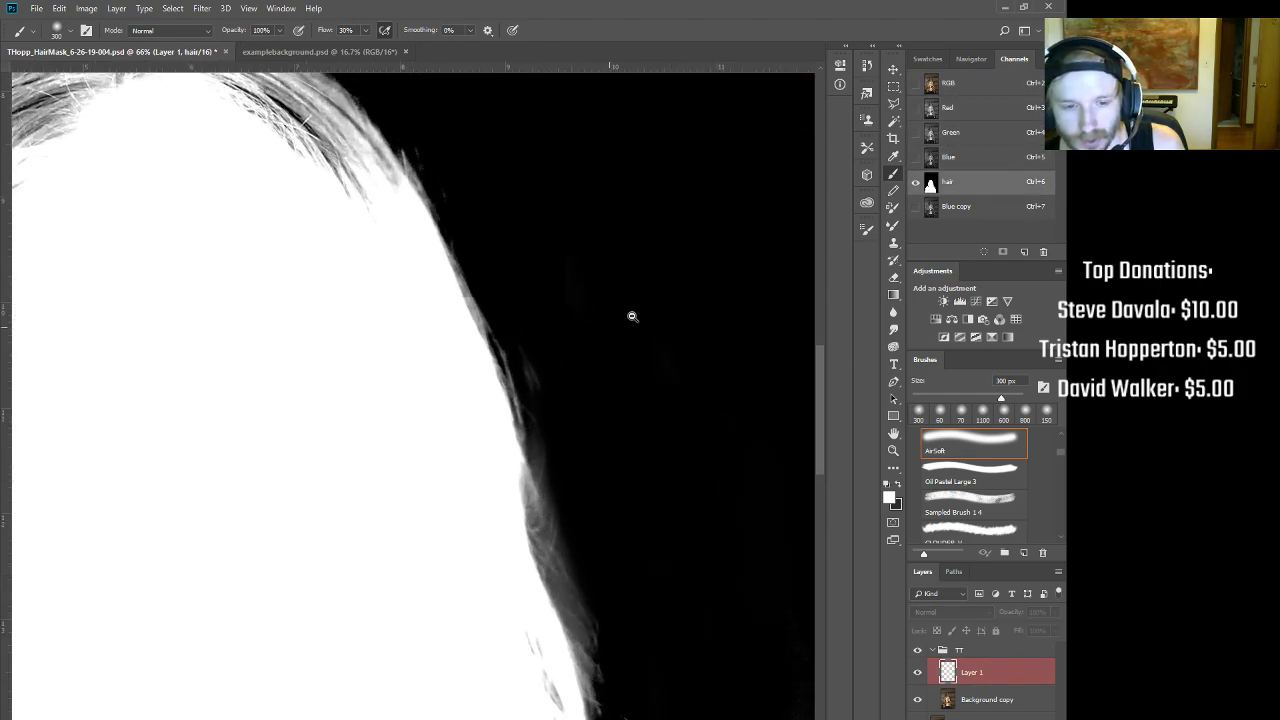
left_click_drag(613, 268, 671, 370)
key("ctrl+2")
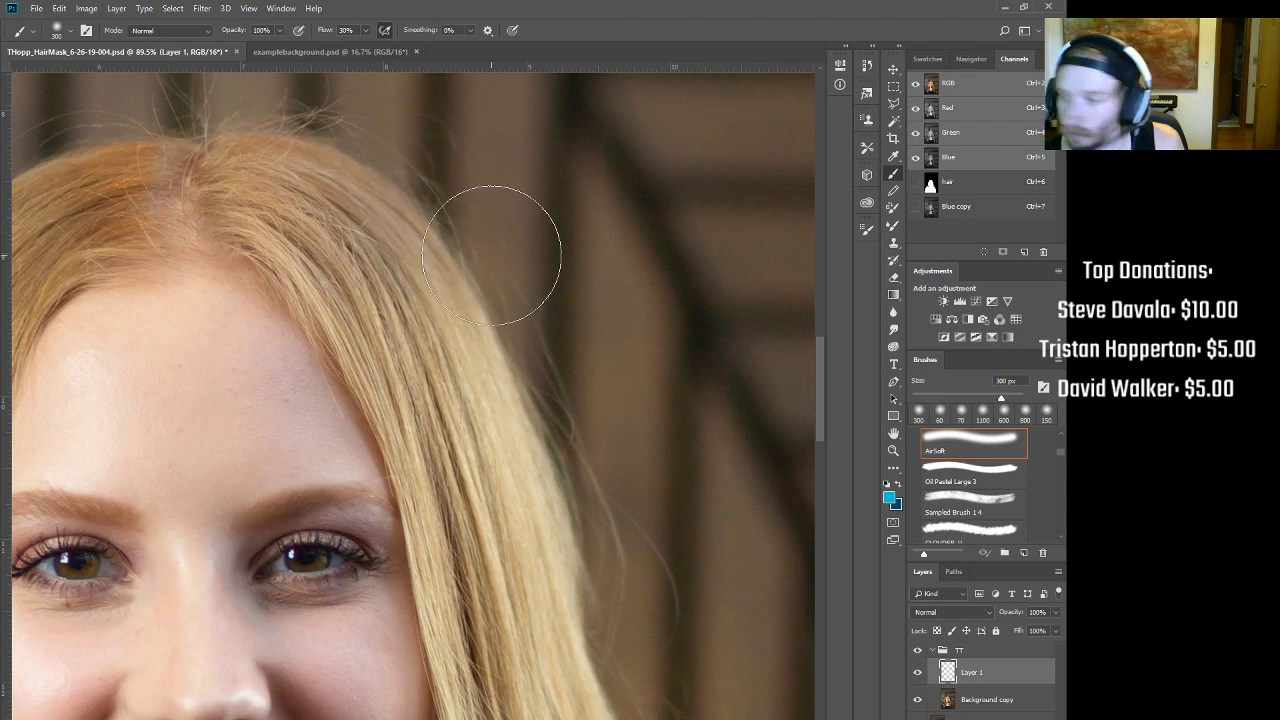
Step: Cycle through the Blue copy, Blue, Green and Red channels to compare them
left_click(981, 211)
scroll(627, 341, "down", 3)
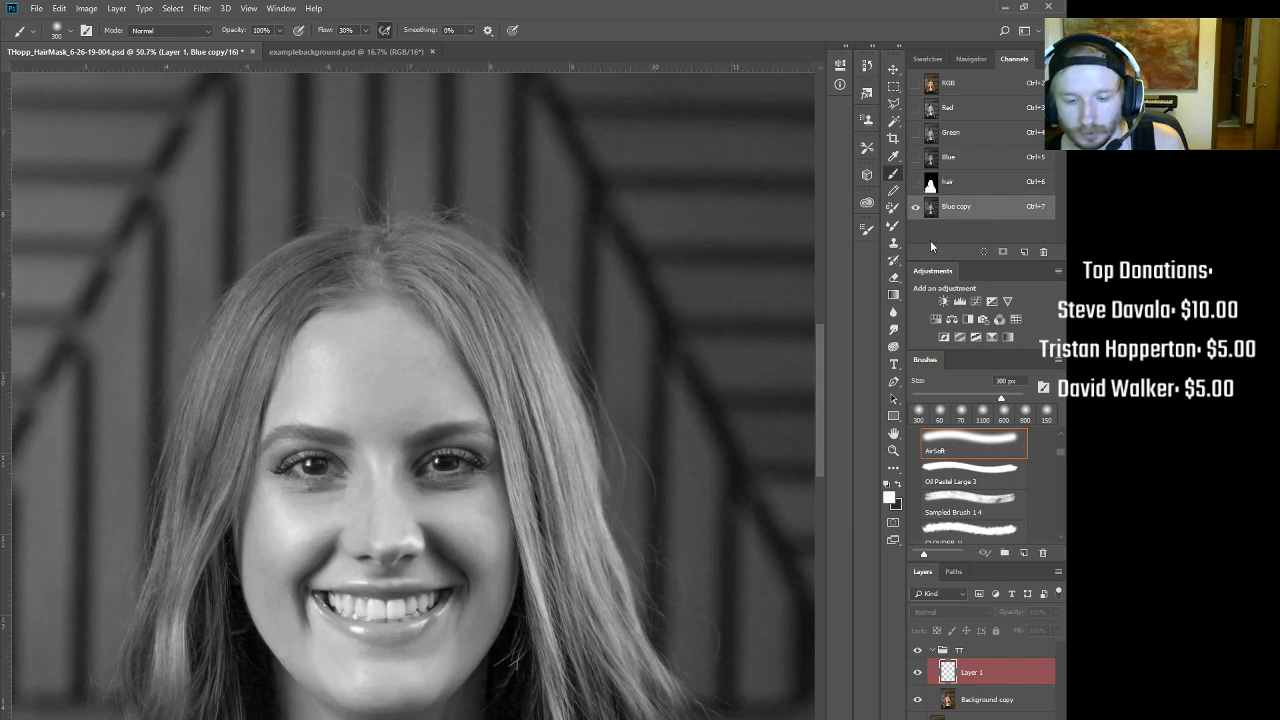
left_click(967, 167)
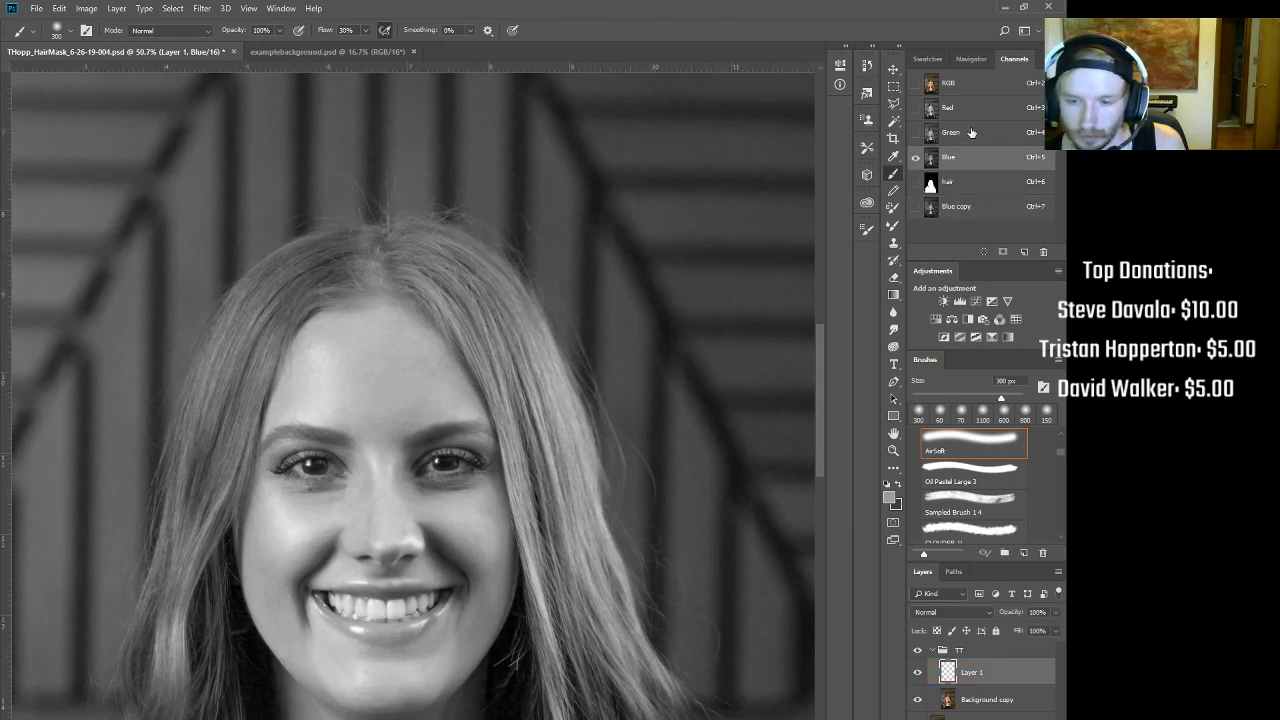
left_click(970, 132)
left_click(977, 108)
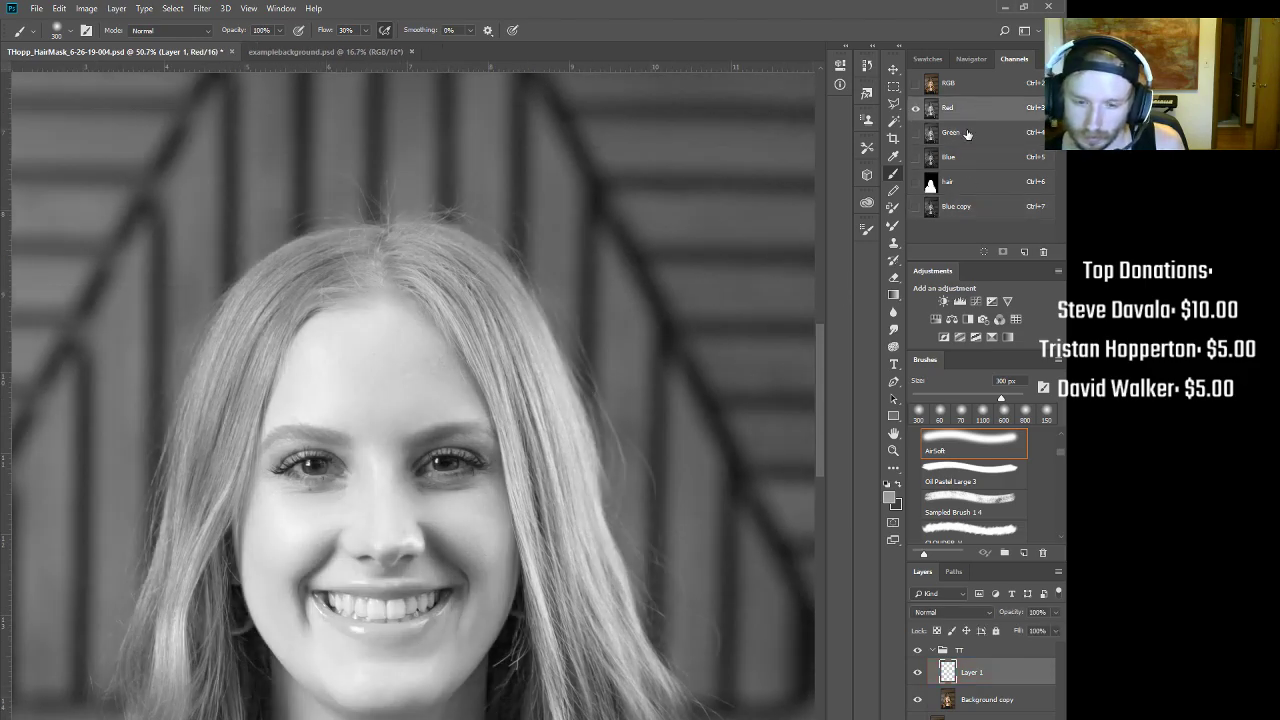
left_click(967, 134)
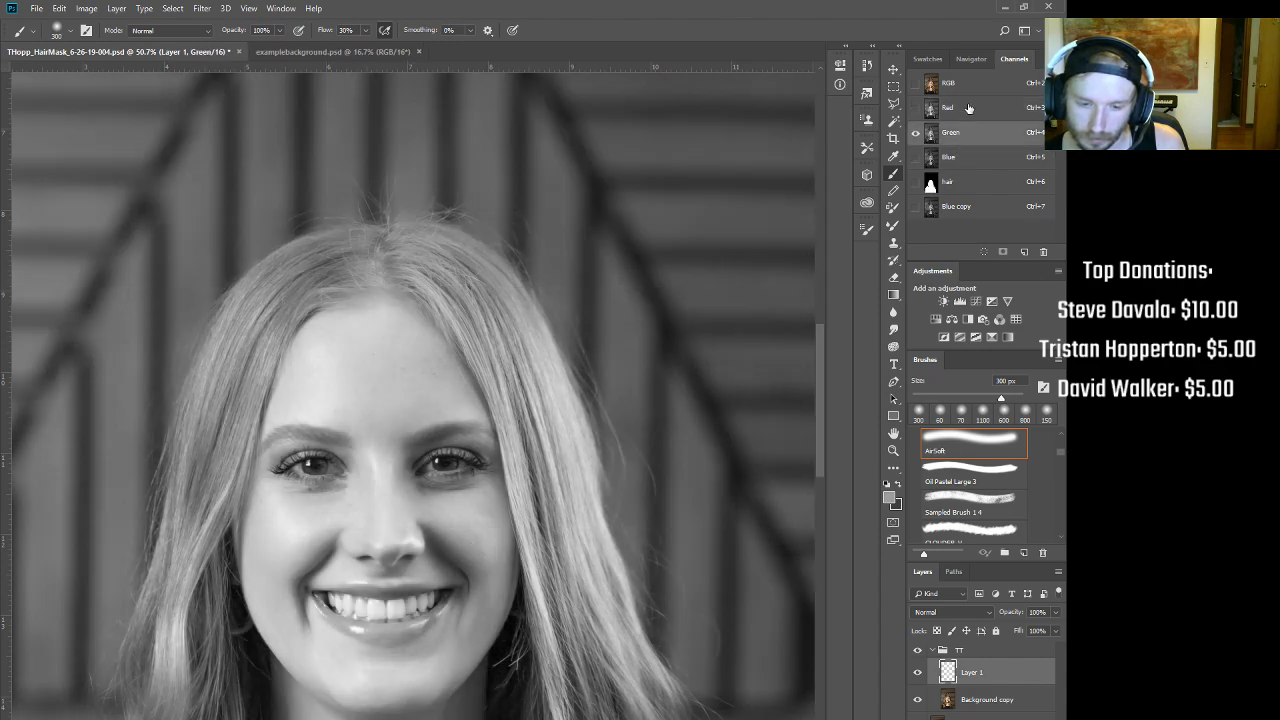
left_click(969, 108)
left_click(966, 134)
Step: Zoom in on the hair strands beside the face, comparing Red and Blue against the brighter Green
left_click_drag(629, 371, 671, 367)
left_click_drag(674, 415, 615, 316)
left_click(969, 108)
left_click(966, 133)
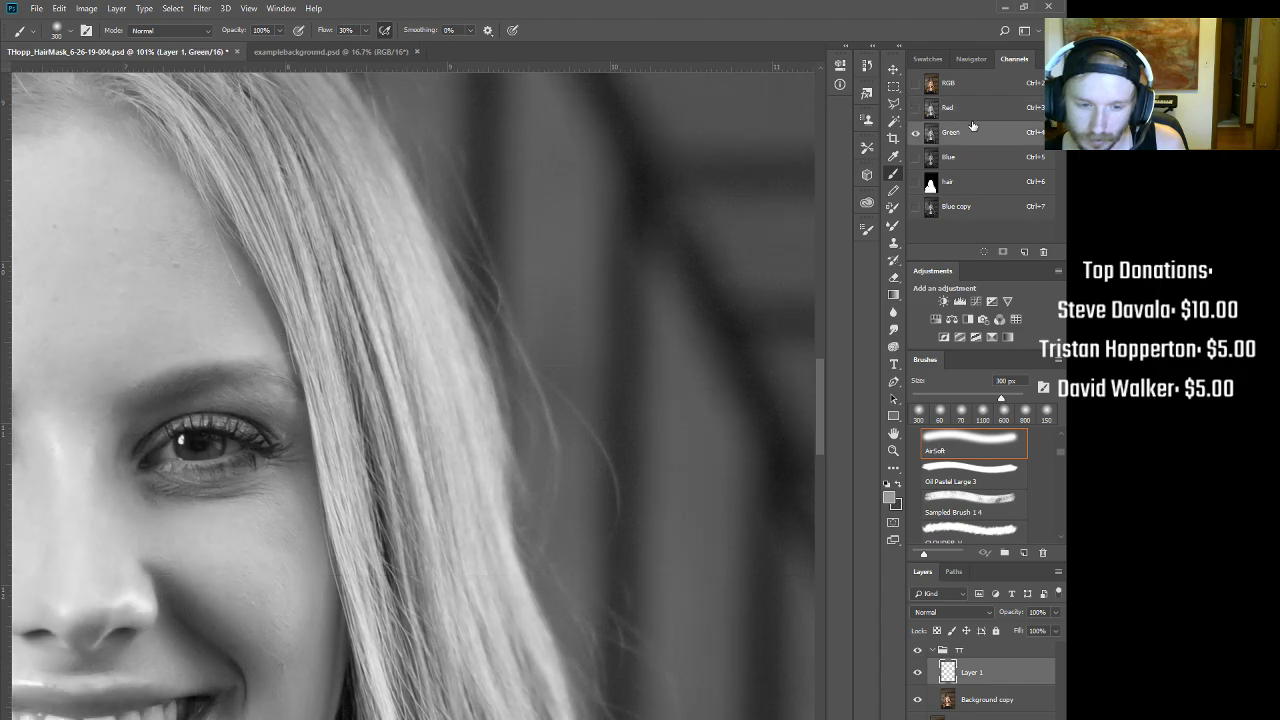
left_click(958, 162)
left_click(967, 138)
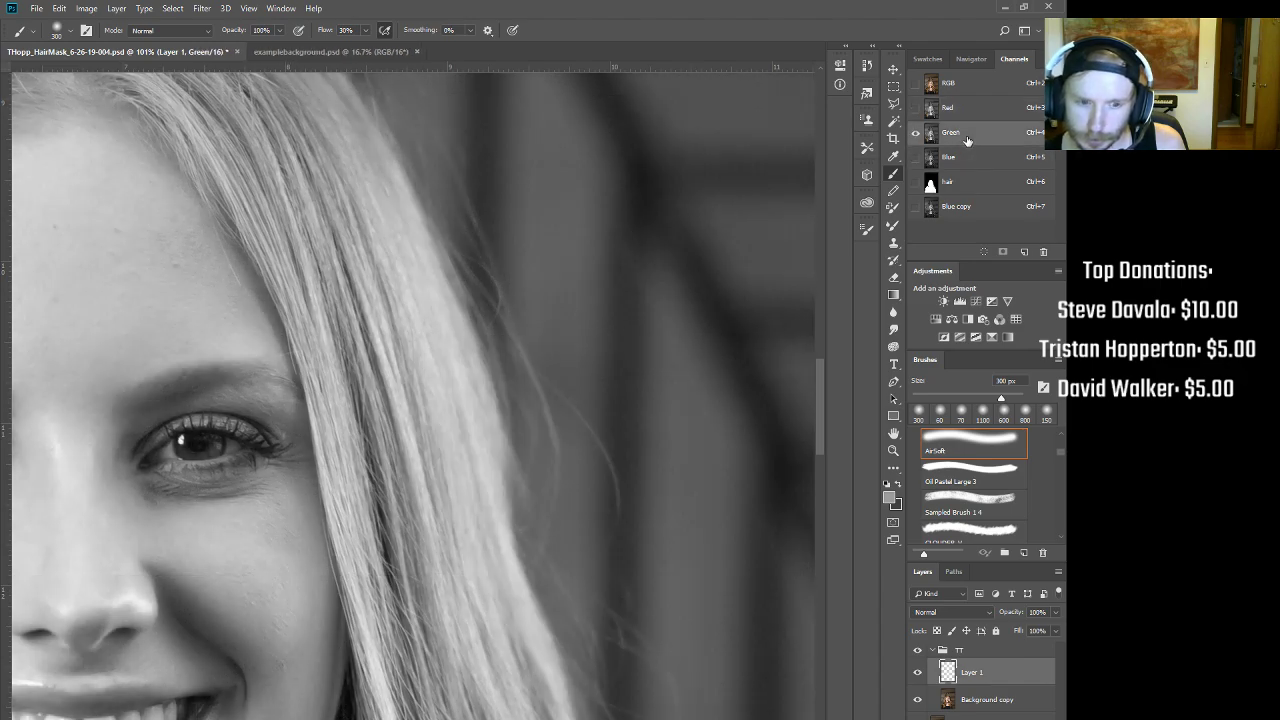
left_click_drag(602, 280, 554, 286)
left_click_drag(611, 435, 569, 387)
Step: Review the whole hair mask against the full-colour image, ending on the hair channel
key("ctrl+2")
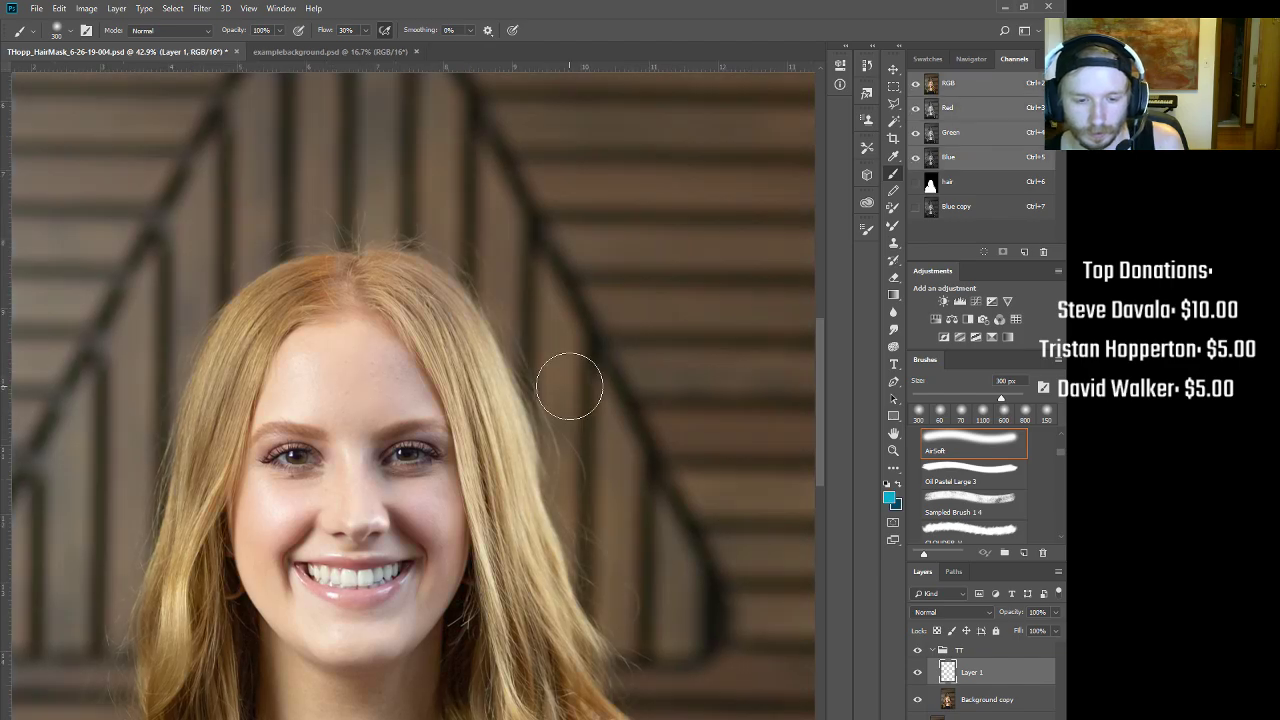
left_click(951, 190)
left_click_drag(543, 329, 523, 332)
left_click_drag(368, 510, 345, 520)
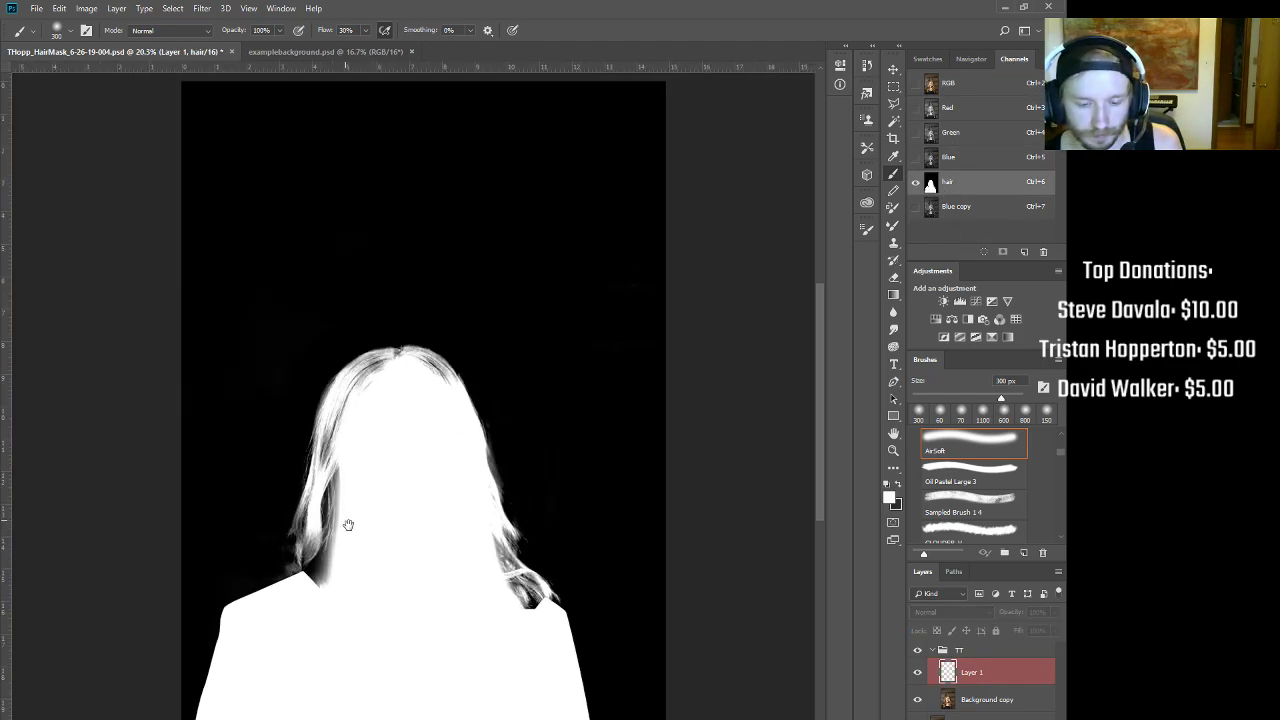
mouse_move(388, 694)
left_mouse_down()
mouse_move(457, 547)
mouse_move(512, 550)
left_mouse_up()
mouse_move(517, 605)
left_mouse_down()
mouse_move(537, 521)
mouse_move(474, 547)
left_mouse_up()
key("ctrl+2")
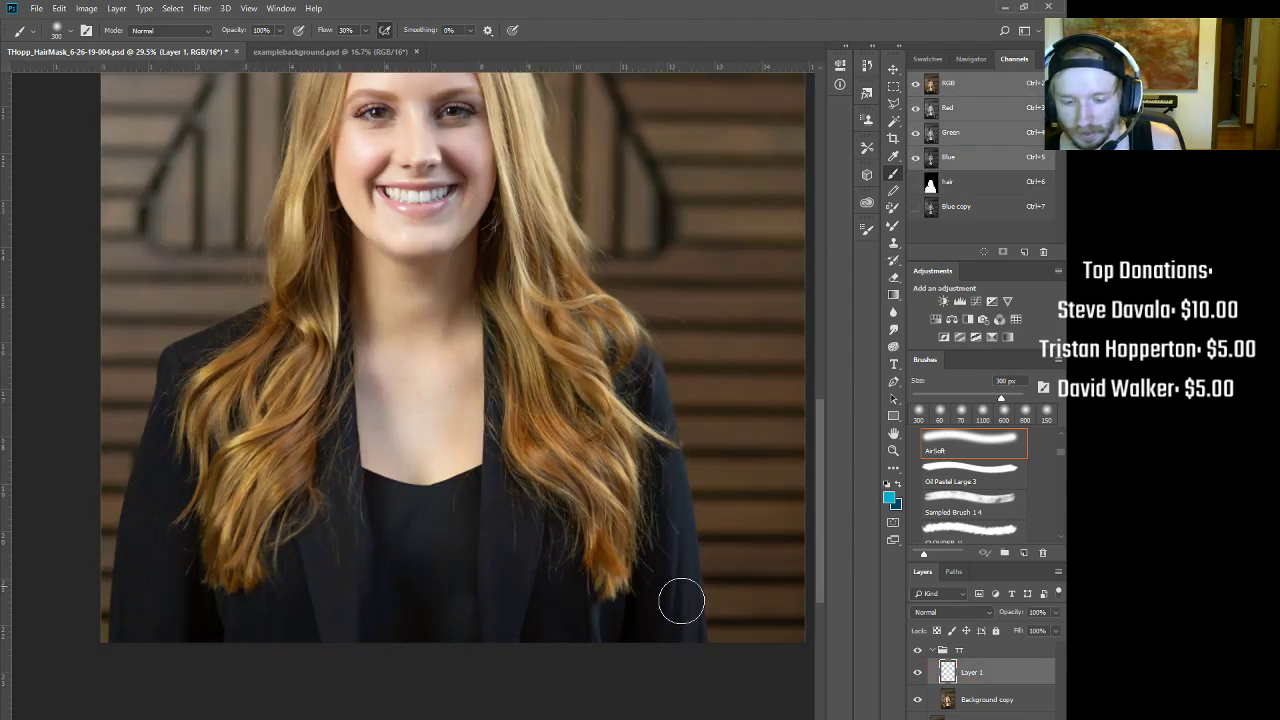
left_click(965, 184)
Step: Soften the mask's right shoulder edge with a 500 px, 50% strength Blur stroke
left_click(893, 311)
mouse_move(690, 535)
left_mouse_down()
mouse_move(661, 383)
mouse_move(684, 441)
left_mouse_up()
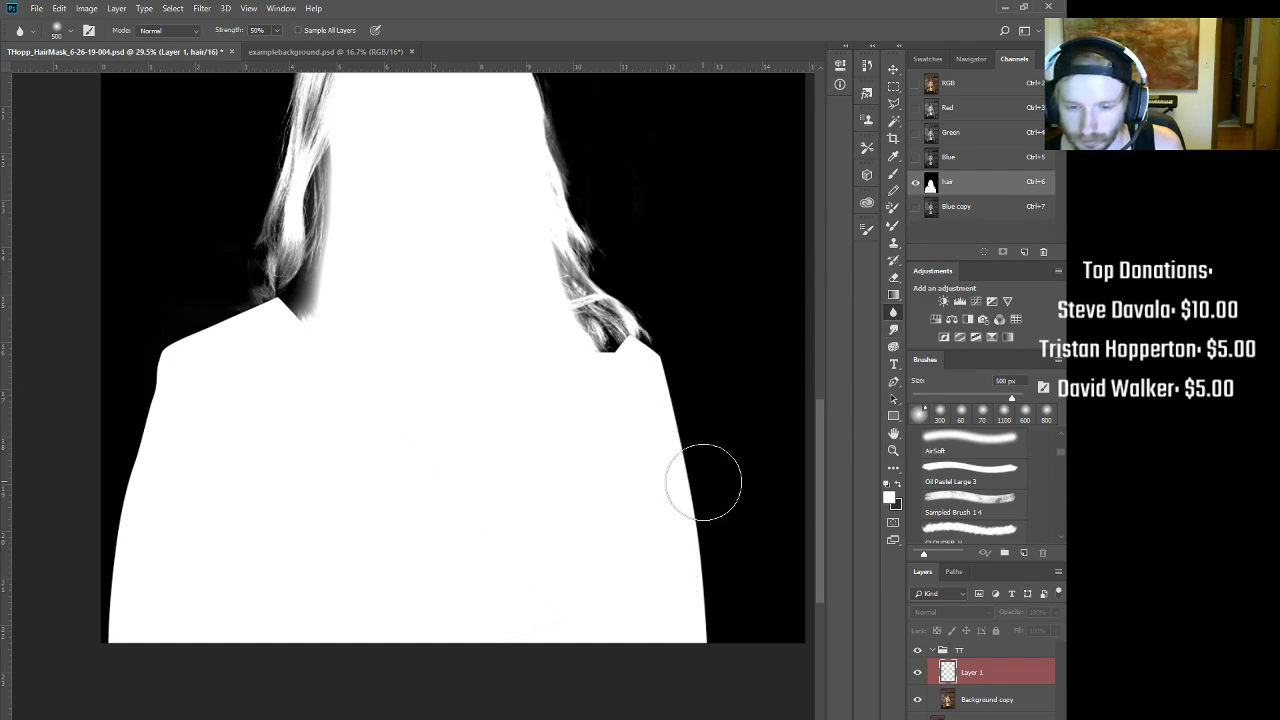
scroll(703, 480, "up", 4)
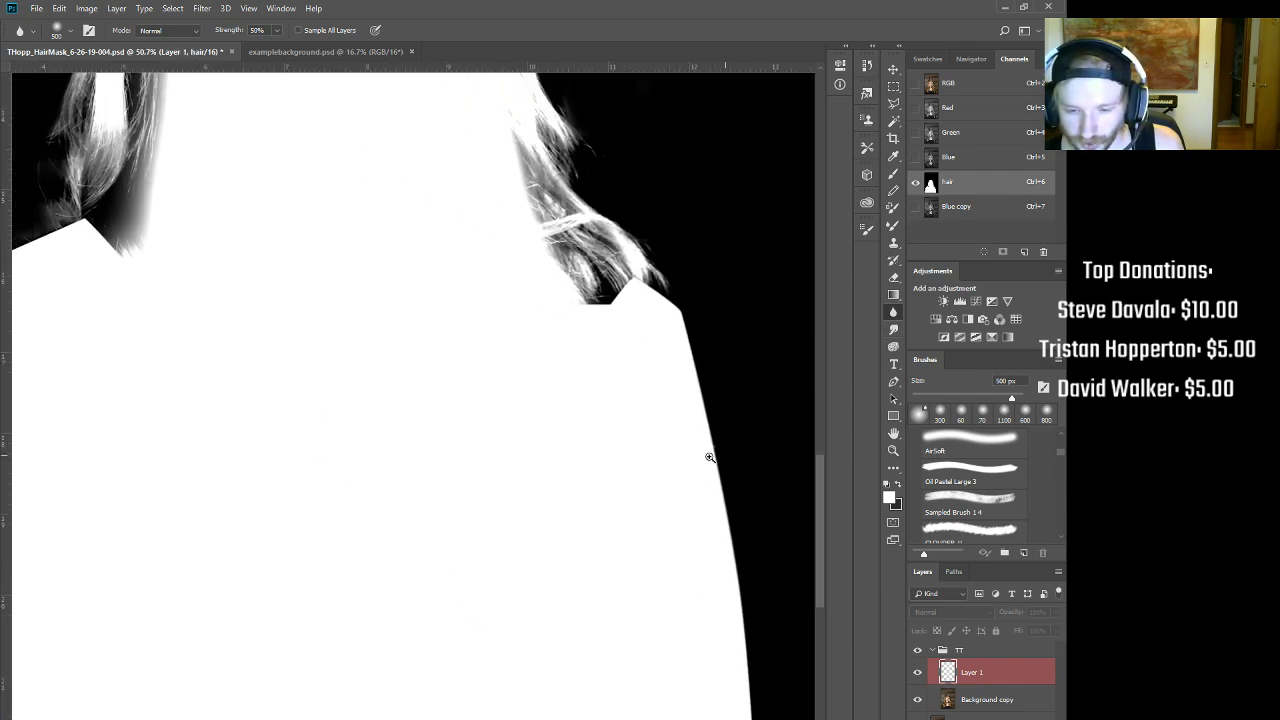
scroll(712, 457, "down", 3)
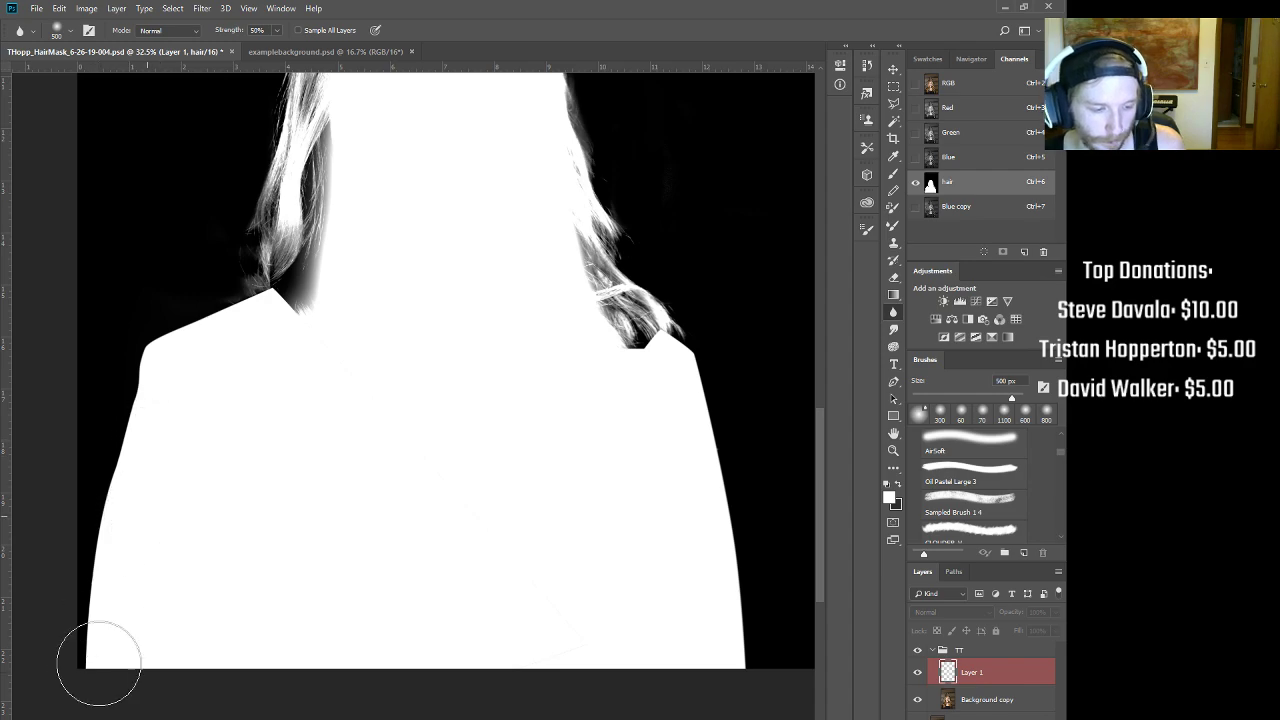
scroll(440, 314, "down", 3)
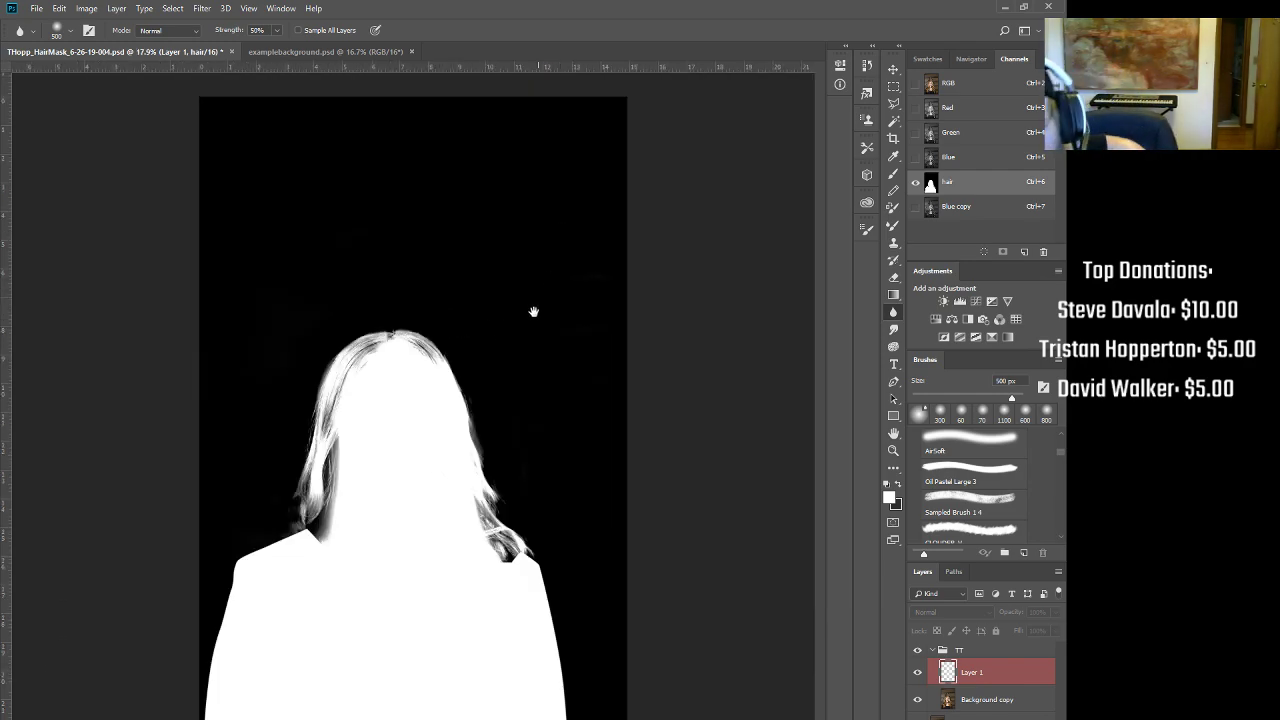
scroll(477, 334, "up", 3)
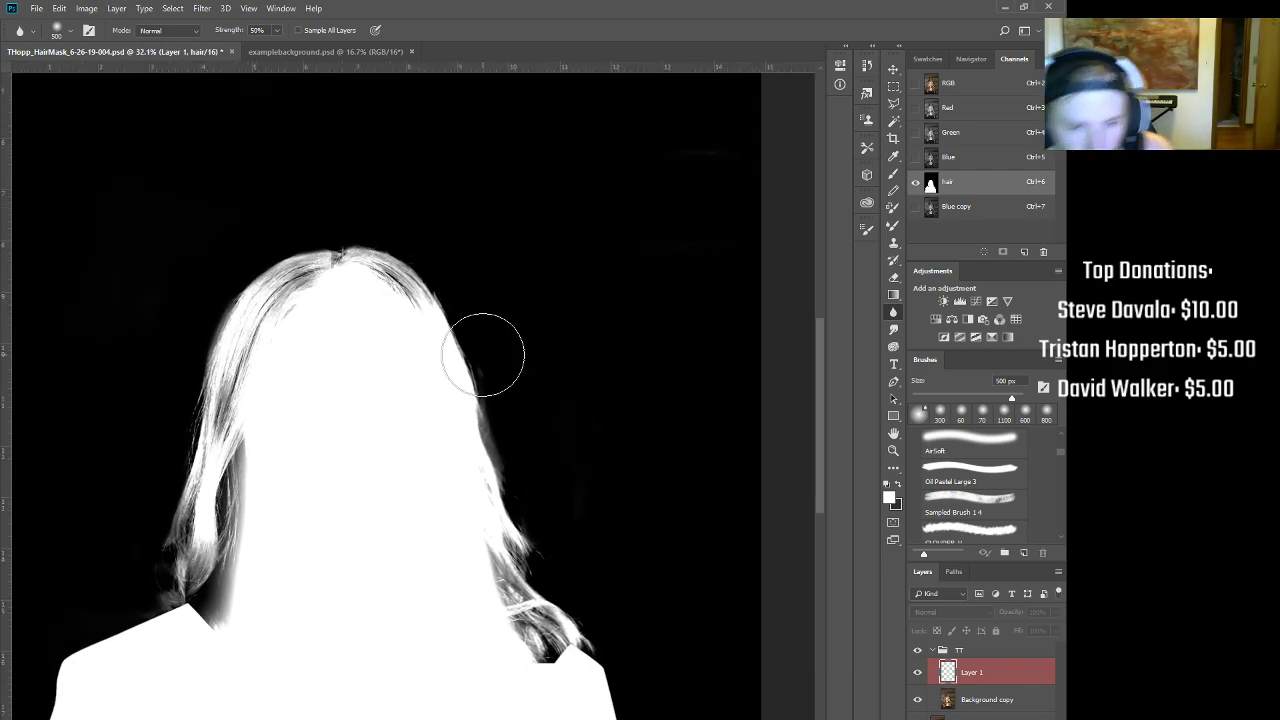
scroll(486, 360, "up", 2)
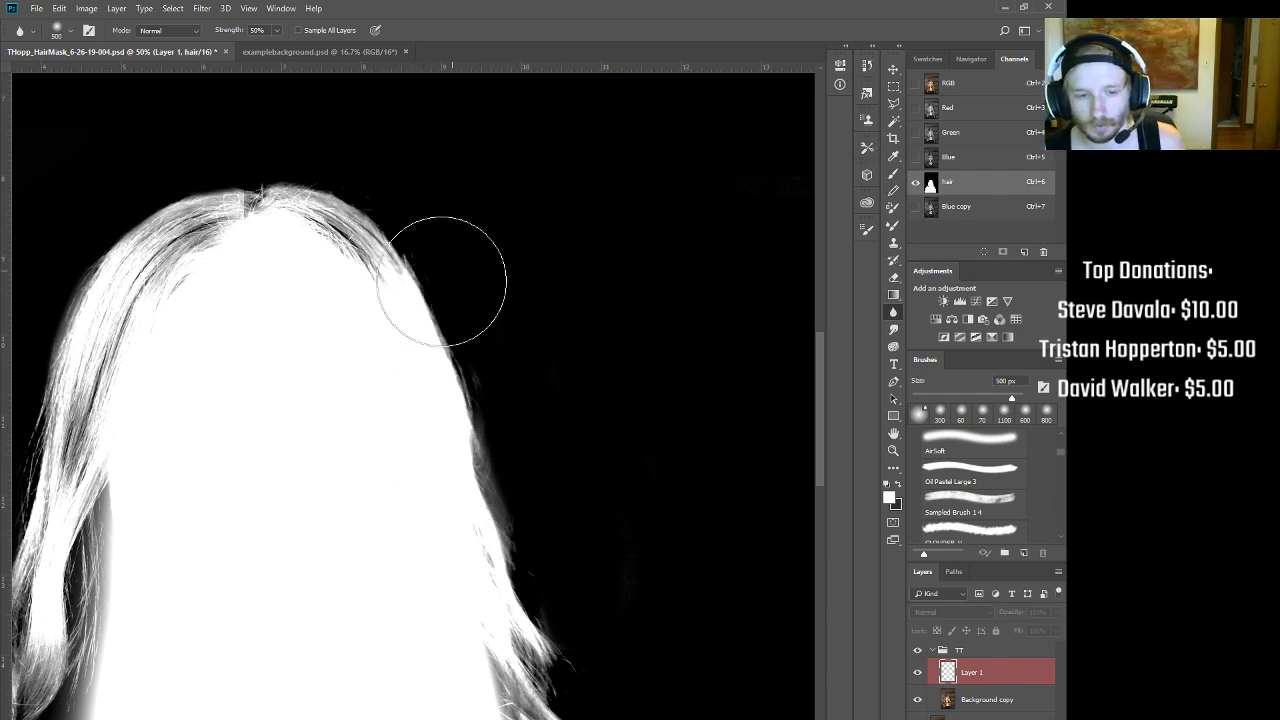
Step: Paint black (000000) with a soft brush over the grey fringe along the hair edge
key("b")
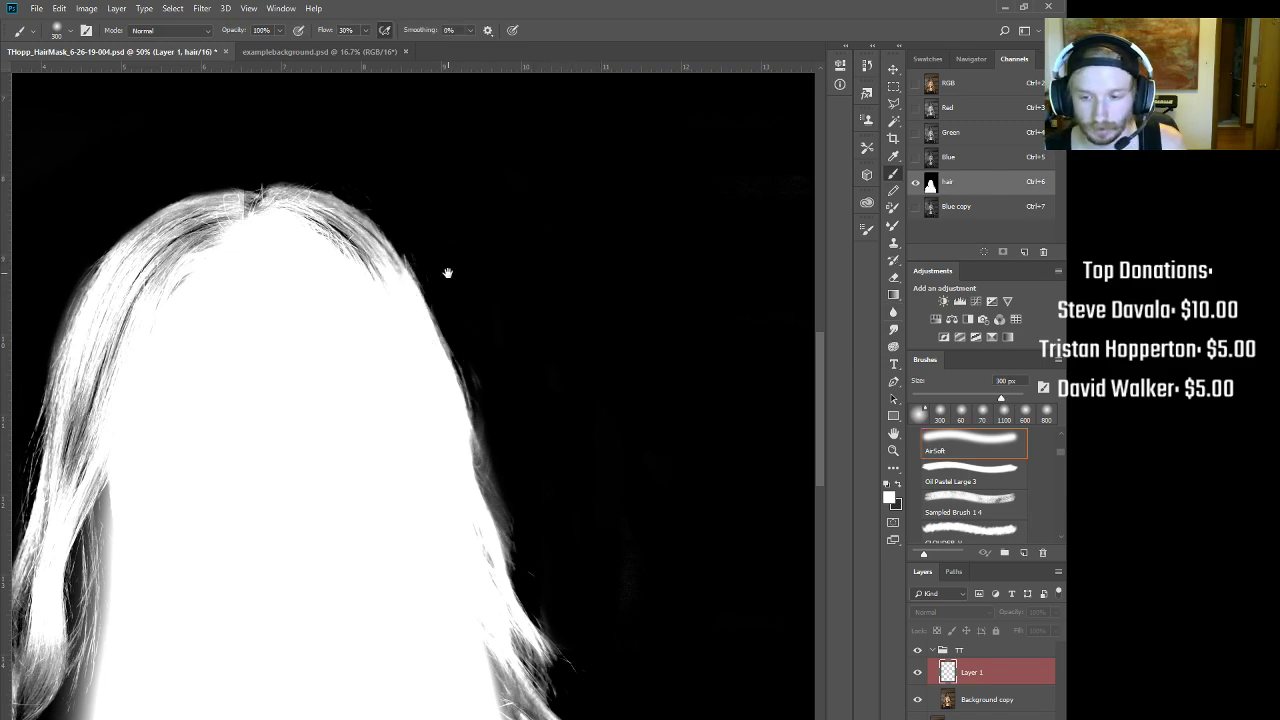
scroll(446, 271, "up", 4)
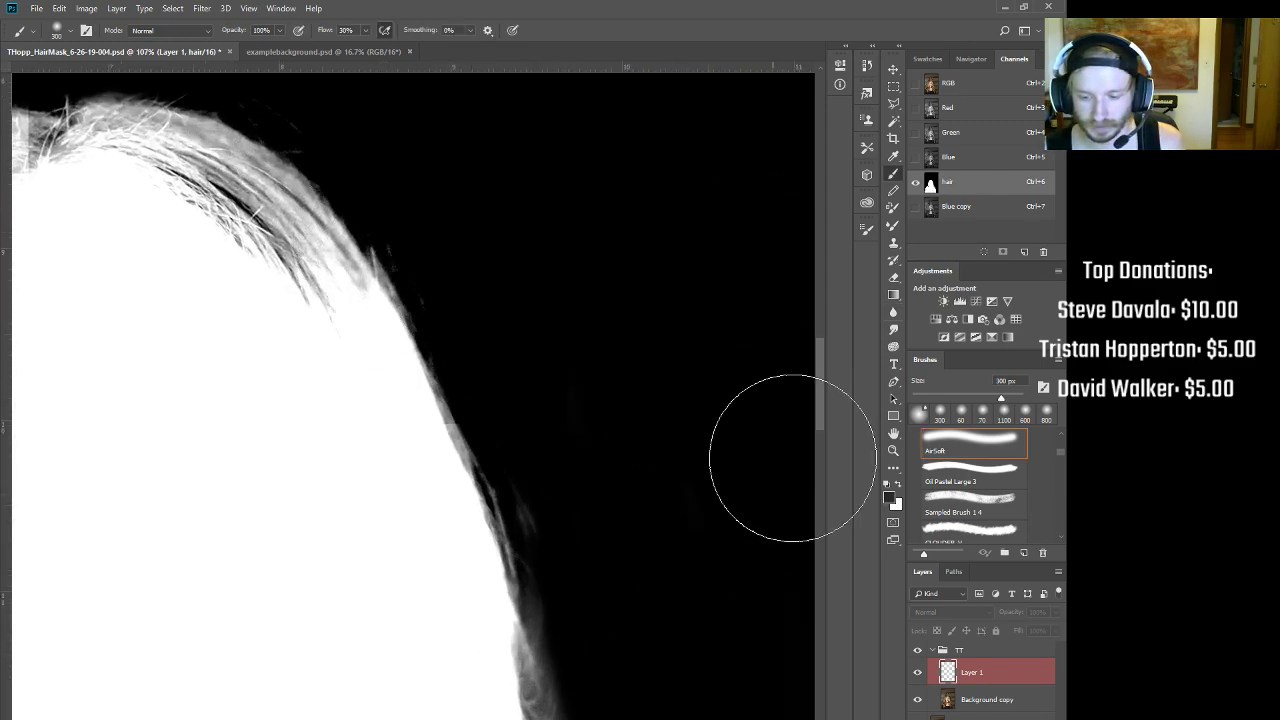
left_click(889, 497)
left_click_drag(272, 370, 270, 374)
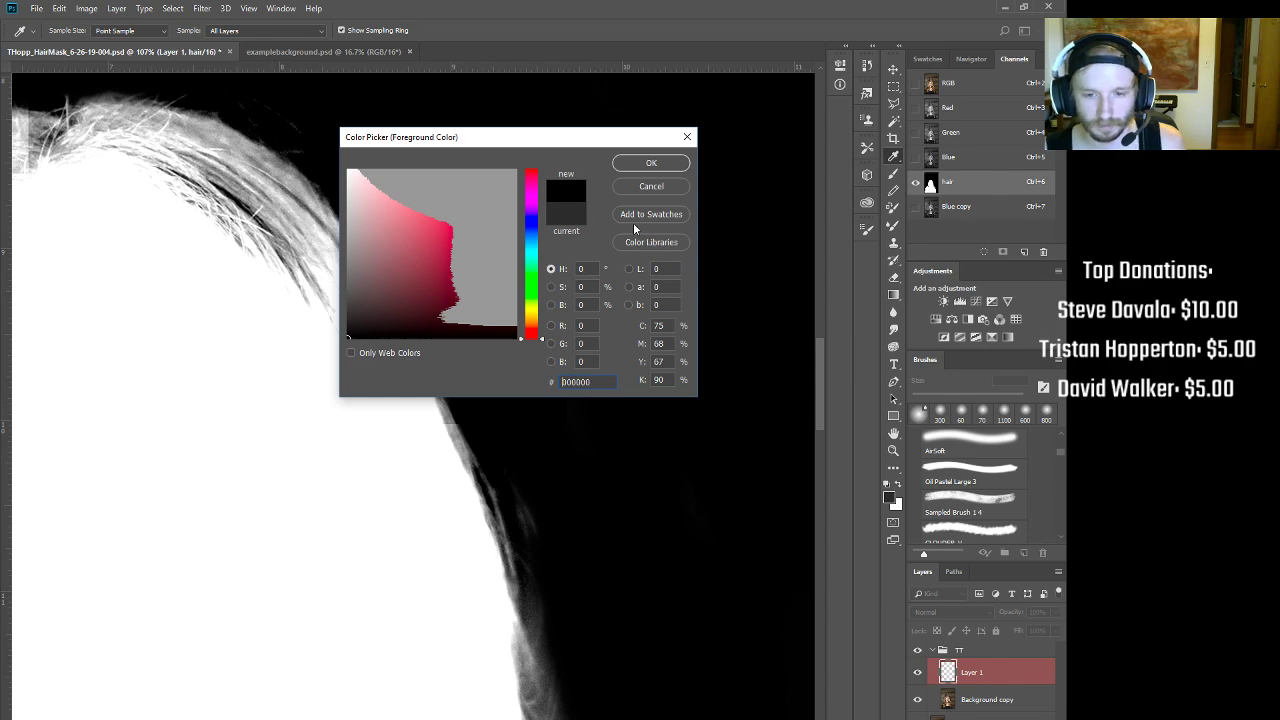
left_click(647, 163)
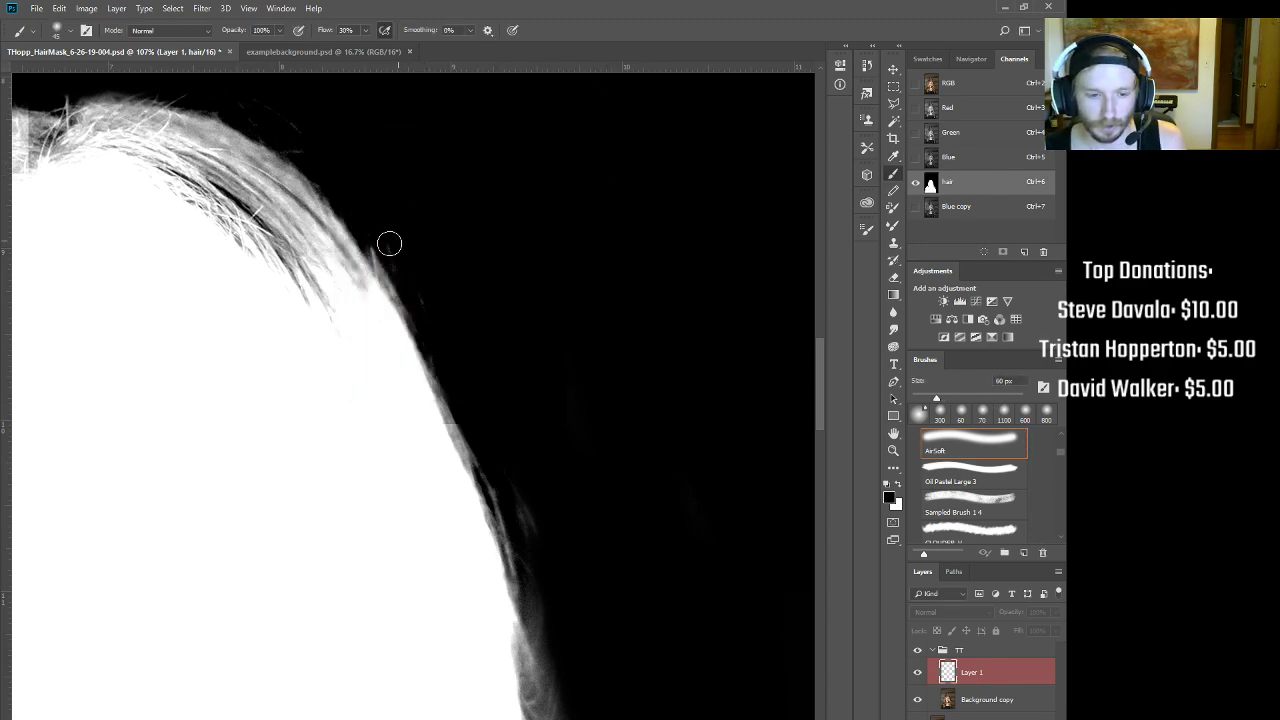
key("bracketright")
key("bracketright")
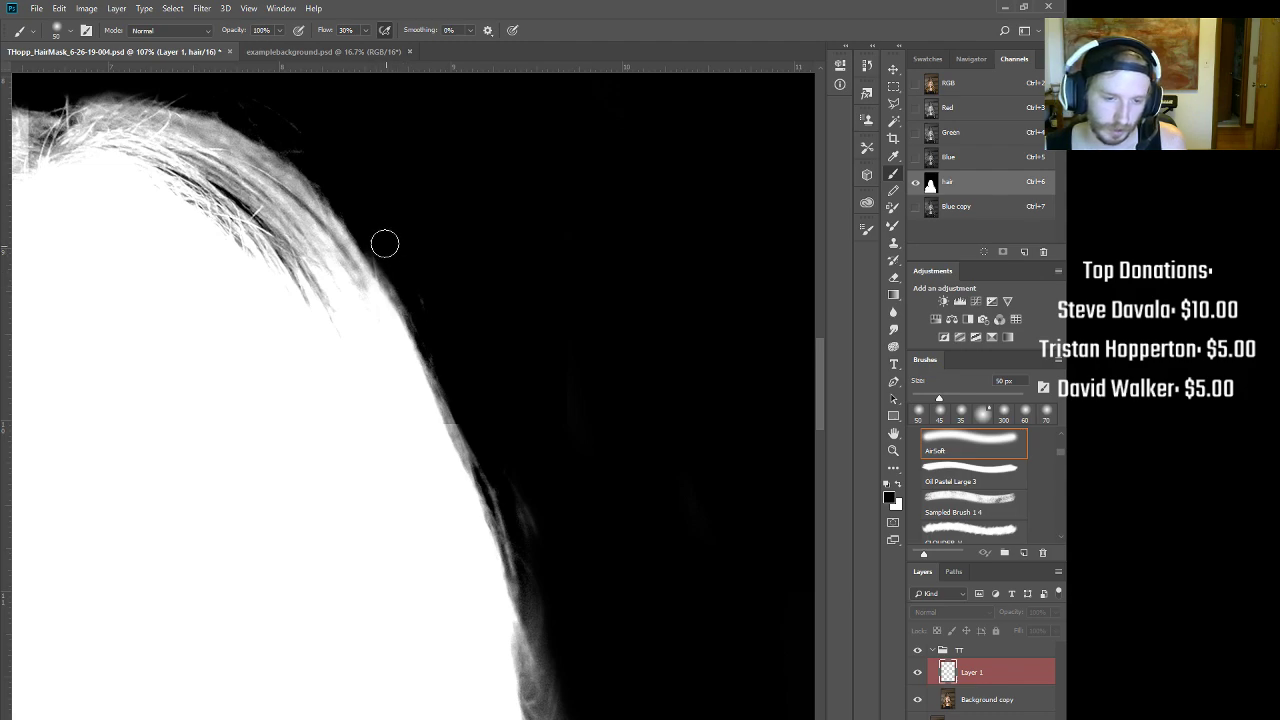
left_click_drag(397, 273, 413, 300)
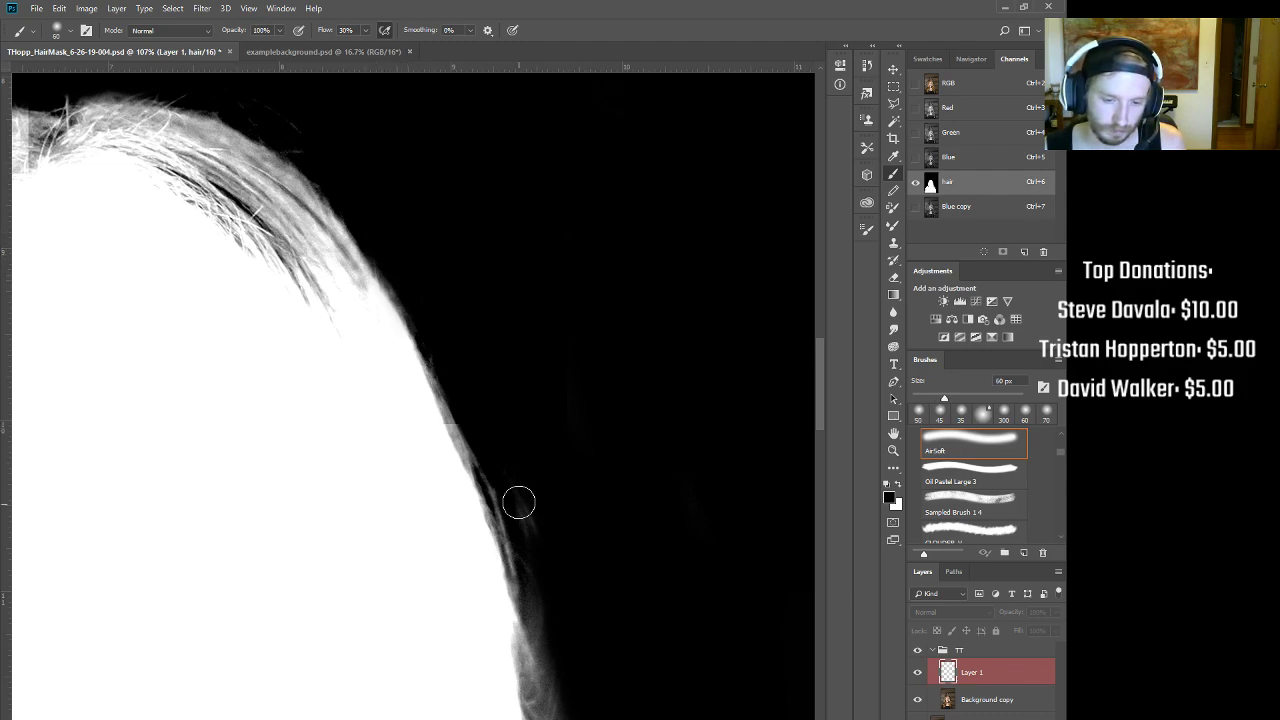
key("bracketright")
key("bracketright")
scroll(603, 600, "down", 1)
mouse_move(603, 620)
left_mouse_down()
mouse_move(521, 440)
mouse_move(485, 300)
left_mouse_up()
mouse_move(426, 260)
left_mouse_down()
mouse_move(474, 412)
mouse_move(556, 578)
left_mouse_up()
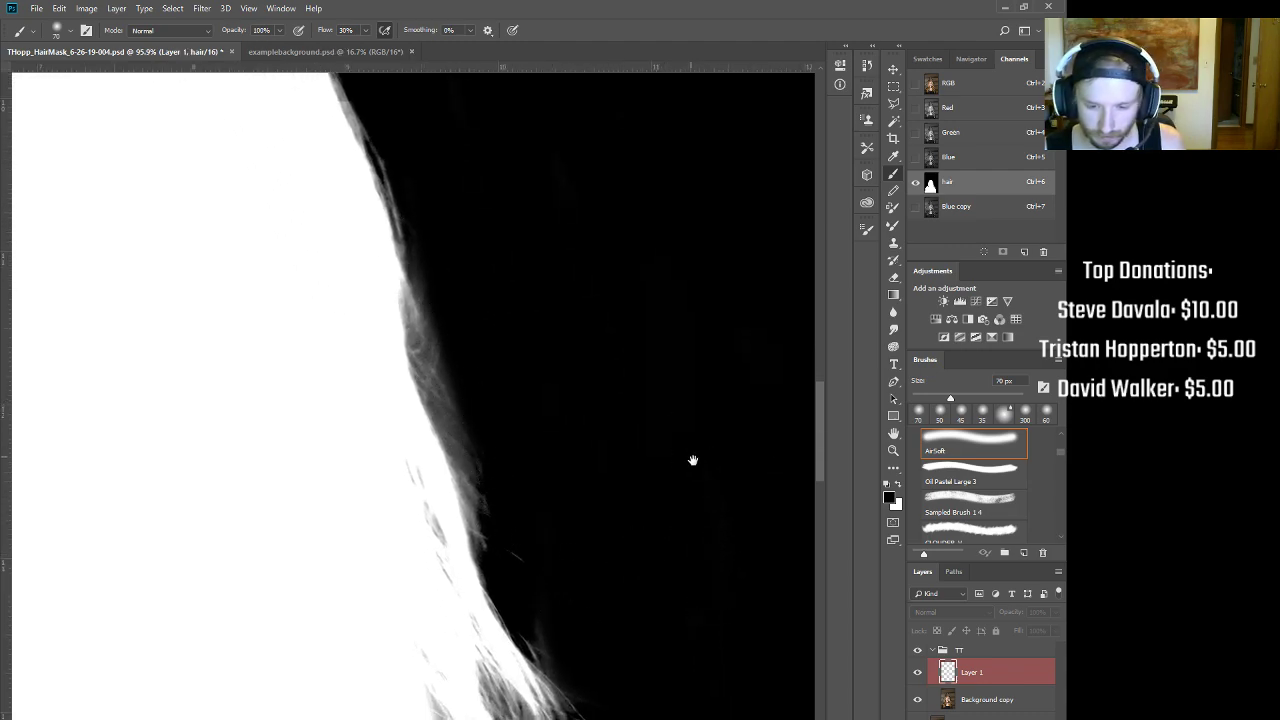
scroll(692, 459, "down", 5)
Step: Move the Curves black point to 12 to crush faint greys, then show the RGB composite
key("ctrl+m")
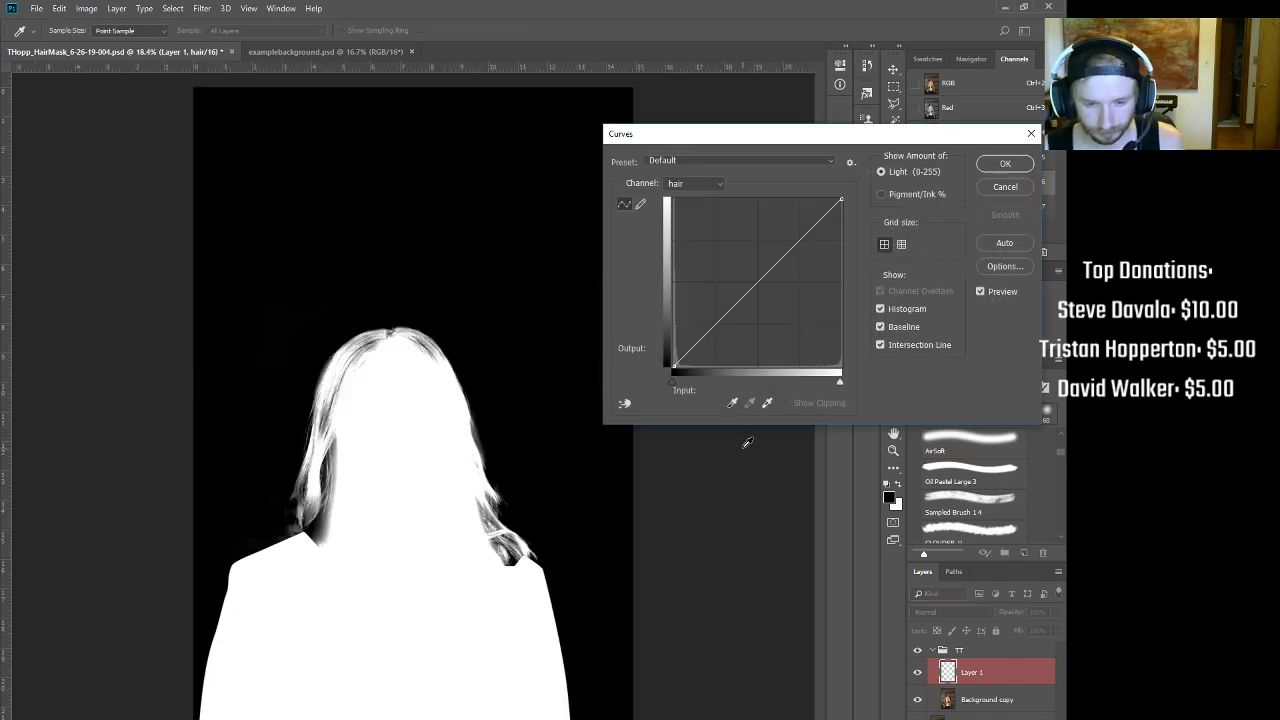
left_click_drag(674, 365, 684, 374)
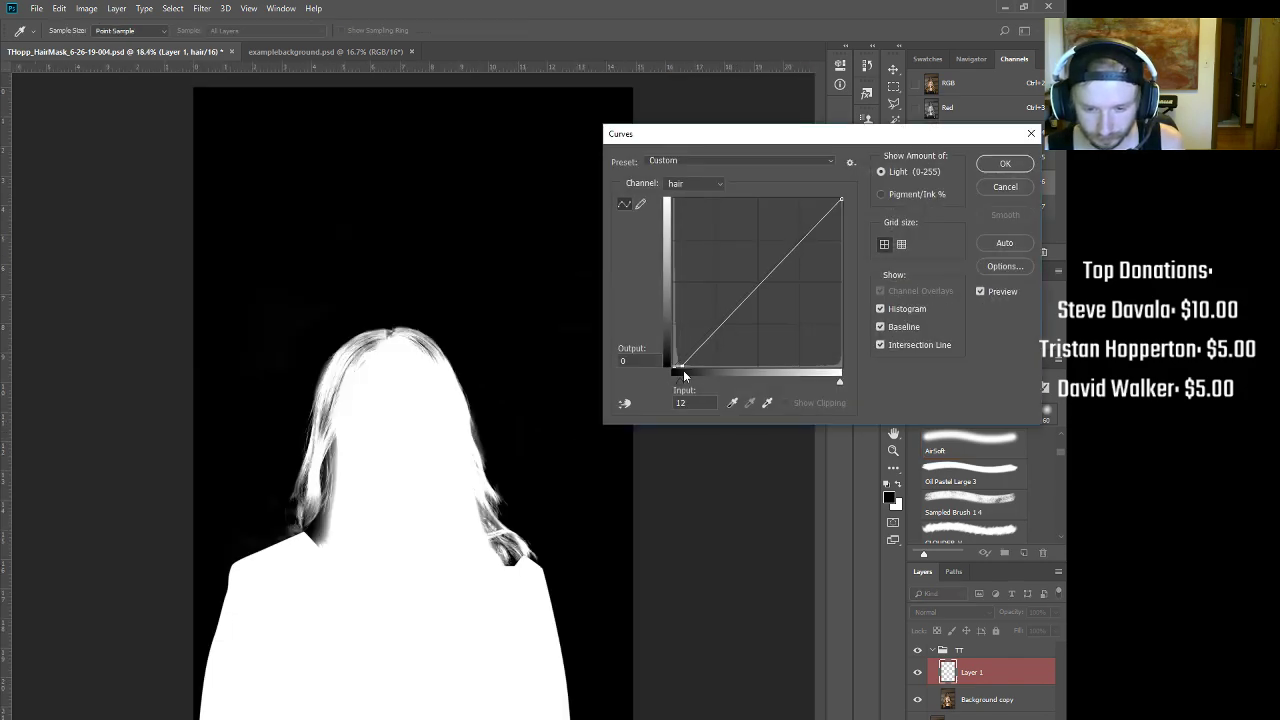
left_click(992, 166)
key("ctrl+2")
Step: Compare the Green channel with the Blue and Red channels on the face and hair
scroll(530, 500, "up", 3)
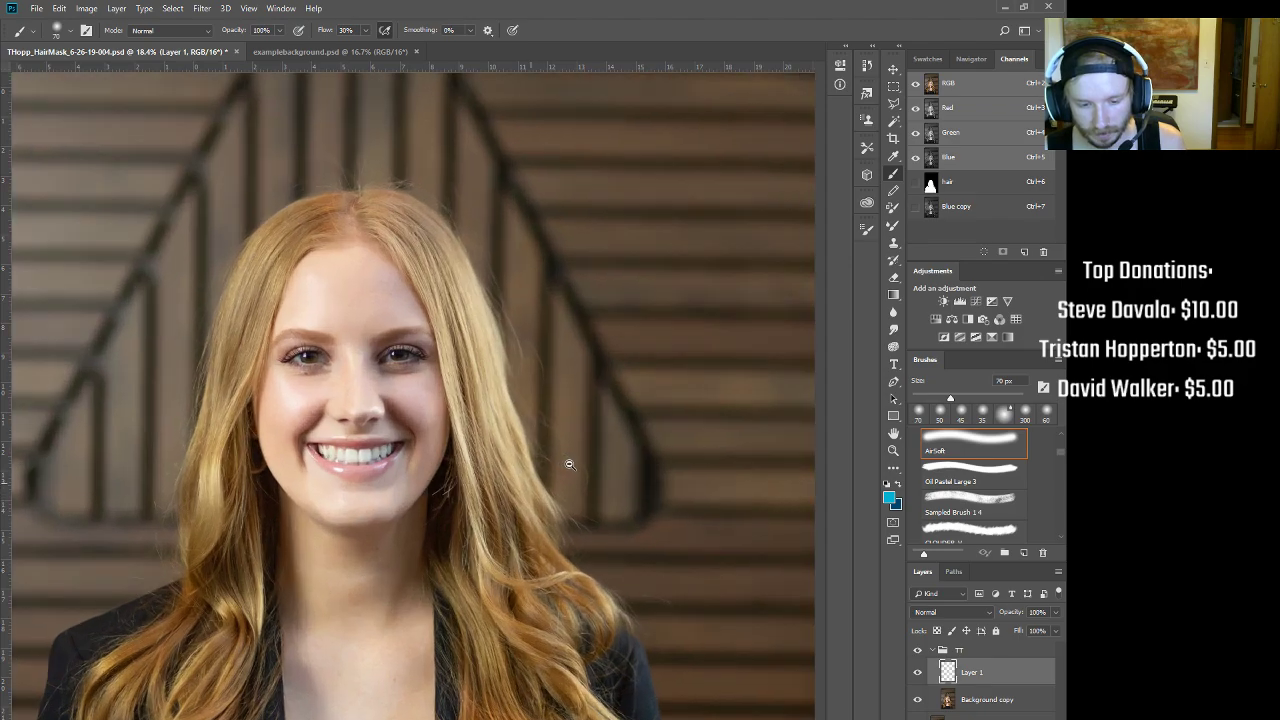
left_click(940, 130)
scroll(565, 337, "up", 3)
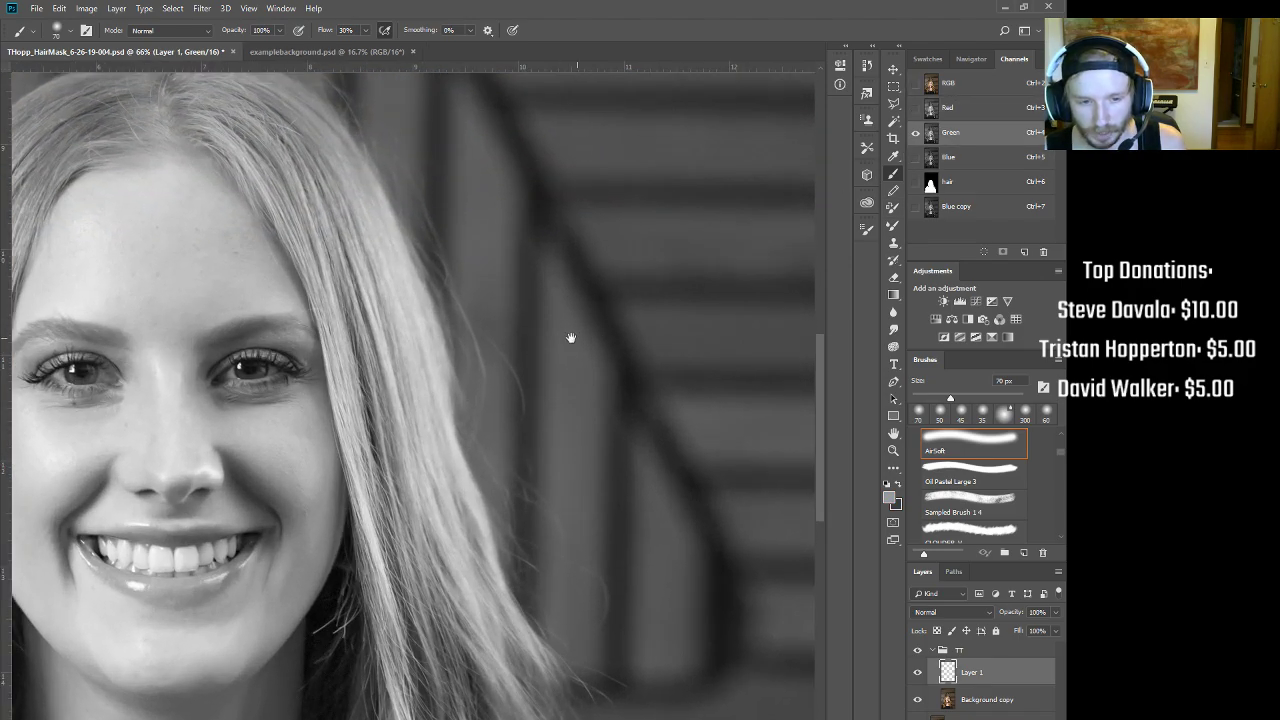
left_click_drag(571, 337, 535, 390)
left_click(952, 159)
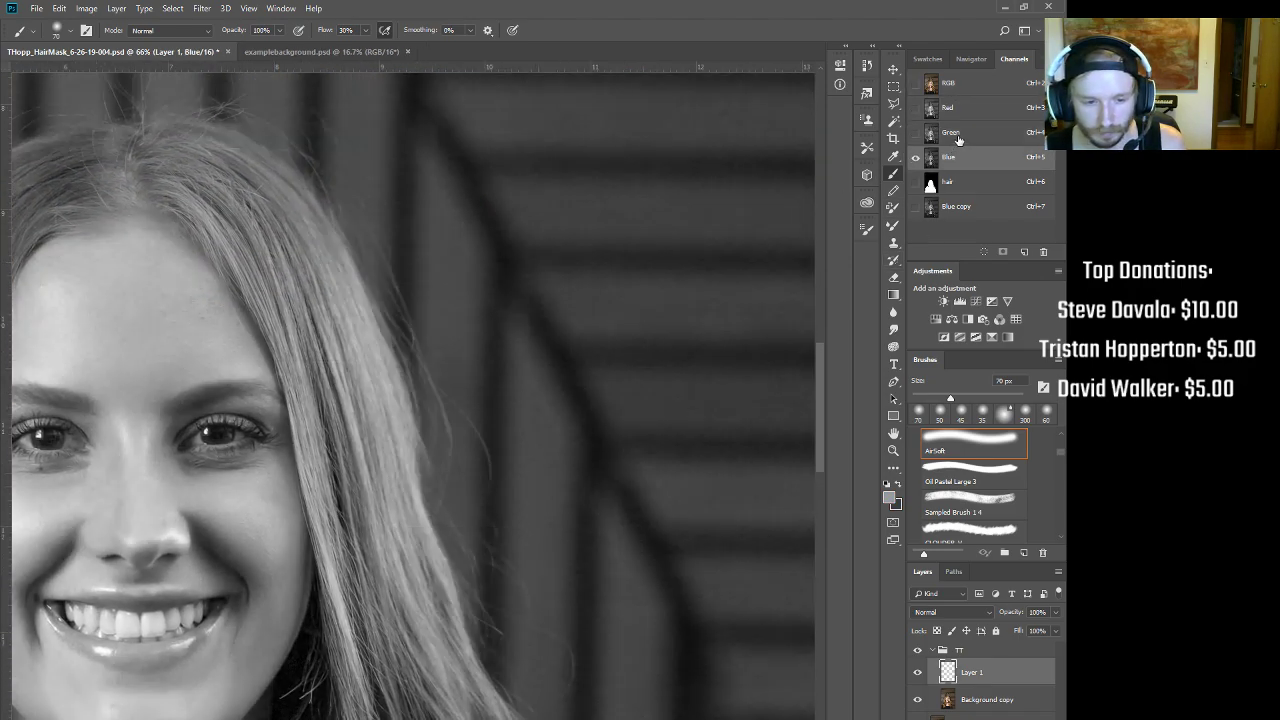
left_click(960, 137)
left_click(961, 114)
left_click(957, 141)
Step: Duplicate Green into a Green copy channel, delete Blue copy, and make Green copy active
left_click_drag(969, 141, 1023, 252)
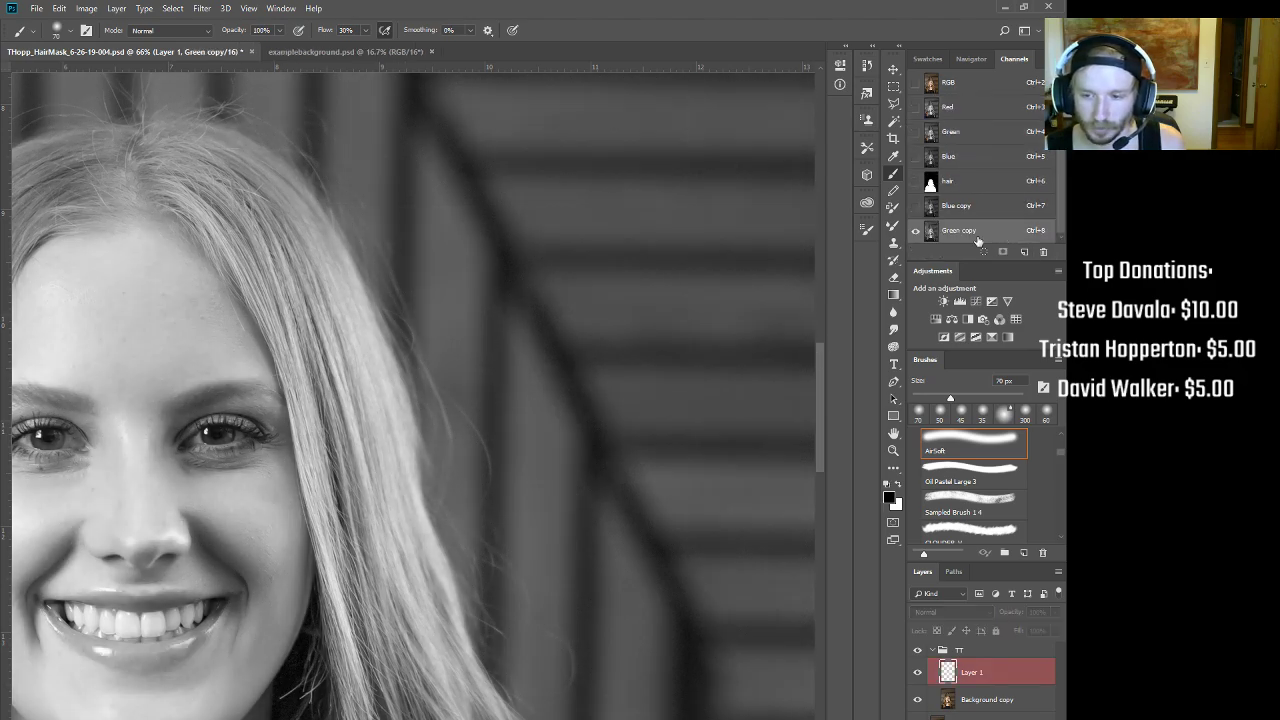
left_click_drag(972, 208, 1040, 254)
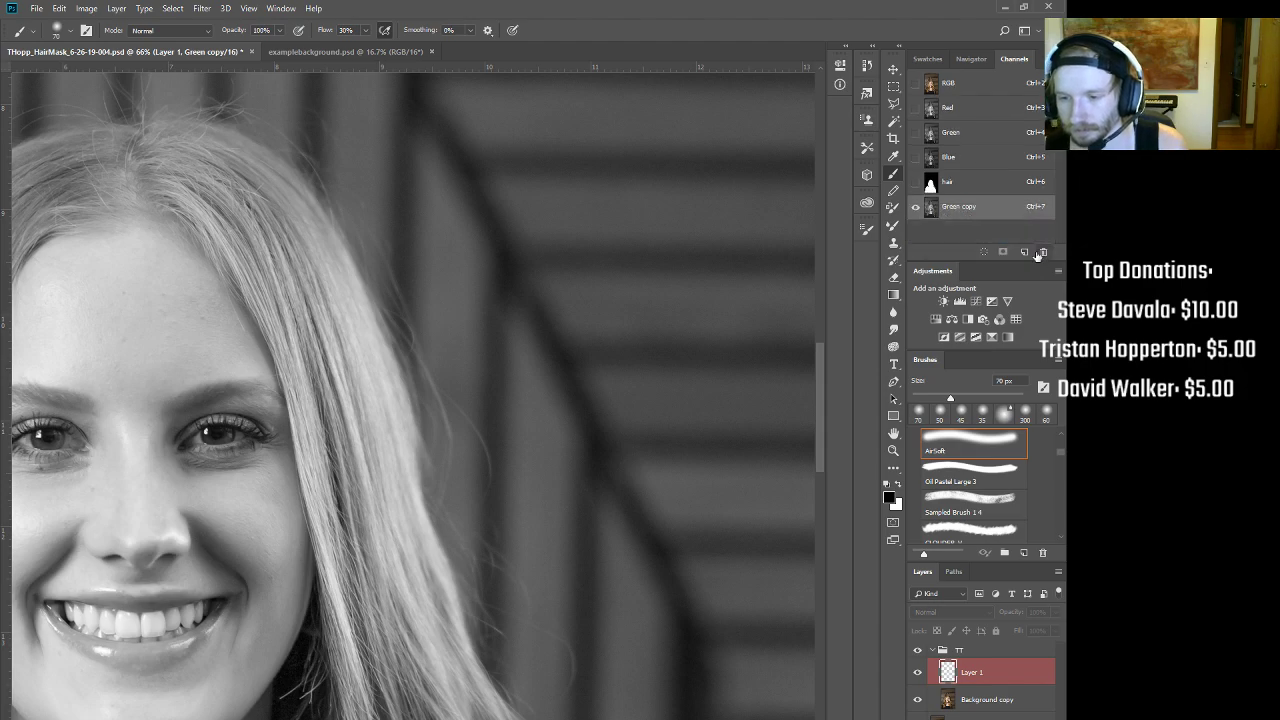
left_click(956, 183)
left_click(958, 206)
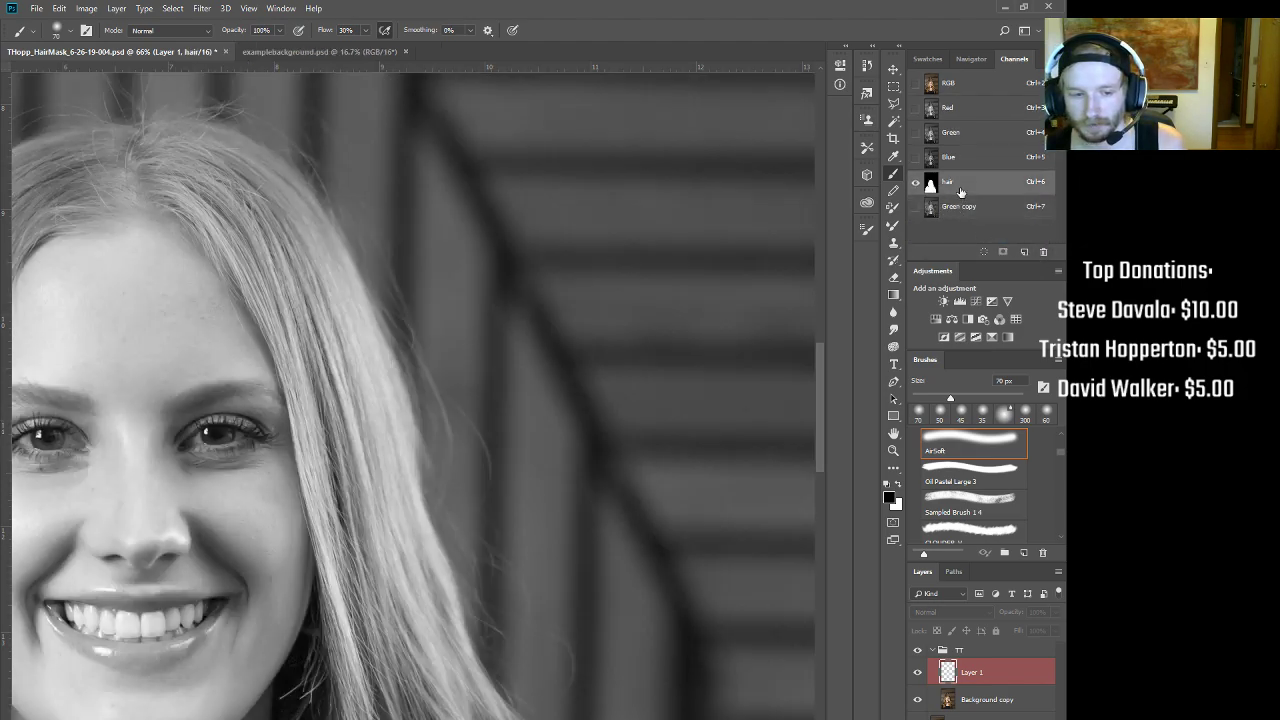
left_click(956, 183)
left_click(964, 208)
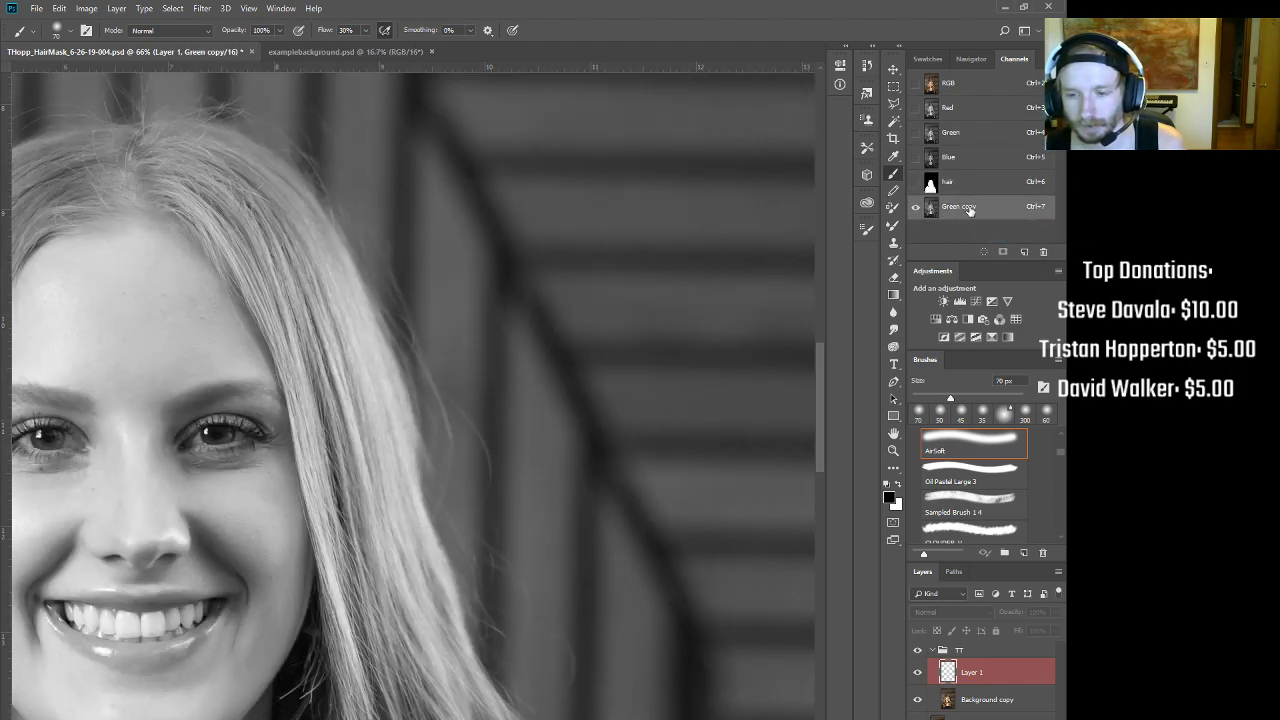
mouse_move(531, 342)
left_mouse_down()
mouse_move(514, 328)
mouse_move(530, 324)
left_mouse_up()
mouse_move(728, 360)
left_mouse_down()
mouse_move(675, 356)
mouse_move(570, 291)
left_mouse_up()
Step: With the Polygonal Lasso, outline the right side of the hair from the parting past the shoulder
left_click(893, 104)
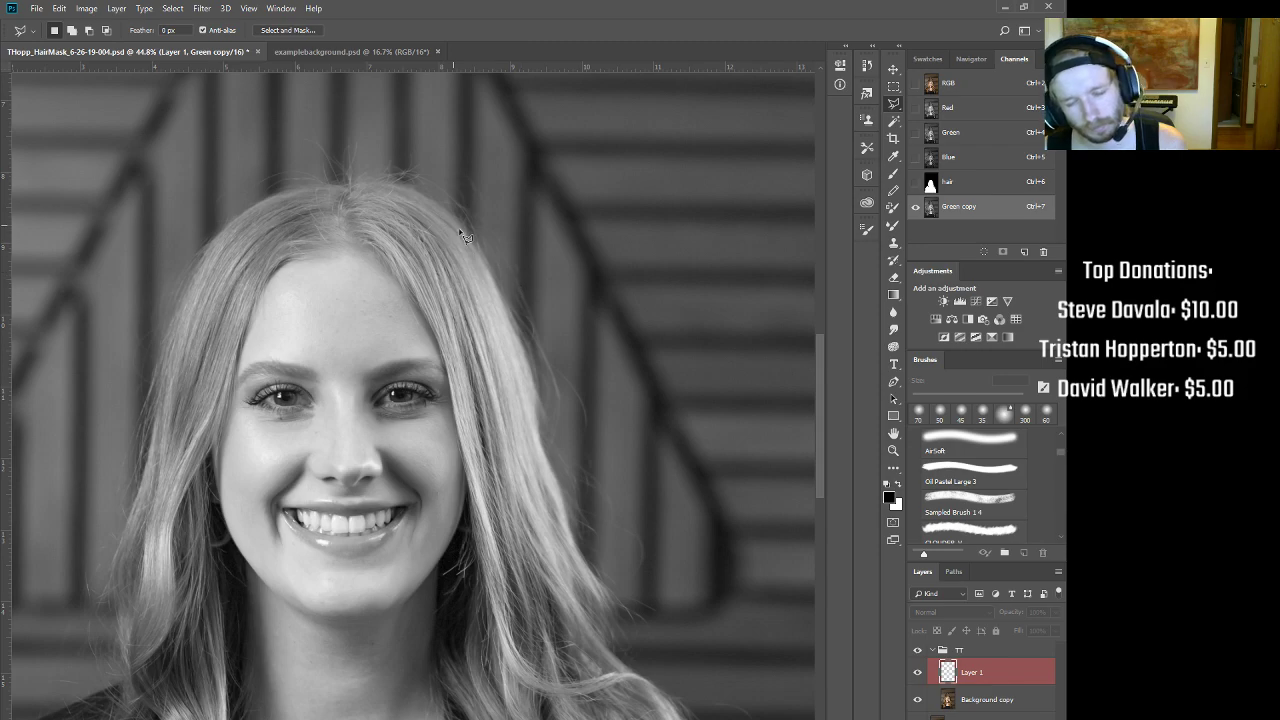
left_click_drag(634, 543, 566, 510)
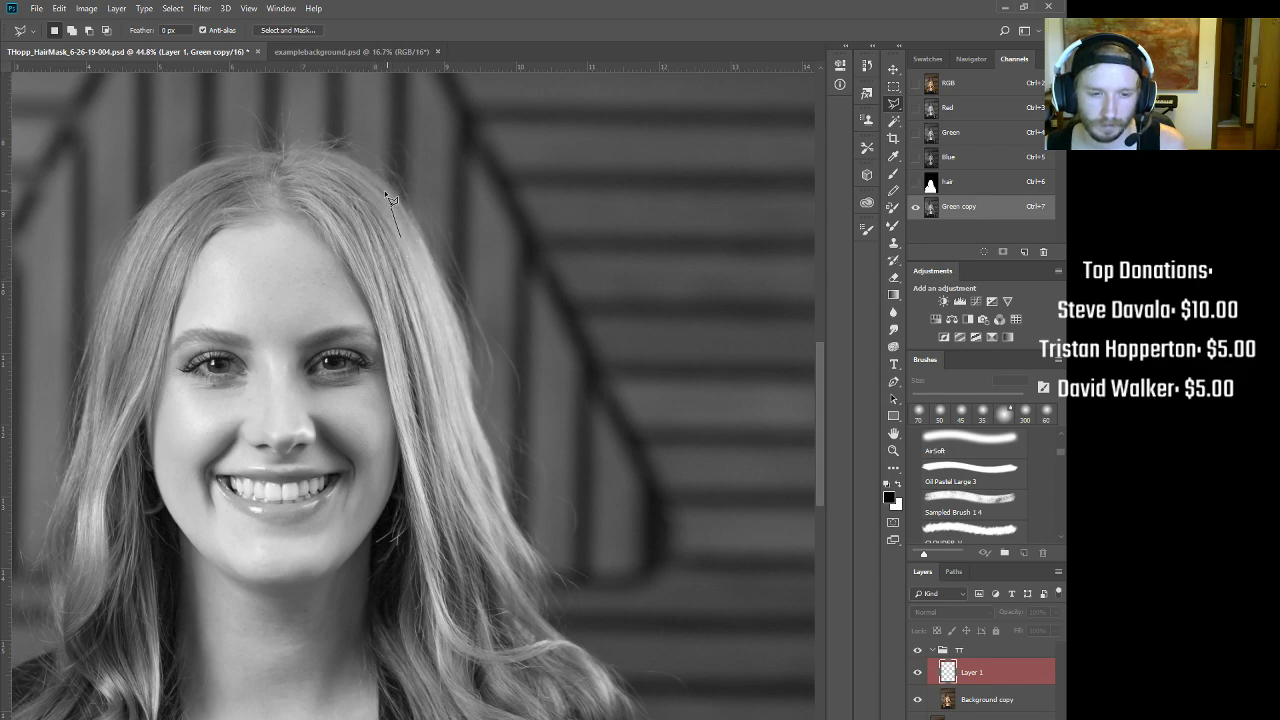
left_click(298, 152)
left_click(322, 112)
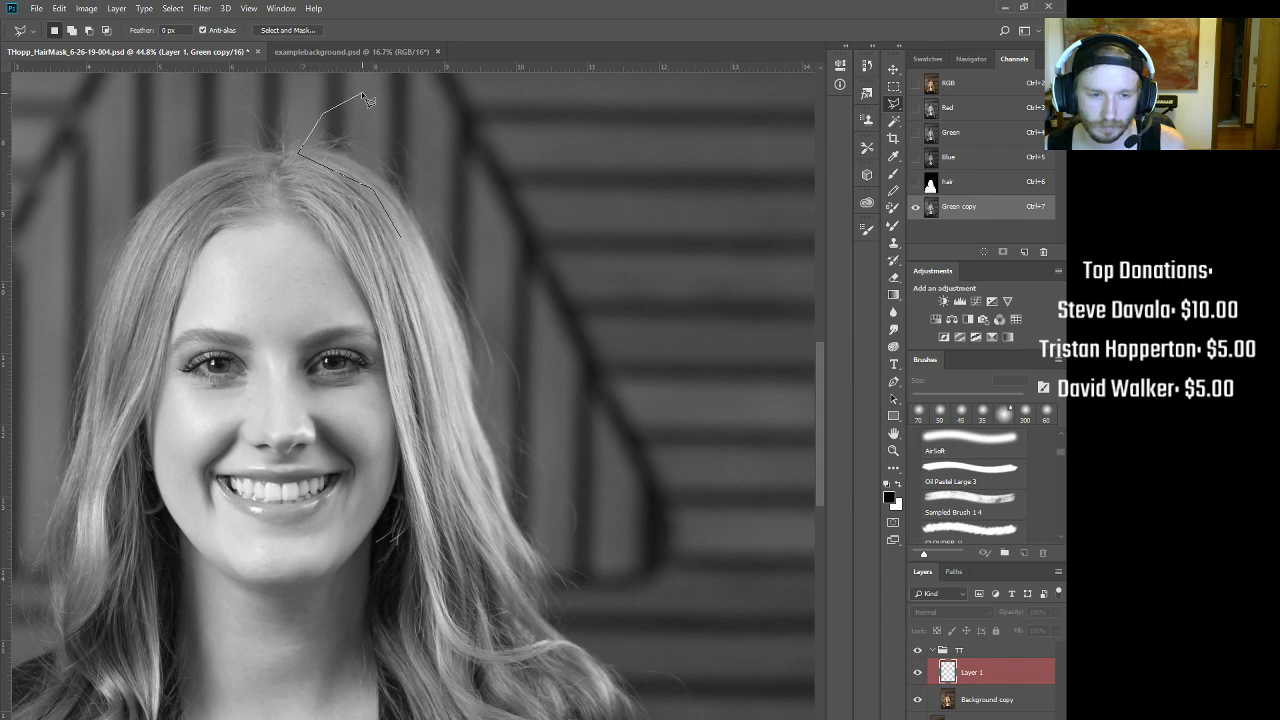
left_click(576, 175)
left_click(644, 388)
left_click(644, 545)
left_click(620, 627)
left_click(472, 637)
left_click(419, 470)
double_click(394, 301)
Step: Subtract an outer outline to cut the background out of the hair selection
left_click(342, 88, "alt")
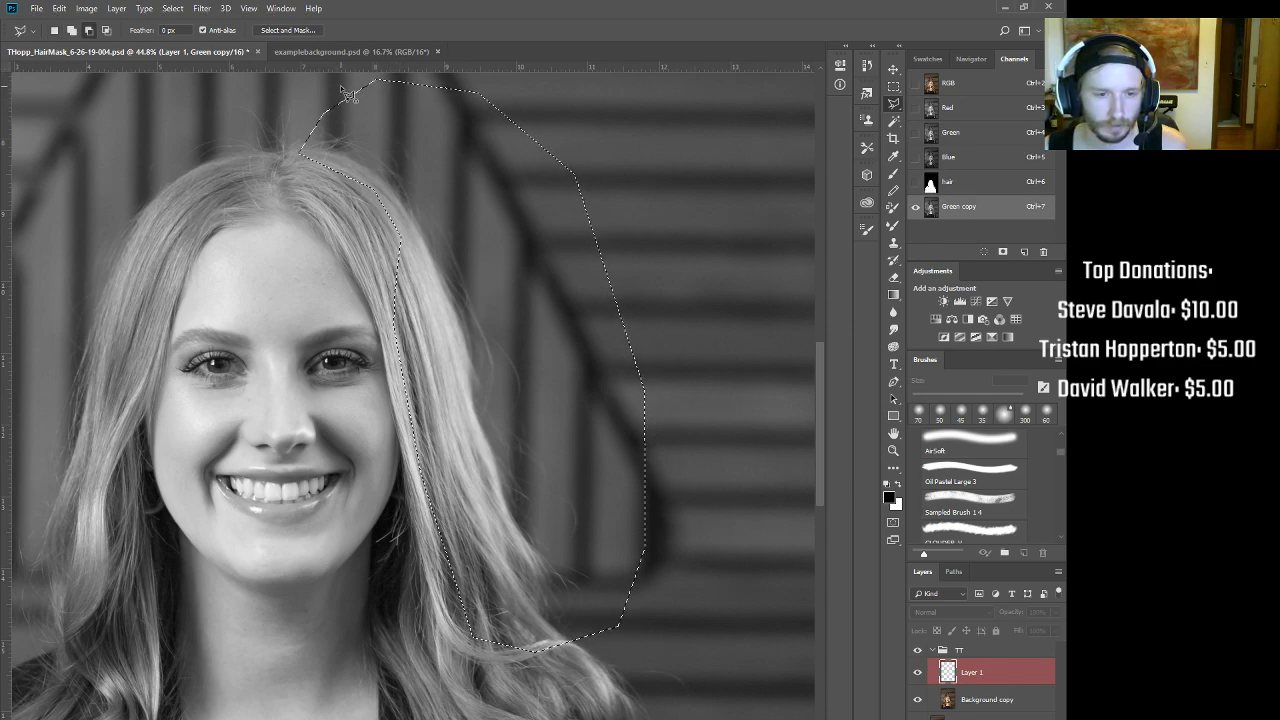
left_click(490, 168)
left_click(612, 517)
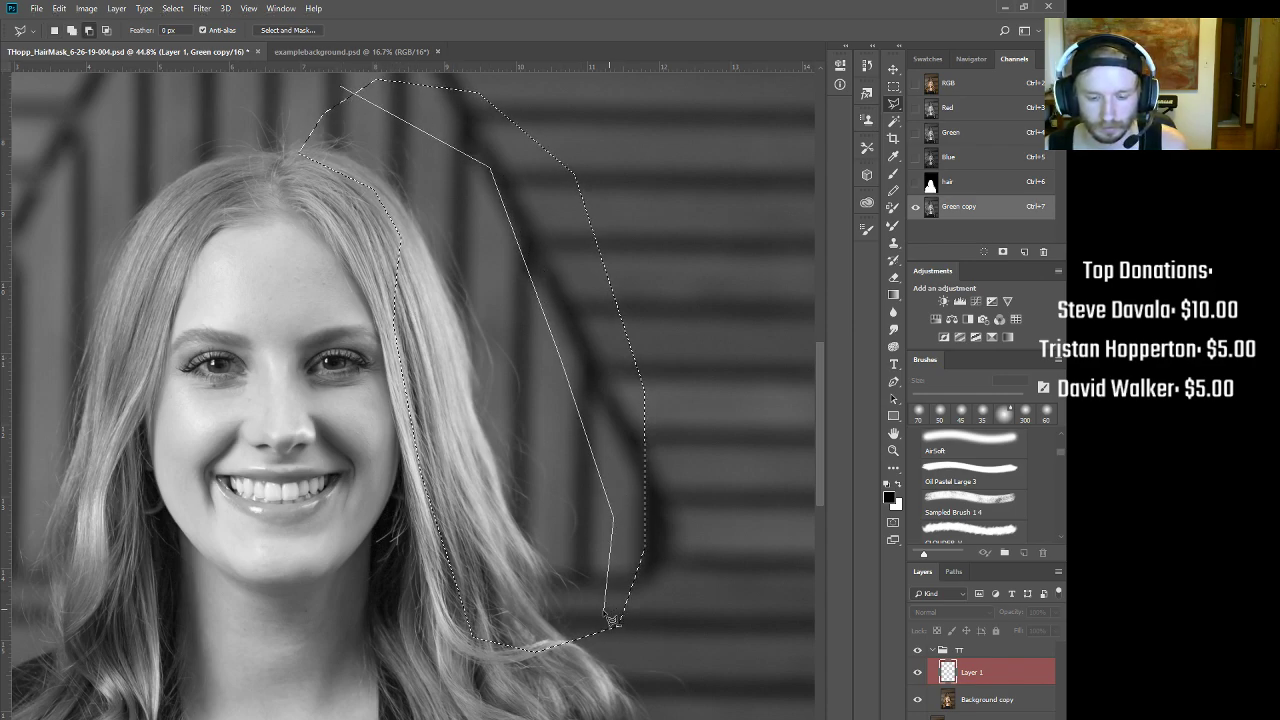
left_click(700, 620)
left_click(738, 445)
left_click(715, 255)
scroll(530, 125, "up", 3)
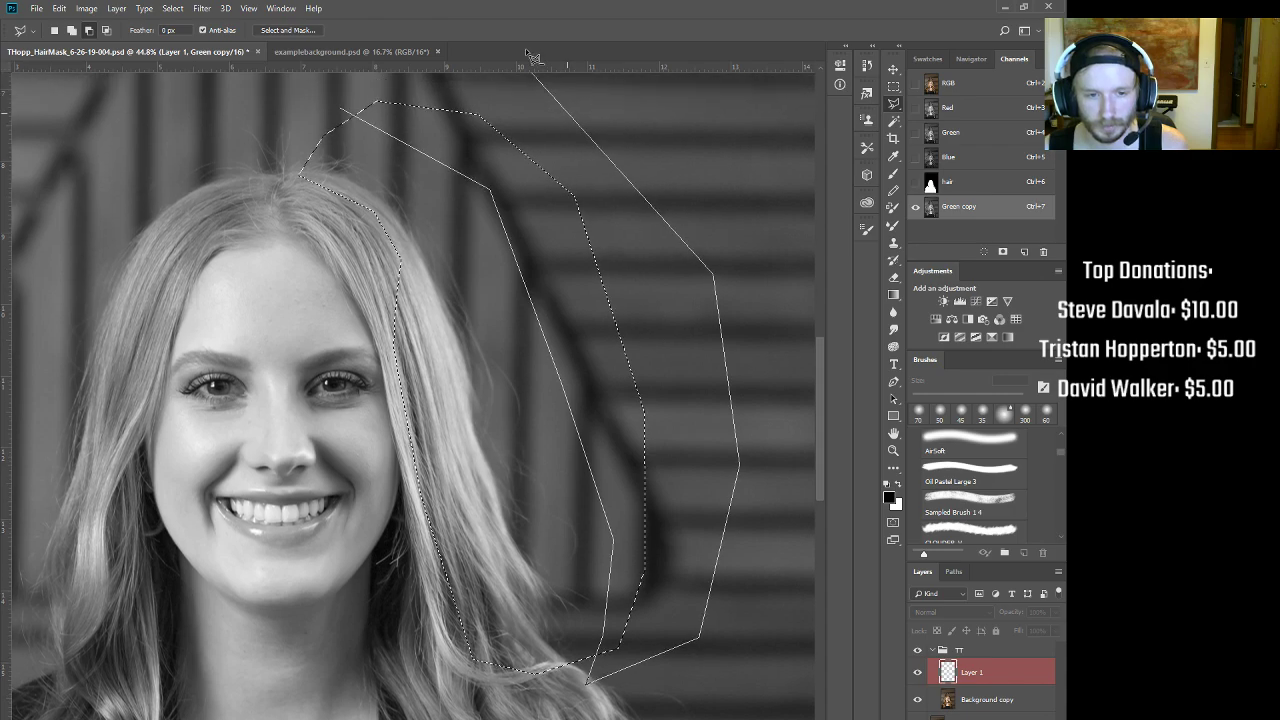
left_click(337, 146)
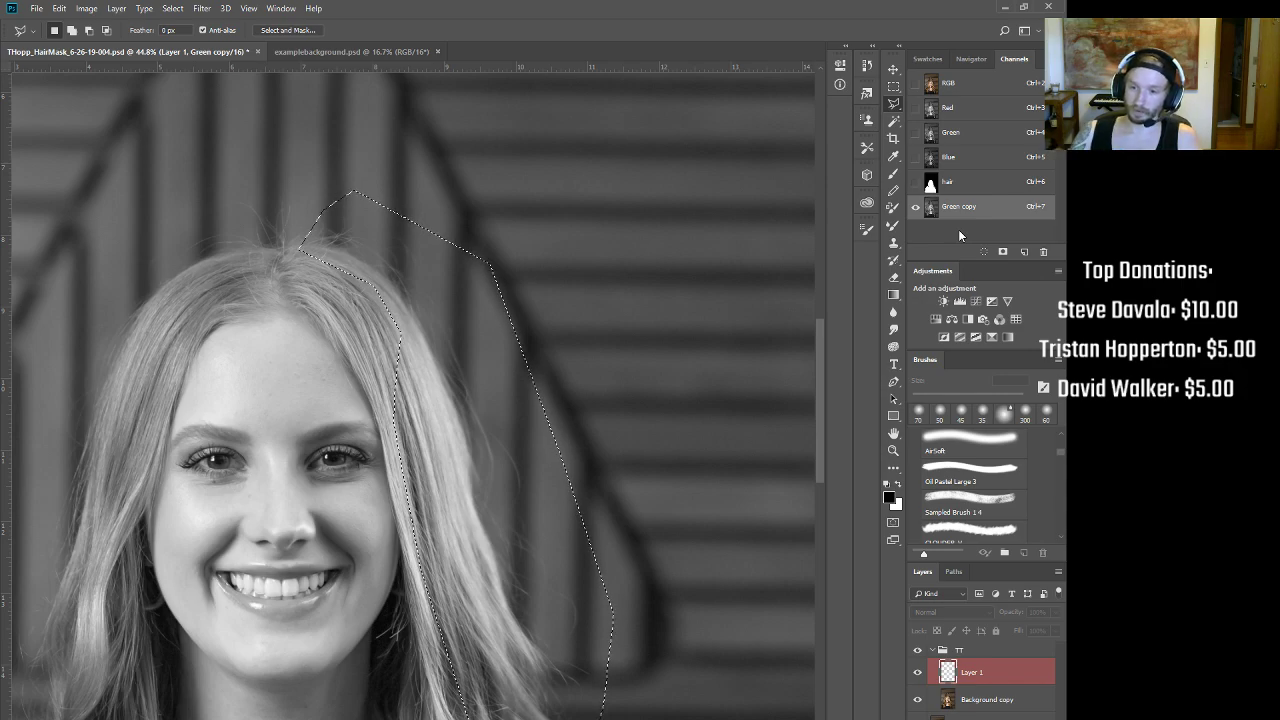
Step: Show the hair mask channel alone, check its right shoulder, and rename it to 'ol'
left_click(946, 186)
left_click_drag(608, 491, 500, 495)
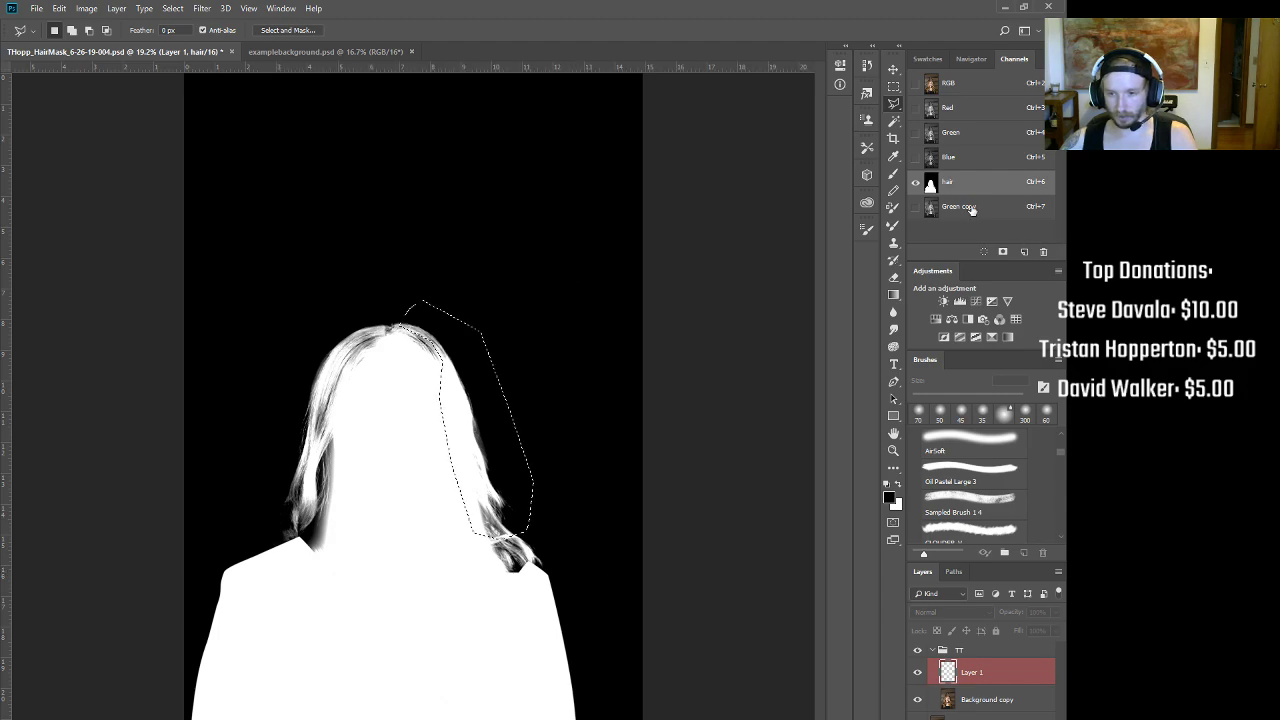
left_click_drag(287, 567, 338, 540)
left_click_drag(338, 537, 537, 287)
left_click_drag(527, 352, 512, 353)
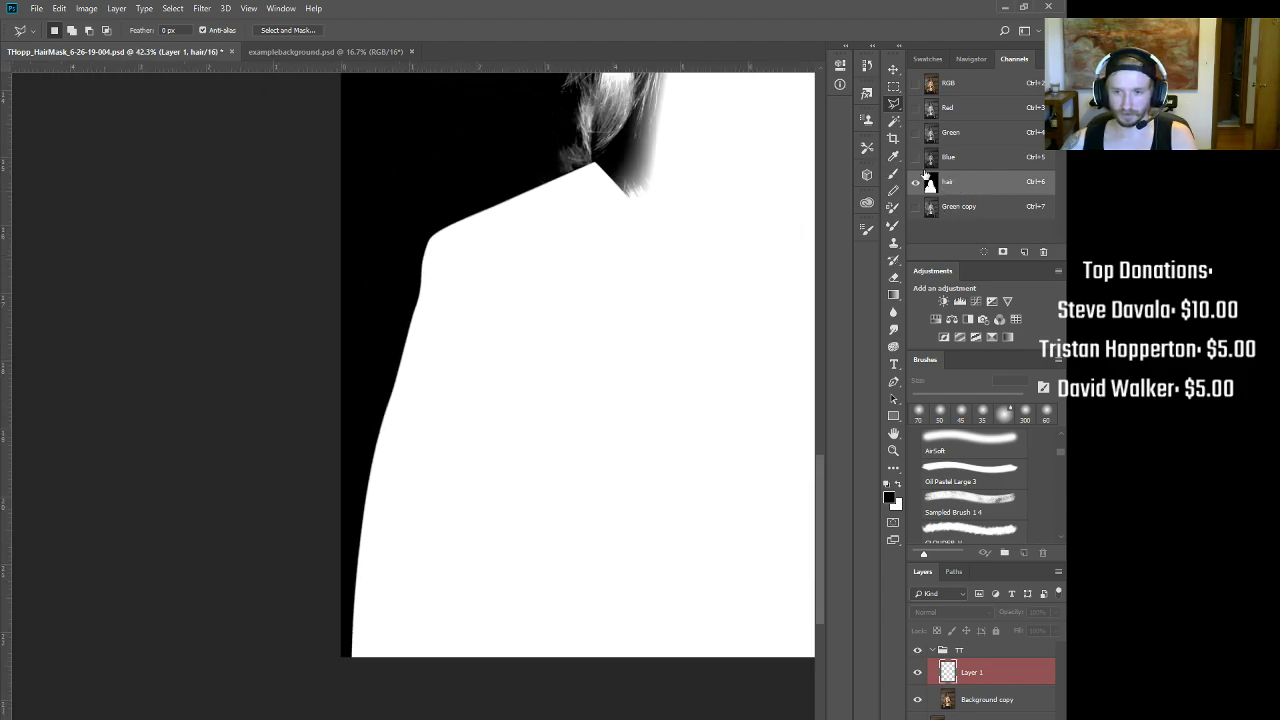
double_click(948, 182)
key("Return")
Step: Inspect the ol mask's shoulder edges up close, then bring up the Filter menu
left_click_drag(644, 236, 439, 309)
left_click_drag(340, 405, 322, 405)
left_click_drag(438, 408, 254, 370)
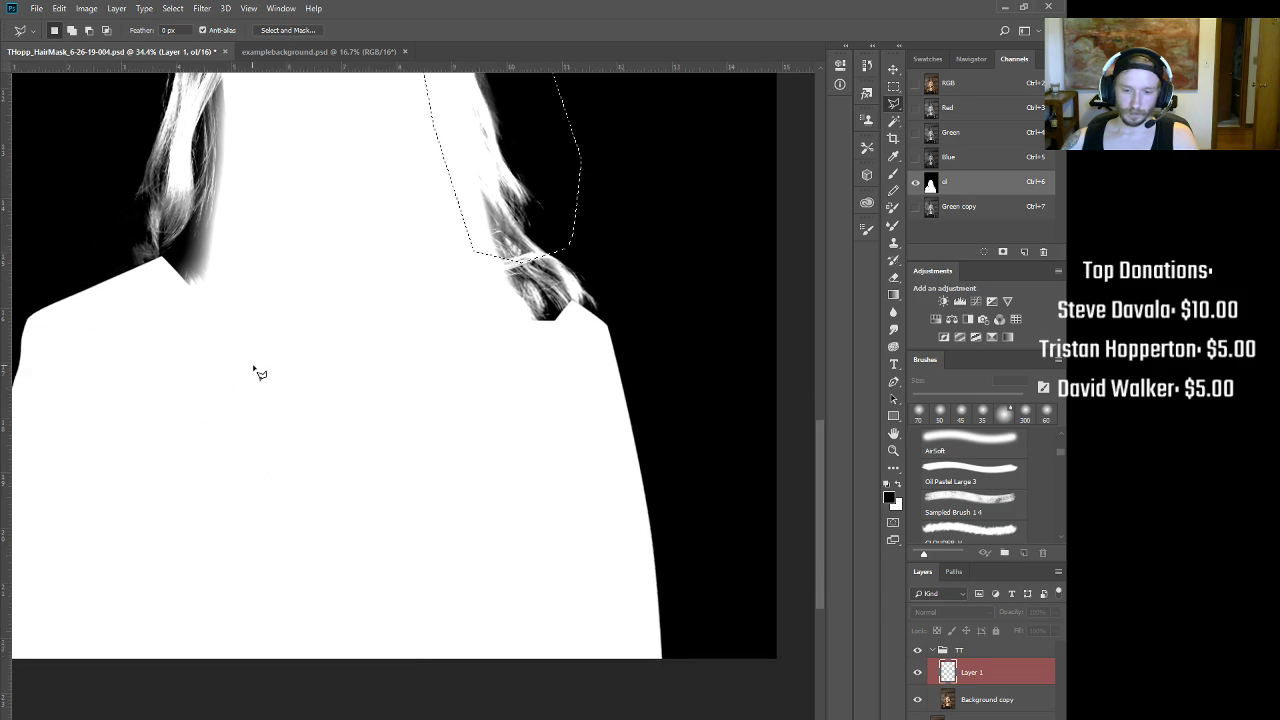
left_click_drag(664, 577, 690, 567)
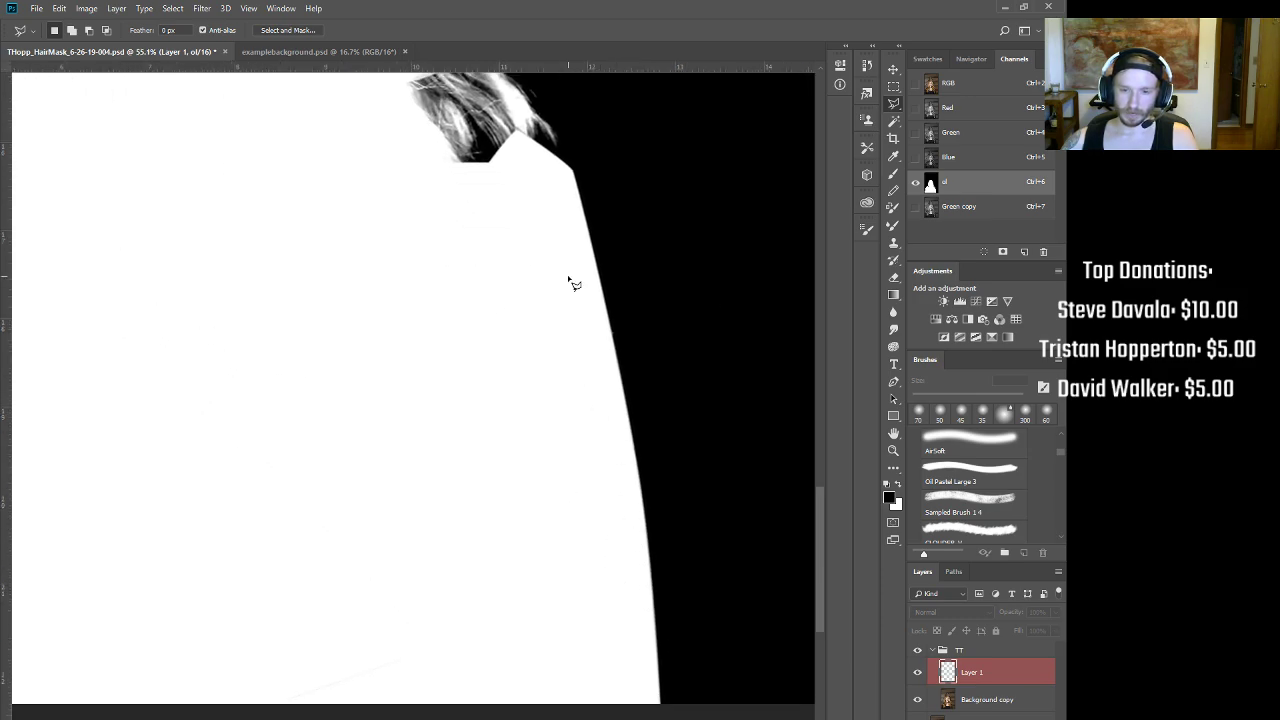
mouse_move(395, 133)
left_mouse_down()
mouse_move(651, 380)
mouse_move(745, 412)
left_mouse_up()
mouse_move(225, 335)
left_mouse_down()
mouse_move(497, 349)
mouse_move(603, 270)
left_mouse_up()
left_click_drag(412, 376, 455, 345)
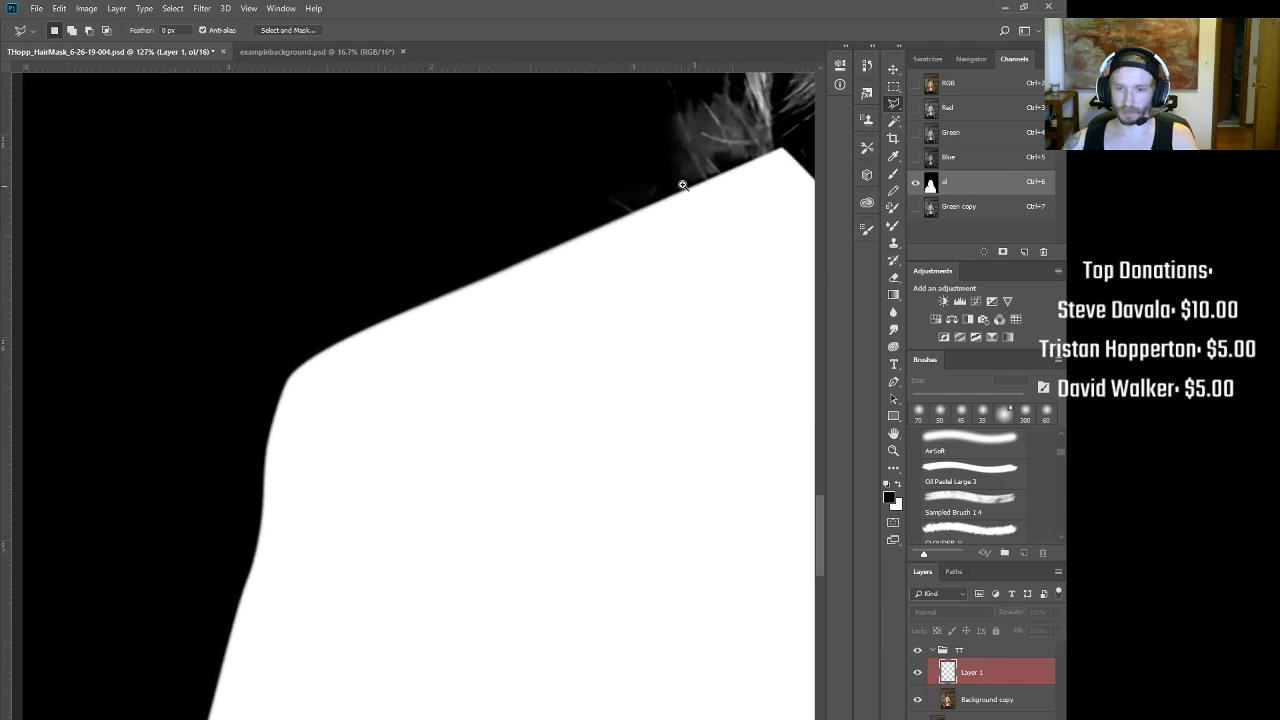
left_click_drag(690, 185, 607, 194)
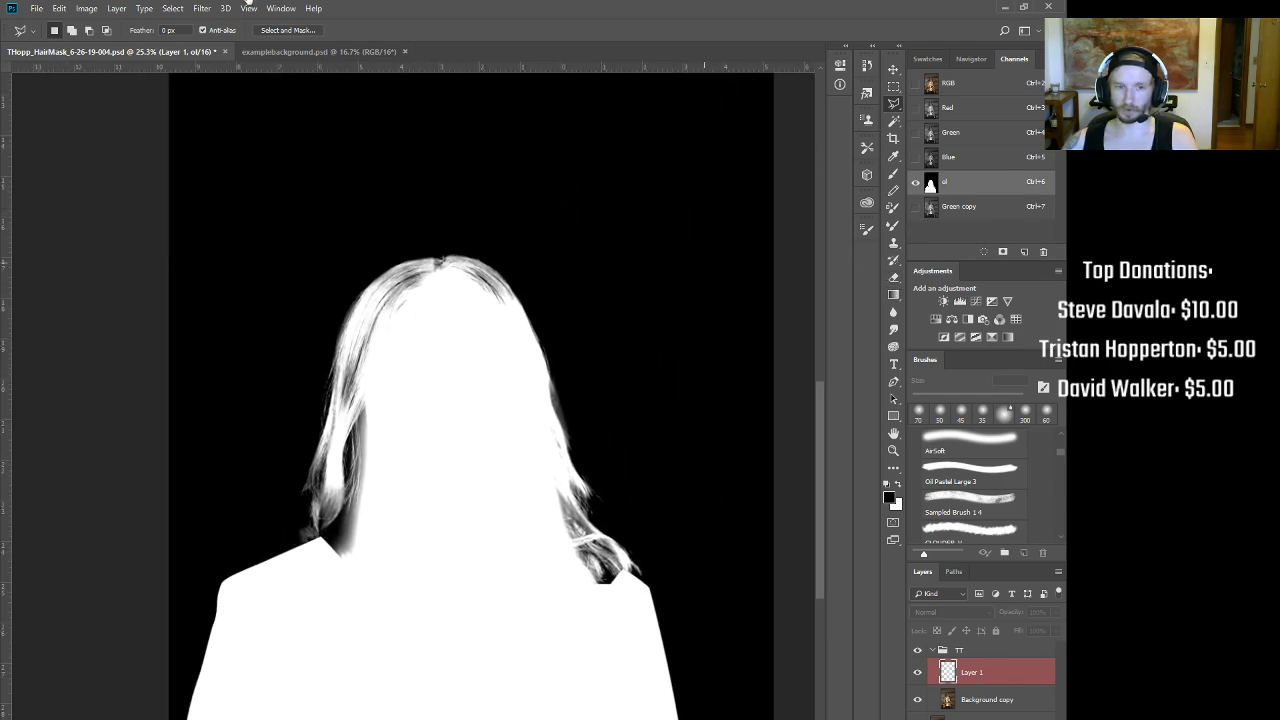
left_click(201, 8)
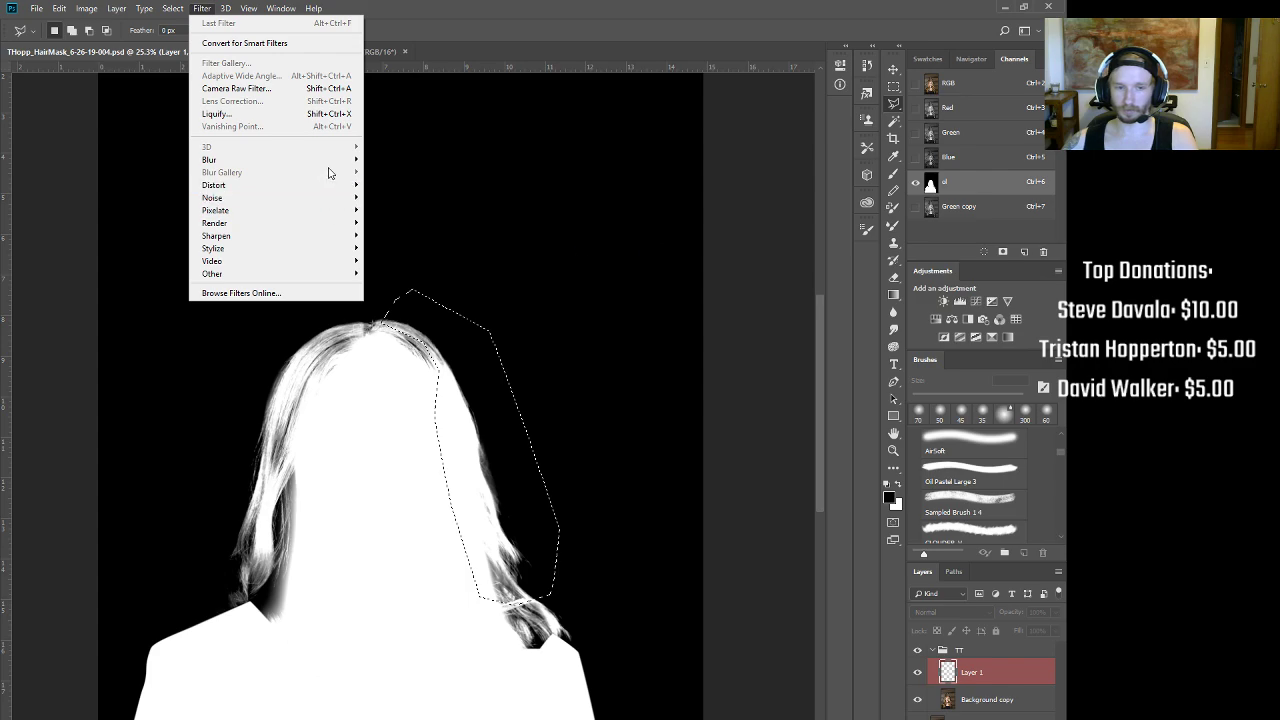
Step: Dismiss the Filter menu, then show the ol mask channel alone zoomed out to the full figure
mouse_move(337, 160)
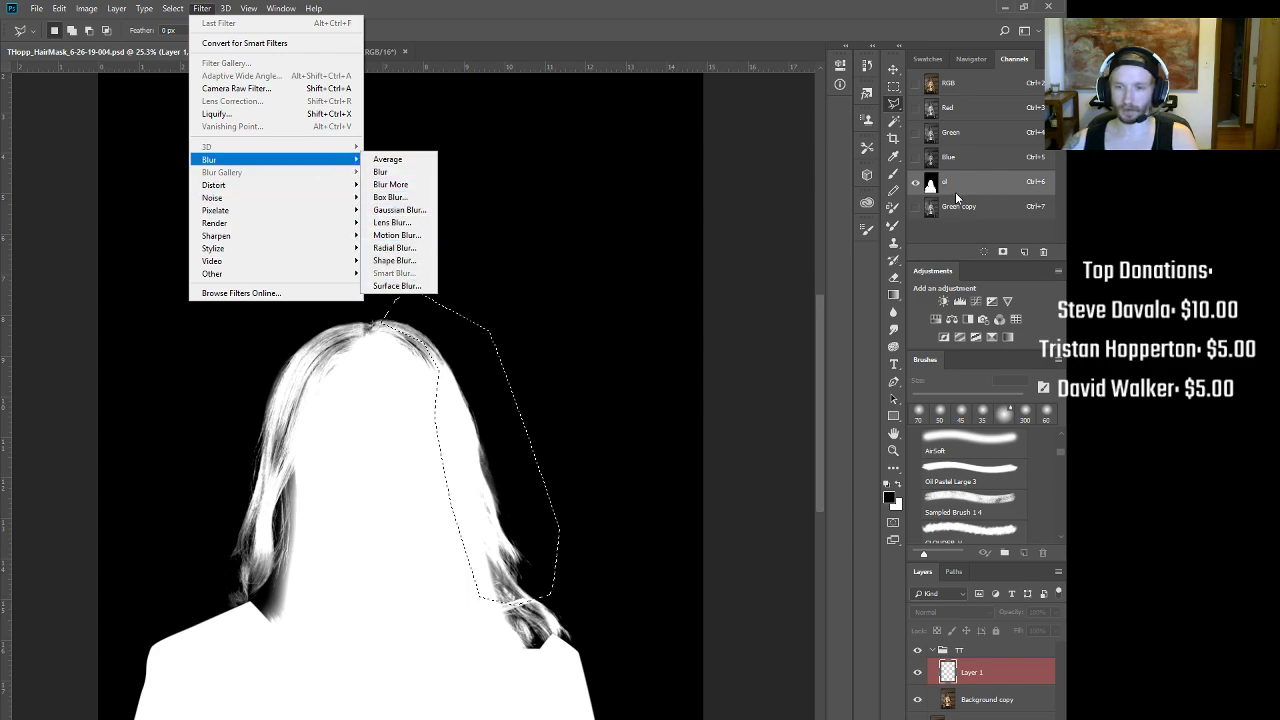
left_click(203, 8)
left_click_drag(150, 668, 244, 608)
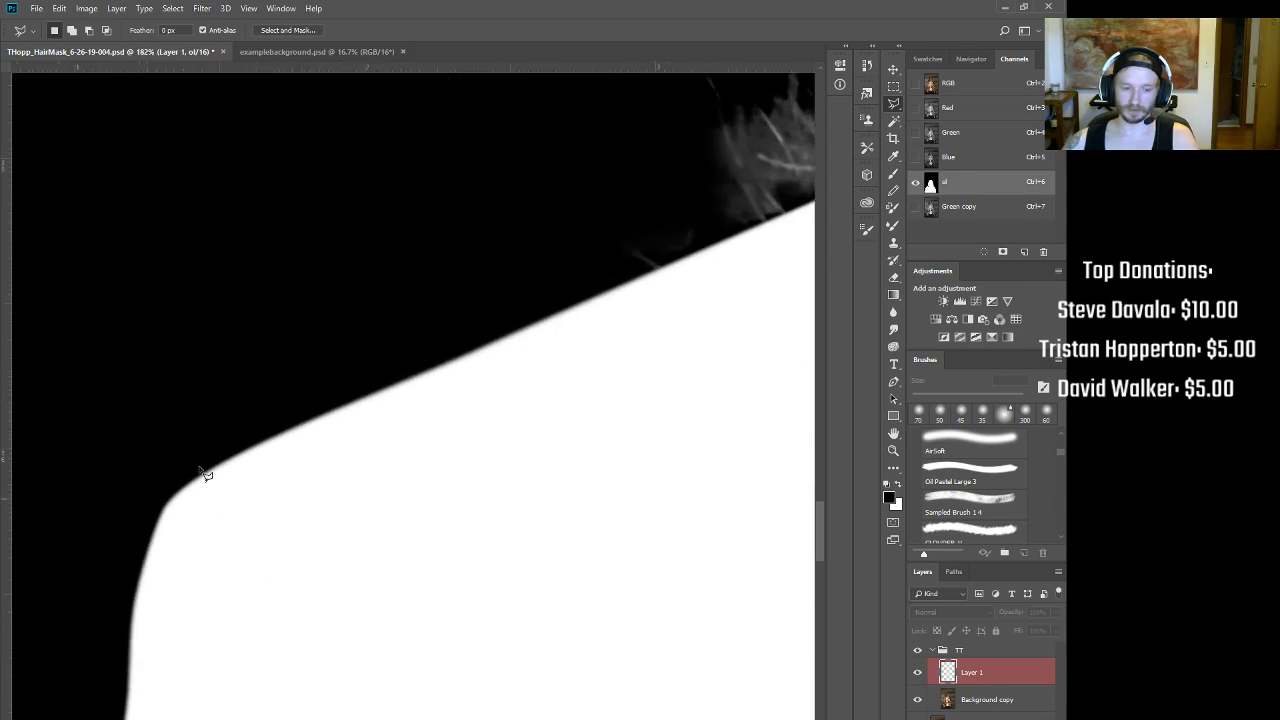
key("ctrl+2")
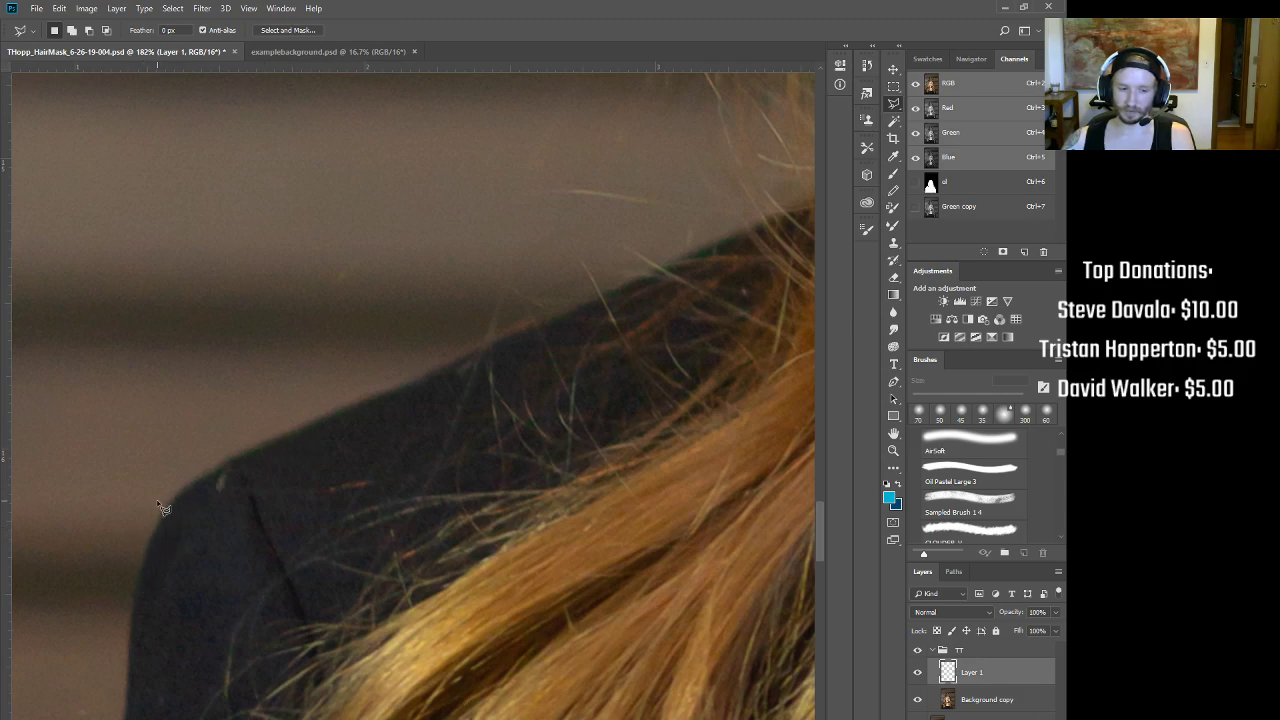
left_click(947, 185)
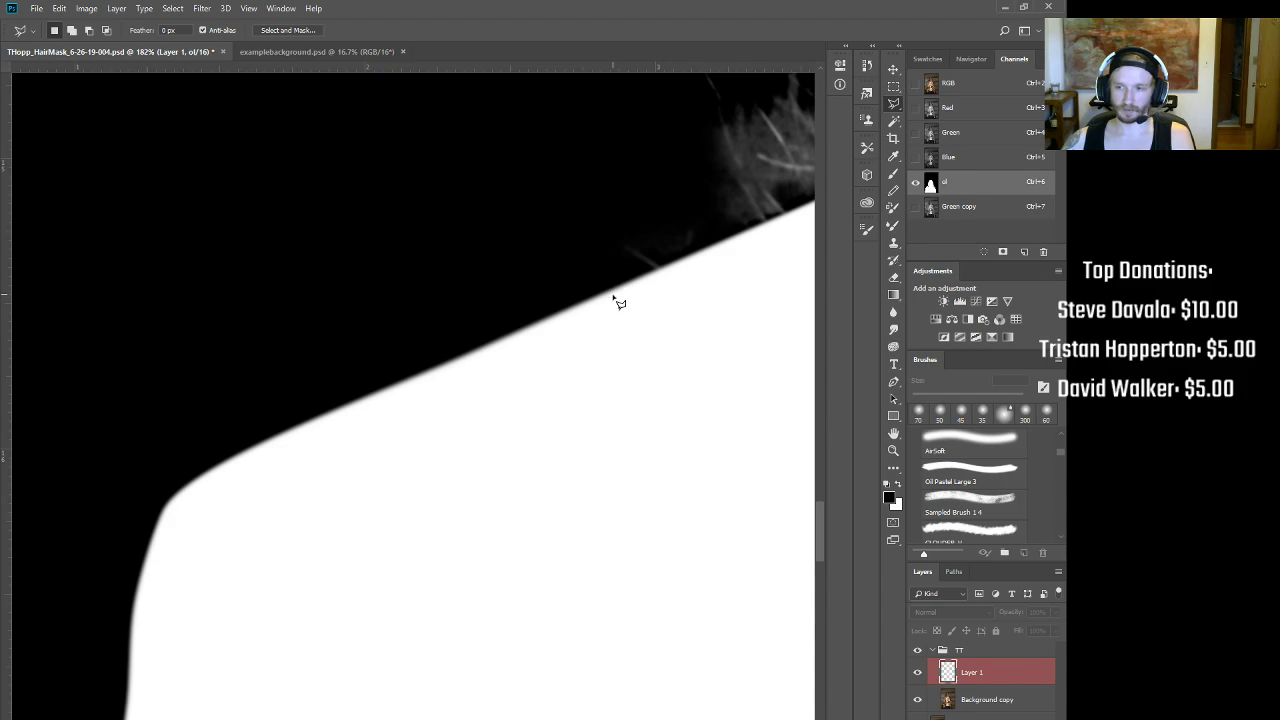
scroll(613, 300, "down", 5)
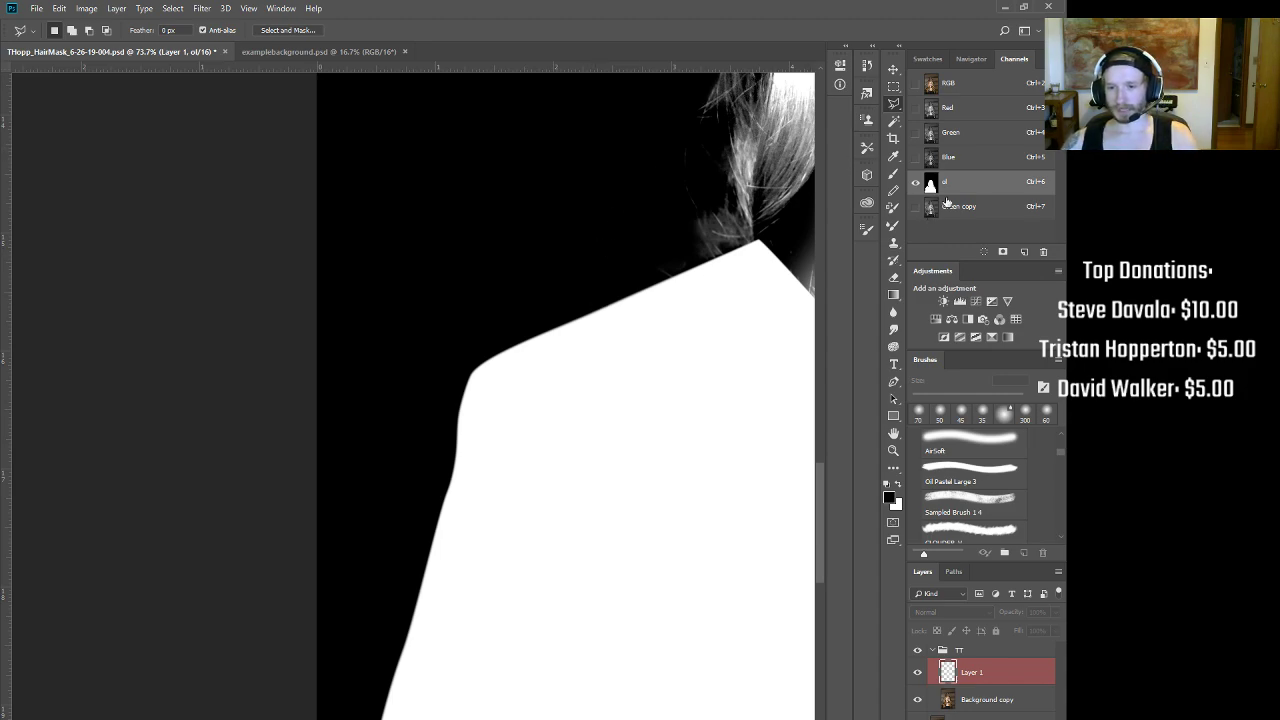
scroll(669, 349, "down", 7)
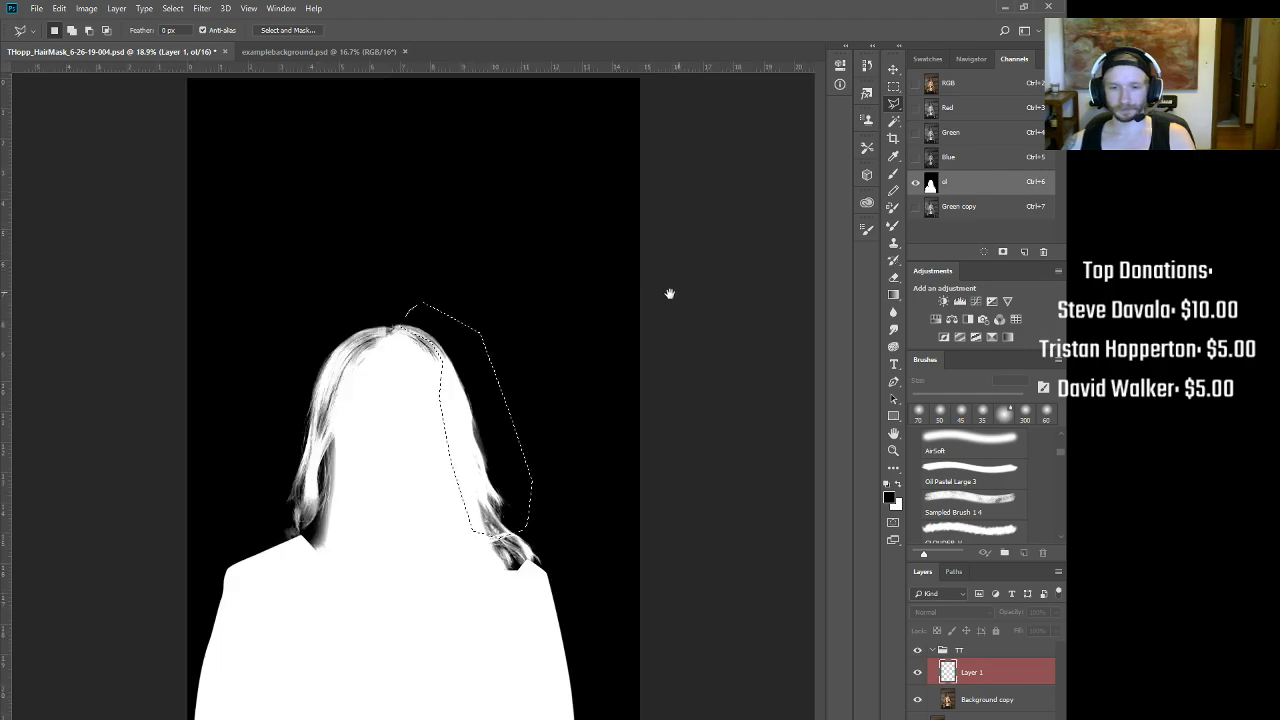
Step: In Green copy, invert the selection and fill everything outside the hair strip with black
left_click(992, 212)
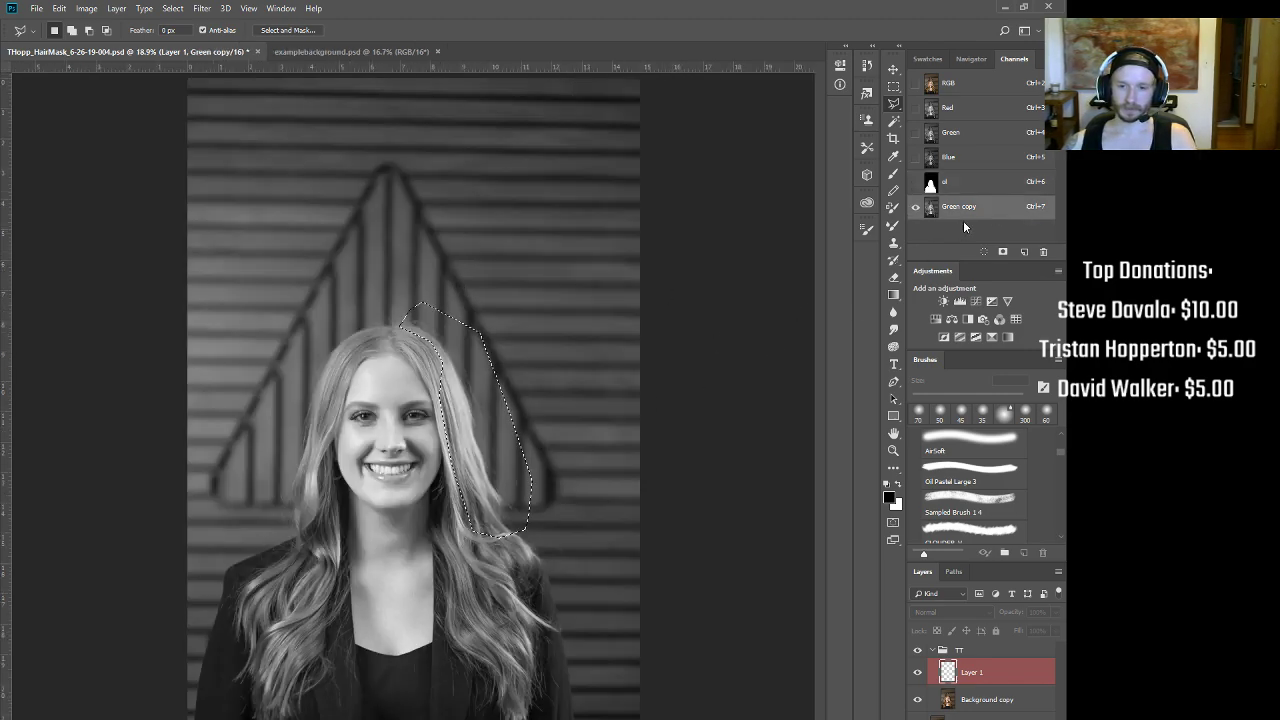
scroll(466, 283, "up", 2)
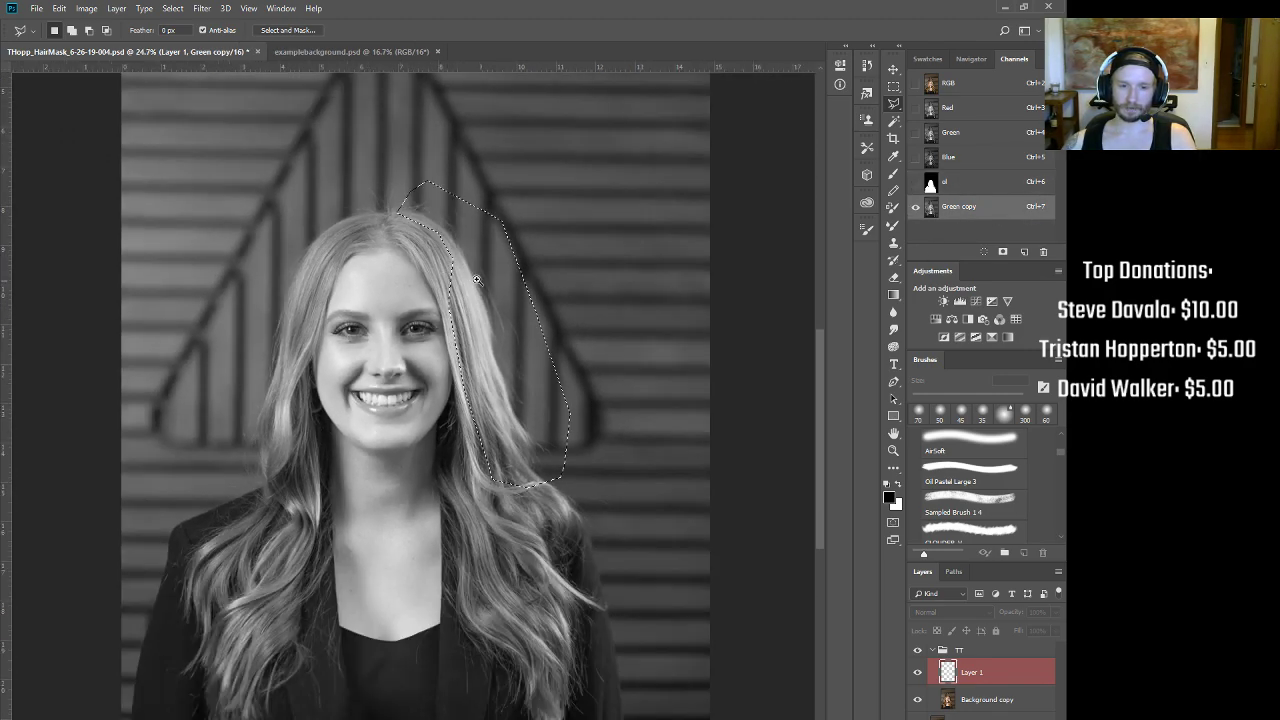
scroll(466, 283, "down", 2)
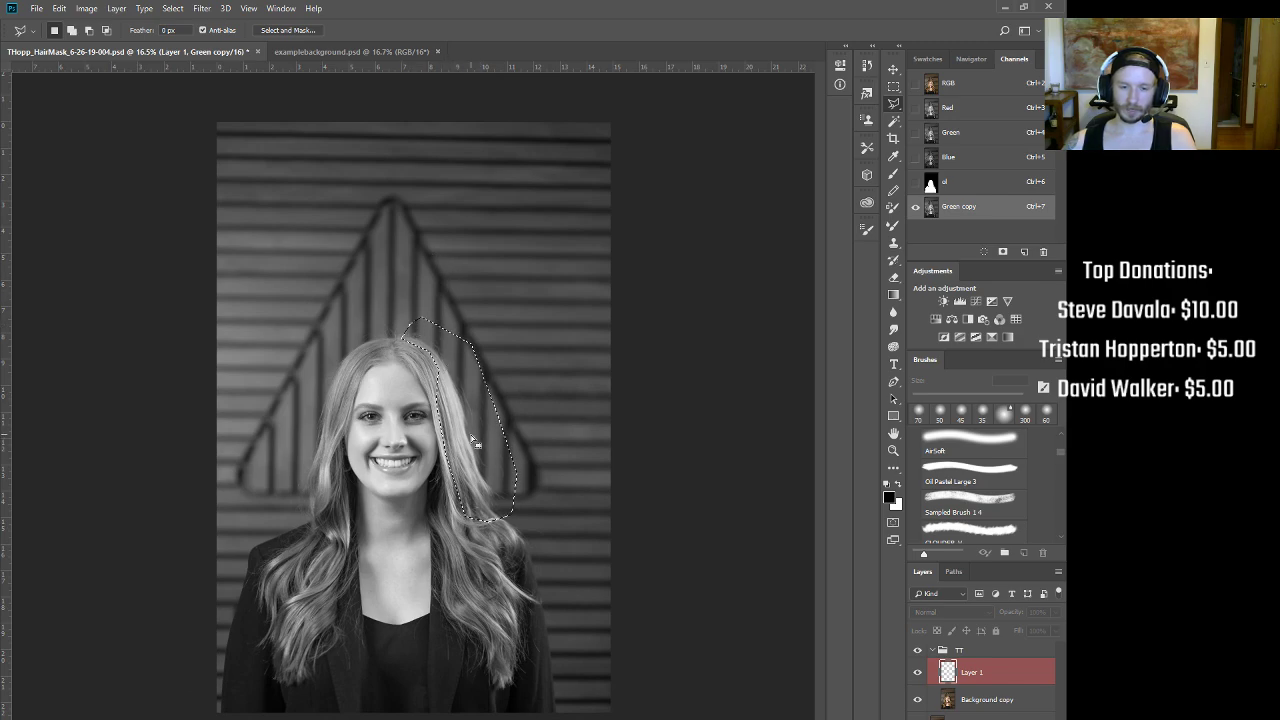
key("ctrl+shift+i")
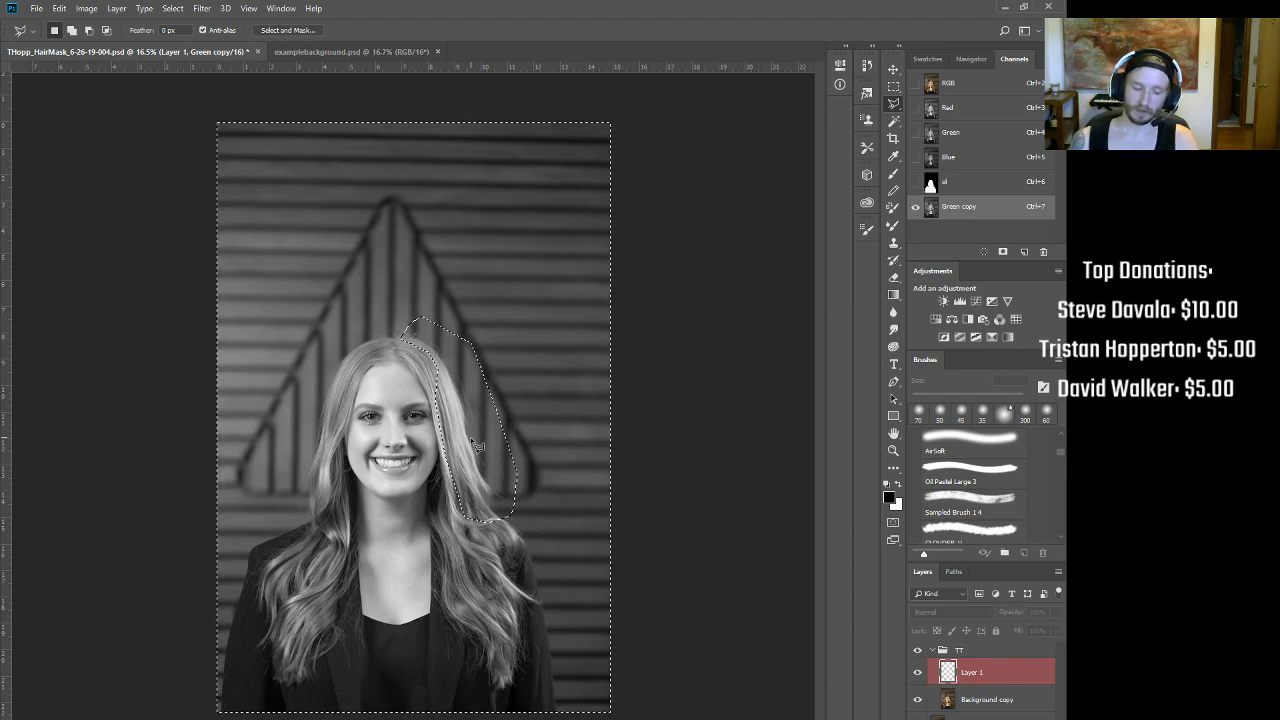
key("Delete")
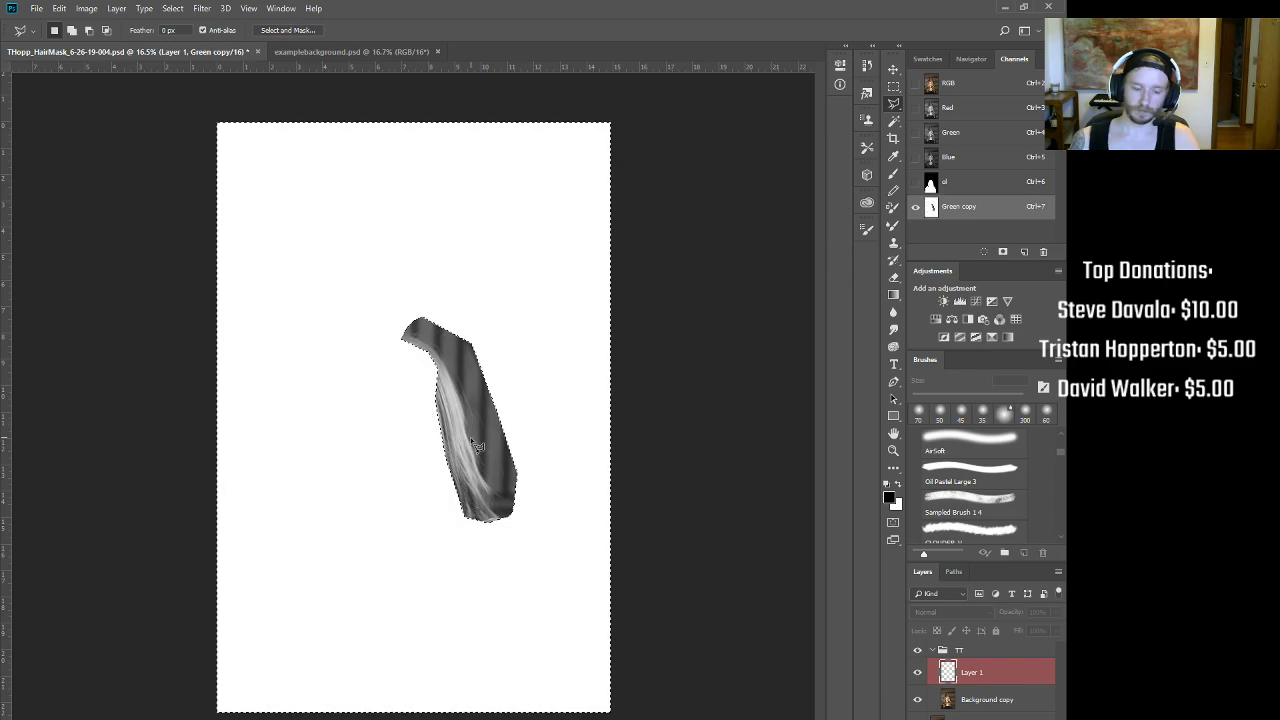
key("ctrl+z")
key("alt+BackSpace")
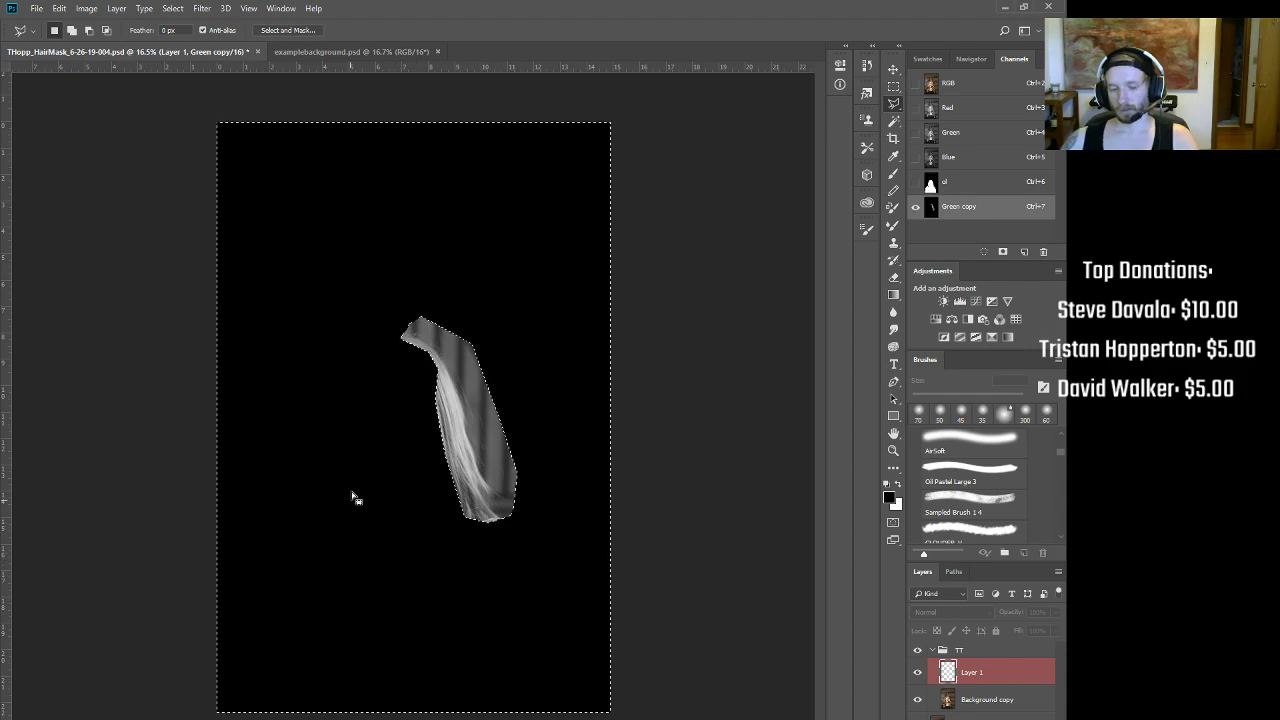
Step: Zoom in on the isolated hair strip and compare it against the alpha mask channel
scroll(495, 395, "down", 1)
scroll(500, 378, "up", 3)
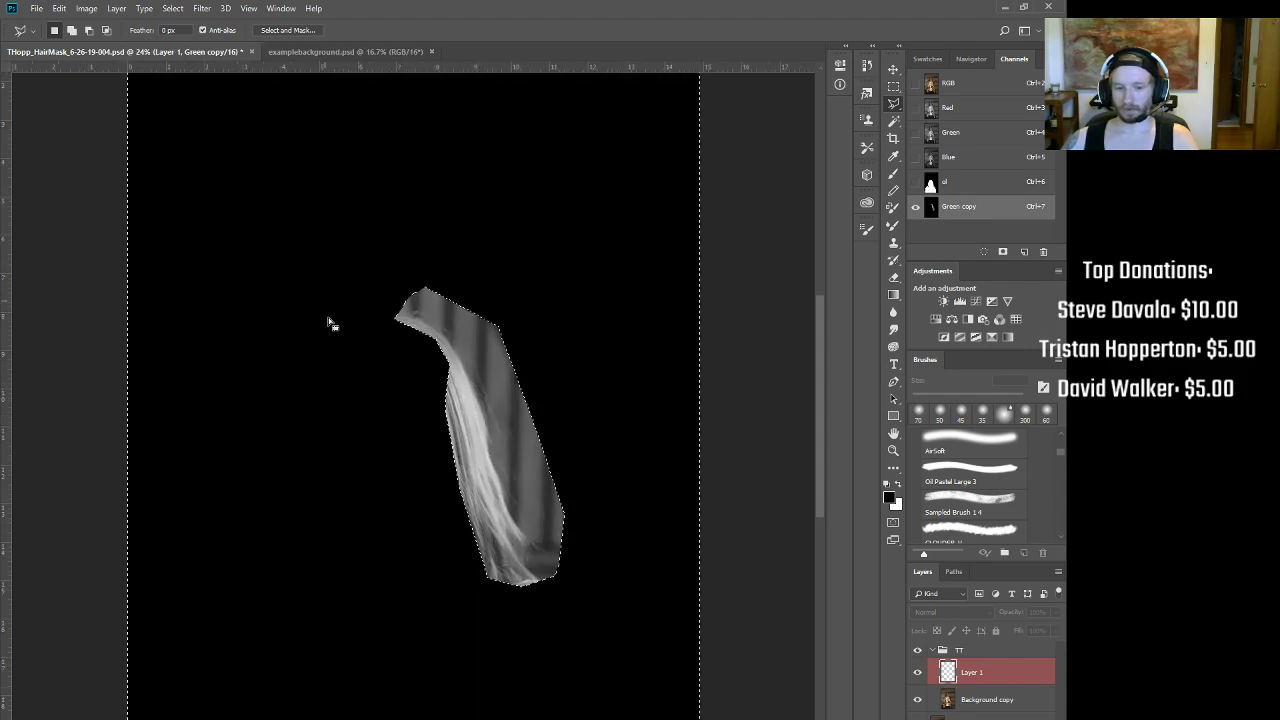
scroll(491, 289, "up", 2)
scroll(526, 277, "down", 2)
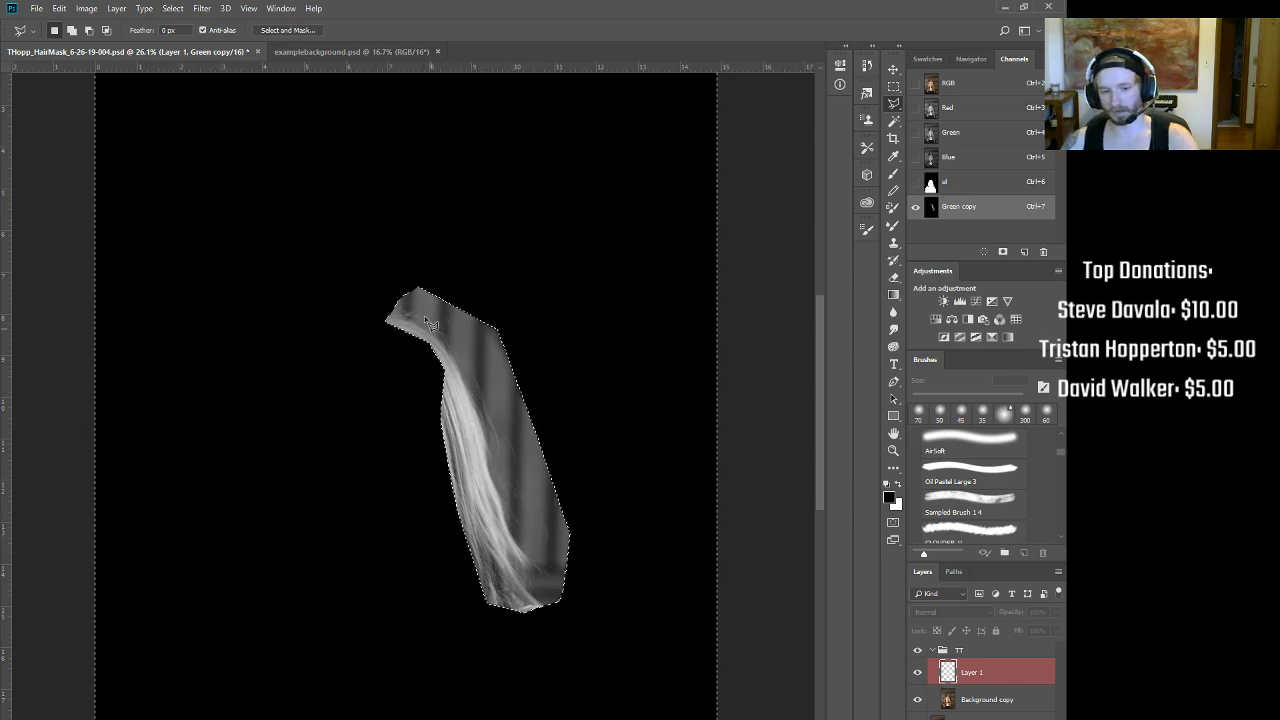
left_click_drag(468, 389, 515, 382)
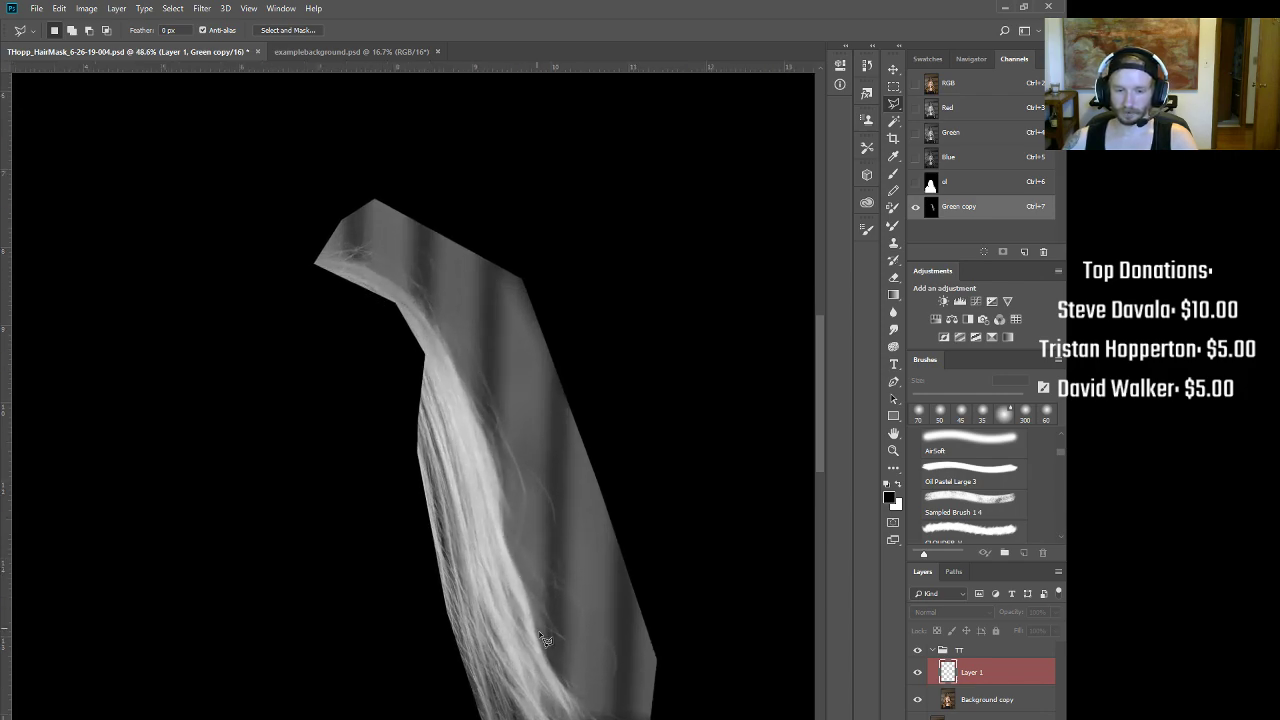
left_click(951, 187)
left_click(956, 210)
left_click(961, 185)
left_click(961, 206)
left_click(961, 185)
left_click(960, 210)
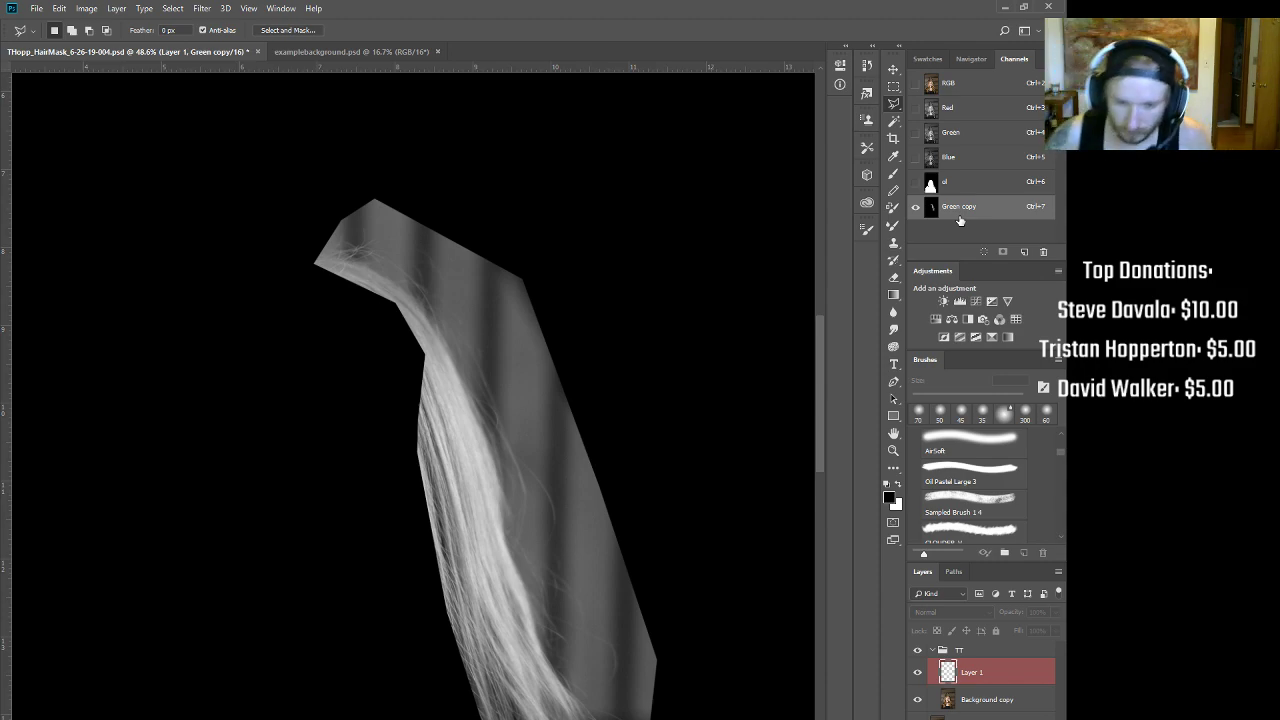
Step: Paint soft white with a 150 px brush along the hair strip's left and lower-left edge
left_click_drag(630, 329, 597, 318)
key("b")
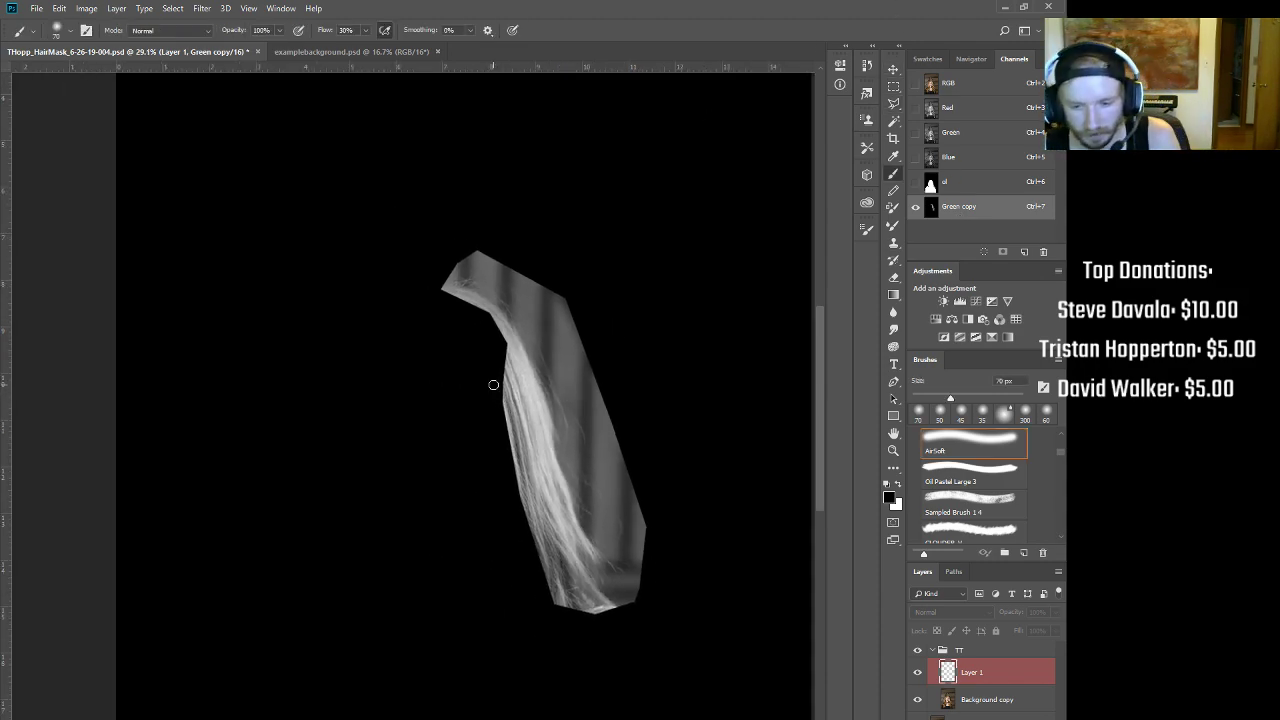
key("x")
key("bracketright")
key("bracketright")
key("bracketright")
key("bracketright")
key("bracketright")
mouse_move(500, 352)
left_mouse_down()
mouse_move(520, 535)
mouse_move(530, 510)
mouse_move(558, 602)
mouse_move(523, 542)
left_mouse_up()
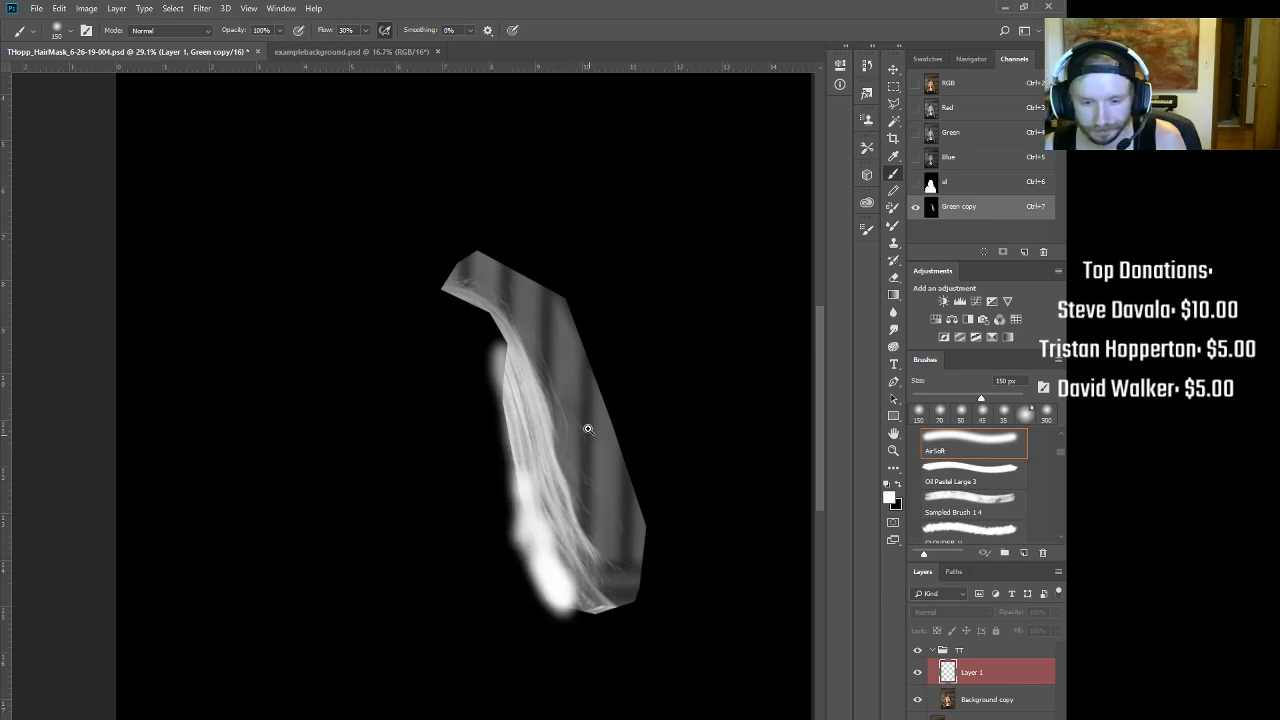
mouse_move(587, 428)
left_mouse_down()
mouse_move(628, 417)
mouse_move(655, 386)
left_mouse_up()
left_click_drag(469, 211, 400, 286)
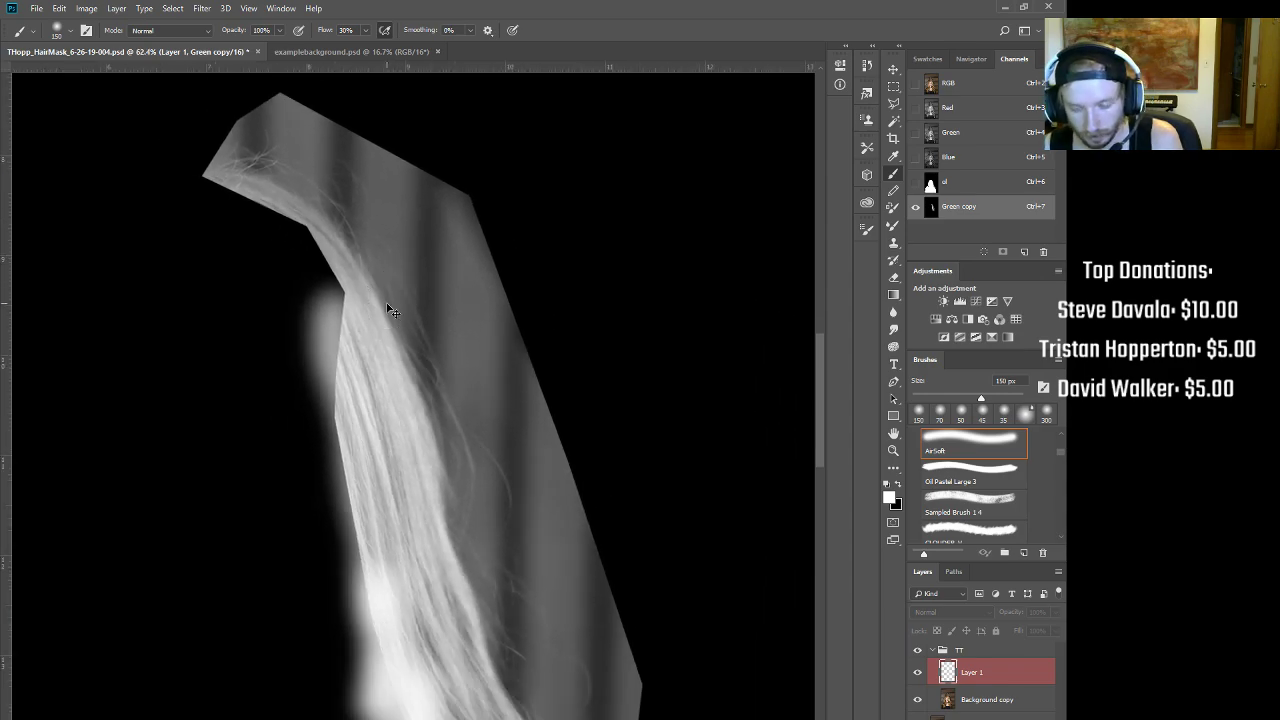
Step: Open Curves for Green copy and drag the black point to darken the channel
key("ctrl+m")
left_click_drag(707, 140, 655, 183)
left_click_drag(622, 410, 621, 440)
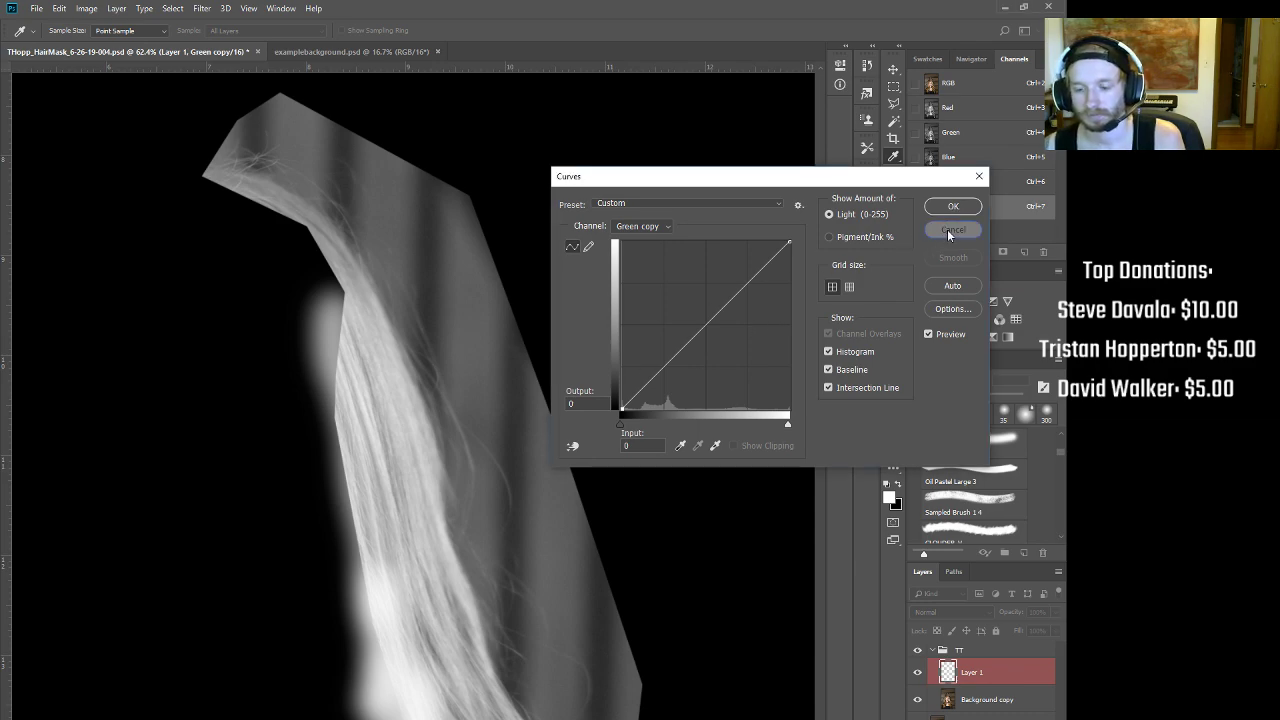
Step: Cancel Curves and return to the full-colour composite, framing the whole head
left_click(953, 229)
key("b")
key("ctrl+2")
scroll(437, 441, "down", 6)
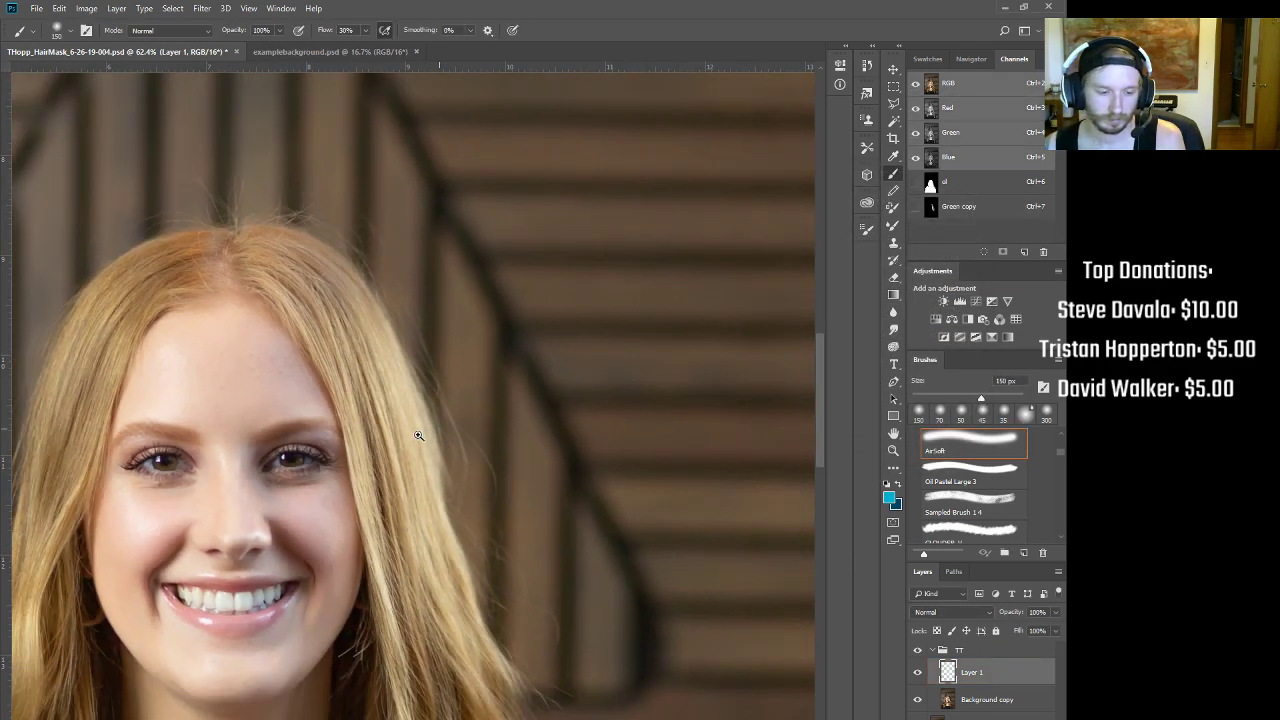
left_click_drag(371, 514, 461, 458)
left_click_drag(570, 248, 496, 354)
left_click_drag(510, 348, 551, 306)
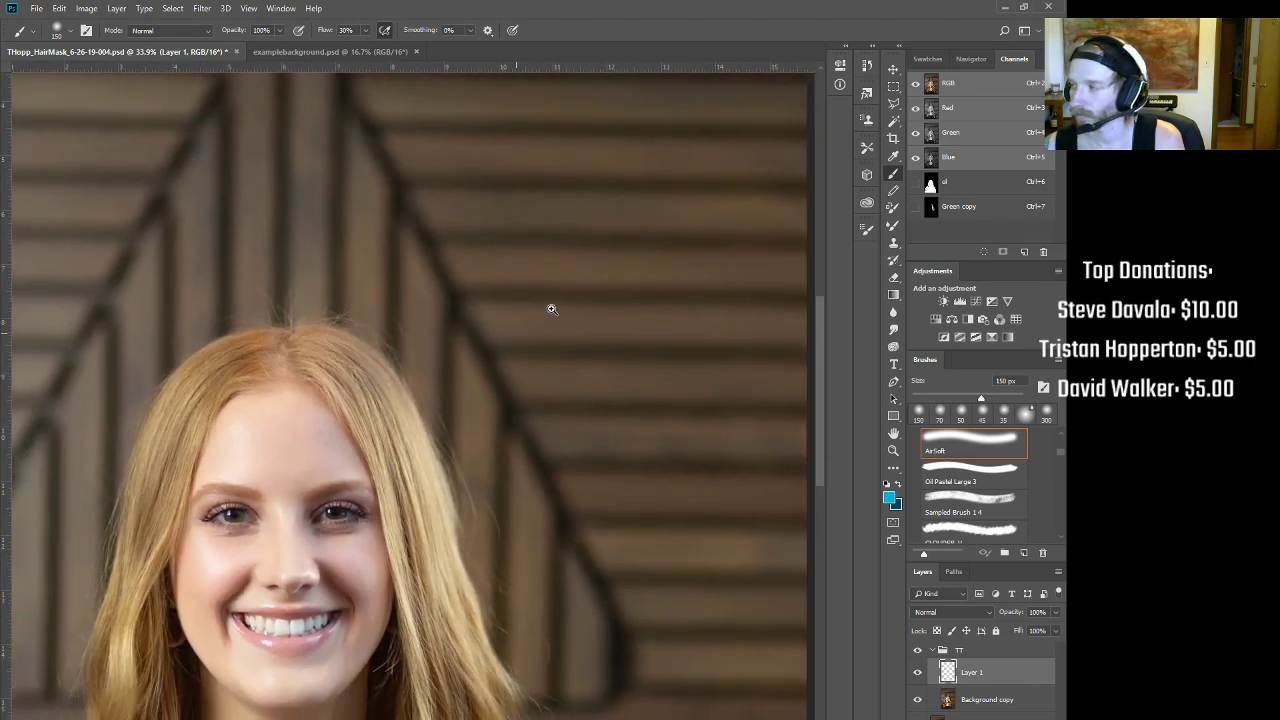
left_click_drag(503, 486, 598, 245)
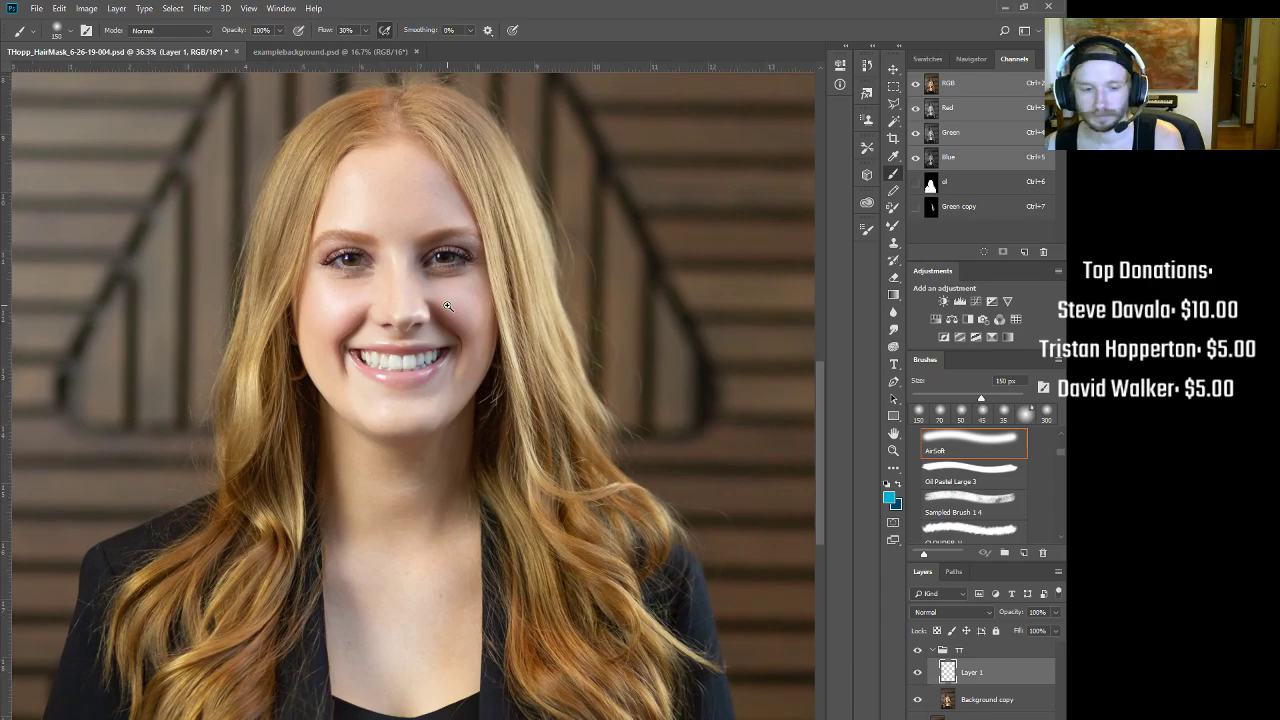
Step: Inspect the hair's right edge against the wooden slatted background
scroll(445, 310, "up", 8)
scroll(439, 313, "down", 9)
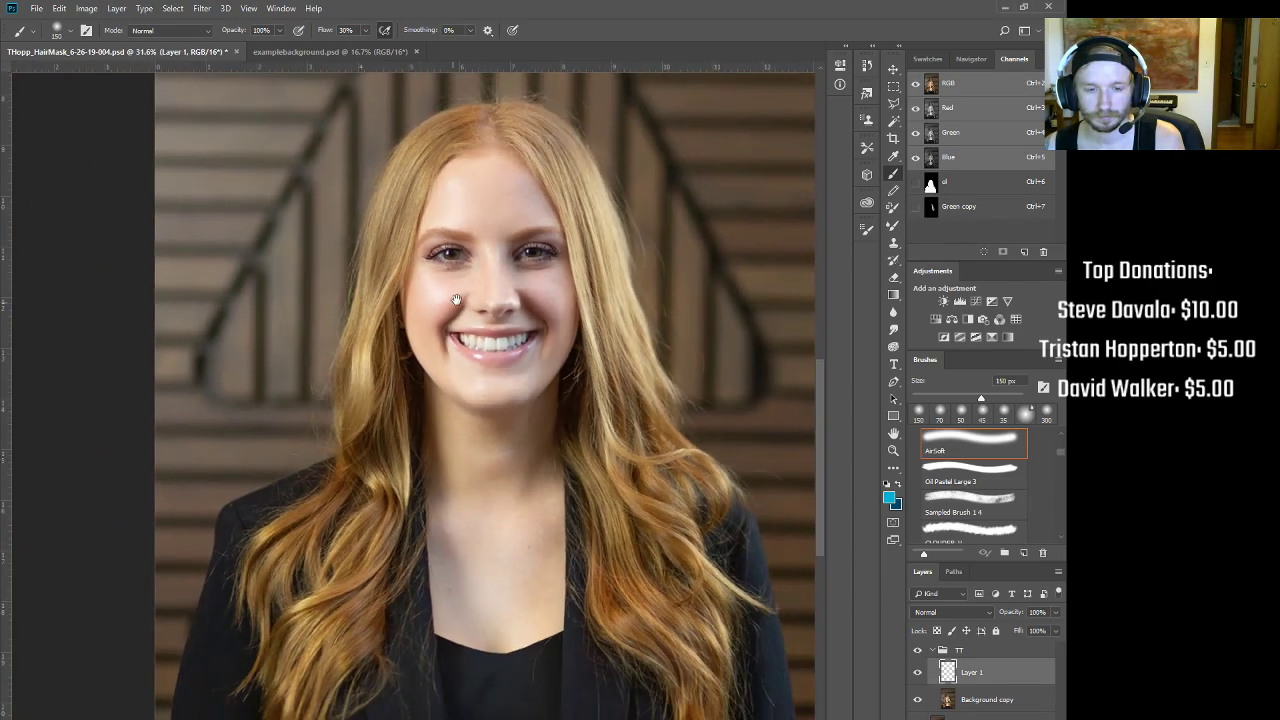
left_click_drag(455, 300, 263, 366)
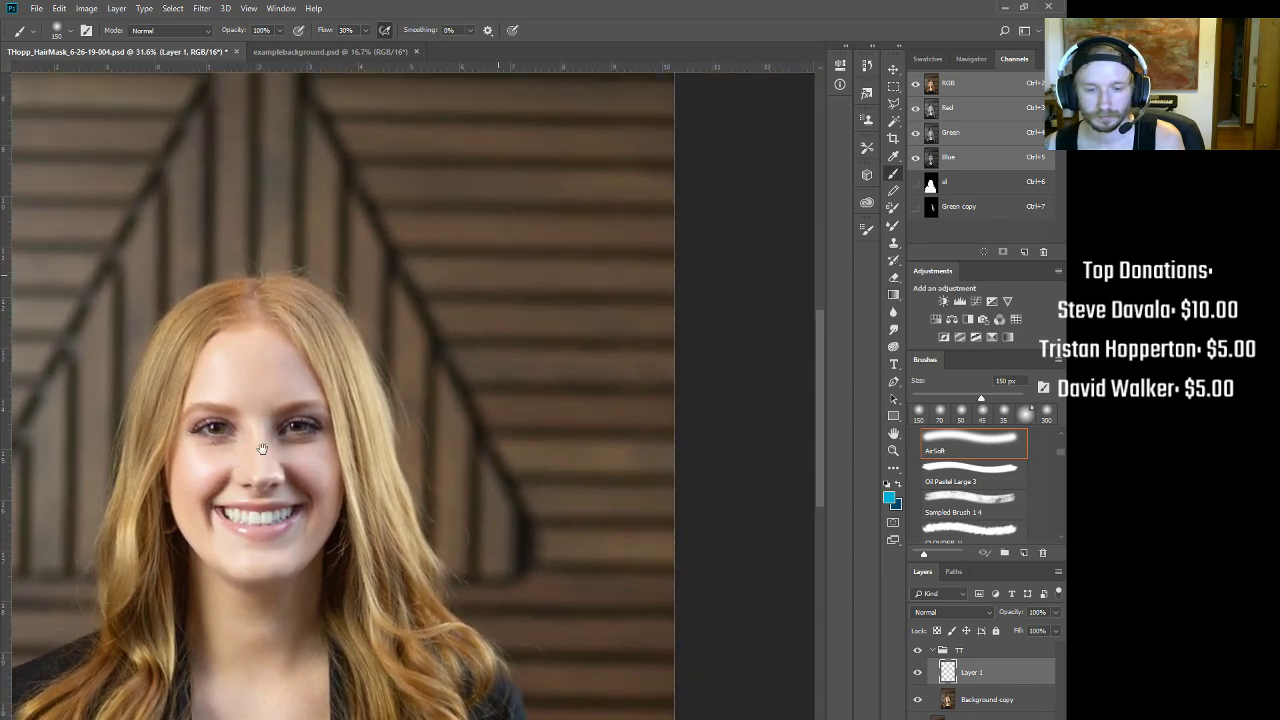
scroll(388, 354, "up", 4)
left_click_drag(424, 323, 312, 369)
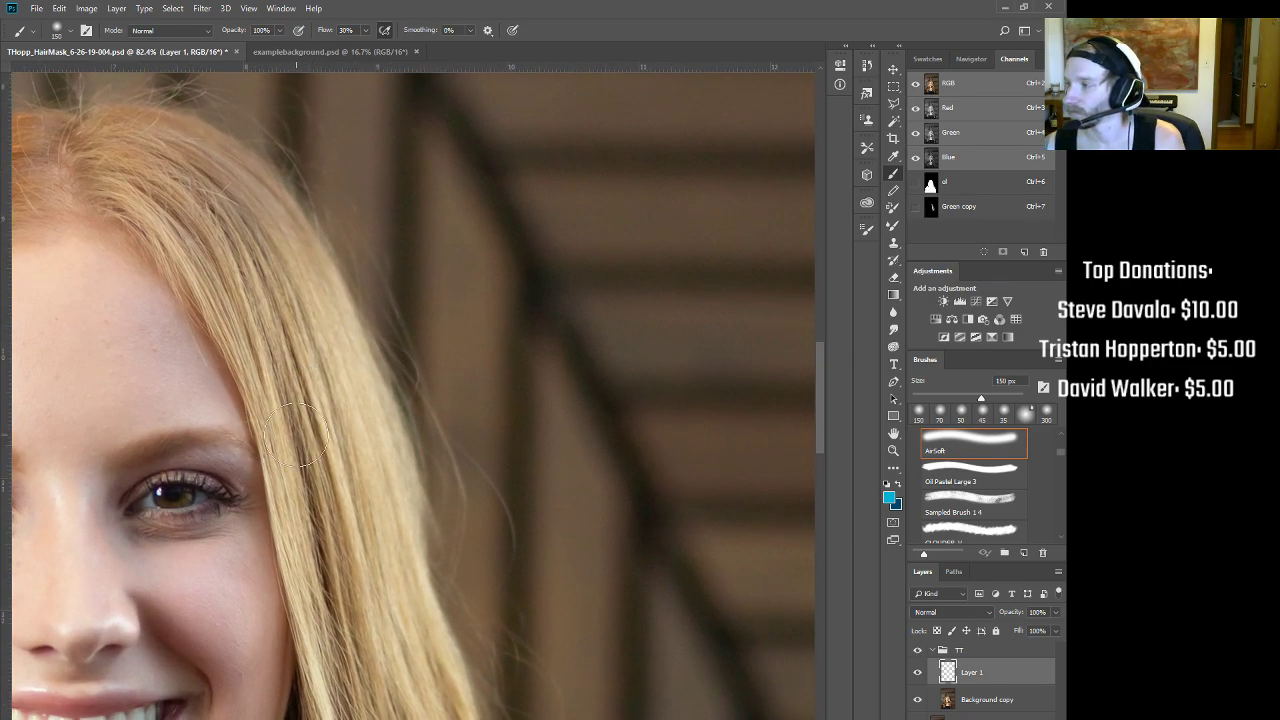
left_click_drag(293, 471, 306, 394)
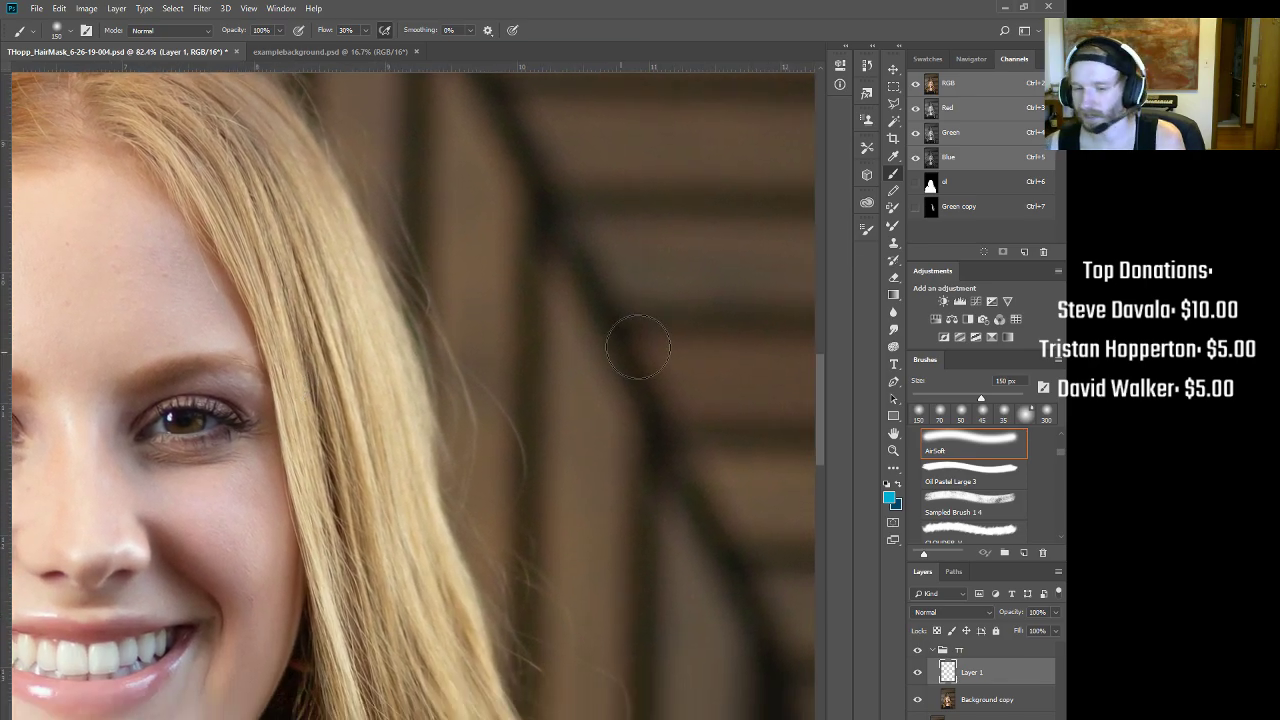
Step: Show Green copy zoomed in on the hair strip and open a fresh Curves adjustment
left_click(935, 207)
left_click_drag(445, 318, 451, 341)
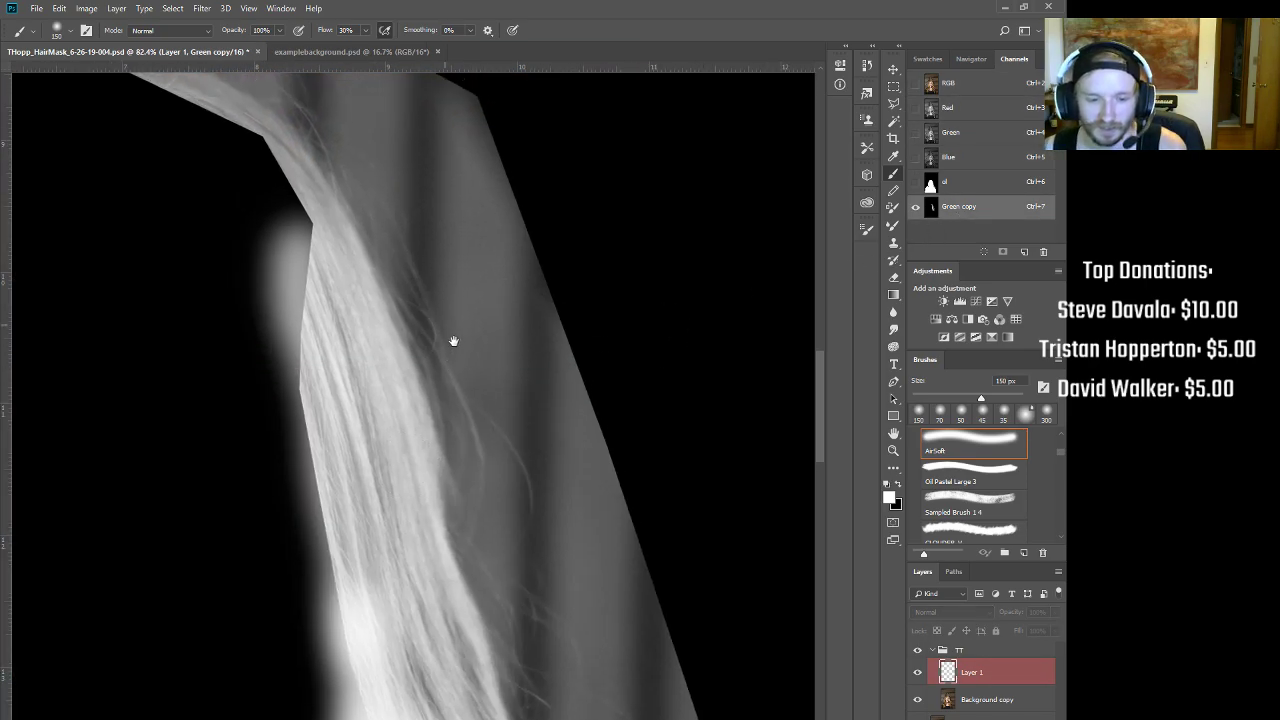
left_click(455, 341, "alt")
left_click(495, 409, "ctrl")
left_click_drag(496, 419, 486, 433)
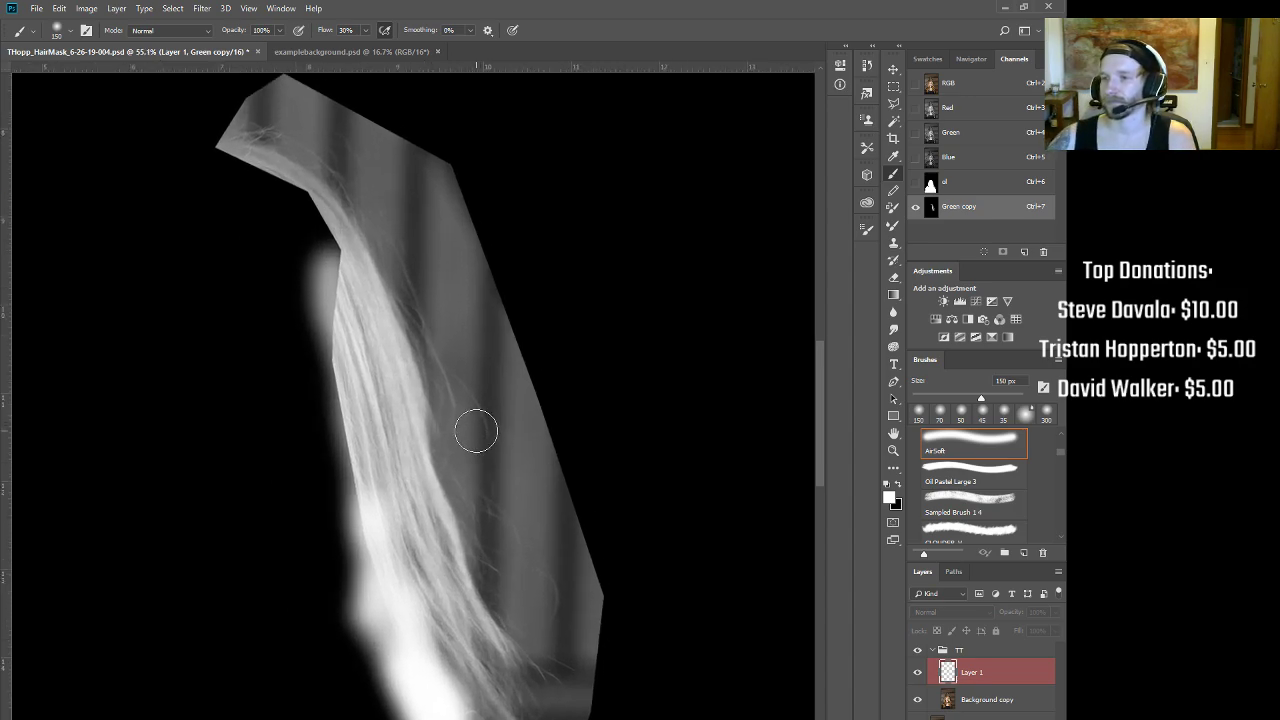
key("ctrl+m")
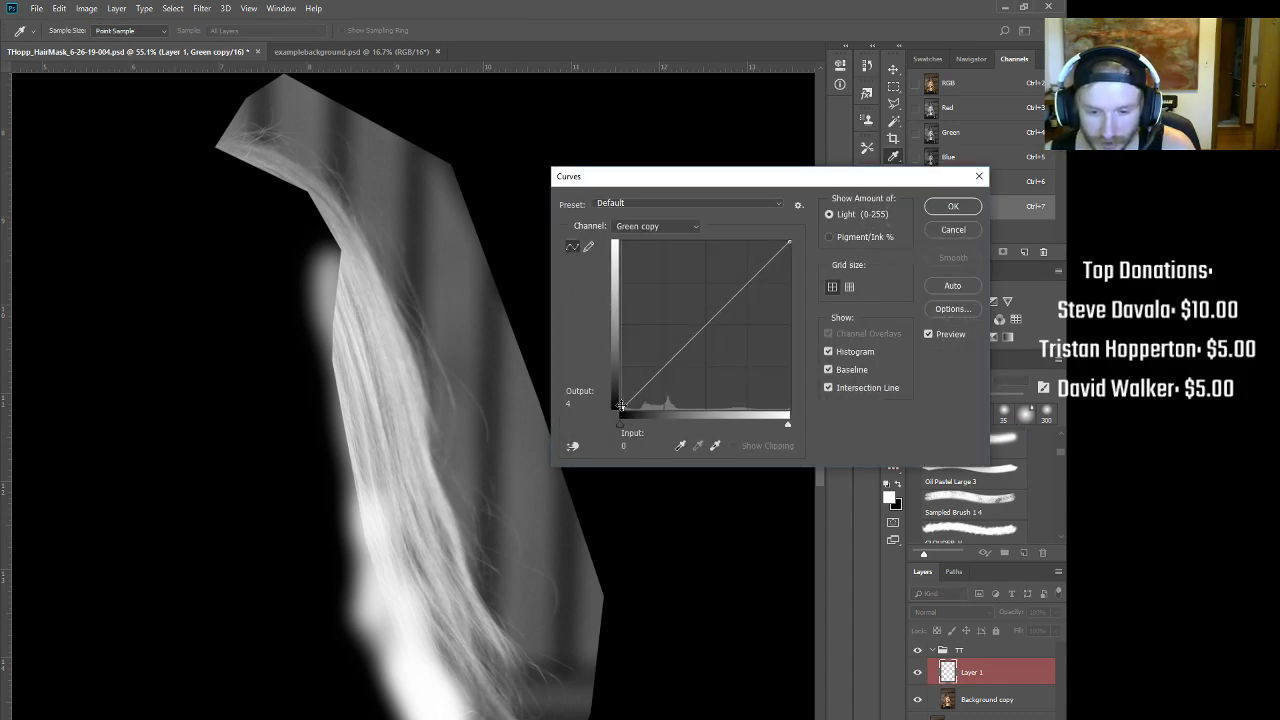
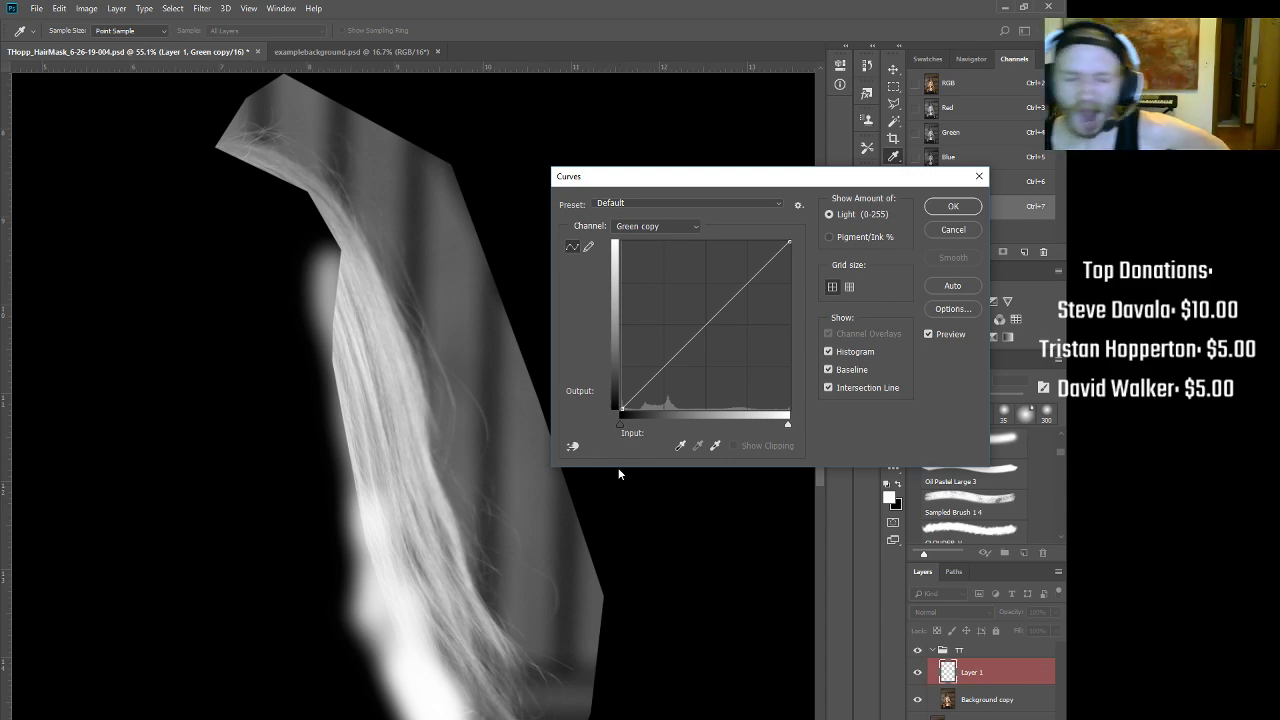
Step: Steepen the Green copy curve, black input near 35 and white point pulled left, and apply it
mouse_move(622, 407)
left_mouse_down()
mouse_move(643, 411)
mouse_move(627, 416)
mouse_move(639, 424)
left_mouse_up()
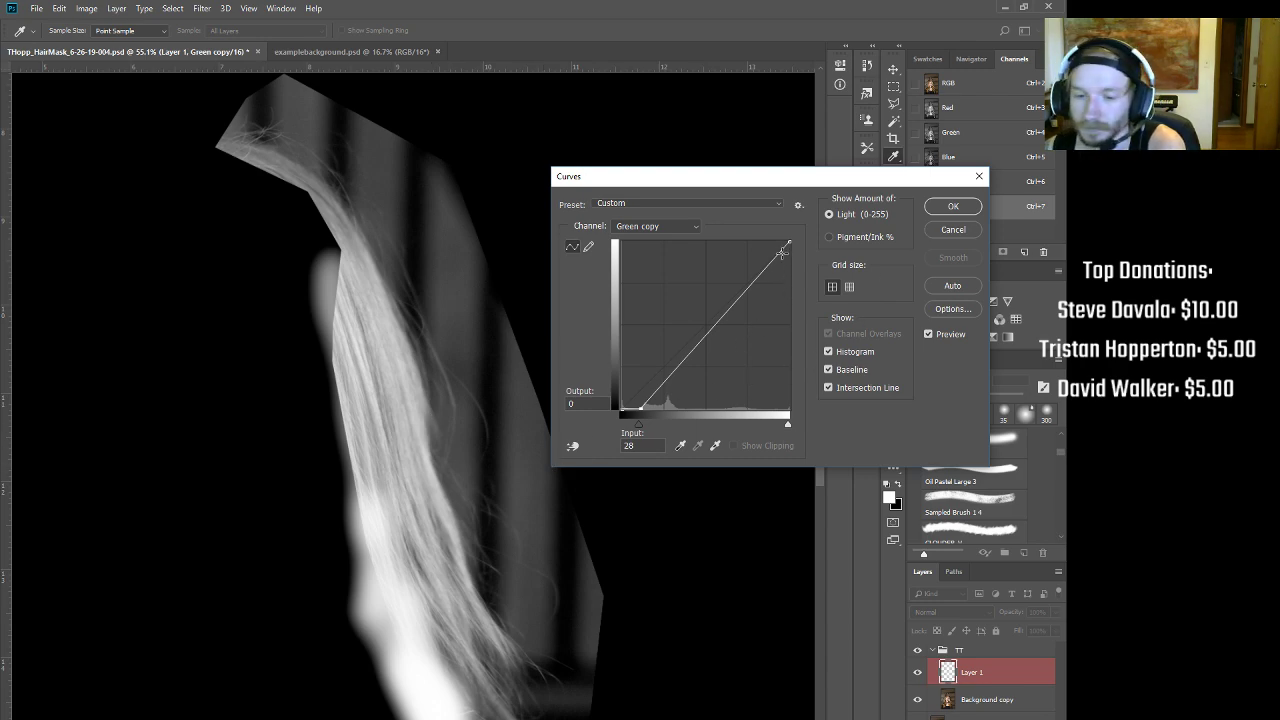
left_click_drag(789, 242, 764, 242)
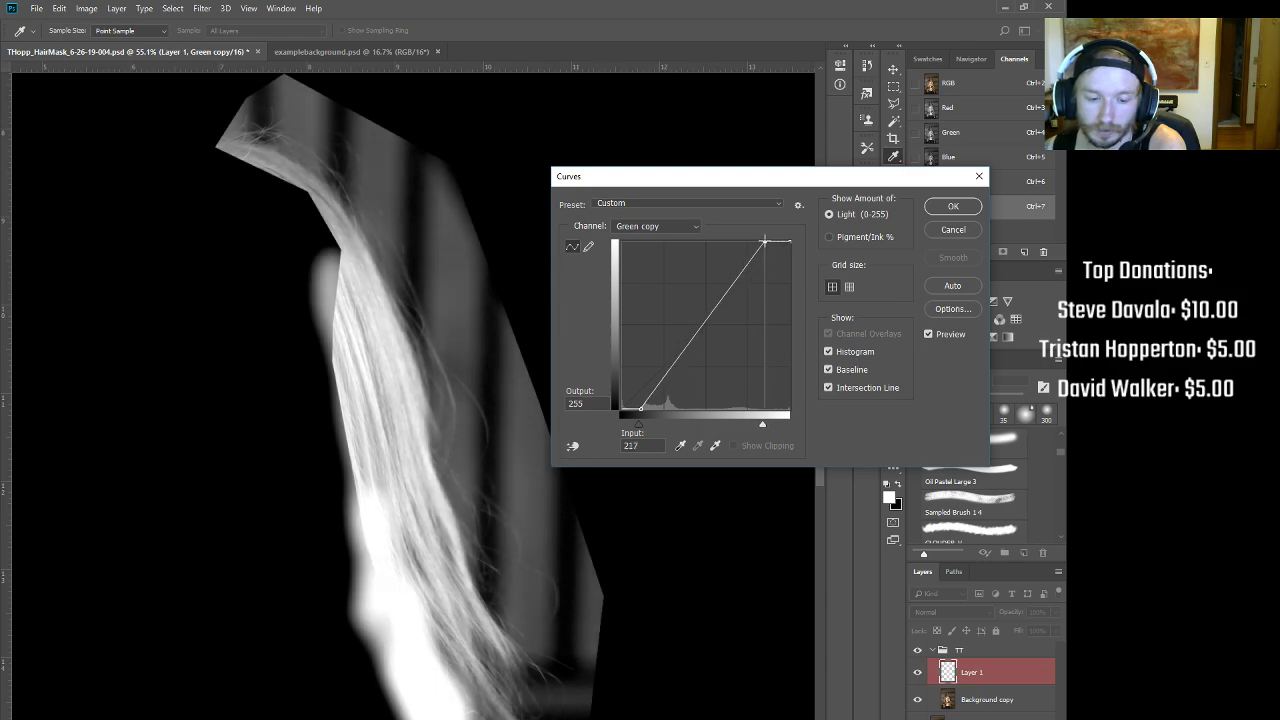
mouse_move(640, 409)
left_mouse_down()
mouse_move(660, 416)
mouse_move(644, 422)
left_mouse_up()
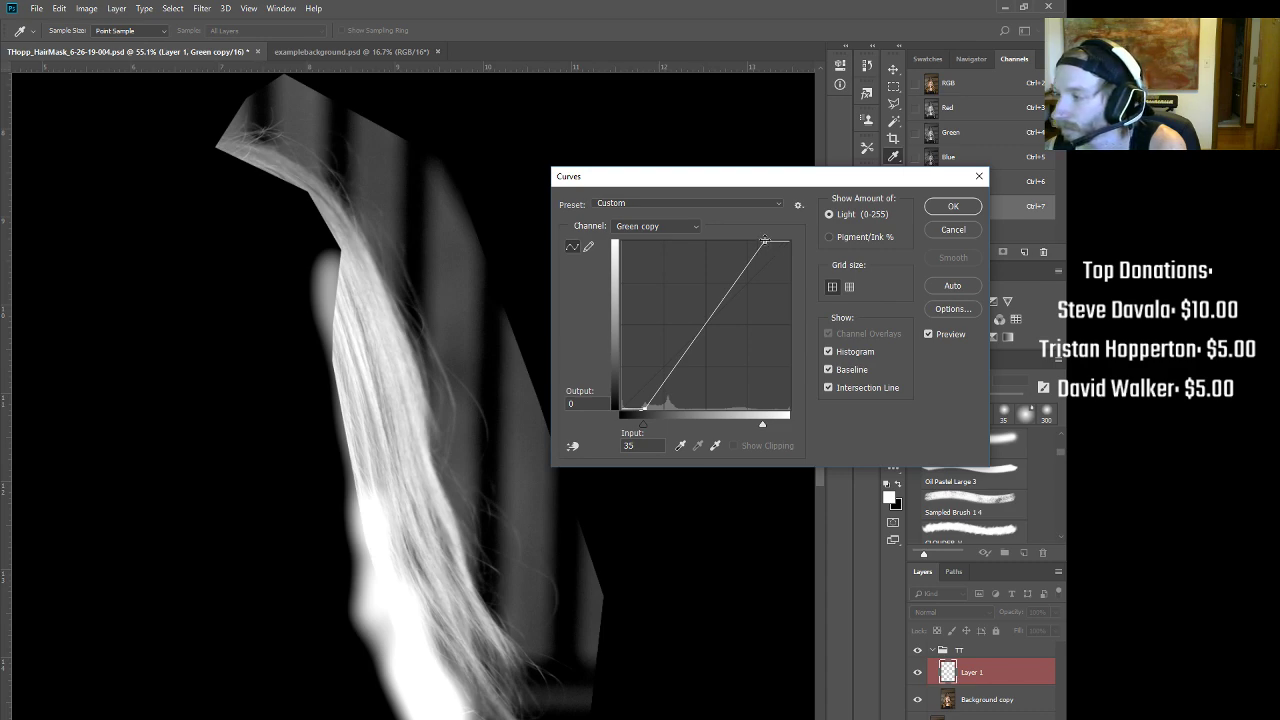
left_click(974, 207)
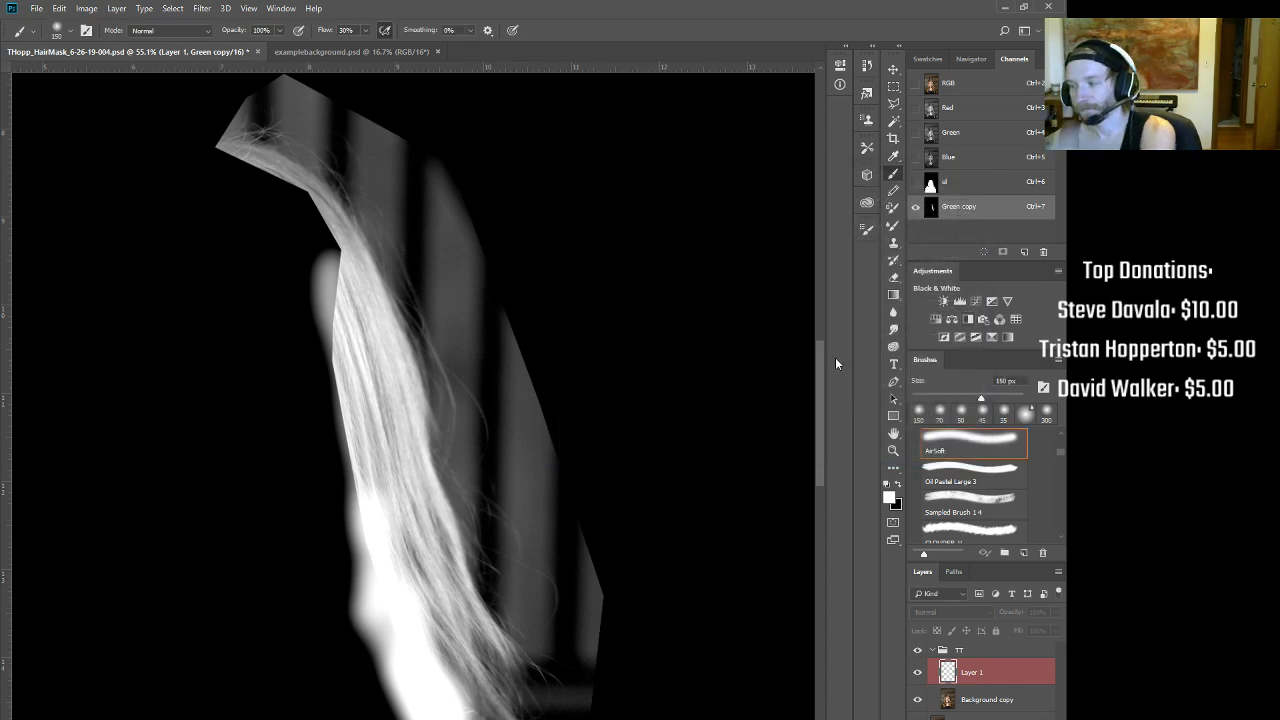
Step: Paint black over the grey haze beside and below the hair, using a 125–250 px brush
key("x")
mouse_move(531, 355)
left_mouse_down()
mouse_move(574, 470)
mouse_move(513, 296)
mouse_move(572, 449)
mouse_move(573, 420)
mouse_move(638, 614)
left_mouse_up()
key("bracketright")
key("bracketright")
key("bracketright")
key("bracketleft")
key("bracketleft")
key("bracketleft")
key("bracketleft")
left_click_drag(606, 566, 592, 696)
mouse_move(508, 399)
left_mouse_down()
mouse_move(505, 488)
mouse_move(553, 537)
mouse_move(562, 526)
mouse_move(528, 445)
mouse_move(559, 523)
left_mouse_up()
key("bracketright")
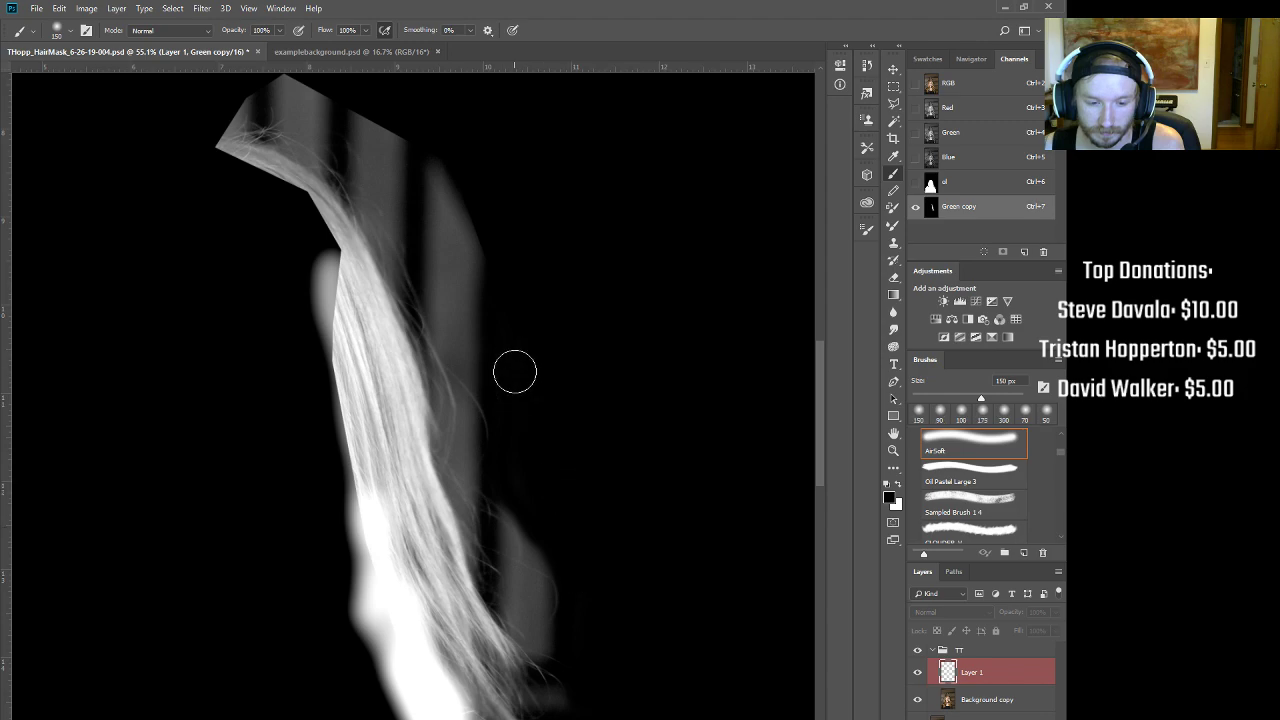
key("bracketleft")
mouse_move(480, 346)
left_mouse_down()
mouse_move(454, 268)
mouse_move(432, 260)
mouse_move(455, 339)
left_mouse_up()
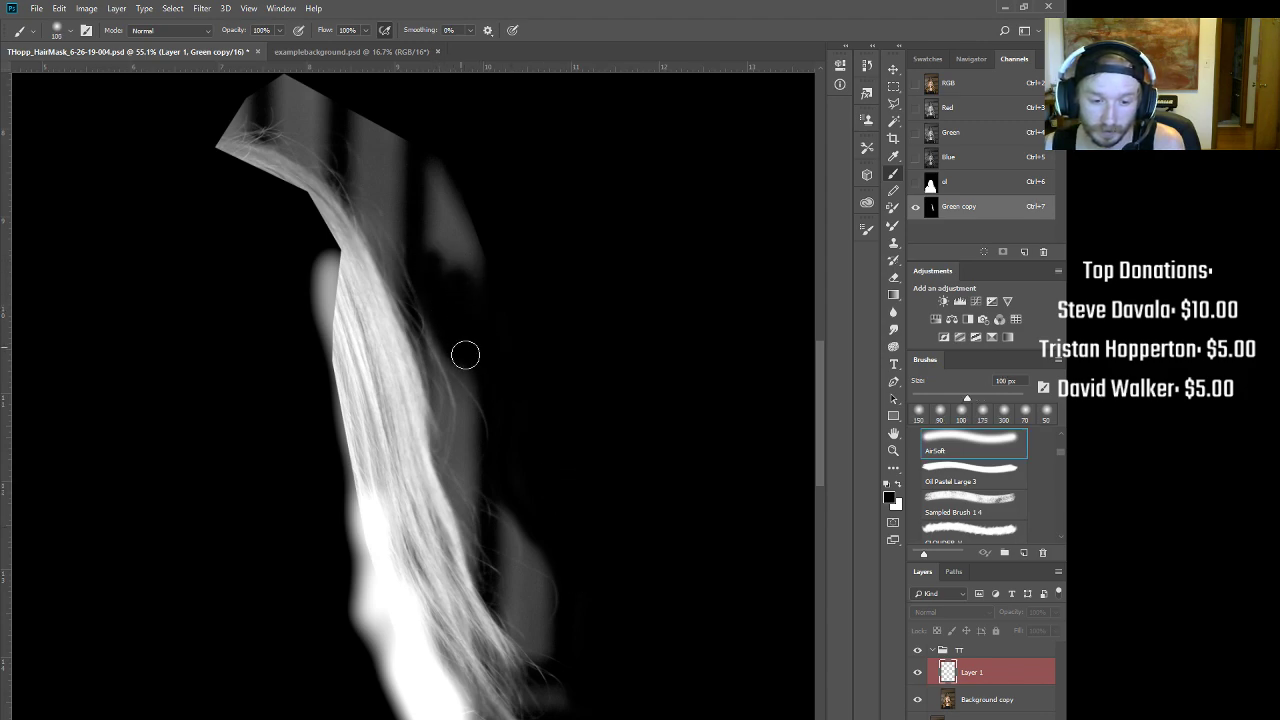
key("bracketright")
key("bracketright")
key("bracketright")
mouse_move(477, 297)
left_mouse_down()
mouse_move(445, 222)
mouse_move(447, 163)
mouse_move(484, 233)
mouse_move(417, 136)
mouse_move(356, 93)
mouse_move(249, 62)
mouse_move(434, 180)
left_mouse_up()
key("bracketright")
mouse_move(639, 614)
left_mouse_down()
mouse_move(643, 506)
mouse_move(708, 695)
left_mouse_up()
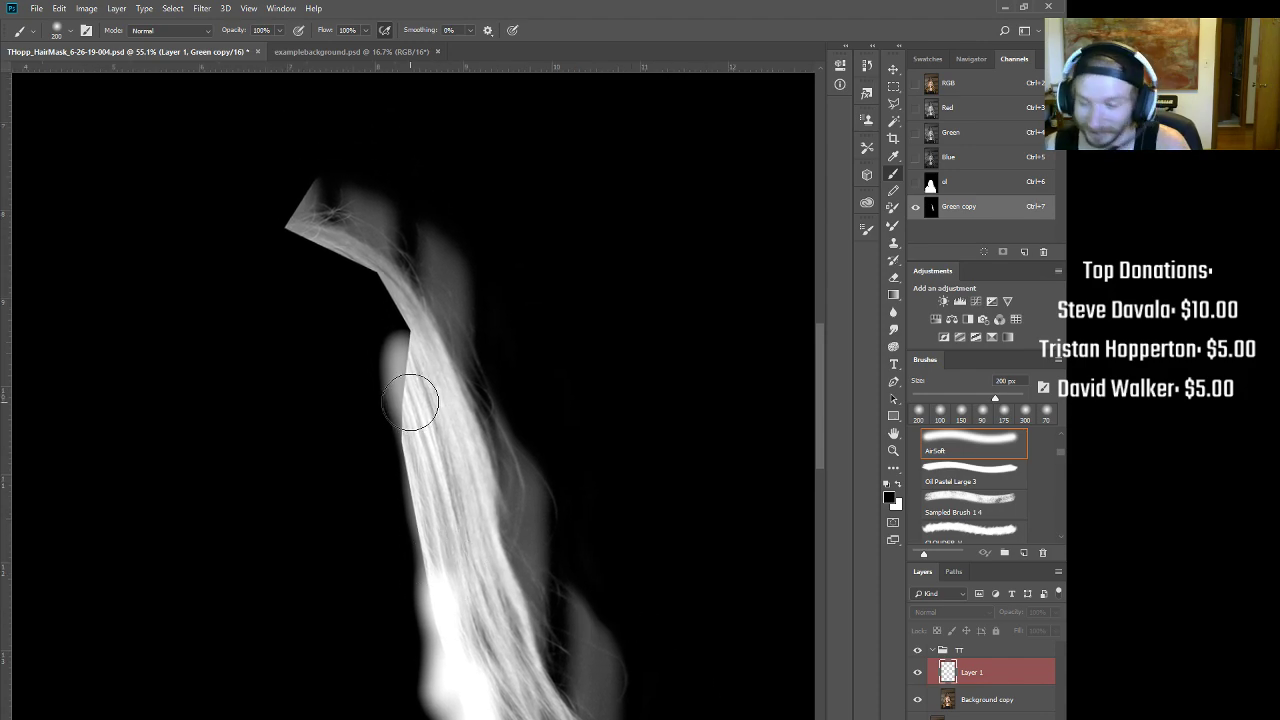
Step: Paint the hair strand solid white with an 80–100 px brush
key("x")
key("bracketleft")
key("bracketleft")
key("bracketleft")
key("bracketleft")
key("bracketleft")
key("bracketleft")
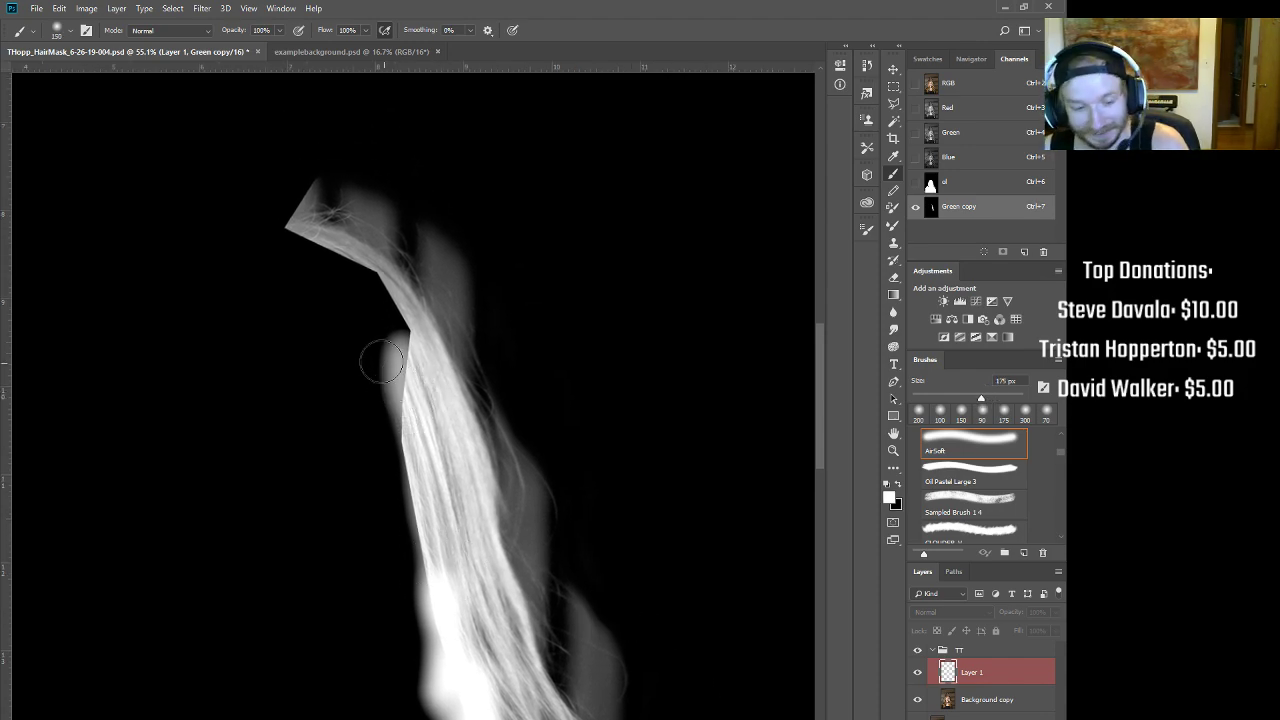
mouse_move(410, 342)
left_mouse_down()
mouse_move(376, 274)
mouse_move(296, 238)
mouse_move(402, 315)
mouse_move(435, 386)
mouse_move(452, 488)
mouse_move(441, 439)
mouse_move(359, 297)
mouse_move(296, 260)
mouse_move(401, 380)
mouse_move(449, 542)
mouse_move(435, 450)
mouse_move(525, 710)
left_mouse_up()
key("bracketright")
key("bracketright")
mouse_move(455, 237)
left_mouse_down()
mouse_move(469, 351)
mouse_move(512, 334)
left_mouse_up()
left_click_drag(277, 327, 390, 408)
left_click(963, 139)
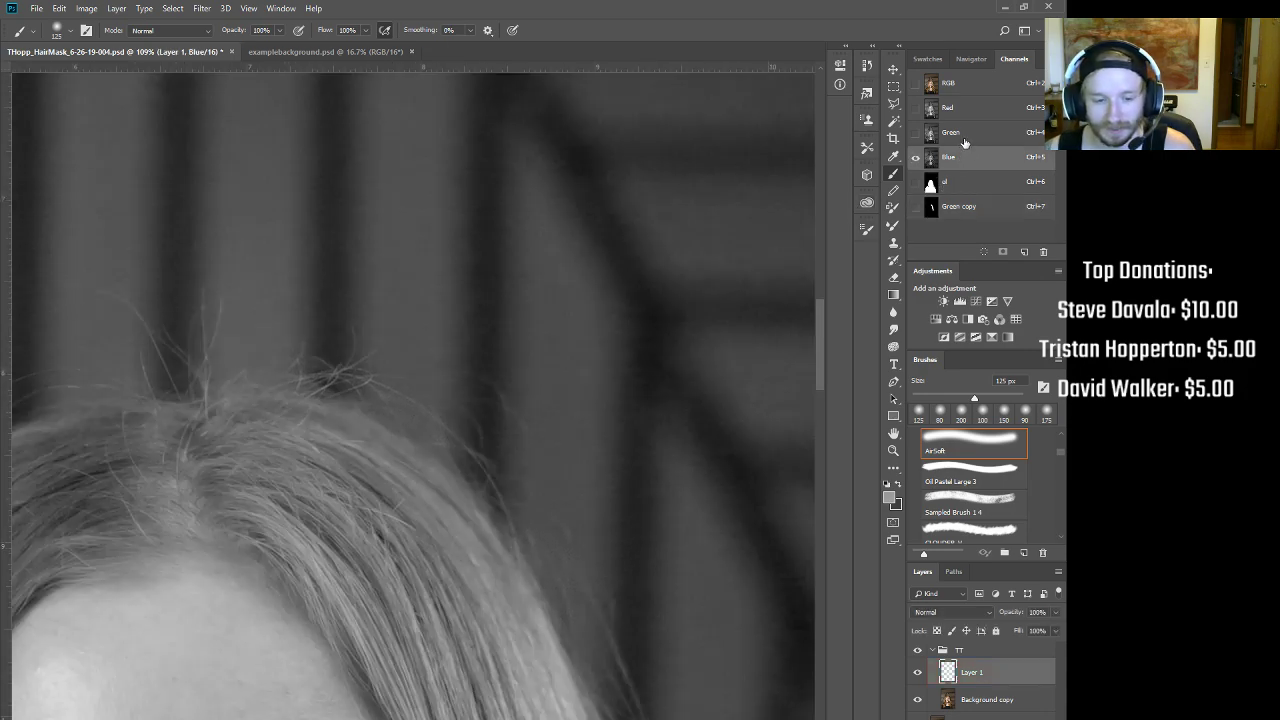
left_click(950, 111)
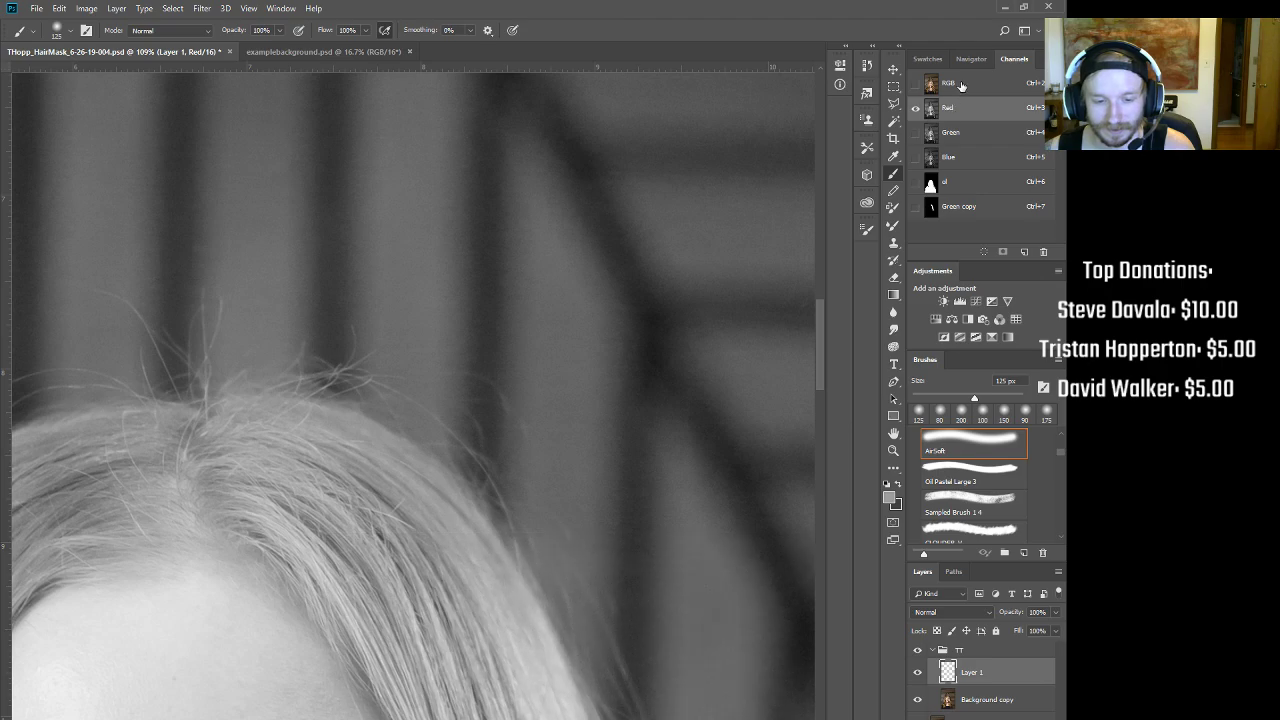
left_click(960, 87)
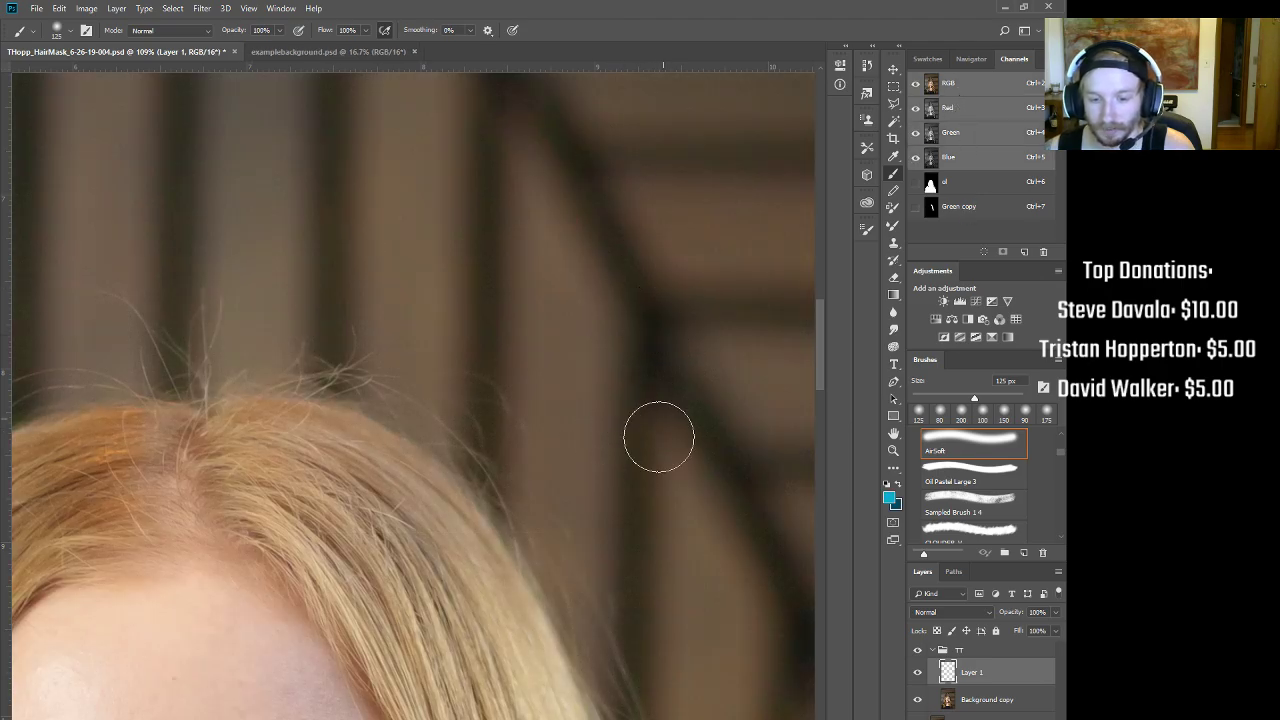
mouse_move(329, 446)
left_mouse_down()
mouse_move(619, 376)
mouse_move(737, 277)
mouse_move(740, 380)
mouse_move(356, 362)
mouse_move(255, 203)
mouse_move(248, 95)
left_mouse_up()
scroll(450, 200, "down", 7)
left_click(964, 209)
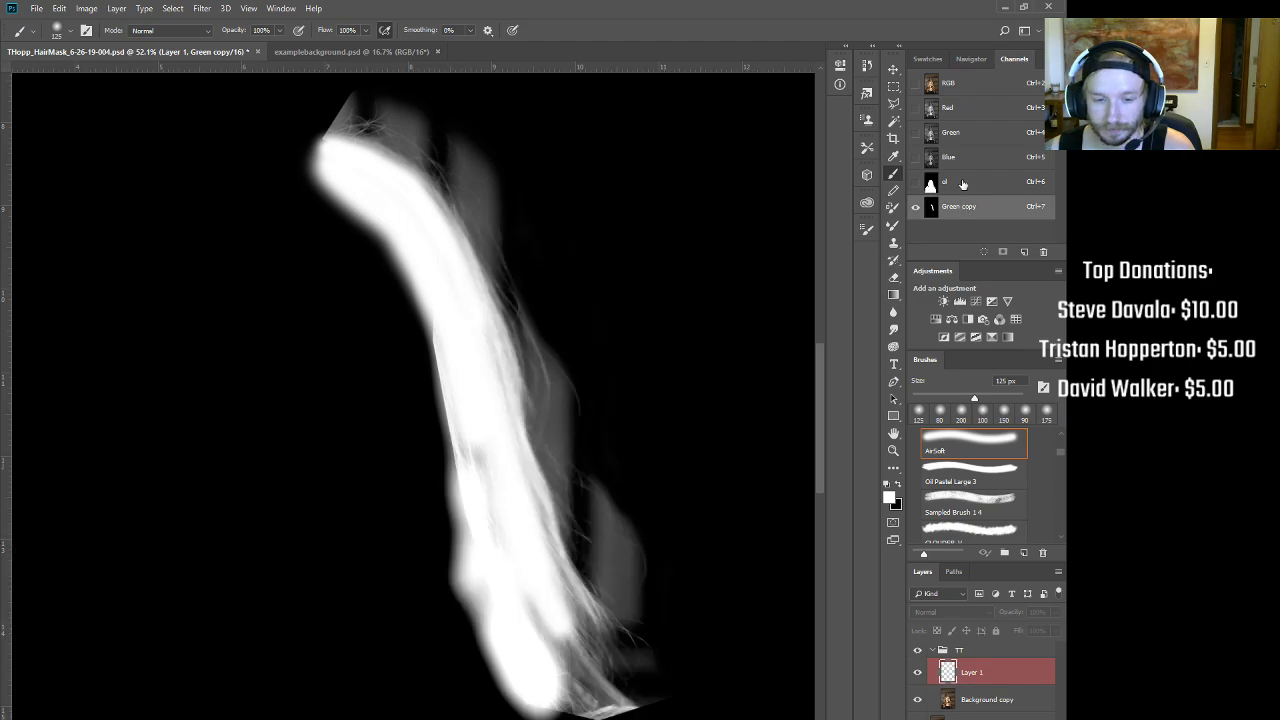
left_click(963, 184)
left_click_drag(659, 417, 544, 525)
left_click(950, 210)
left_click_drag(389, 460, 439, 420)
Step: Draw a Polygonal Lasso selection around the hair tip
left_click(894, 87)
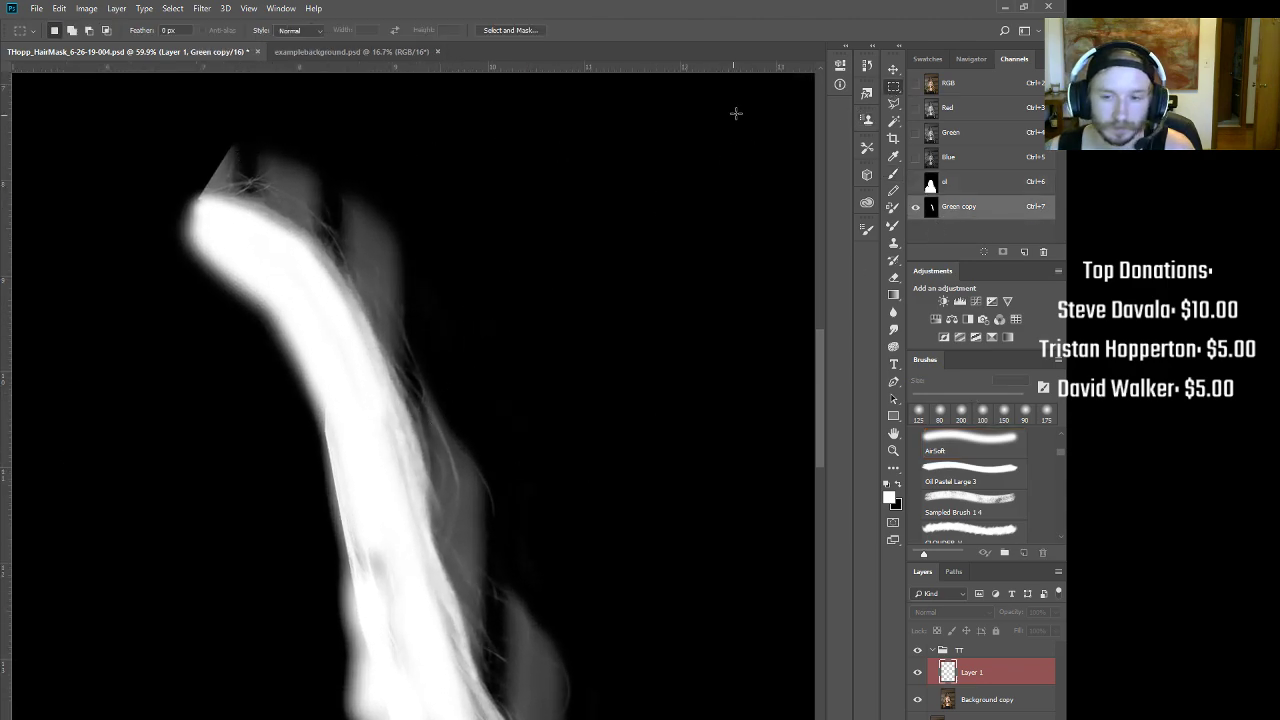
left_click(895, 103)
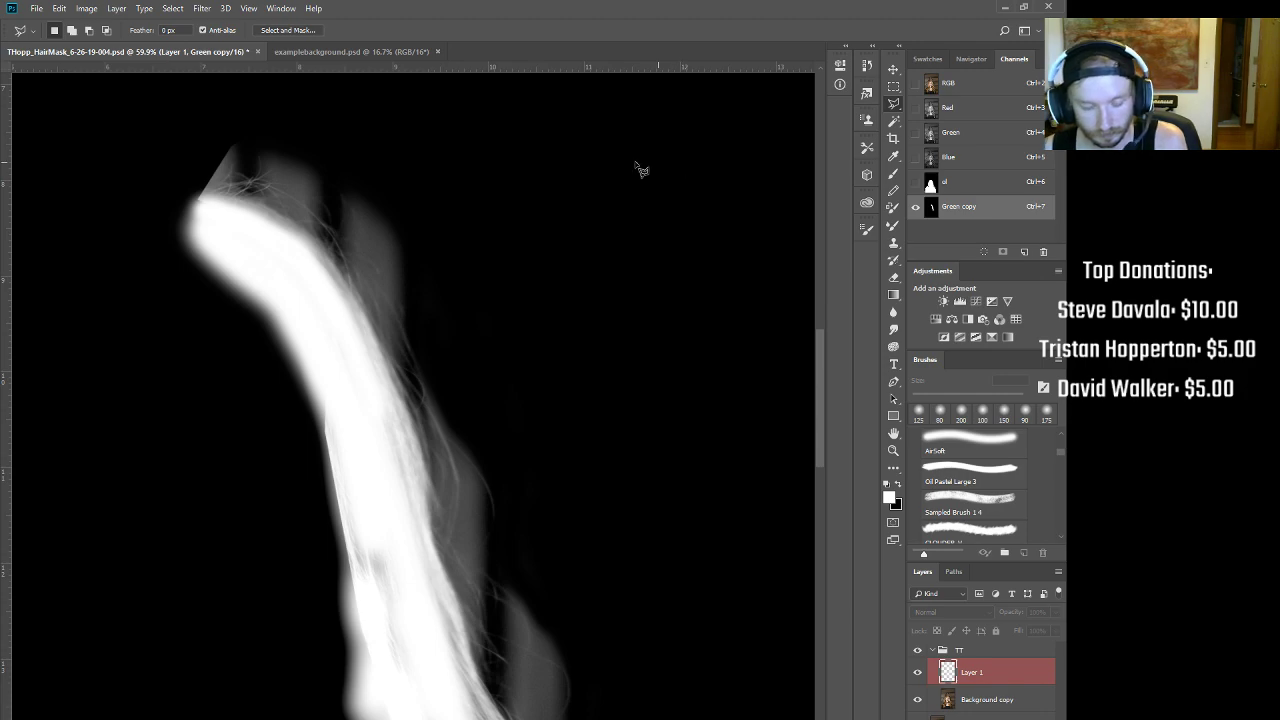
left_click(310, 302)
left_click(452, 281)
left_click(240, 124)
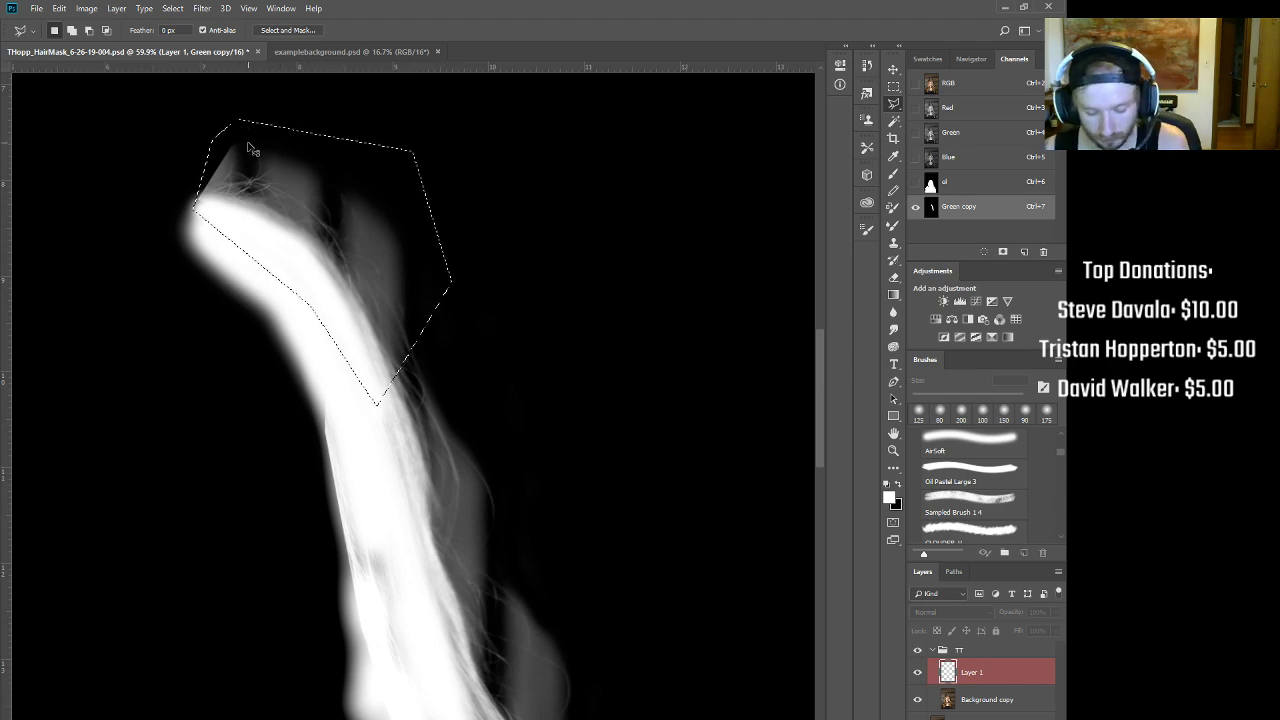
Step: Steepen the selection's curve to inputs of about 49 and 209 to brighten fine strands
key("ctrl+m")
left_click_drag(614, 421, 645, 469)
left_click_drag(789, 240, 759, 242)
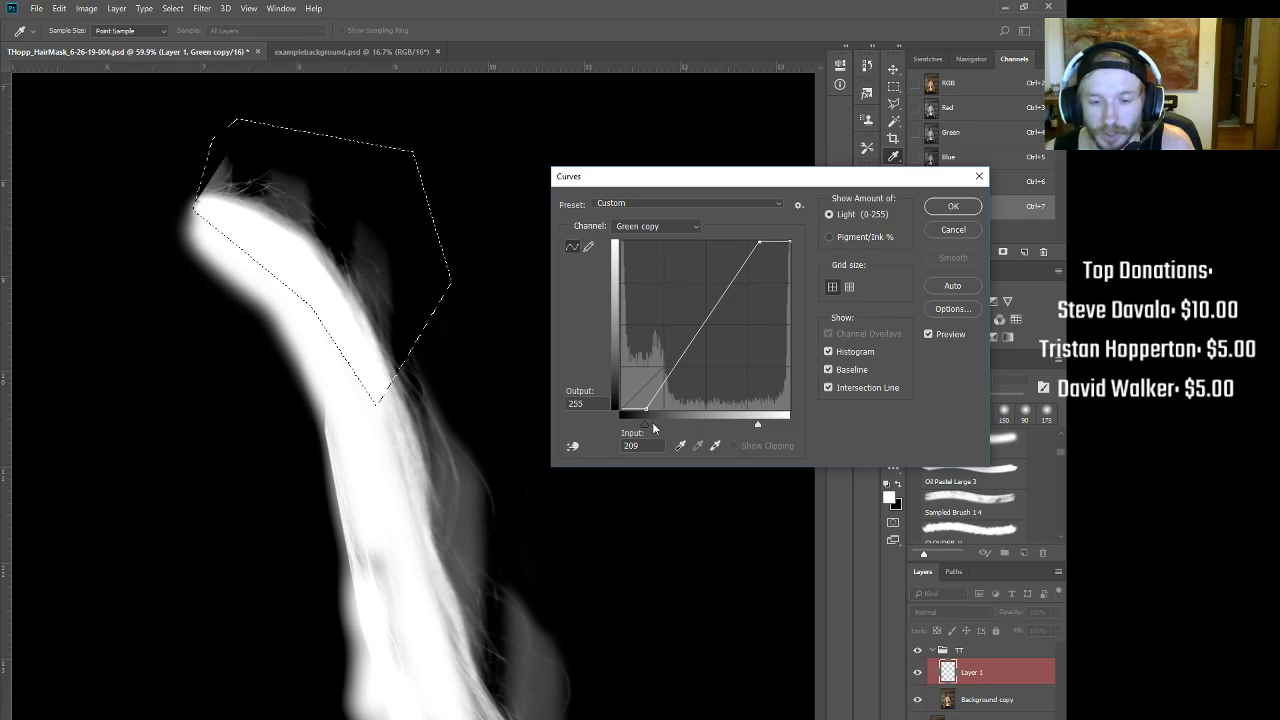
left_click_drag(646, 409, 652, 412)
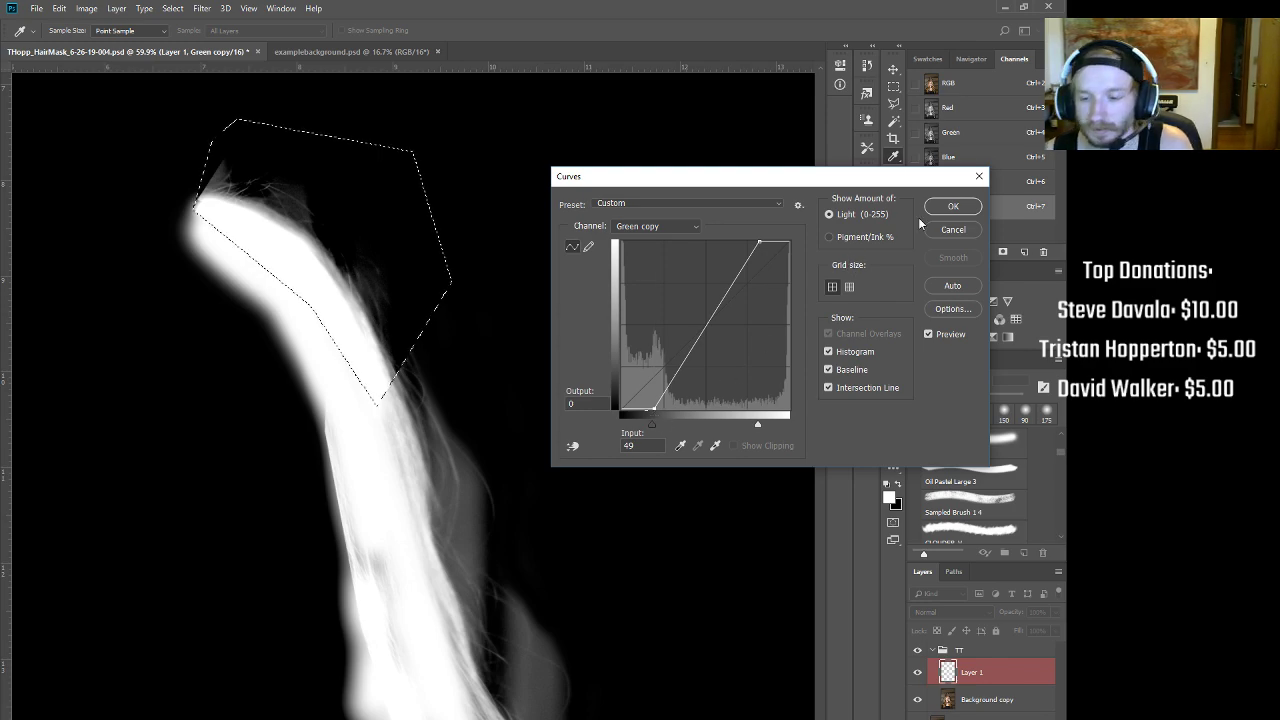
key("Return")
scroll(230, 170, "up", 5)
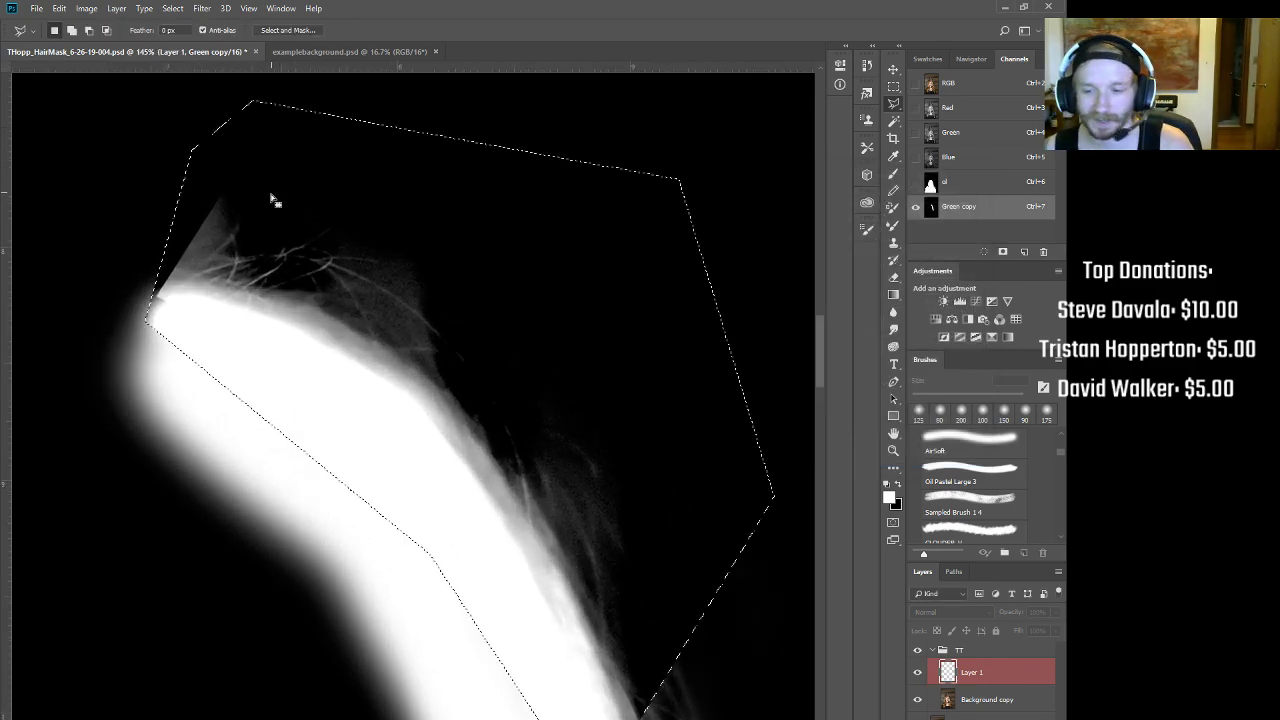
Step: Darken the haze around the hair tip with a black 45–60 px brush at 10% flow
key("b")
key("x")
key("bracketleft")
key("bracketleft")
key("bracketleft")
key("bracketleft")
key("bracketleft")
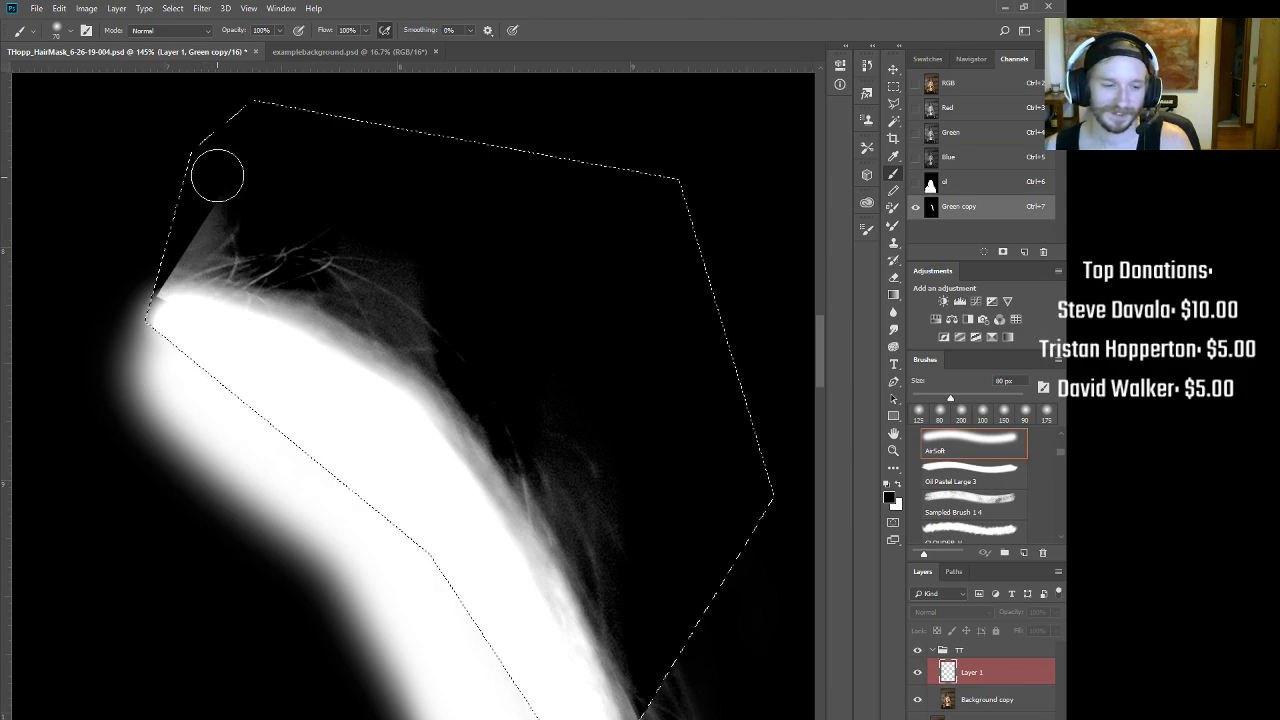
mouse_move(204, 210)
left_mouse_down()
mouse_move(186, 234)
mouse_move(172, 223)
left_mouse_up()
key("bracketleft")
key("bracketleft")
key("shift+1")
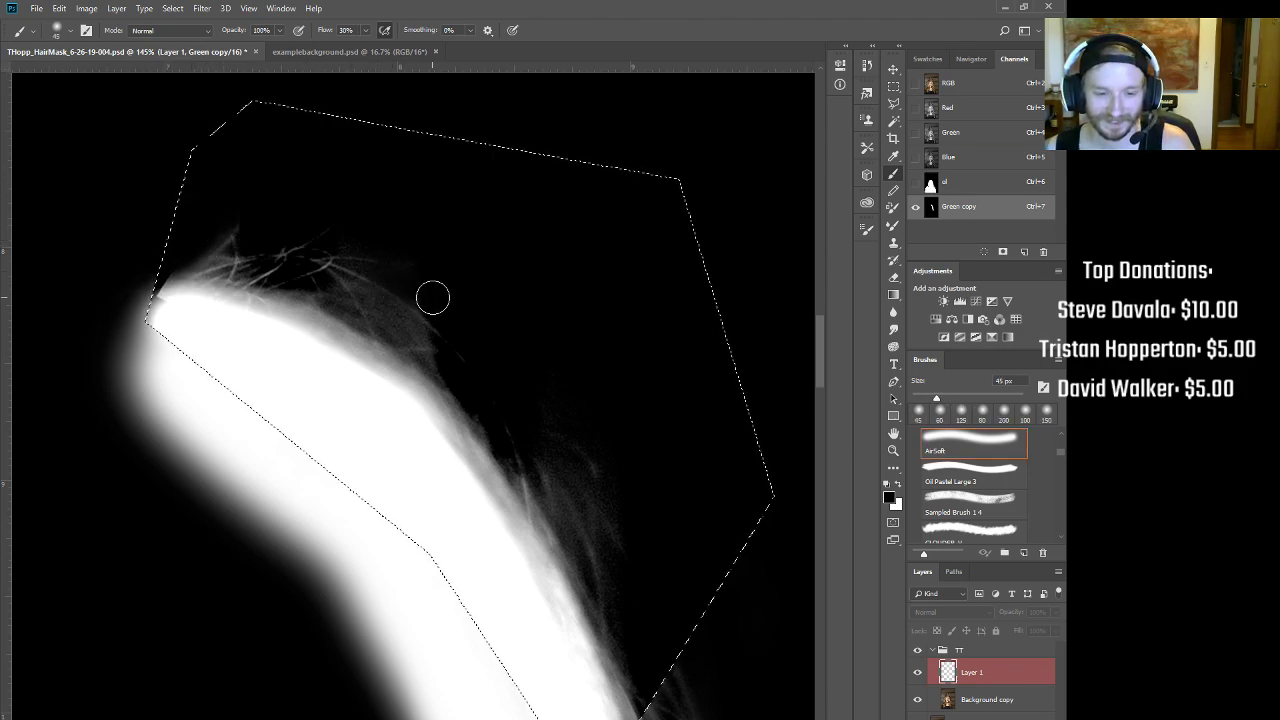
mouse_move(351, 306)
left_mouse_down()
mouse_move(400, 326)
mouse_move(366, 299)
mouse_move(437, 350)
mouse_move(351, 286)
mouse_move(475, 372)
mouse_move(404, 322)
mouse_move(454, 345)
mouse_move(376, 304)
mouse_move(346, 234)
mouse_move(429, 345)
mouse_move(268, 256)
mouse_move(322, 299)
mouse_move(403, 319)
mouse_move(365, 298)
left_mouse_up()
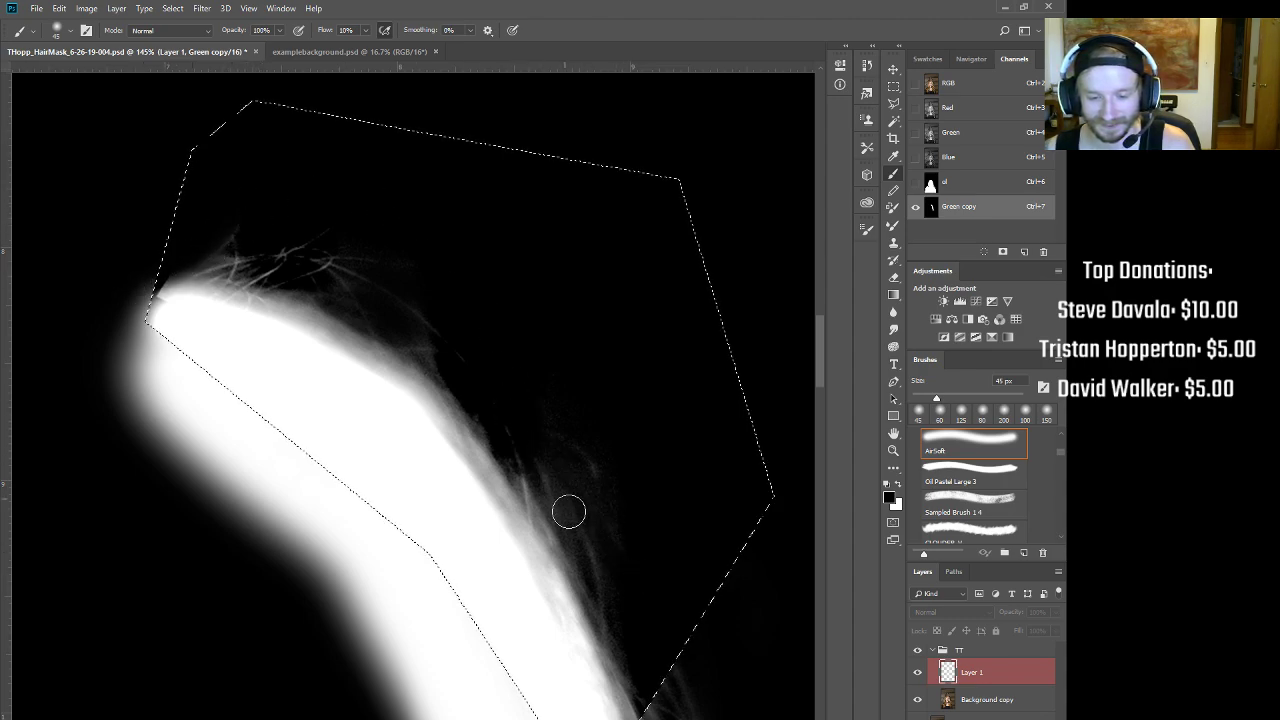
scroll(509, 323, "down", 6)
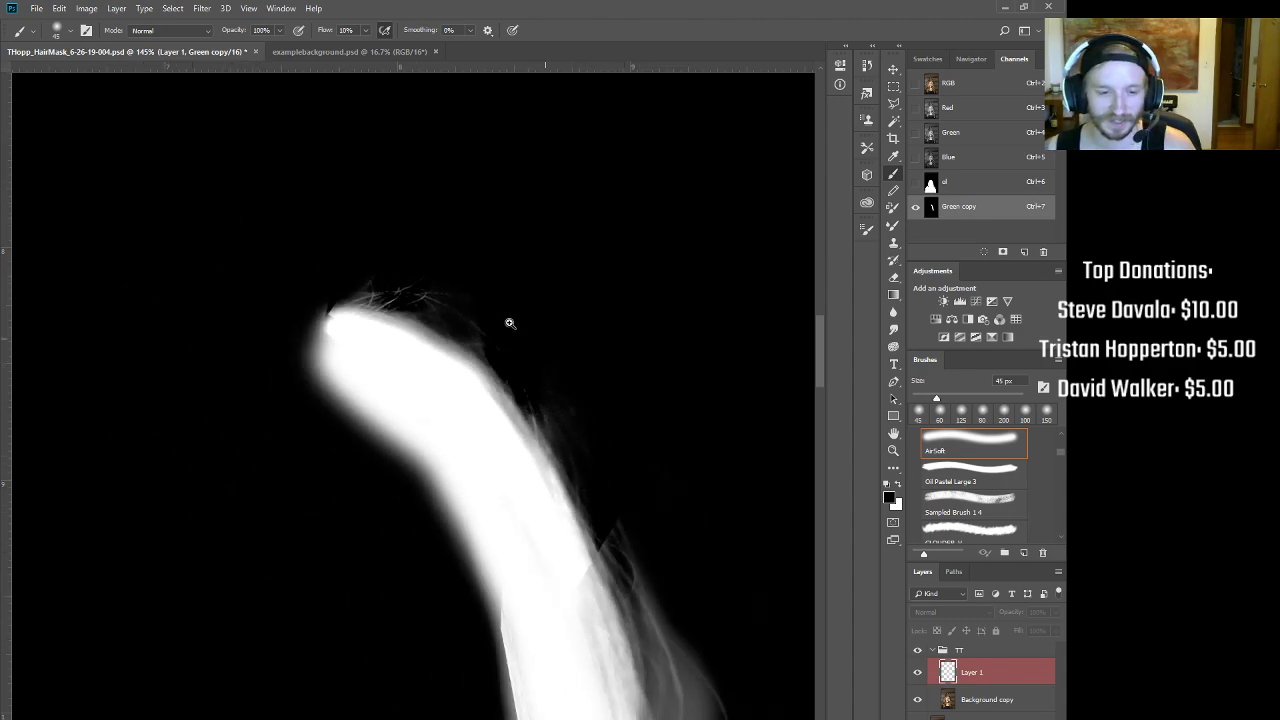
left_click_drag(634, 520, 513, 404)
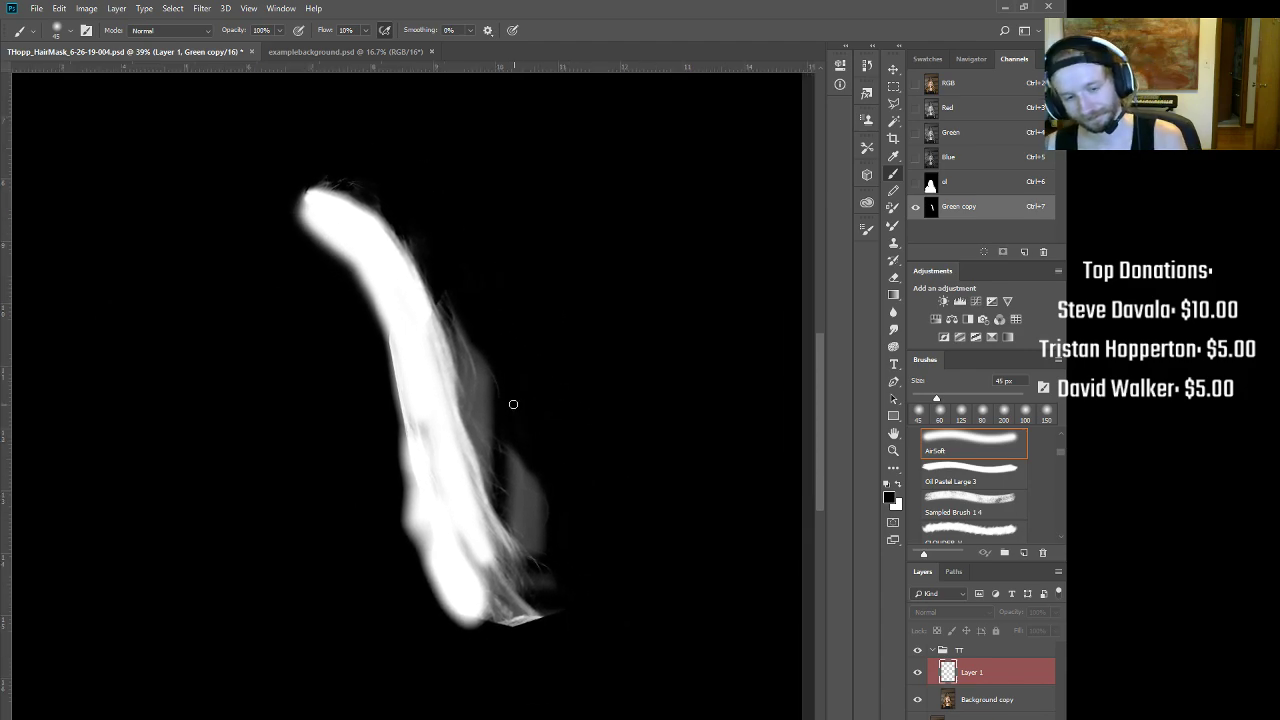
scroll(400, 236, "up", 2)
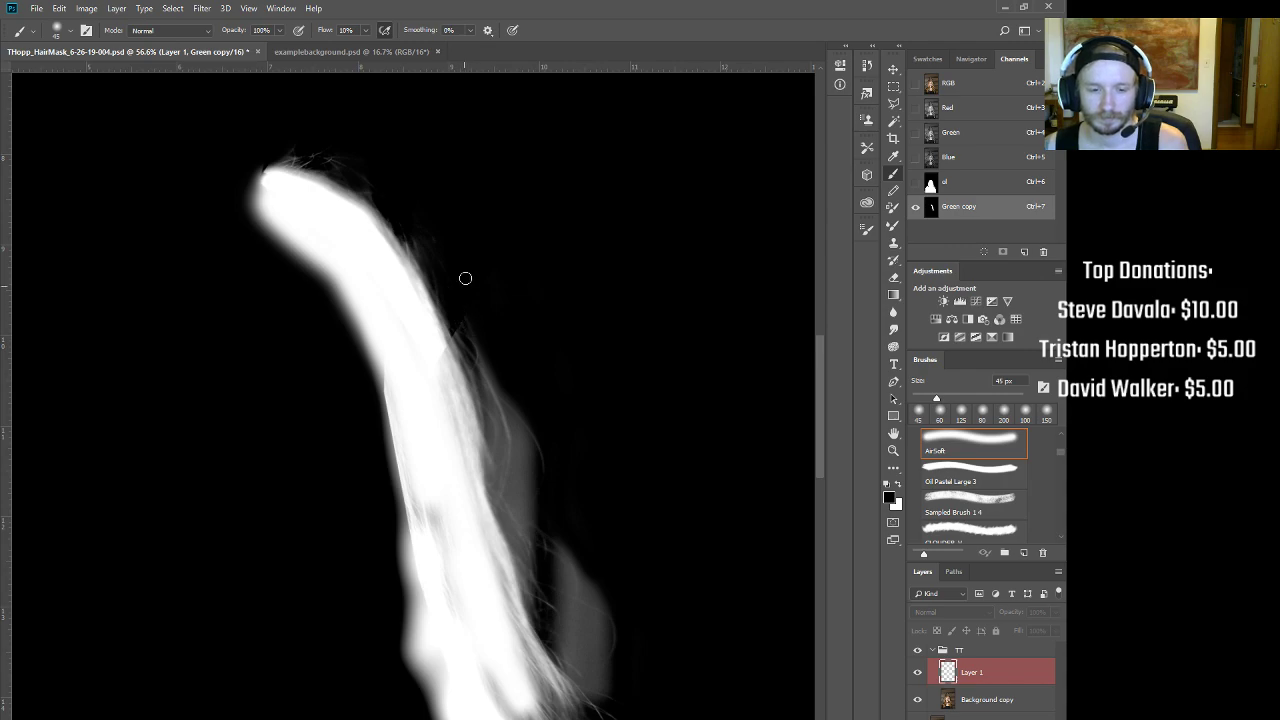
scroll(577, 391, "down", 4)
scroll(608, 479, "up", 4)
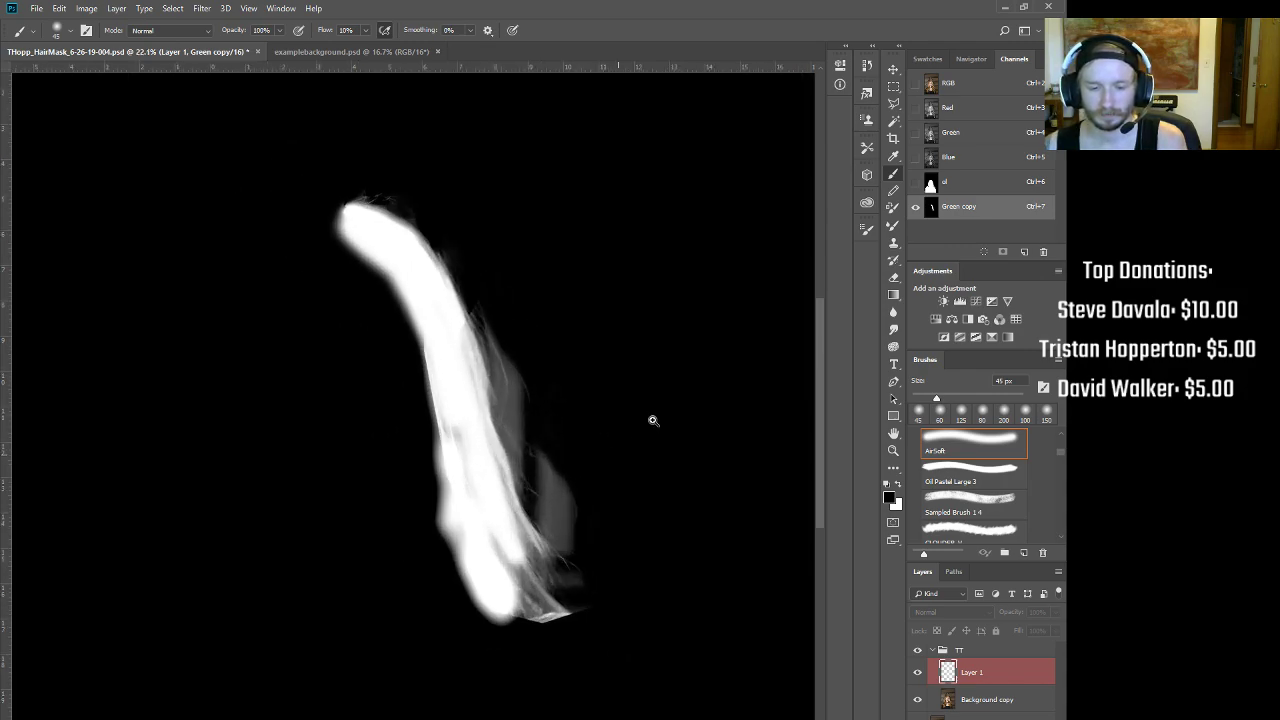
left_click_drag(646, 374, 764, 590)
scroll(629, 486, "up", 4)
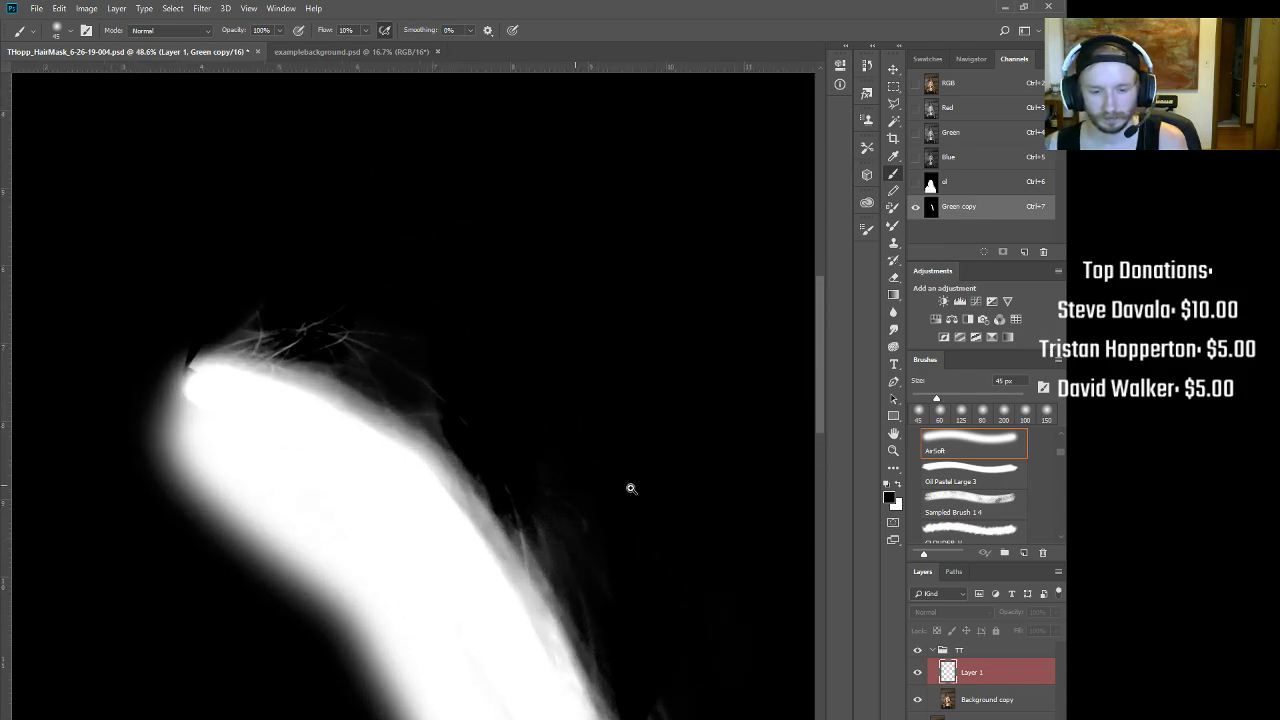
scroll(626, 486, "down", 3)
Step: Duplicate the Green copy channel as Green copy 2
key("ctrl+2")
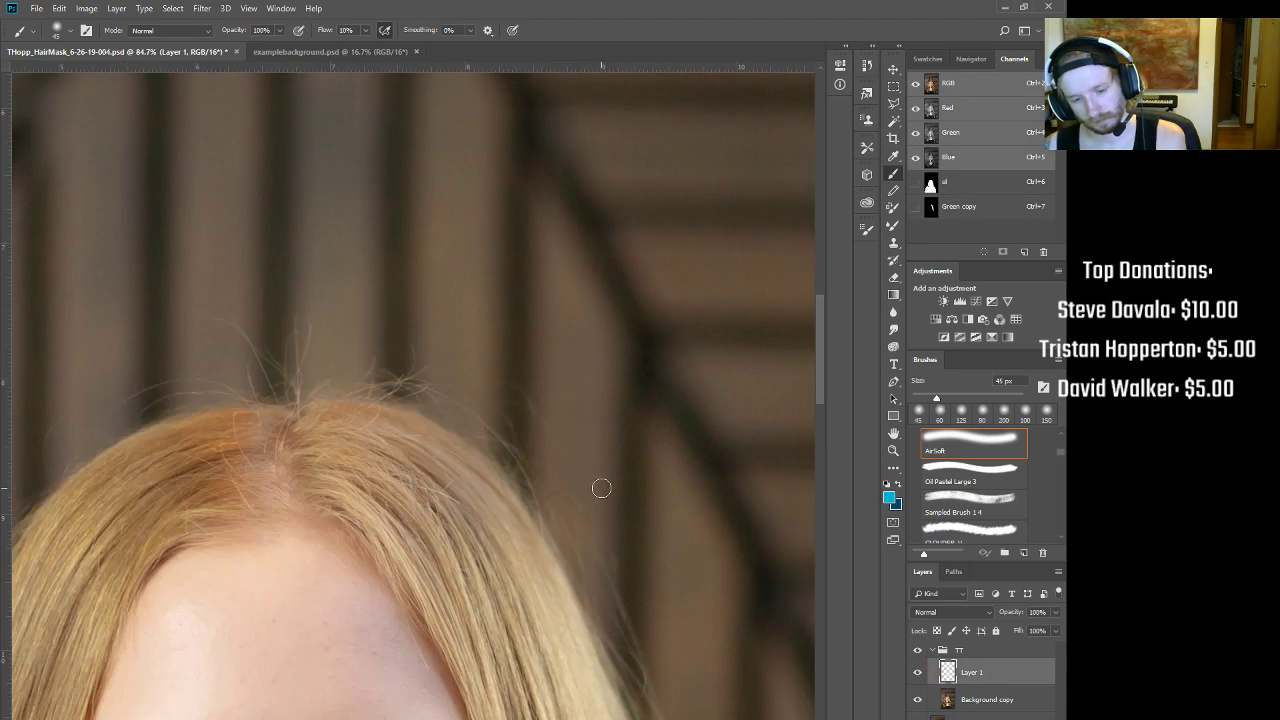
left_click(960, 205)
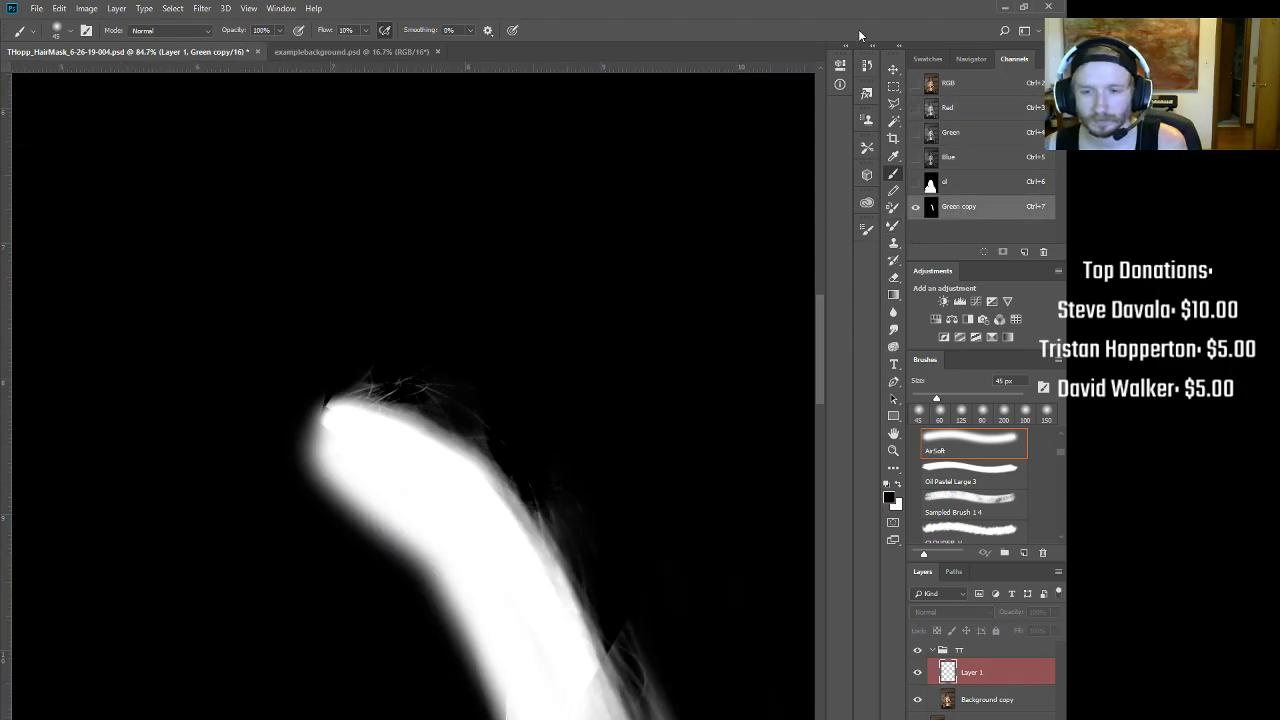
left_click(893, 86)
left_click_drag(958, 206, 1024, 251)
Step: Box the hair strand, fill everything outside it with black, and deselect
left_click_drag(240, 314, 605, 718)
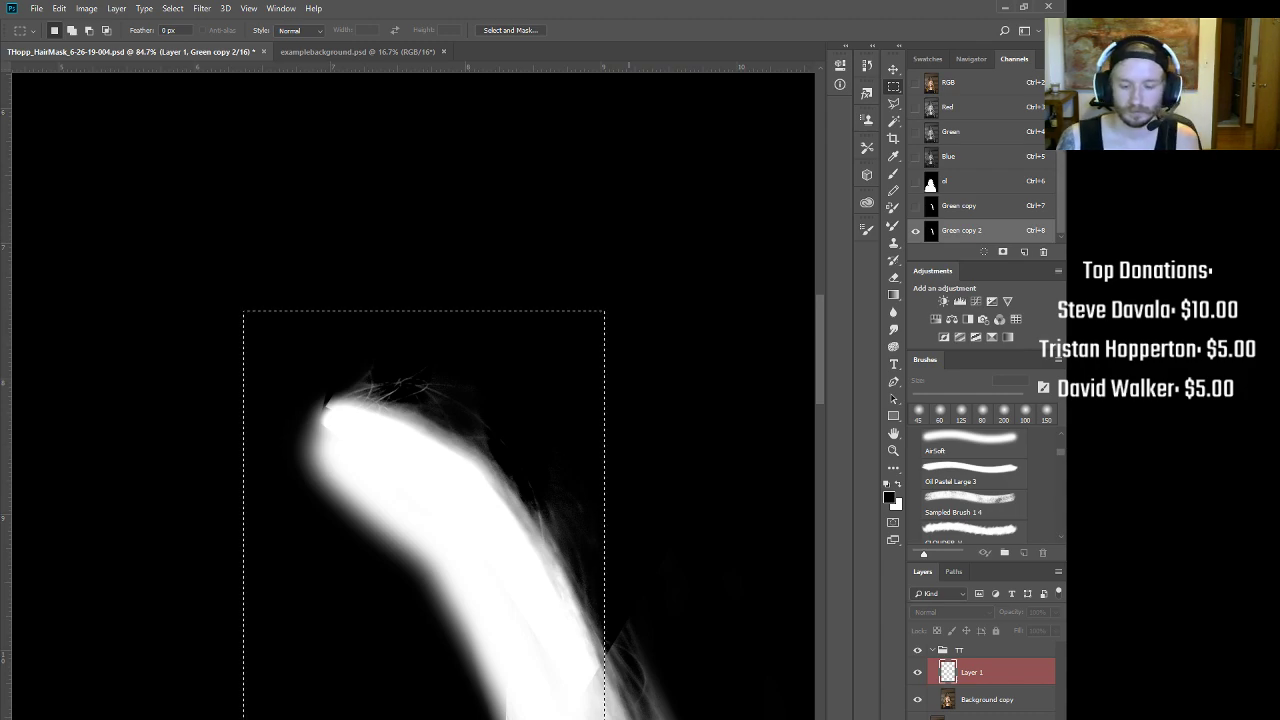
scroll(545, 595, "down", 5)
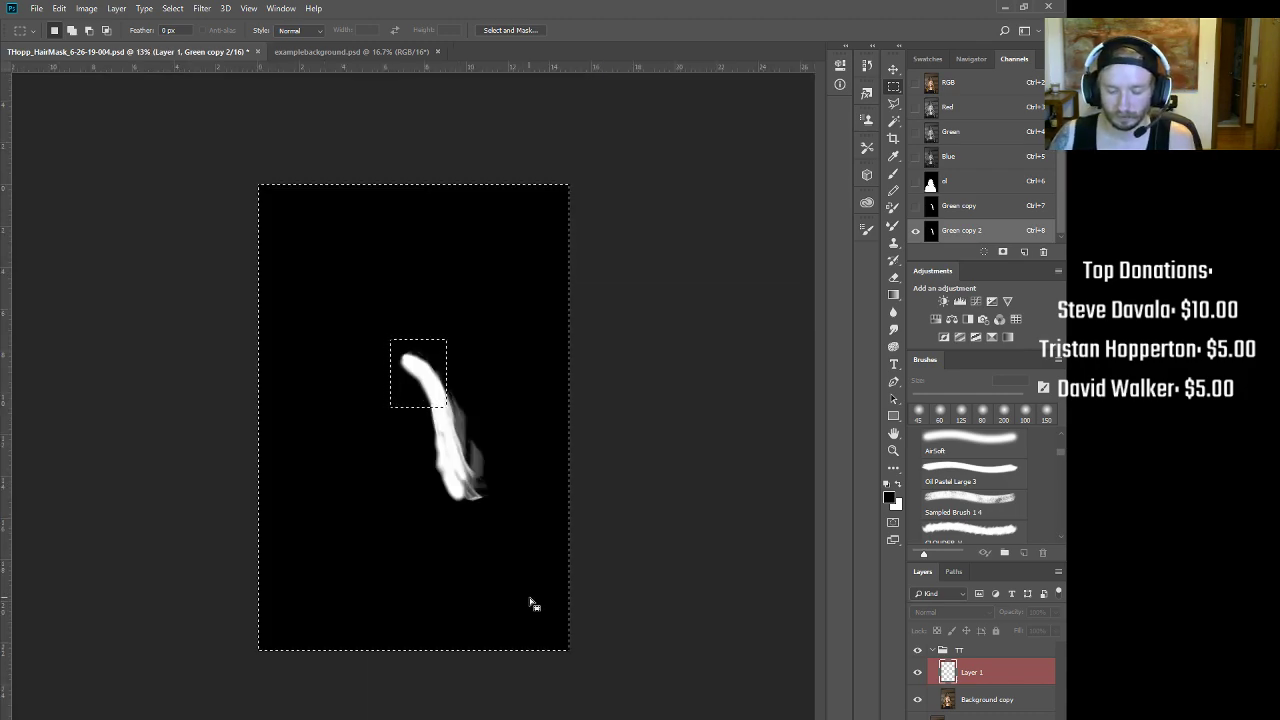
key("alt+BackSpace")
key("ctrl+s")
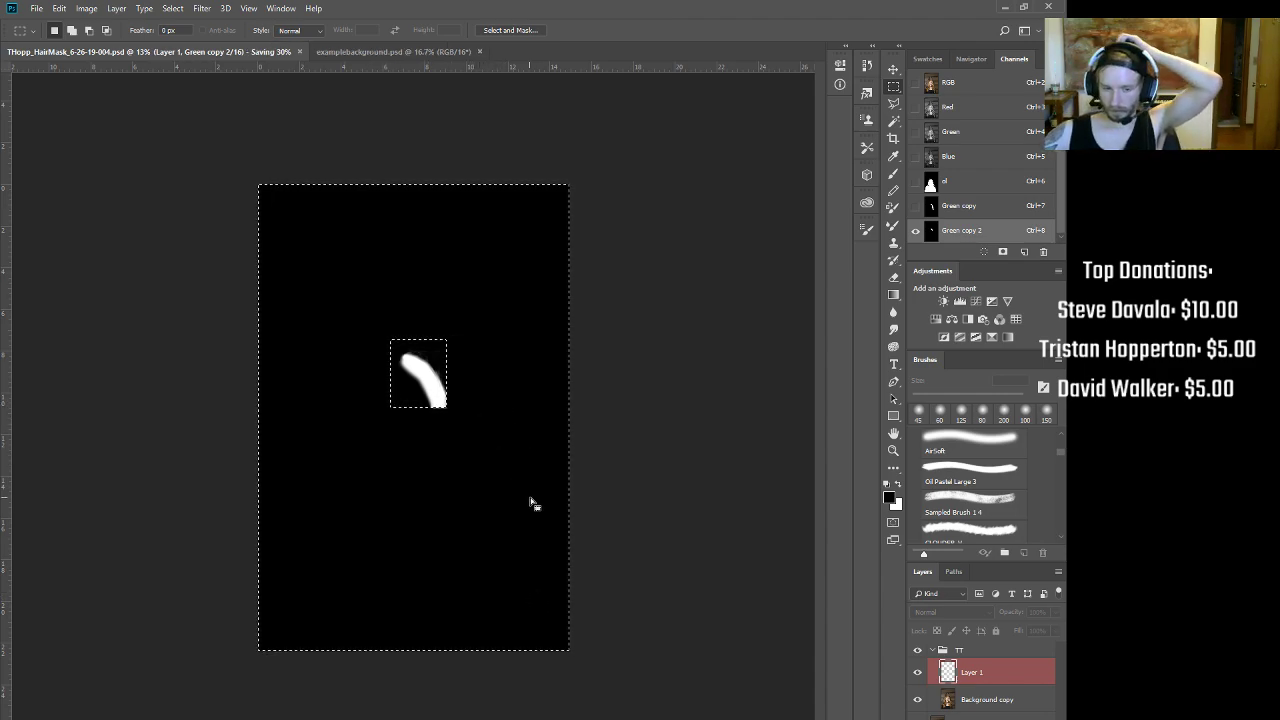
key("ctrl+d")
left_click_drag(455, 355, 557, 364)
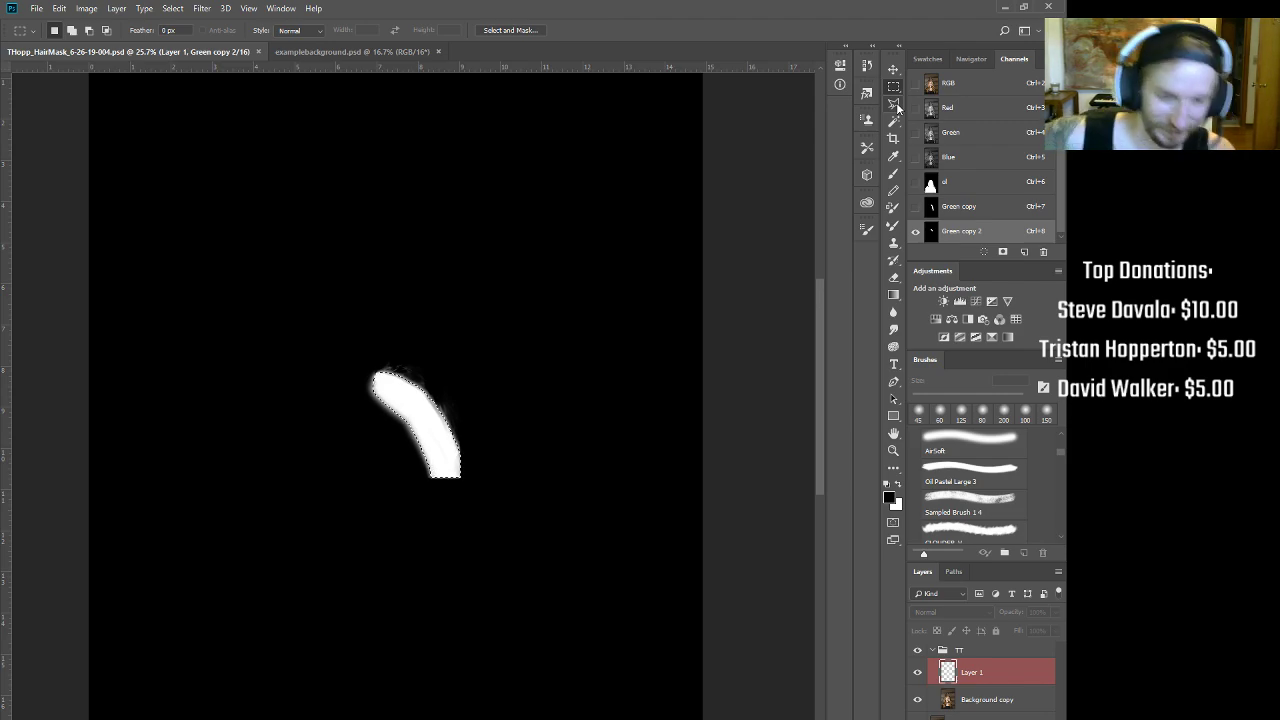
Step: Fill the hair-strand selection with white in the ol mask channel, then deselect
key("ctrl+2")
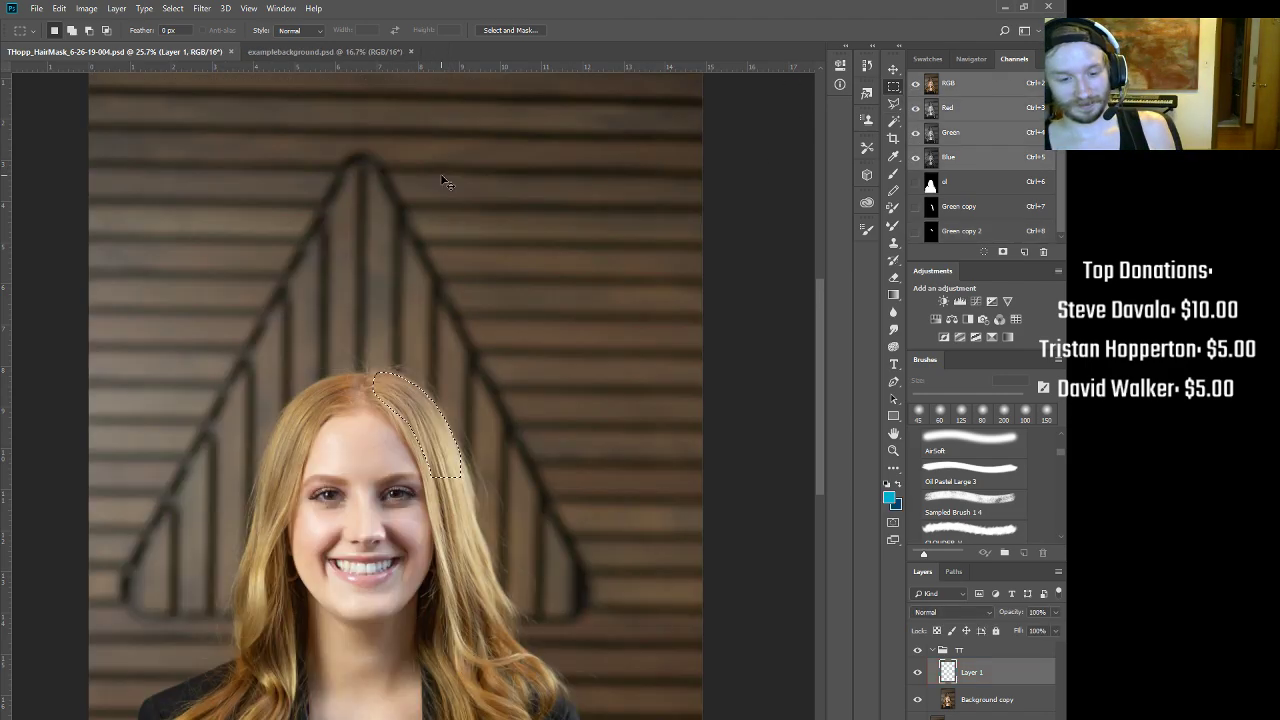
scroll(467, 422, "up", 3)
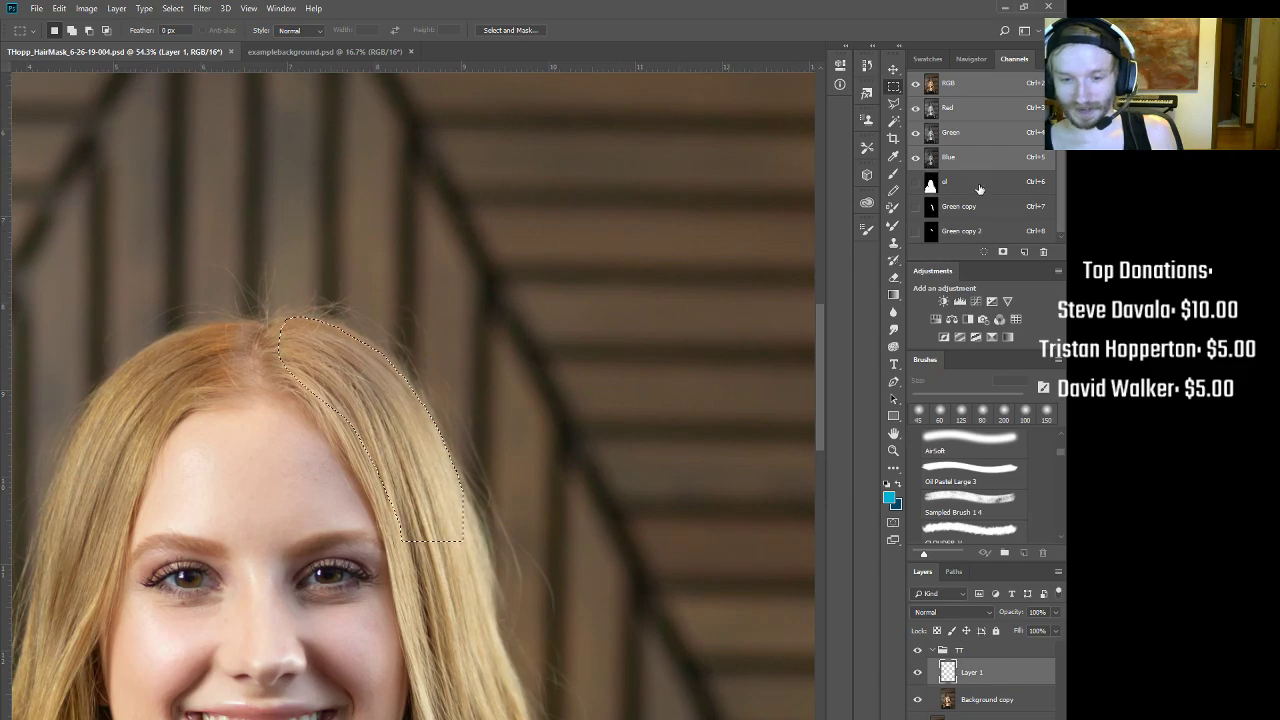
key("ctrl+6")
key("x")
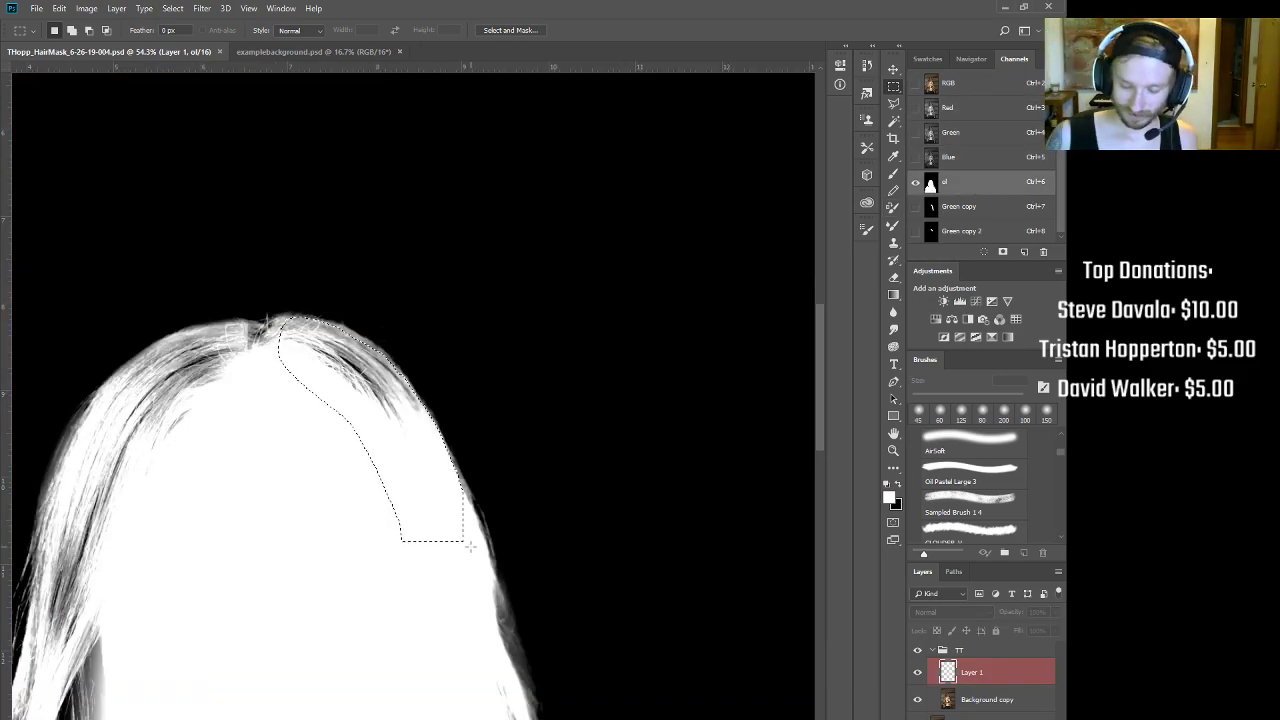
key("alt+BackSpace")
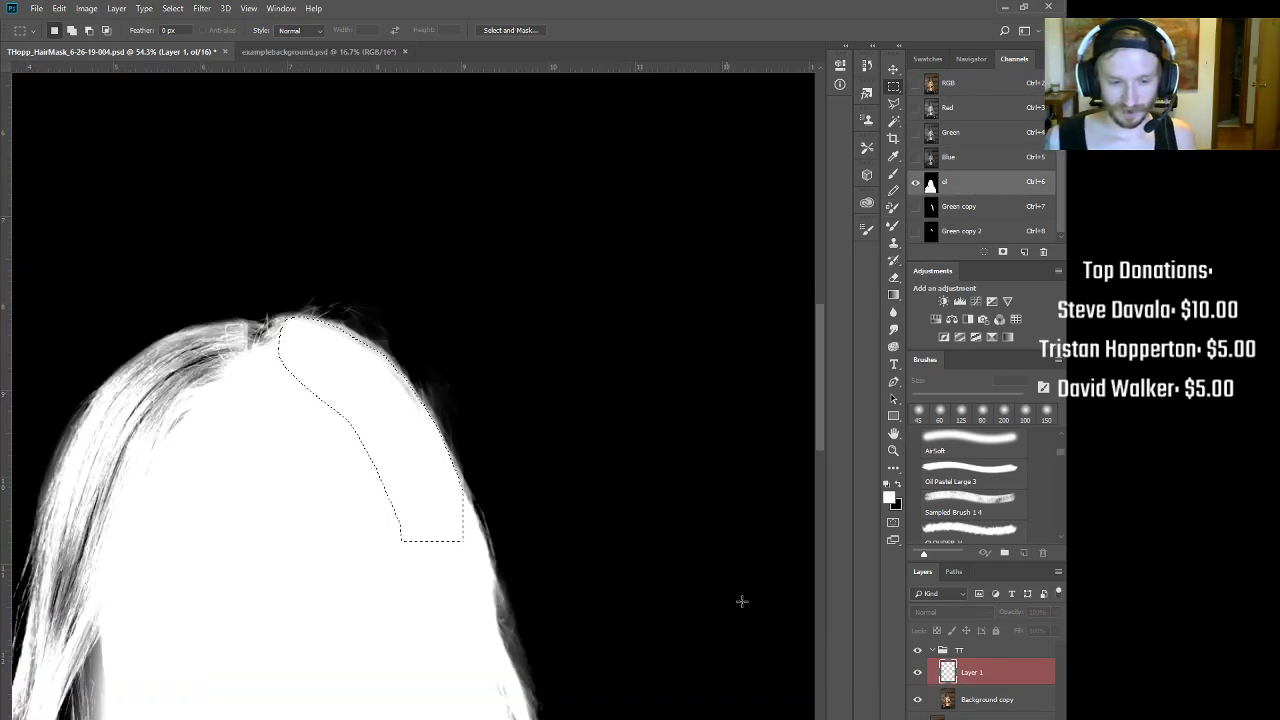
key("ctrl+d")
key("ctrl+2")
scroll(532, 509, "down", 3)
scroll(509, 512, "up", 3)
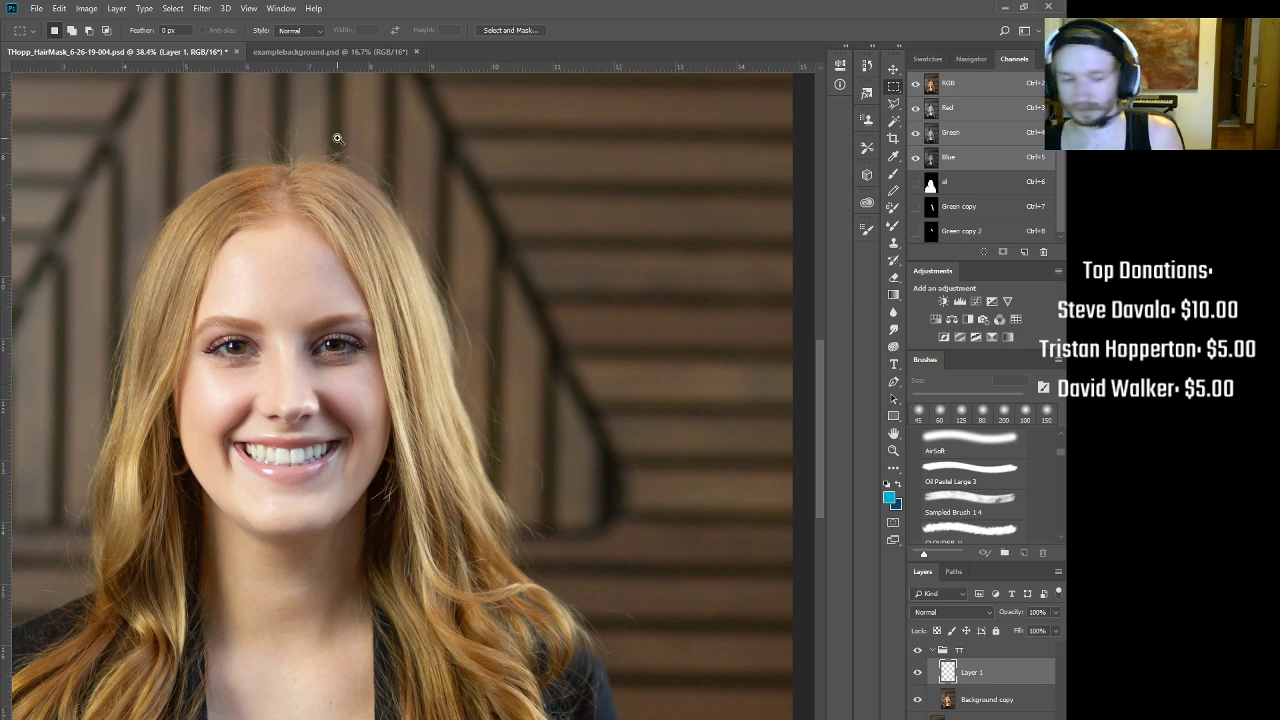
scroll(366, 131, "up", 4)
left_click_drag(390, 157, 475, 340)
Step: On the ol mask, paint out the stray fringe along the hair edge with an 80 px black brush at 100% flow
key("ctrl+6")
key("b")
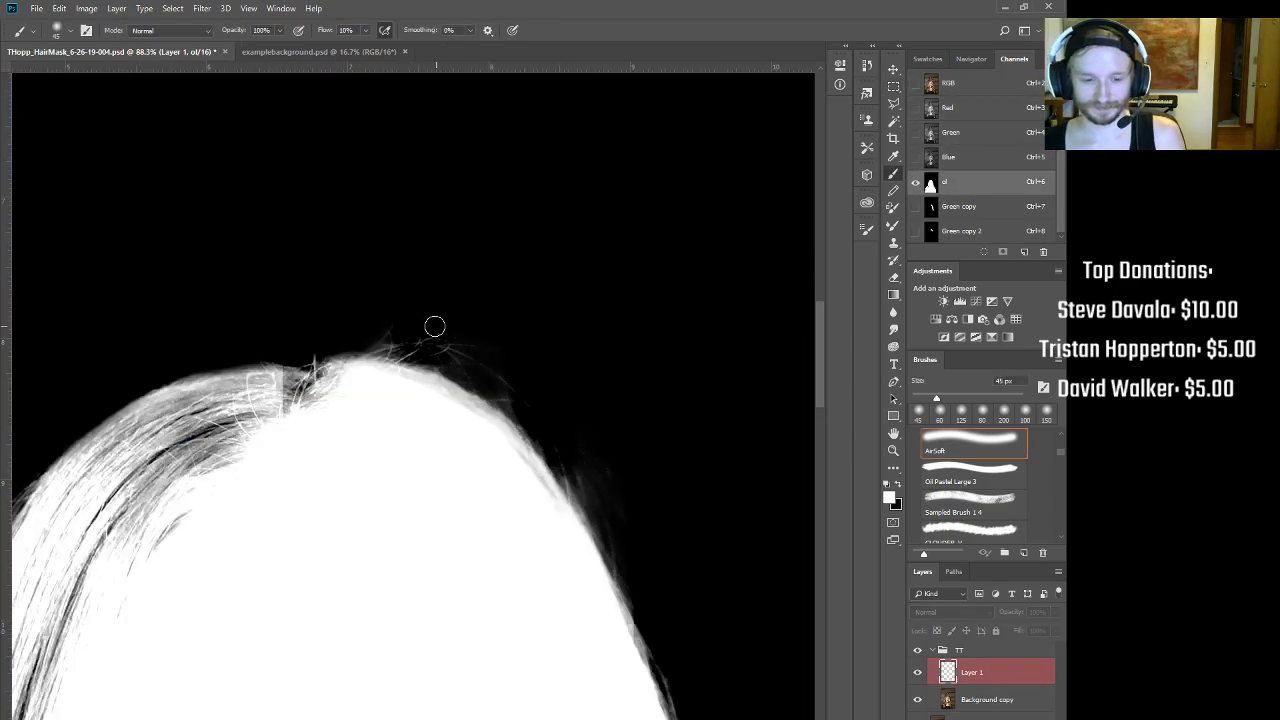
key("x")
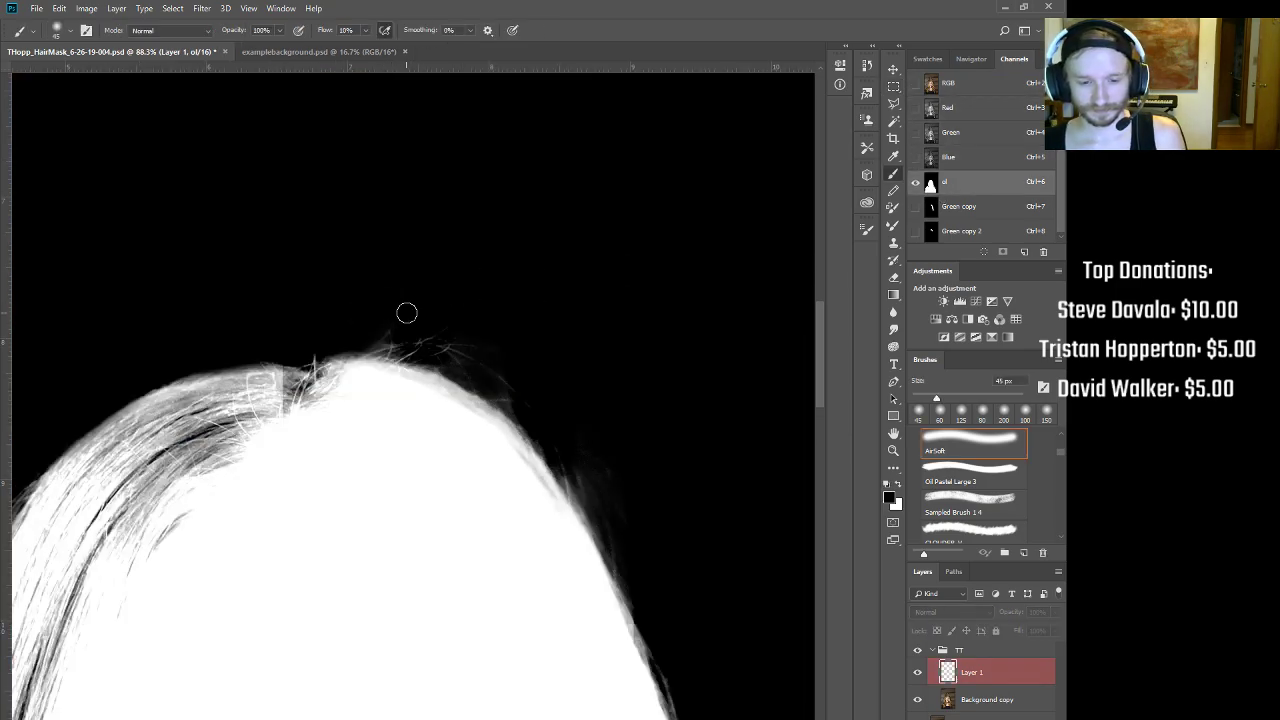
key("bracketright")
key("bracketright")
key("bracketright")
key("shift+0")
key("bracketright")
mouse_move(624, 515)
left_mouse_down()
mouse_move(650, 612)
mouse_move(512, 309)
mouse_move(505, 228)
left_mouse_up()
left_click_drag(545, 402, 495, 410)
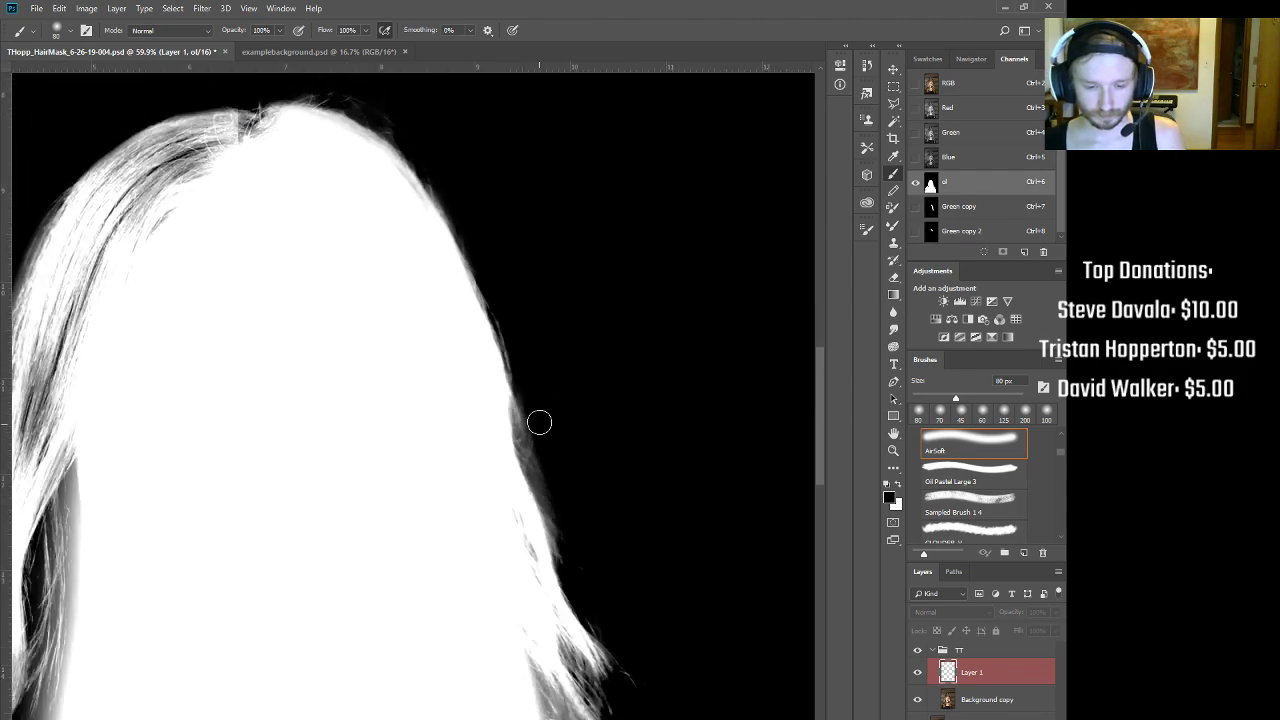
key("ctrl+3")
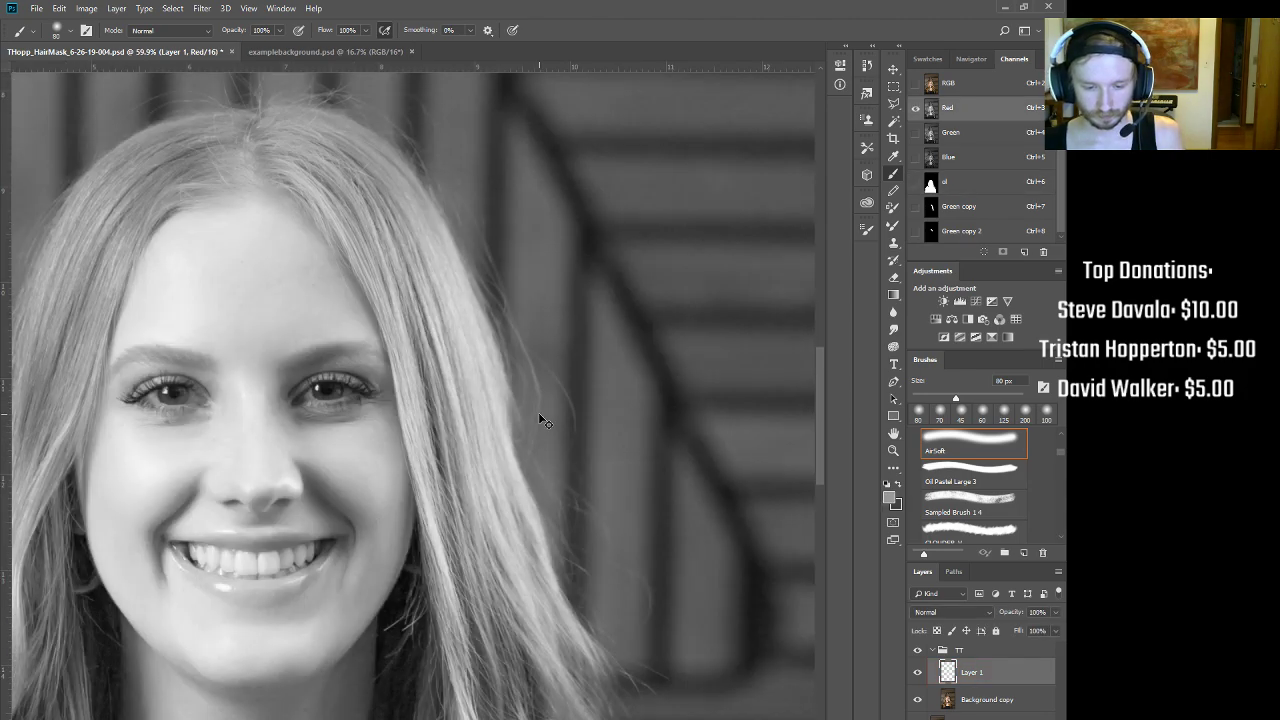
left_click(978, 184)
mouse_move(529, 391)
left_mouse_down()
mouse_move(559, 500)
mouse_move(528, 418)
mouse_move(507, 286)
left_mouse_up()
mouse_move(533, 416)
left_mouse_down()
mouse_move(543, 469)
mouse_move(527, 383)
mouse_move(579, 574)
mouse_move(555, 490)
mouse_move(574, 432)
mouse_move(566, 337)
left_mouse_up()
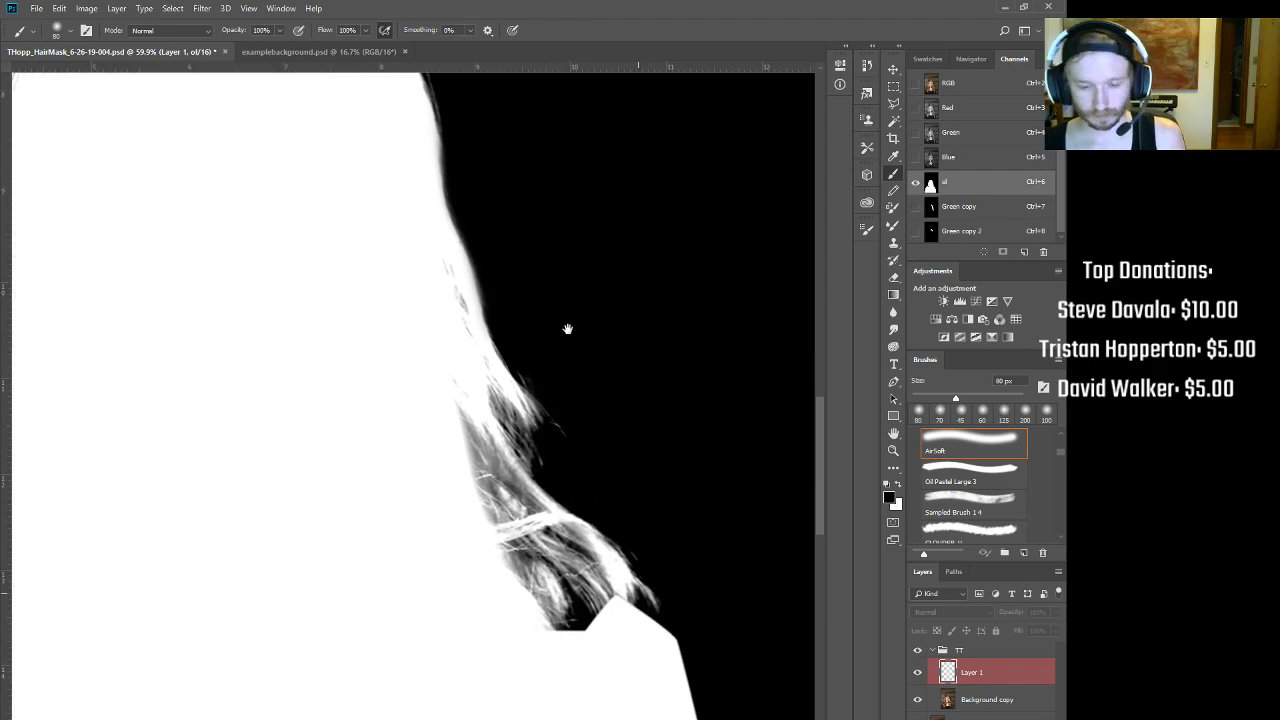
Step: Whiten the hair fringe toward the shoulder with a 100–175 px white brush
key("x")
key("bracketright")
key("bracketright")
key("bracketright")
key("bracketright")
key("bracketright")
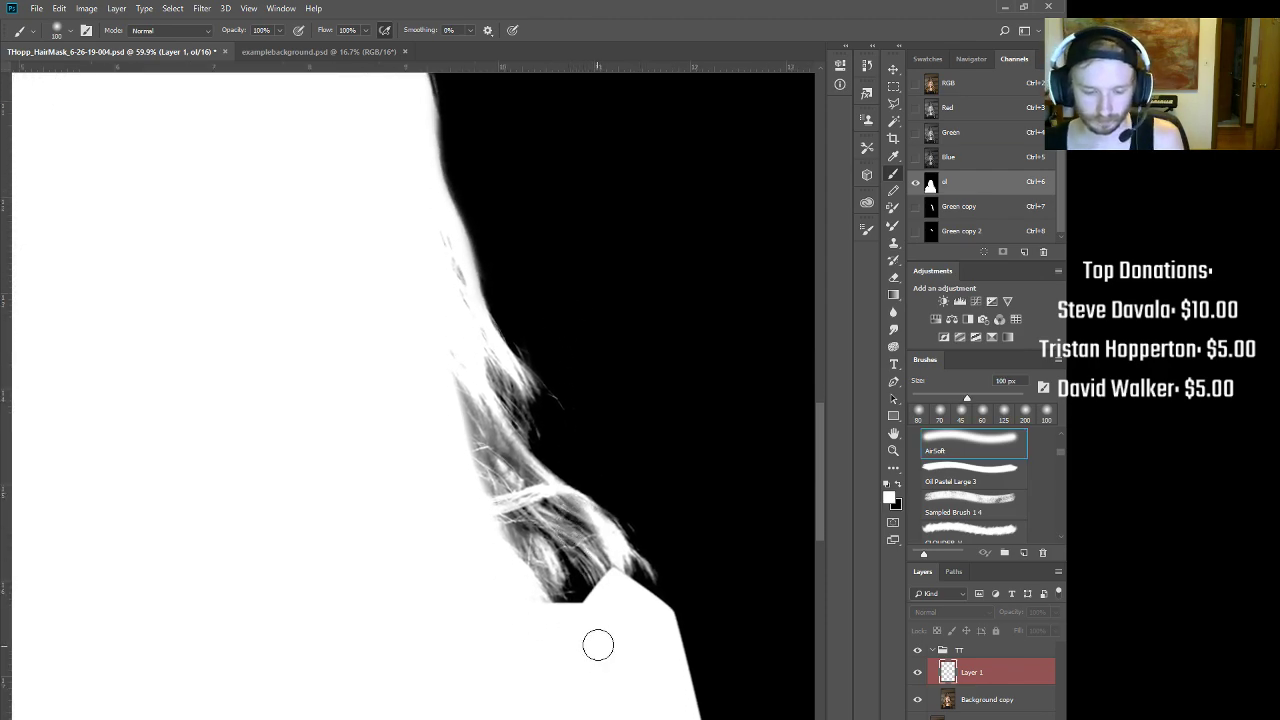
mouse_move(586, 609)
left_mouse_down()
mouse_move(530, 555)
mouse_move(480, 471)
mouse_move(431, 332)
left_mouse_up()
key("bracketleft")
key("bracketleft")
key("bracketleft")
key("bracketright")
left_click_drag(480, 451, 600, 606)
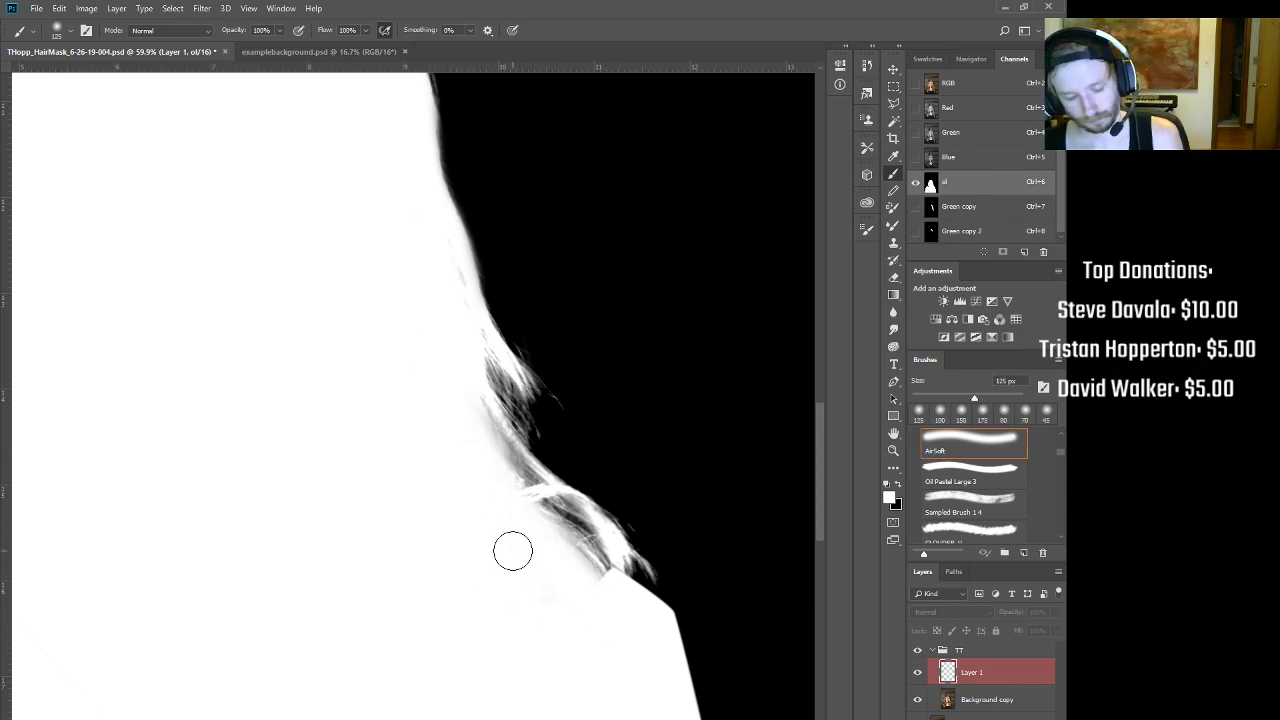
Step: Compare the ol mask against the colour photo around the lower hair and shoulder
key("ctrl+2")
left_click_drag(608, 561, 533, 476)
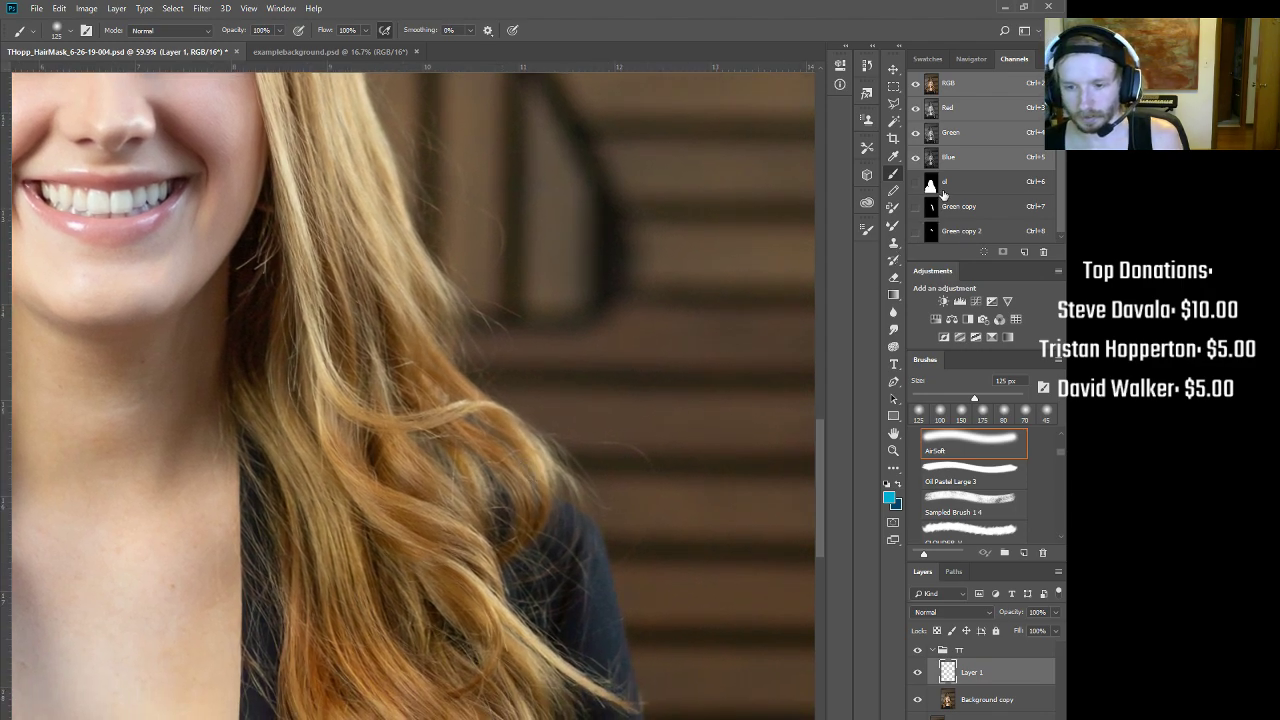
left_click(944, 186)
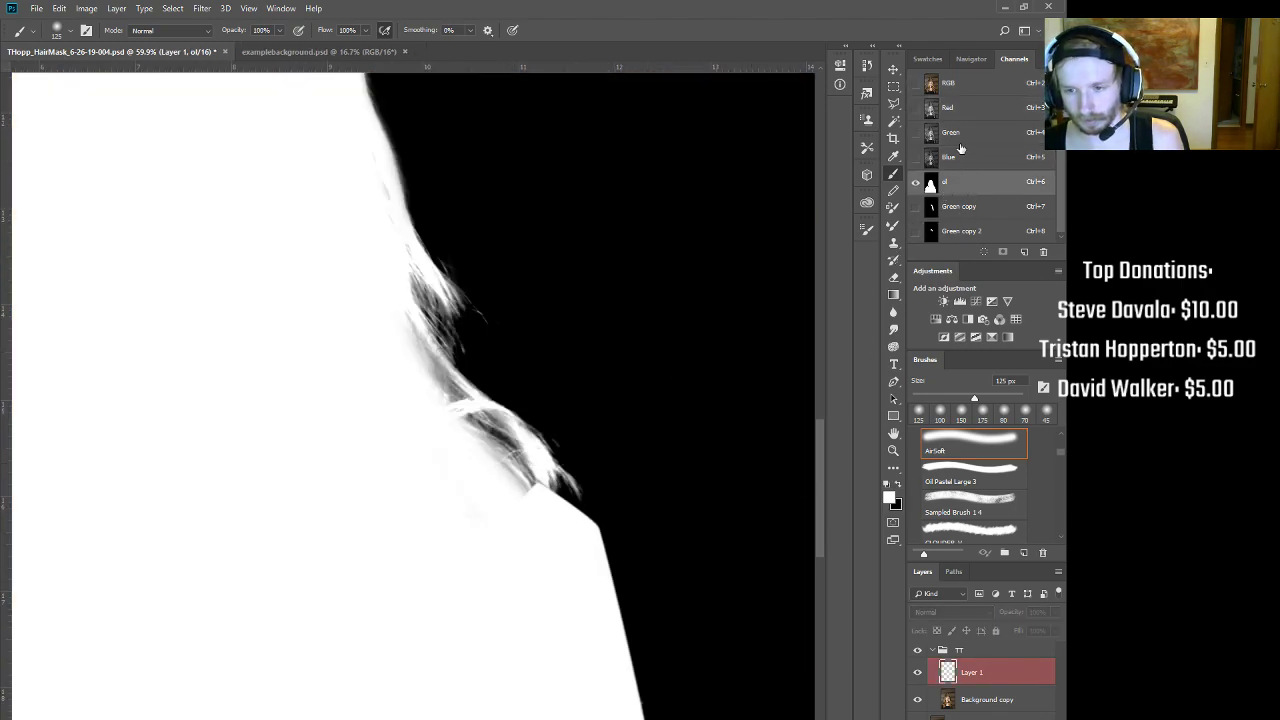
left_click(965, 87)
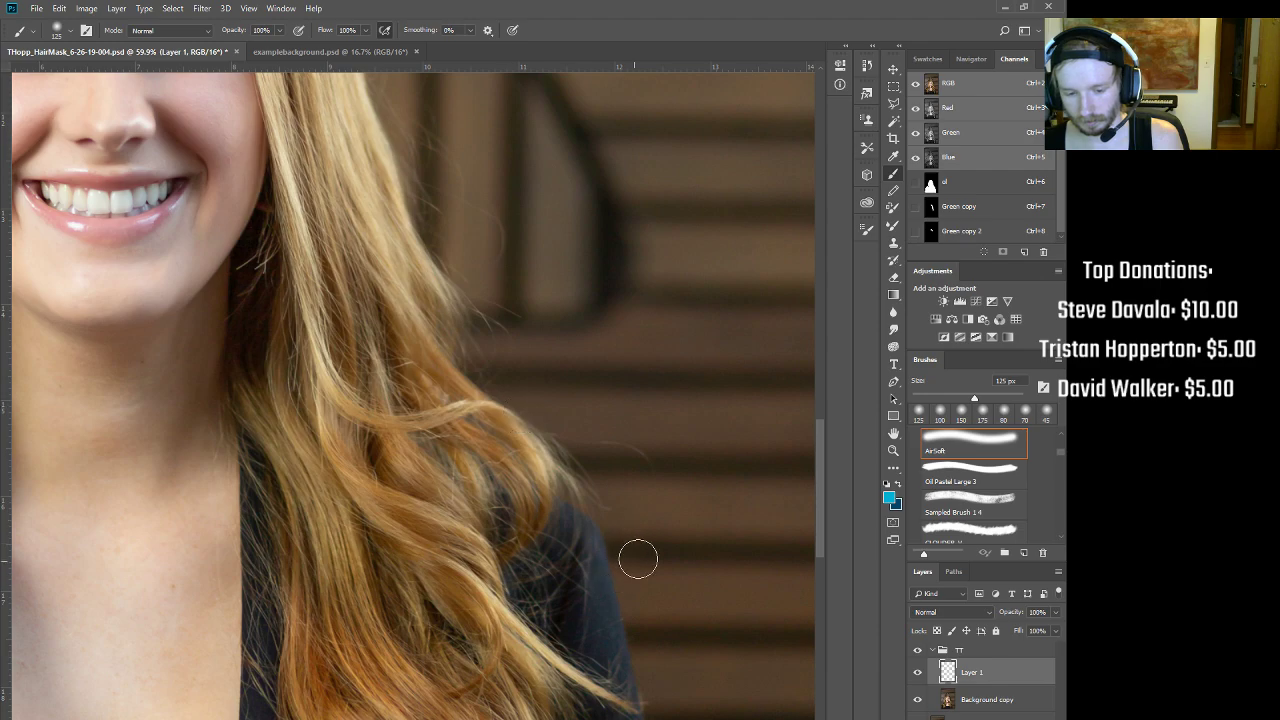
left_click(966, 187)
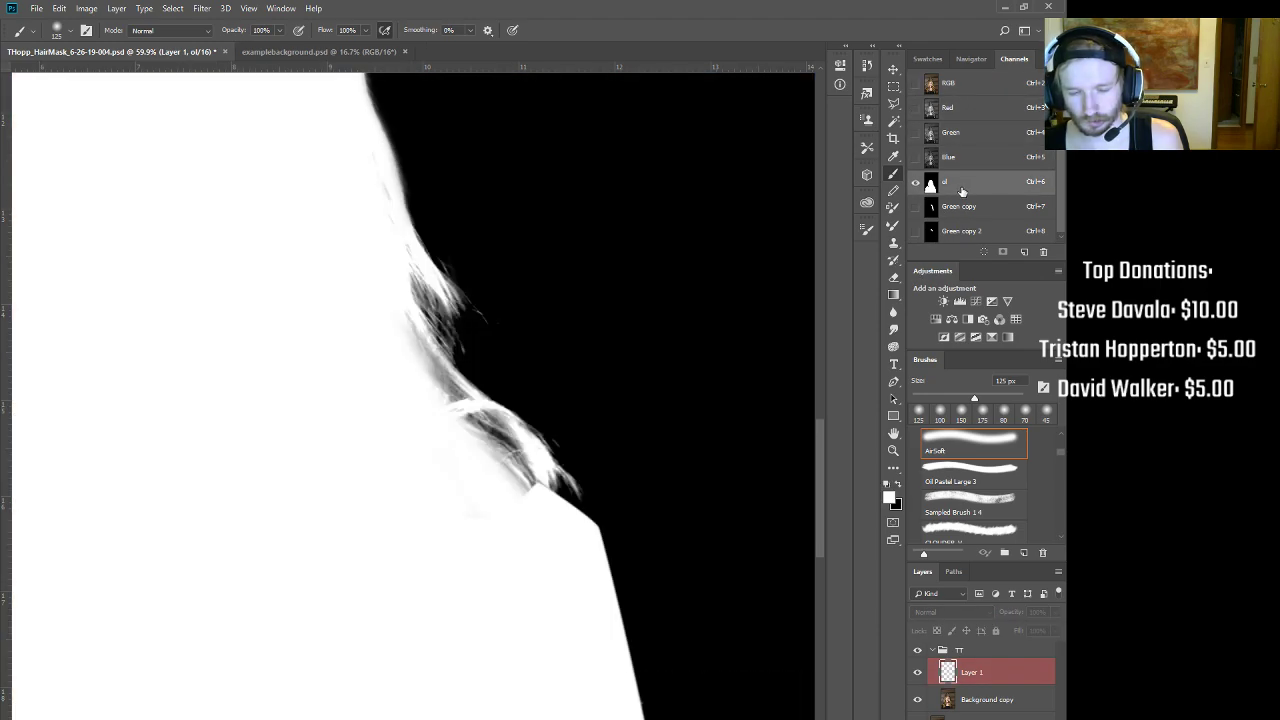
left_click(962, 88)
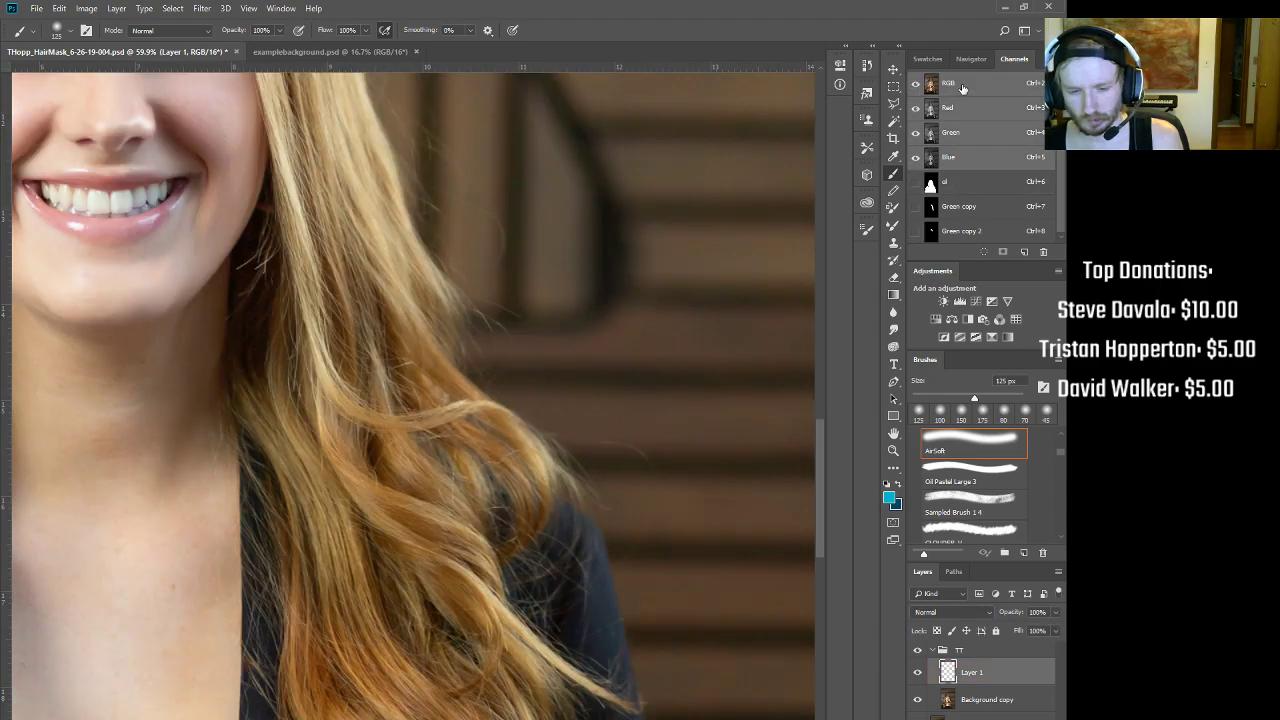
left_click(960, 187)
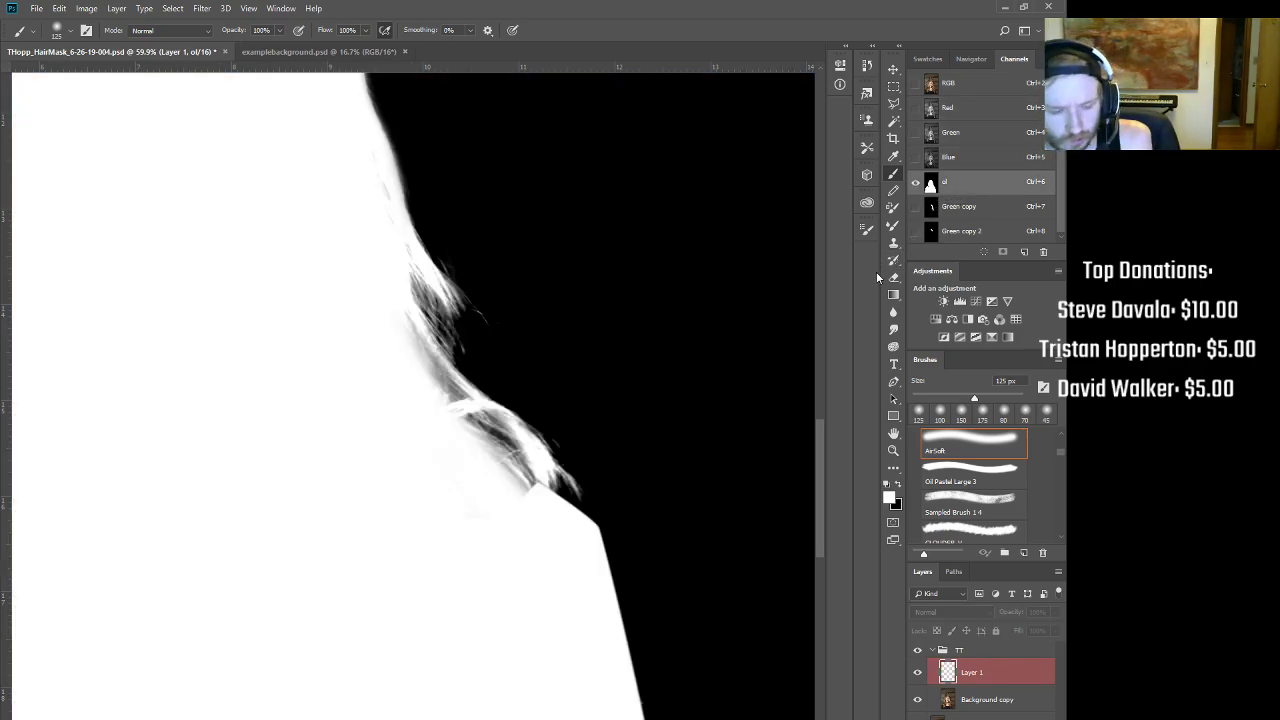
key("ctrl+2")
key("ctrl+6")
key("ctrl+2")
key("ctrl+6")
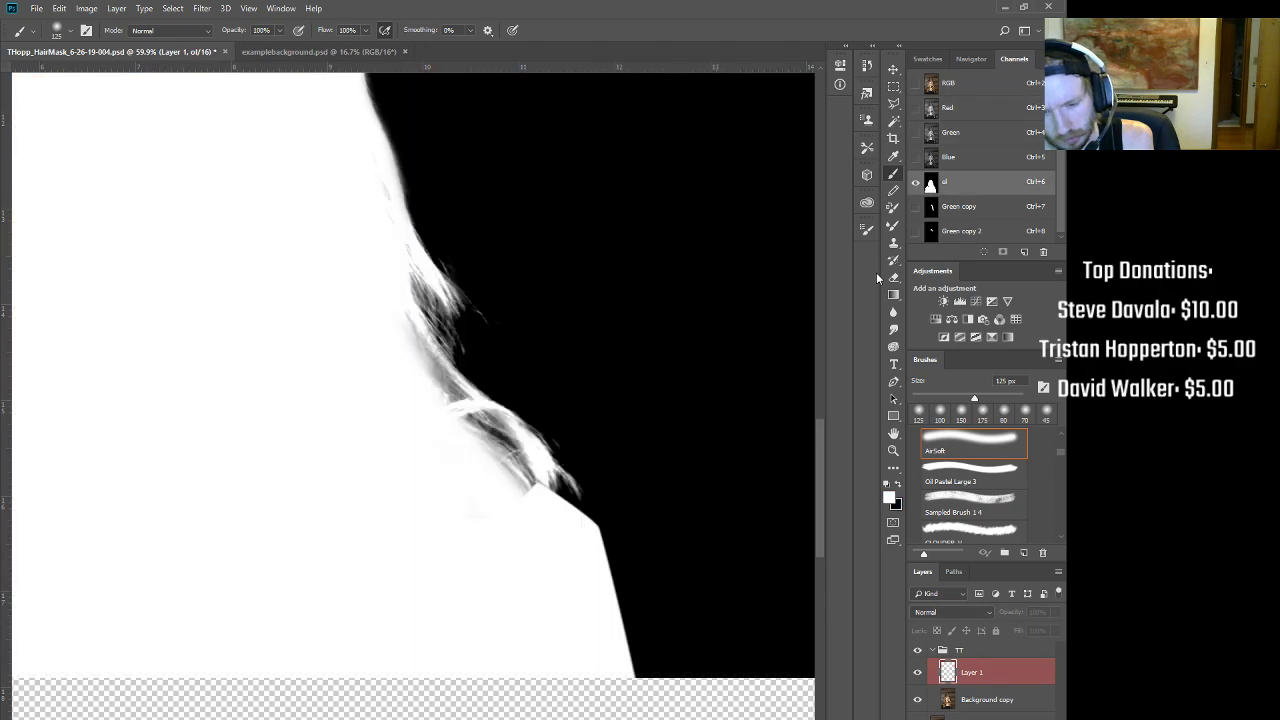
key("ctrl+2")
key("ctrl+6")
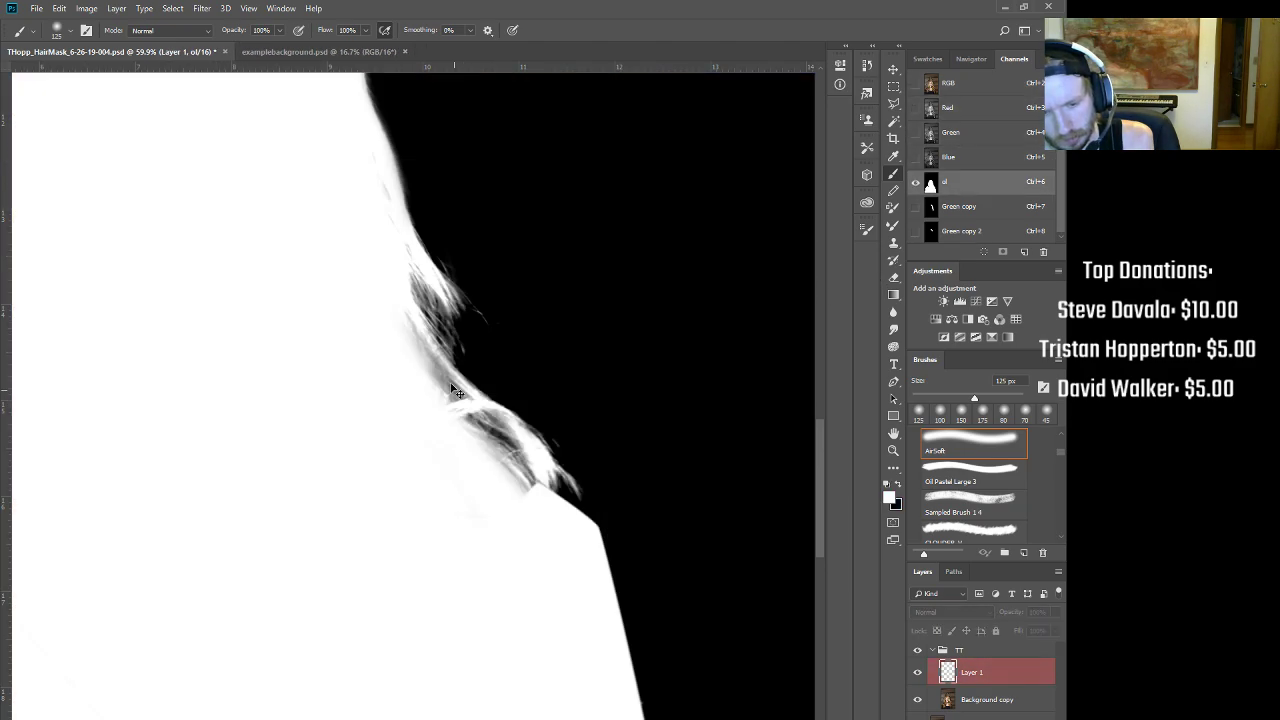
key("ctrl+2")
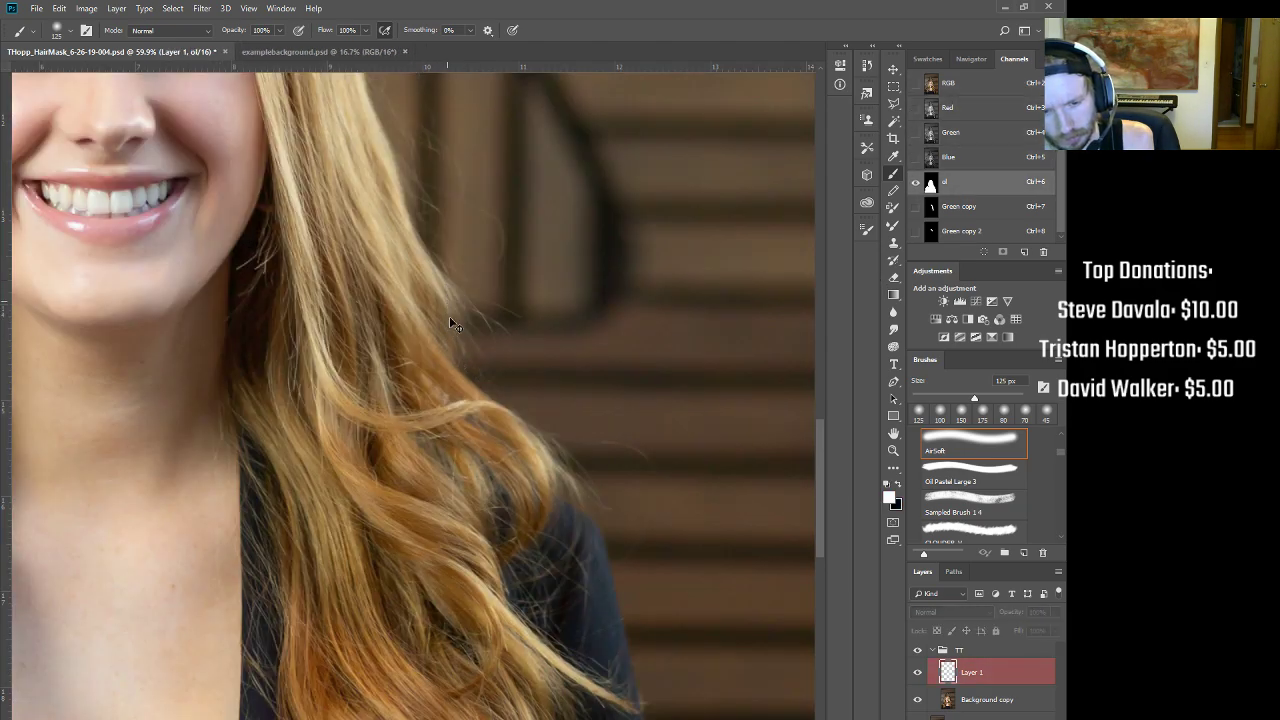
key("ctrl+6")
Step: Whiten the grey hair streaks near the shoulder, finishing softly at 31% flow
key("bracketleft")
key("bracketleft")
key("bracketleft")
key("bracketleft")
mouse_move(496, 432)
left_mouse_down()
mouse_move(474, 420)
mouse_move(491, 423)
mouse_move(489, 460)
left_mouse_up()
key("bracketright")
key("bracketright")
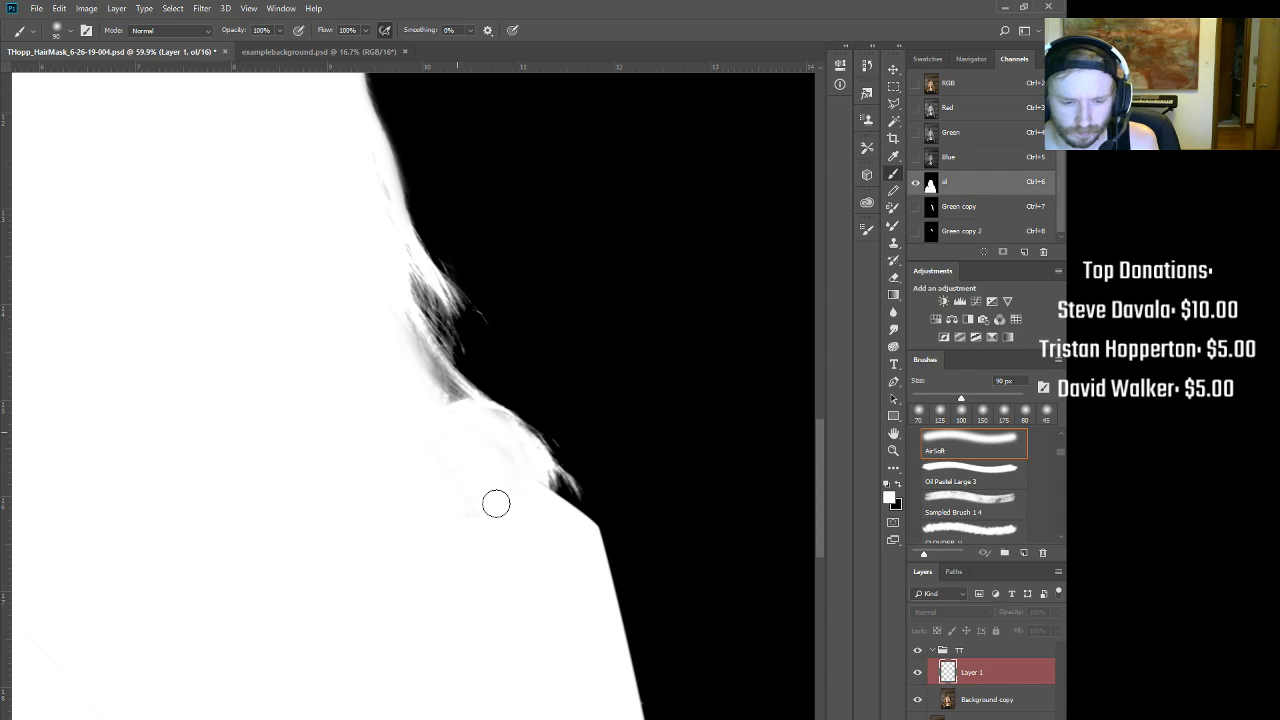
left_click_drag(457, 417, 394, 320)
key("bracketleft")
key("bracketleft")
key("bracketleft")
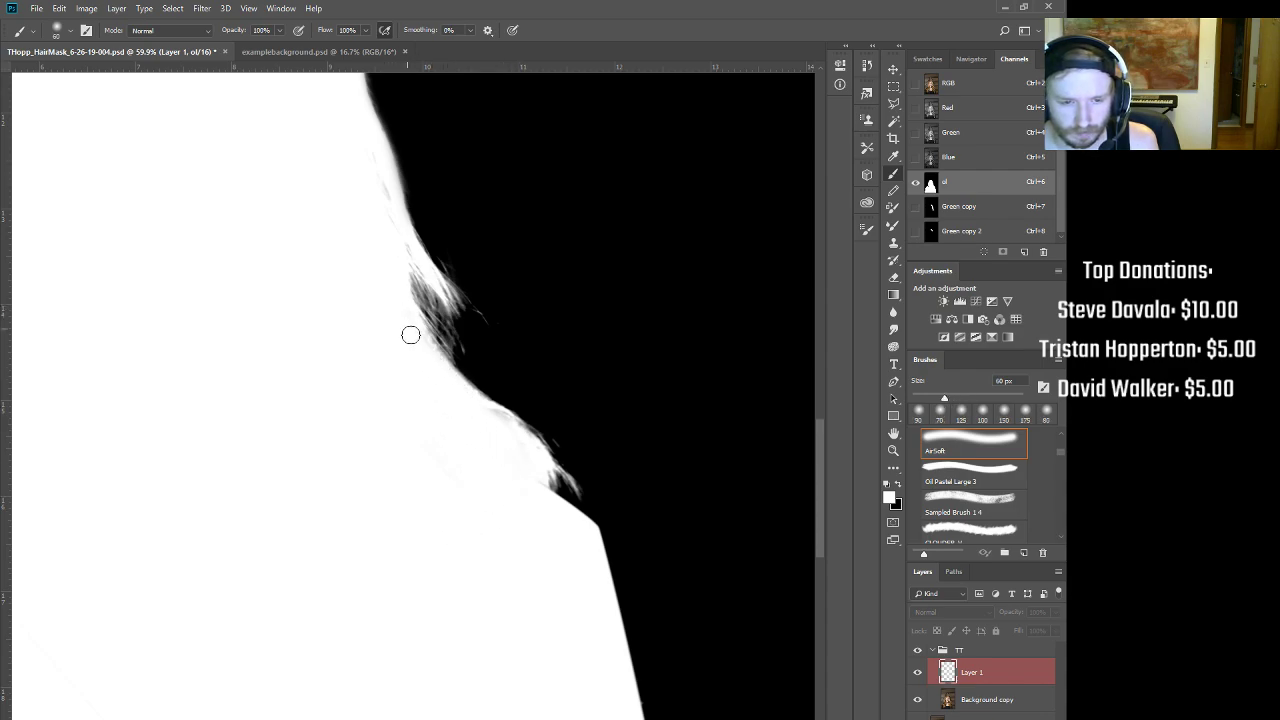
key("bracketright")
key("bracketright")
key("3")
key("1")
mouse_move(413, 271)
left_mouse_down()
mouse_move(434, 302)
mouse_move(404, 268)
left_mouse_up()
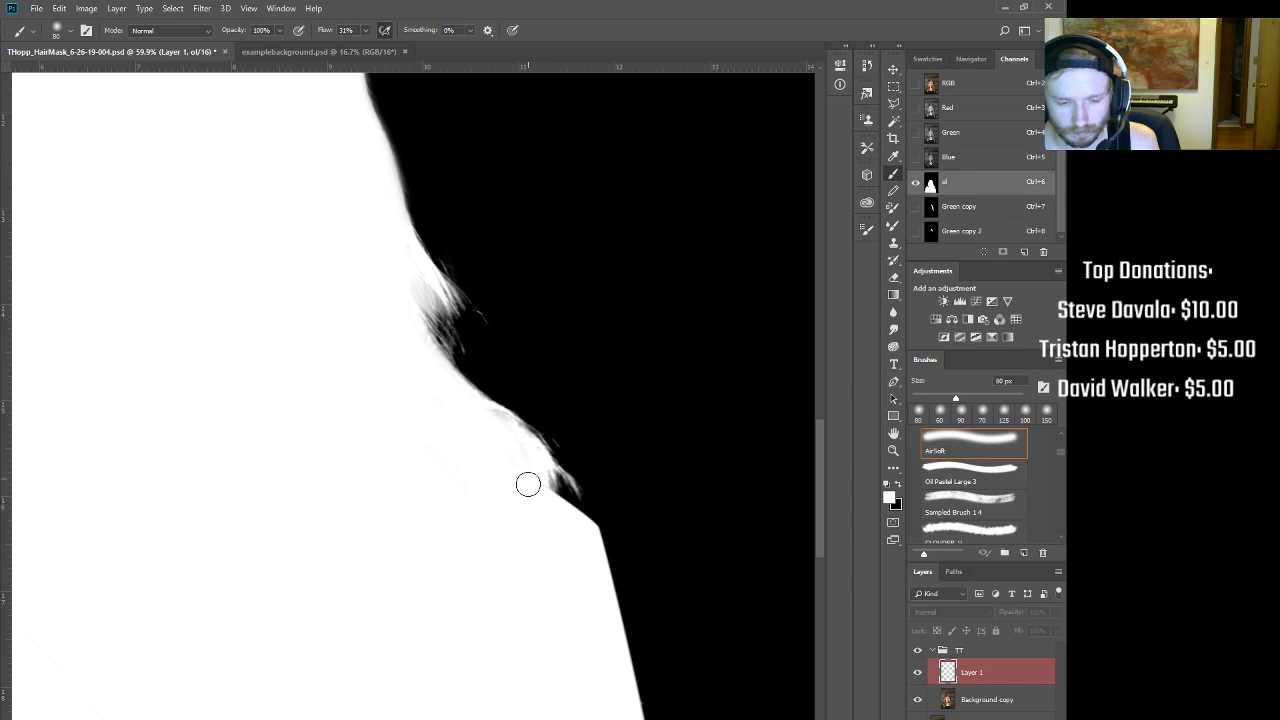
key("x")
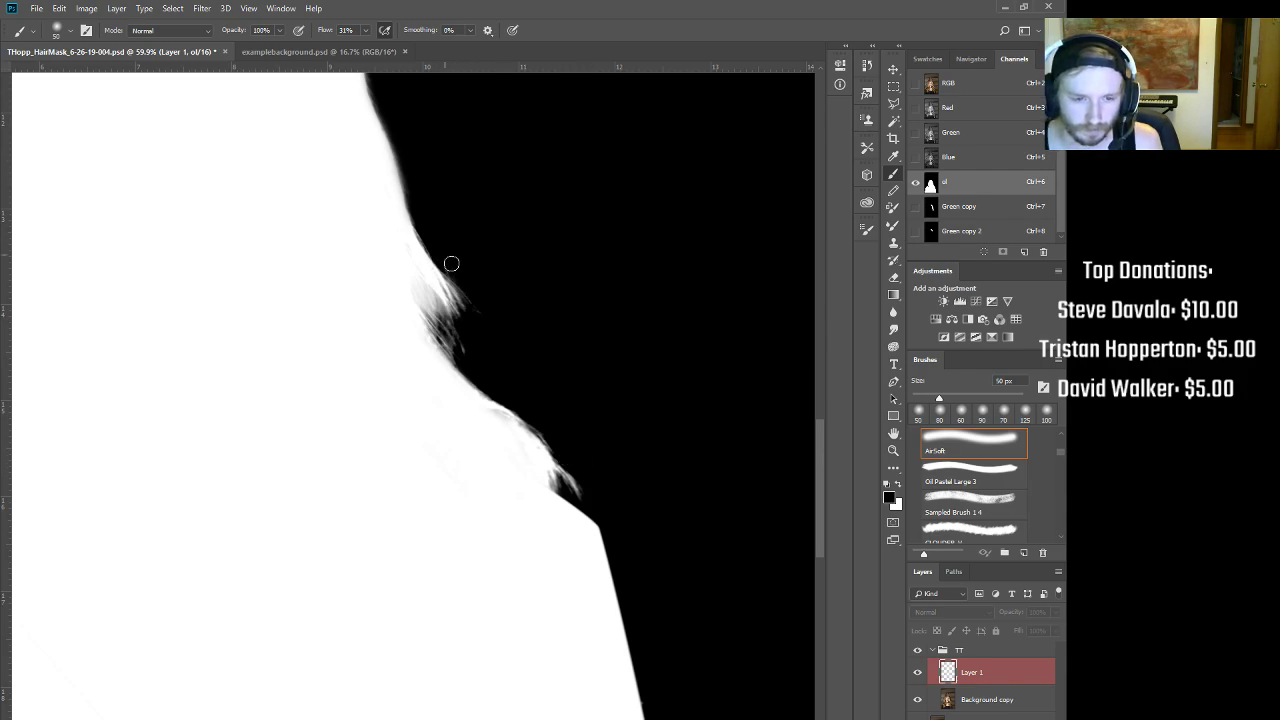
Step: Paint the grey neck and hair patches white at 100% flow
scroll(457, 267, "down", 5)
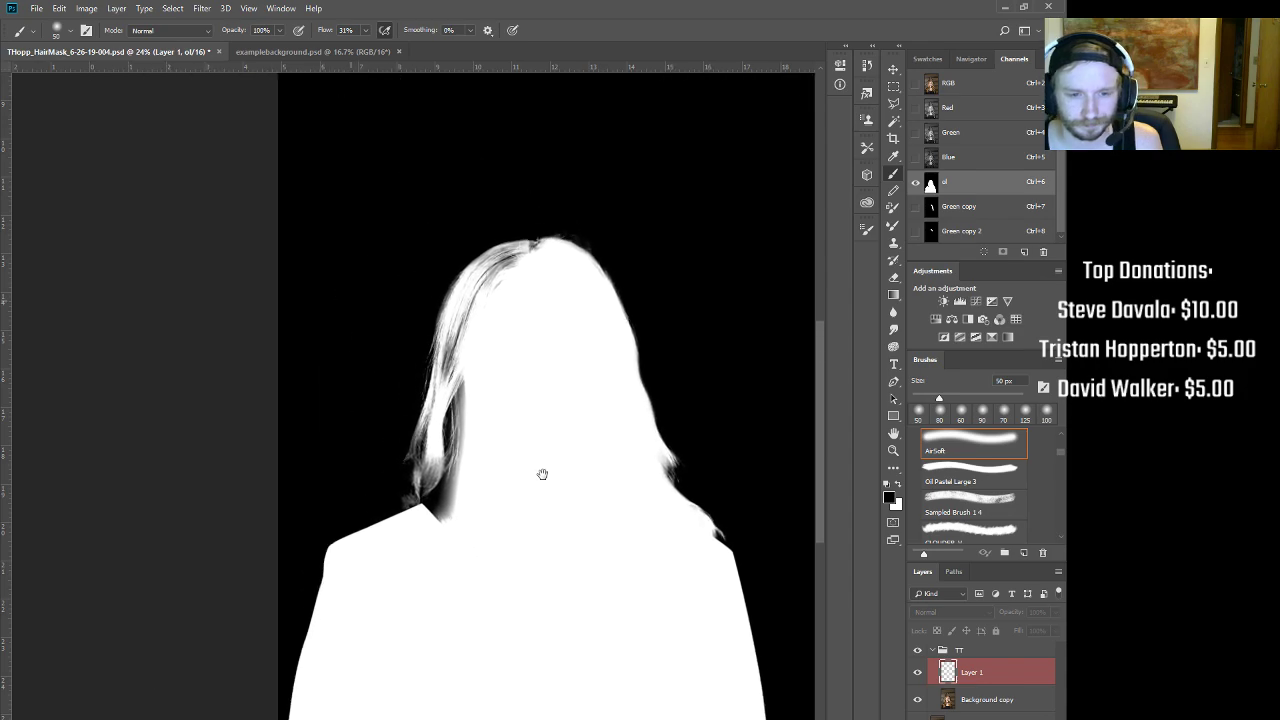
mouse_move(537, 300)
left_mouse_down()
mouse_move(616, 255)
mouse_move(570, 320)
left_mouse_up()
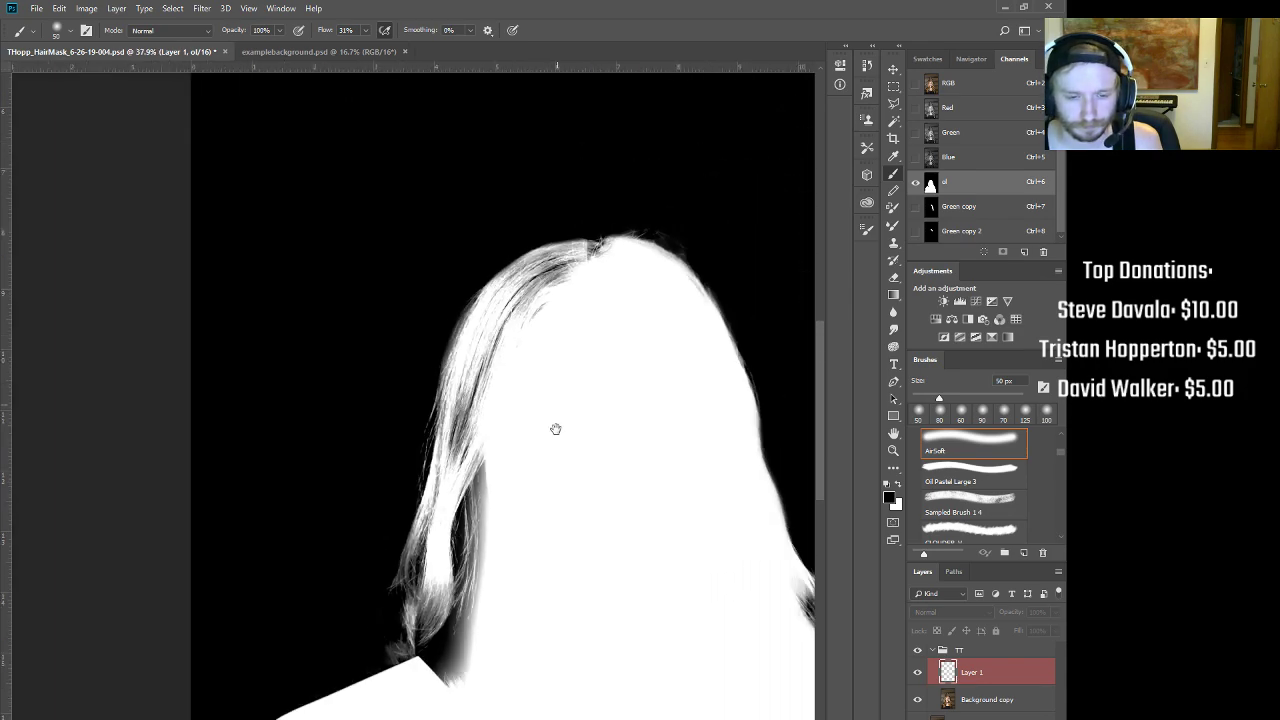
left_click_drag(557, 426, 584, 353)
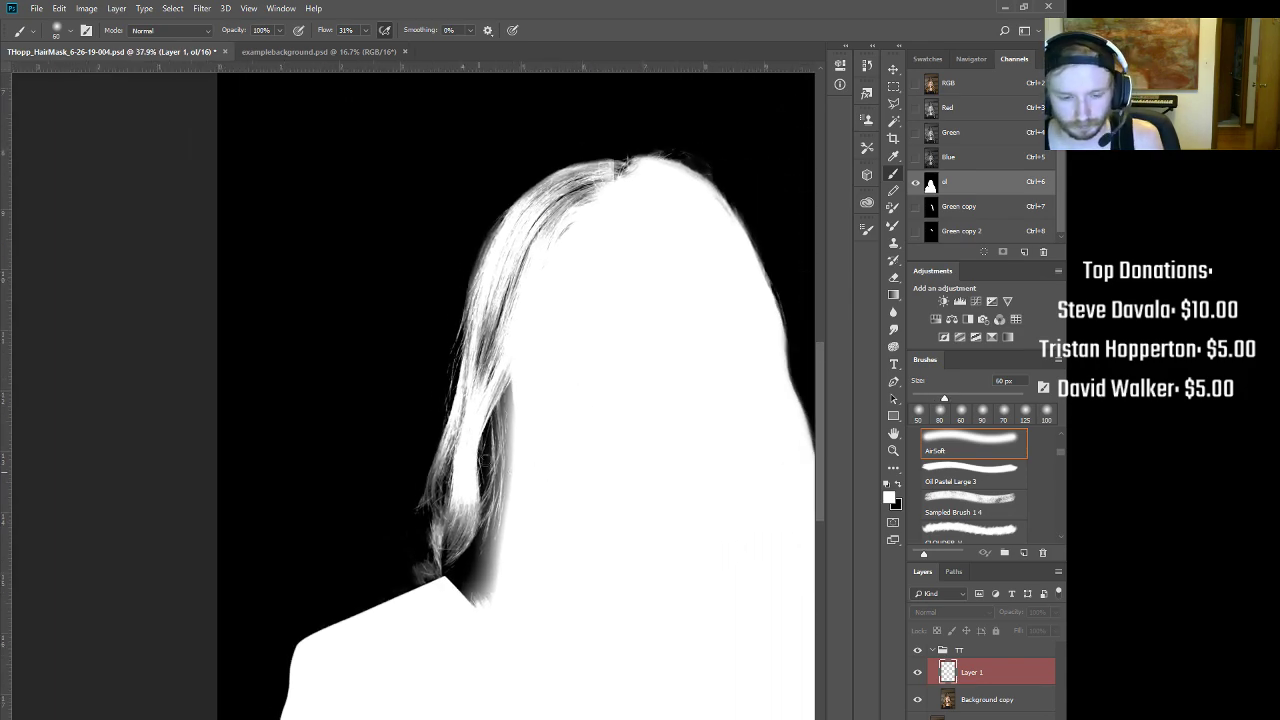
key("bracketright")
key("bracketright")
key("bracketright")
key("bracketright")
key("bracketright")
key("bracketright")
mouse_move(514, 366)
left_mouse_down()
mouse_move(489, 526)
mouse_move(504, 462)
left_mouse_up()
key("shift+0")
key("bracketleft")
mouse_move(512, 349)
left_mouse_down()
mouse_move(500, 434)
mouse_move(497, 411)
left_mouse_up()
mouse_move(512, 547)
left_mouse_down()
mouse_move(500, 503)
mouse_move(475, 616)
mouse_move(491, 522)
mouse_move(460, 602)
mouse_move(479, 547)
left_mouse_up()
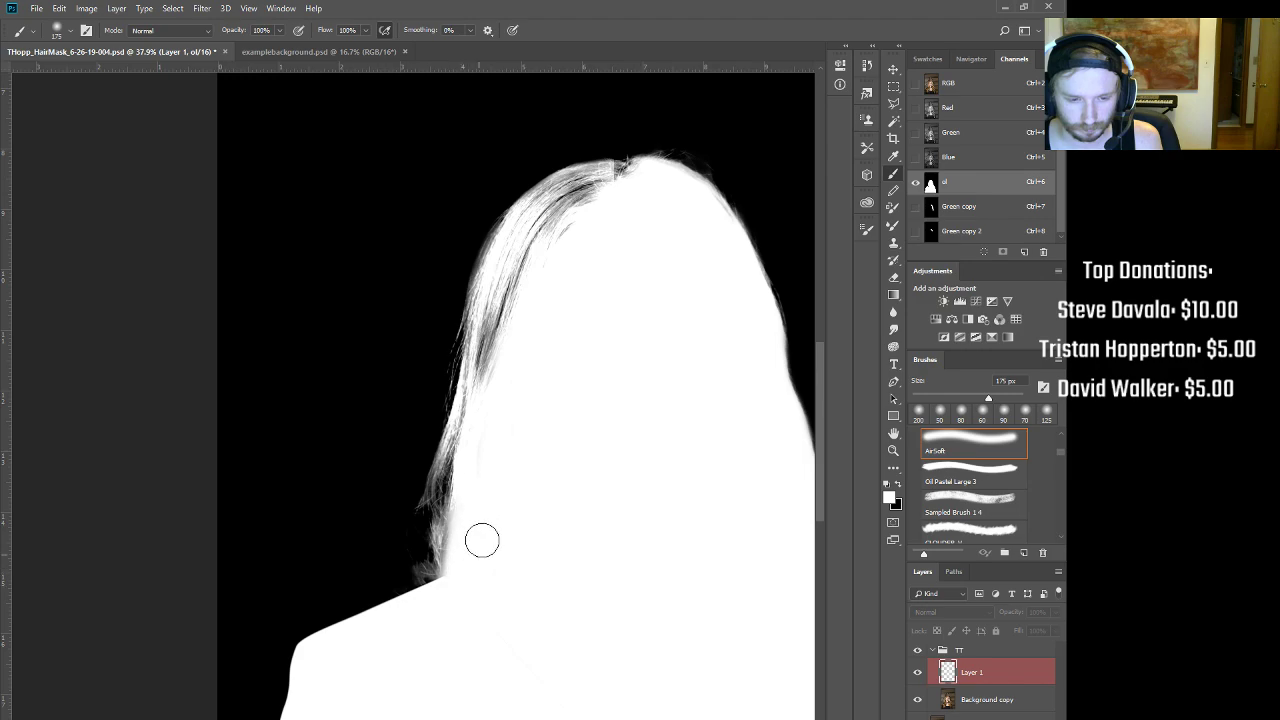
mouse_move(534, 334)
left_mouse_down()
mouse_move(531, 290)
mouse_move(492, 374)
mouse_move(526, 257)
mouse_move(625, 188)
mouse_move(592, 194)
mouse_move(577, 222)
mouse_move(611, 197)
mouse_move(566, 232)
left_mouse_up()
Step: Undo a bad stroke and repaint the grey strands down the left side white with a smaller brush
key("ctrl+z")
key("bracketleft")
key("bracketleft")
key("bracketleft")
key("bracketleft")
key("bracketleft")
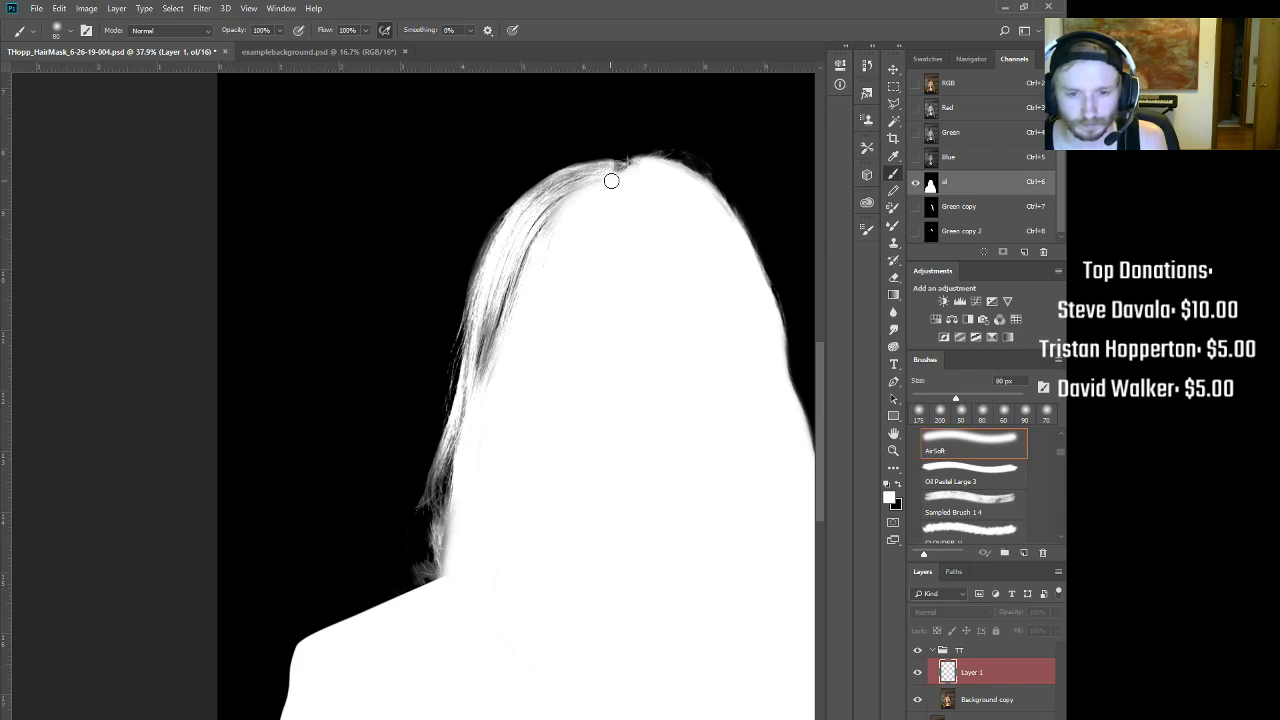
mouse_move(613, 175)
left_mouse_down()
mouse_move(575, 183)
mouse_move(529, 223)
mouse_move(584, 189)
mouse_move(532, 246)
mouse_move(486, 383)
mouse_move(509, 268)
mouse_move(532, 221)
mouse_move(566, 200)
left_mouse_up()
key("bracketright")
key("bracketright")
key("bracketright")
key("bracketright")
Step: Zoom into the lower-left hair edge and compare it between the colour photo and the mask
left_click(440, 520)
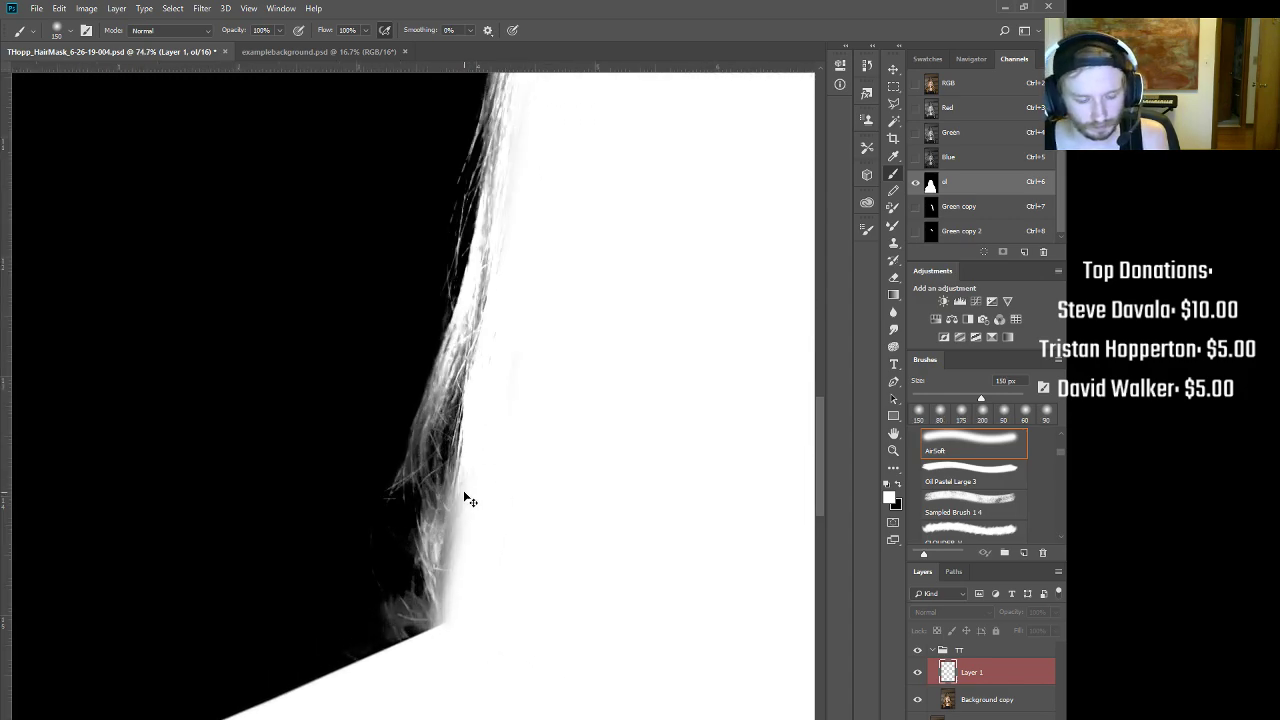
key("ctrl+2")
key("ctrl+6")
key("ctrl+2")
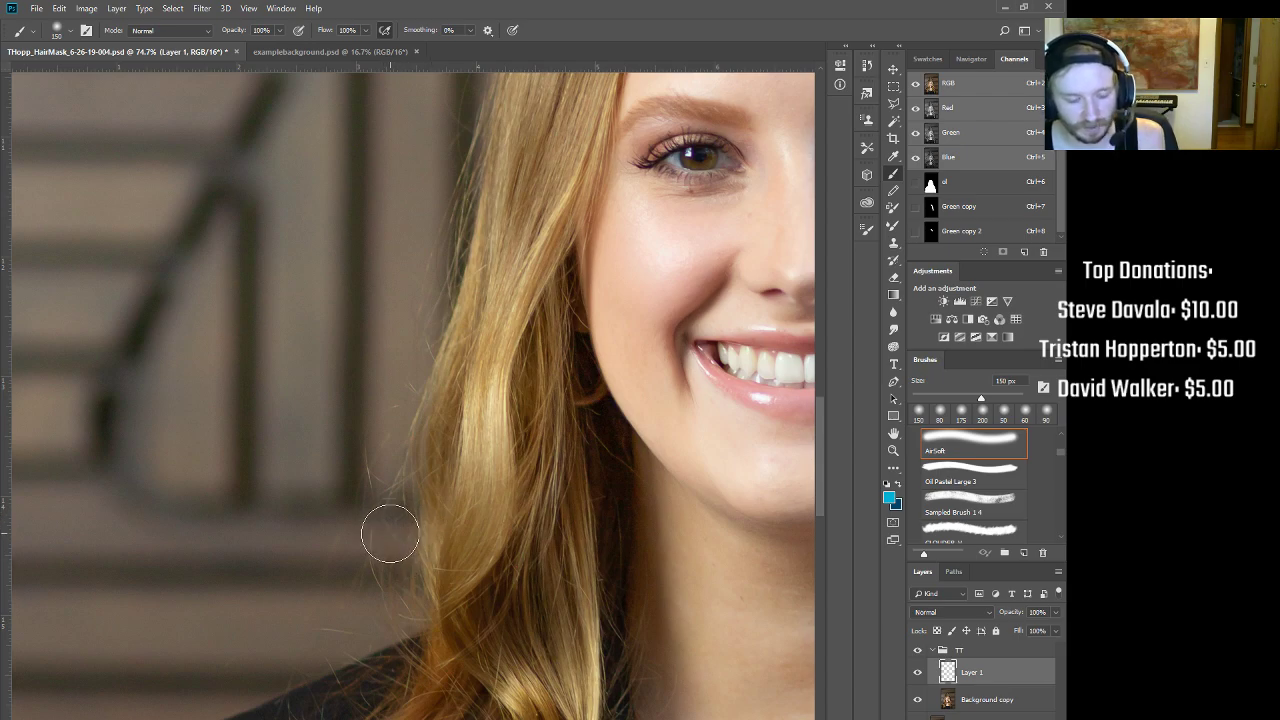
key("ctrl+6")
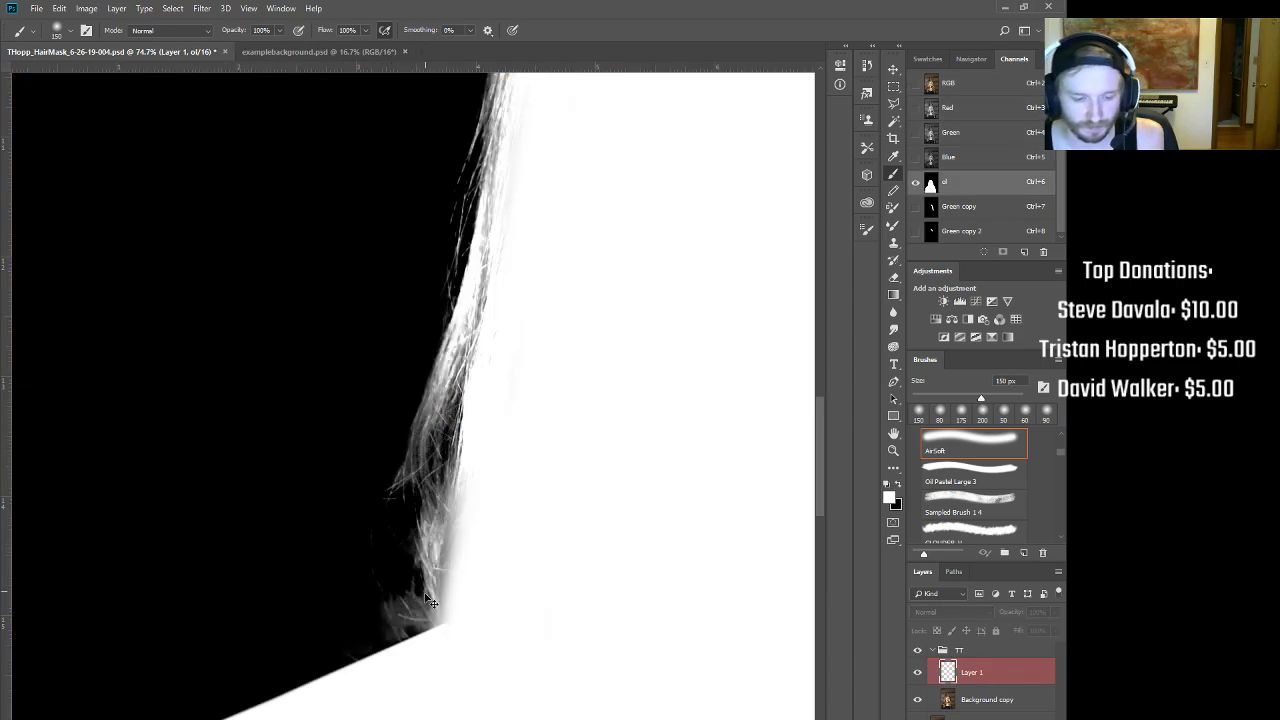
Step: Box the lower-left hair edge and apply Curves to the mask with black input 41 and white 174
left_click(888, 88)
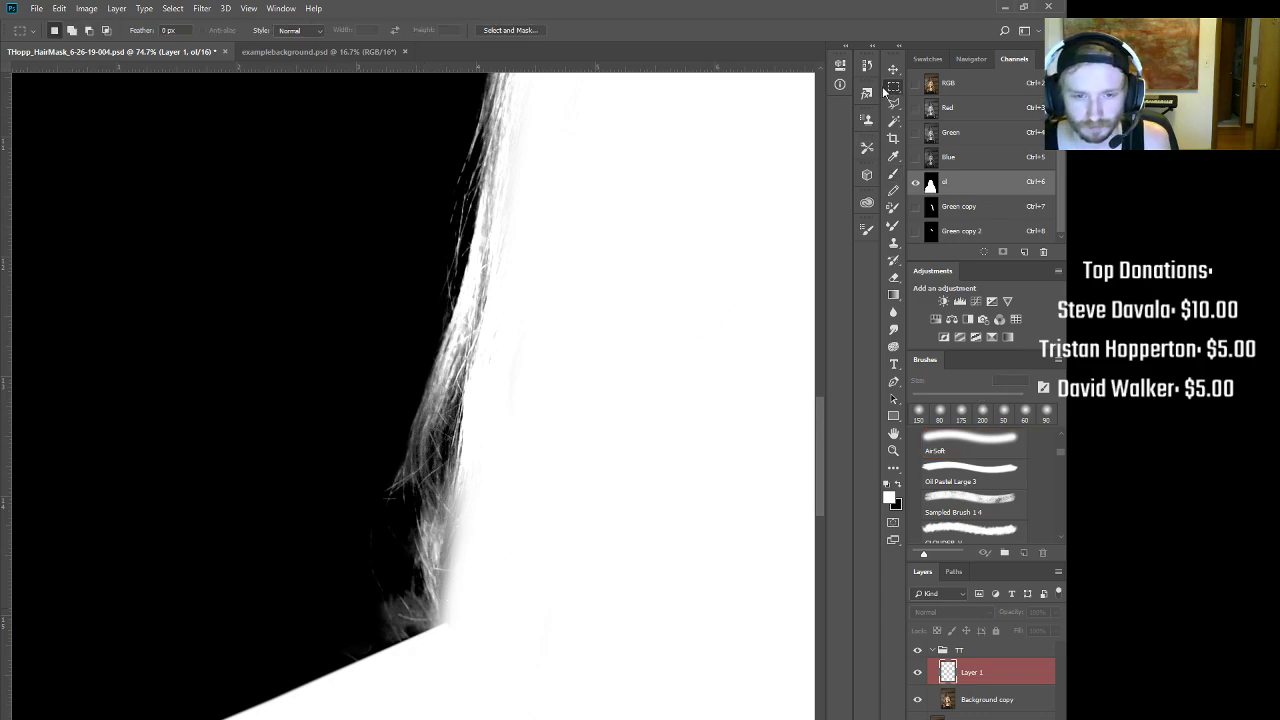
left_click_drag(298, 348, 536, 683)
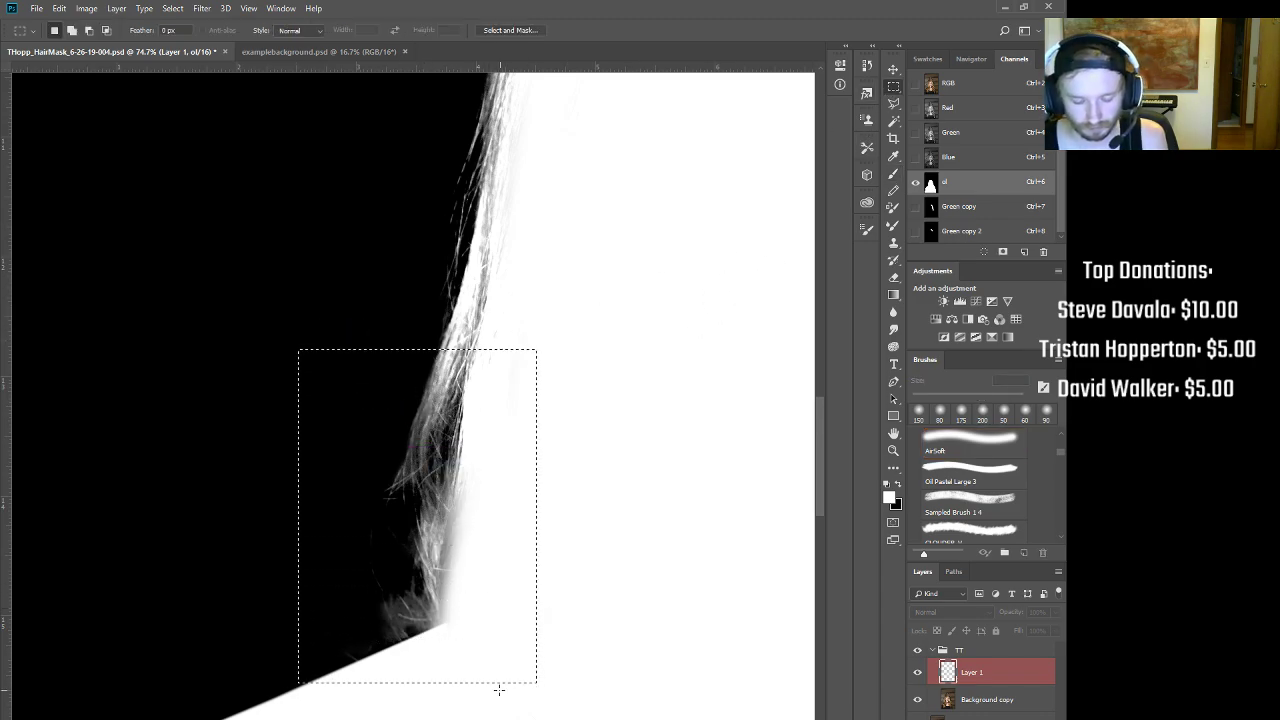
key("ctrl+m")
left_click_drag(620, 410, 636, 412)
left_click_drag(789, 242, 777, 243)
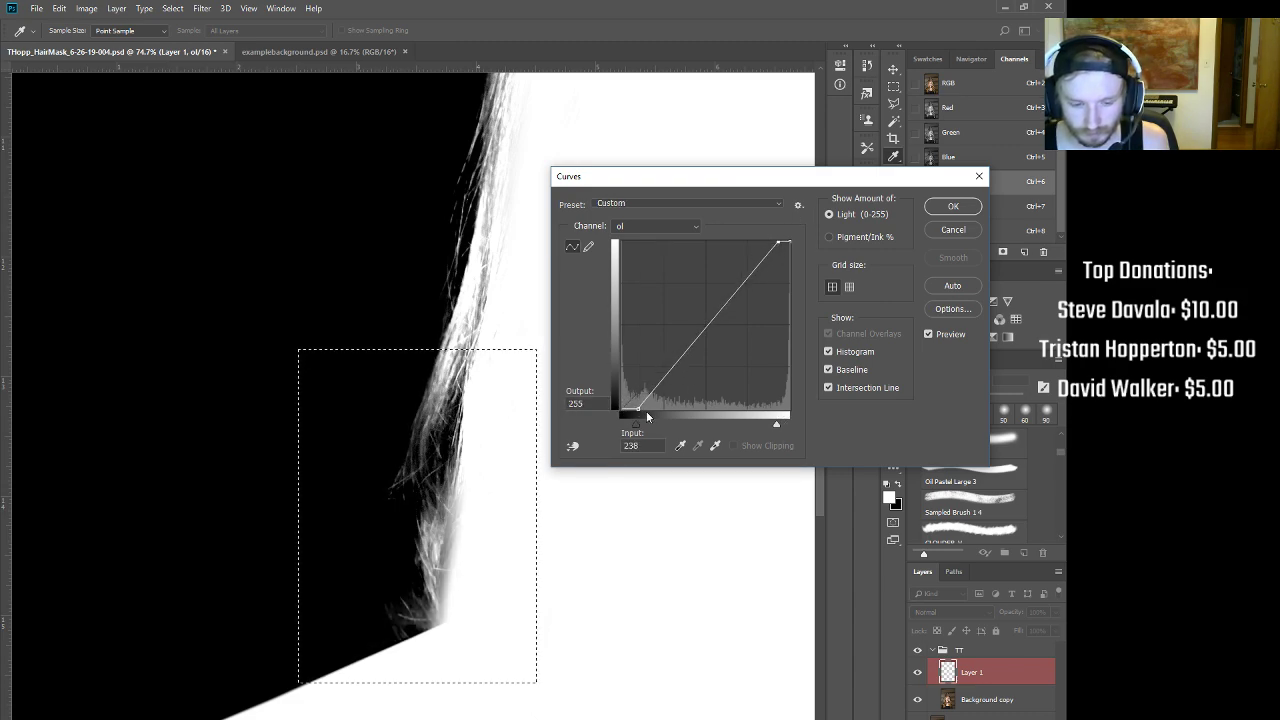
left_click_drag(641, 409, 643, 410)
left_click_drag(782, 244, 728, 243)
left_click_drag(641, 410, 649, 411)
left_click(952, 207)
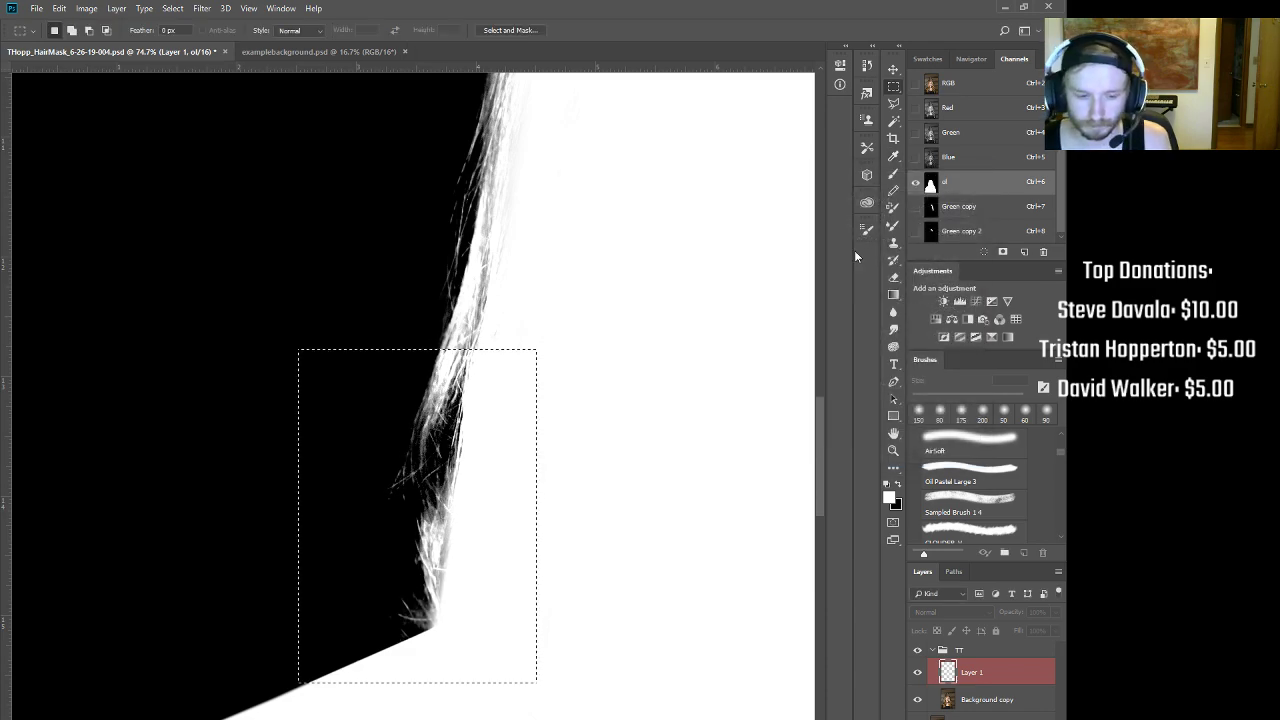
Step: Brush the hair edge brighter on the mask and return to the RGB view
key("b")
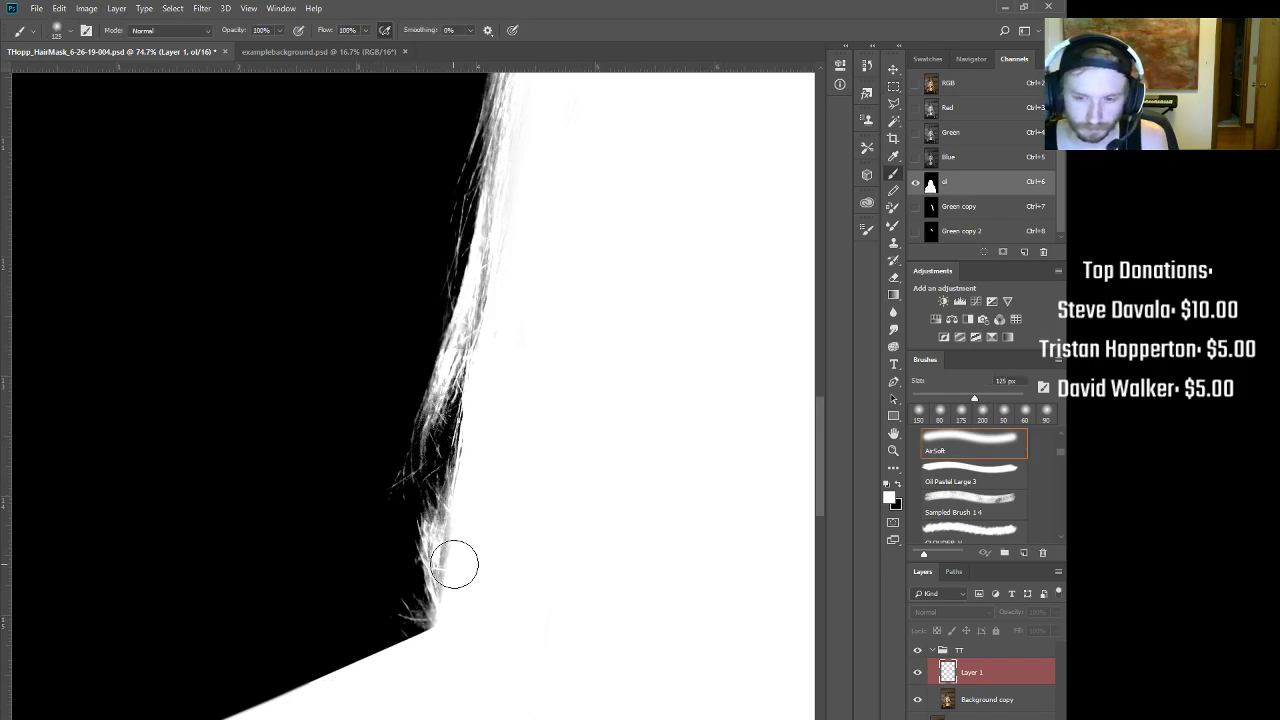
left_click_drag(455, 525, 448, 582)
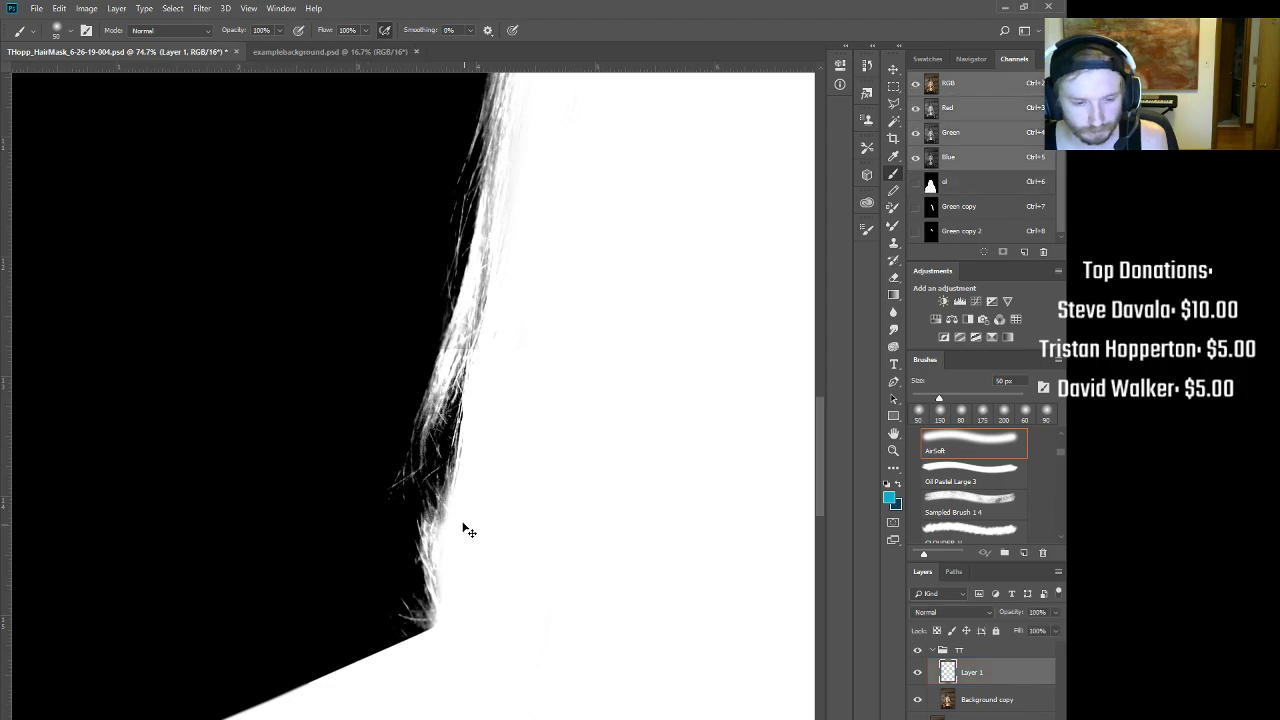
key("ctrl+2")
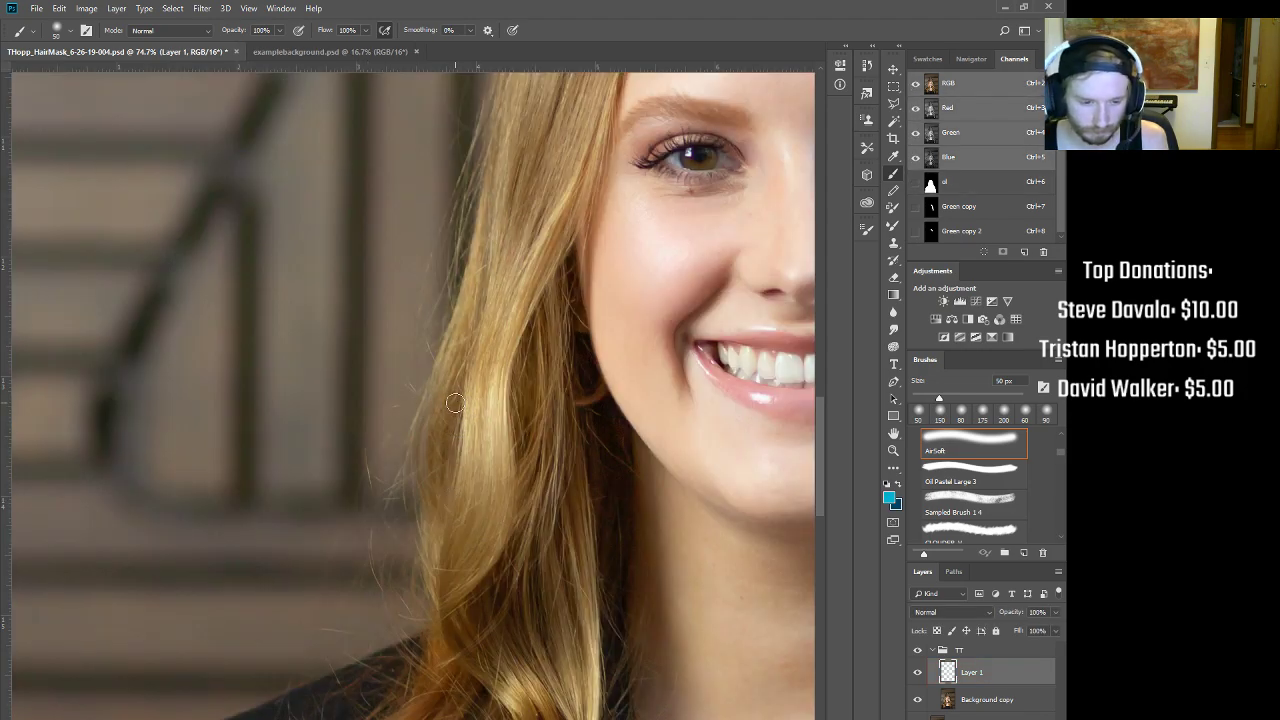
Step: Paint a black Quick Mask strip along the hair edge beside the face and convert it to a selection
key("q")
key("bracketright")
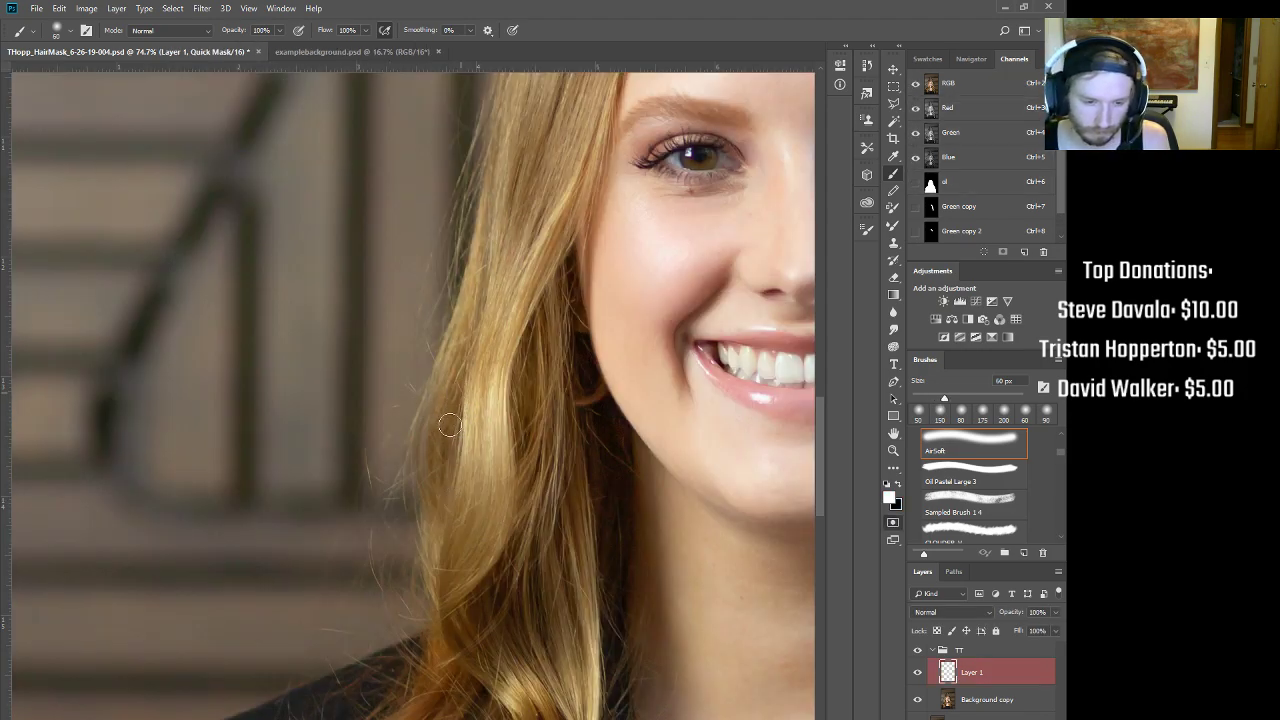
key("x")
mouse_move(447, 406)
left_mouse_down()
mouse_move(445, 441)
mouse_move(449, 402)
mouse_move(434, 469)
mouse_move(443, 527)
mouse_move(470, 333)
mouse_move(450, 387)
mouse_move(476, 318)
mouse_move(447, 424)
left_mouse_up()
key("q")
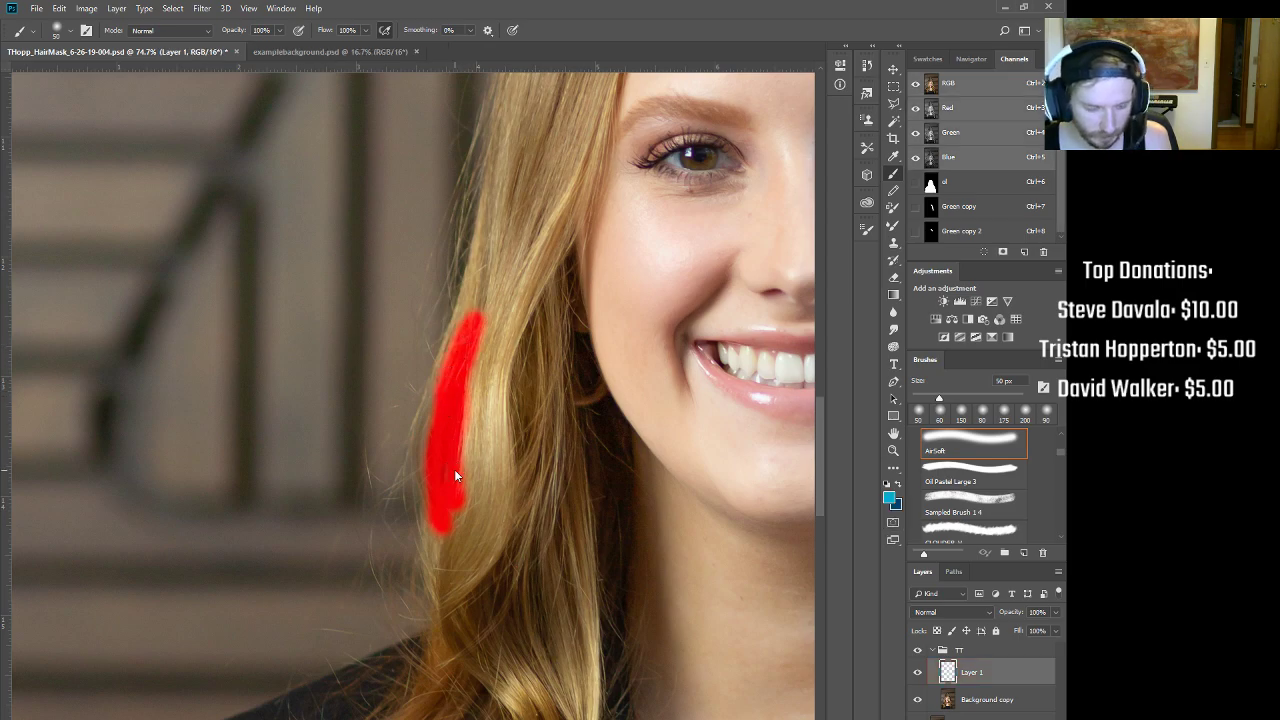
scroll(586, 434, "down", 5)
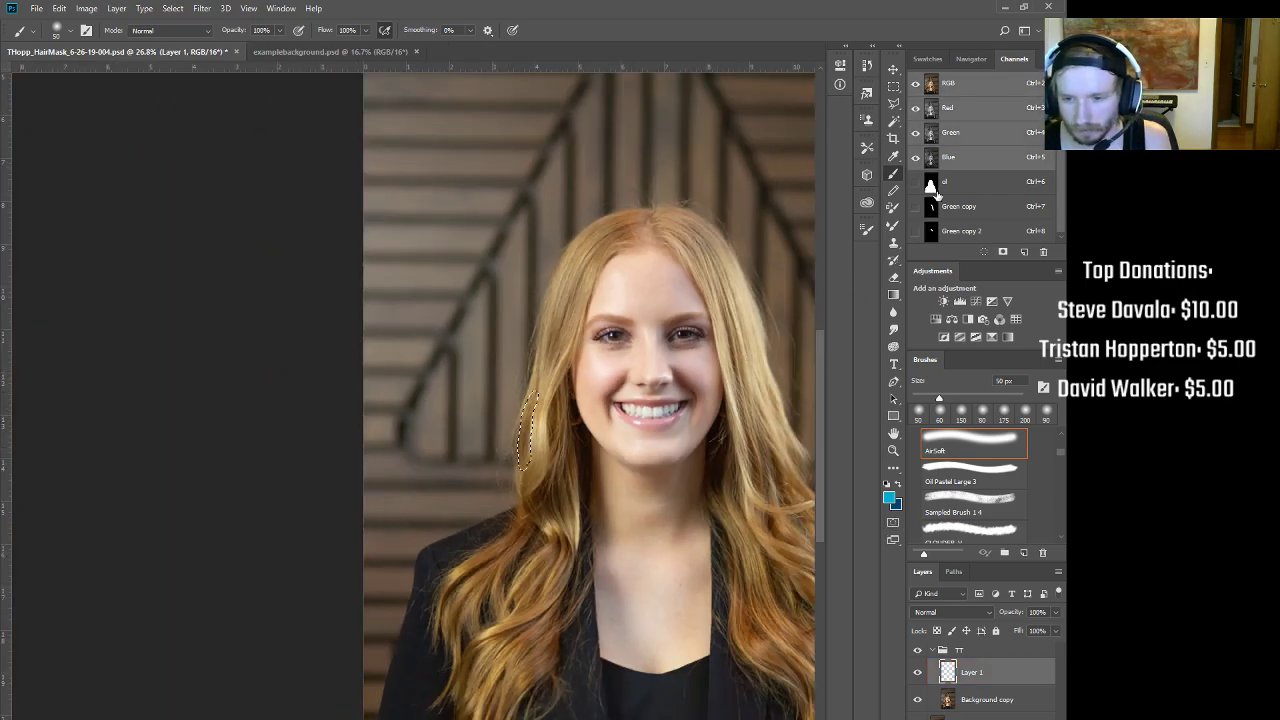
Step: Fill the selected strip white on the hair mask channel and deselect
left_click(935, 185)
scroll(582, 403, "up", 4)
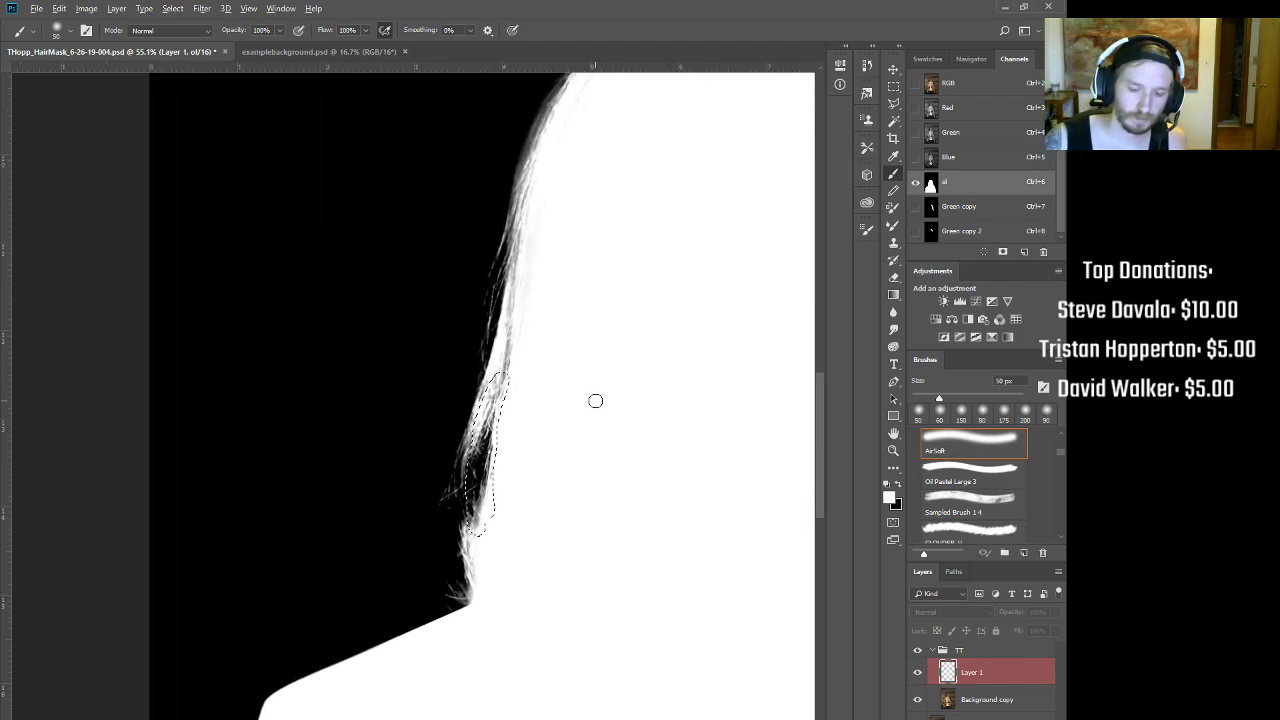
key("alt+BackSpace")
key("ctrl+d")
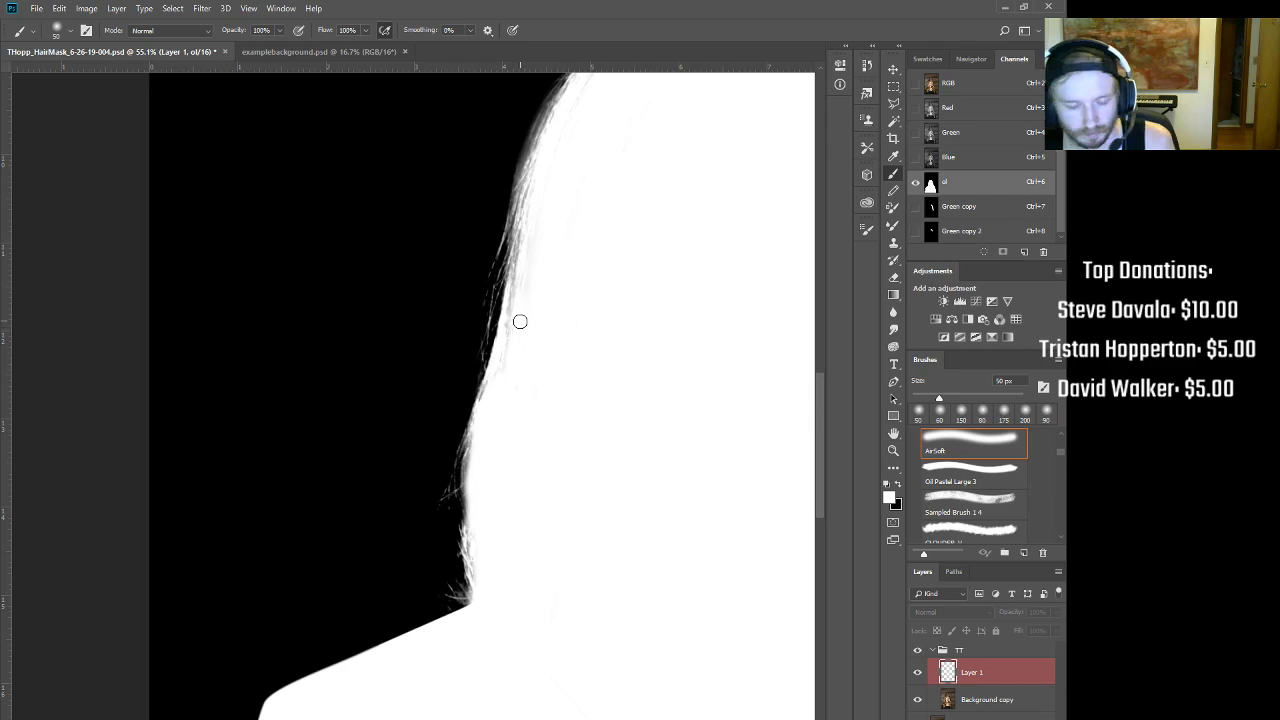
Step: Paint the remaining grey strands along the left hair edge white on the mask
key("ctrl+z")
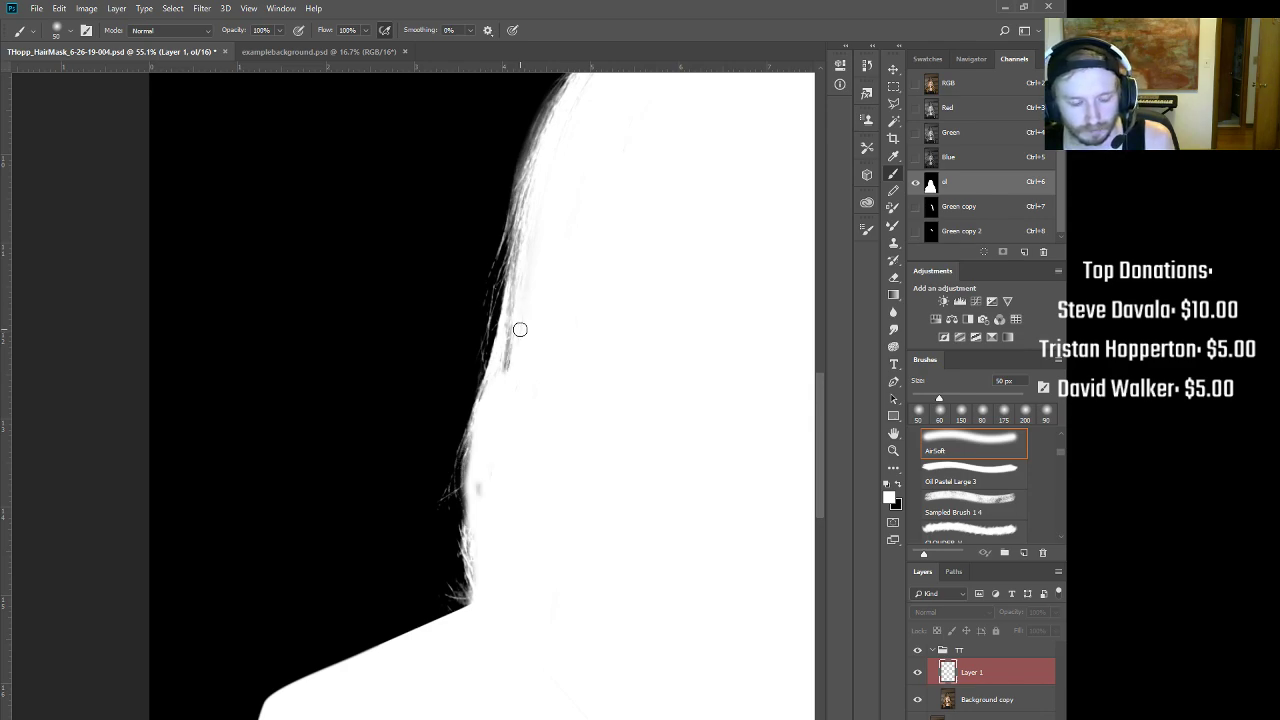
key("ctrl+2")
key("ctrl+6")
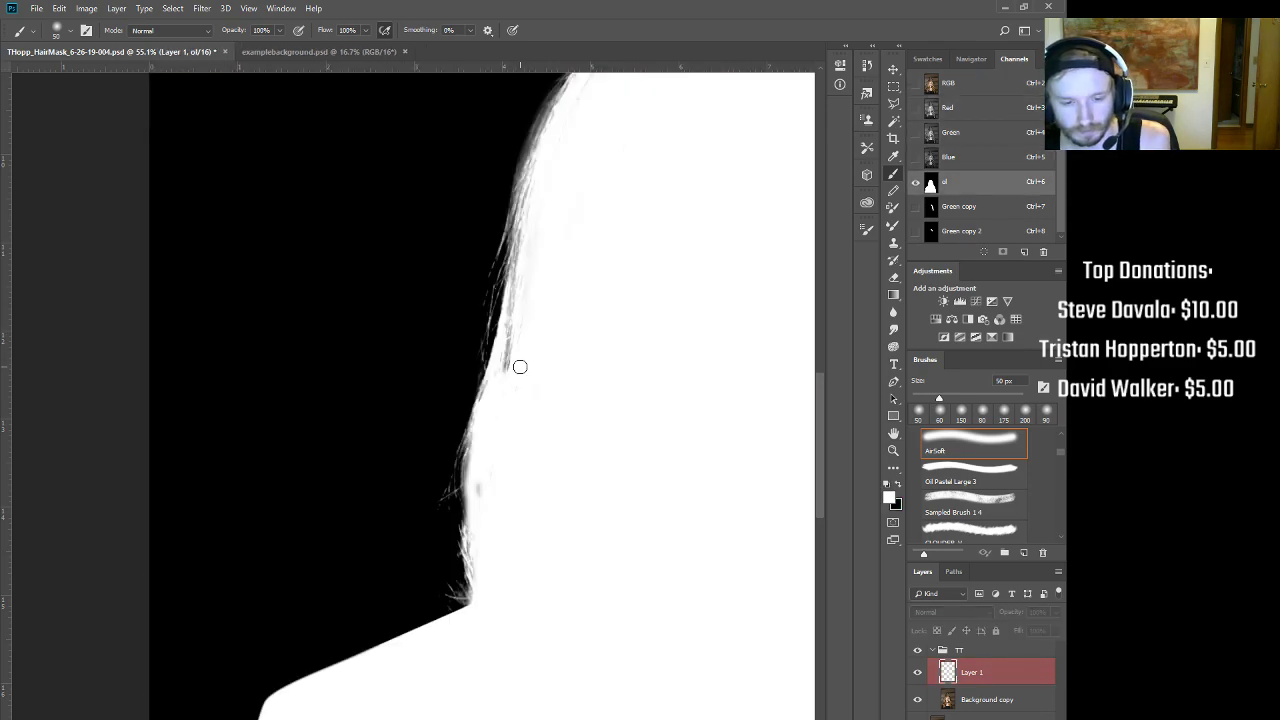
left_click_drag(510, 346, 508, 364)
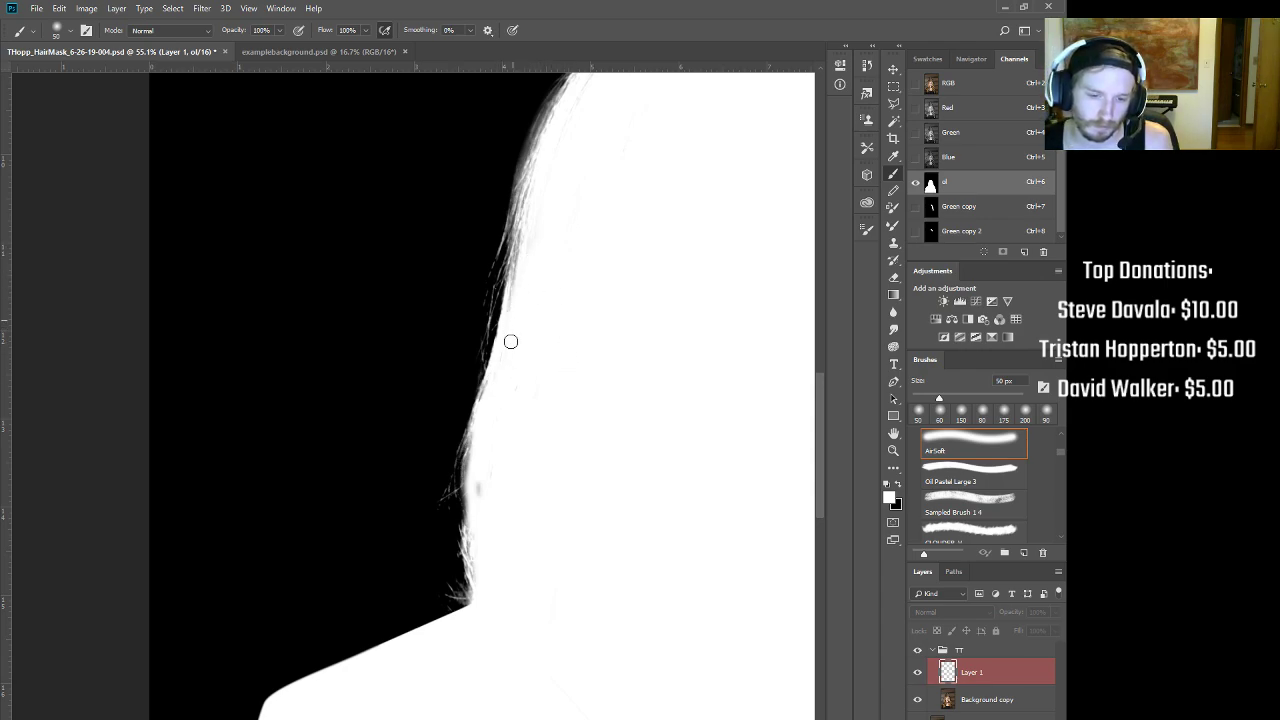
left_click_drag(485, 401, 483, 478)
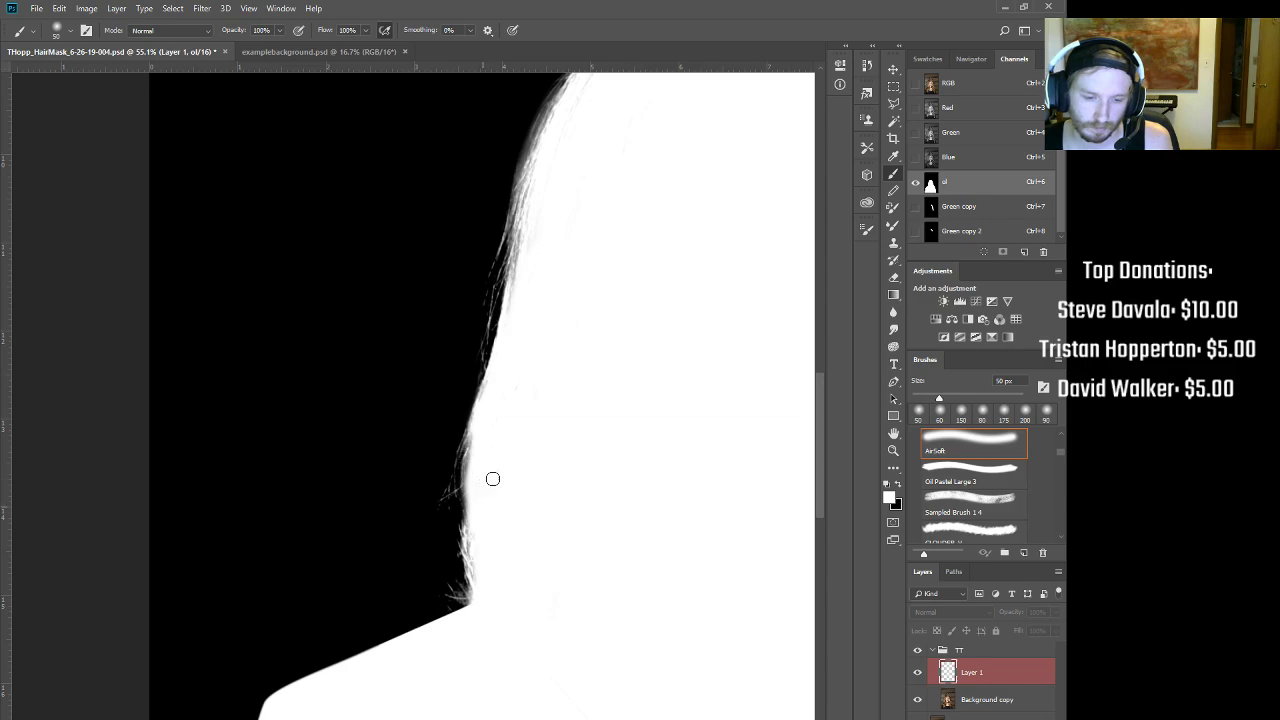
left_click_drag(517, 303, 516, 297)
Step: Zoom over the whole mask to check it, then return to the colour composite view
left_click_drag(610, 134, 580, 244)
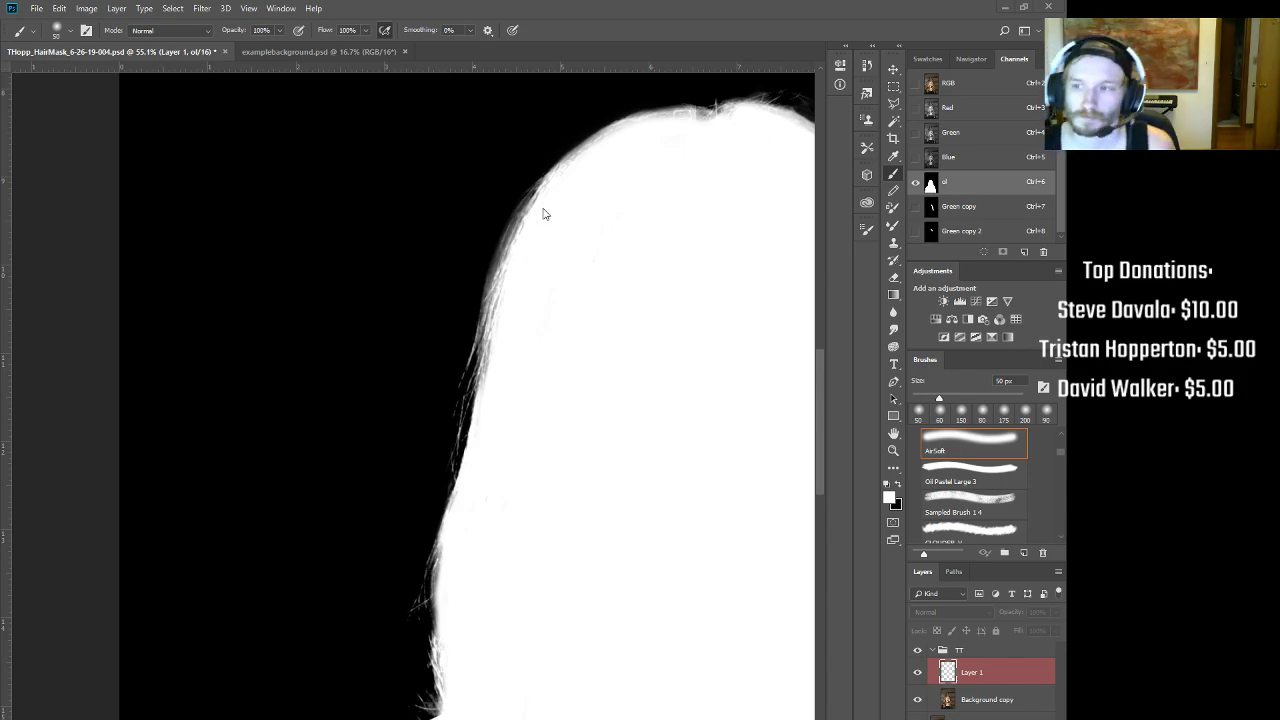
left_click_drag(619, 160, 517, 170)
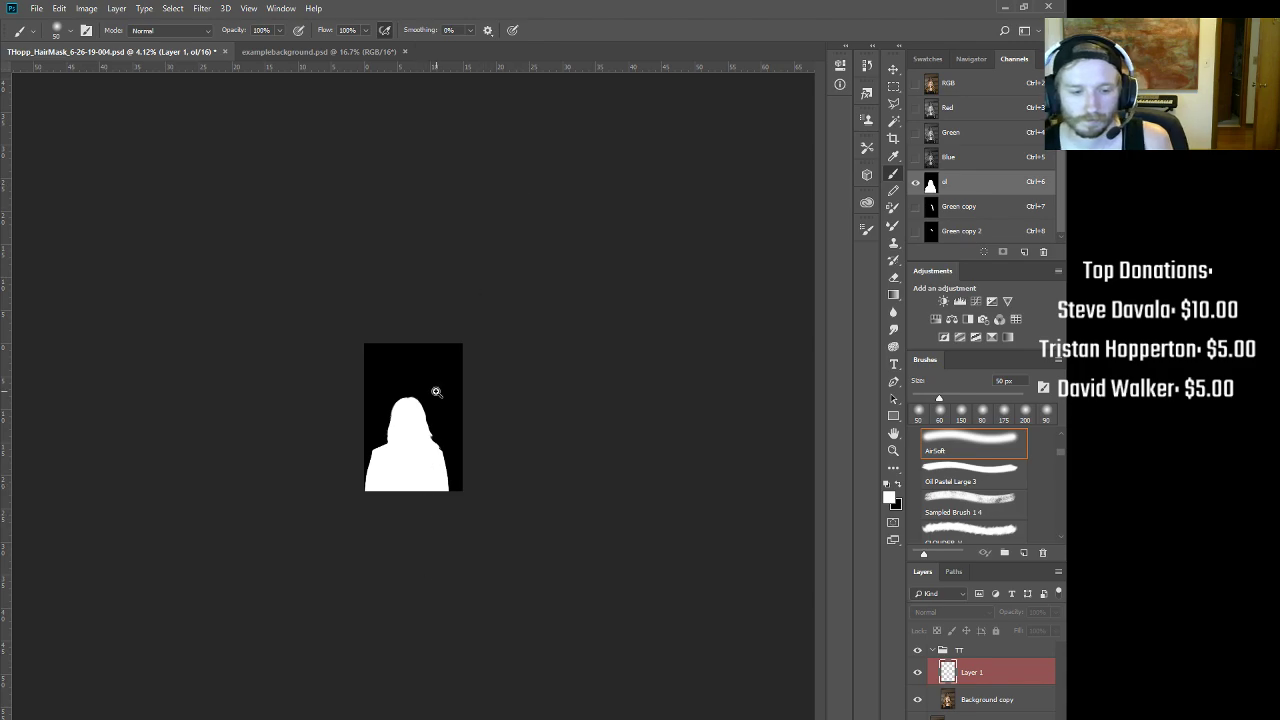
left_click_drag(436, 391, 514, 363)
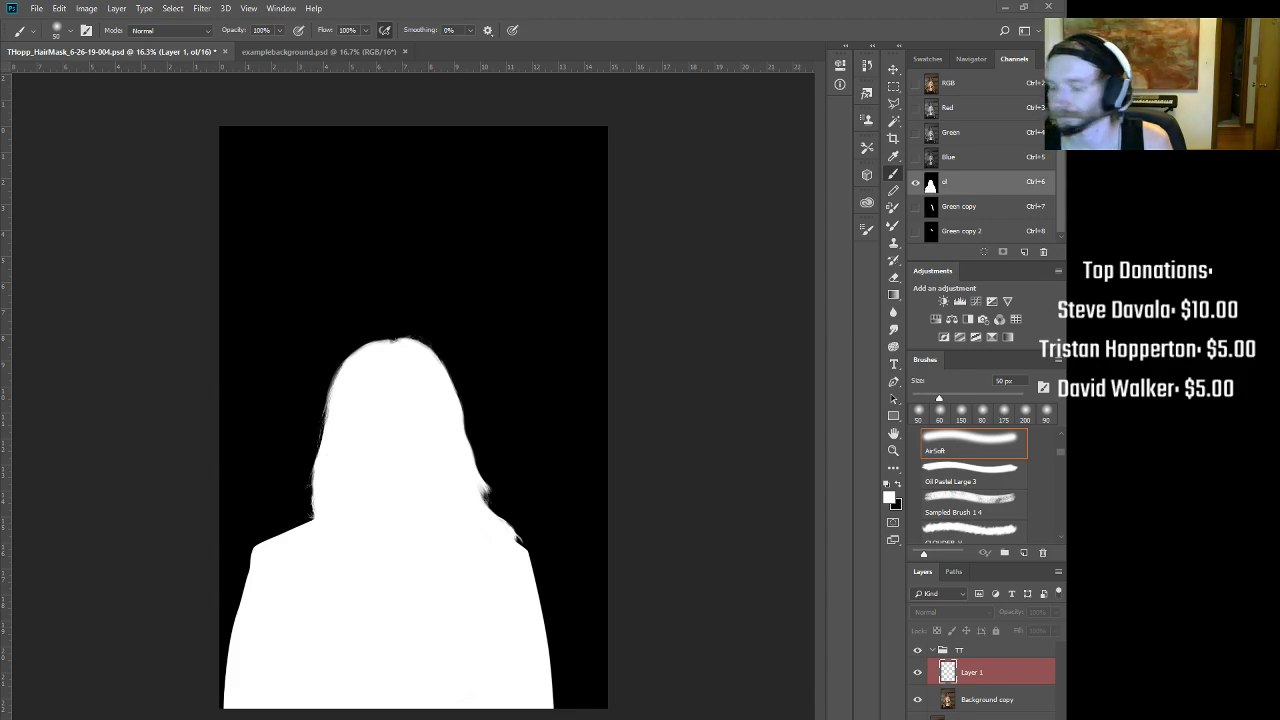
left_click_drag(454, 463, 586, 523)
key("ctrl+2")
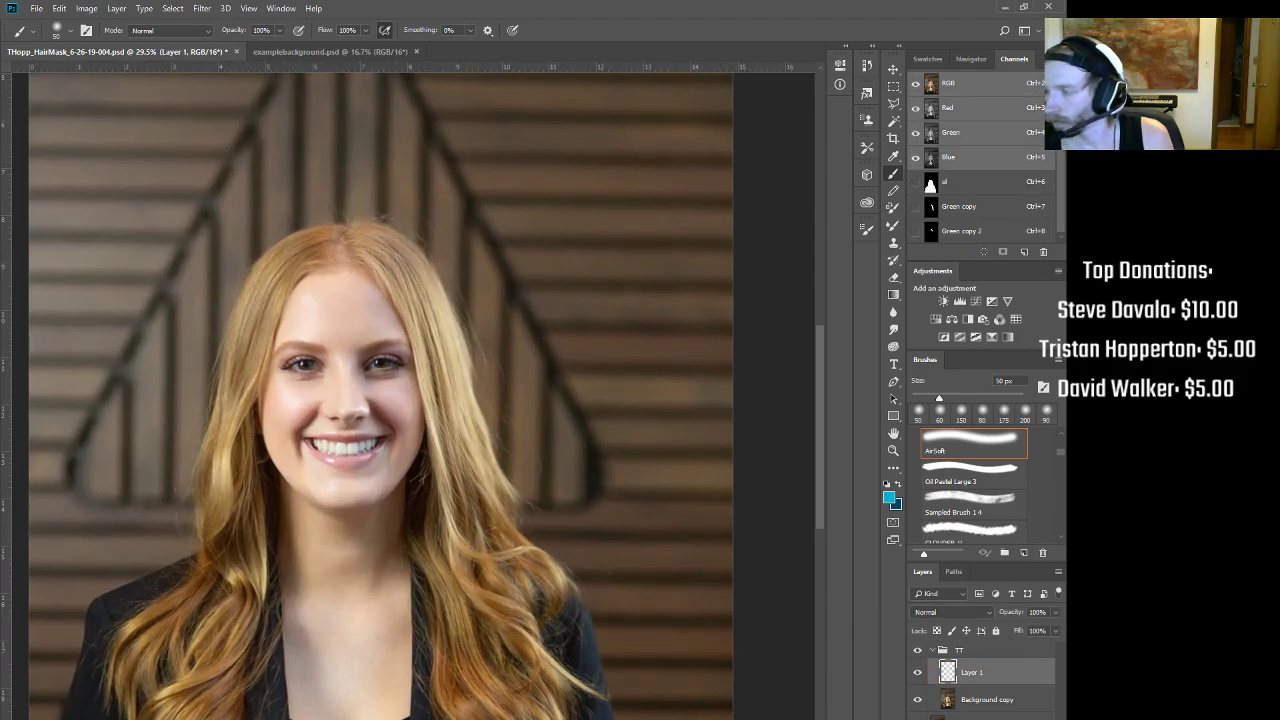
Step: Load the hair mask selection and drag the examplebackground.psd texture into the portrait as a new layer
left_click(931, 185, "ctrl")
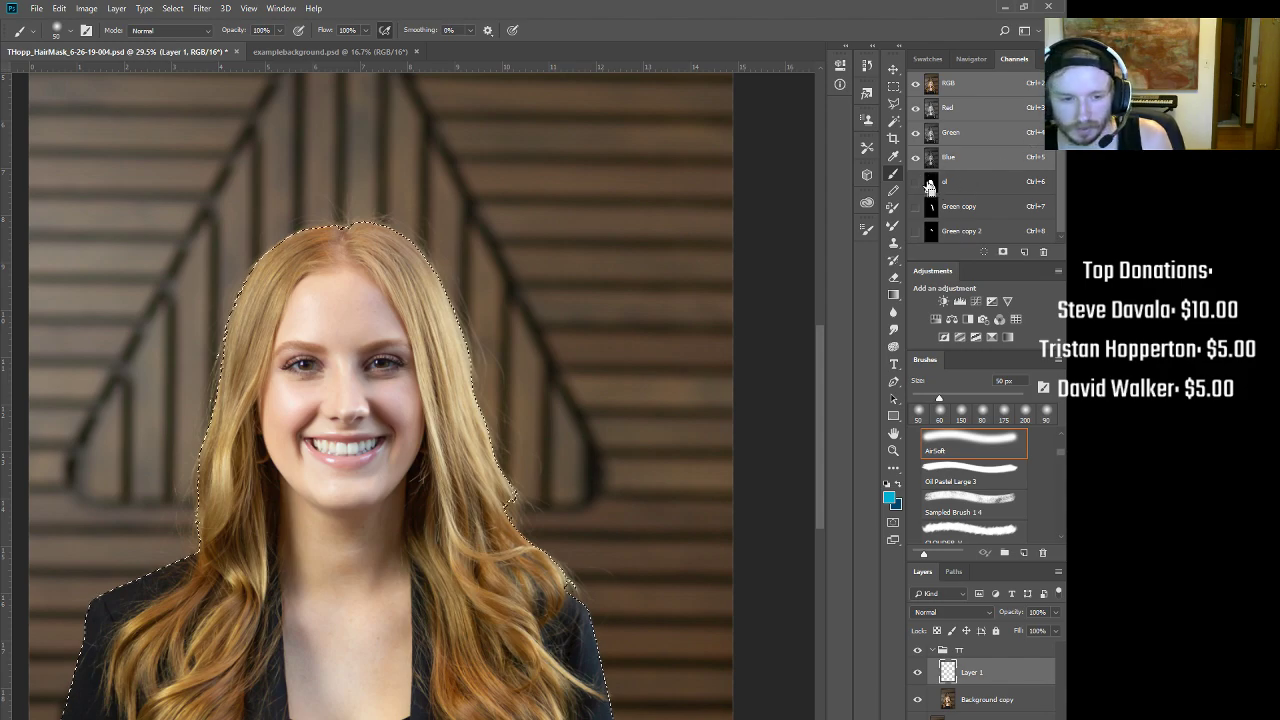
key("alt+comma")
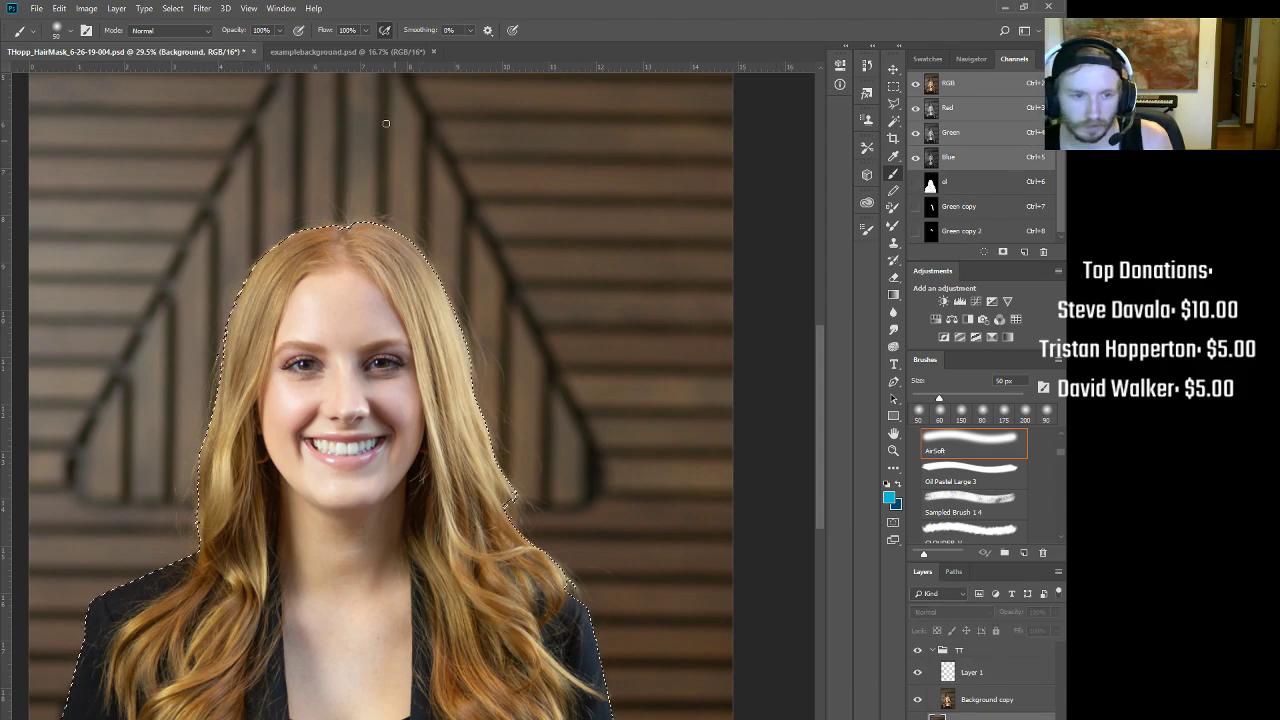
left_click(366, 51)
key("v")
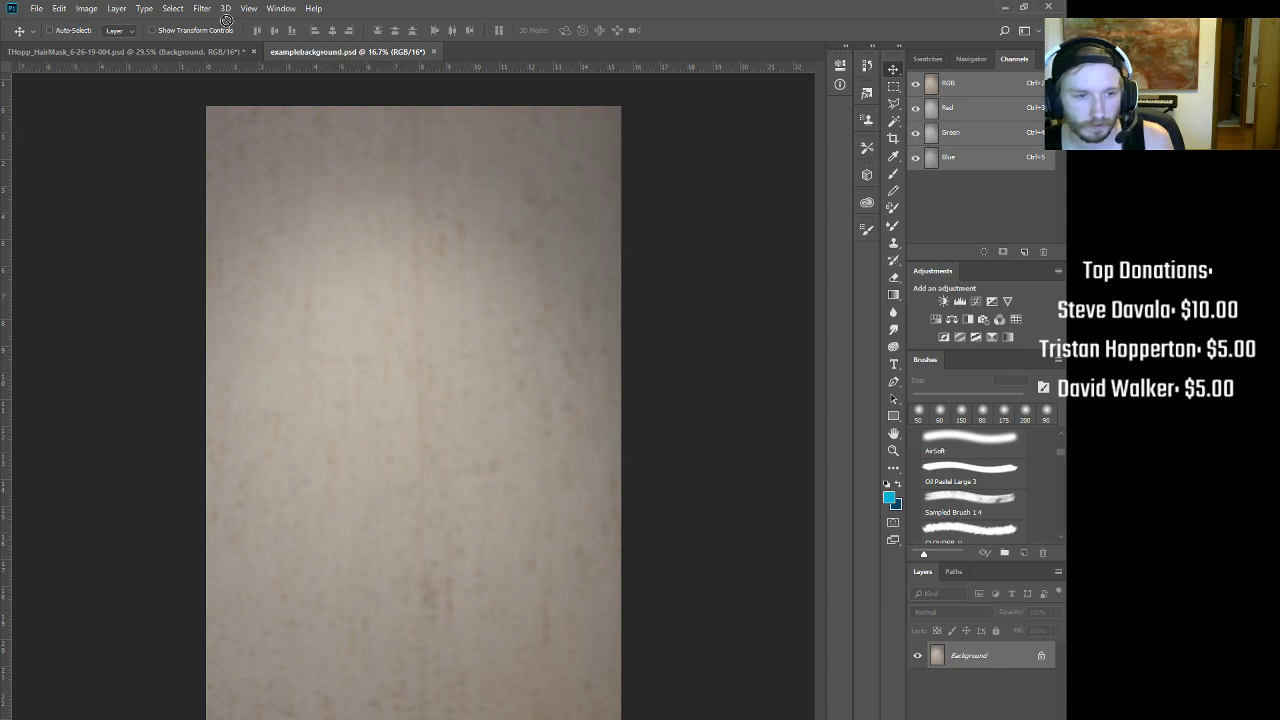
left_click_drag(211, 51, 323, 172)
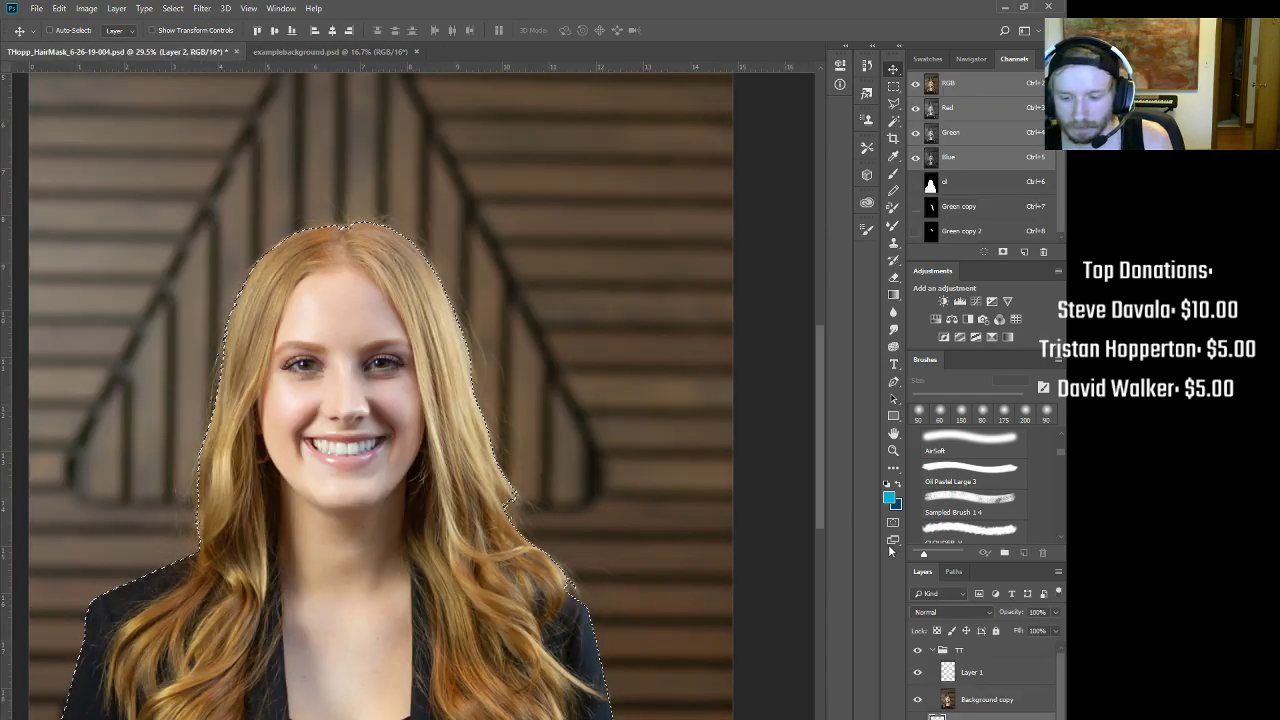
key("ctrl+0")
Step: Add a layer mask to the TT group from the ol channel selection
key("alt+comma")
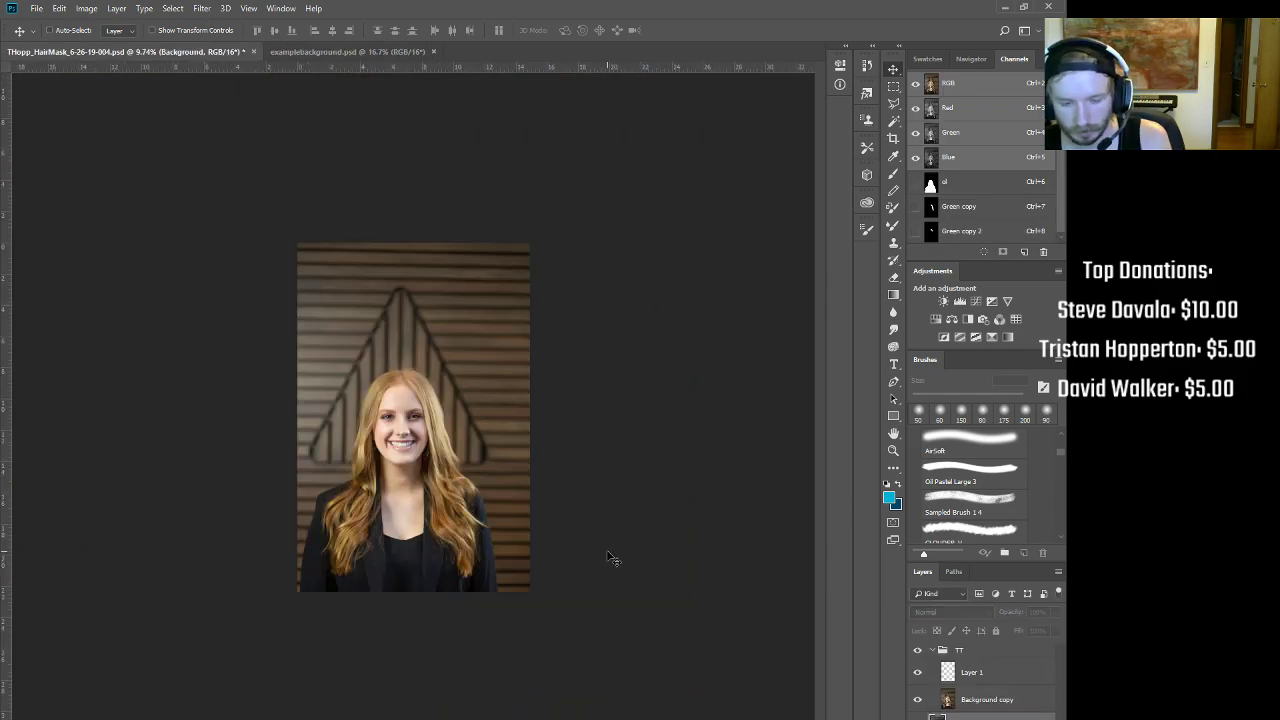
left_click(348, 51)
left_click_drag(402, 230, 438, 248)
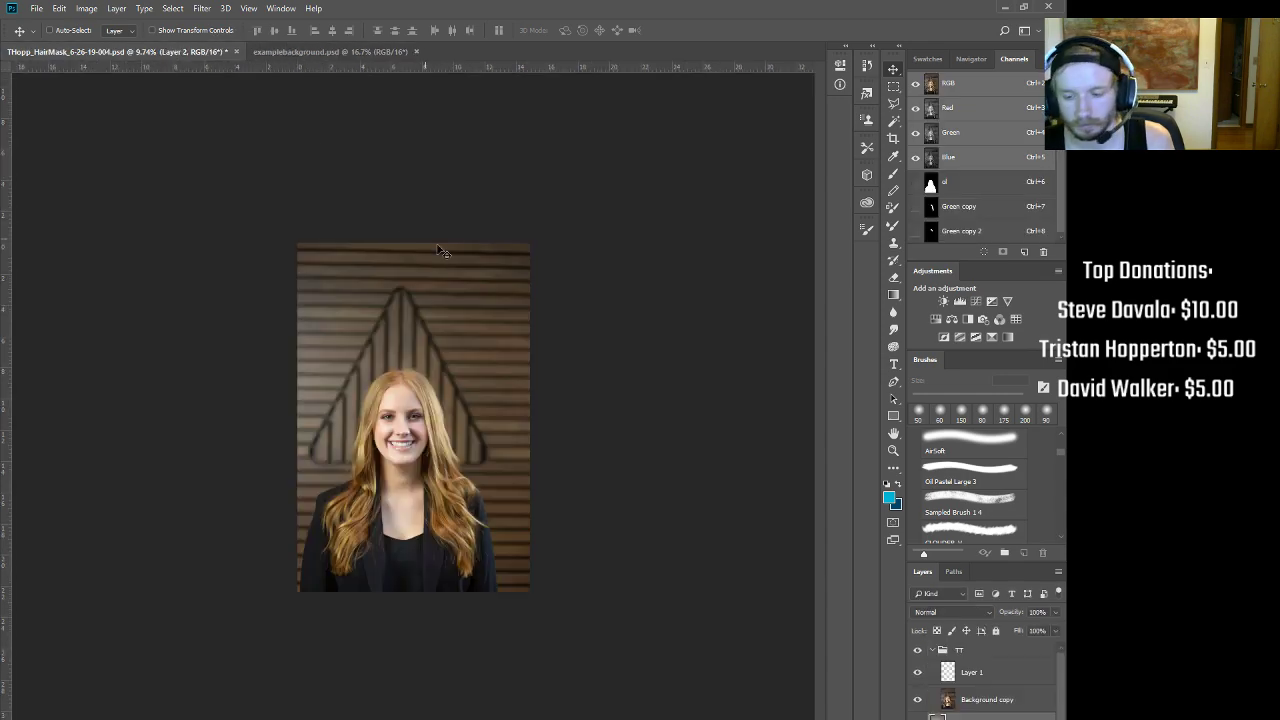
left_click(975, 703)
left_click(968, 652)
left_click(933, 186, "ctrl")
left_click(966, 718)
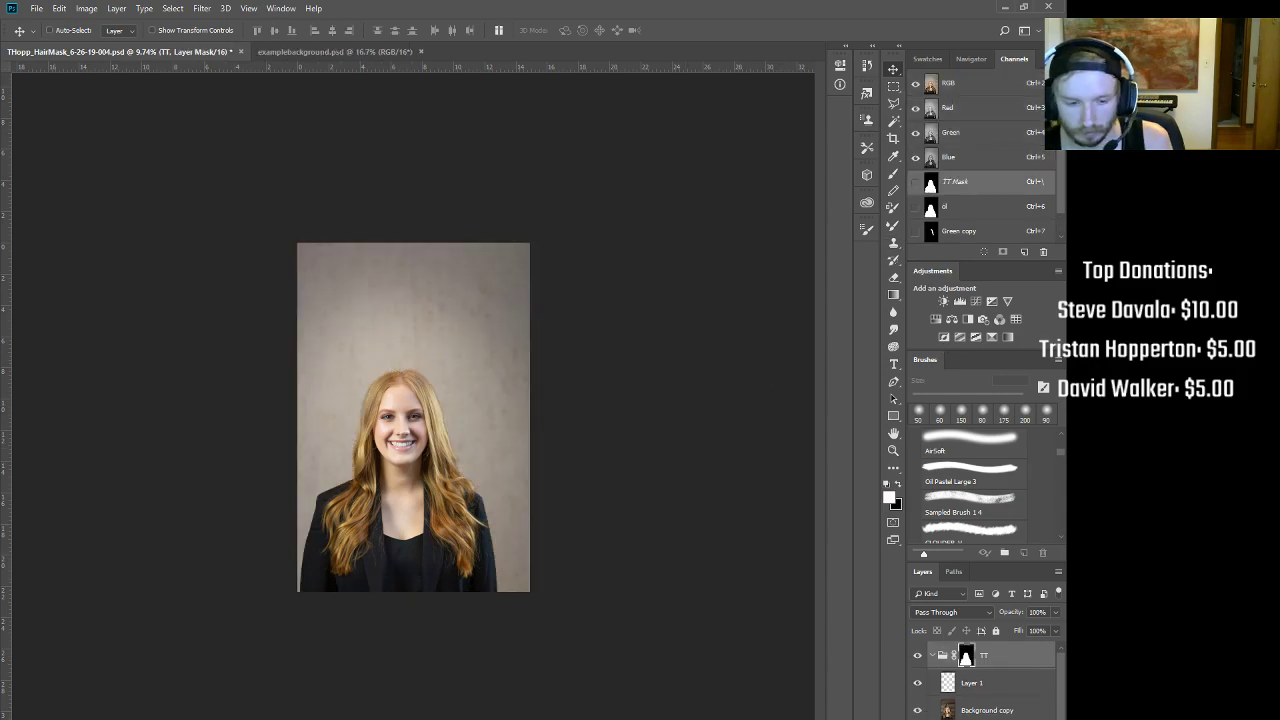
Step: Zoom in to inspect the masked lower hair, shoulder and right-side hair edges
left_click_drag(425, 377, 681, 334)
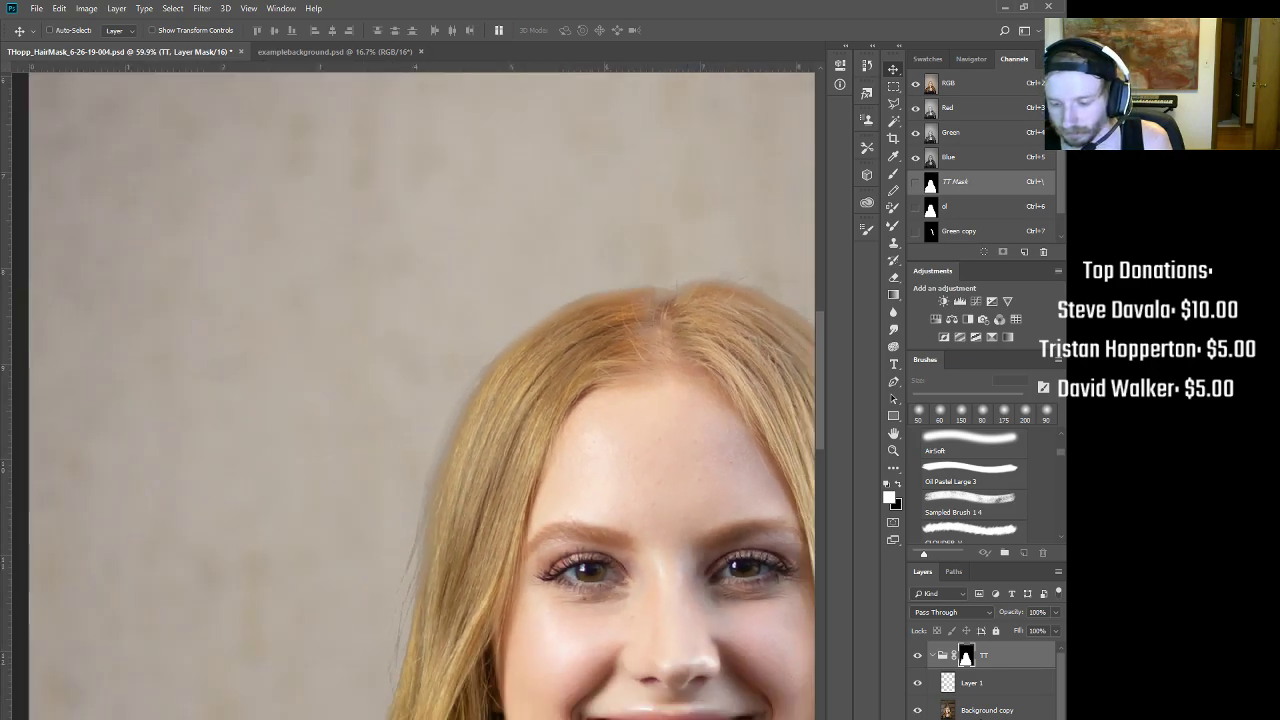
left_click_drag(500, 572, 554, 294)
mouse_move(504, 486)
left_mouse_down()
mouse_move(538, 364)
mouse_move(514, 462)
left_mouse_up()
mouse_move(469, 517)
left_mouse_down()
mouse_move(594, 371)
mouse_move(534, 383)
left_mouse_up()
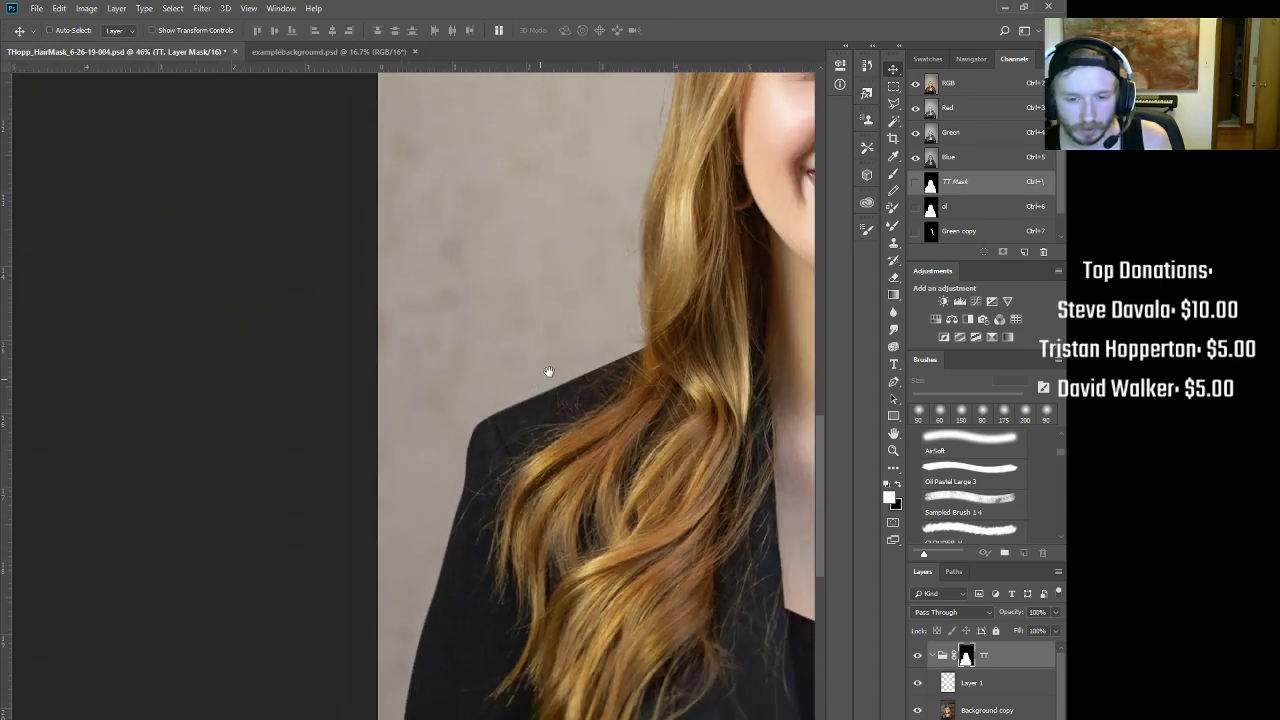
left_click_drag(620, 328, 471, 506)
mouse_move(685, 245)
left_mouse_down()
mouse_move(566, 412)
mouse_move(463, 284)
left_mouse_up()
left_click_drag(615, 481, 372, 248)
left_click_drag(578, 388, 631, 337)
left_click_drag(647, 409, 664, 530)
left_click_drag(575, 415, 624, 572)
Step: Toggle the TT group mask off and on to compare edges, then zoom to the top of the hair
left_click(965, 657, "shift")
left_click(965, 657, "shift")
left_click(965, 657, "shift")
left_click(965, 657, "shift")
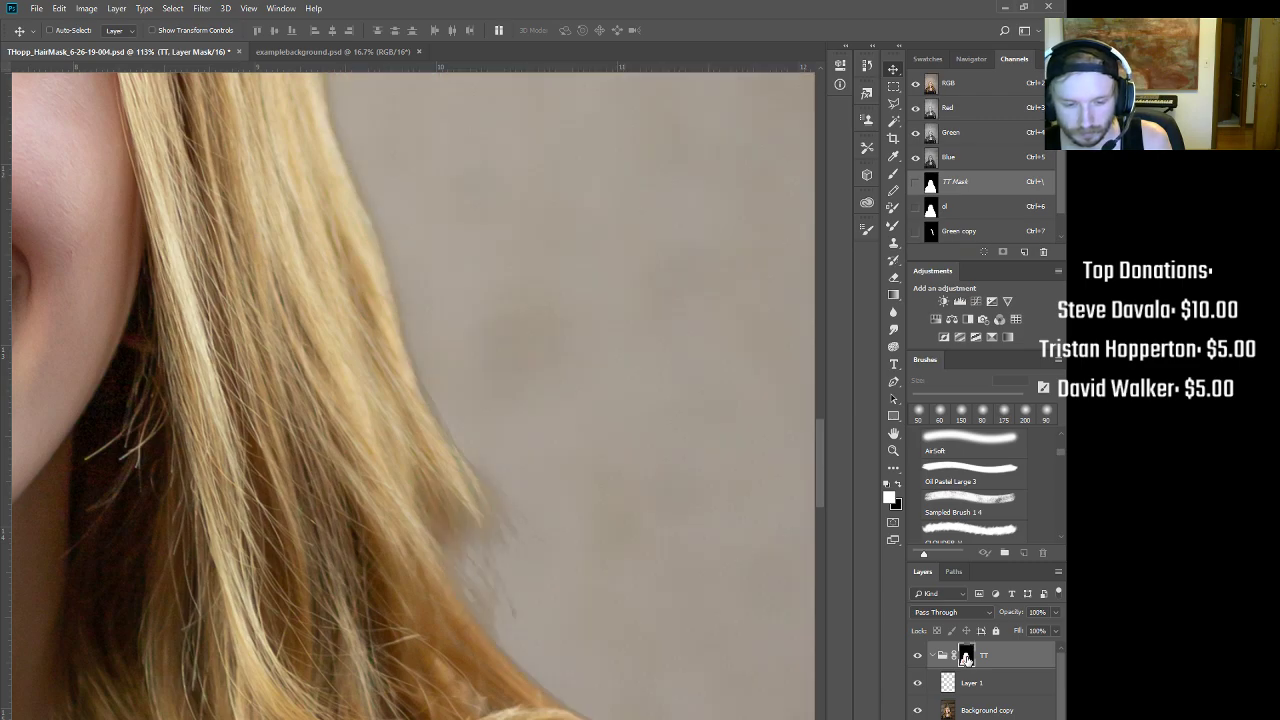
left_click_drag(579, 517, 517, 491)
left_click_drag(530, 336, 634, 551)
left_click_drag(565, 391, 677, 434)
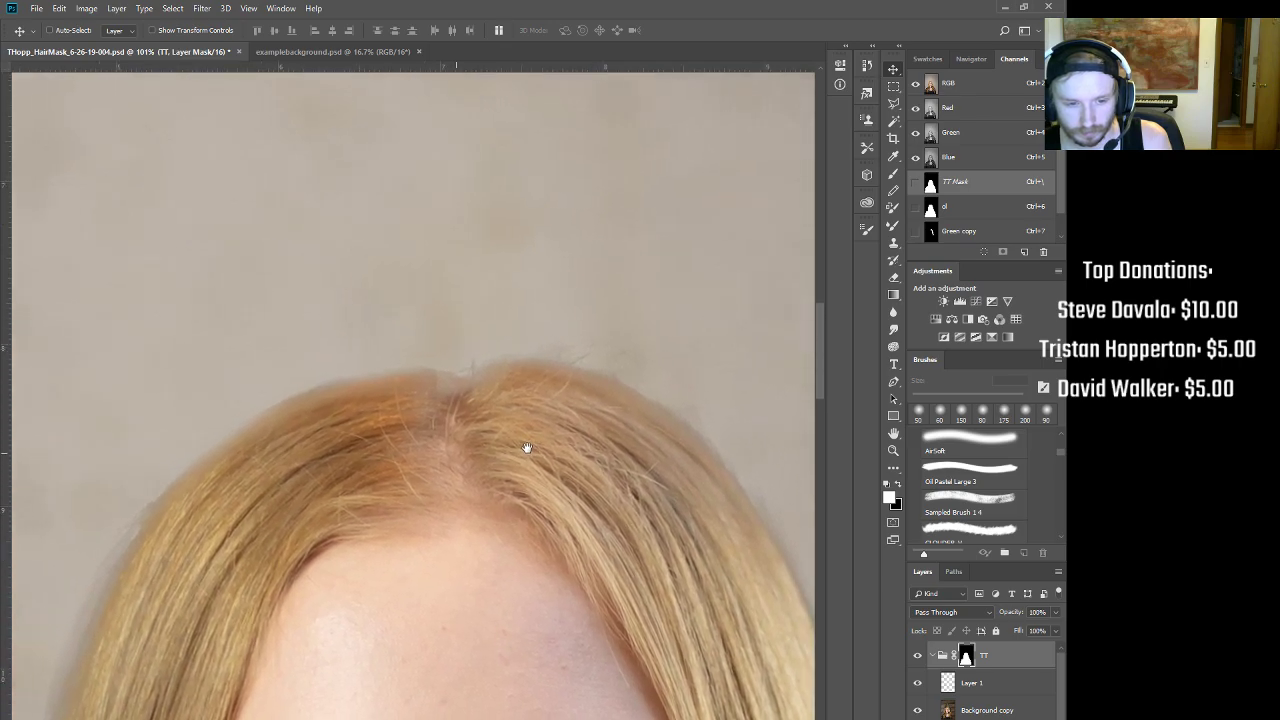
Step: Paint the TT mask along the hair parting with a resized brush, alternating black and white
key("b")
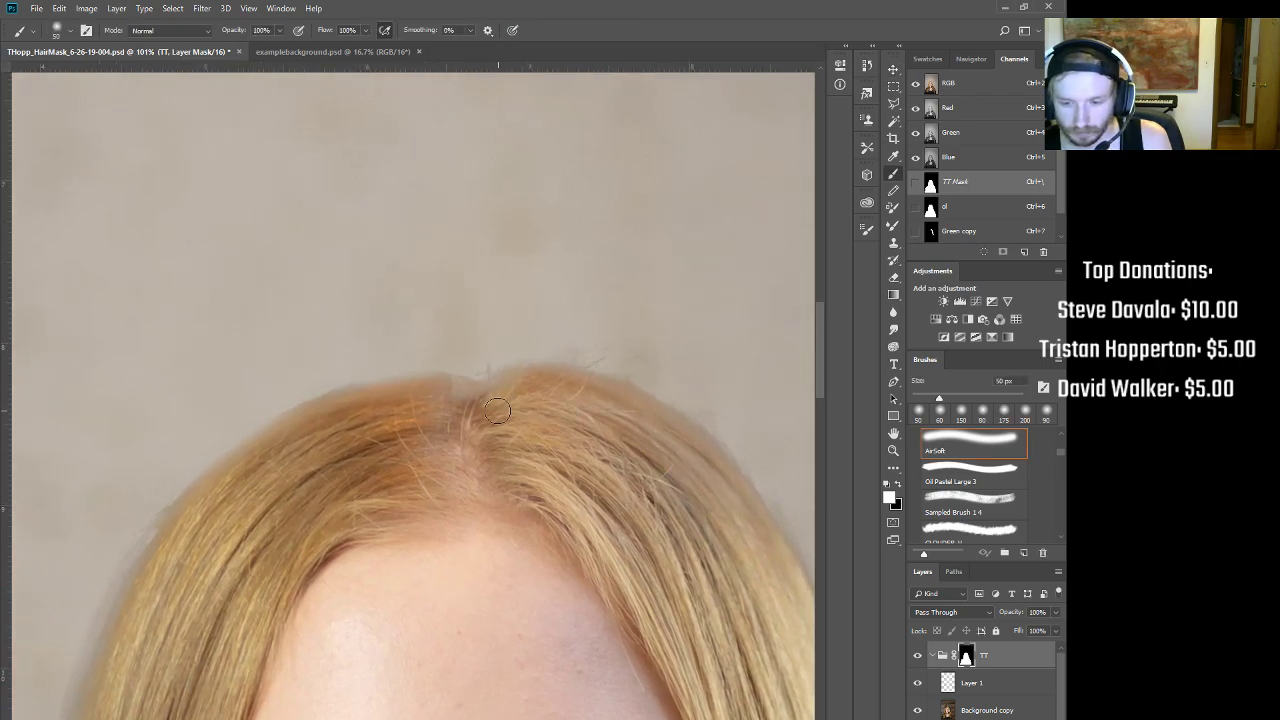
key("bracketleft")
key("bracketleft")
key("bracketleft")
key("bracketright")
key("bracketright")
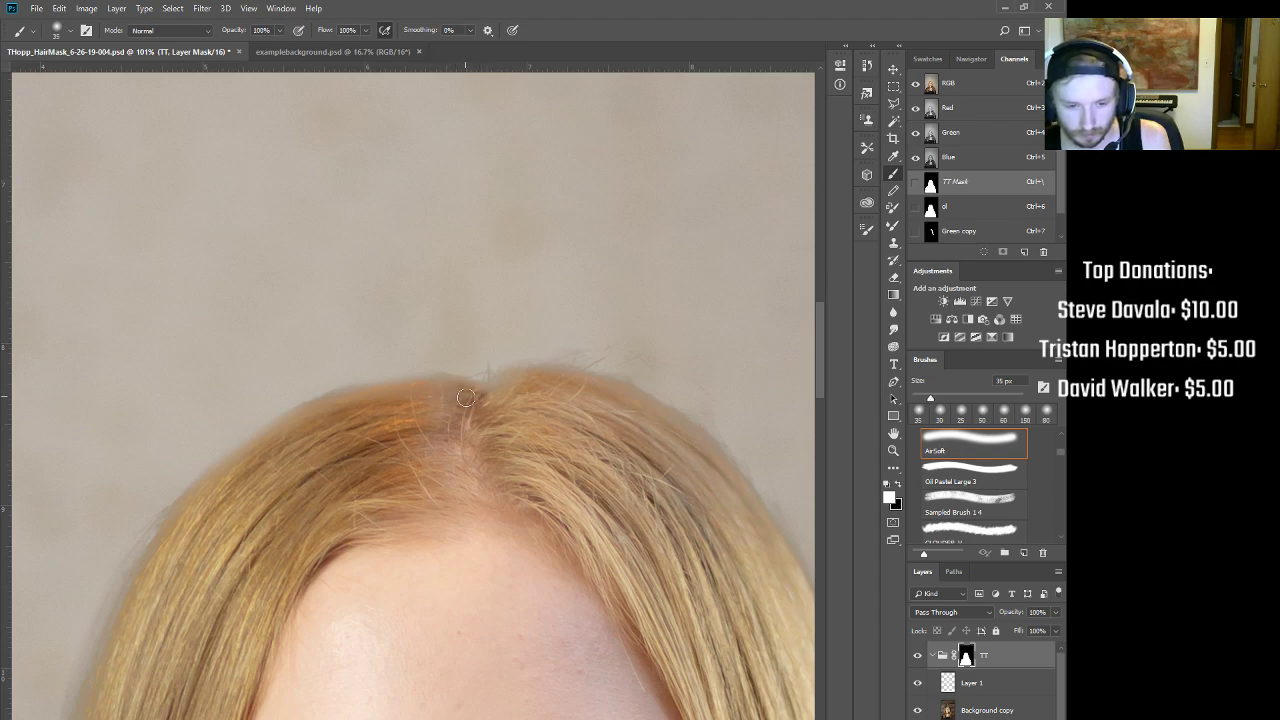
left_click_drag(443, 391, 413, 393)
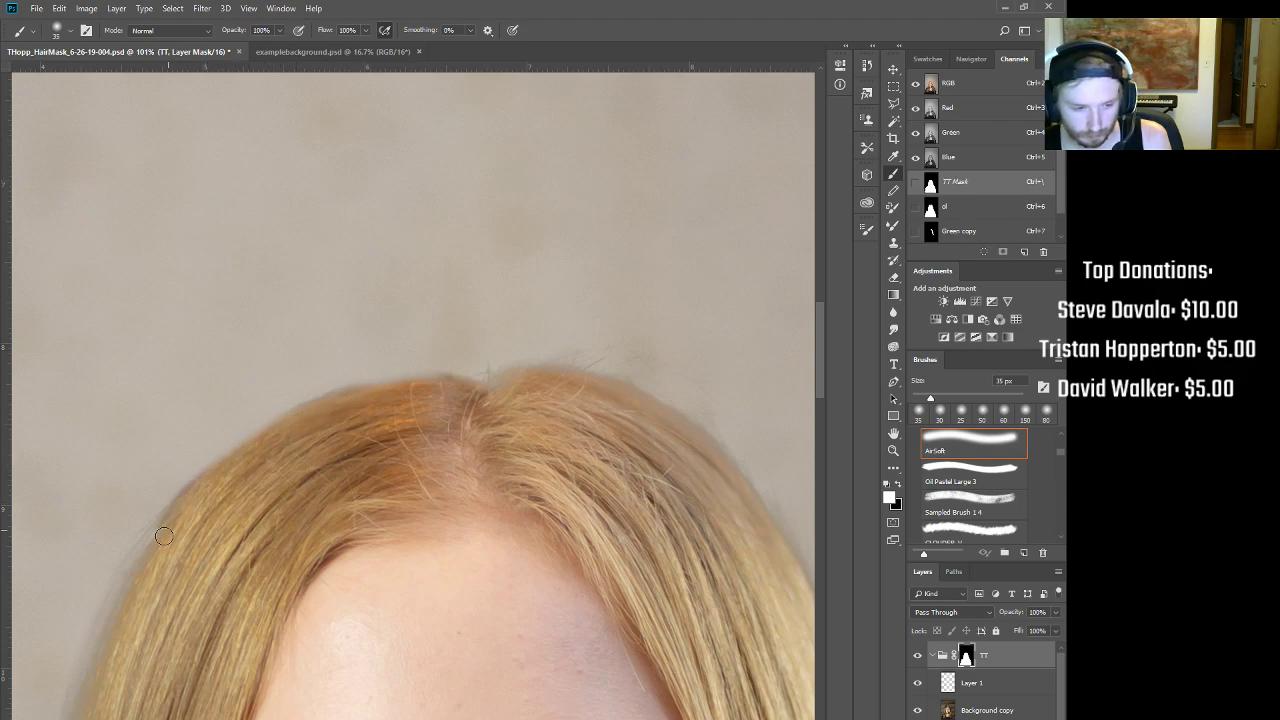
key("x")
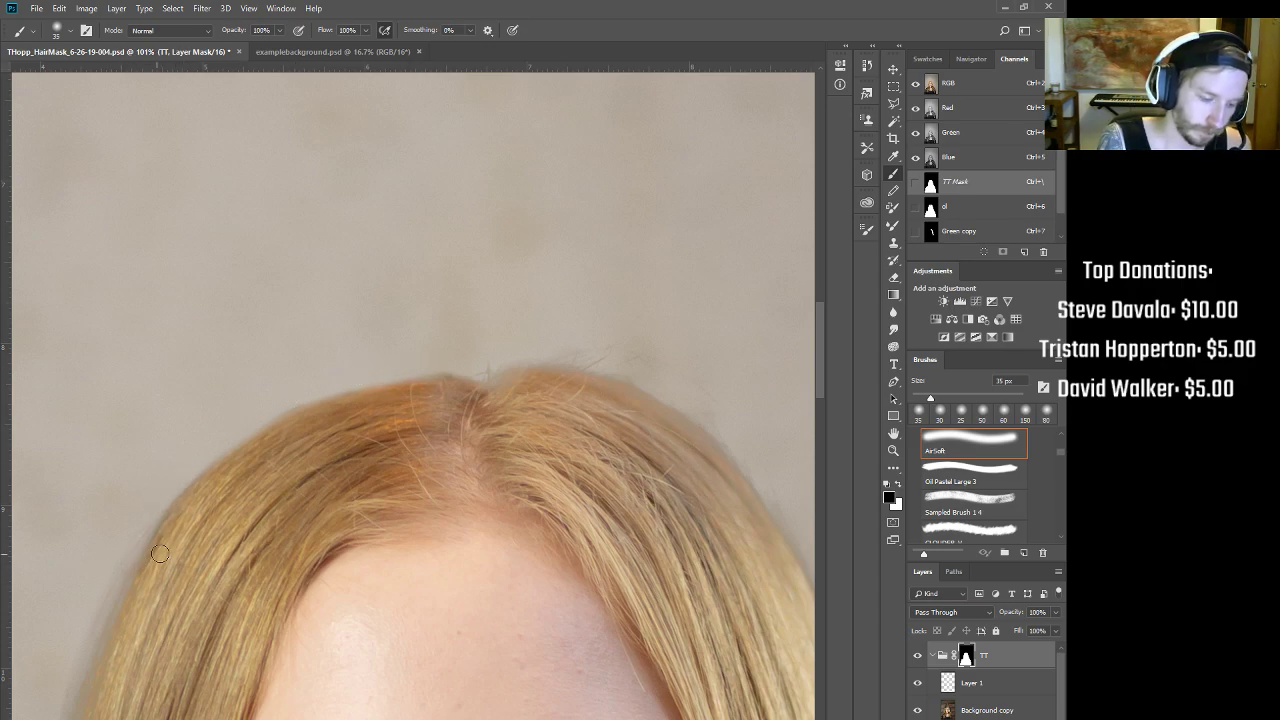
key("x")
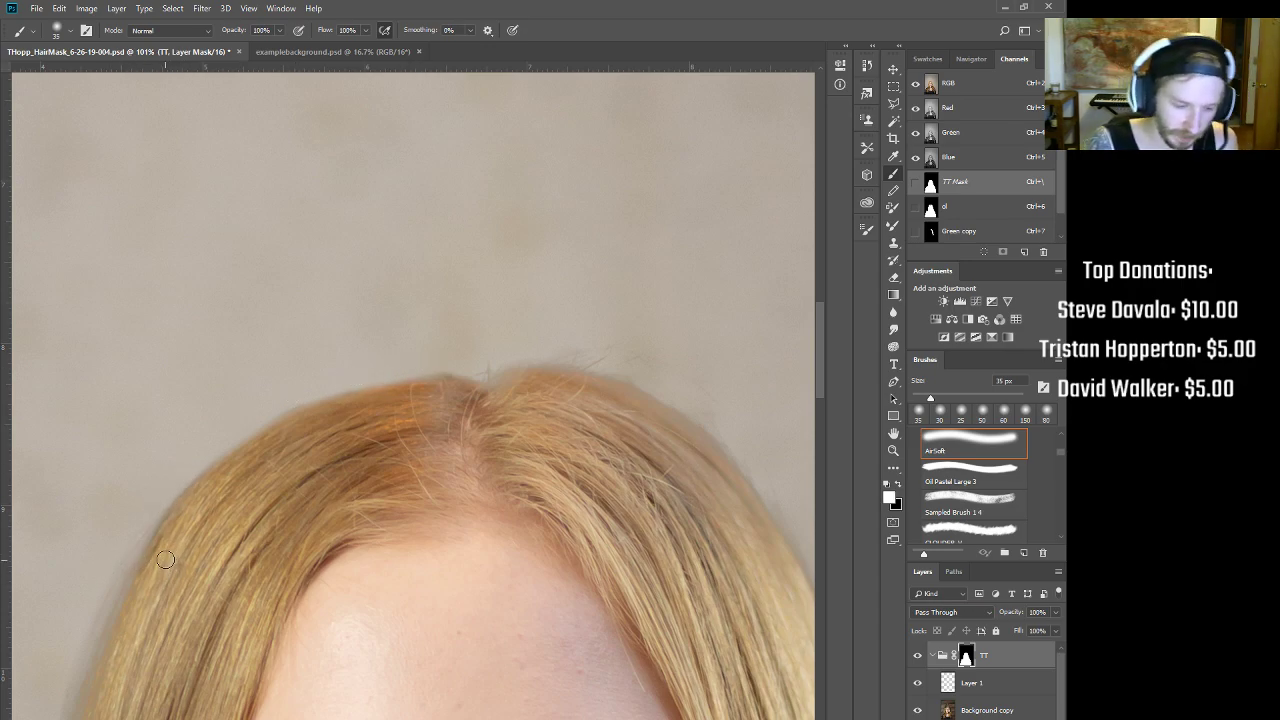
key("x")
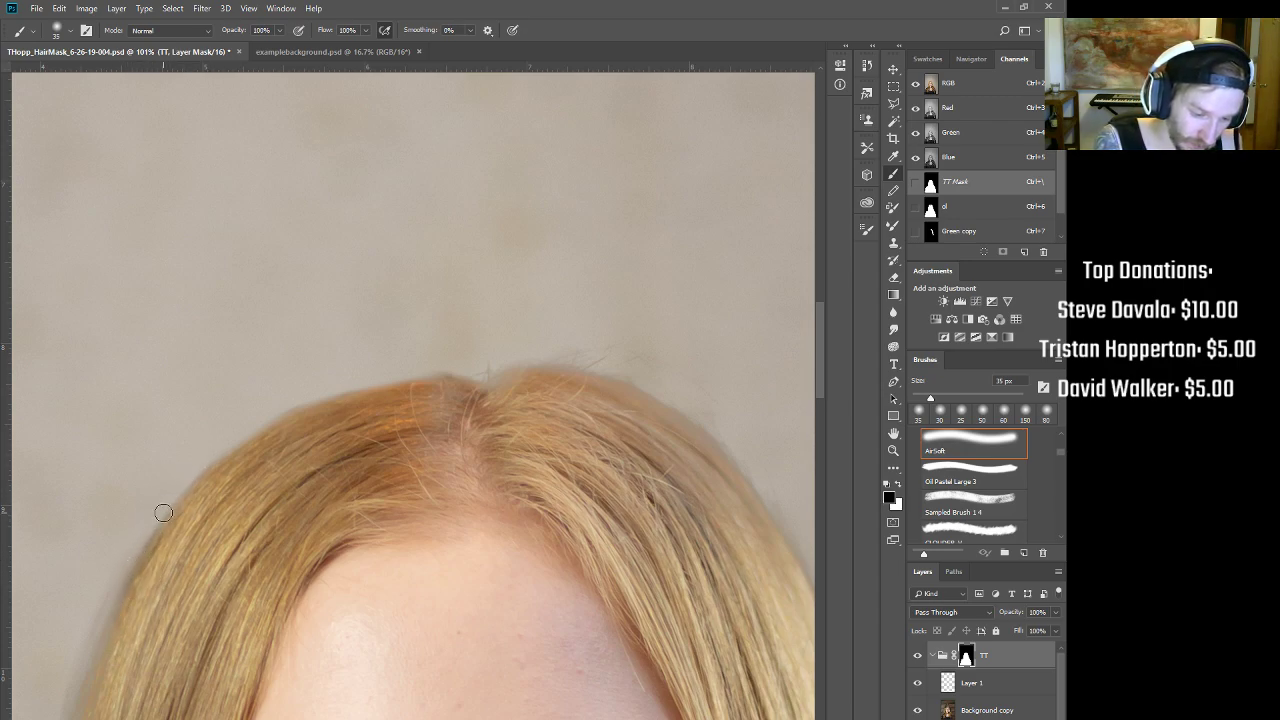
key("x")
key("x")
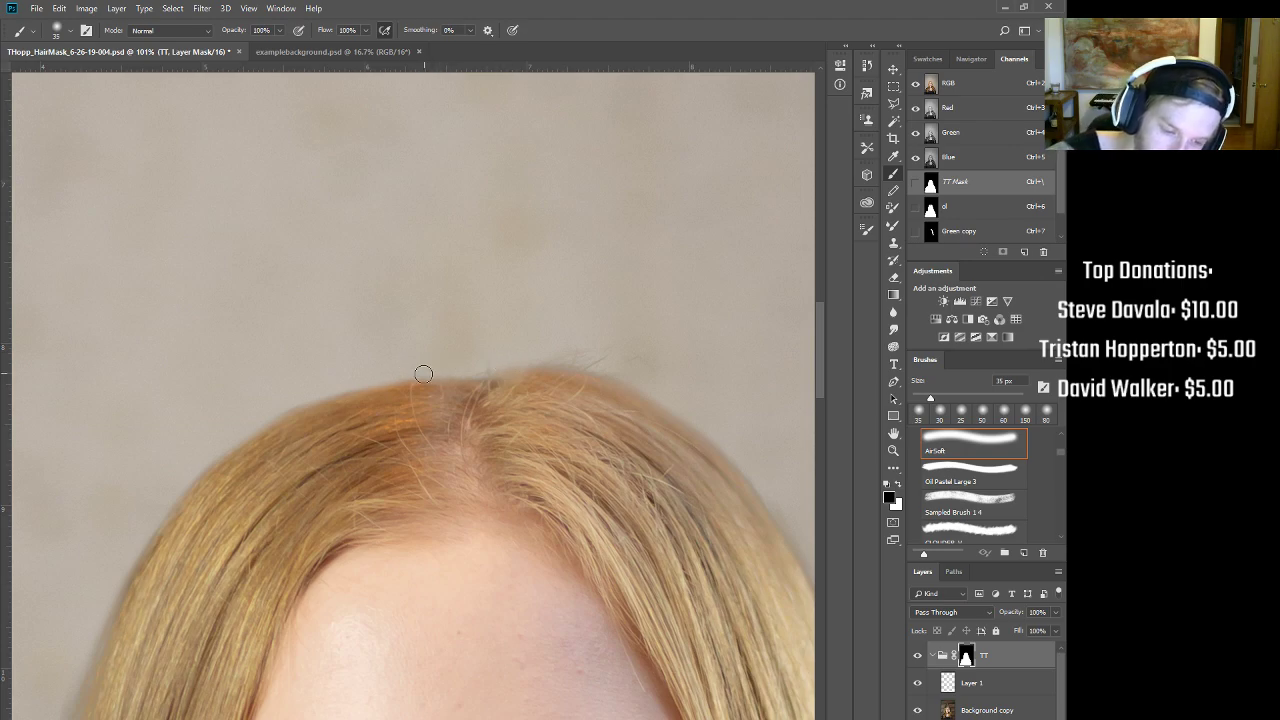
left_click_drag(493, 517, 312, 474)
left_click_drag(443, 661, 447, 524)
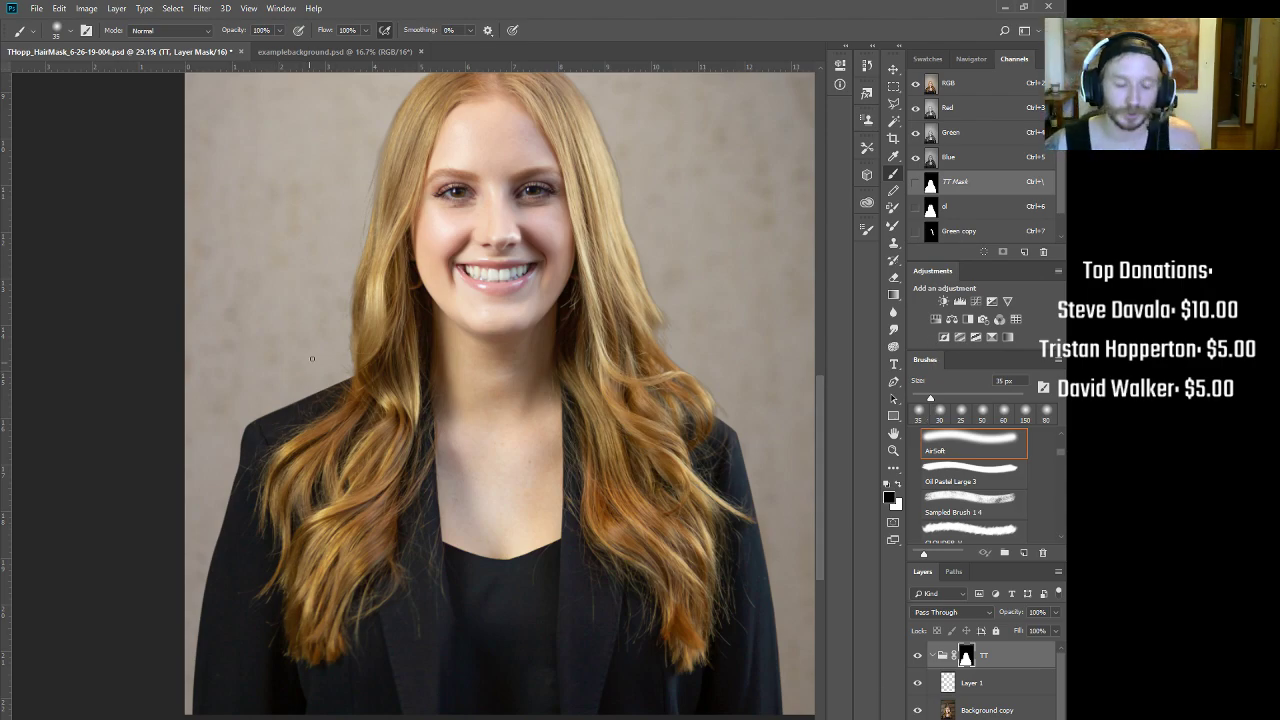
Step: Zoom in on the hairline and disable the TT group mask
left_click_drag(361, 264, 406, 428)
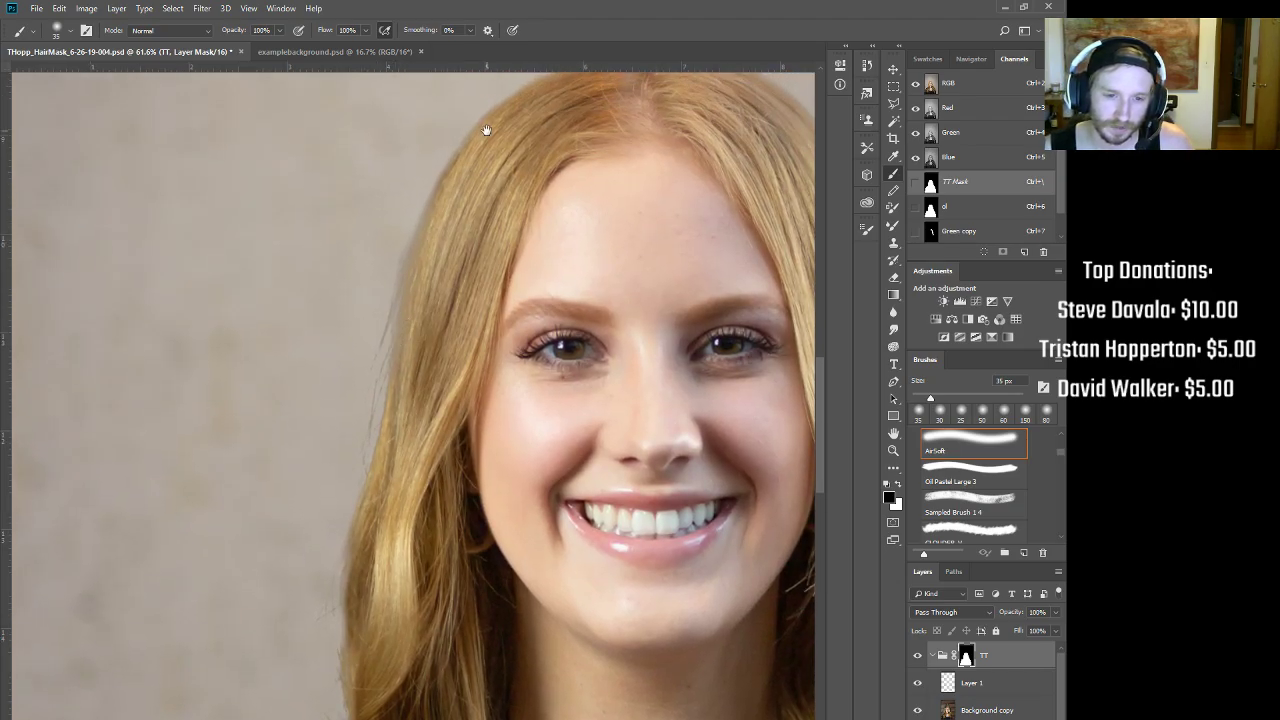
left_click_drag(487, 130, 464, 215)
left_click_drag(409, 324, 443, 328)
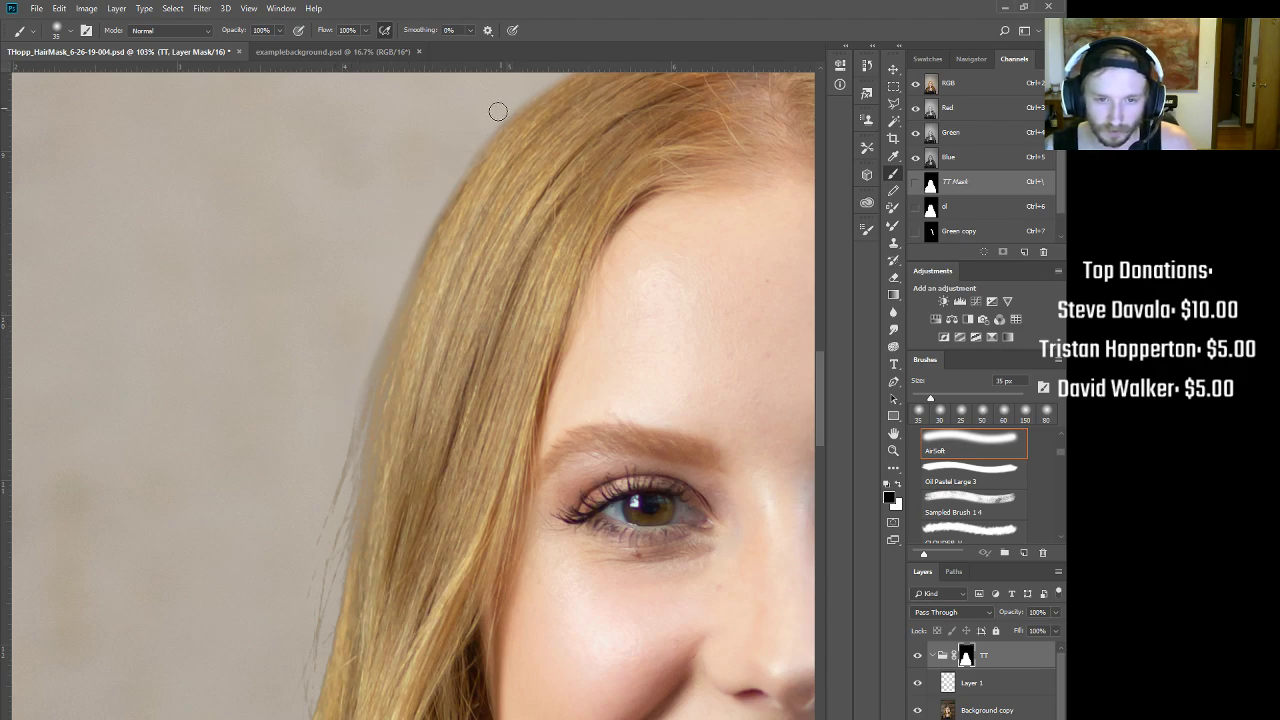
scroll(391, 249, "up", 5)
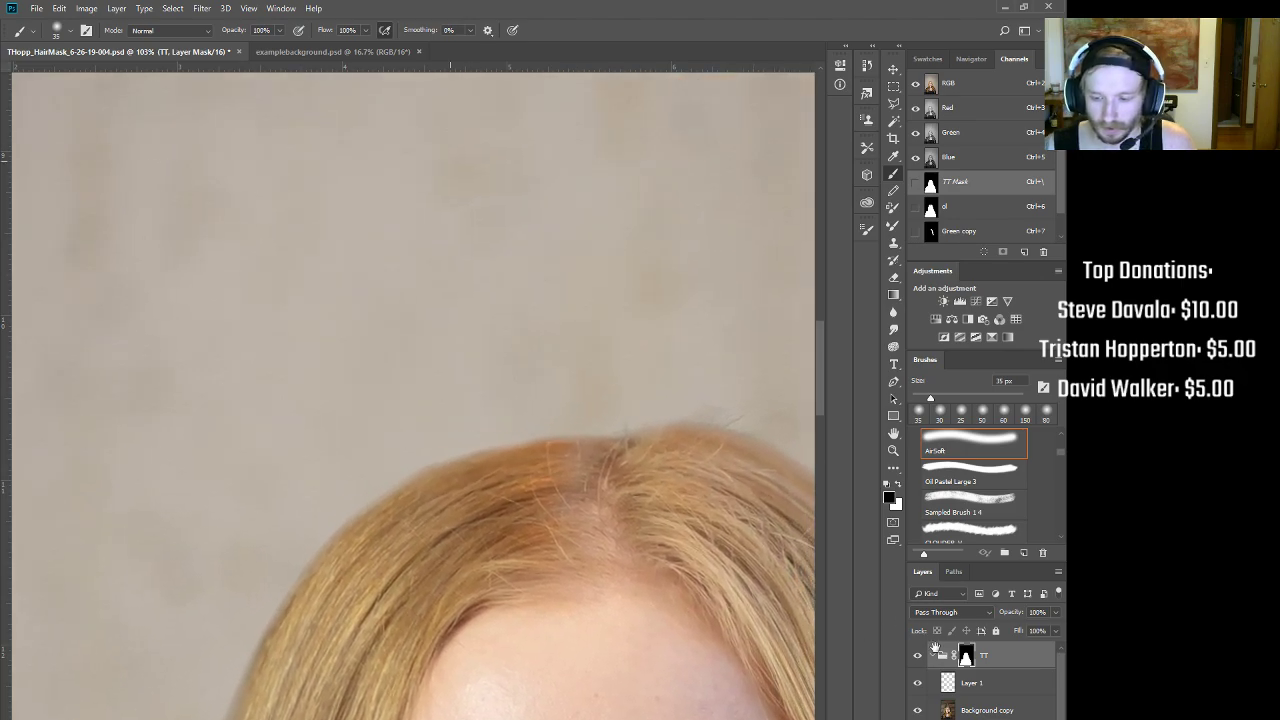
left_click(966, 655, "shift")
Step: Inspect the hair edges against the wooden-slat background, from the top of the head to the left side
key("ctrl+0")
left_click_drag(463, 375, 560, 350)
left_click_drag(398, 315, 424, 628)
left_click_drag(224, 445, 700, 445)
mouse_move(375, 540)
left_mouse_down()
mouse_move(457, 514)
mouse_move(533, 433)
mouse_move(555, 371)
left_mouse_up()
left_click_drag(426, 561, 574, 311)
left_click_drag(466, 586, 557, 358)
left_click_drag(490, 523, 467, 382)
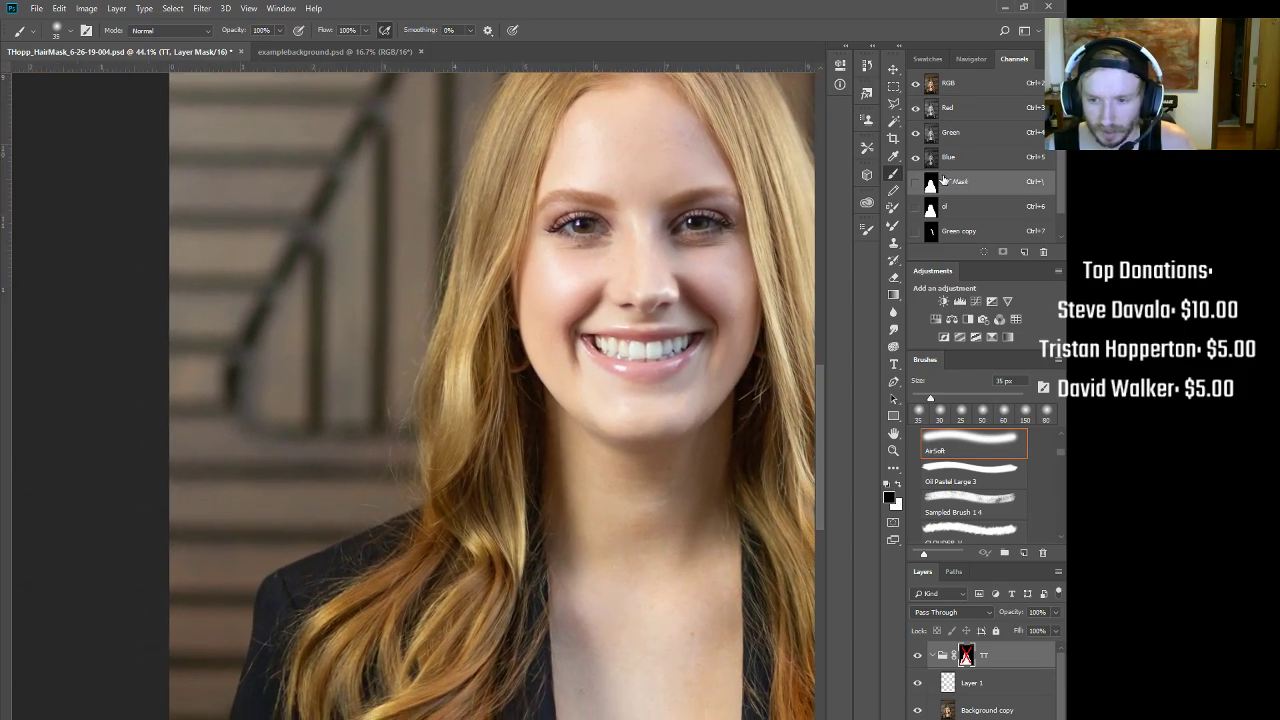
left_click_drag(486, 529, 420, 667)
left_click_drag(425, 517, 287, 564)
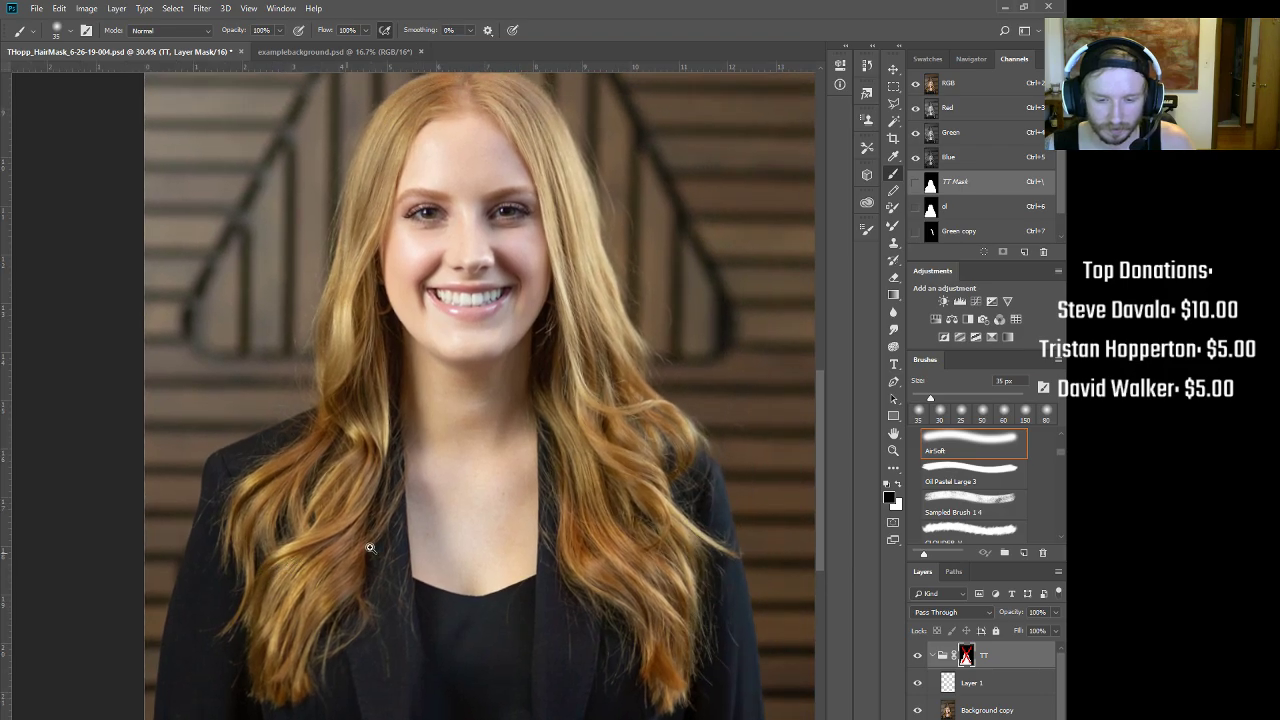
key("ctrl+0")
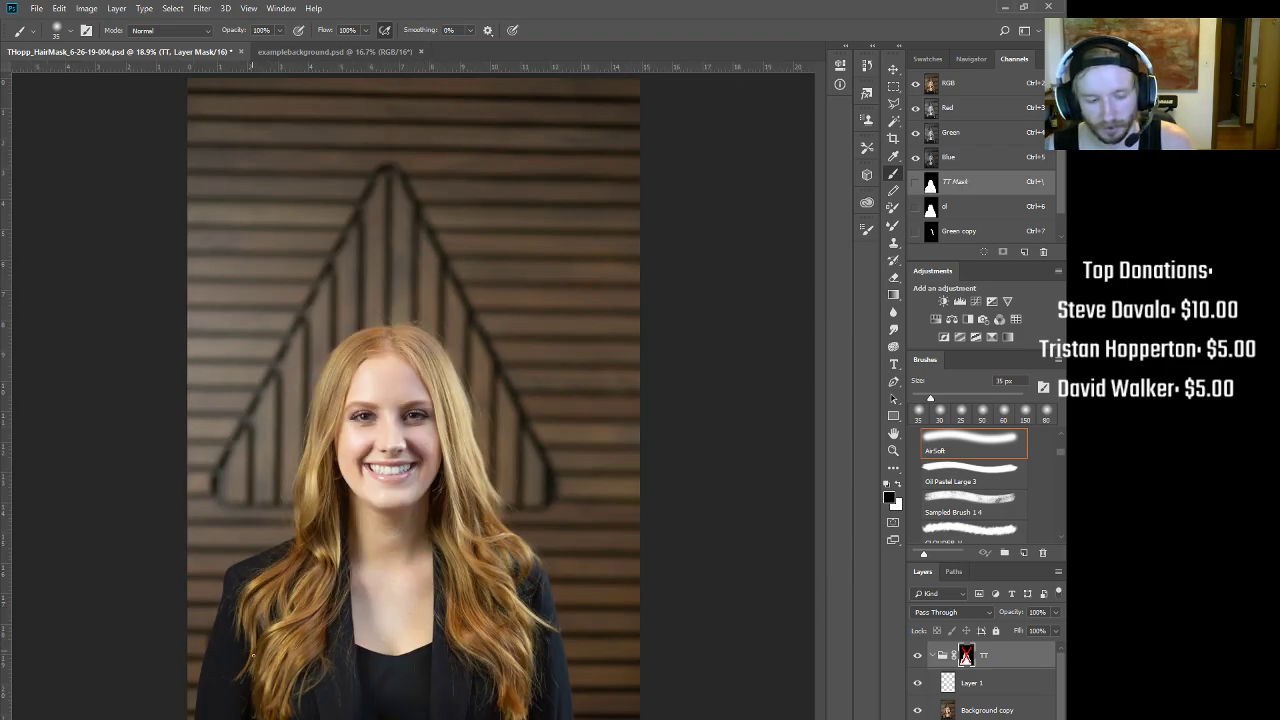
Step: Check the left hair and shoulder edge, then view the Blue channel alone
left_click_drag(257, 693, 317, 671)
left_click_drag(318, 580, 524, 633)
left_click_drag(584, 537, 550, 540)
left_click(963, 160)
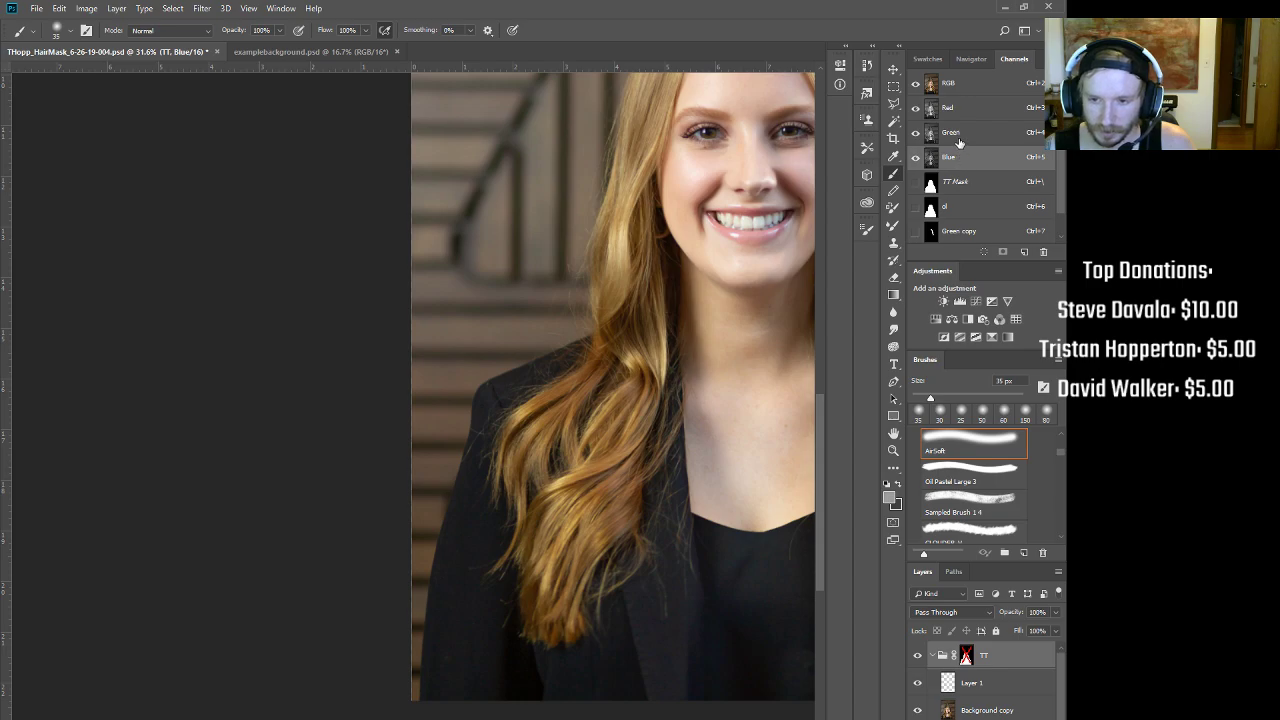
Step: Return to the composite, re-enable the TT group mask and zoom in on the hair
left_click(948, 84)
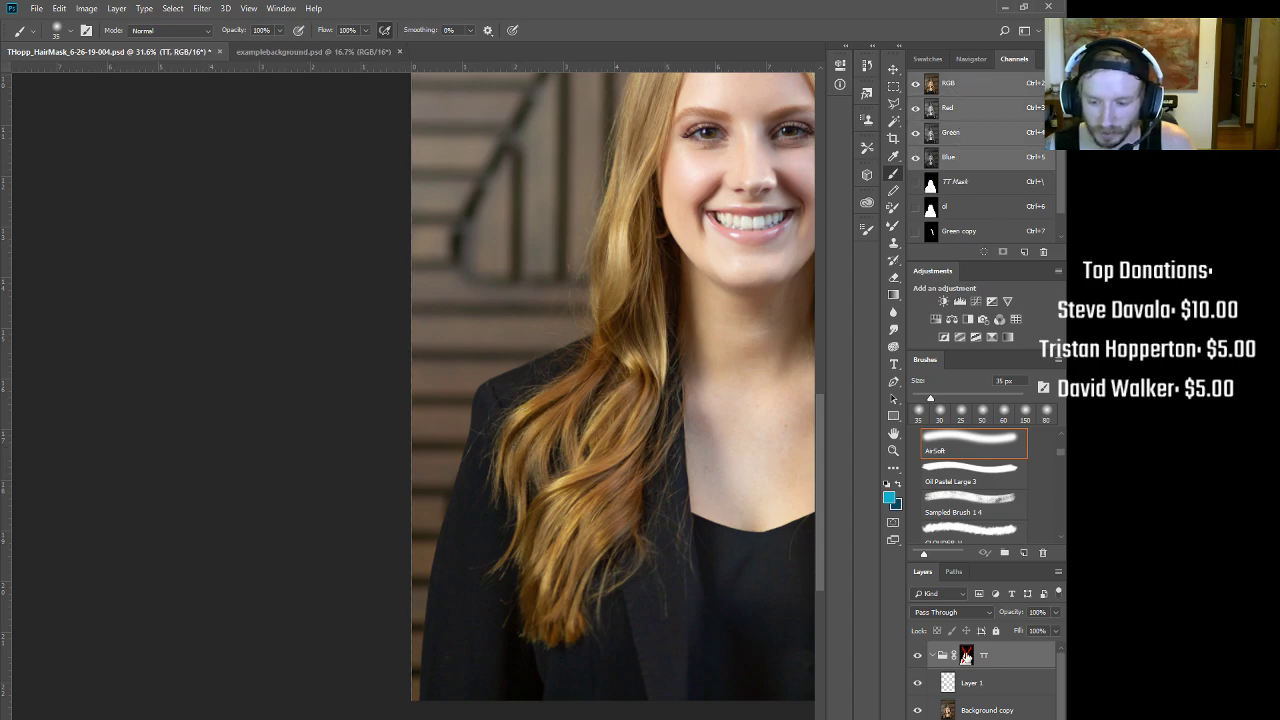
left_click(966, 656)
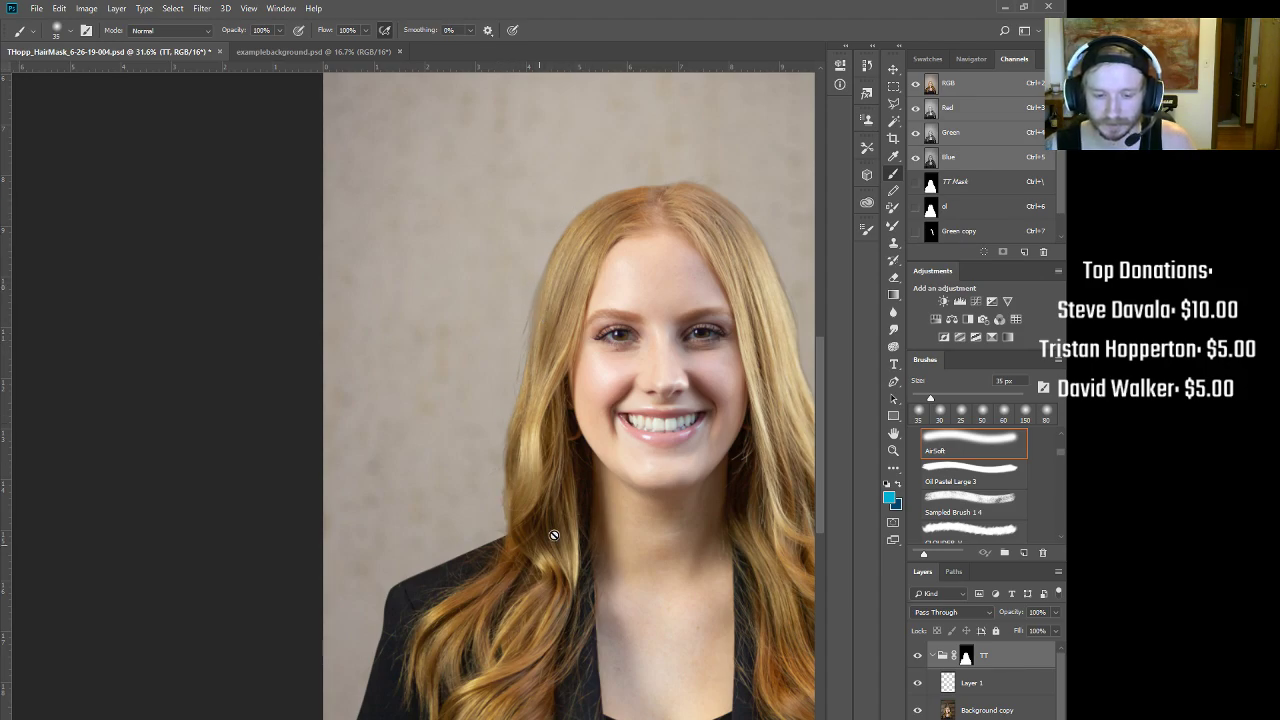
scroll(536, 548, "right", 5)
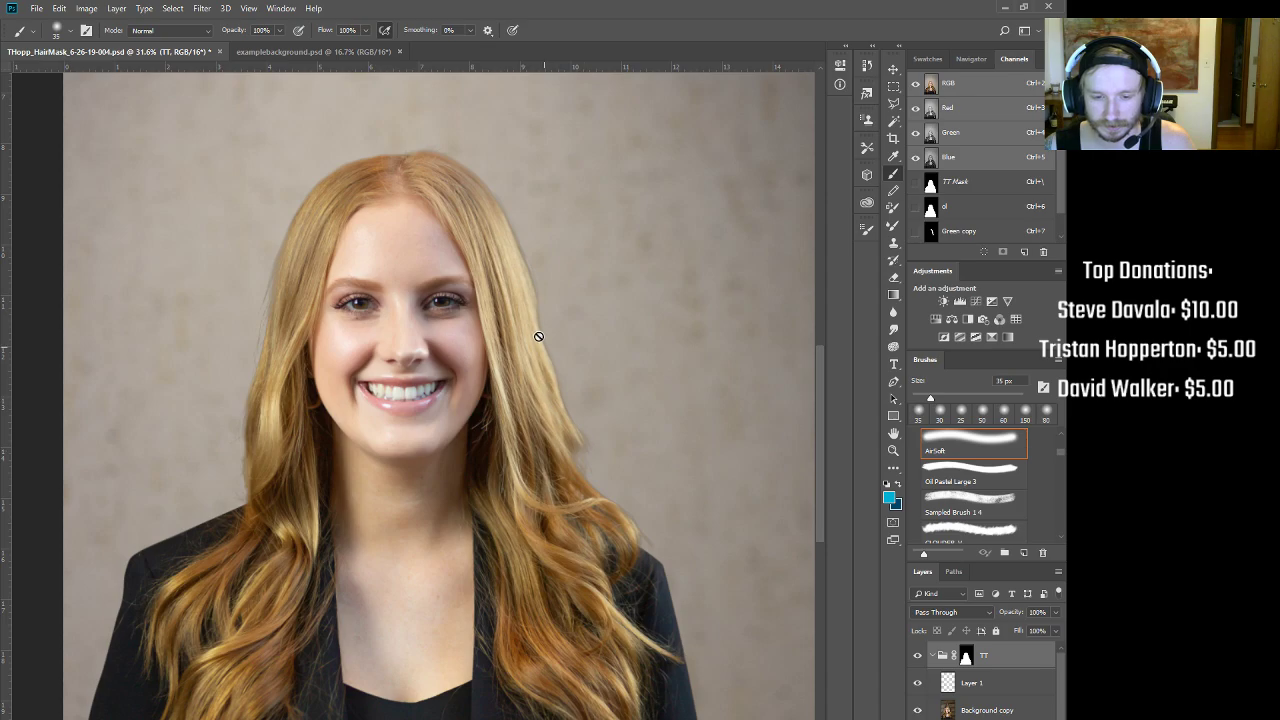
left_click_drag(273, 604, 275, 608)
left_click_drag(290, 611, 489, 418)
left_click_drag(461, 543, 498, 497)
mouse_move(514, 150)
left_mouse_down()
mouse_move(551, 424)
mouse_move(517, 323)
mouse_move(423, 366)
left_mouse_up()
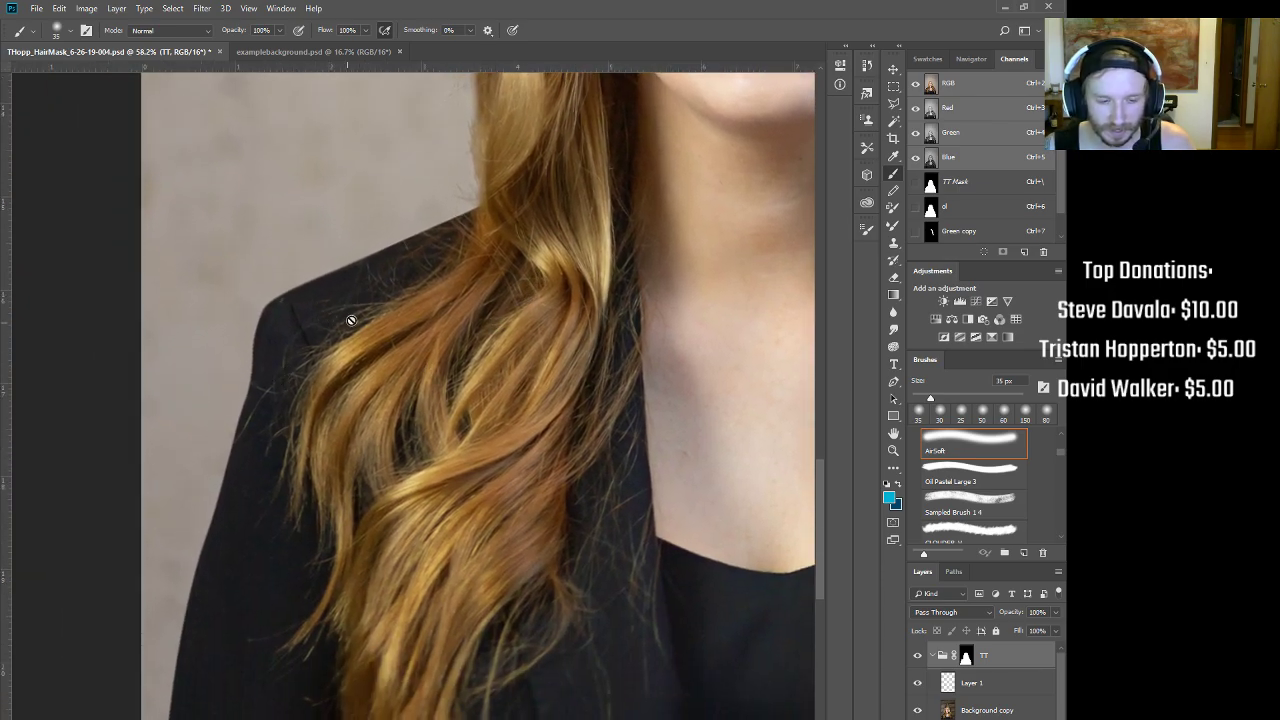
Step: Compare the ol, Blue, Red and Green channels around the shoulder hair
left_click(956, 206)
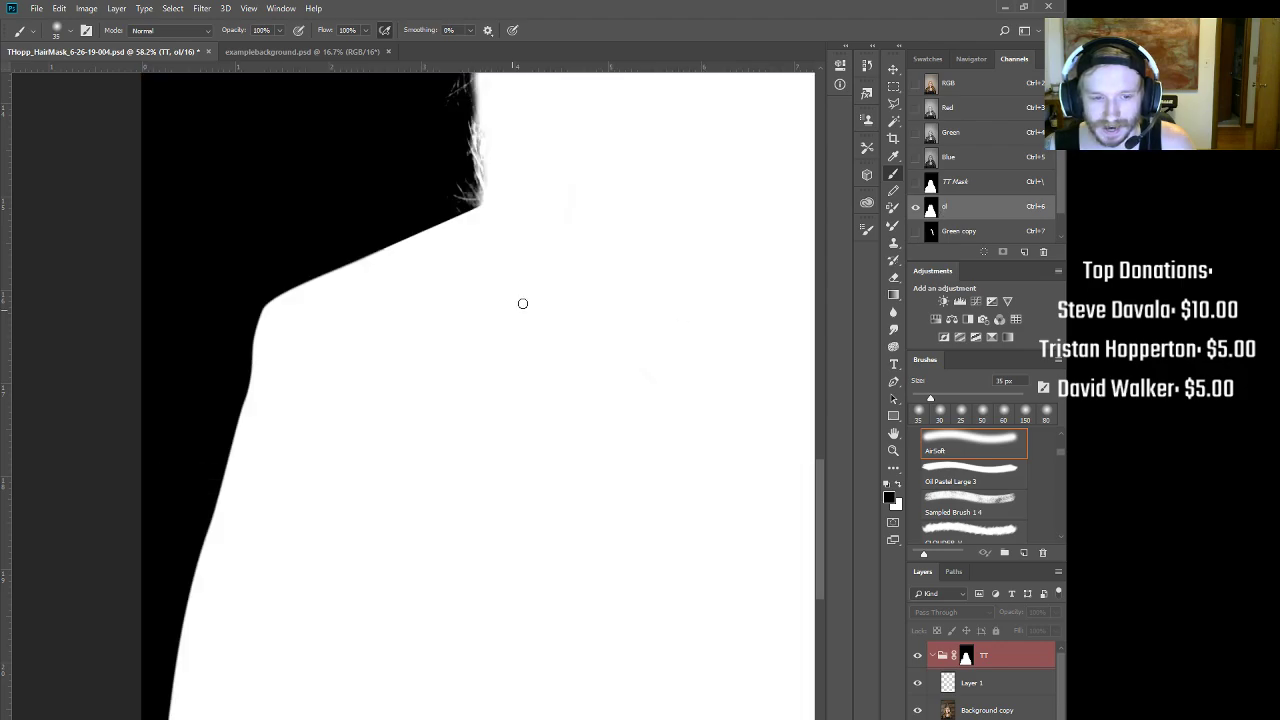
left_click_drag(580, 211, 457, 517)
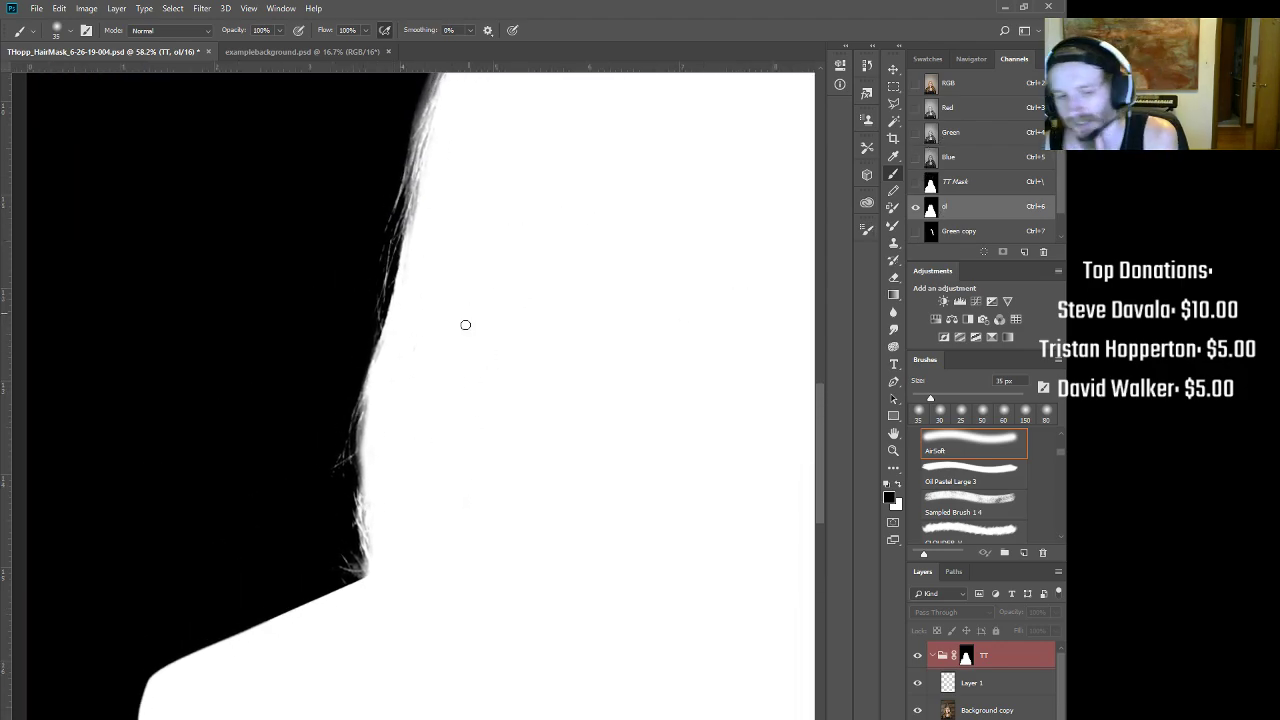
key("ctrl+2")
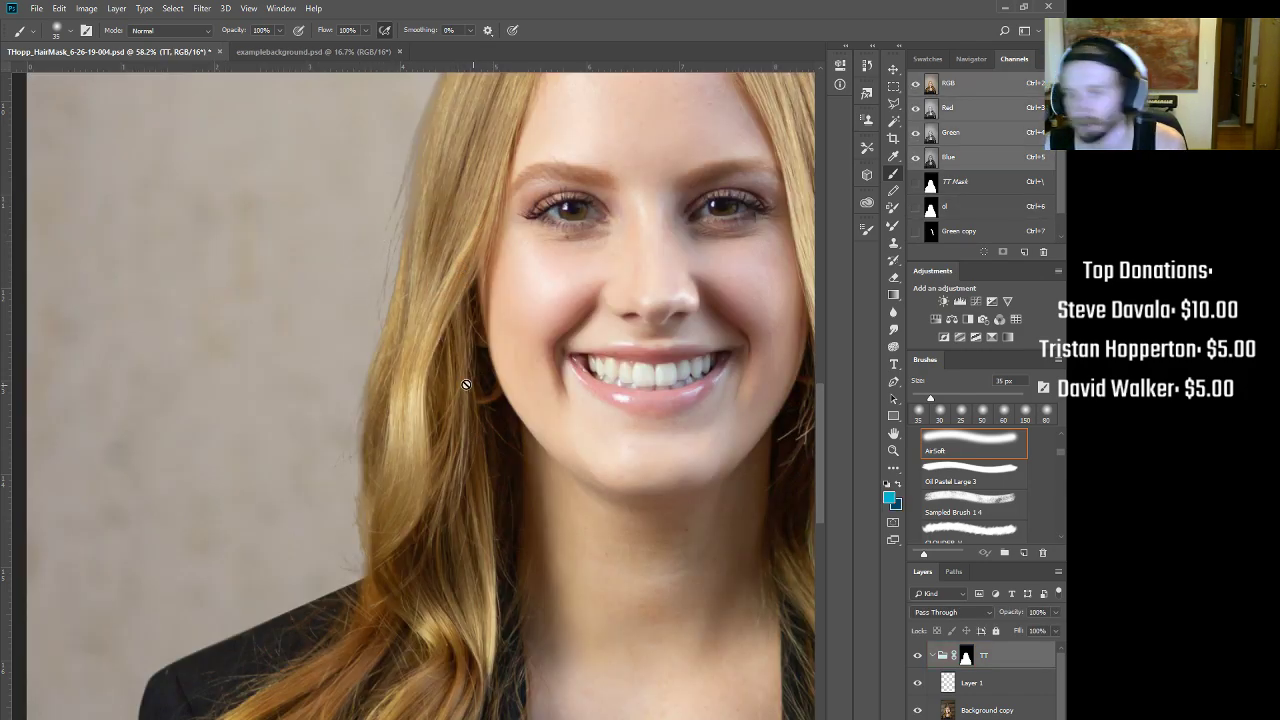
left_click_drag(542, 630, 604, 385)
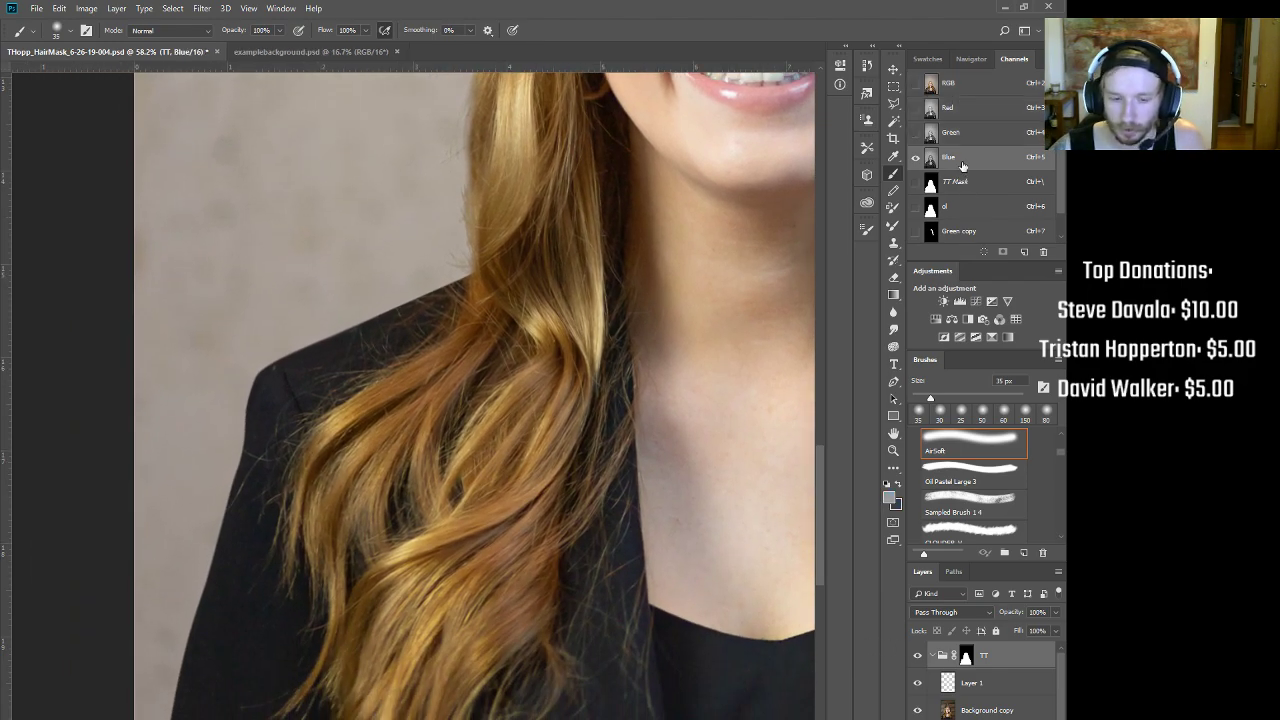
left_click(963, 163)
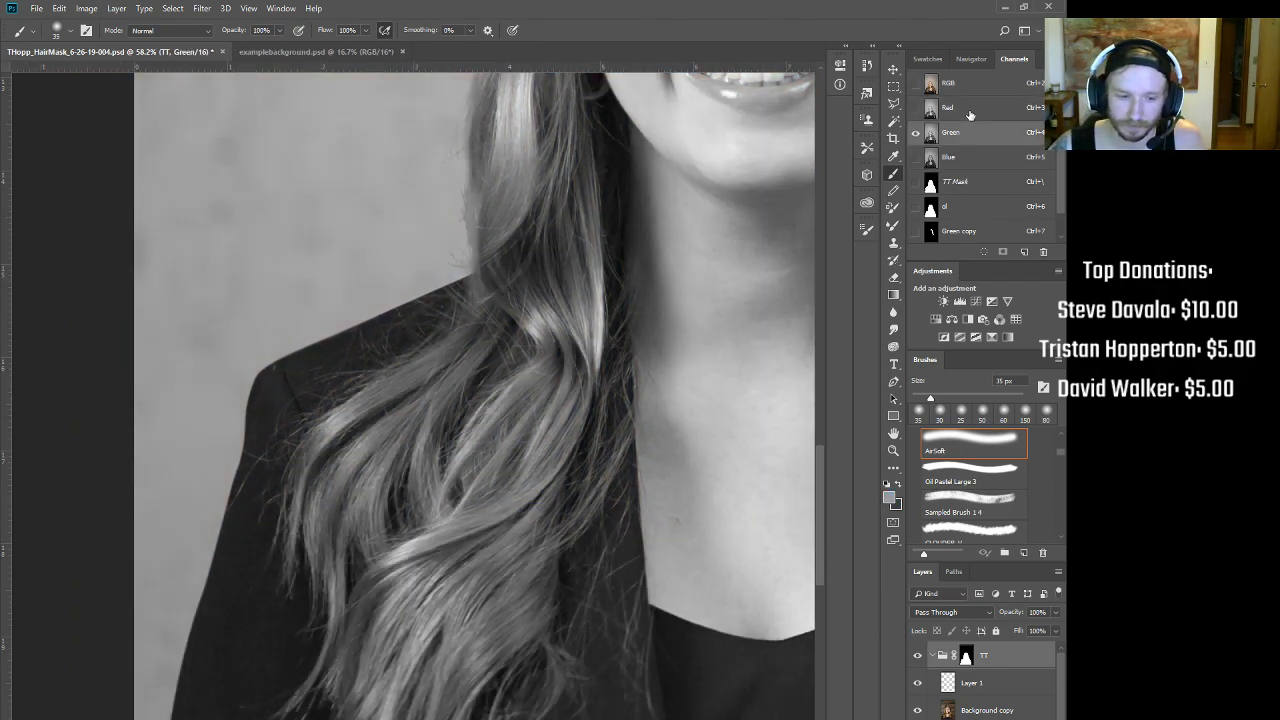
left_click(967, 112)
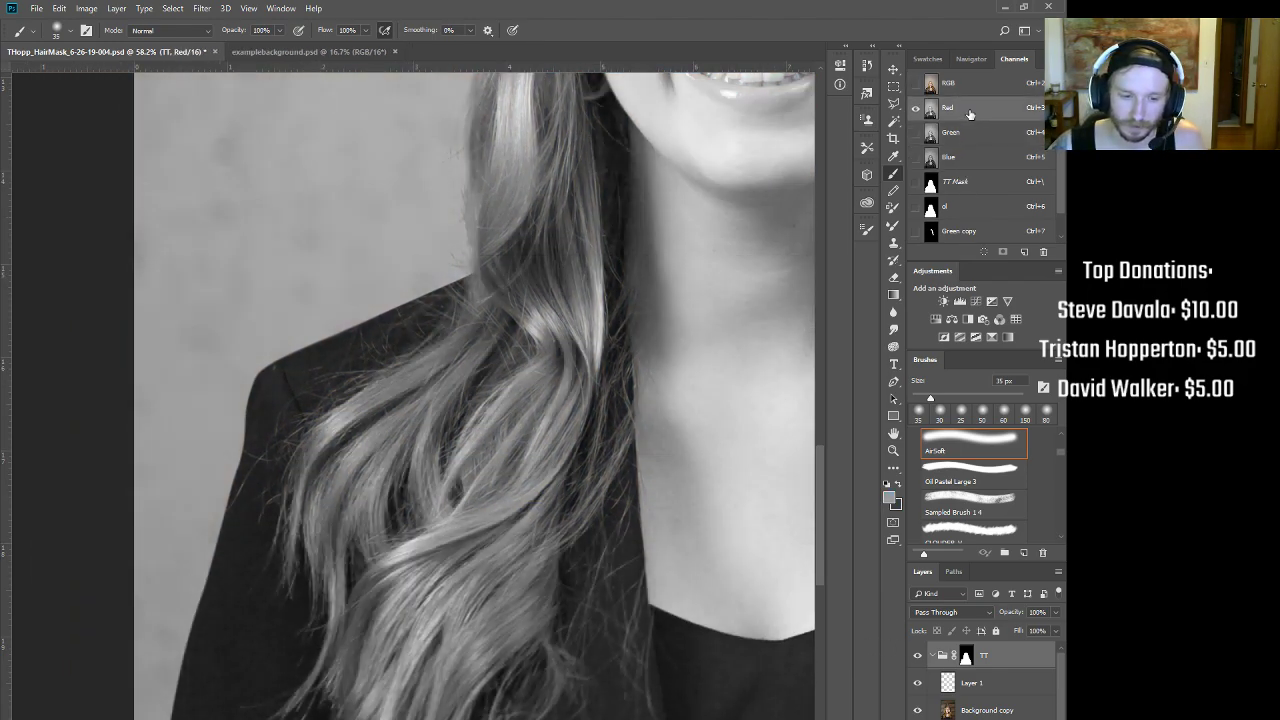
left_click(963, 133)
scroll(350, 392, "up", 2)
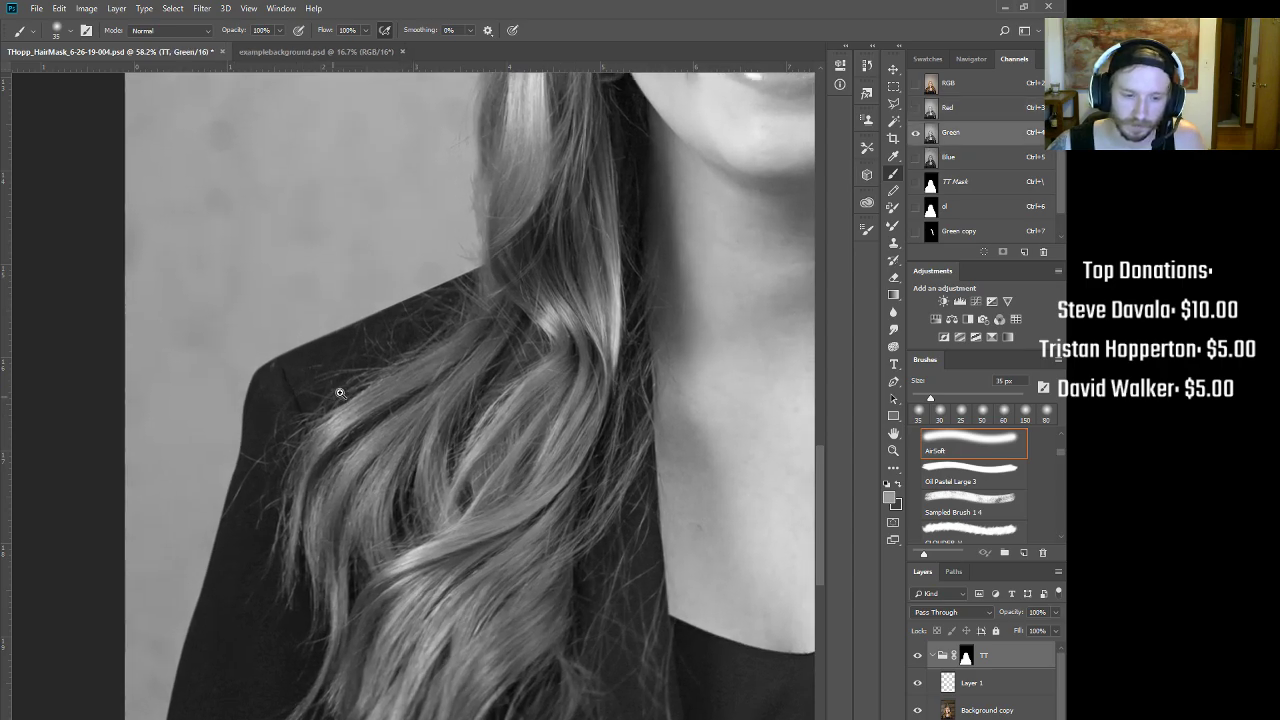
Step: Duplicate Green as Green copy 3, delete the older Green copies, and compare it with the al mask
left_click_drag(957, 140, 1025, 254)
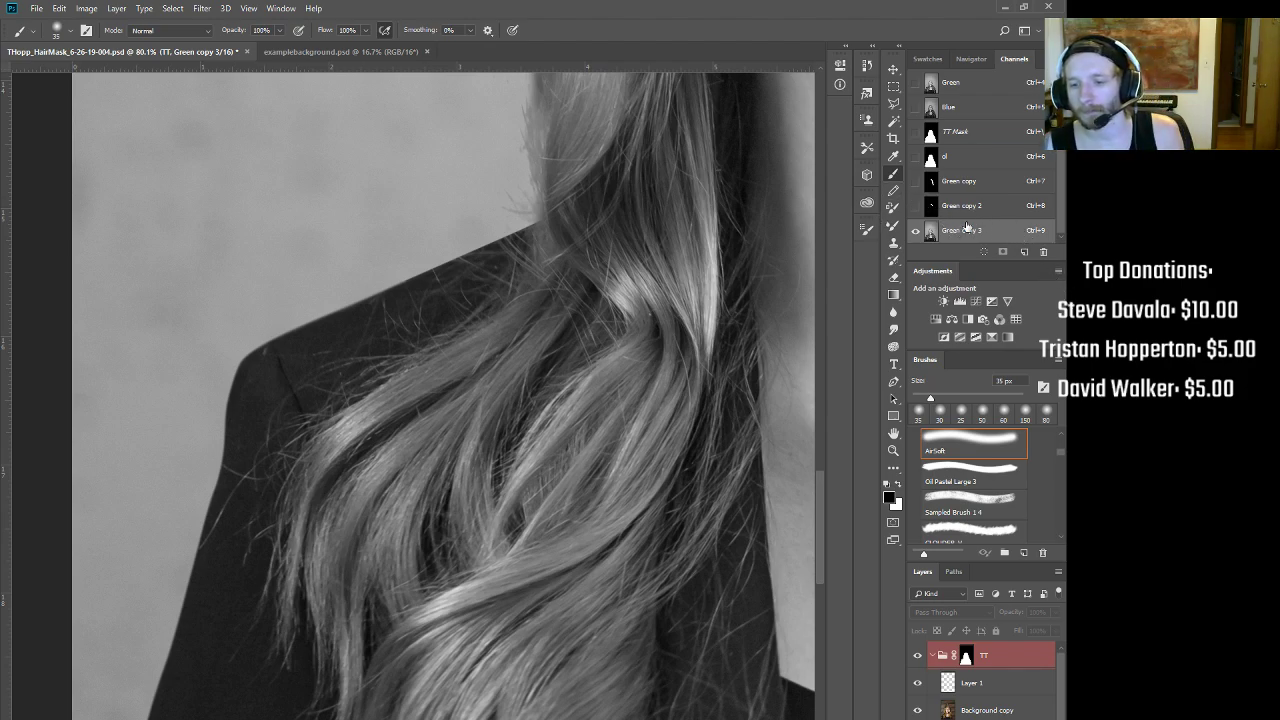
left_click_drag(958, 210, 1042, 253)
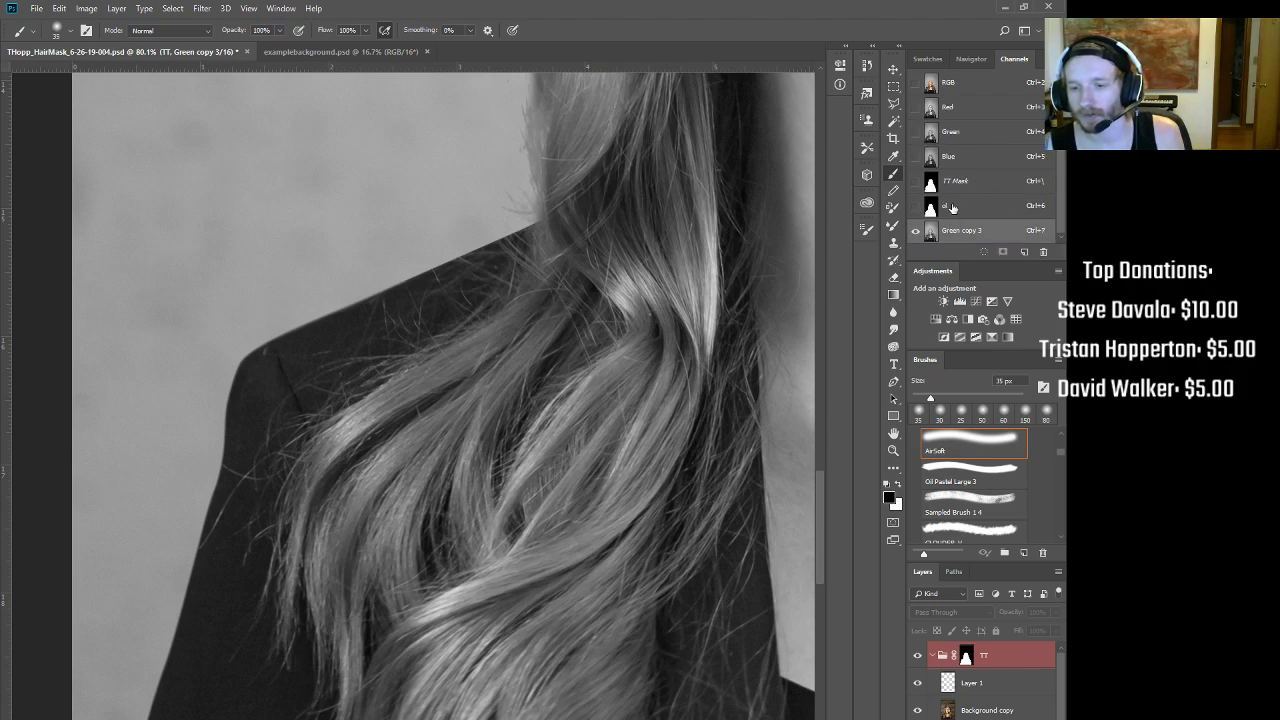
left_click(952, 207)
left_click(962, 231)
left_click(958, 212)
left_click(957, 231)
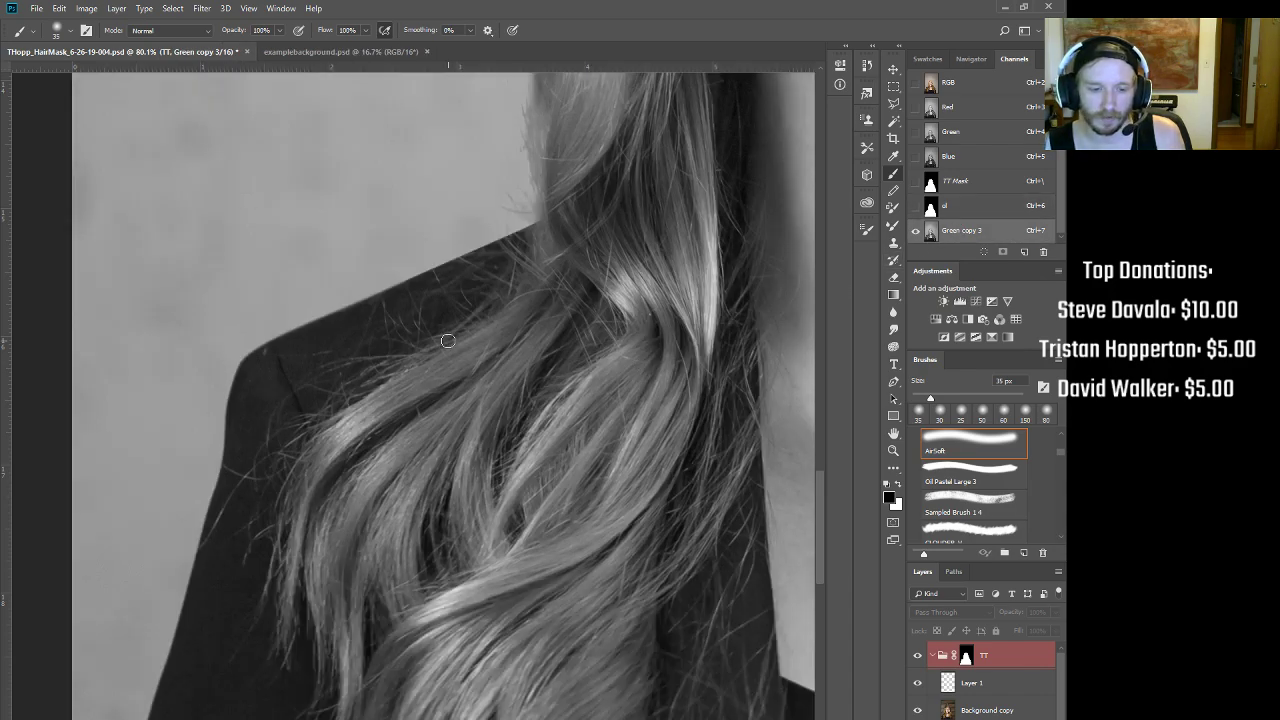
mouse_move(388, 482)
left_mouse_down()
mouse_move(523, 214)
mouse_move(386, 354)
mouse_move(394, 317)
left_mouse_up()
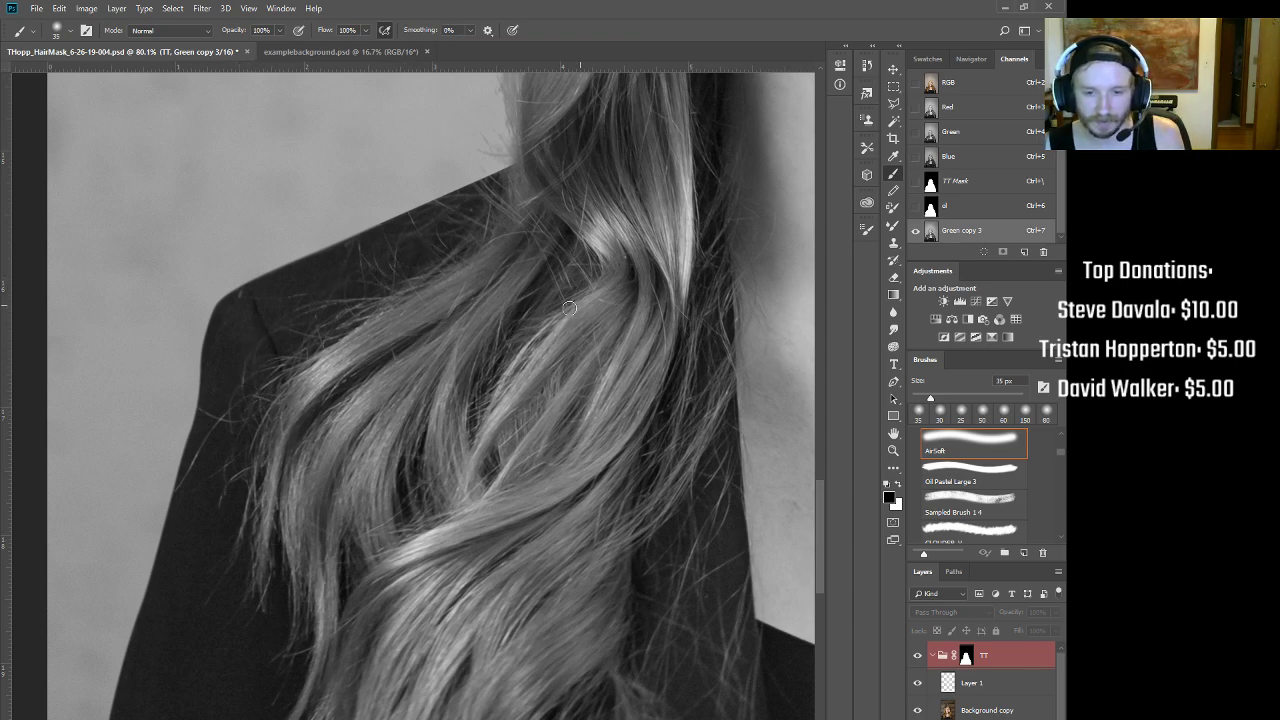
scroll(539, 303, "down", 2)
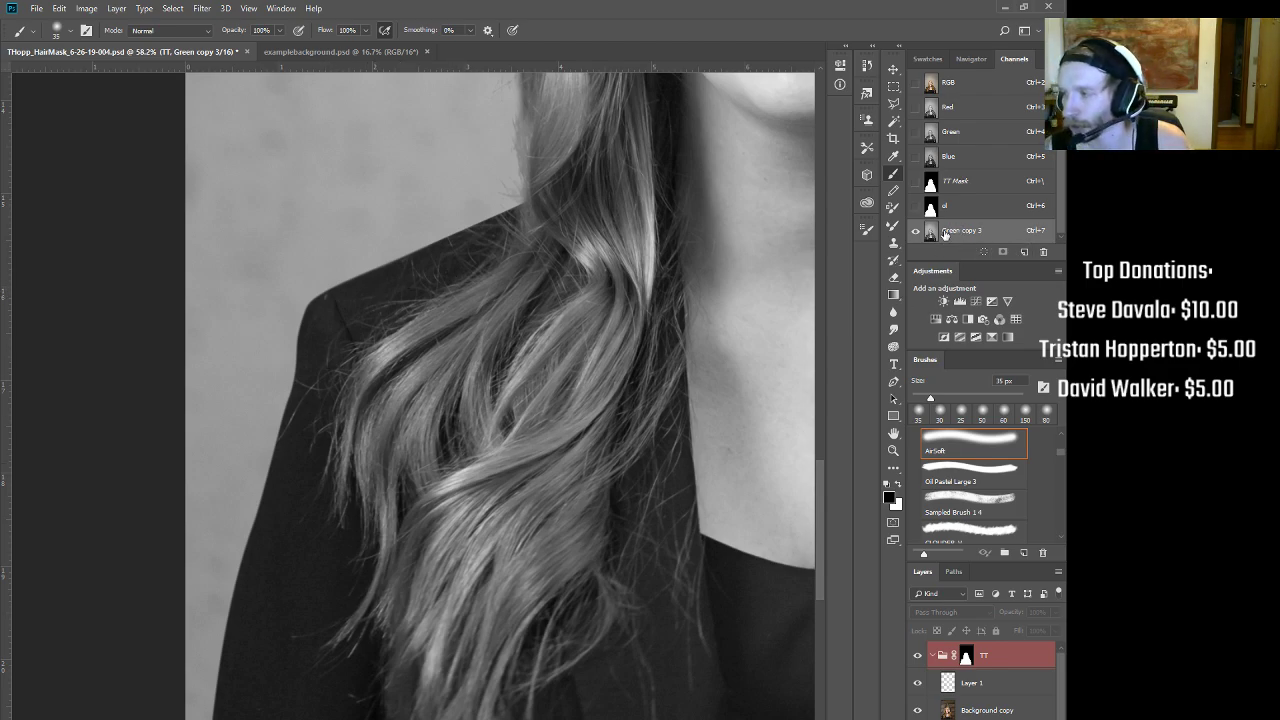
left_click(893, 103)
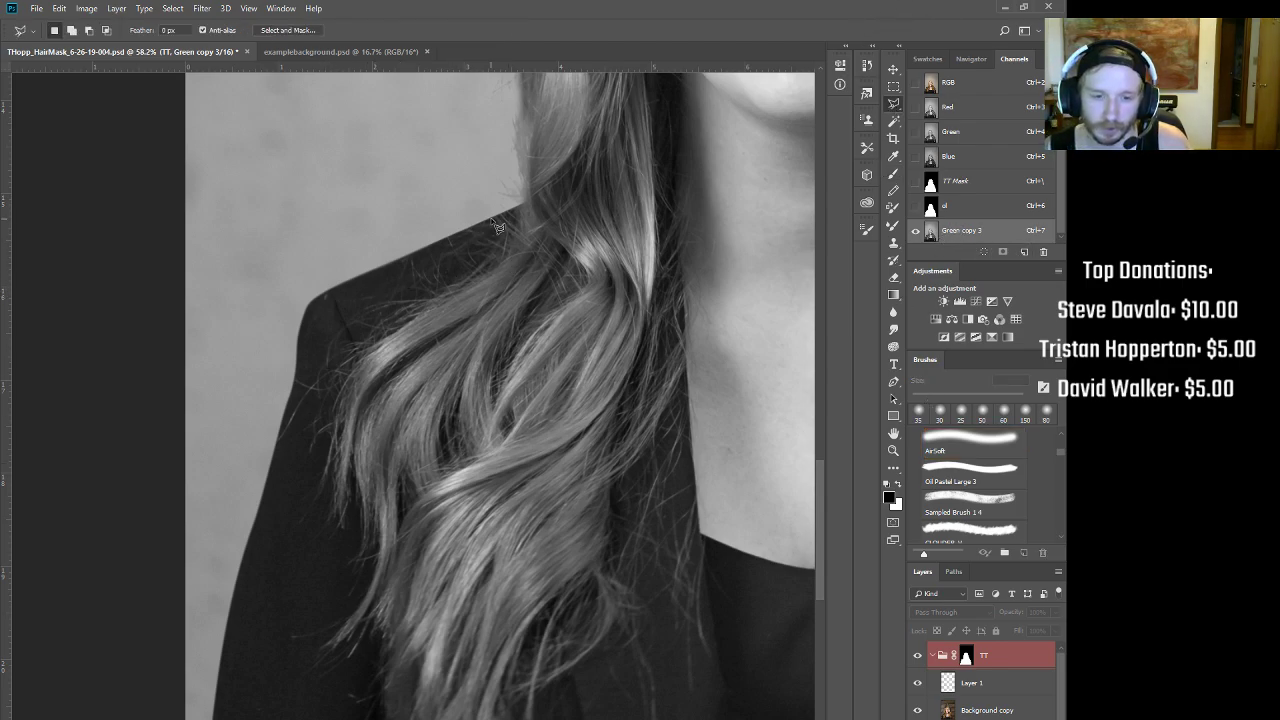
Step: Lasso around the shoulder hair in Green copy 3 and invert the selection
mouse_move(505, 224)
left_mouse_down()
mouse_move(313, 302)
mouse_move(277, 423)
mouse_move(287, 419)
mouse_move(261, 568)
left_mouse_up()
mouse_move(259, 620)
left_mouse_down()
mouse_move(276, 668)
mouse_move(326, 690)
mouse_move(412, 624)
mouse_move(478, 492)
mouse_move(532, 470)
mouse_move(596, 322)
mouse_move(577, 240)
mouse_move(548, 222)
left_mouse_up()
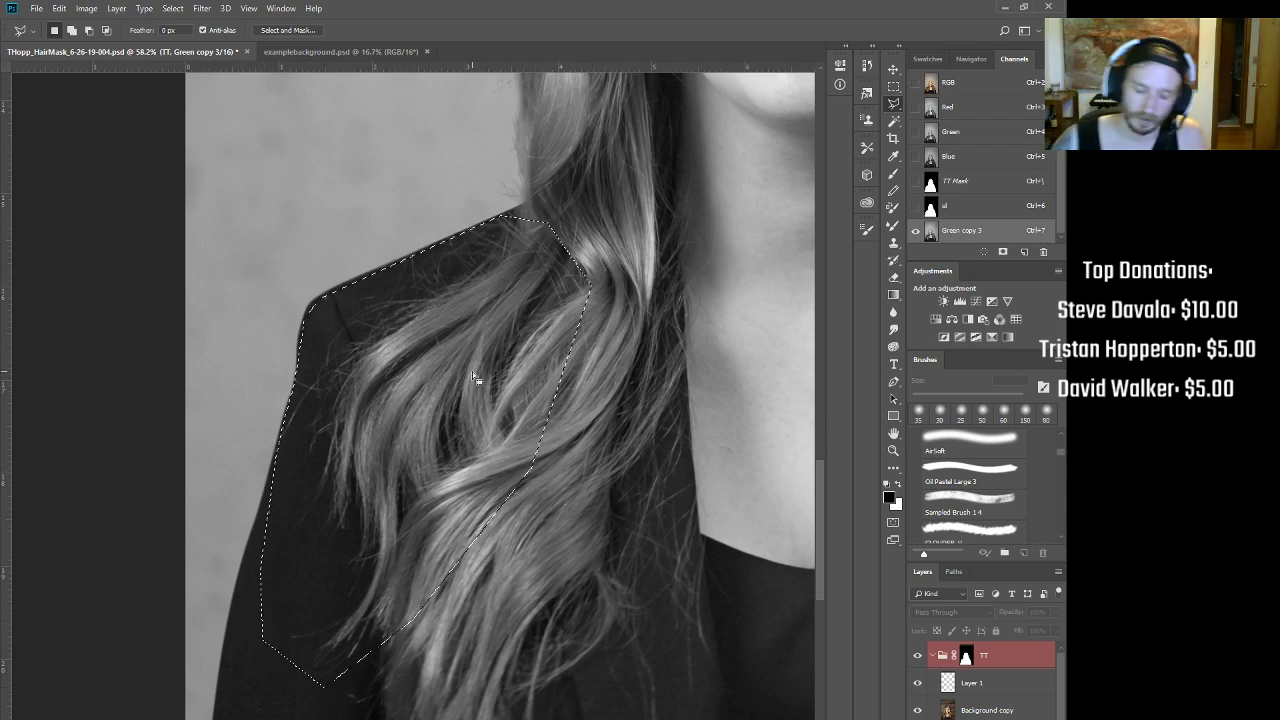
key("ctrl+shift+i")
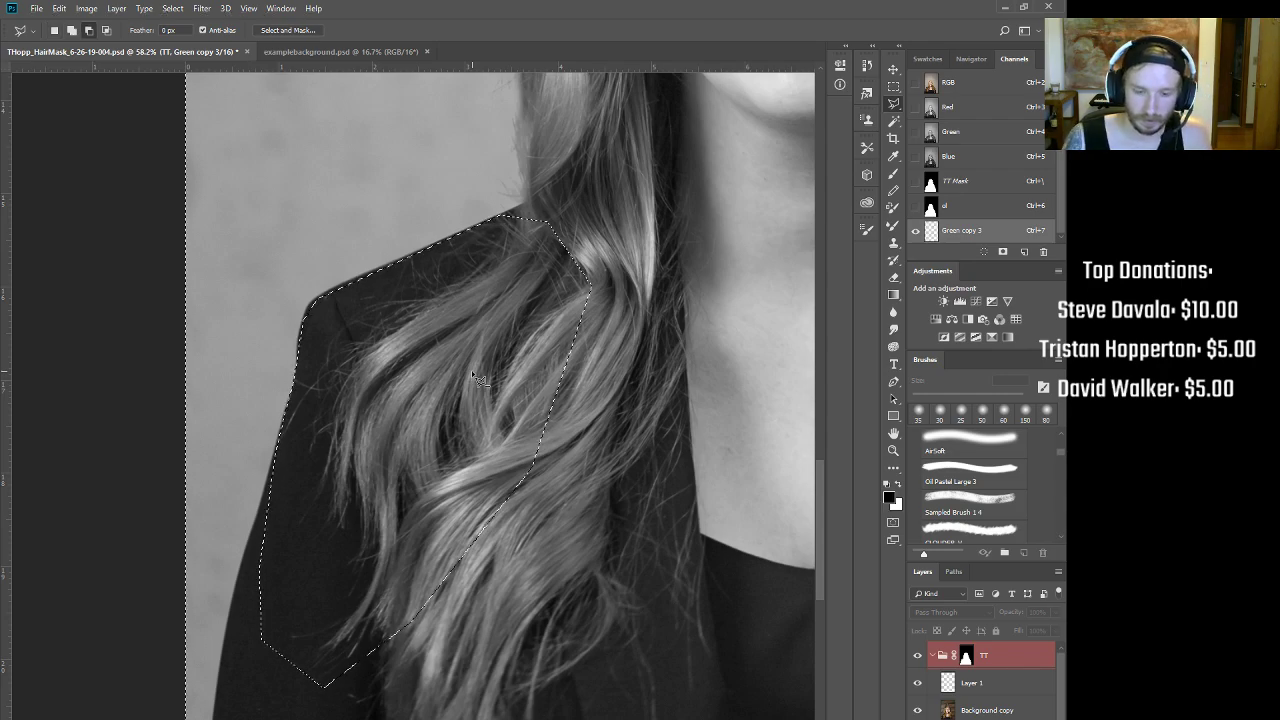
key("alt+BackSpace")
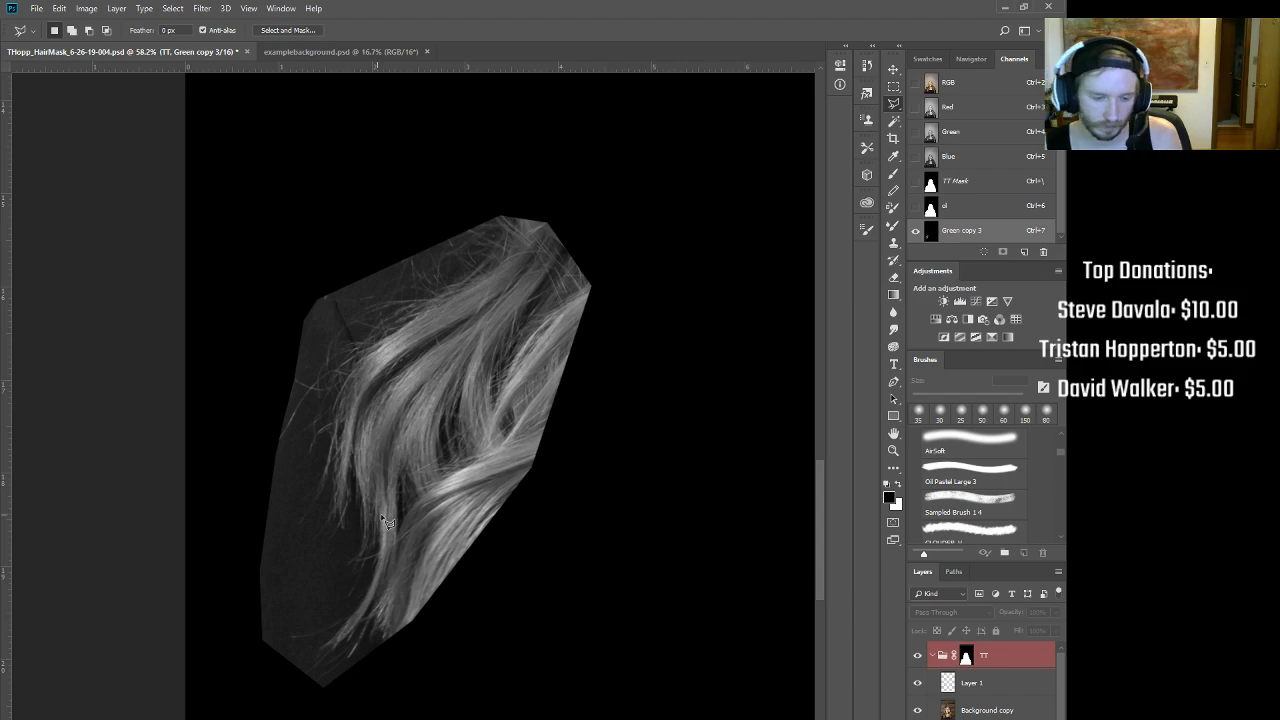
key("ctrl+z")
key("ctrl+z")
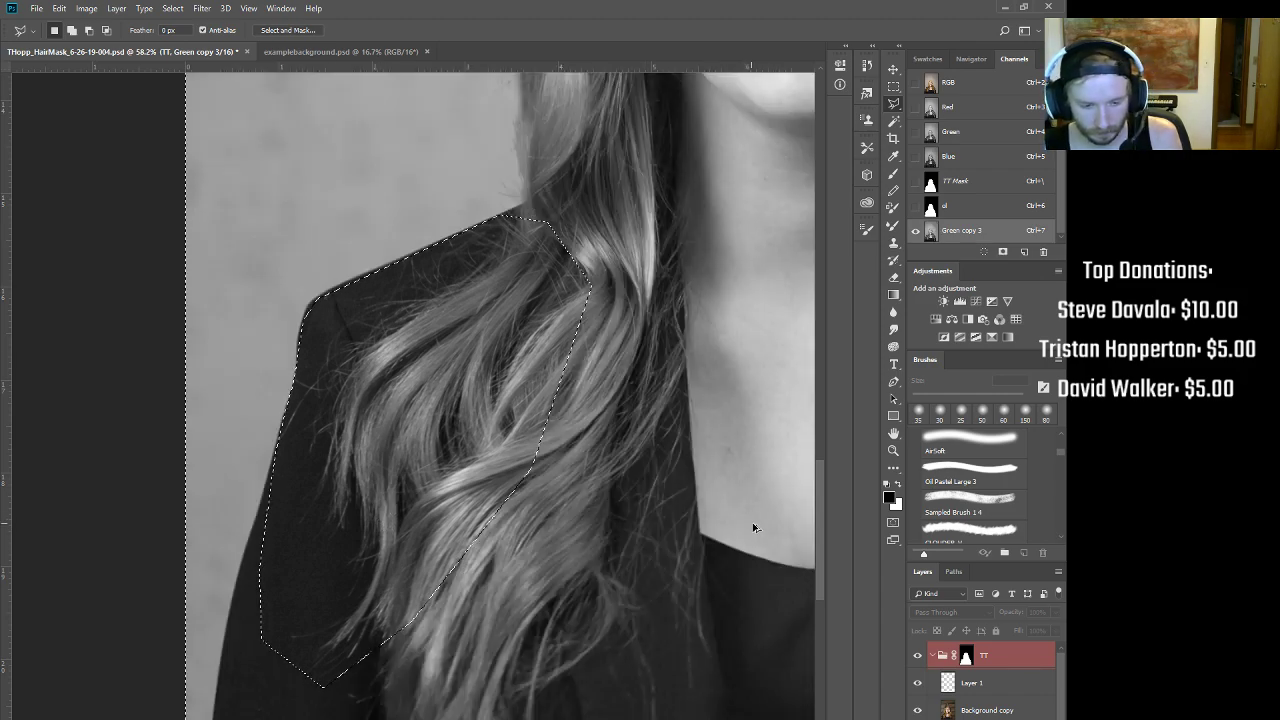
Step: Fill the area outside the hair with dark grey sampled from the jacket, then darken shadows with Curves
left_click(888, 497)
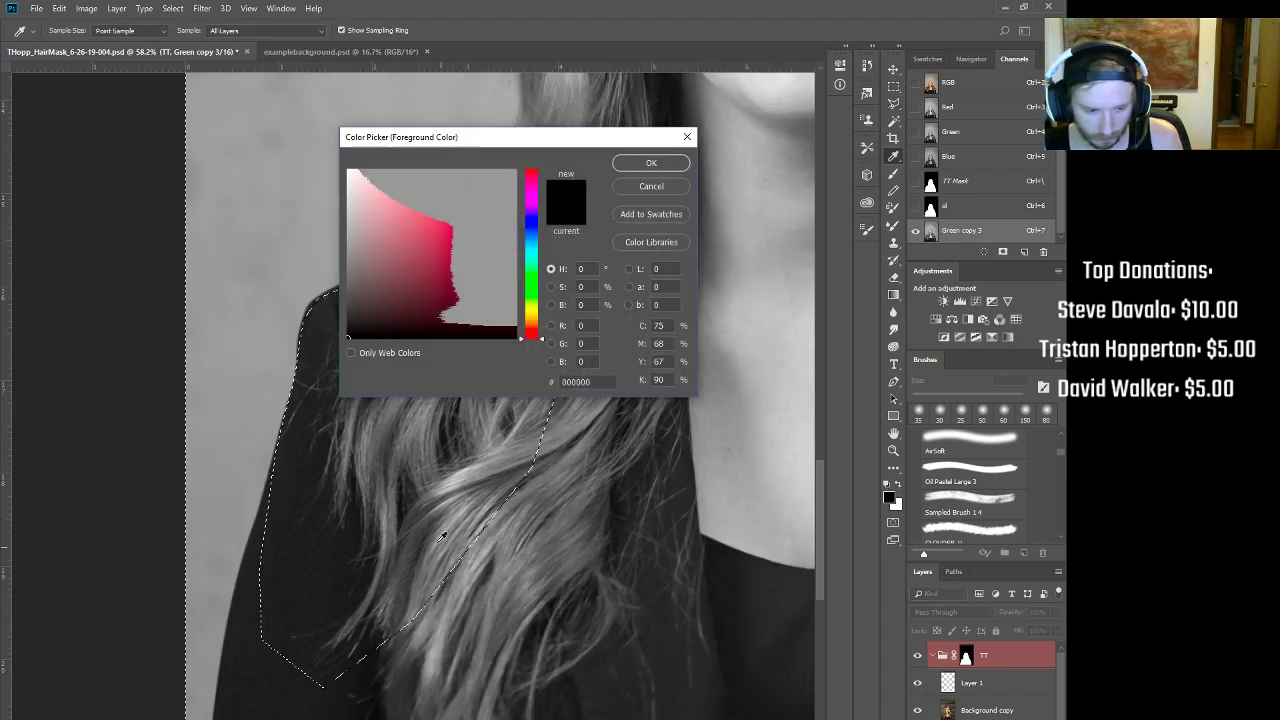
left_click(290, 481)
left_click(641, 165)
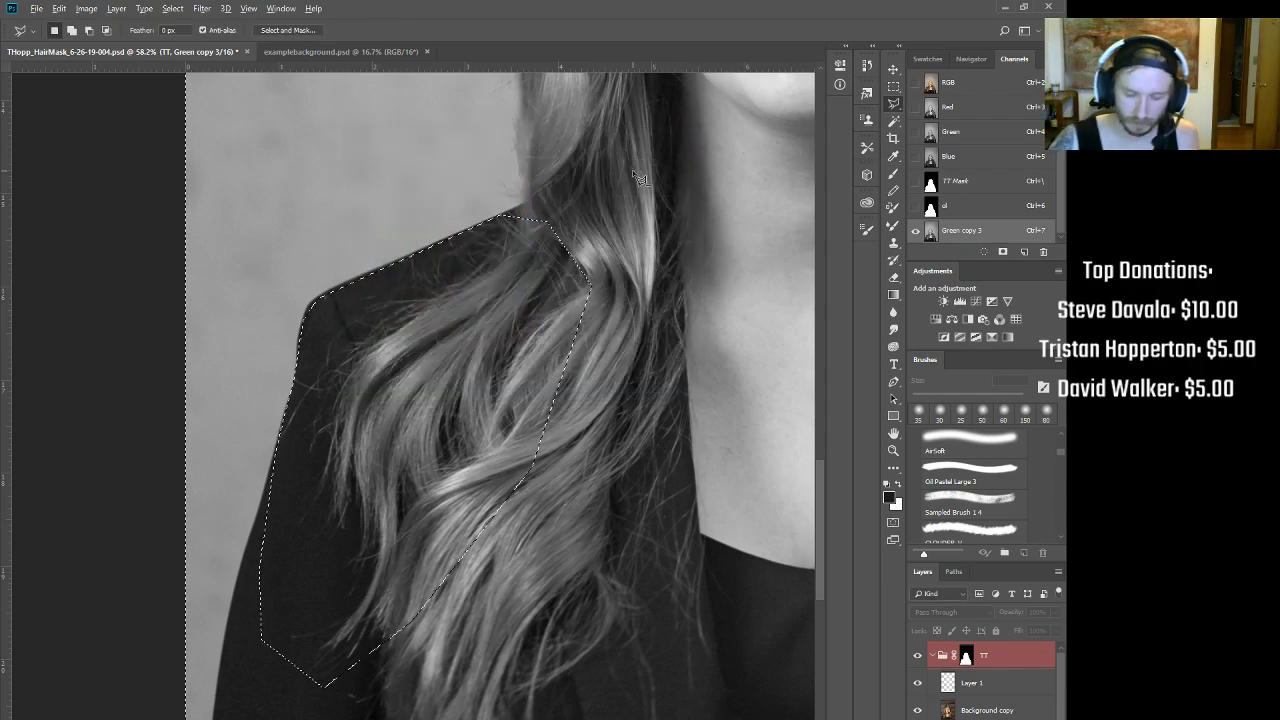
key("alt+BackSpace")
key("x")
key("ctrl+d")
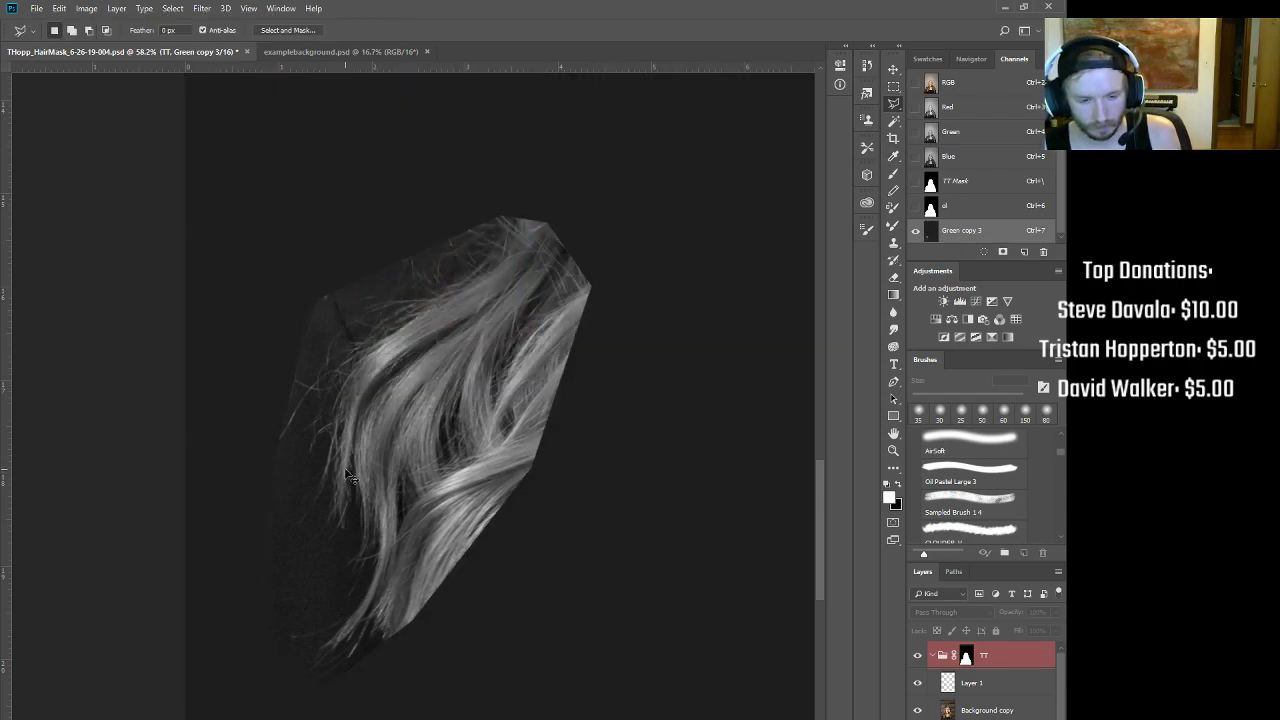
key("ctrl+m")
mouse_move(621, 410)
left_mouse_down()
mouse_move(641, 409)
mouse_move(621, 410)
left_mouse_up()
Step: Apply the curve, then run a second Curves pass moving the black point right and white point left
left_click(952, 206)
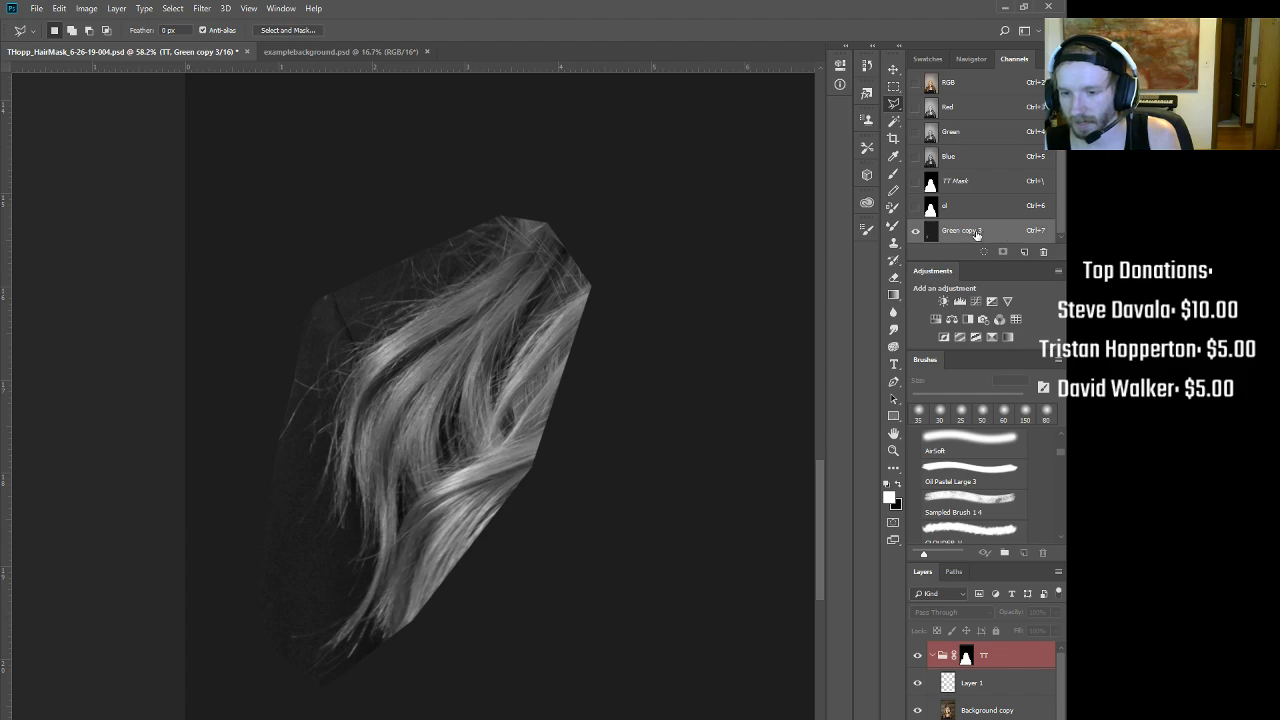
key("ctrl+m")
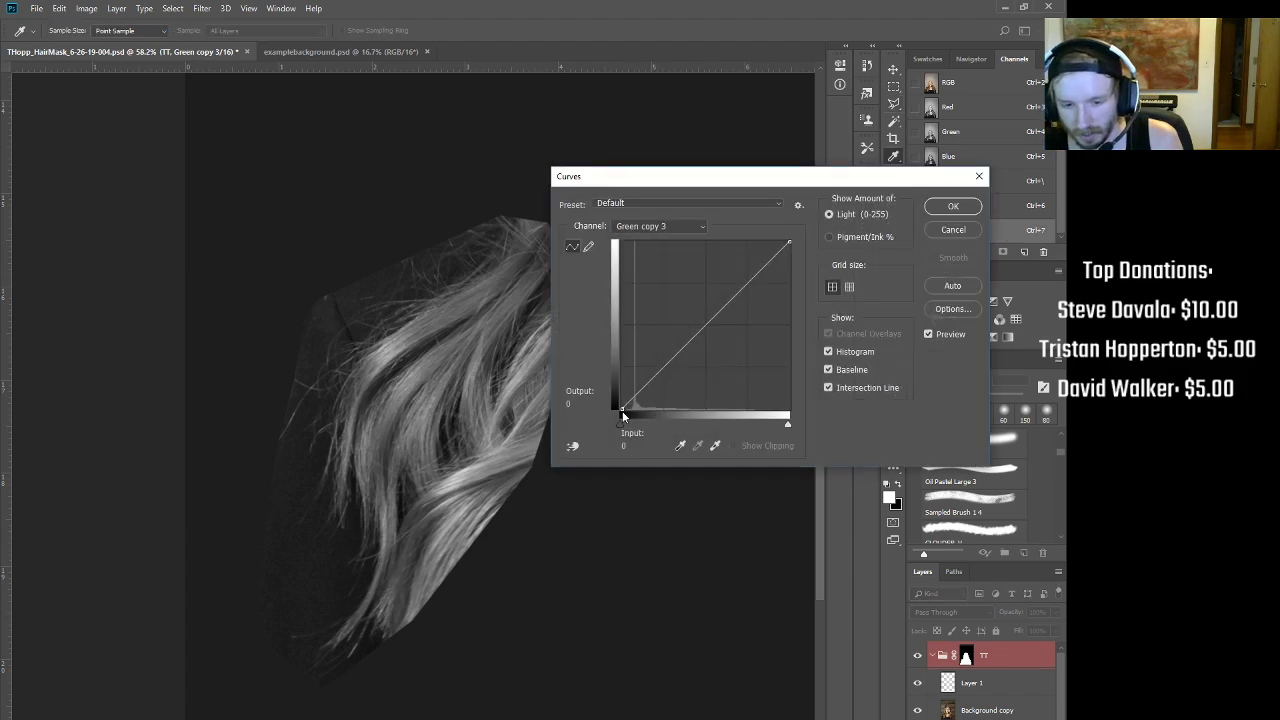
left_click_drag(623, 408, 617, 419)
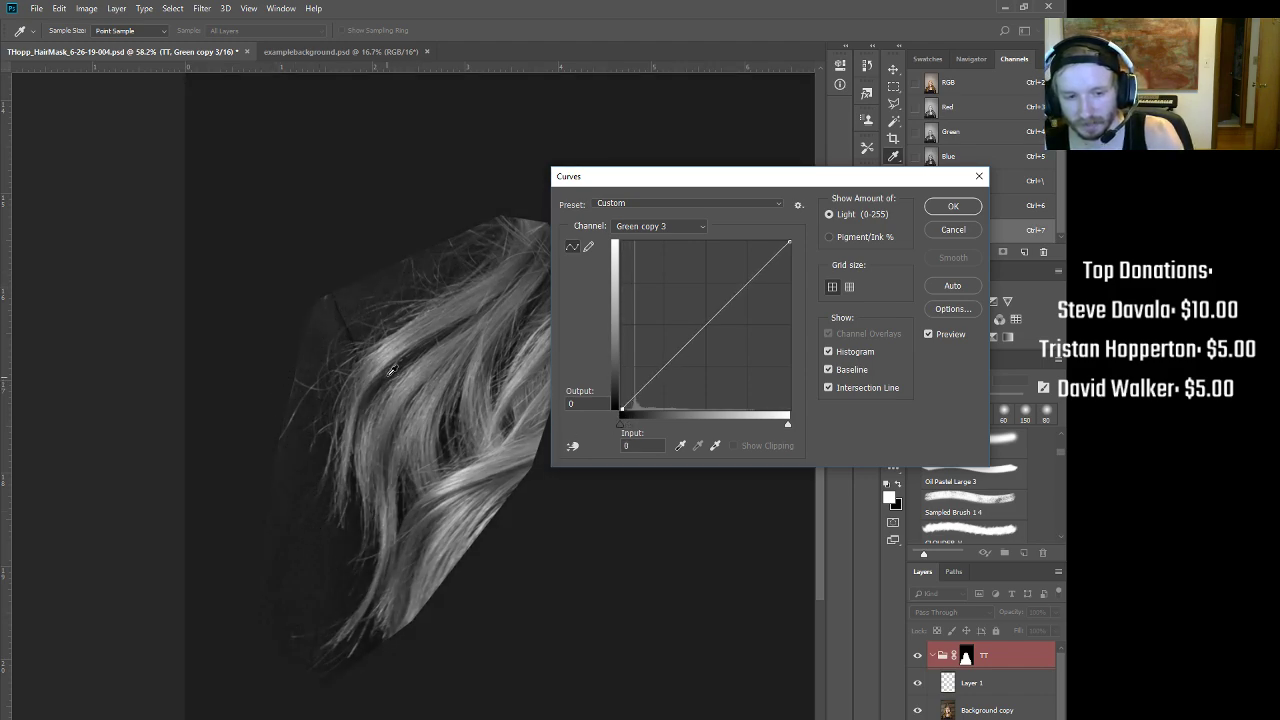
left_click_drag(787, 244, 764, 242)
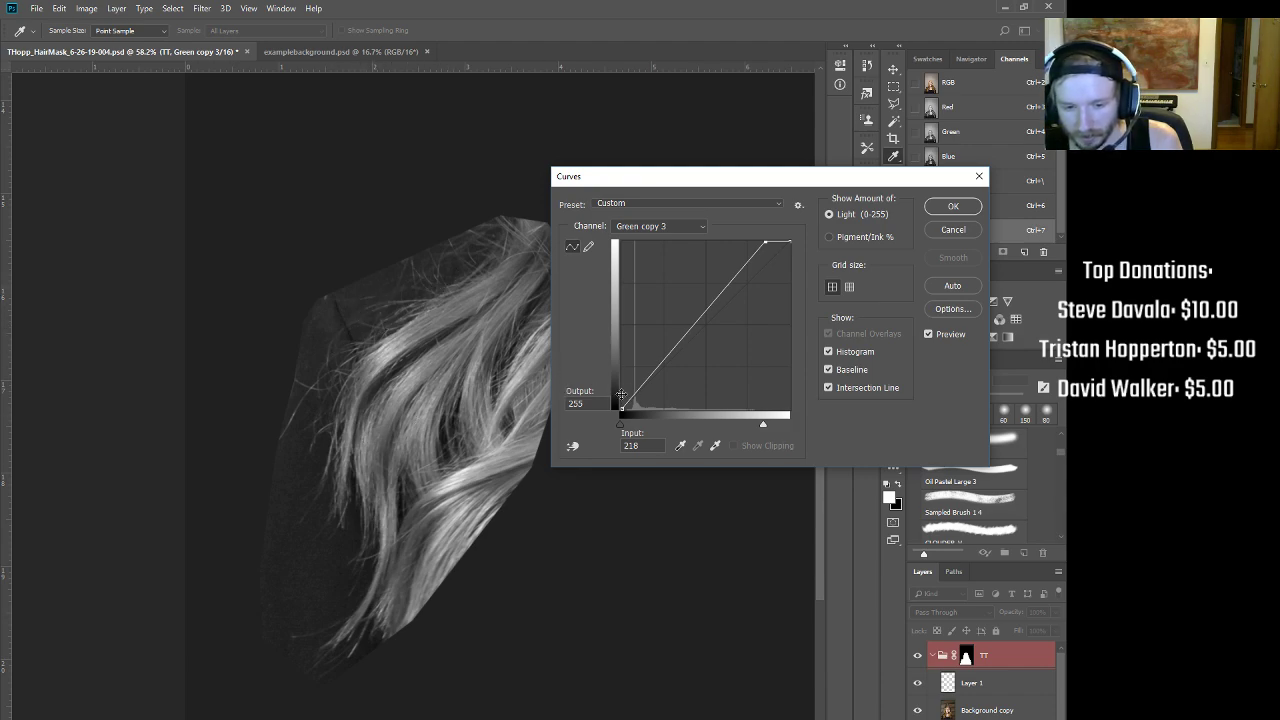
left_click(621, 408)
left_click_drag(621, 408, 631, 407)
left_click_drag(765, 242, 743, 236)
left_click_drag(629, 412, 634, 411)
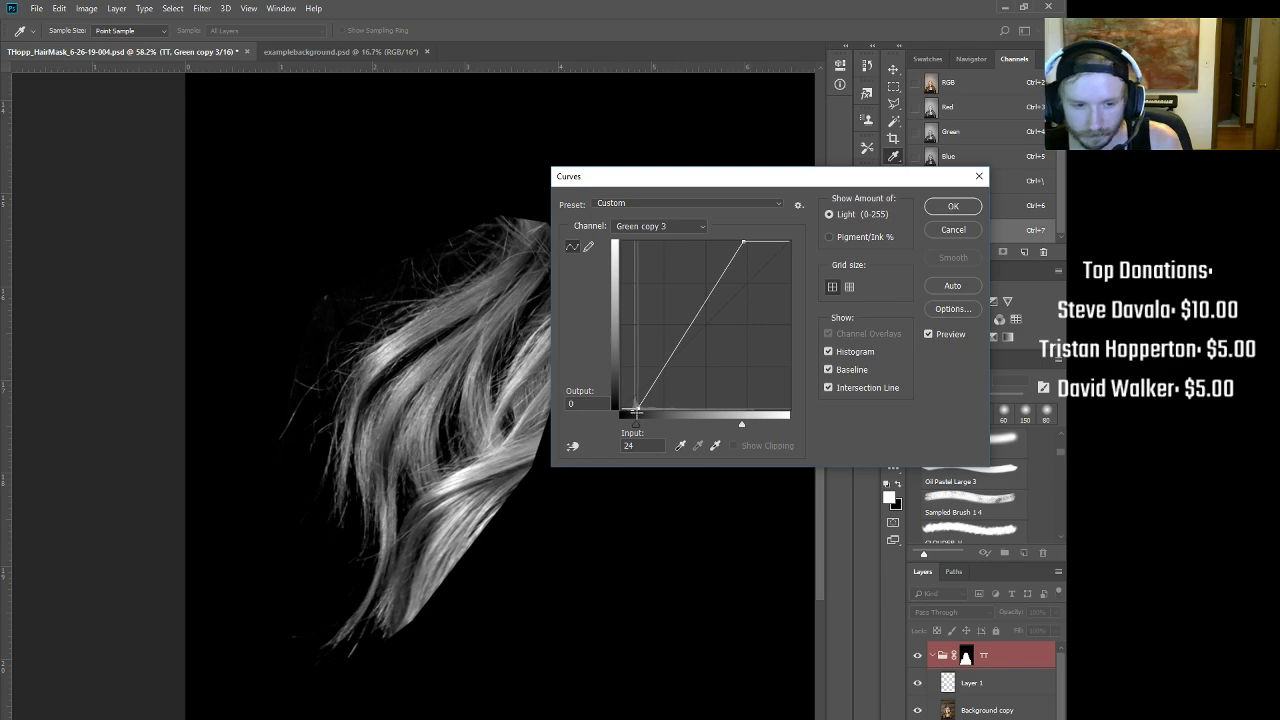
left_click(950, 208)
Step: Run a third Curves pass that lifts the white input to about 227 to brighten the strands
key("ctrl+m")
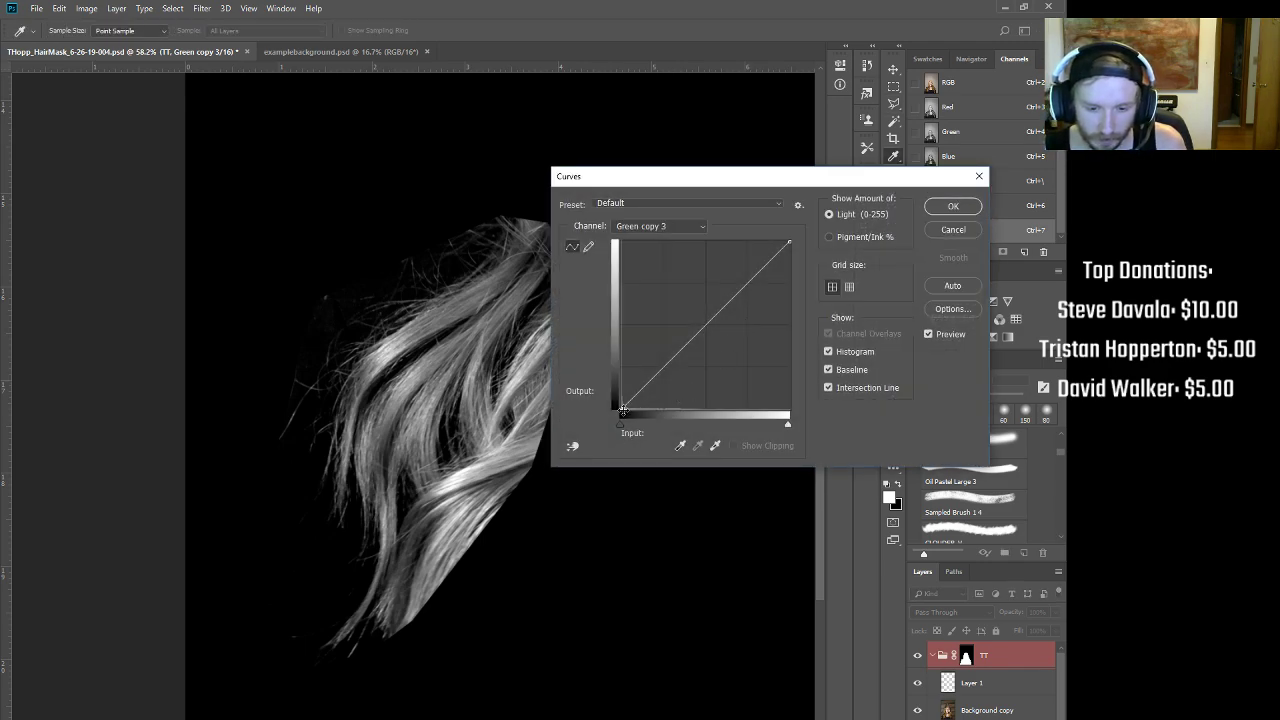
left_click(672, 362)
left_click_drag(743, 277, 761, 243)
left_click_drag(670, 365, 580, 491)
left_click_drag(622, 413, 623, 411)
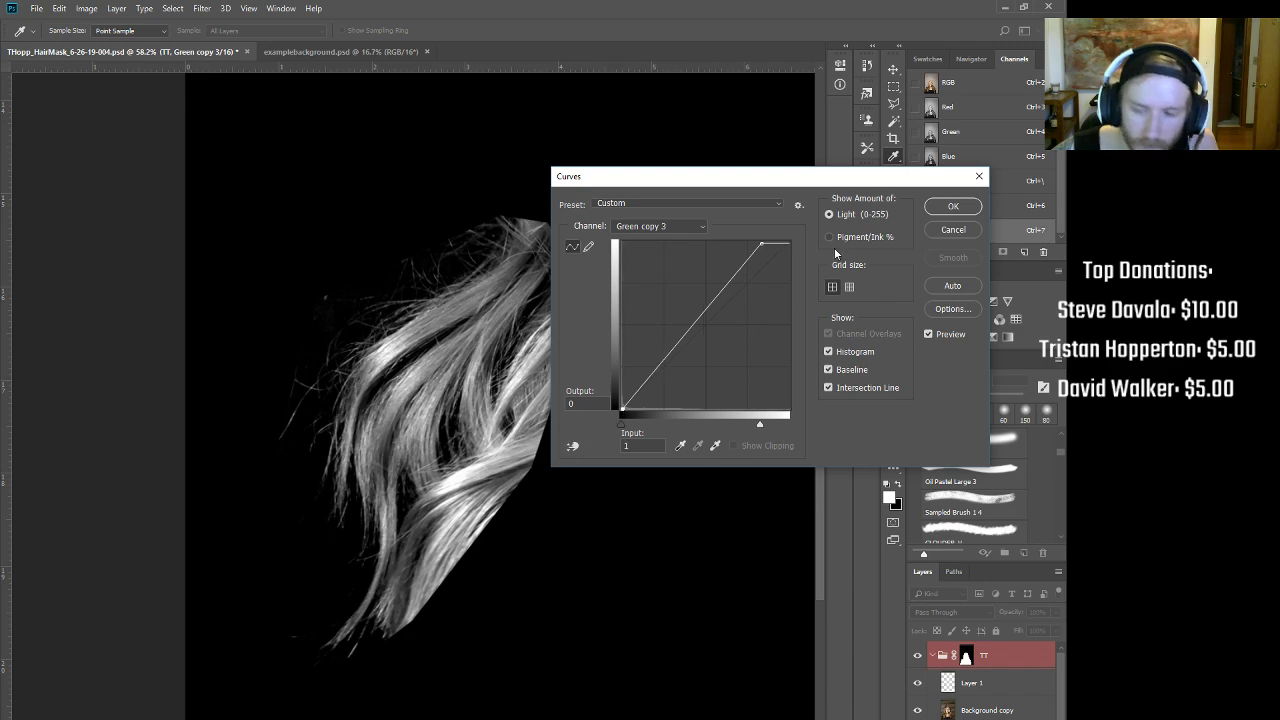
left_click(953, 206)
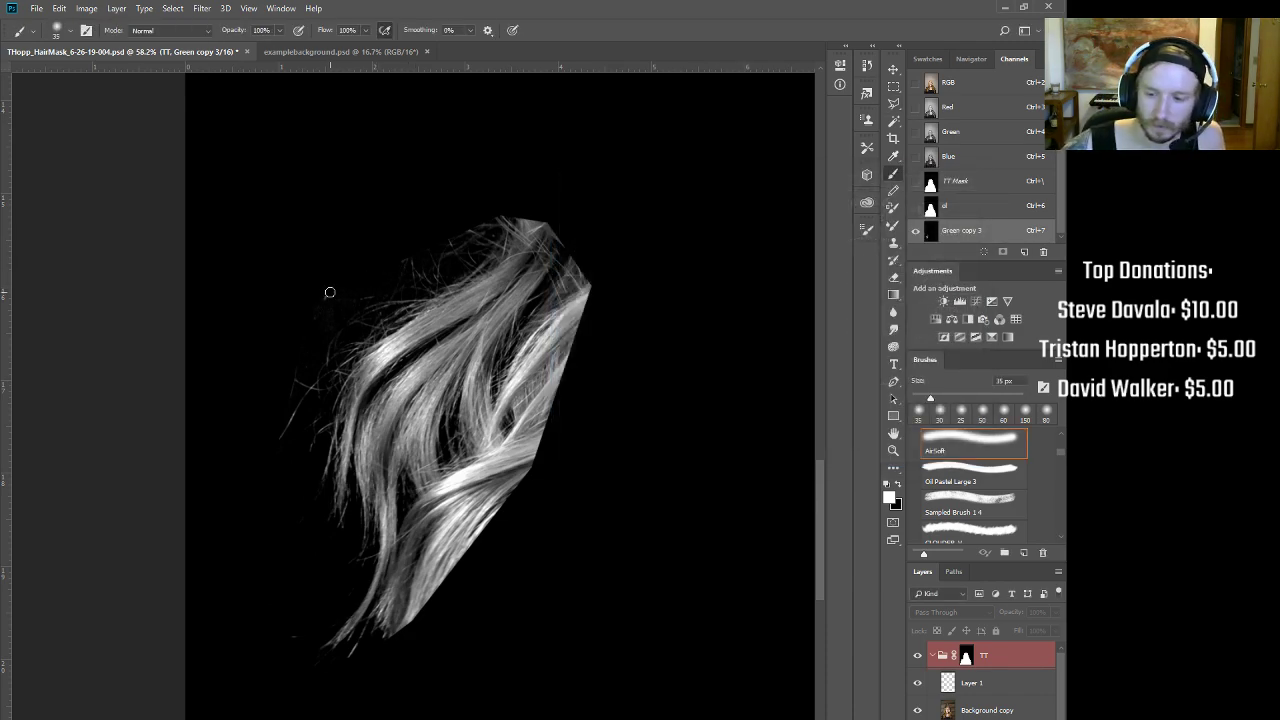
Step: With black as foreground, brush out stray grey along the patch's top edge using a 35 px, 30% flow brush
key("x")
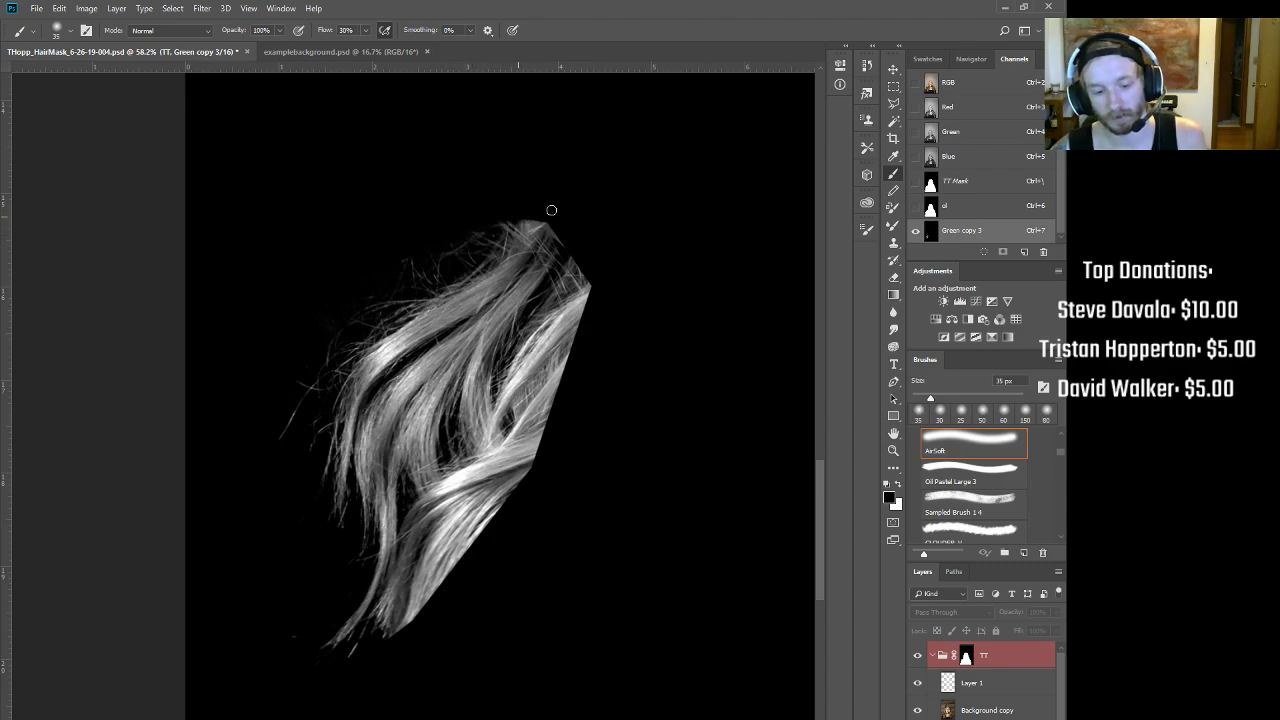
left_click_drag(557, 223, 559, 247)
left_click_drag(523, 206, 536, 241)
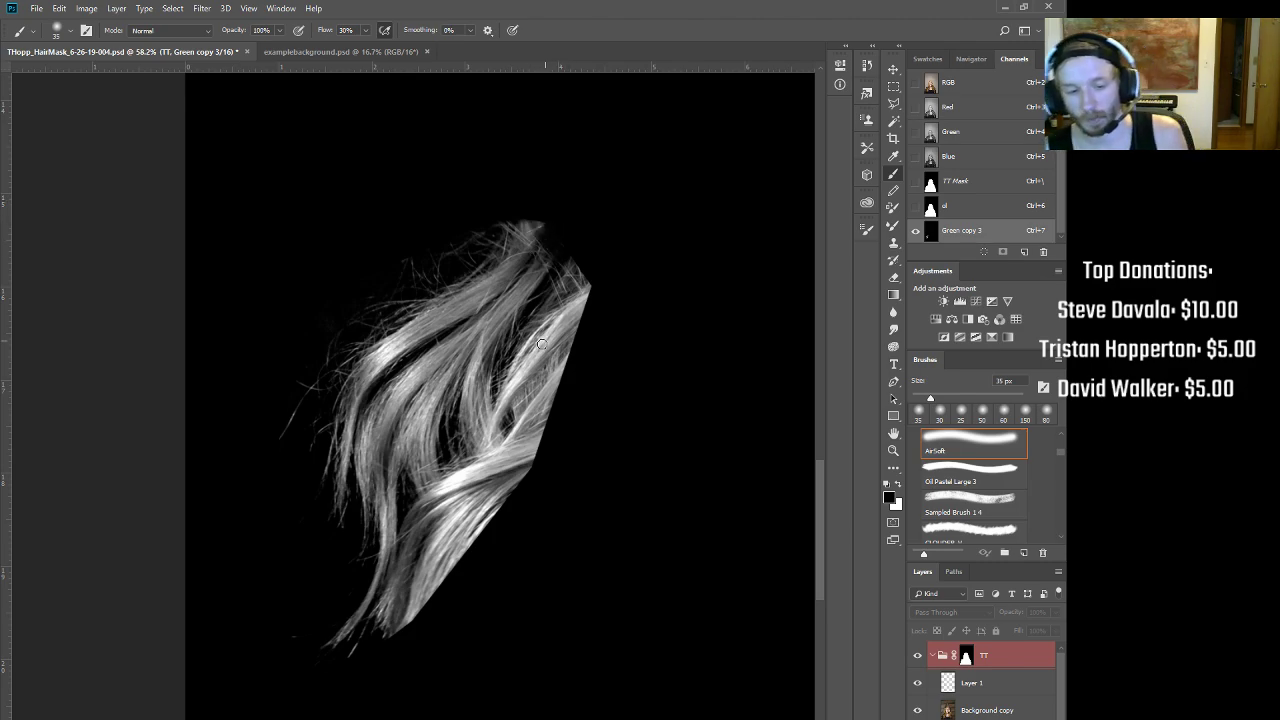
left_click_drag(407, 347, 359, 292)
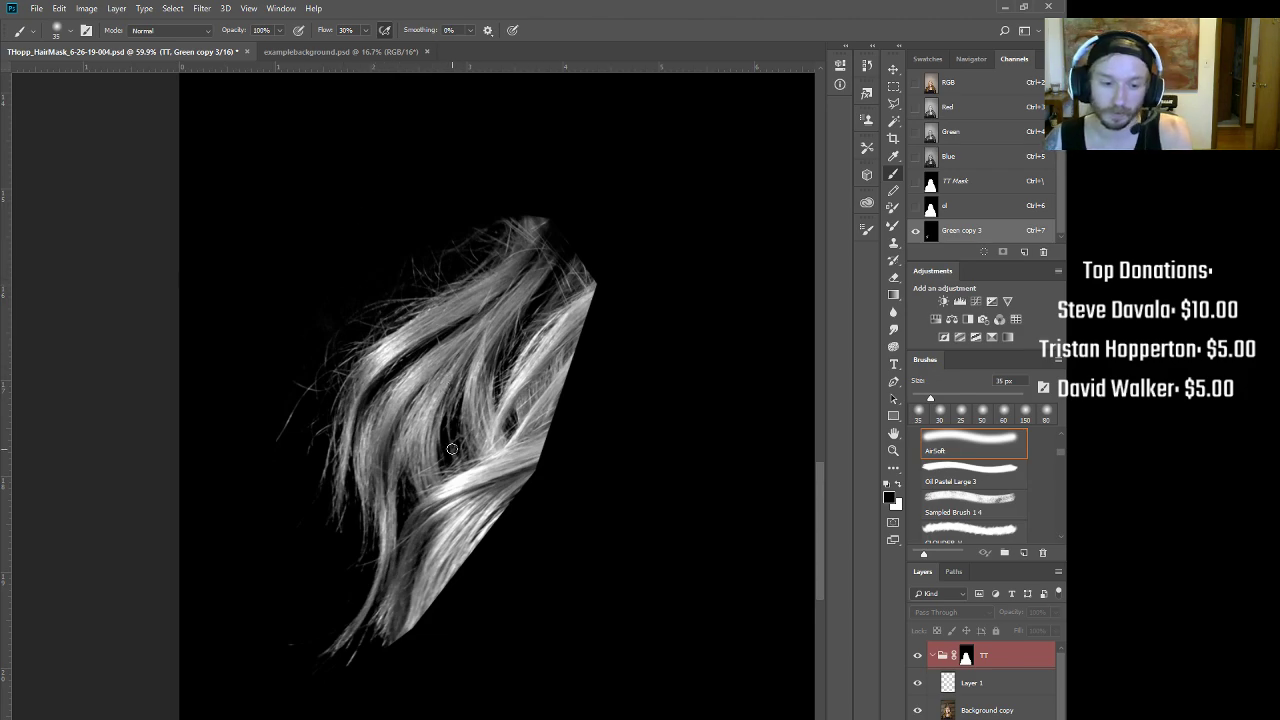
Step: Box the hair patch and define it as the brush preset Sampled Brush 5
left_click(888, 87)
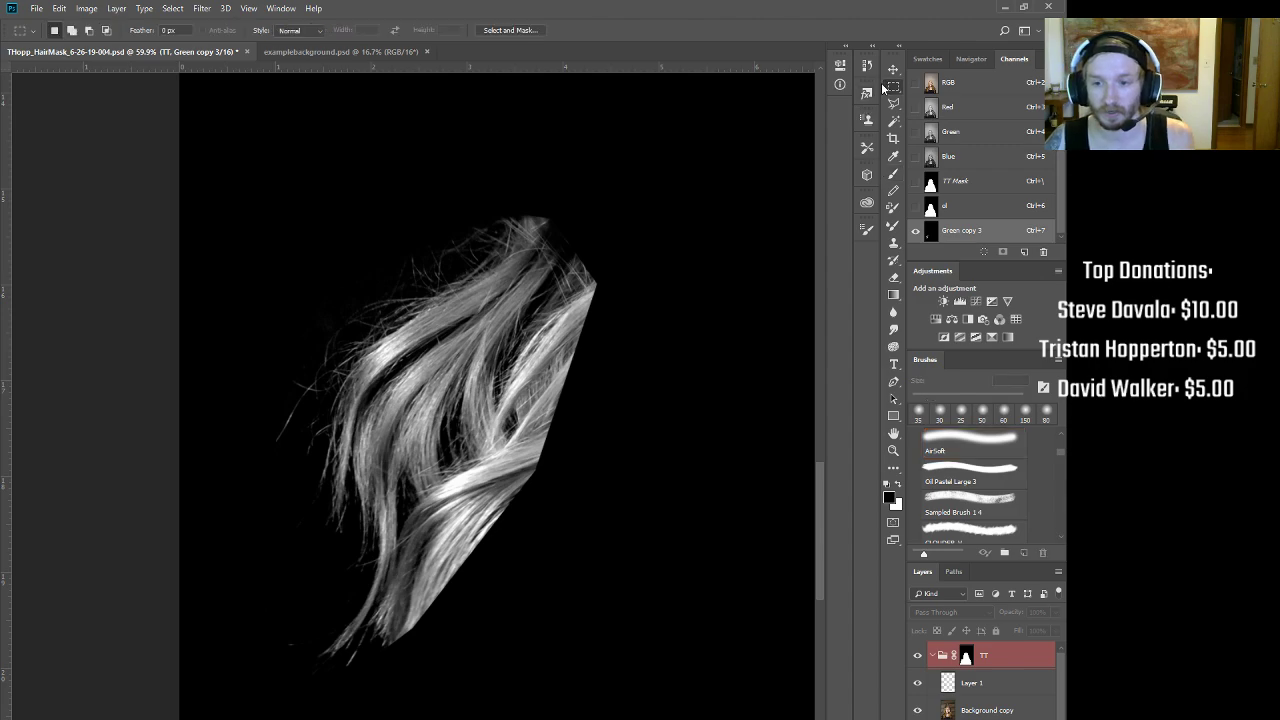
left_click_drag(223, 165, 646, 697)
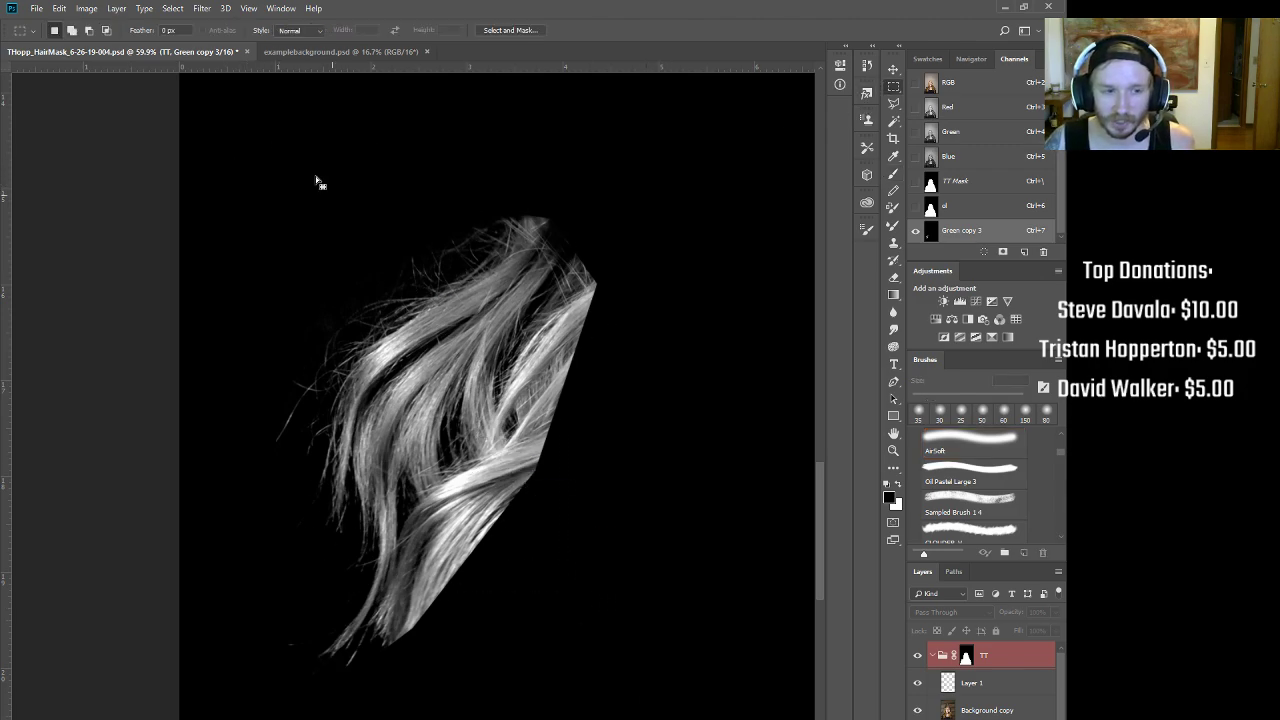
left_click(58, 8)
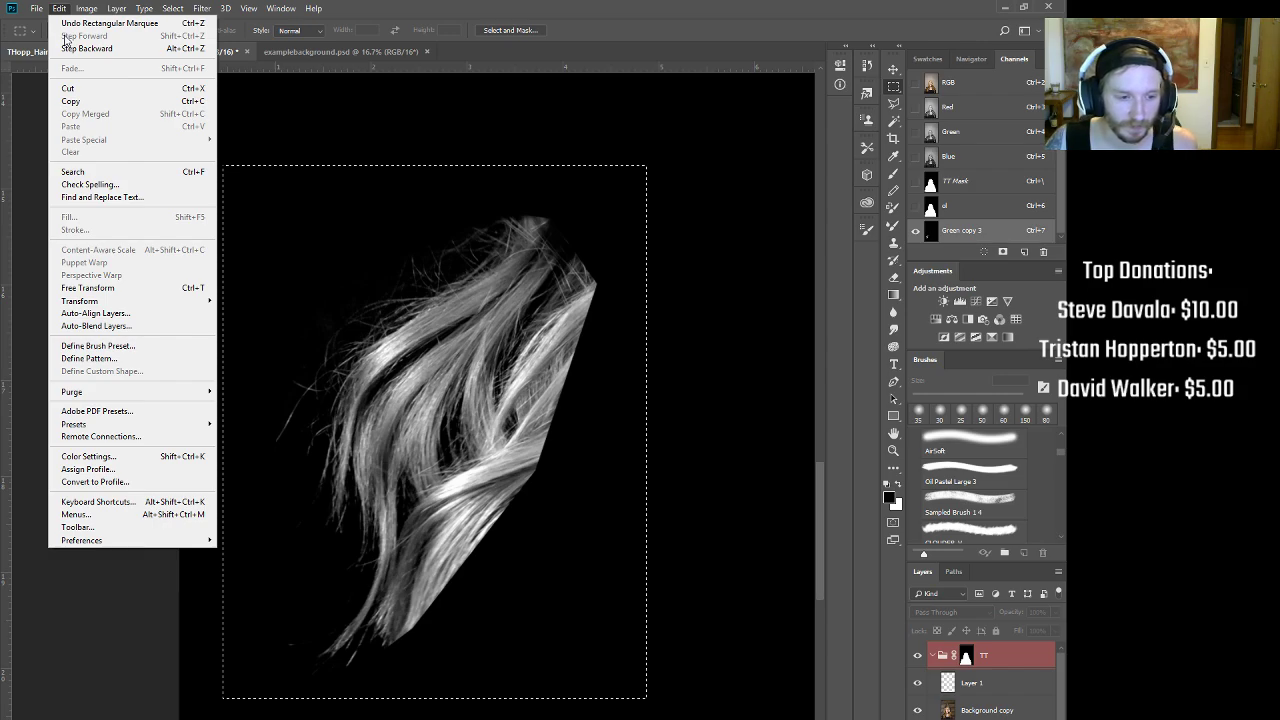
left_click(155, 350)
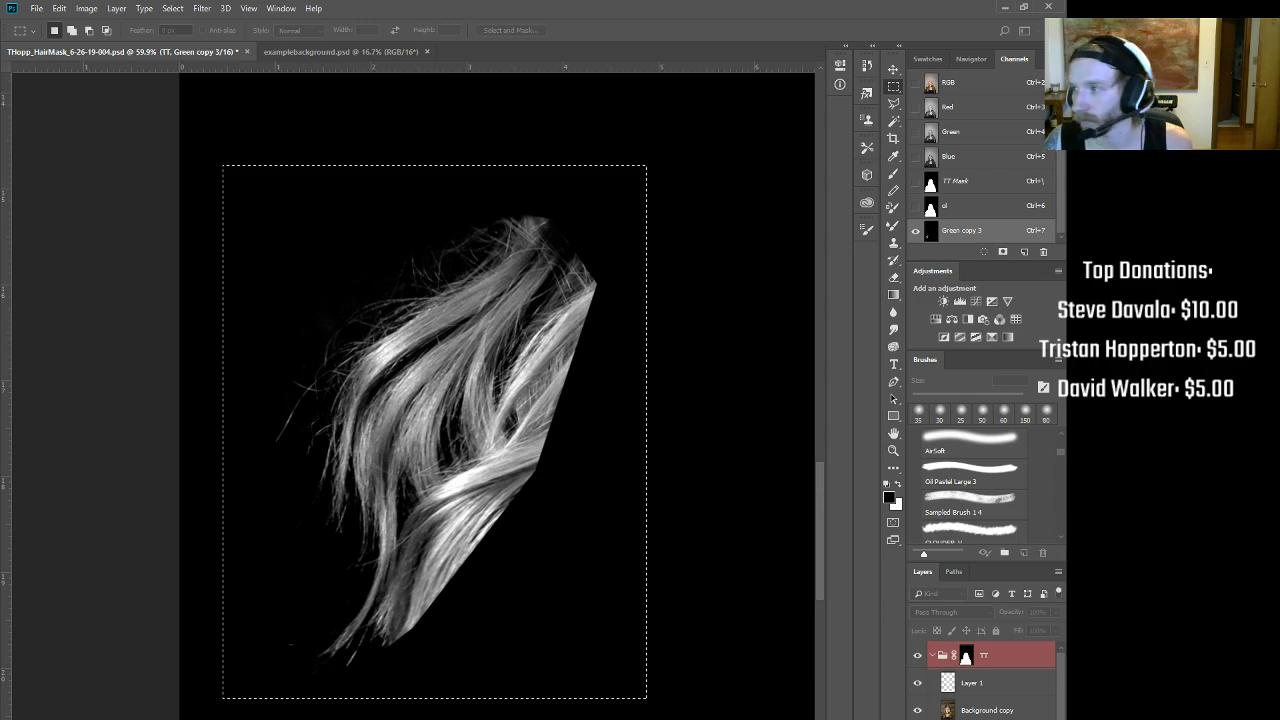
left_click_drag(473, 107, 364, 313)
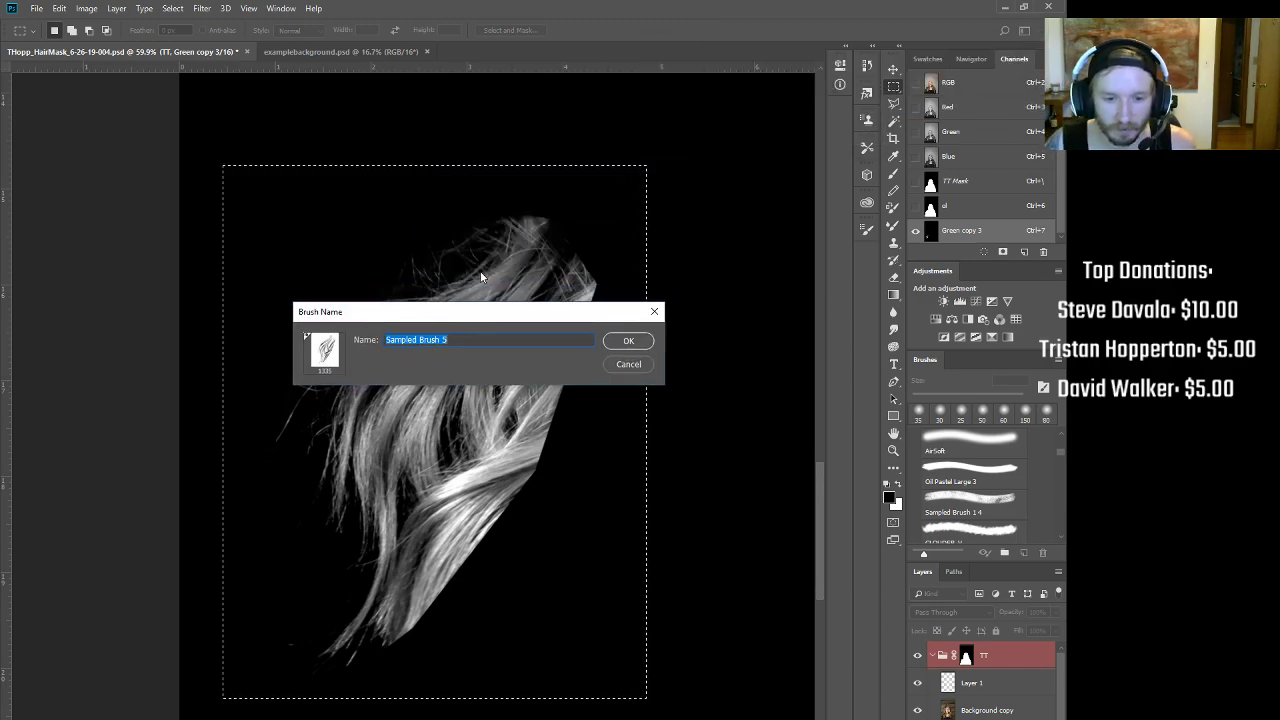
left_click(628, 340)
key("b")
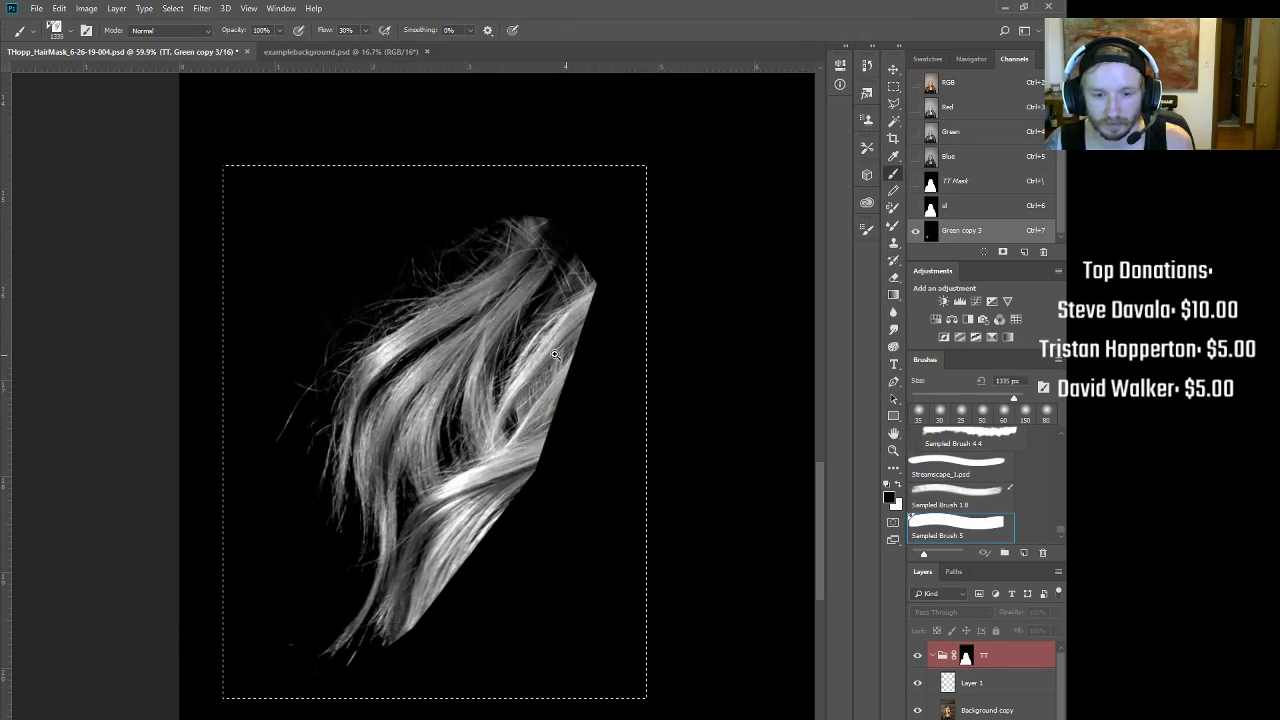
Step: Check Sampled Brush 5 in the Brushes panel and open its options without changing anything
scroll(514, 400, "down", 5)
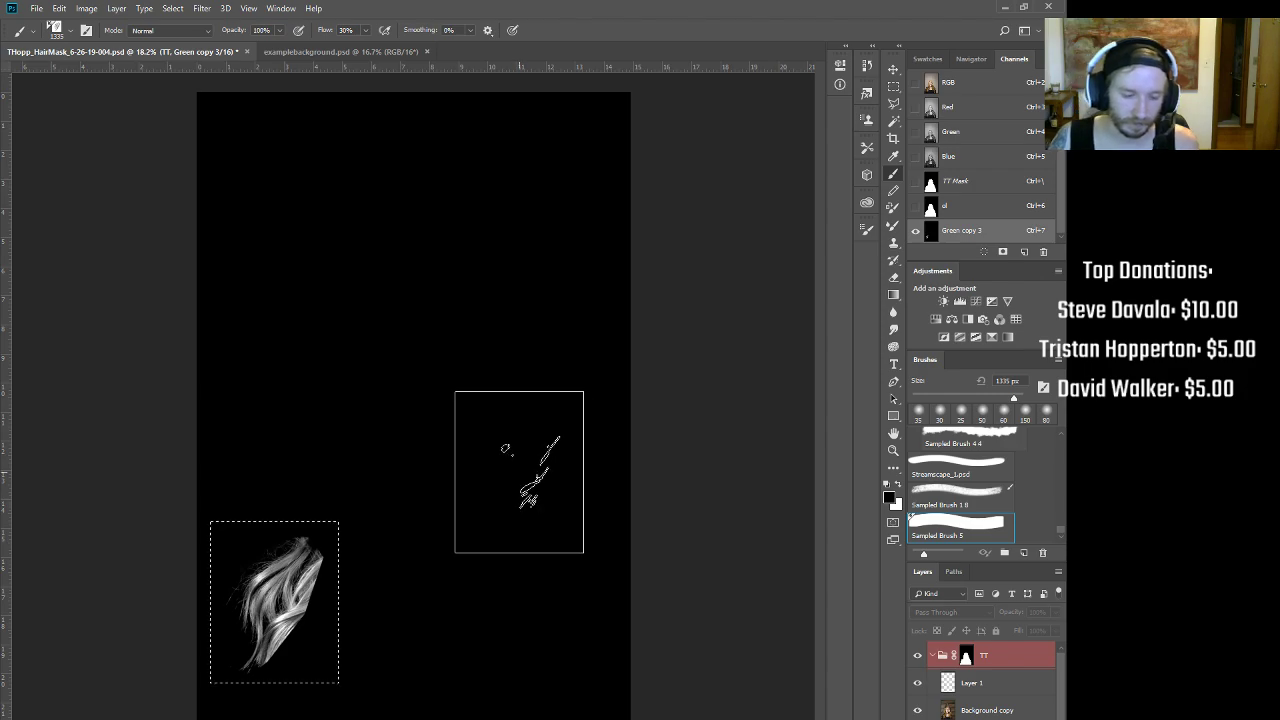
scroll(400, 590, "up", 2)
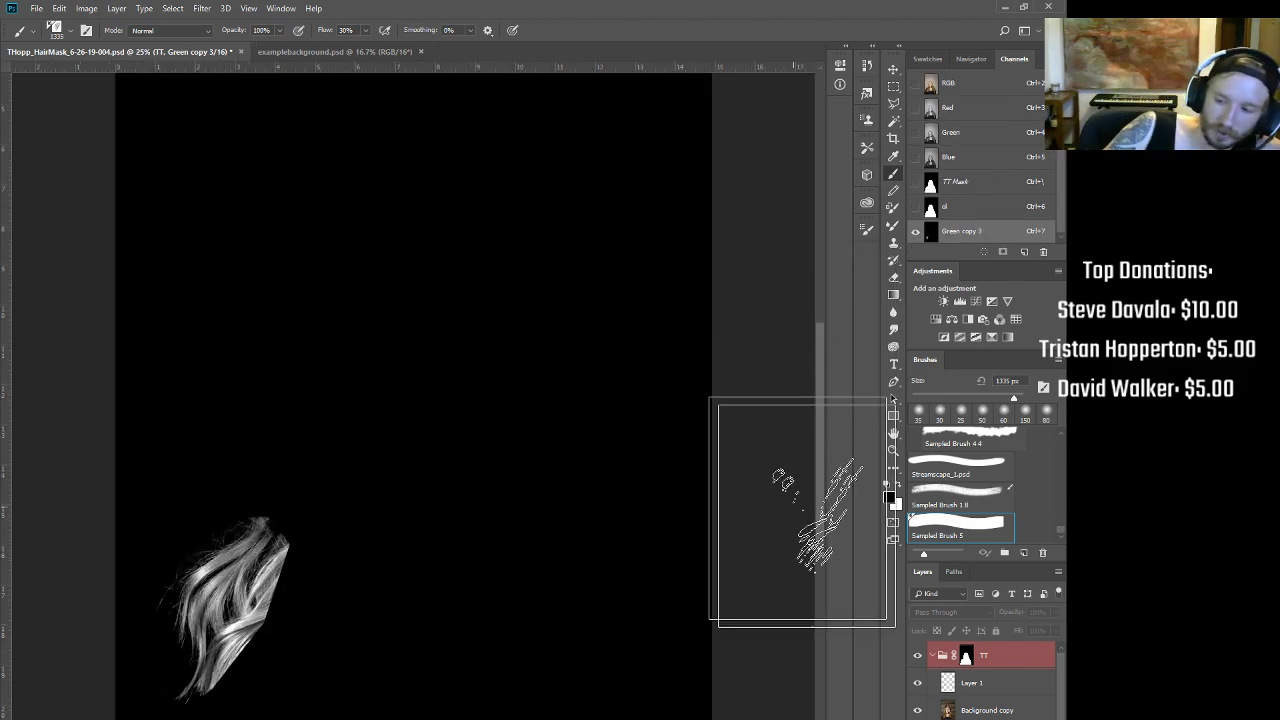
right_click(975, 536)
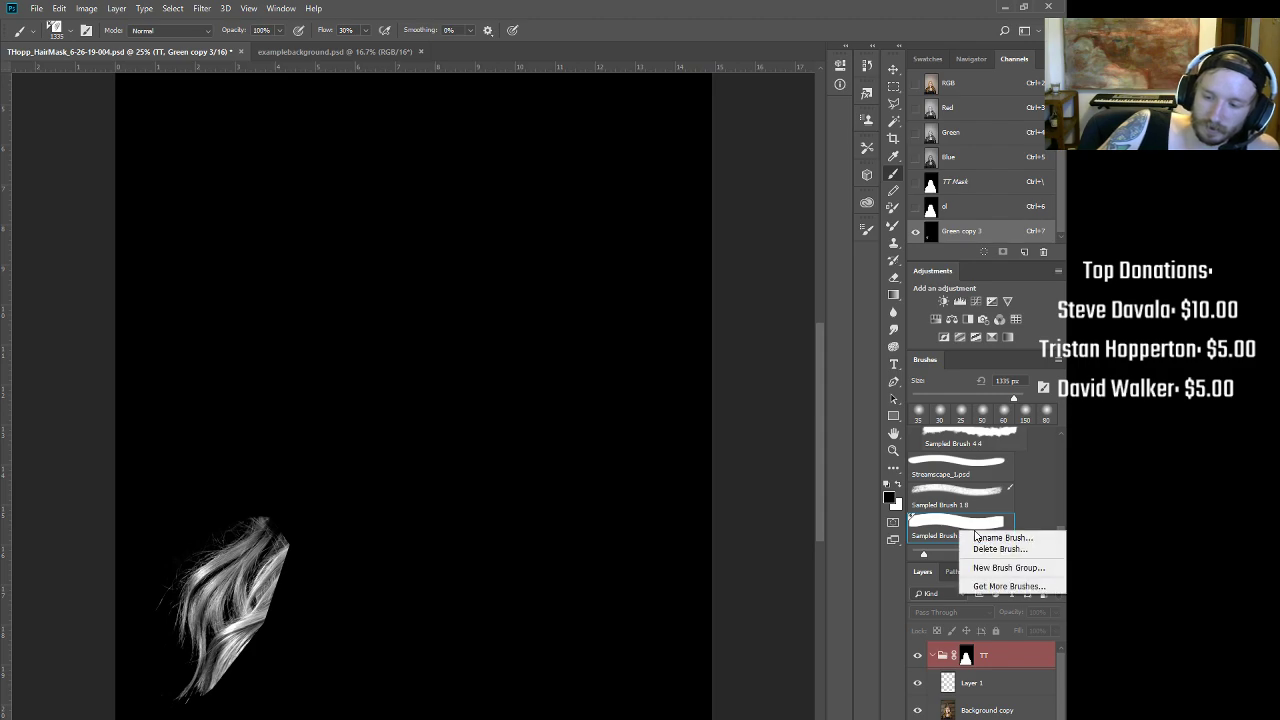
left_click(886, 70)
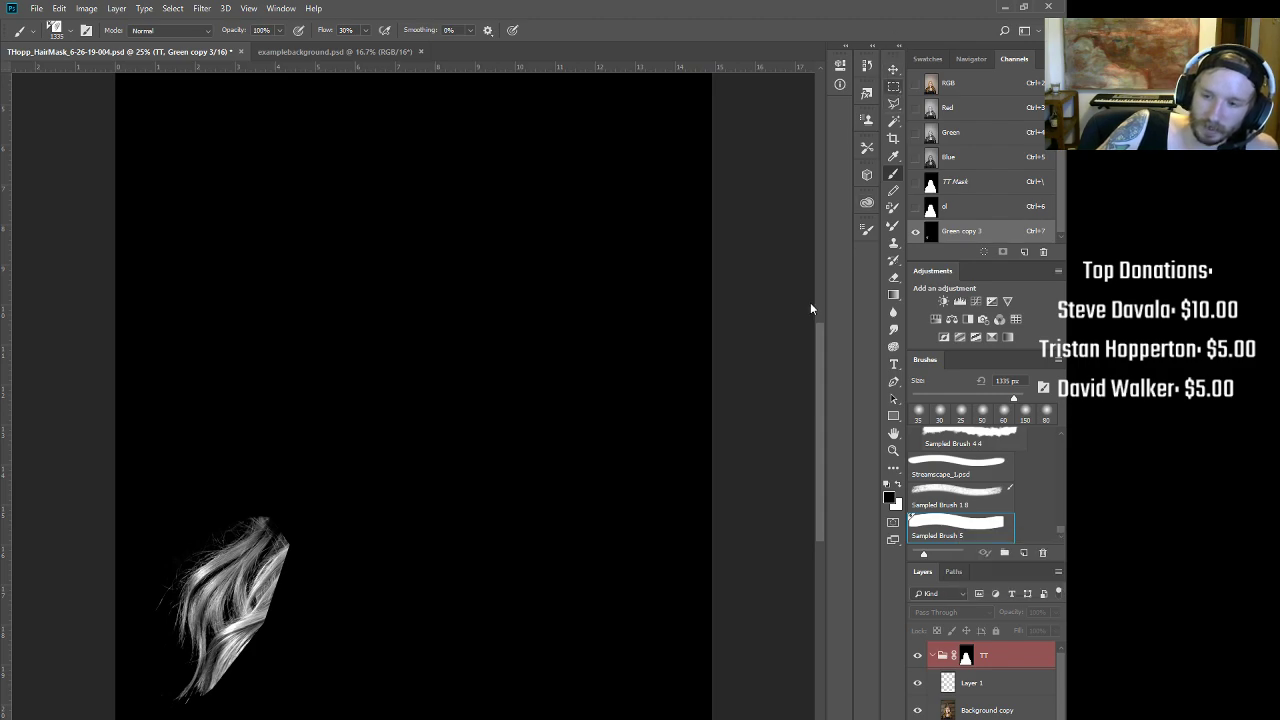
left_click(894, 87)
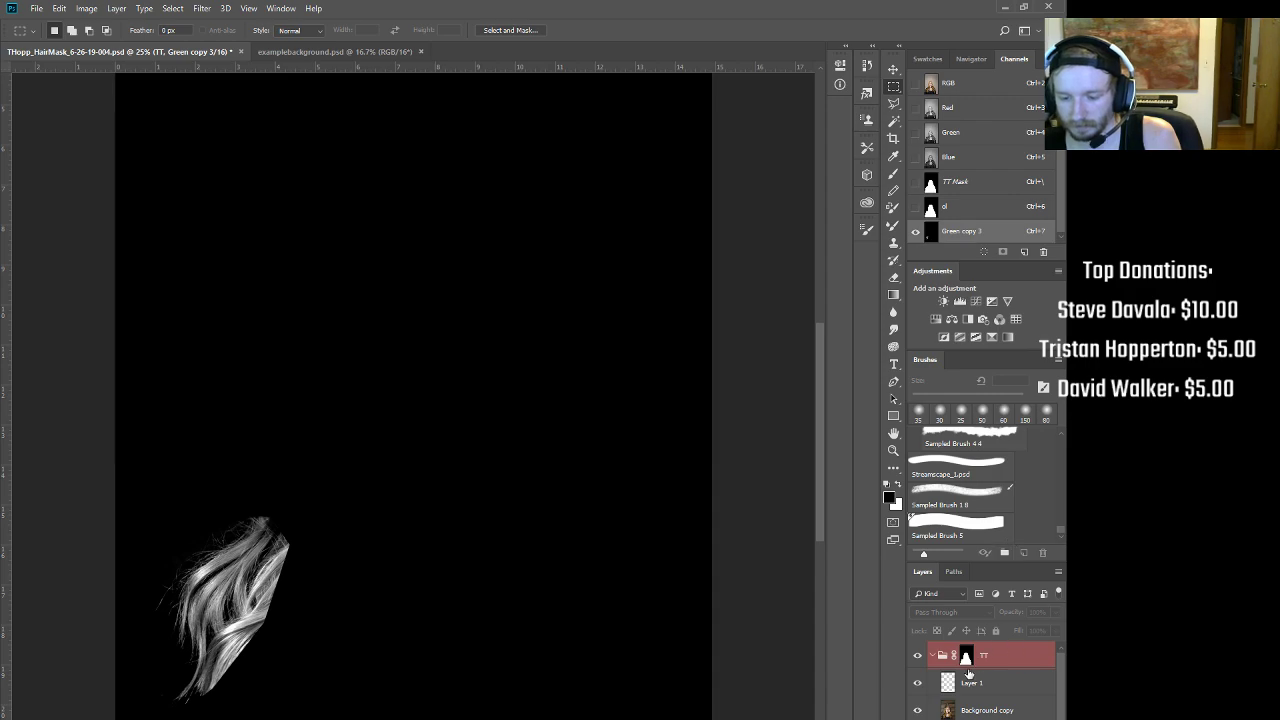
Step: Display the Green copy 3 channel on its own, zoomed in on the hair strands
left_click(966, 656, "alt")
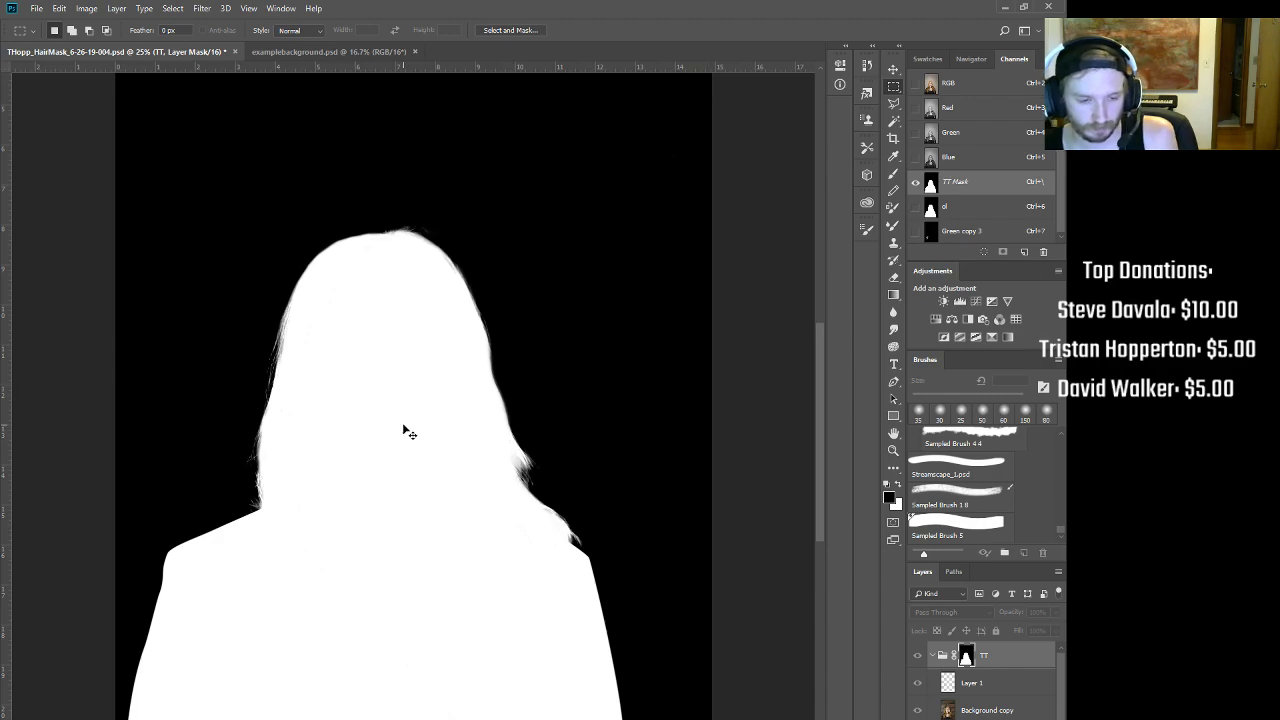
key("ctrl+2")
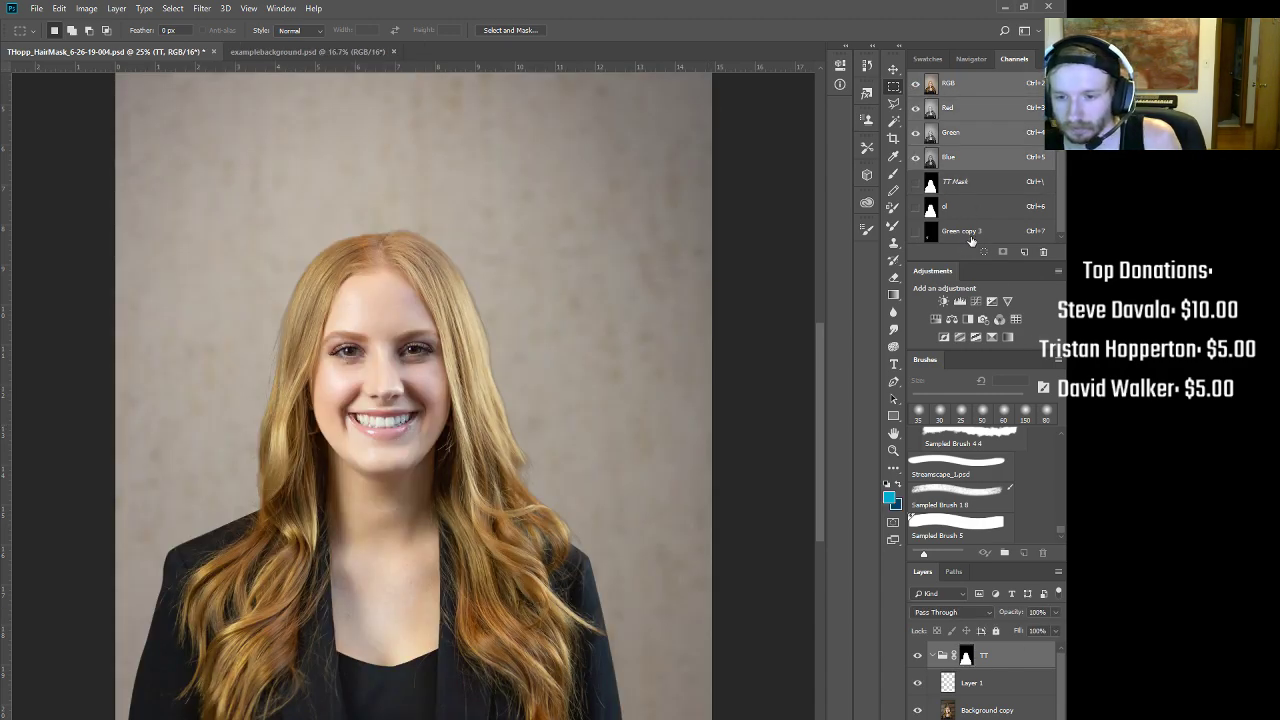
left_click(971, 232)
left_click_drag(208, 644, 355, 622)
left_click_drag(355, 622, 486, 500)
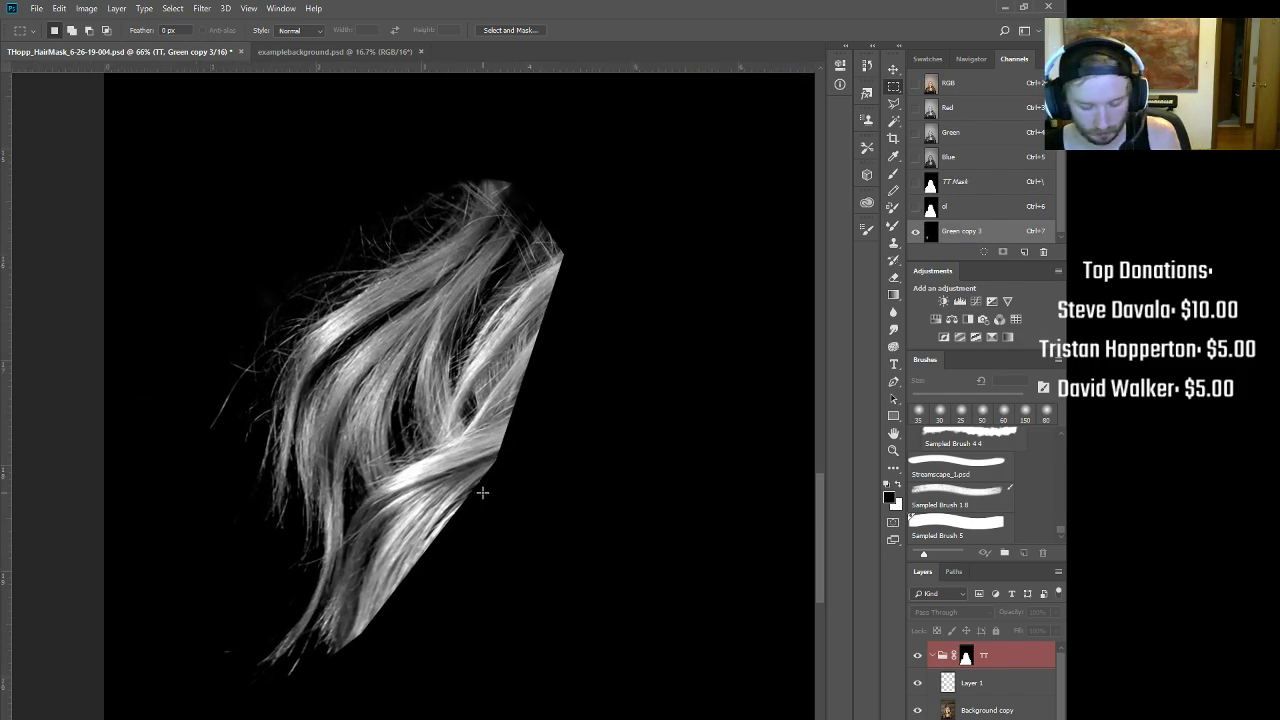
Step: Apply Curves with the white and black points pulled inward so strands turn white on black
key("ctrl+m")
left_click_drag(786, 240, 692, 228)
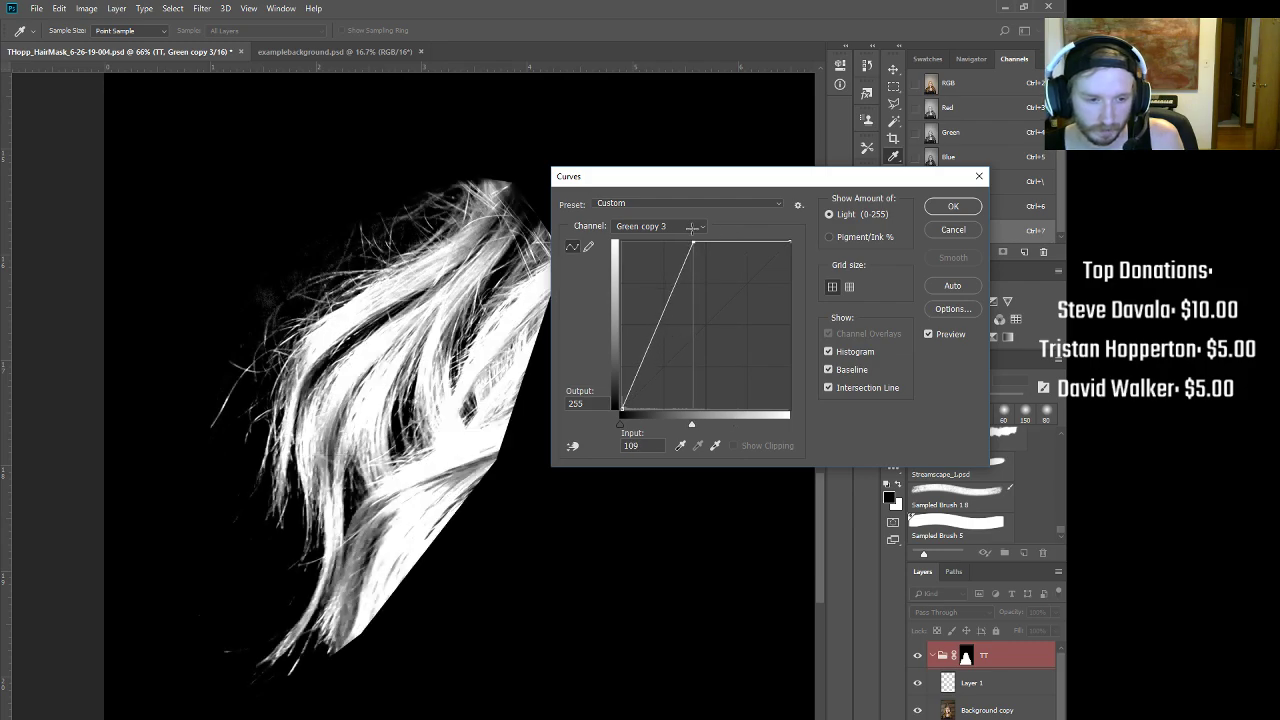
left_click_drag(627, 410, 624, 409)
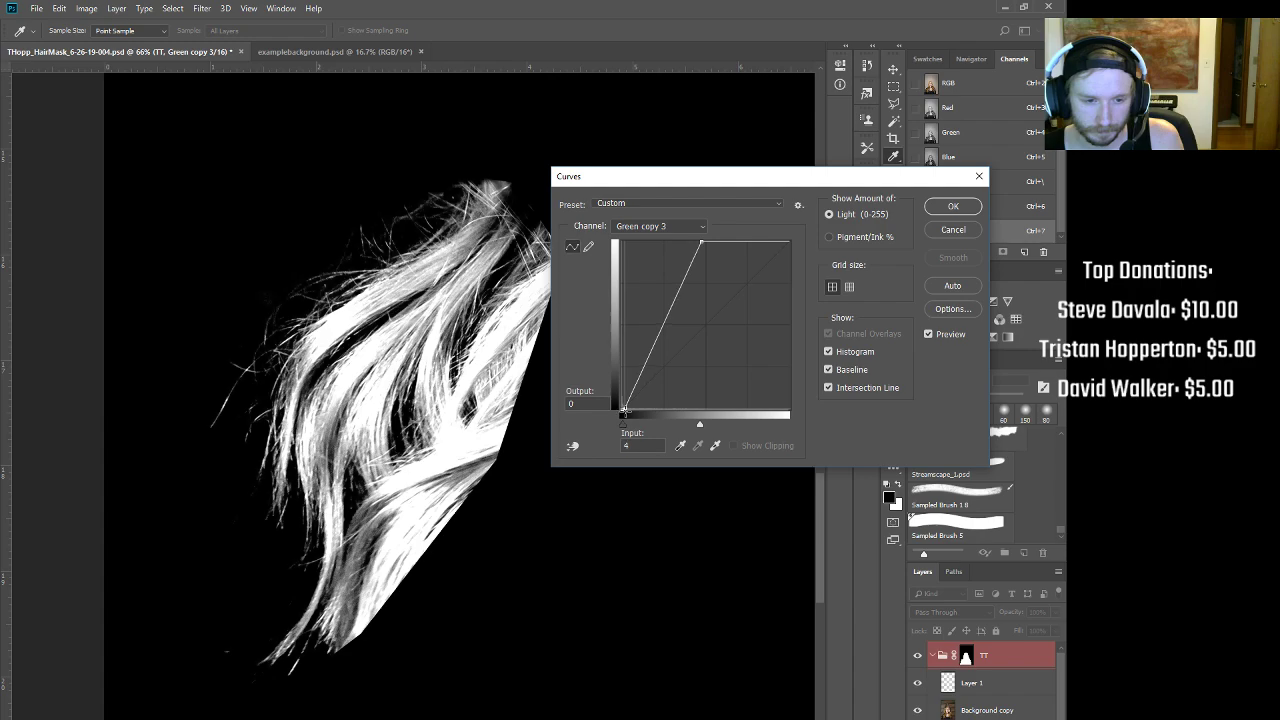
left_click(953, 207)
key("b")
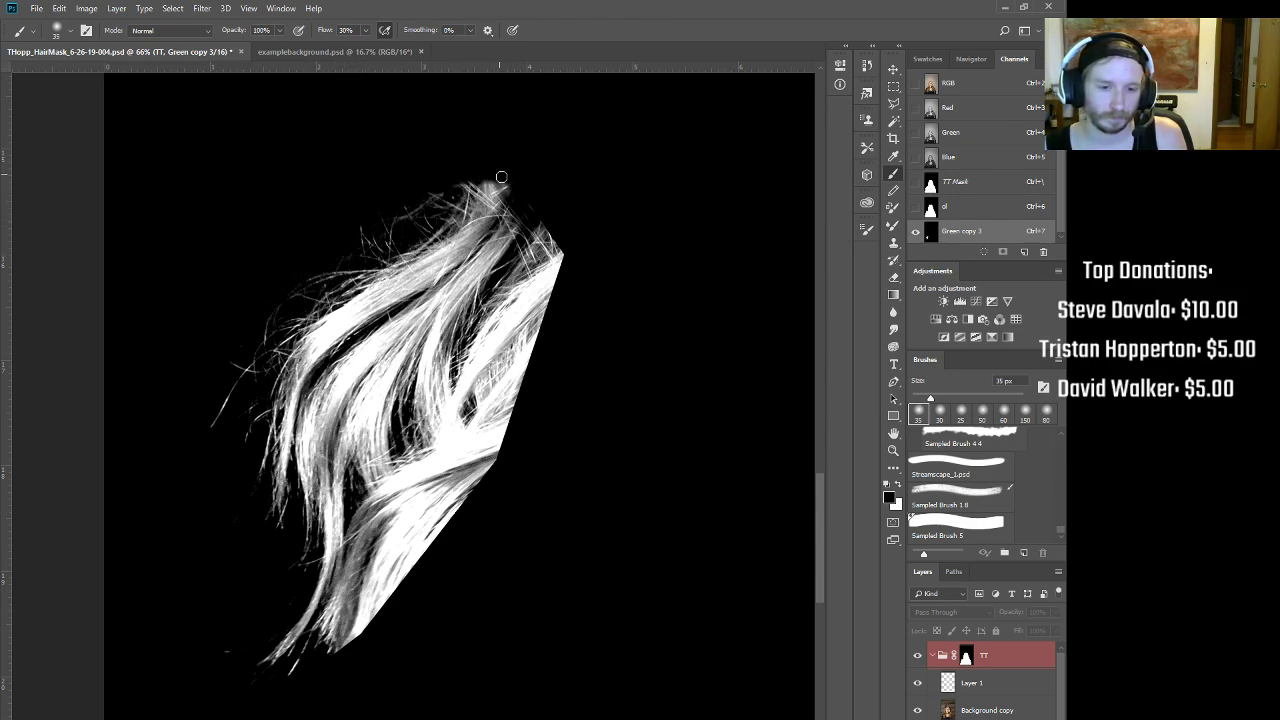
scroll(522, 255, "down", 3)
scroll(522, 255, "up", 2)
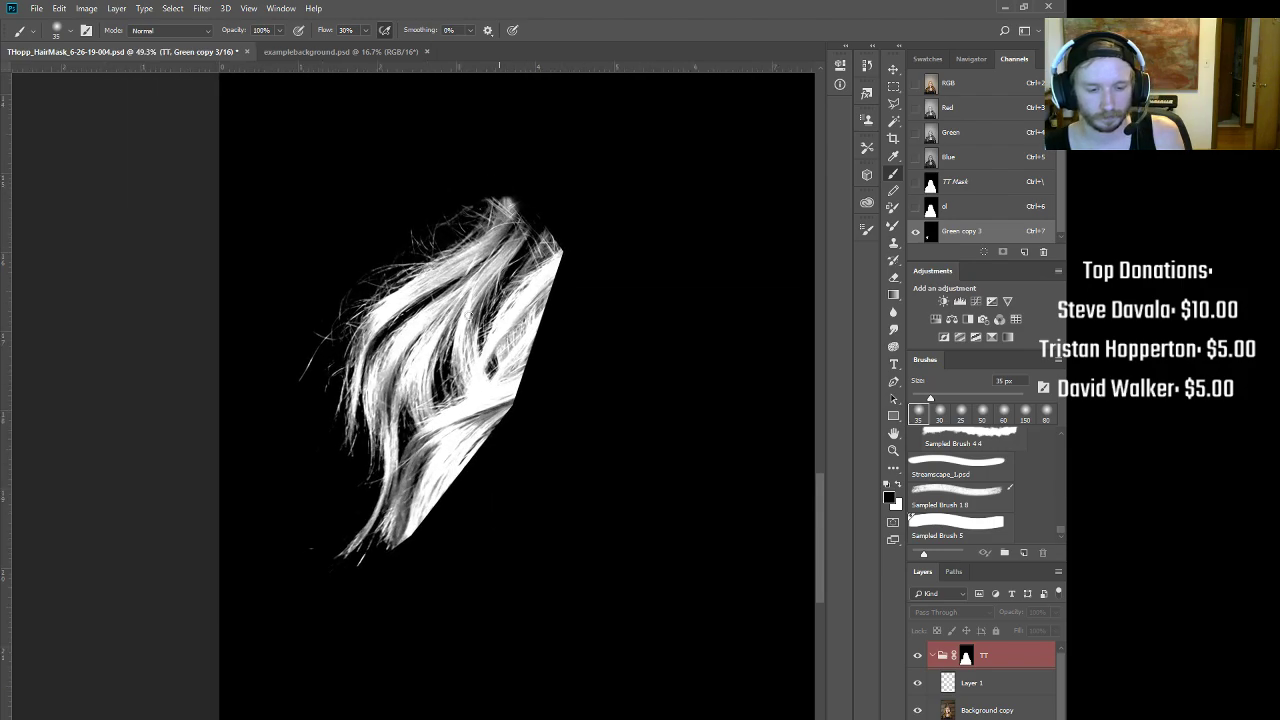
scroll(381, 484, "down", 2)
scroll(343, 503, "up", 3)
scroll(317, 503, "down", 4)
Step: Load Green copy 3 as a selection and move it onto the left hair edge in the ol channel
key("ctrl+2")
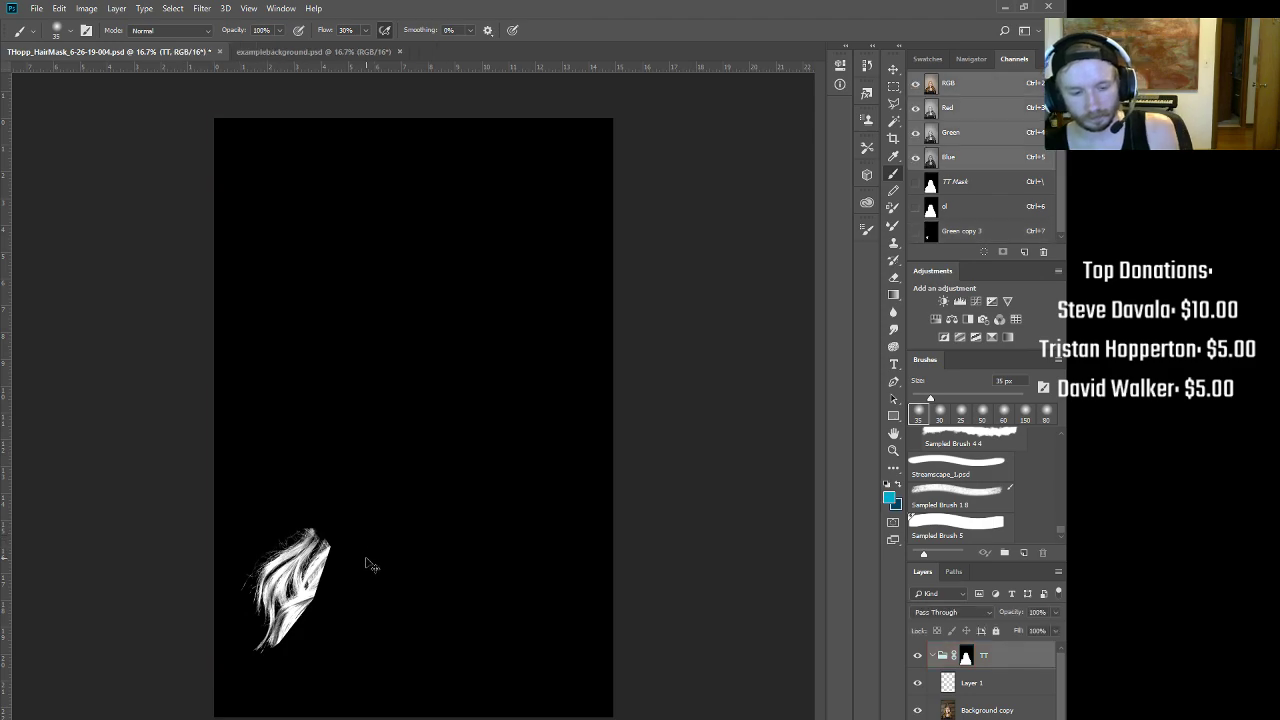
left_click(932, 235, "ctrl")
left_click(965, 212)
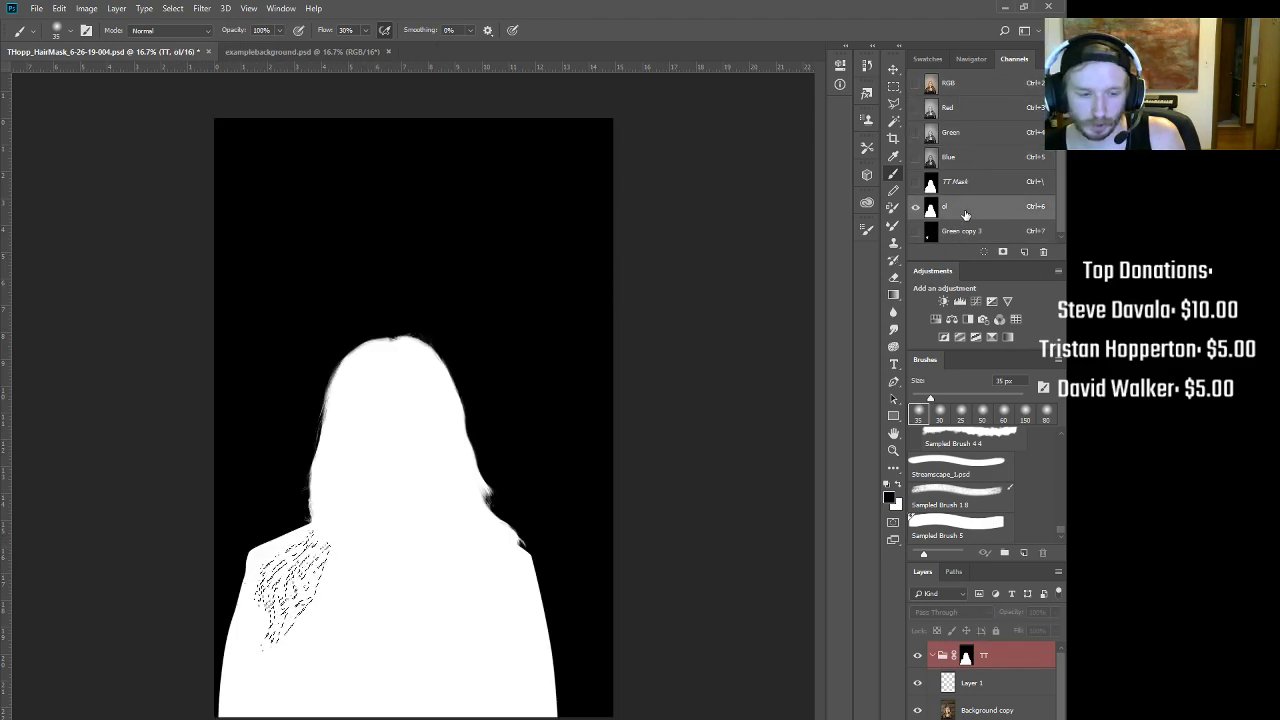
left_click(895, 95)
left_click_drag(305, 590, 356, 414)
scroll(298, 421, "up", 5)
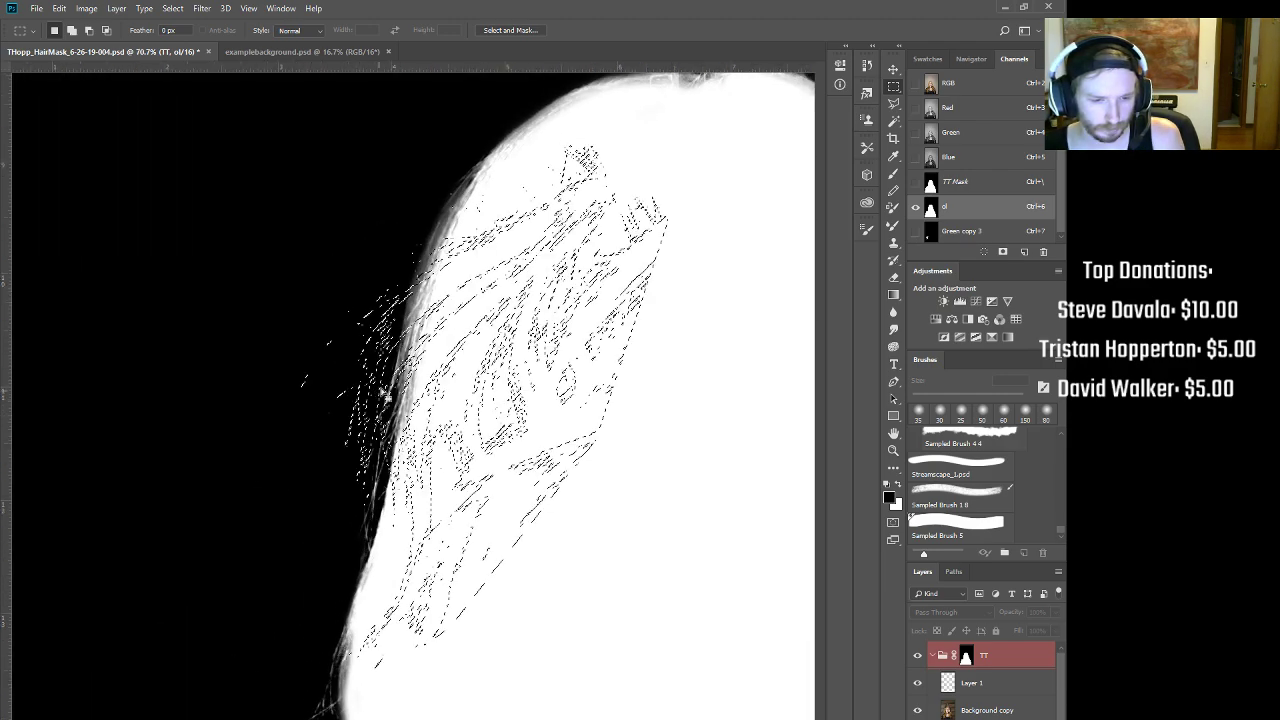
left_click_drag(473, 405, 495, 408)
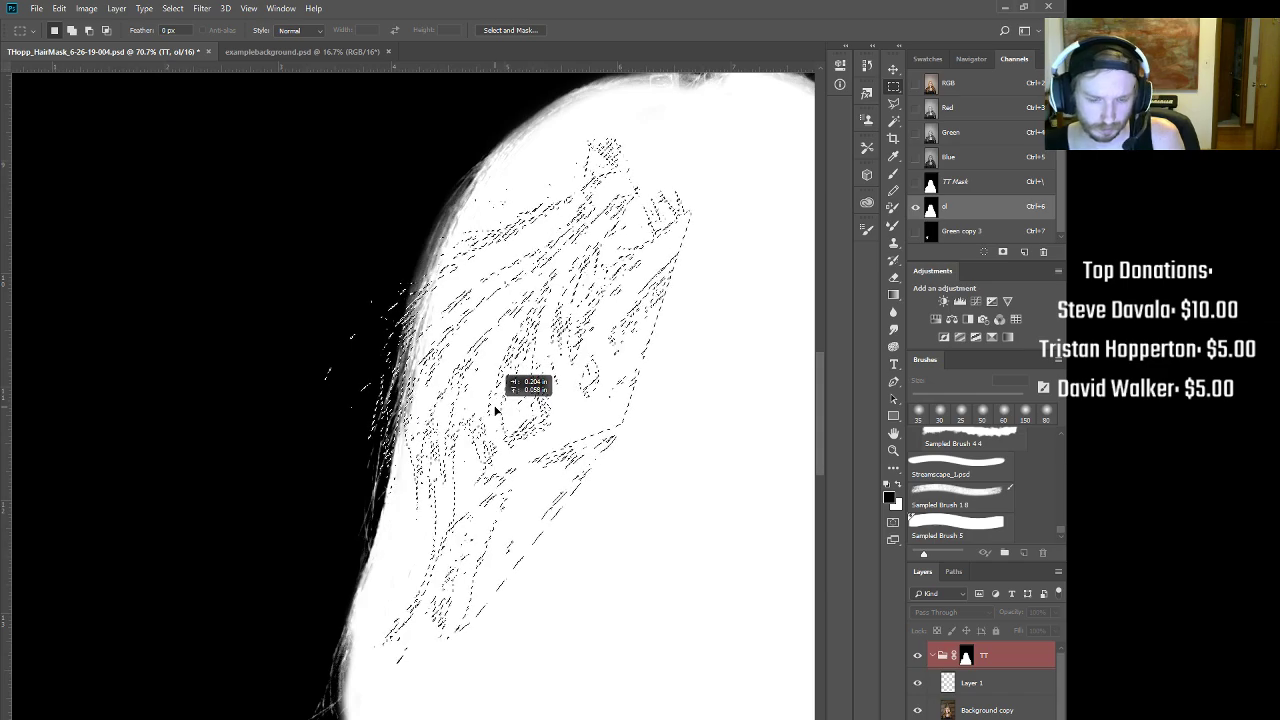
Step: Test white fills of the strands at several positions along the mask edge, undoing each one
key("alt+BackSpace")
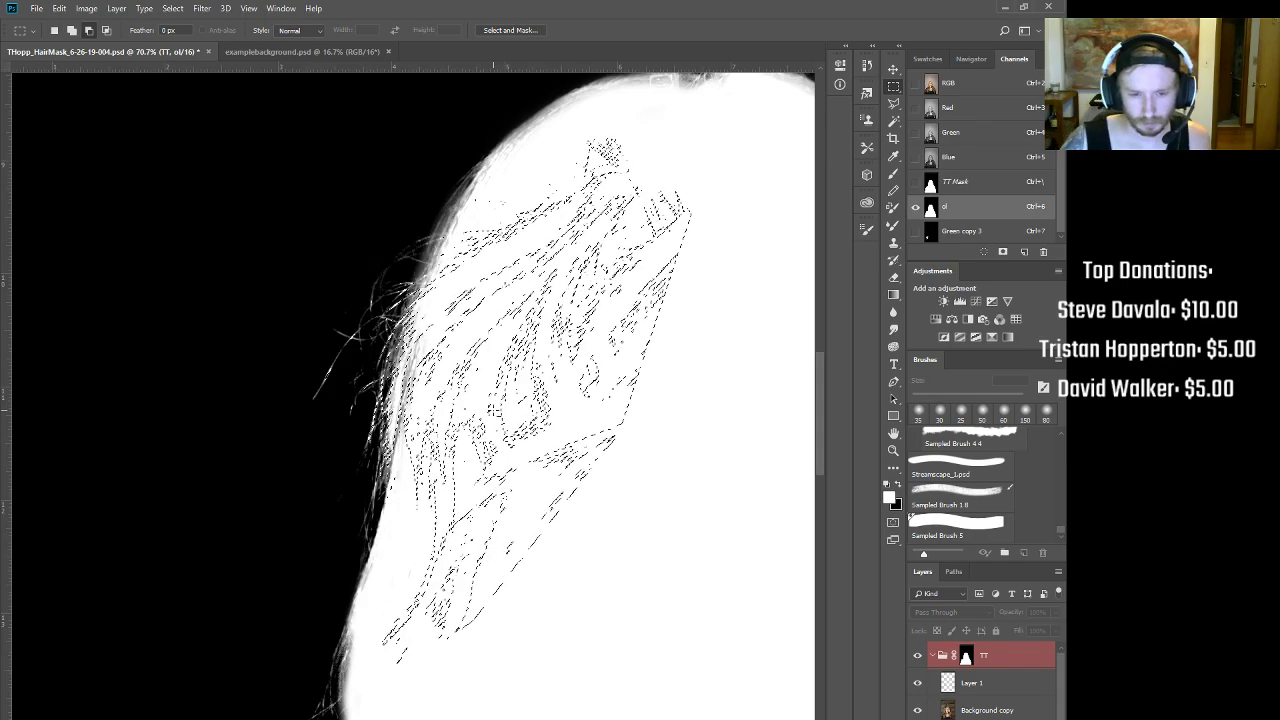
key("ctrl+BackSpace")
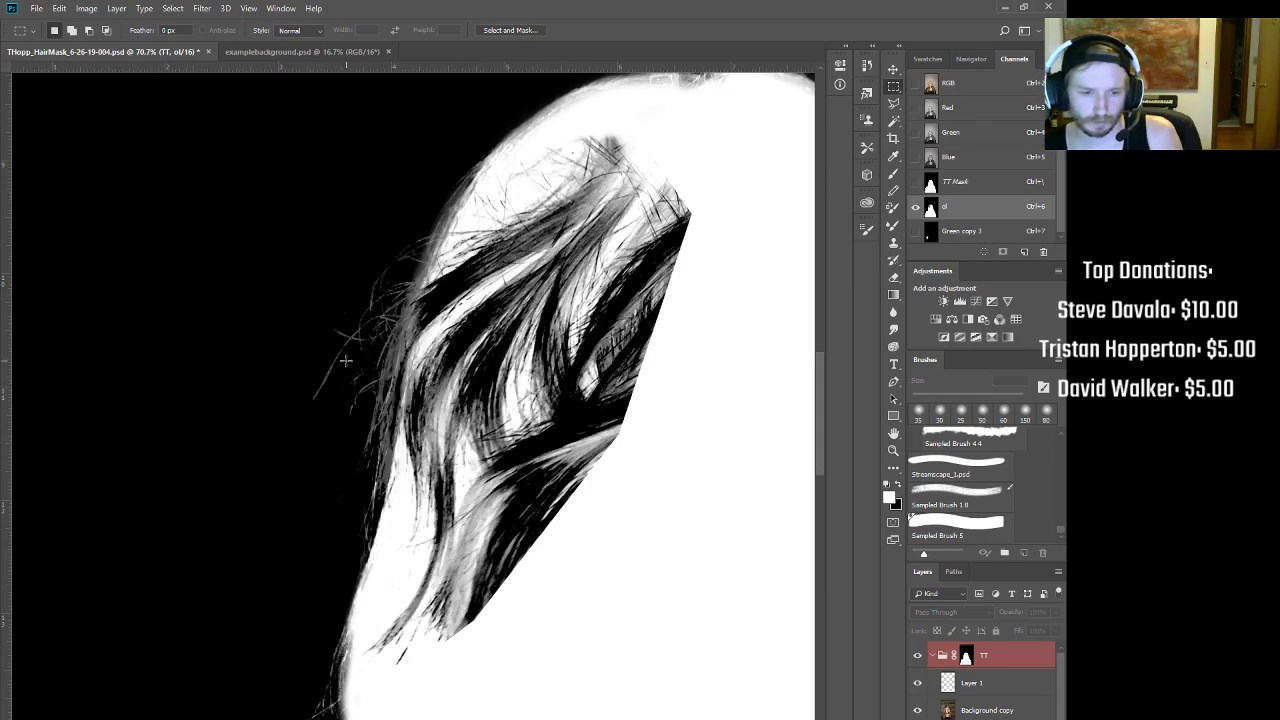
key("ctrl+z")
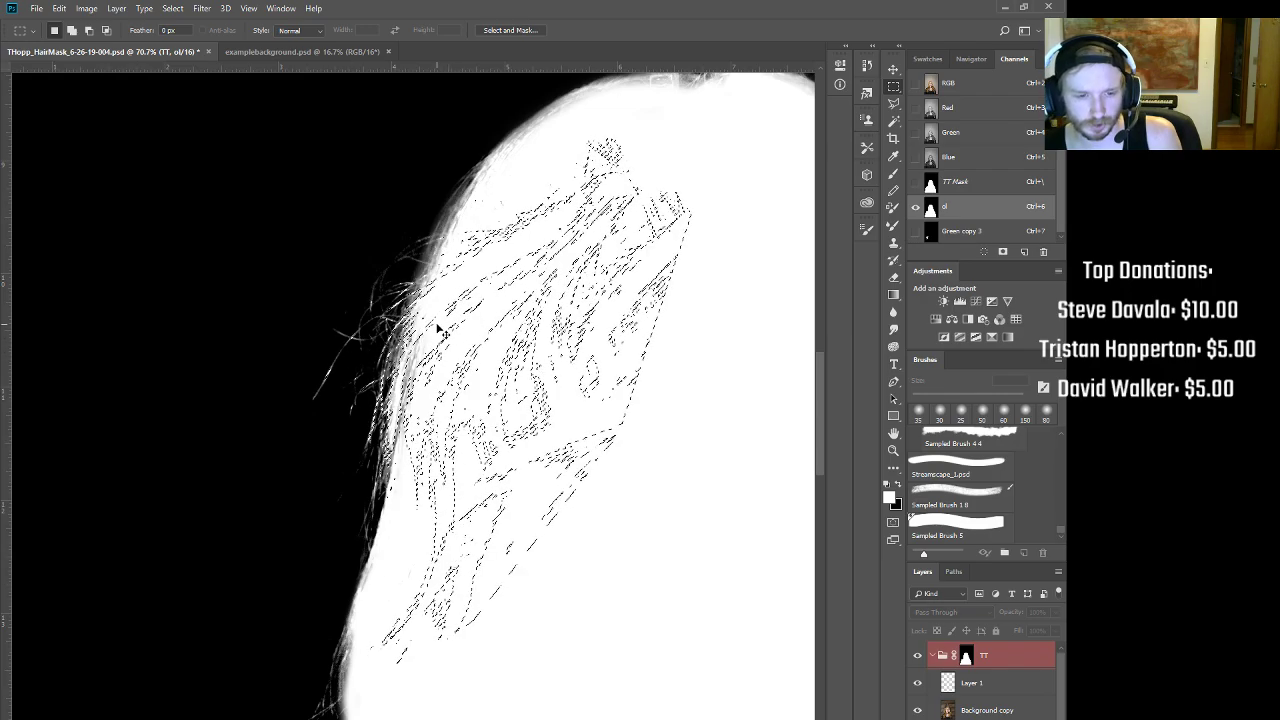
key("ctrl+z")
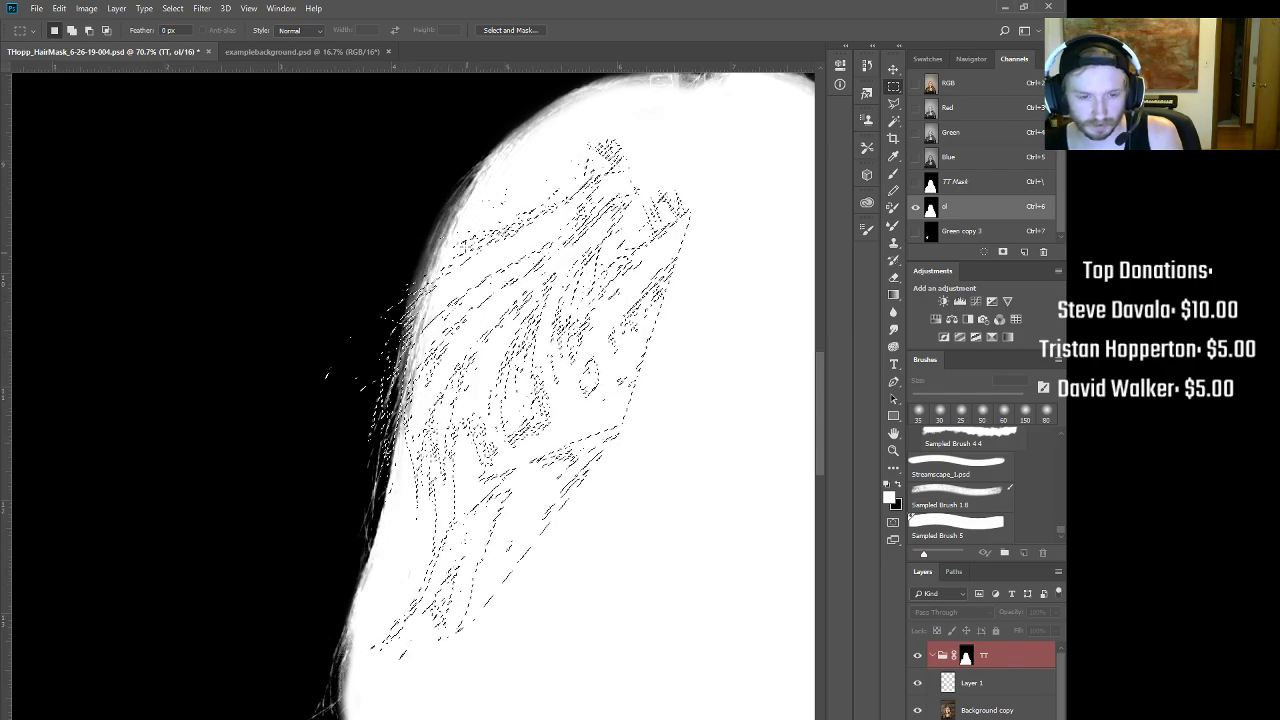
left_click_drag(457, 283, 485, 193)
left_click_drag(564, 186, 510, 293)
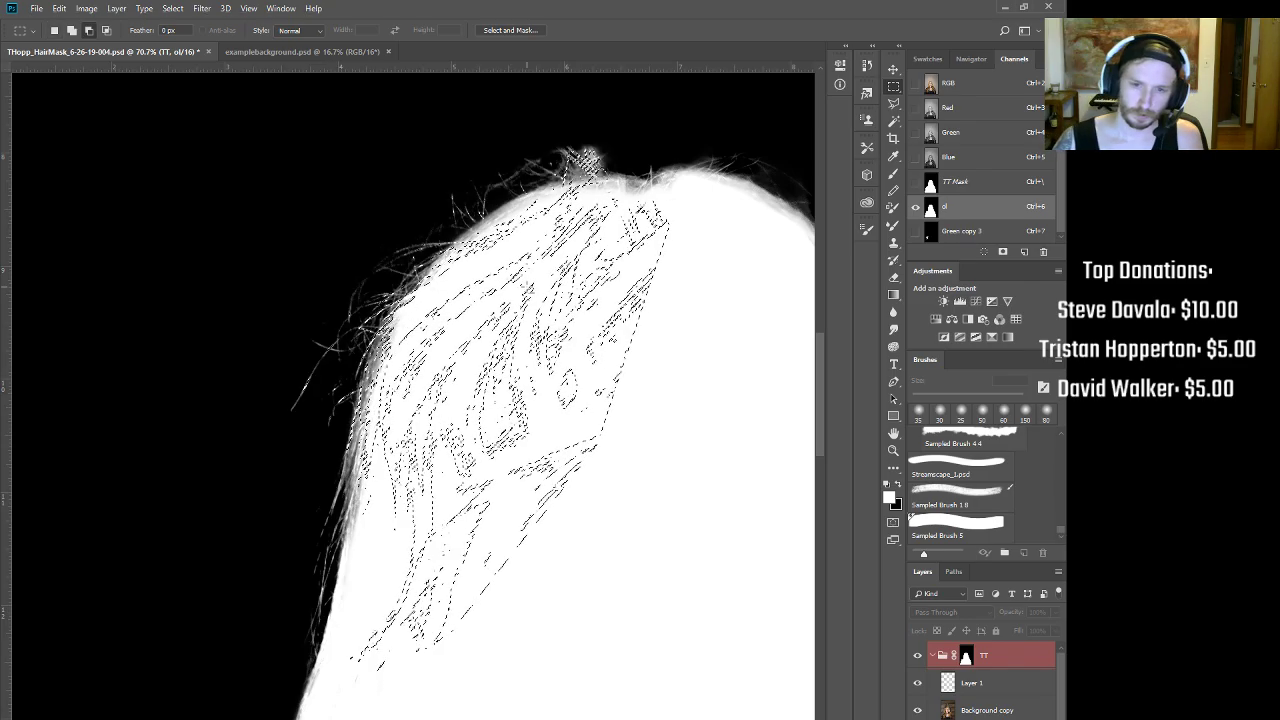
key("ctrl+z")
left_click_drag(517, 250, 489, 285)
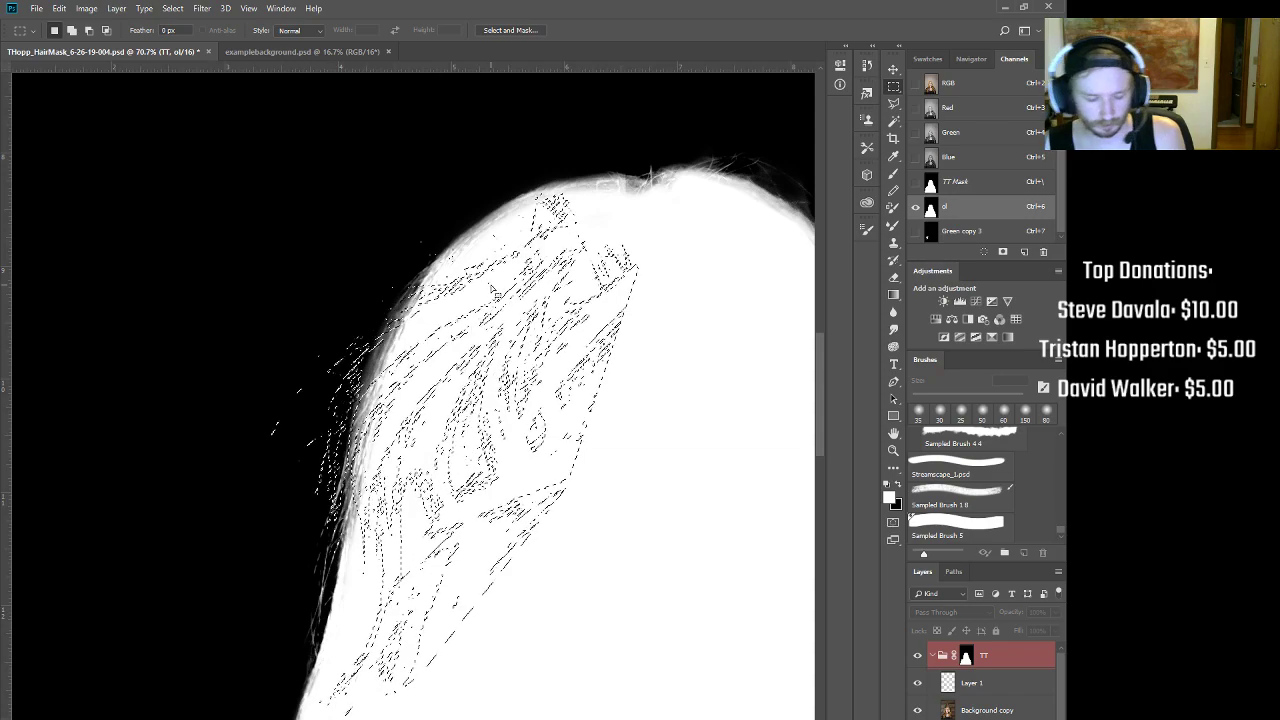
key("alt+BackSpace")
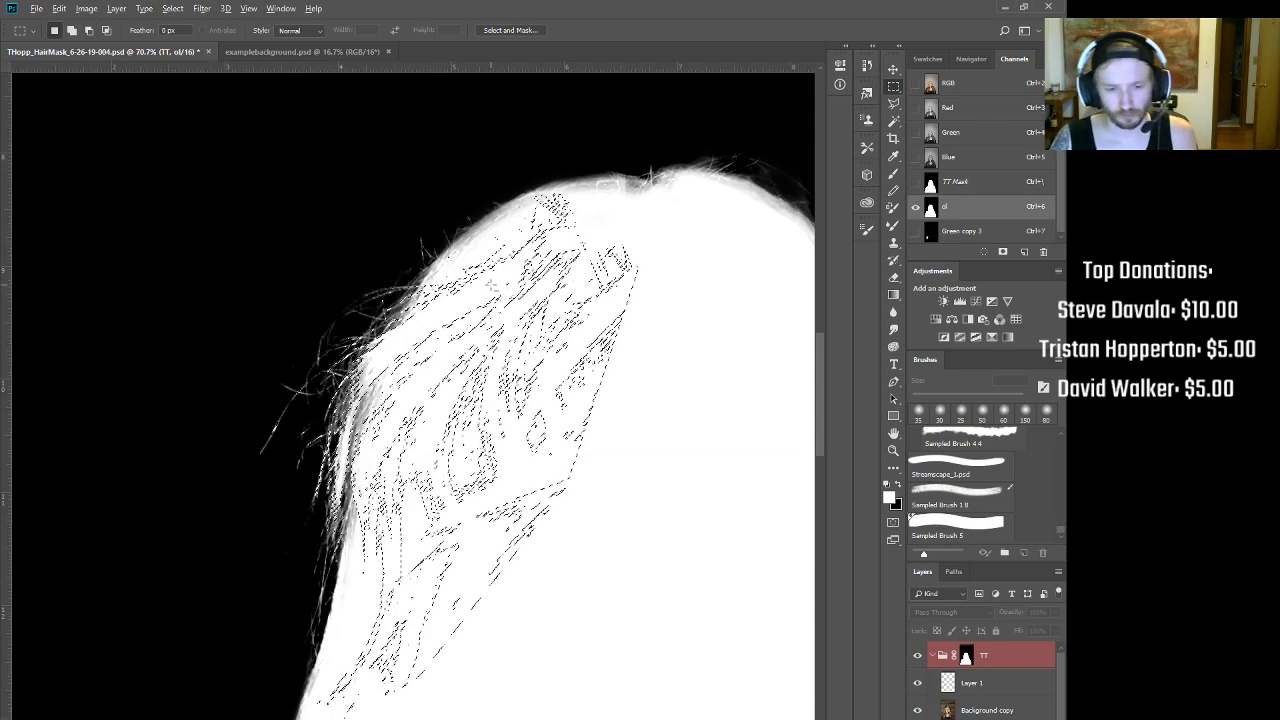
key("ctrl+z")
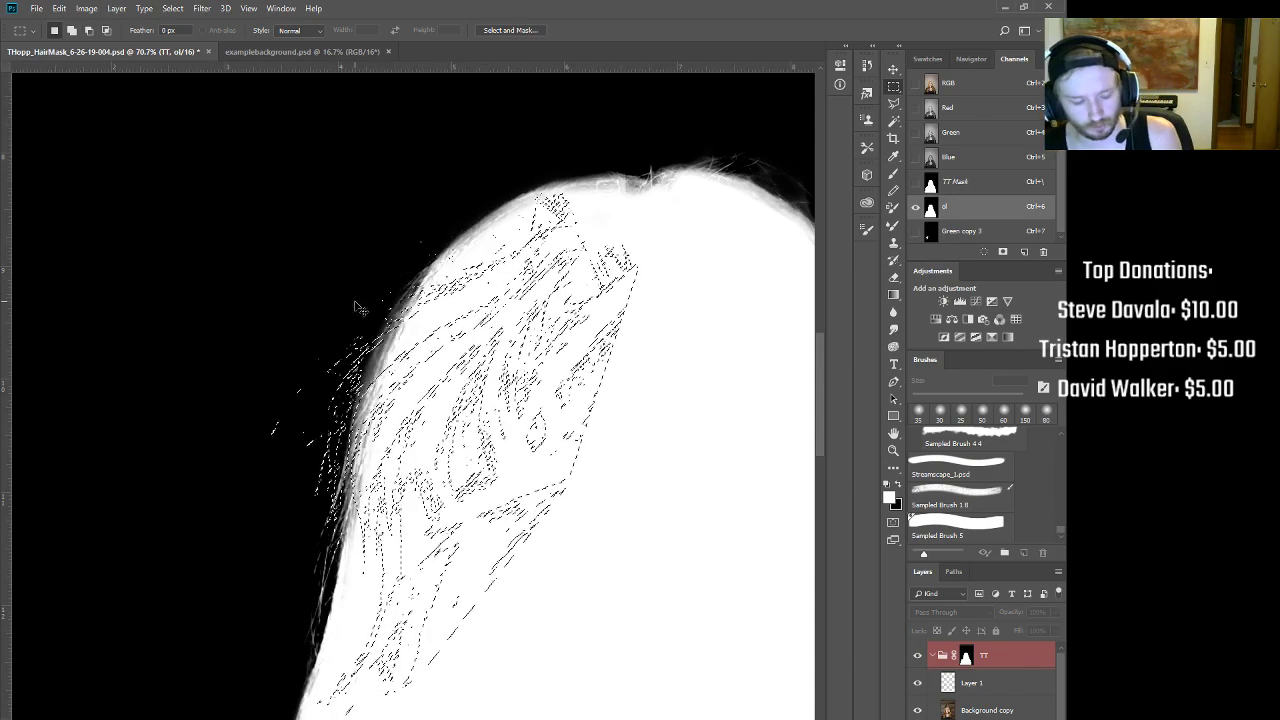
left_click_drag(414, 378, 427, 386)
Step: Switch to Green copy 3, clear the selection, and box the hair shape
scroll(452, 338, "down", 3)
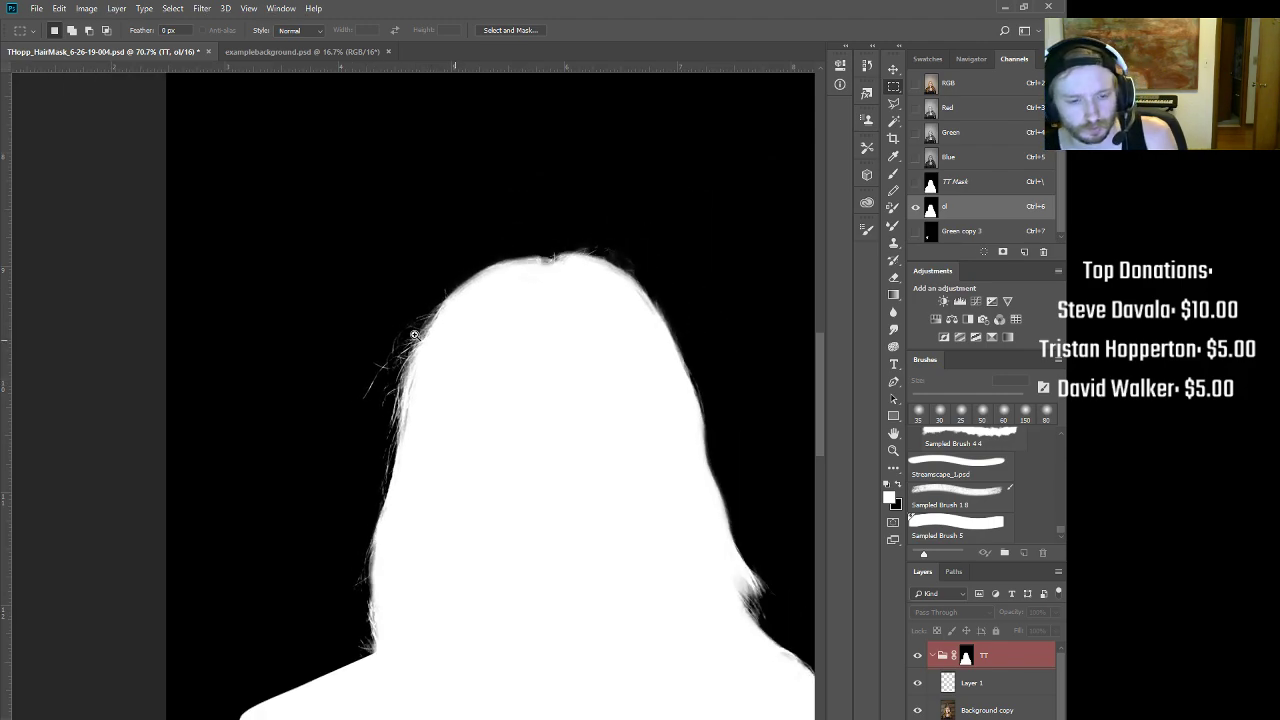
left_click_drag(448, 389, 443, 272)
left_click(957, 232)
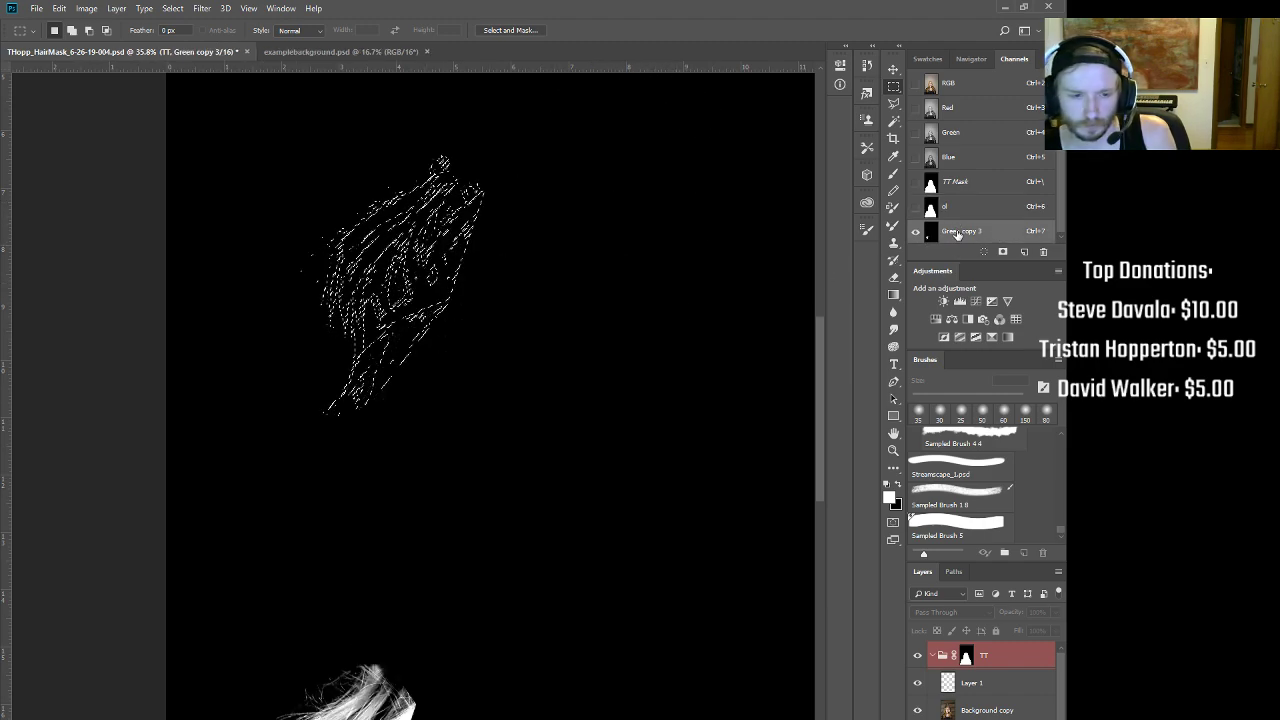
key("ctrl+d")
scroll(431, 509, "down", 5)
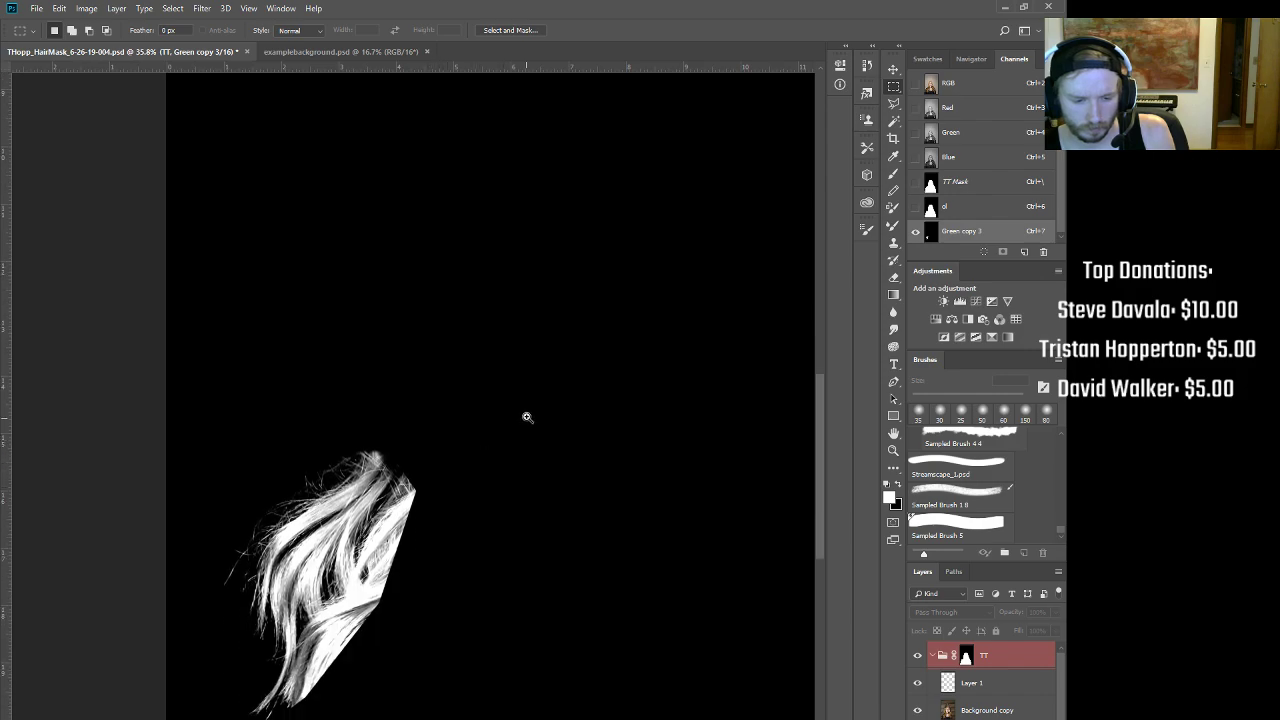
left_click_drag(527, 417, 454, 408)
left_click_drag(283, 527, 368, 628)
left_click_drag(328, 578, 436, 401)
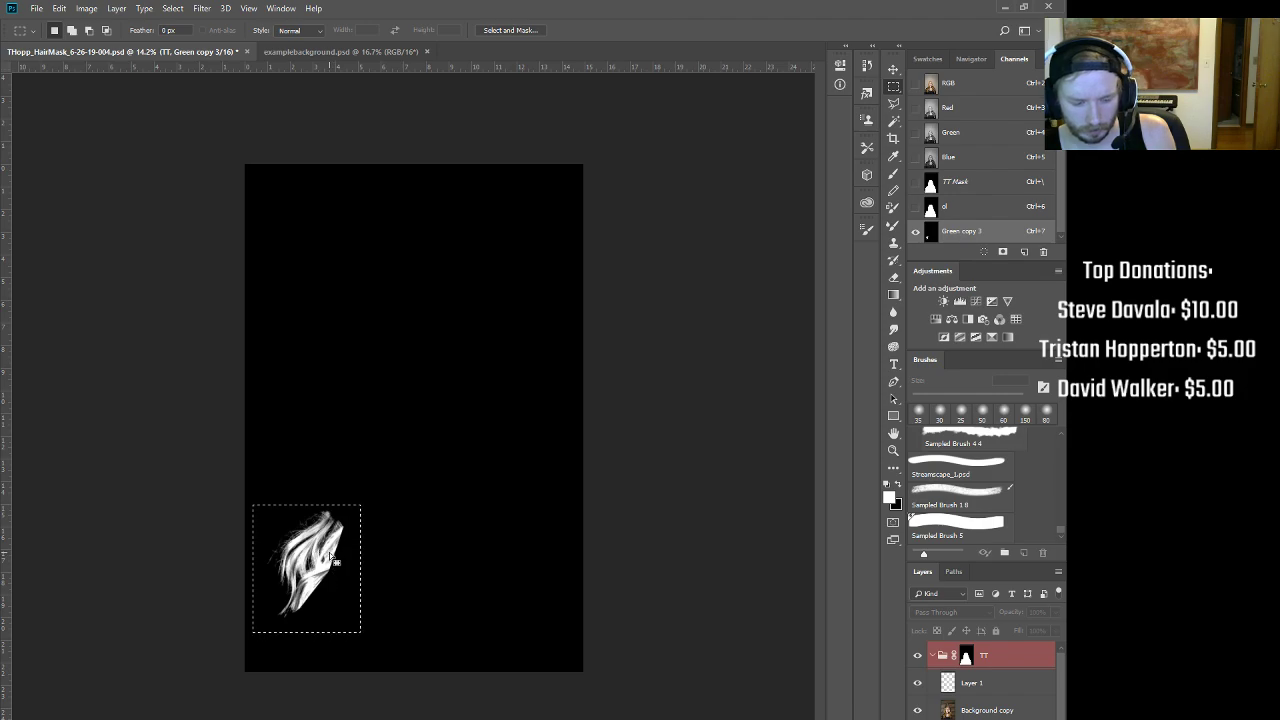
left_click_drag(330, 527, 319, 560)
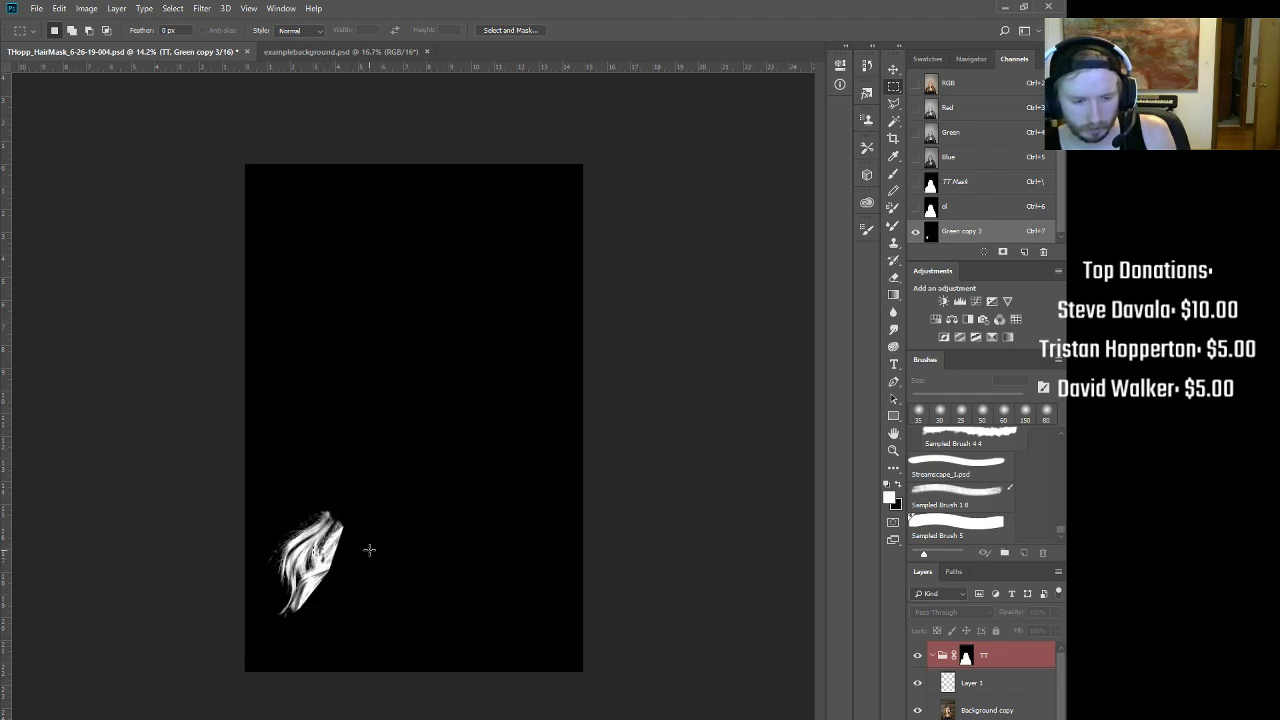
left_click_drag(304, 580, 482, 562)
Step: Move the hair strands up and right, box them, and invert the channel to black on white
left_click(893, 68)
left_click_drag(376, 557, 436, 474)
left_click_drag(416, 399, 474, 374)
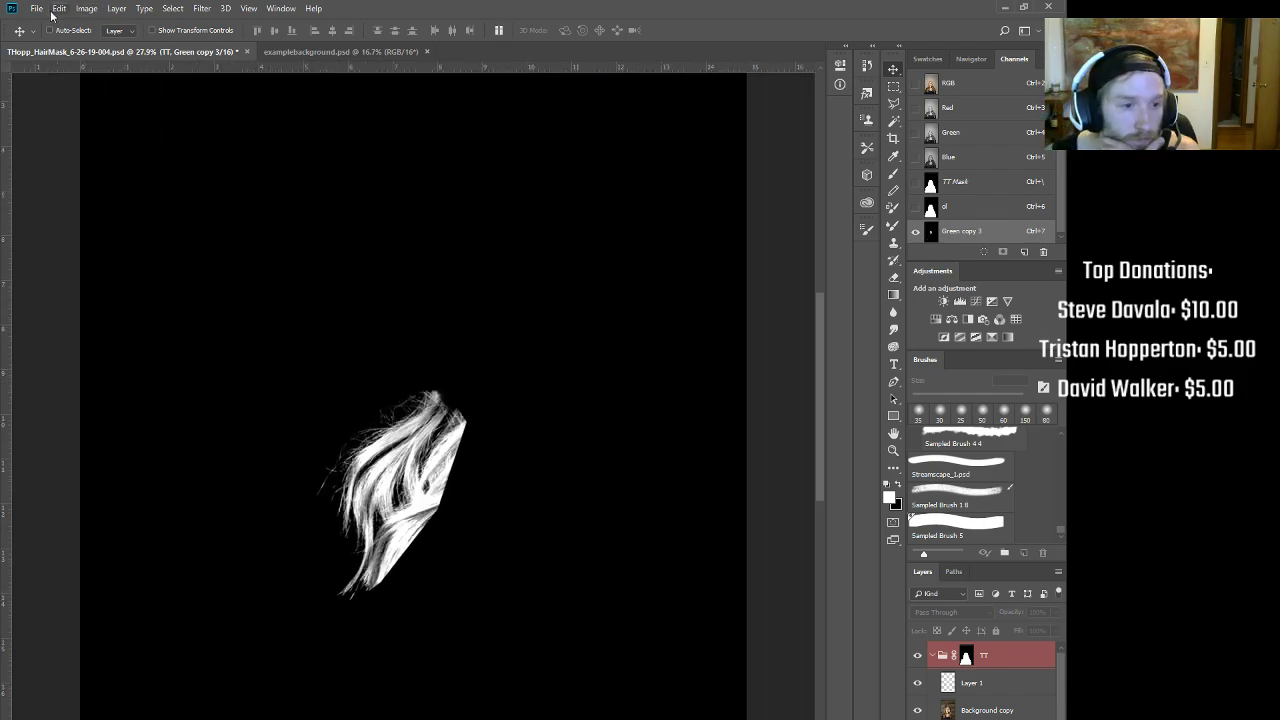
left_click(59, 8)
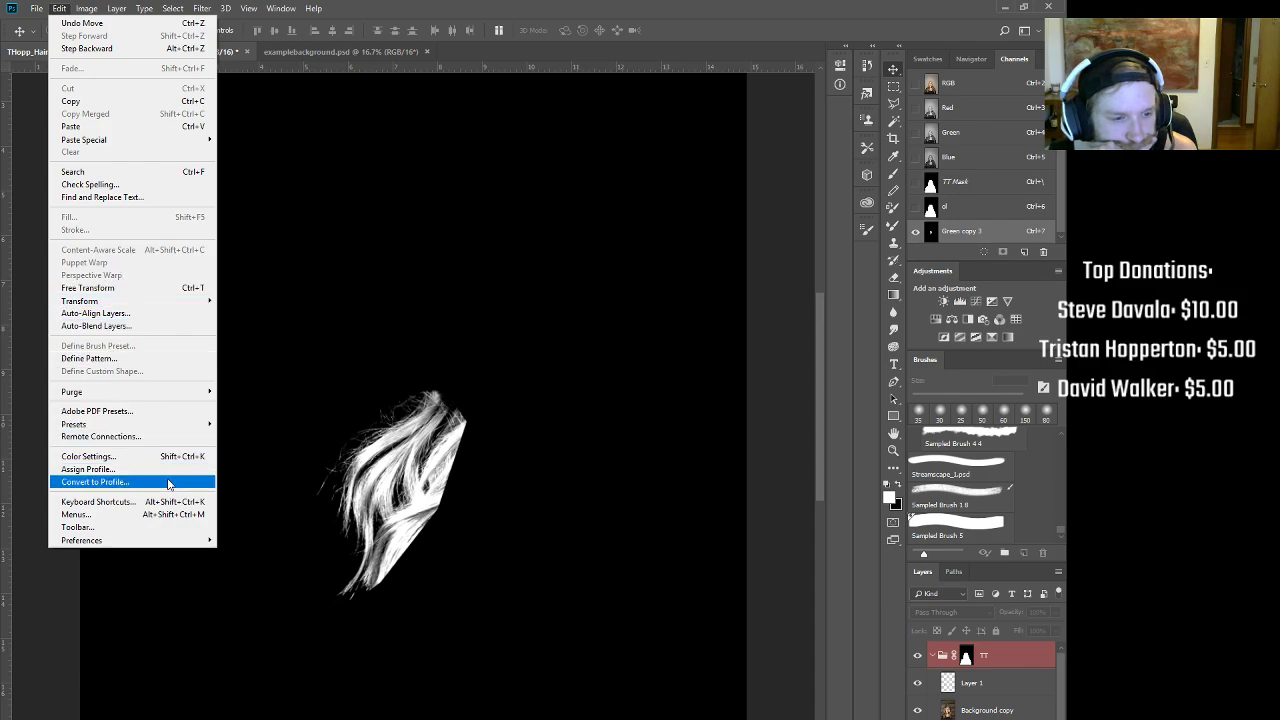
left_click(503, 346)
left_click(890, 90)
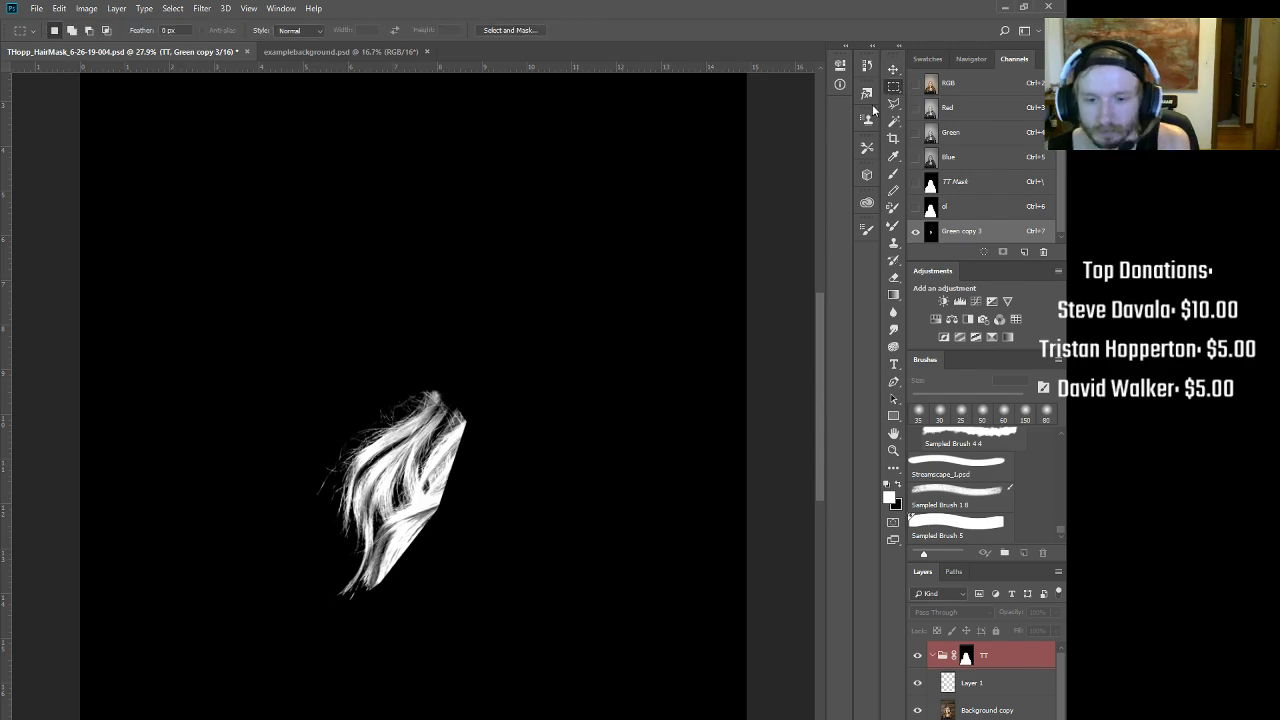
left_click_drag(413, 503, 521, 656)
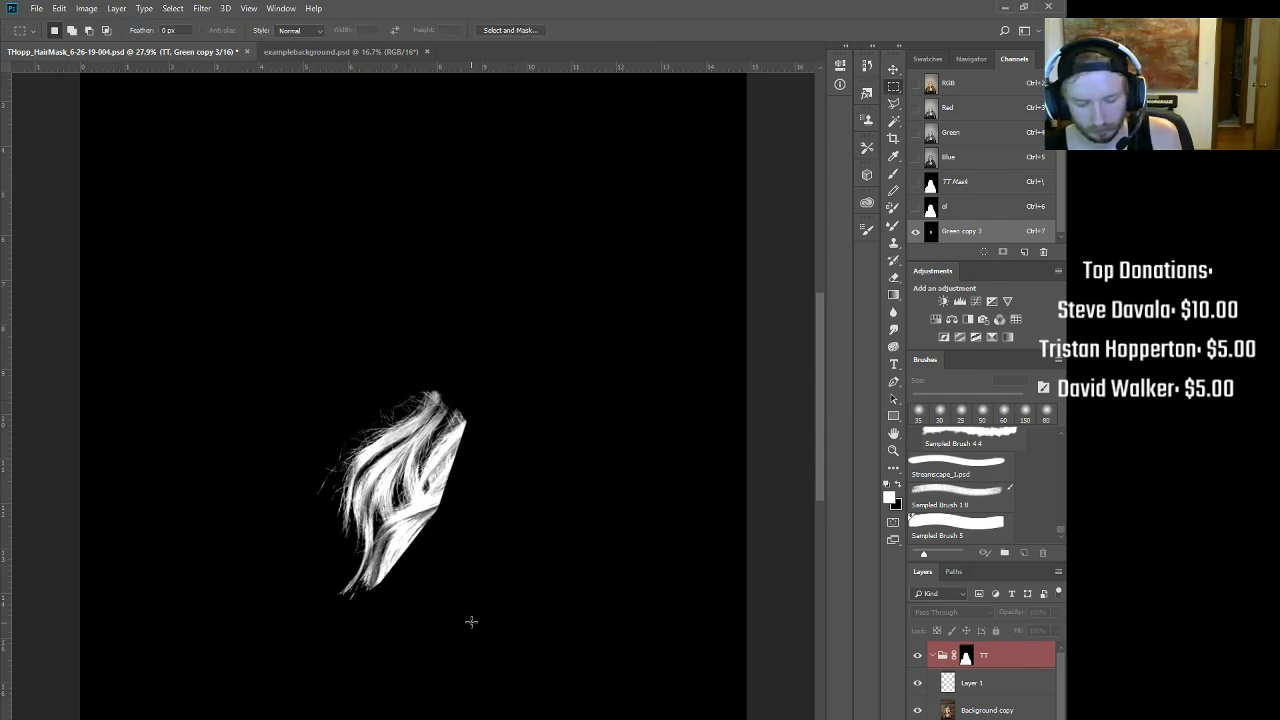
key("ctrl+i")
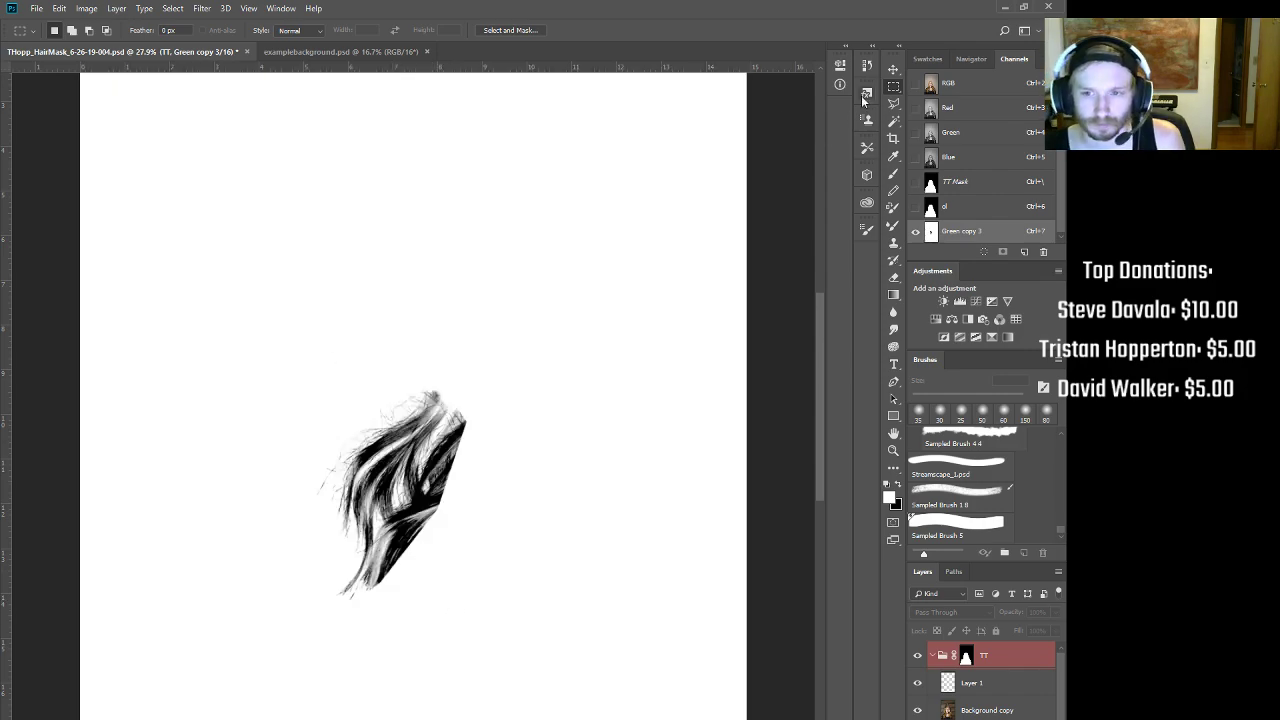
Step: Box the black strands, define them as brush preset Sampled Brush 6, then deselect
left_click_drag(474, 594, 528, 649)
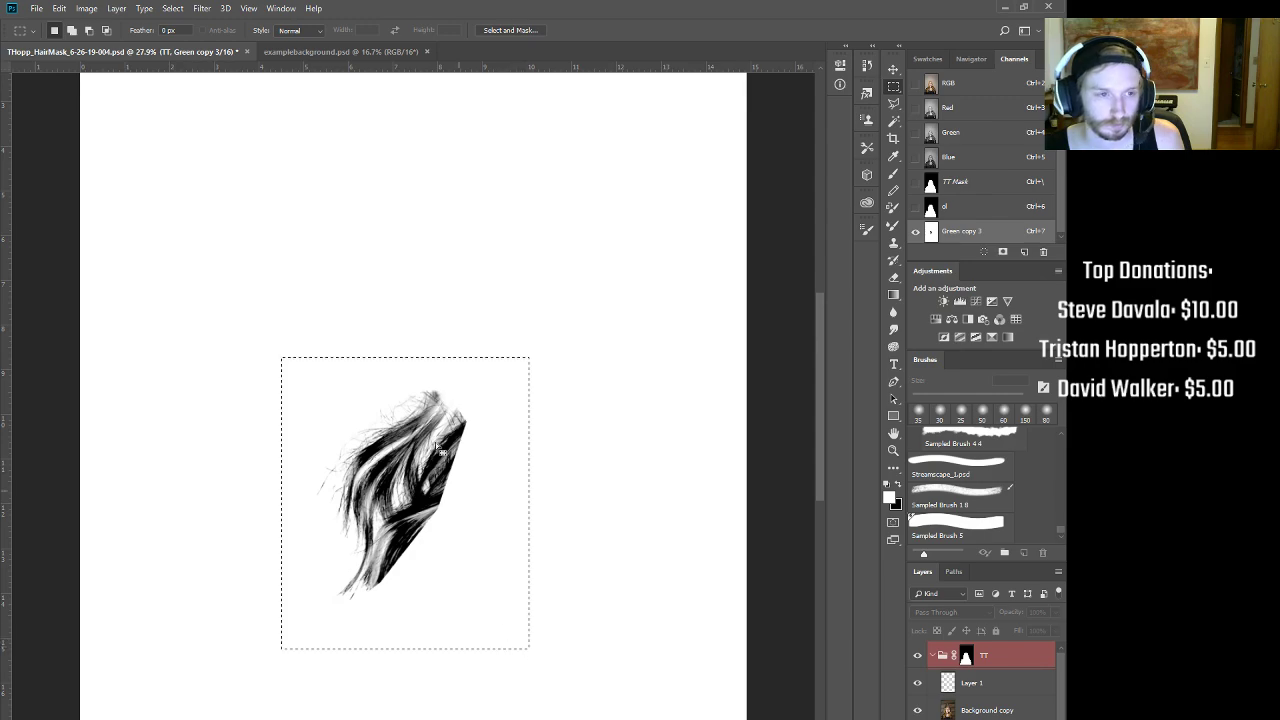
left_click(59, 8)
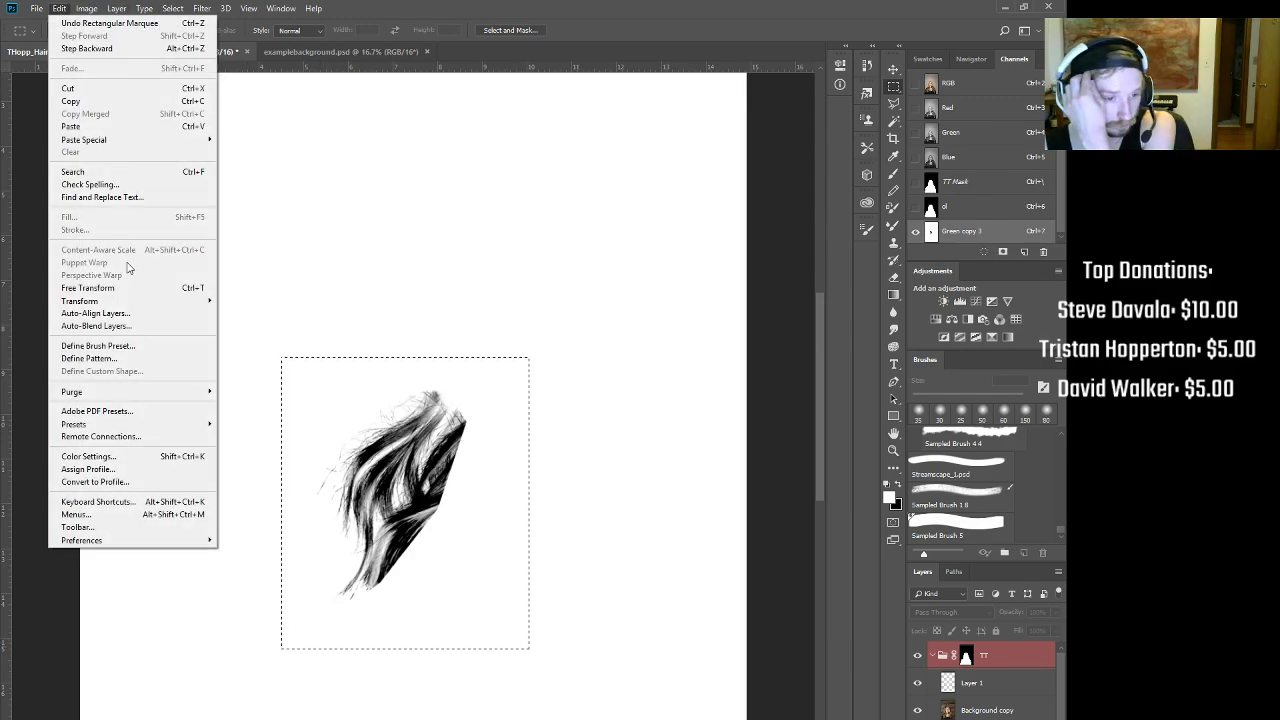
left_click(123, 345)
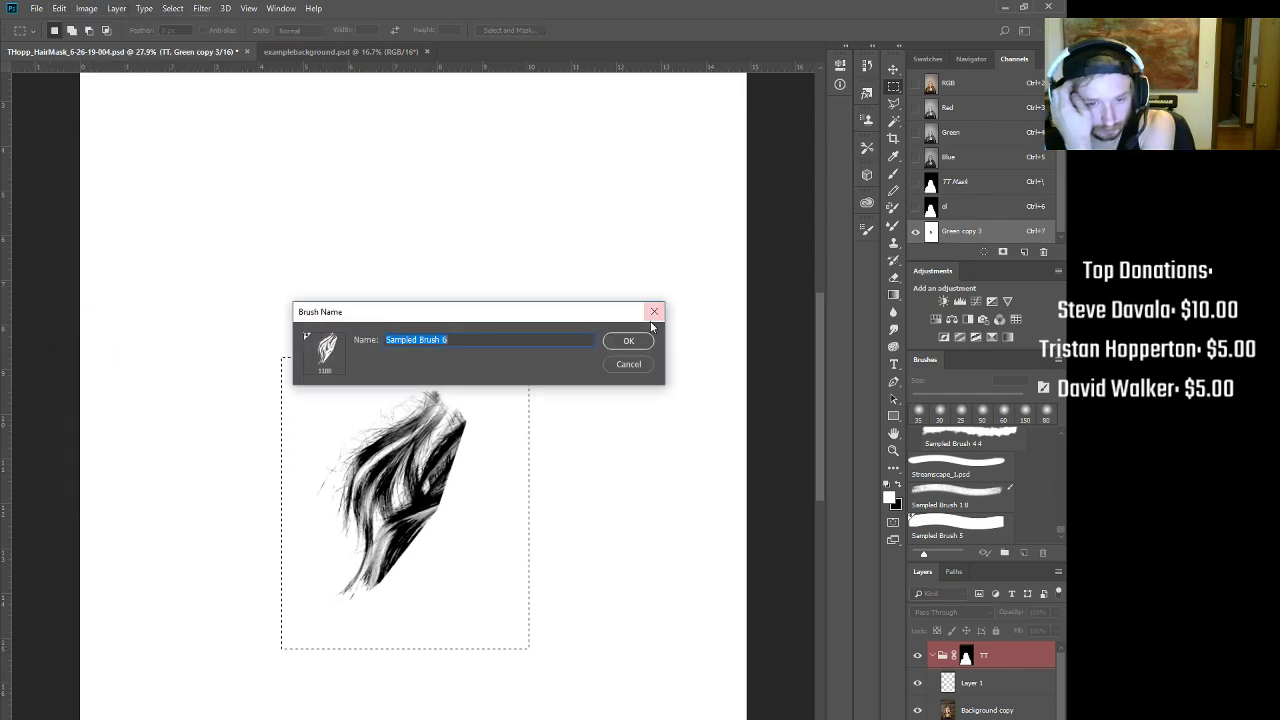
left_click(630, 338)
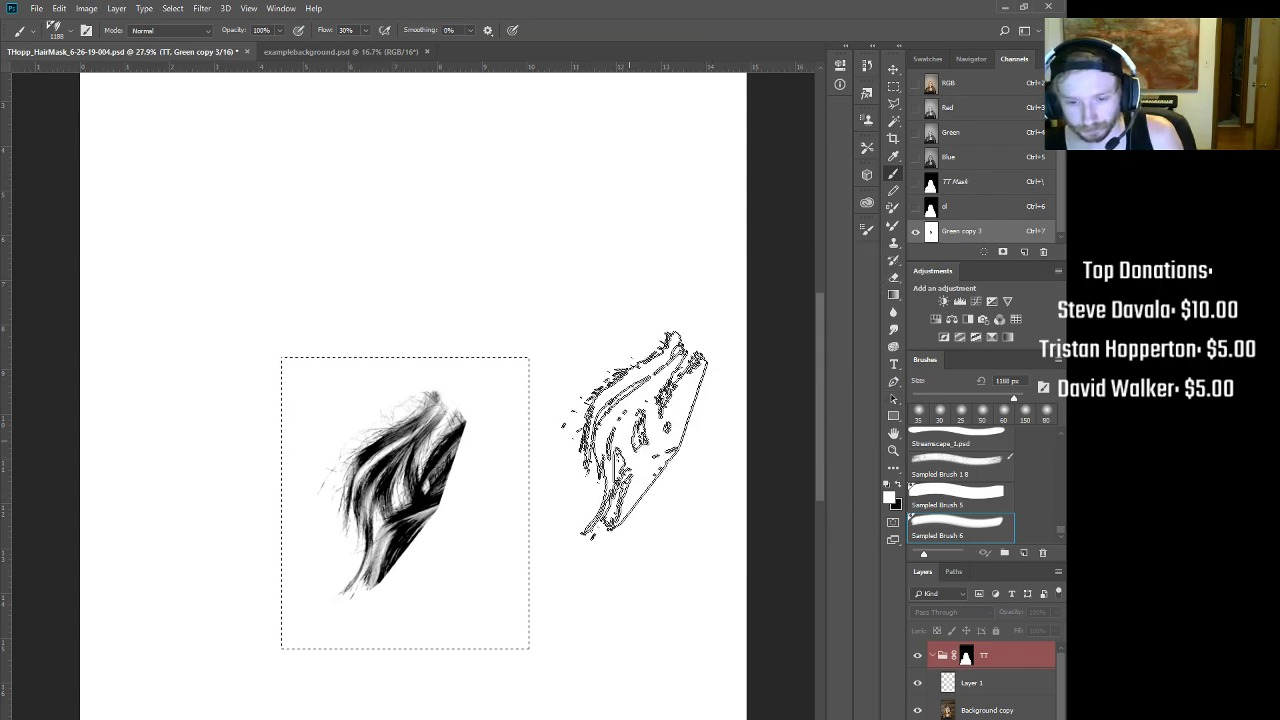
key("ctrl+d")
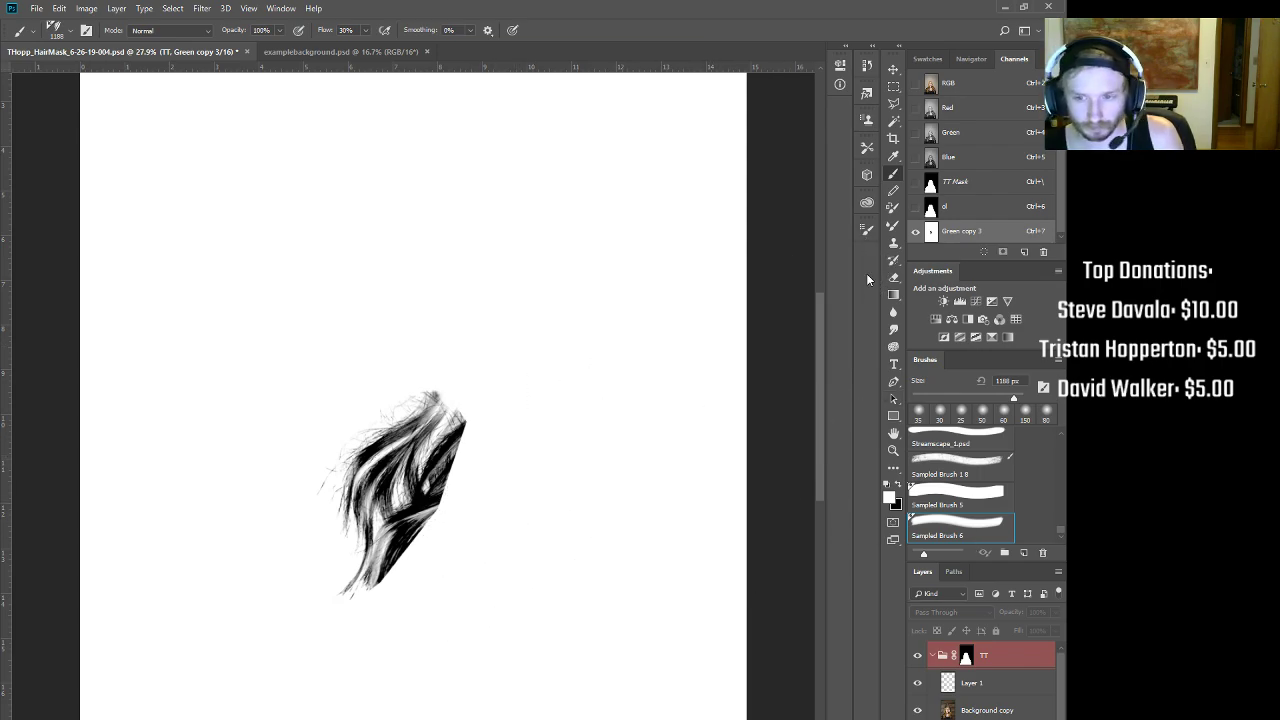
Step: Show the ol mask, undo a trial stroke, and shrink the sampled brush to 700 px
left_click(963, 205)
mouse_move(478, 380)
left_mouse_down()
mouse_move(286, 271)
mouse_move(357, 314)
mouse_move(530, 280)
mouse_move(694, 417)
left_mouse_up()
key("ctrl+z")
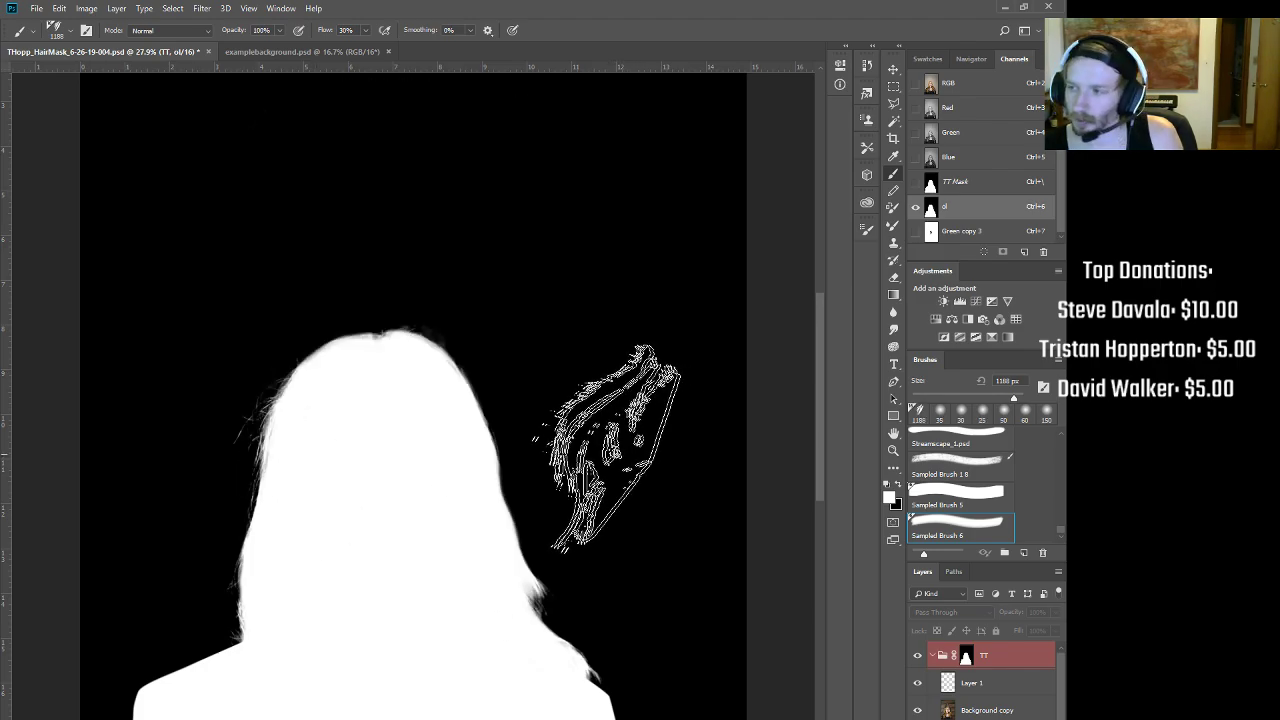
key("bracketleft")
key("bracketleft")
key("bracketleft")
key("bracketleft")
key("bracketleft")
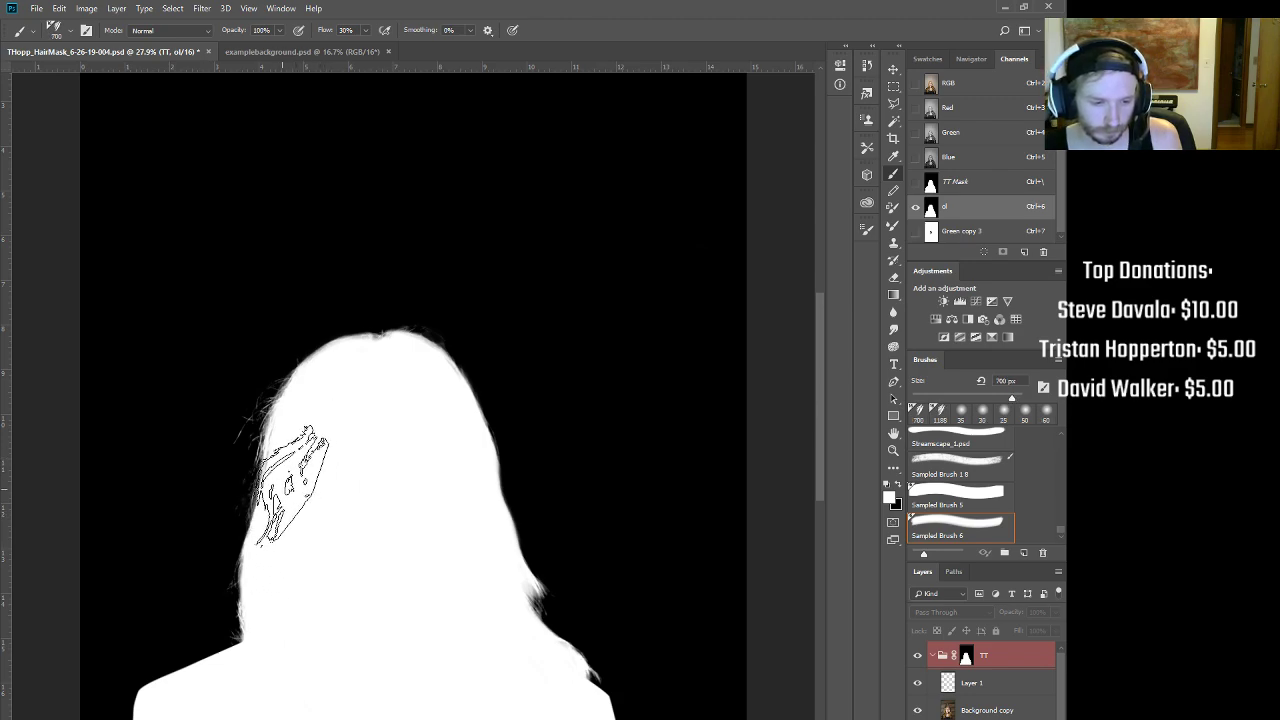
scroll(292, 530, "up", 4)
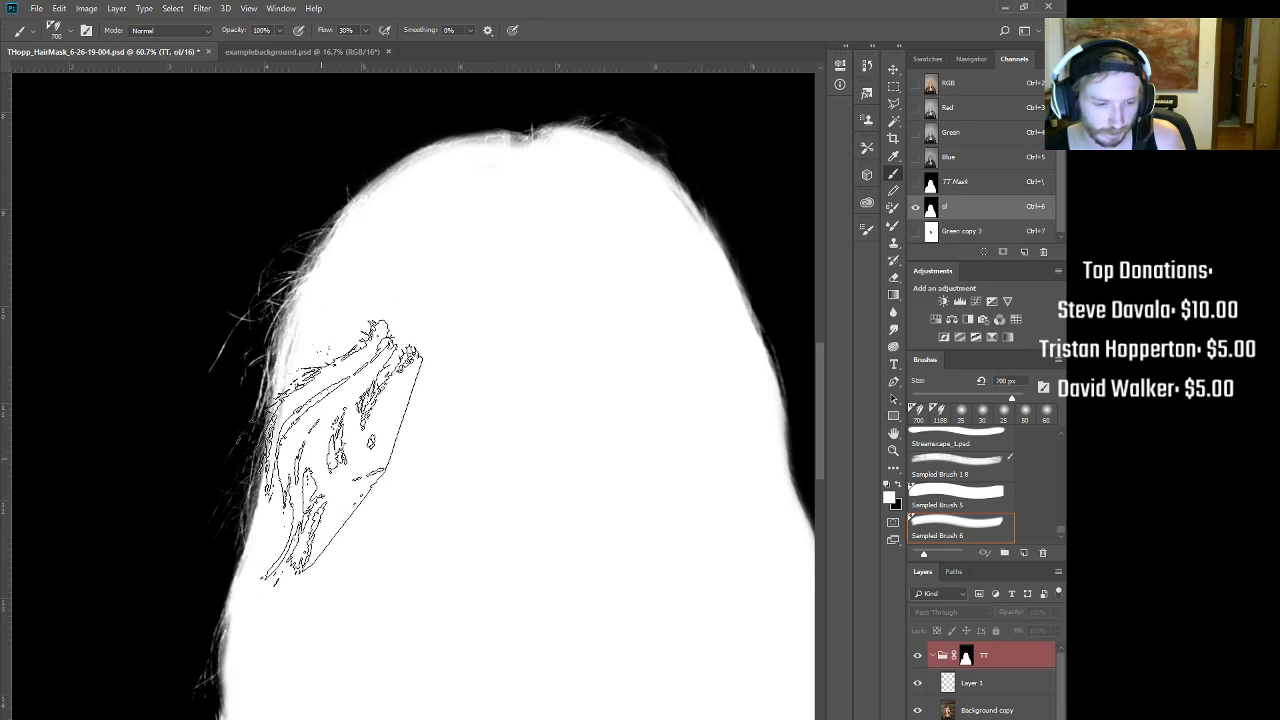
scroll(348, 520, "down", 4)
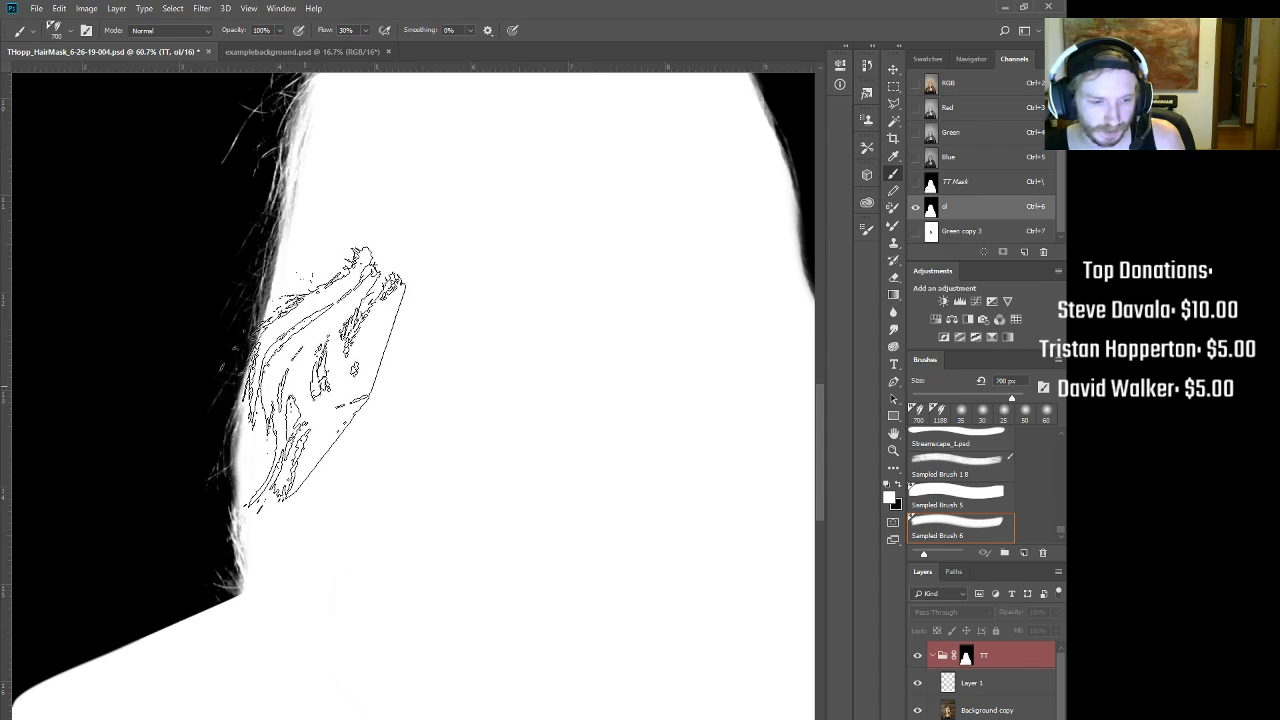
scroll(409, 357, "down", 3)
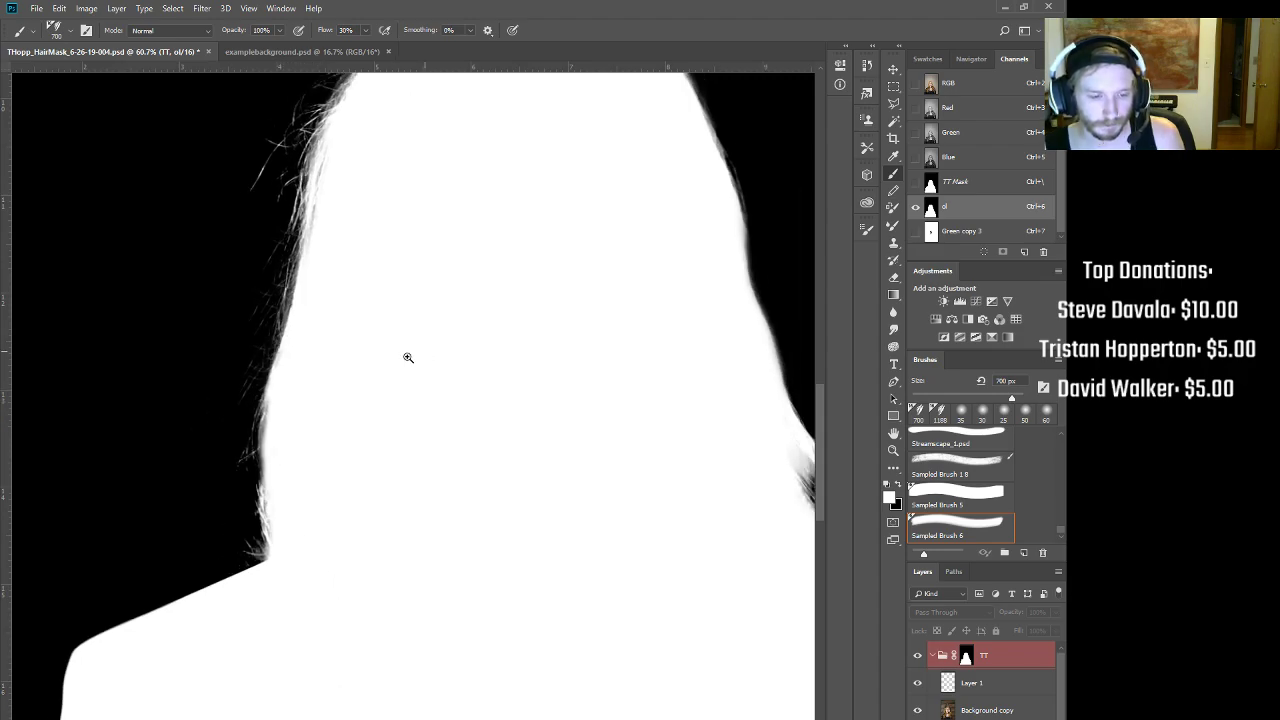
left_click_drag(532, 435, 397, 471)
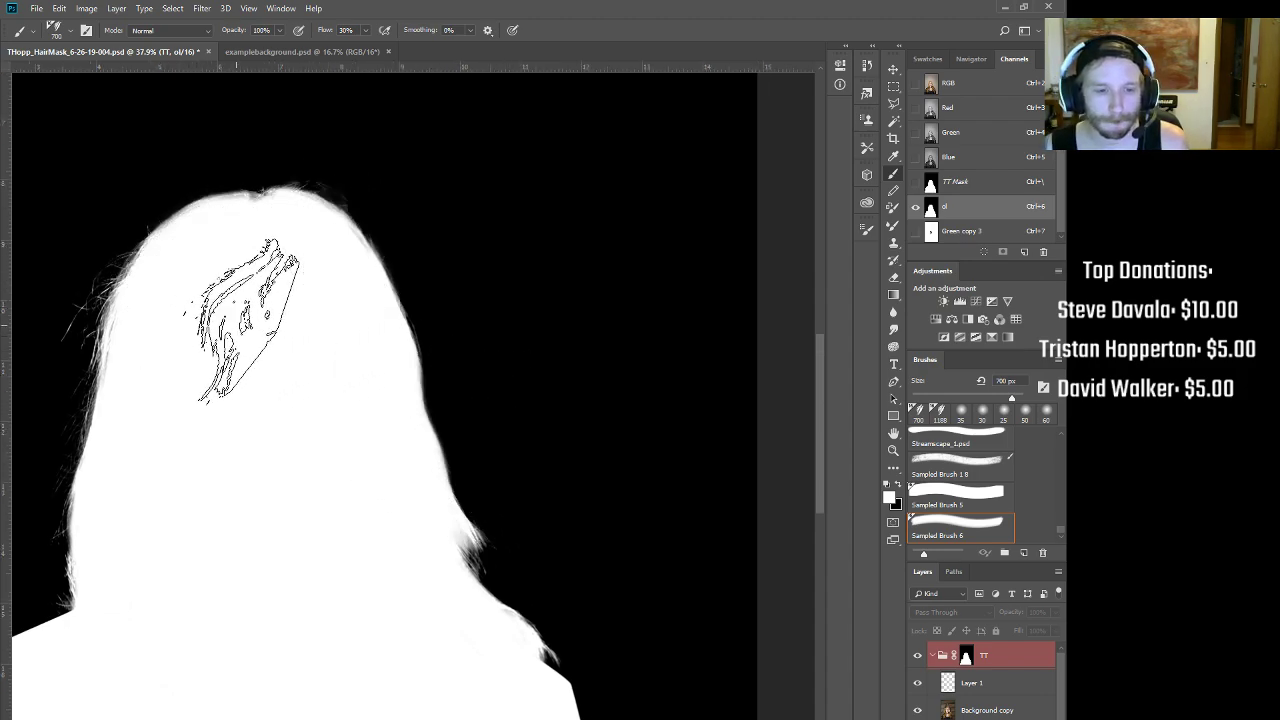
Step: Browse the Brush Preset picker and its Sampled Brush 6 options without making changes
left_click(70, 34)
right_click(64, 402)
left_click(40, 403)
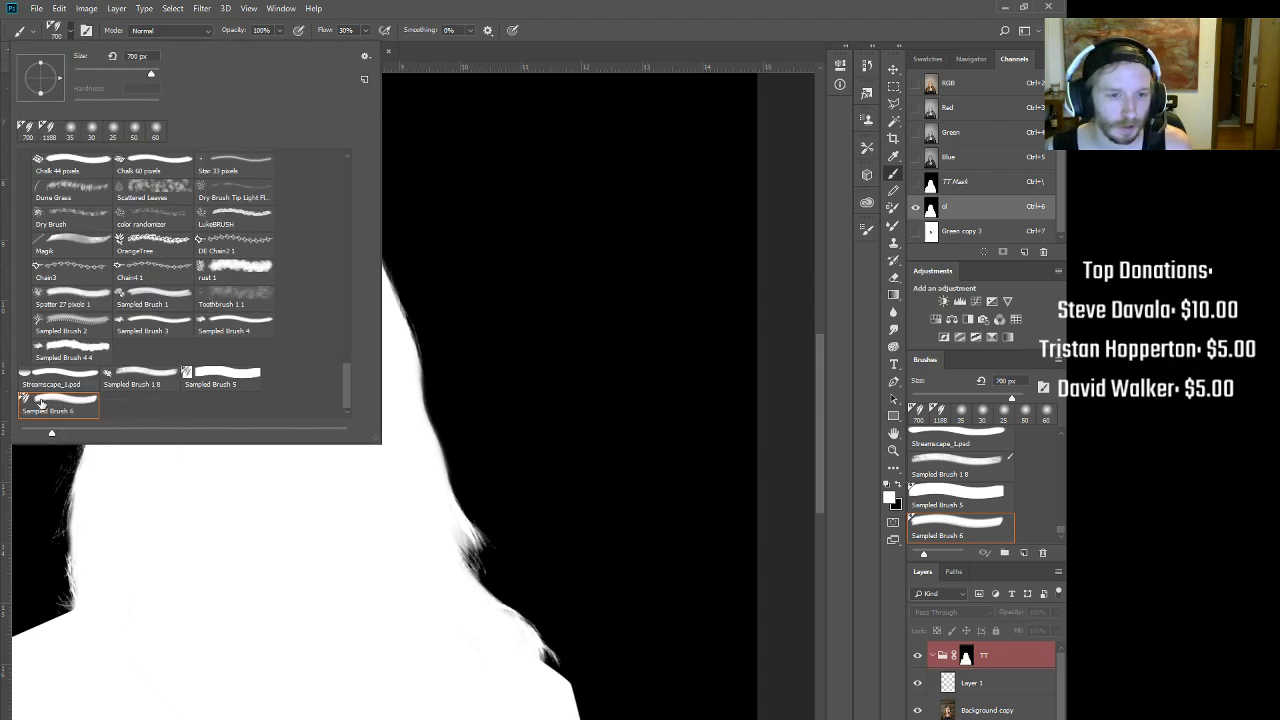
left_click(366, 56)
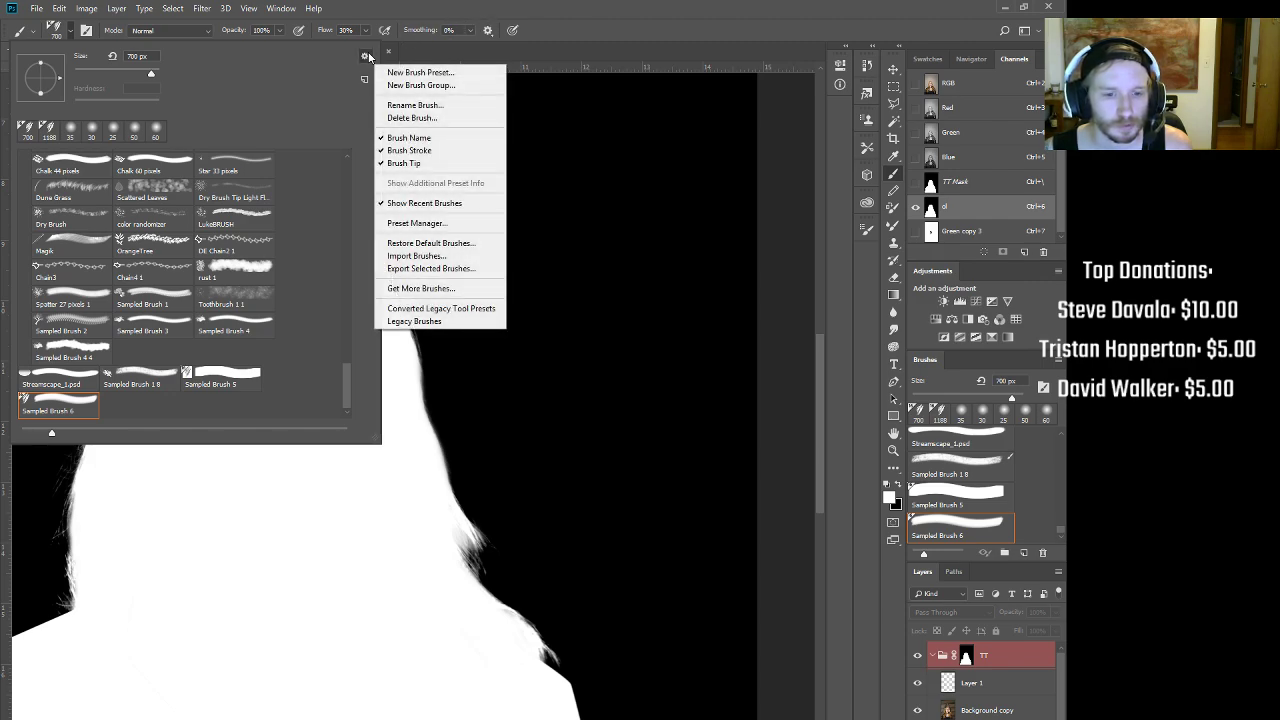
left_click(270, 76)
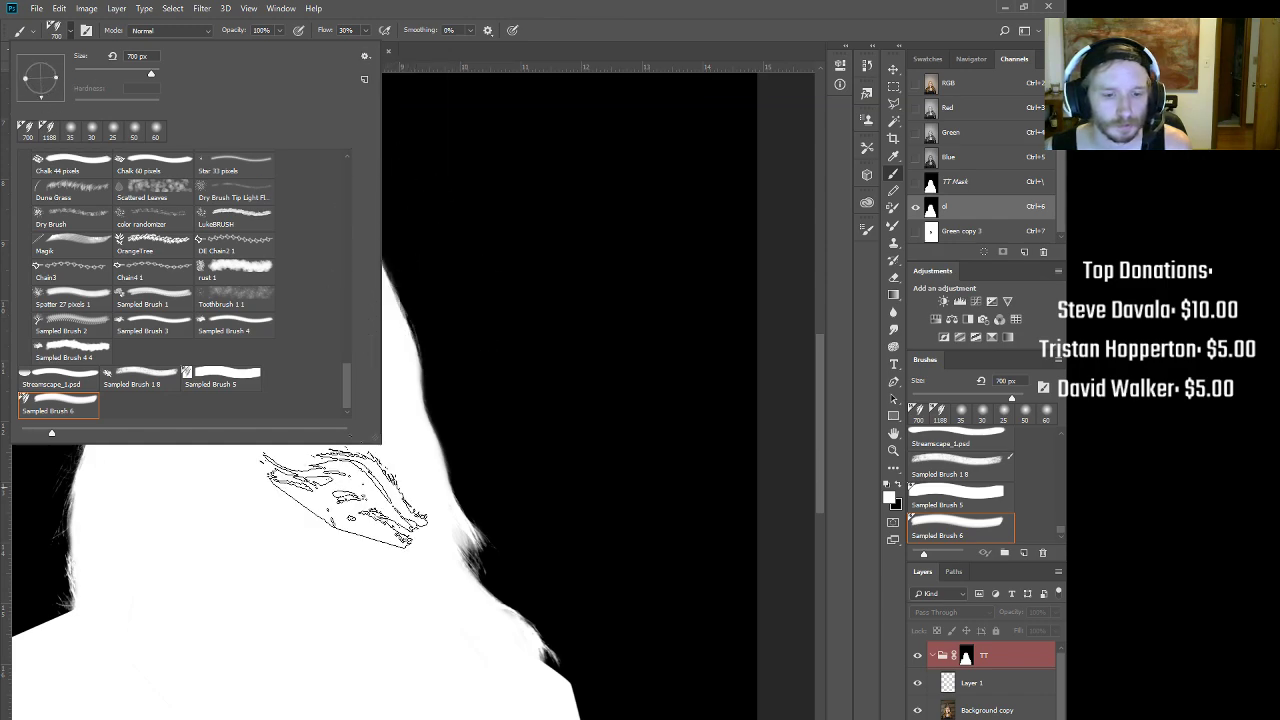
left_click(340, 500)
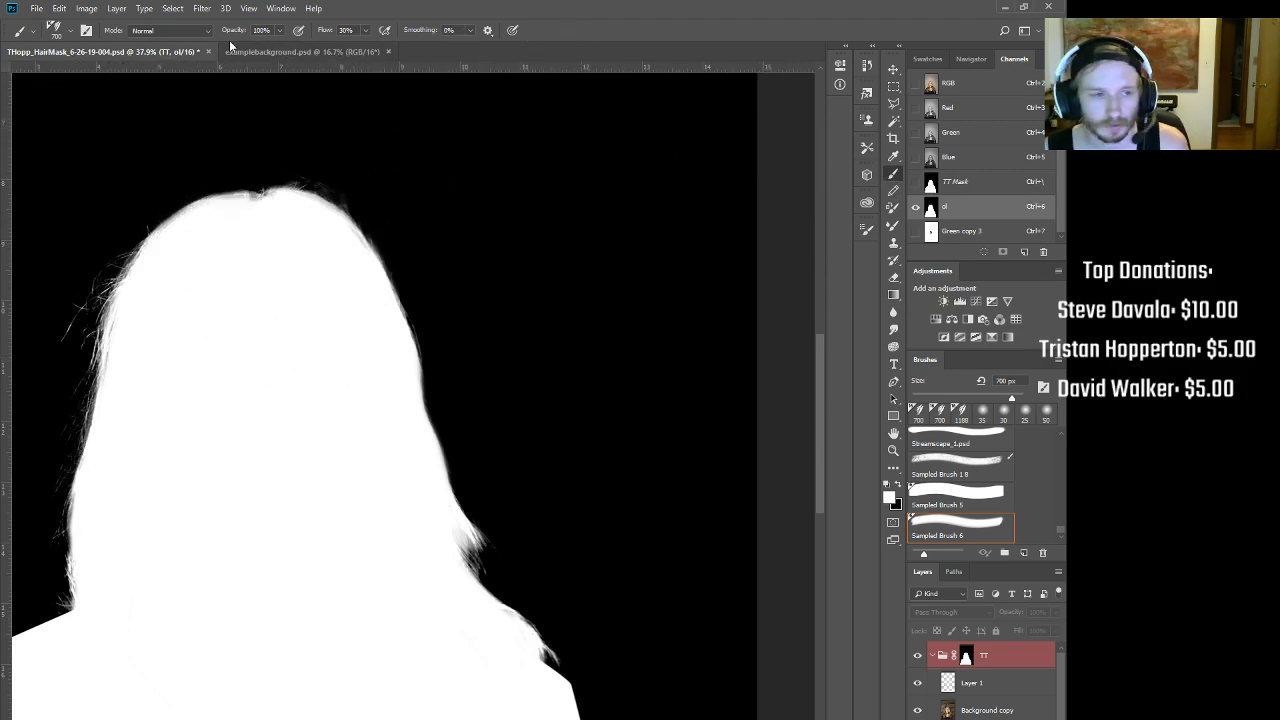
Step: Rotate the 809 px Sampled Brush 6 tip to -23° in Brush Settings
left_click(87, 31)
left_click(87, 31)
left_click(87, 31)
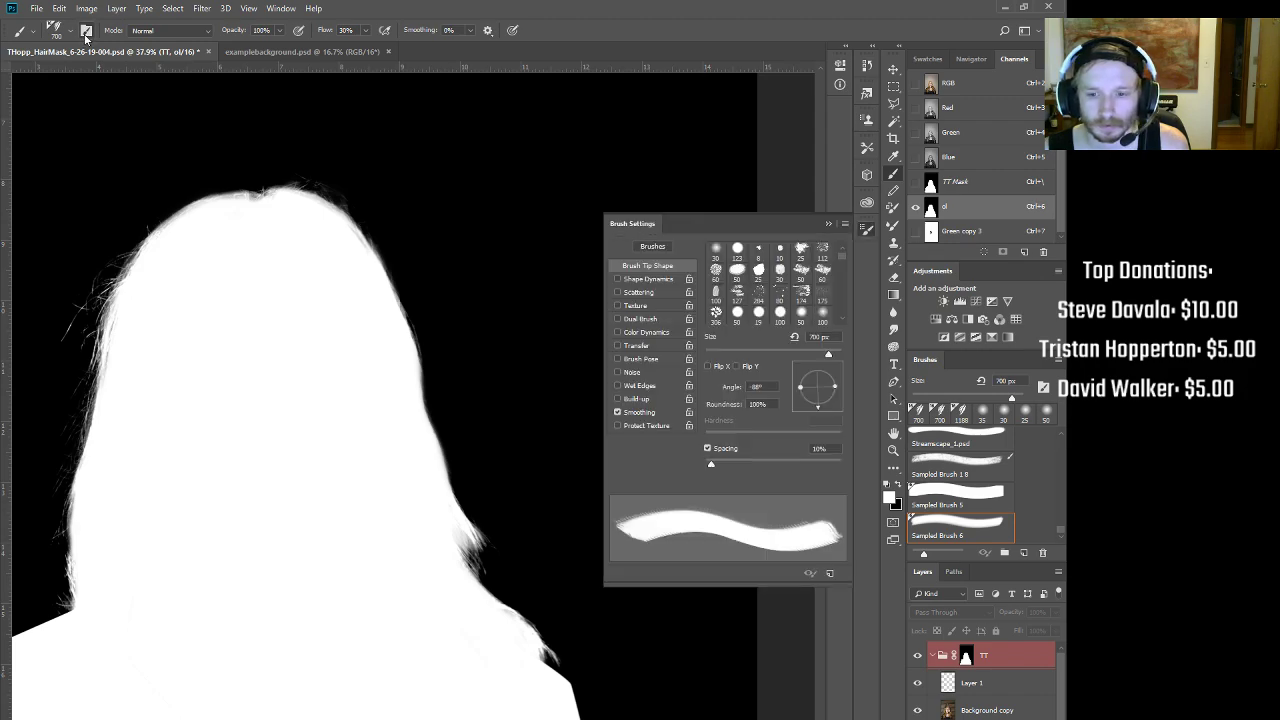
left_click(805, 402)
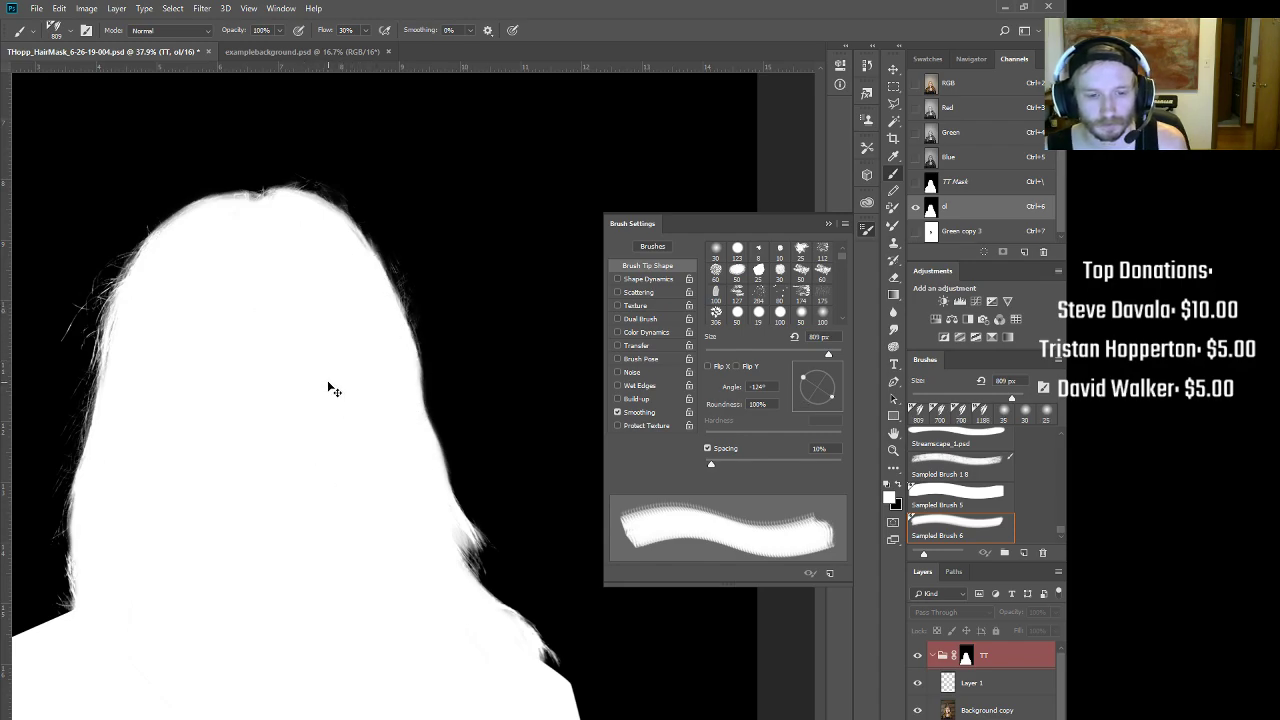
left_click_drag(437, 313, 434, 302)
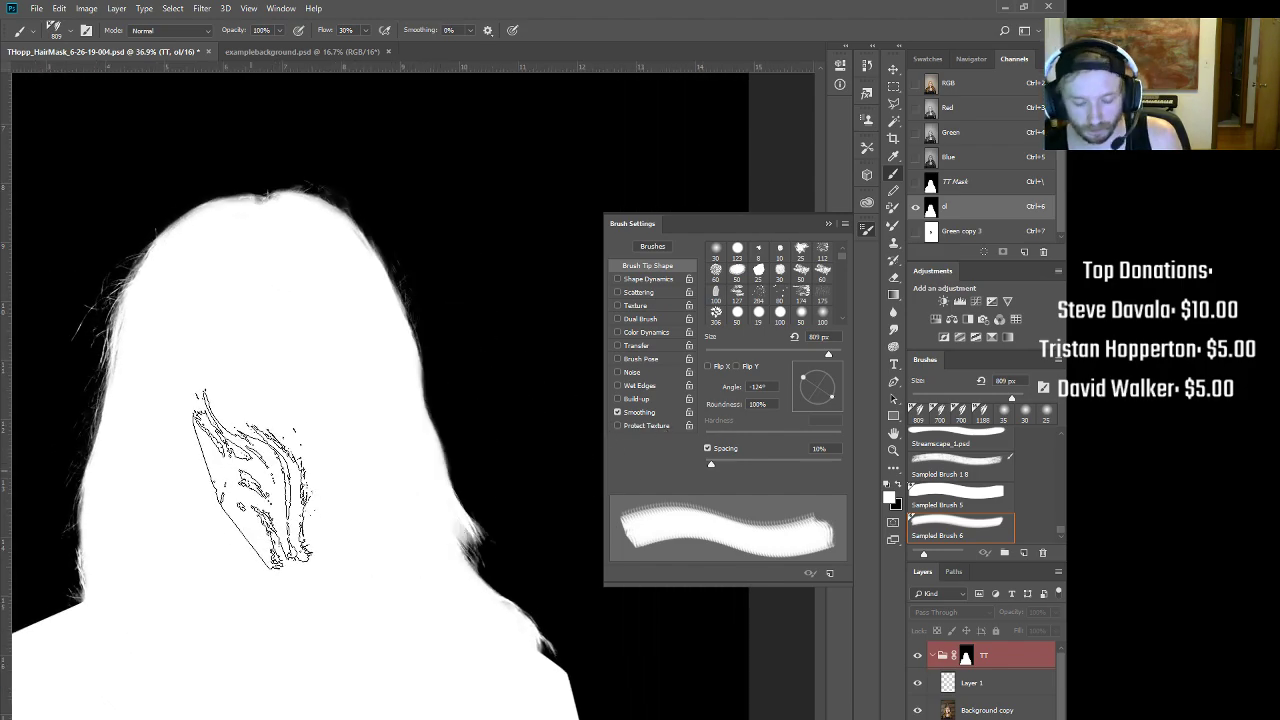
left_click_drag(820, 398, 838, 386)
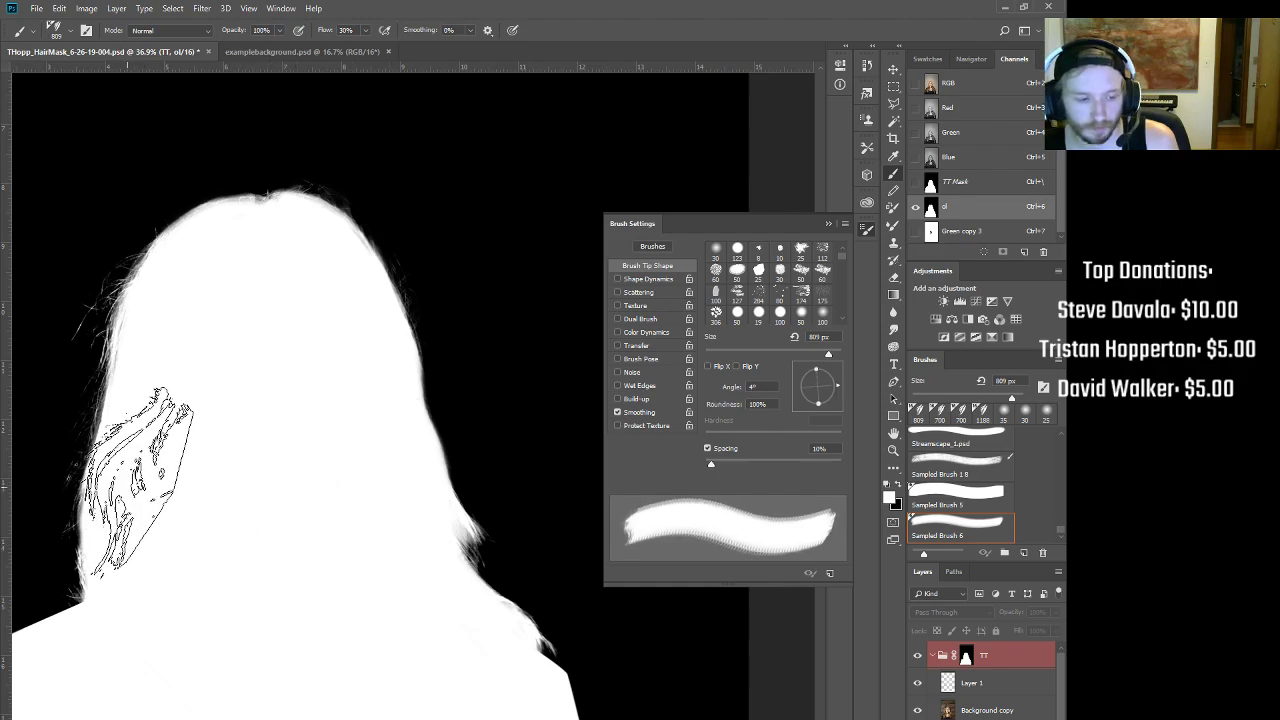
left_click_drag(838, 385, 837, 395)
mouse_move(244, 535)
left_mouse_down()
mouse_move(289, 489)
mouse_move(456, 399)
mouse_move(314, 477)
mouse_move(151, 648)
left_mouse_up()
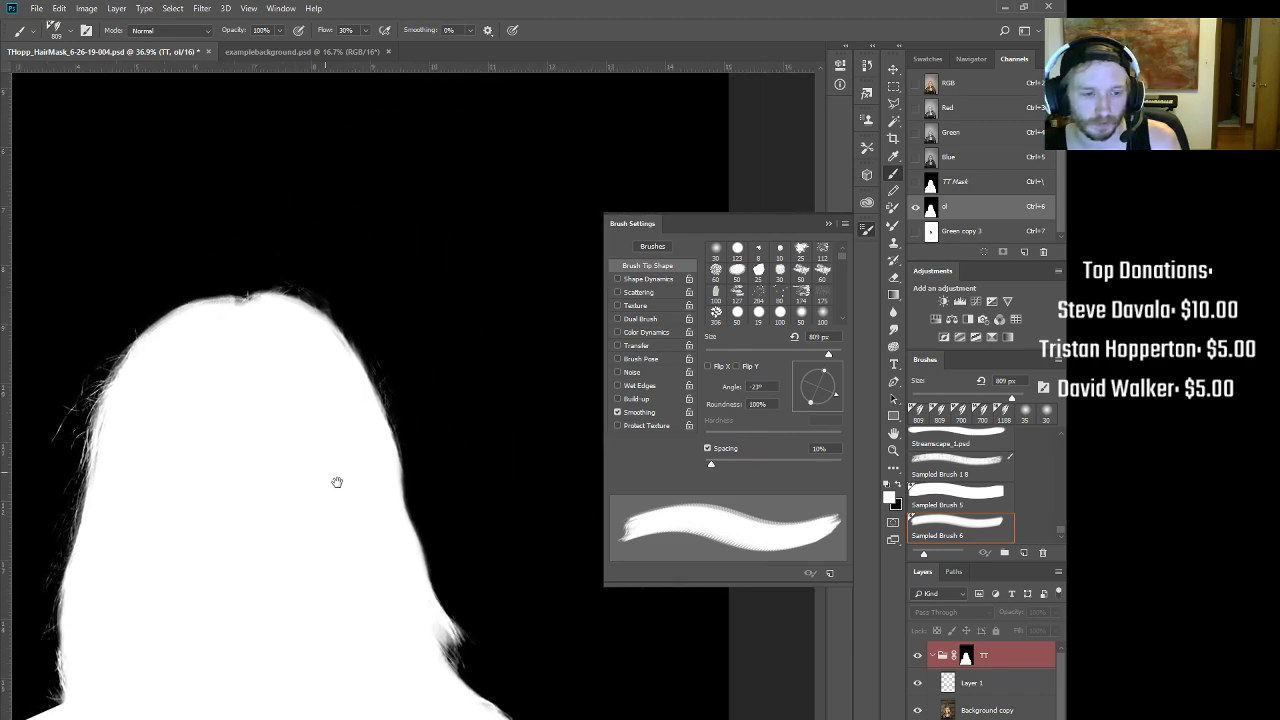
left_click_drag(366, 483, 528, 469)
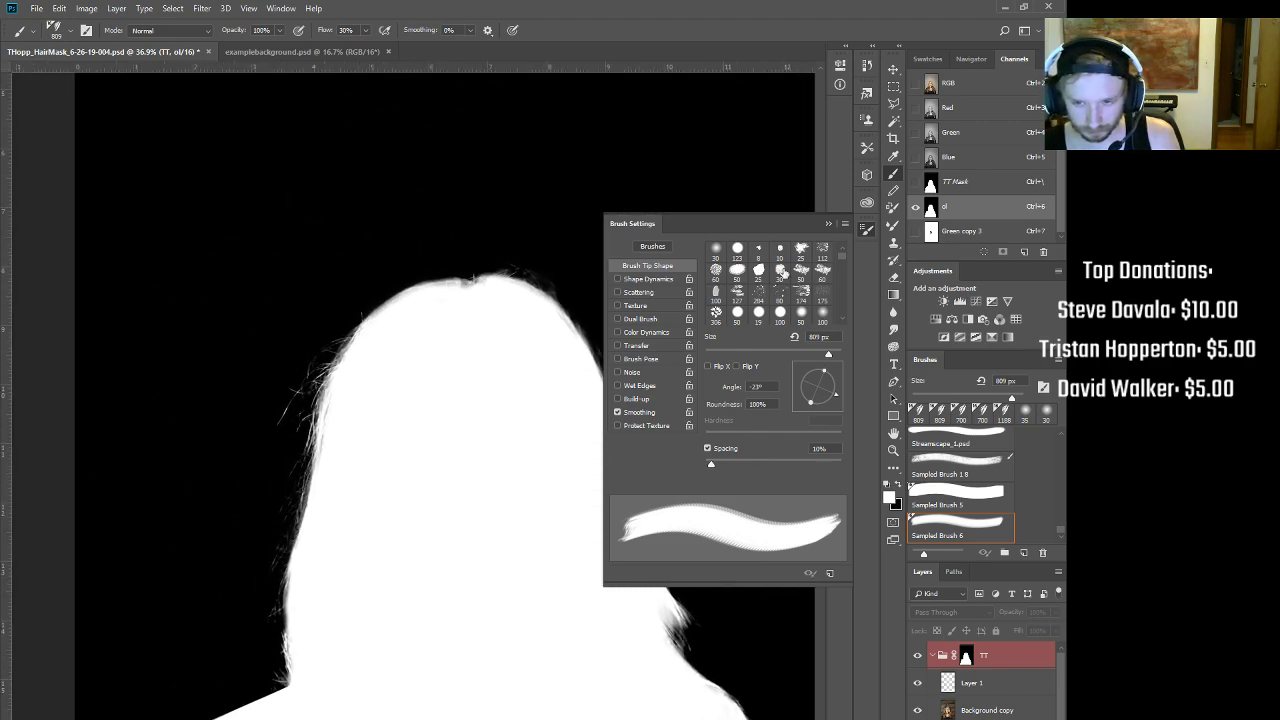
left_click(830, 223)
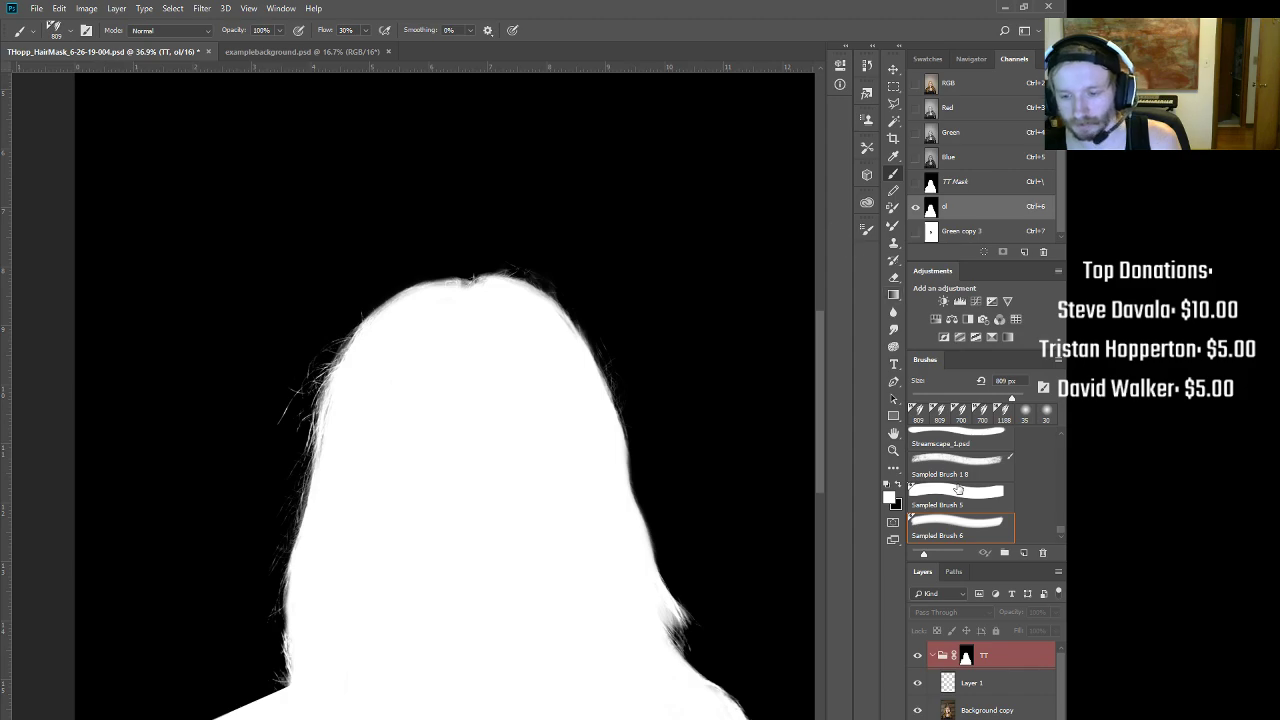
Step: Switch to a 35 px round brush and view the colour composite zoomed in on her head
left_click(1020, 413)
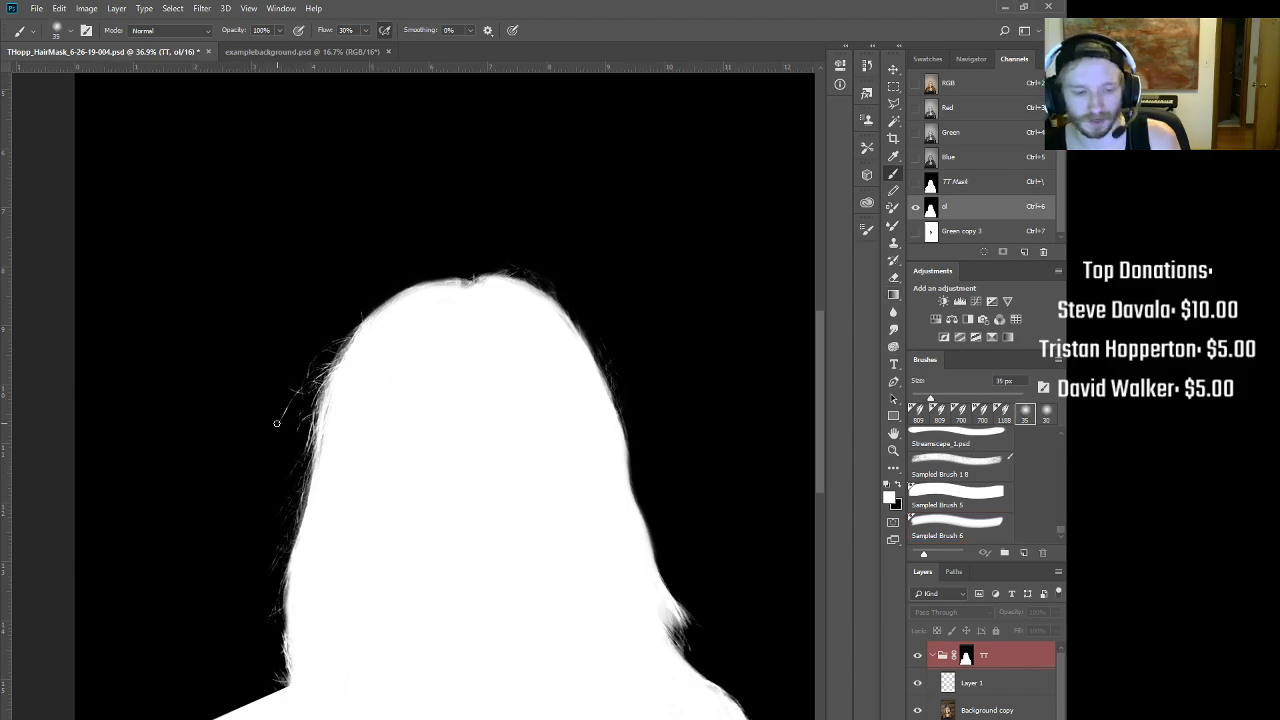
left_click_drag(279, 418, 288, 401)
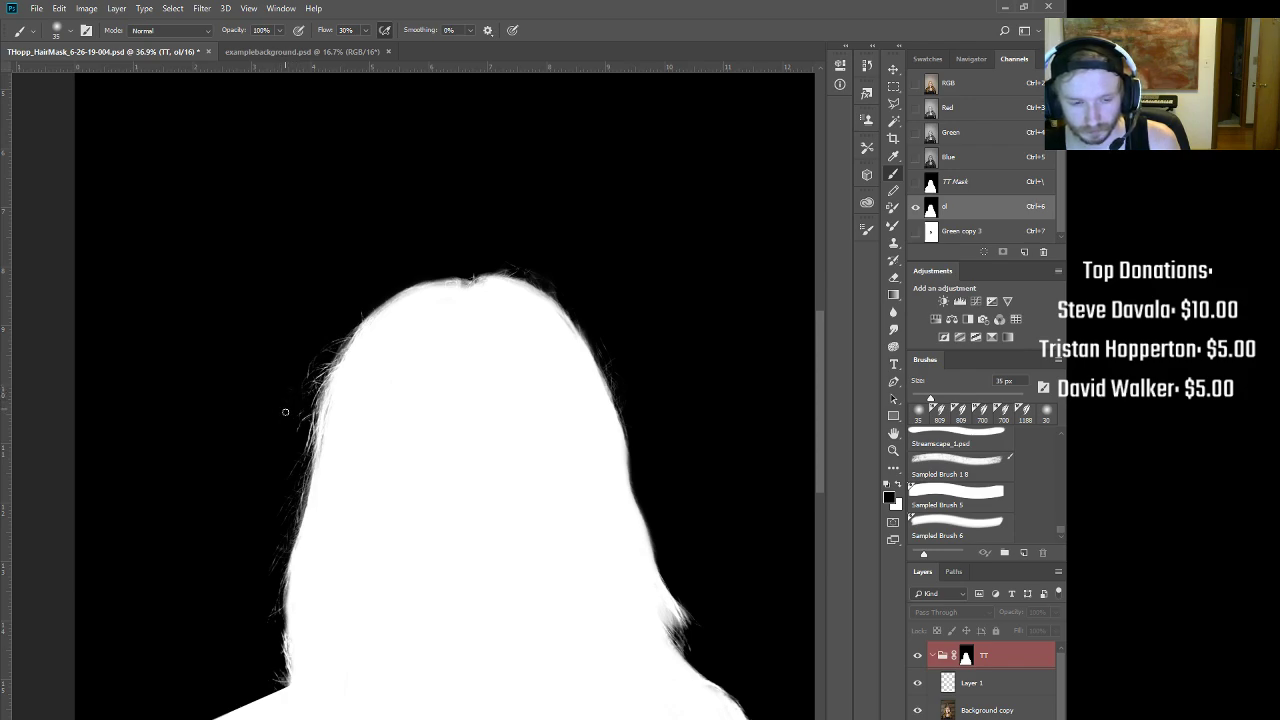
left_click_drag(494, 296, 522, 380)
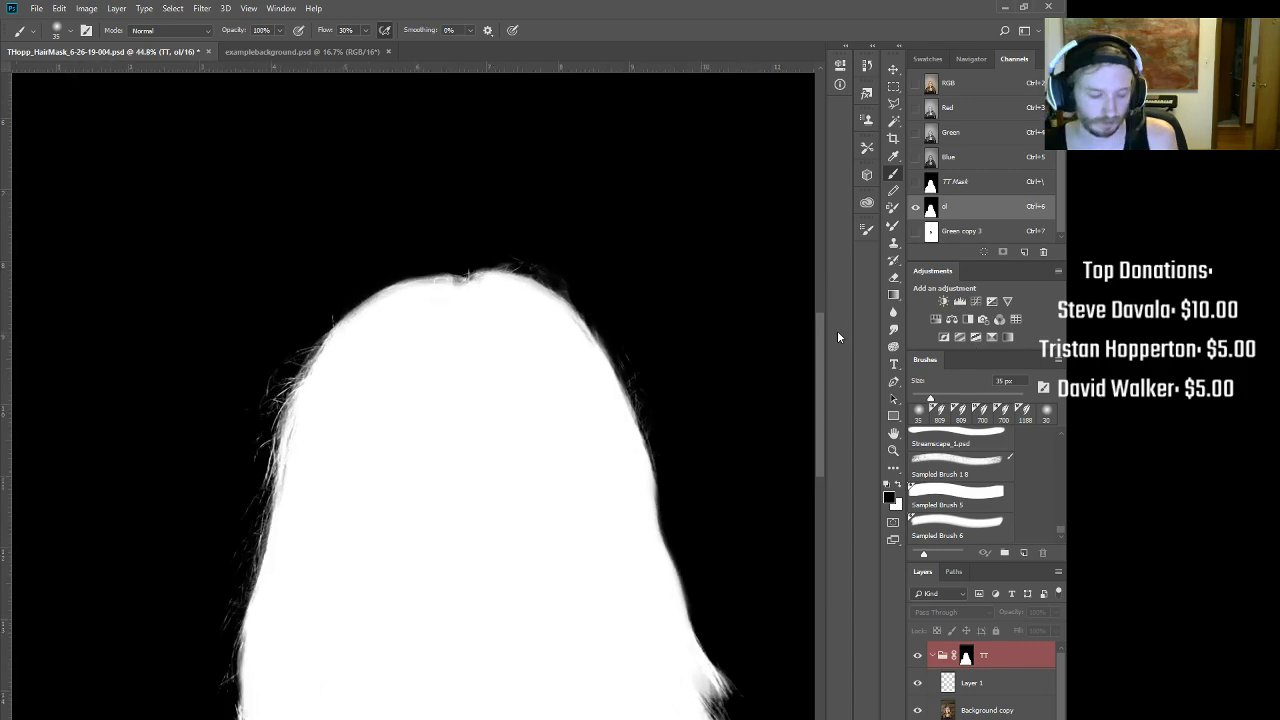
key("ctrl+2")
left_click_drag(310, 411, 346, 415)
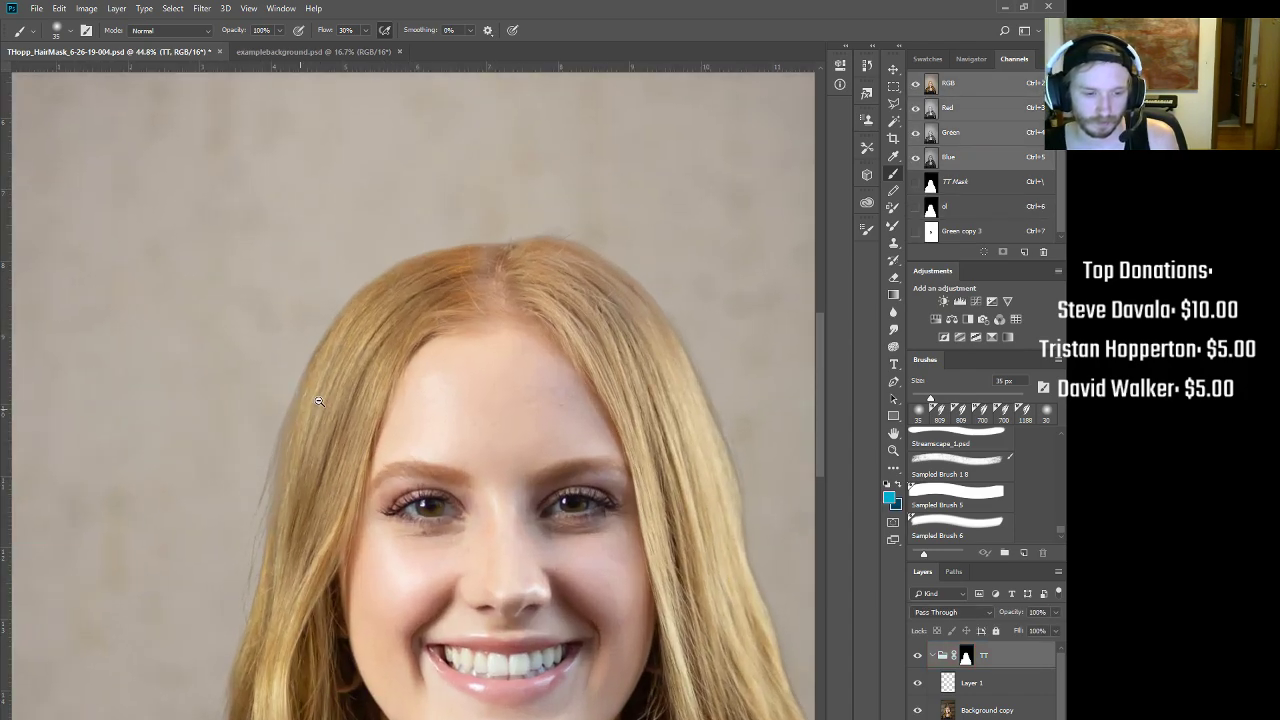
Step: On Layer 1, clone-stamp hair texture along the left hair edge with a 175 px brush at 100% opacity
left_click(1000, 684)
key("s")
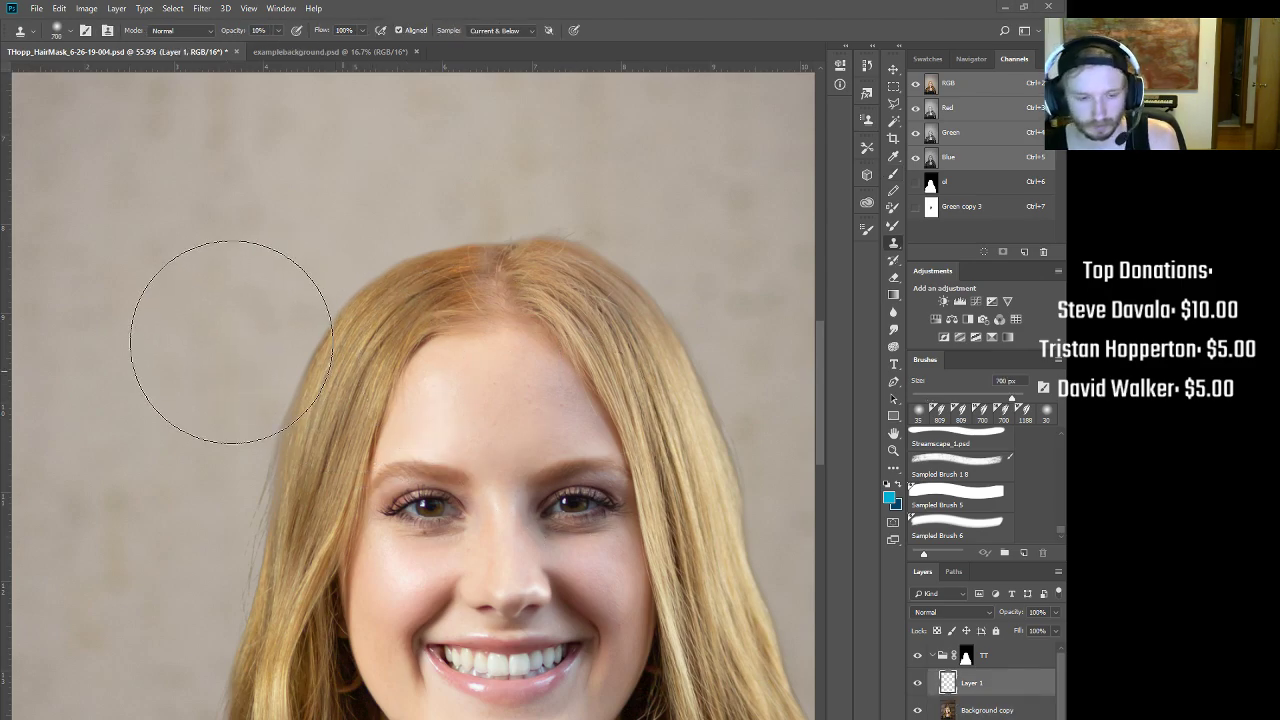
key("bracketleft")
key("bracketleft")
key("bracketleft")
key("bracketleft")
key("bracketleft")
key("bracketleft")
key("bracketleft")
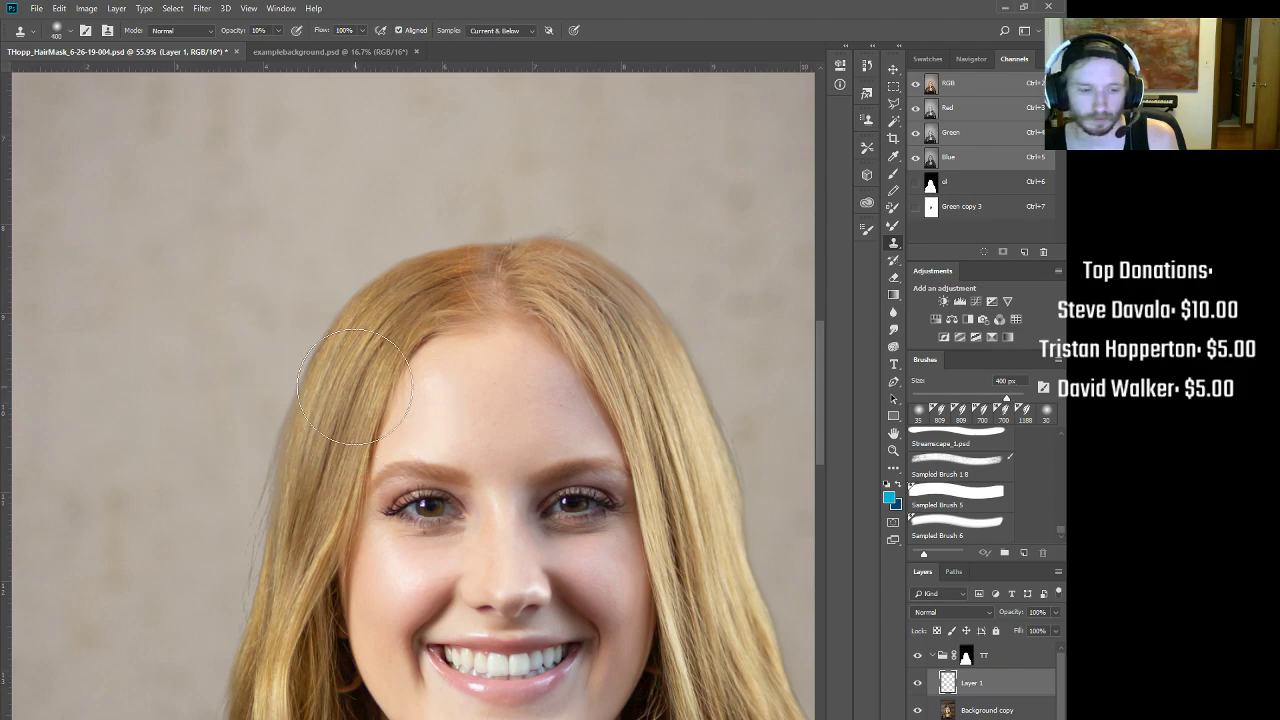
left_click(329, 393, "alt")
mouse_move(284, 401)
left_mouse_down()
mouse_move(296, 389)
mouse_move(271, 443)
mouse_move(278, 422)
left_mouse_up()
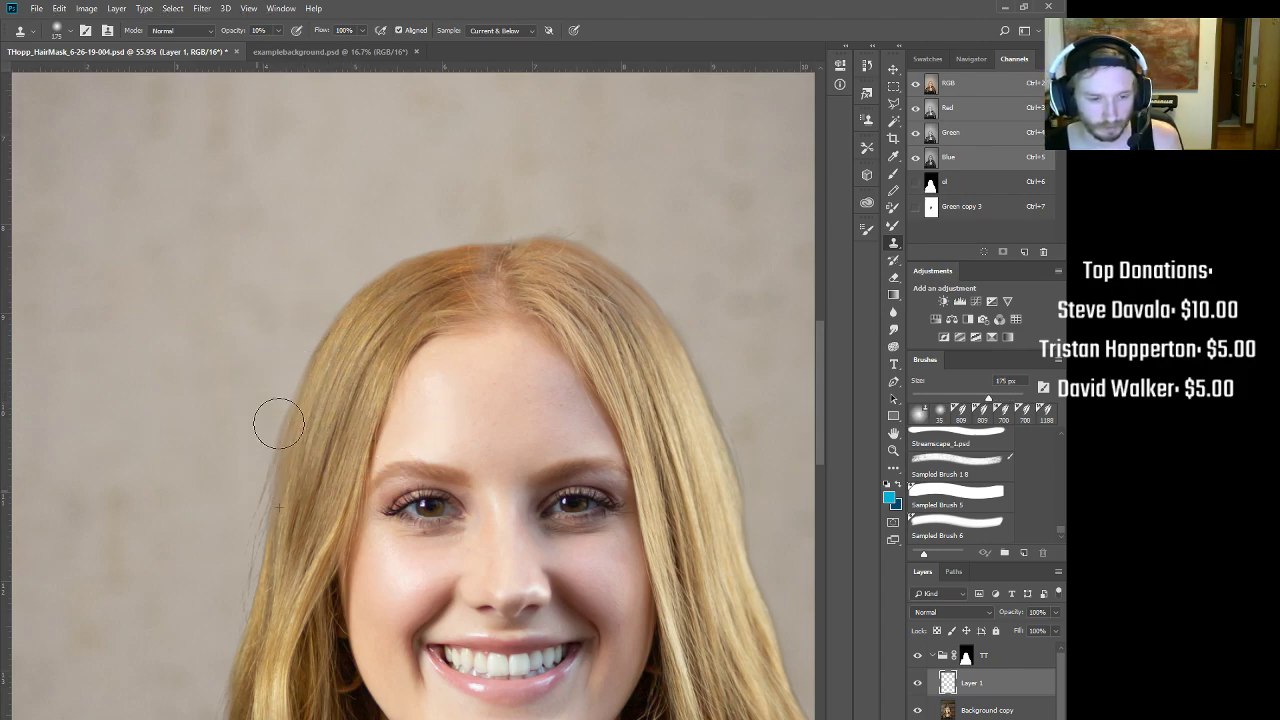
left_click(326, 431, "alt")
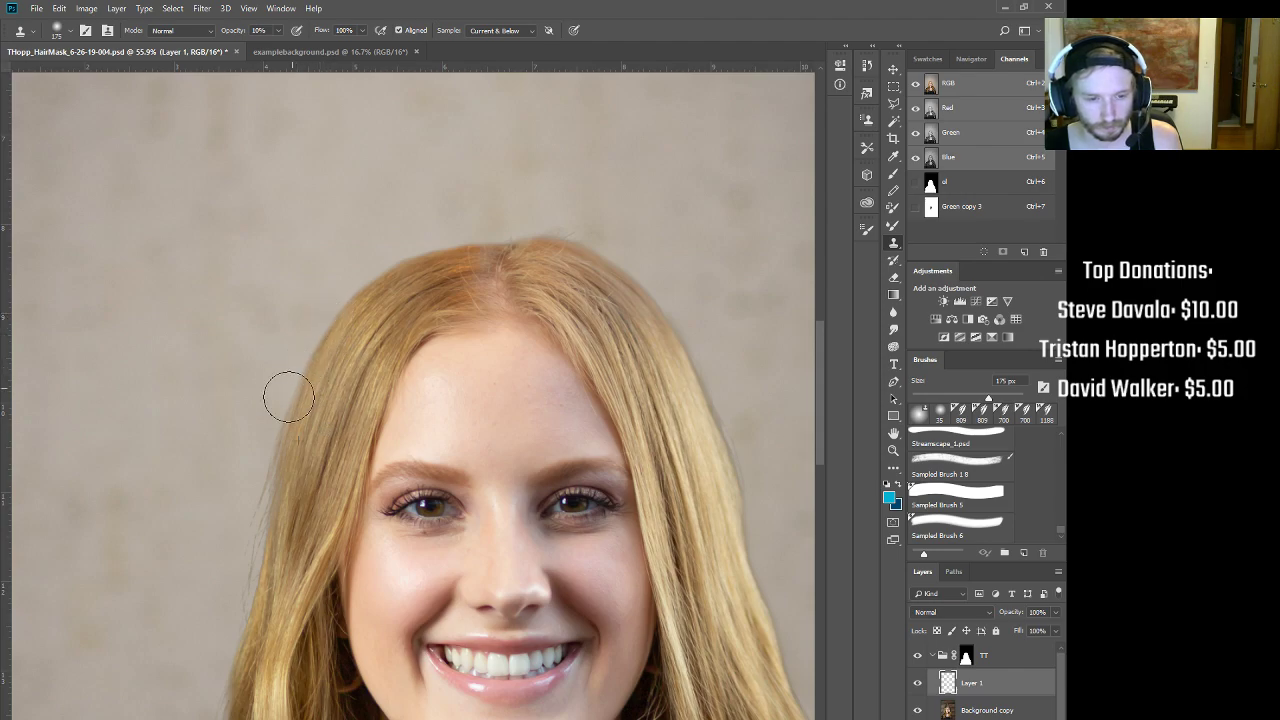
left_click(324, 442, "alt")
key("0")
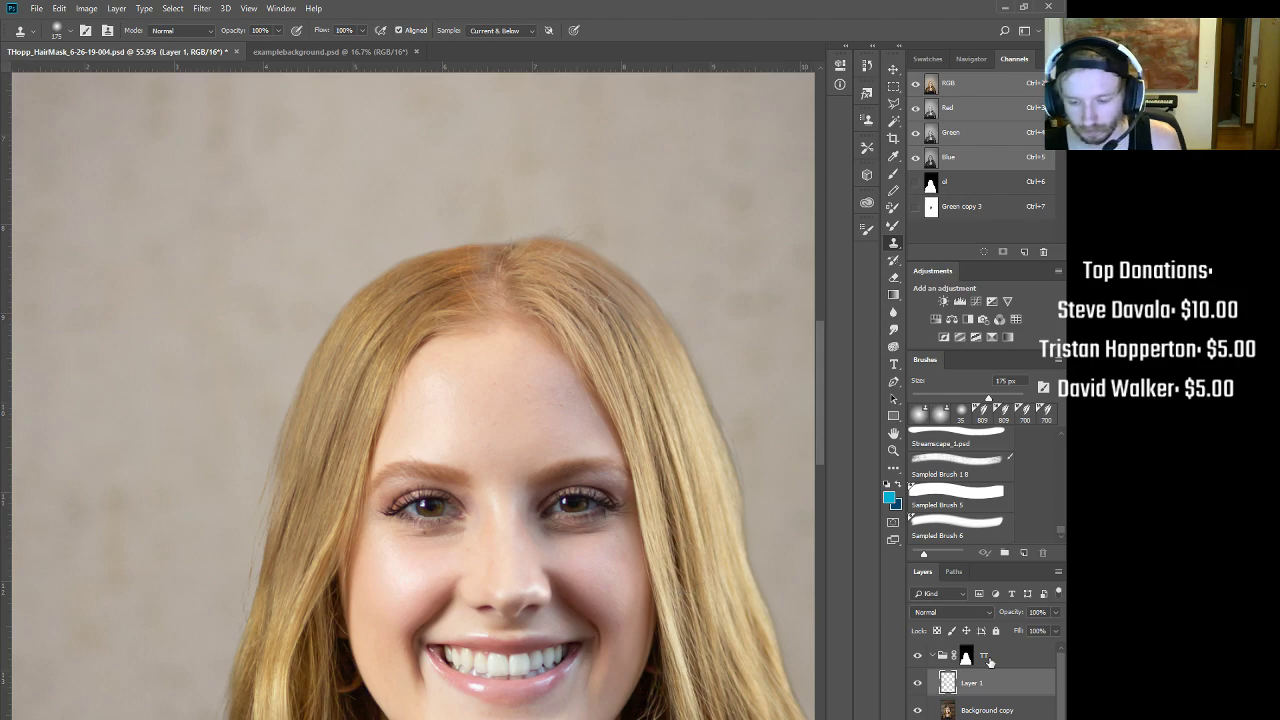
Step: Load the ol hair channel as a selection and delete the TT group's old layer mask
left_click(930, 185)
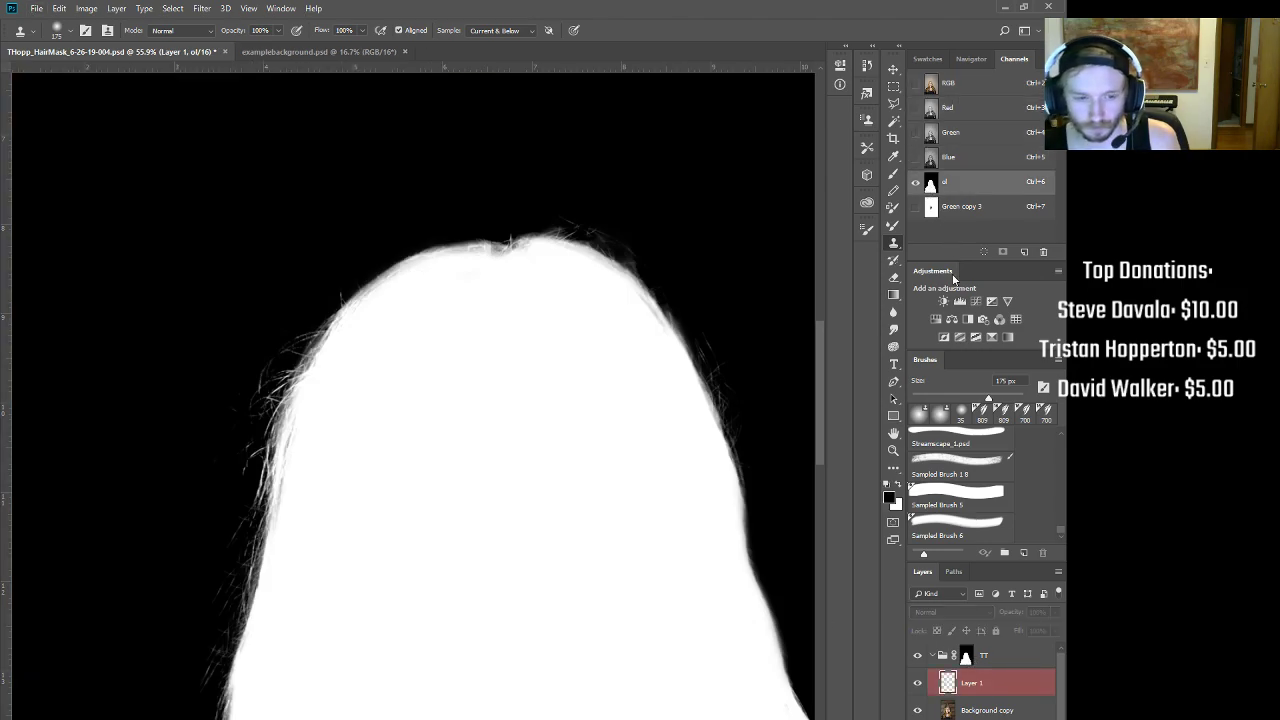
left_click(930, 185, "ctrl")
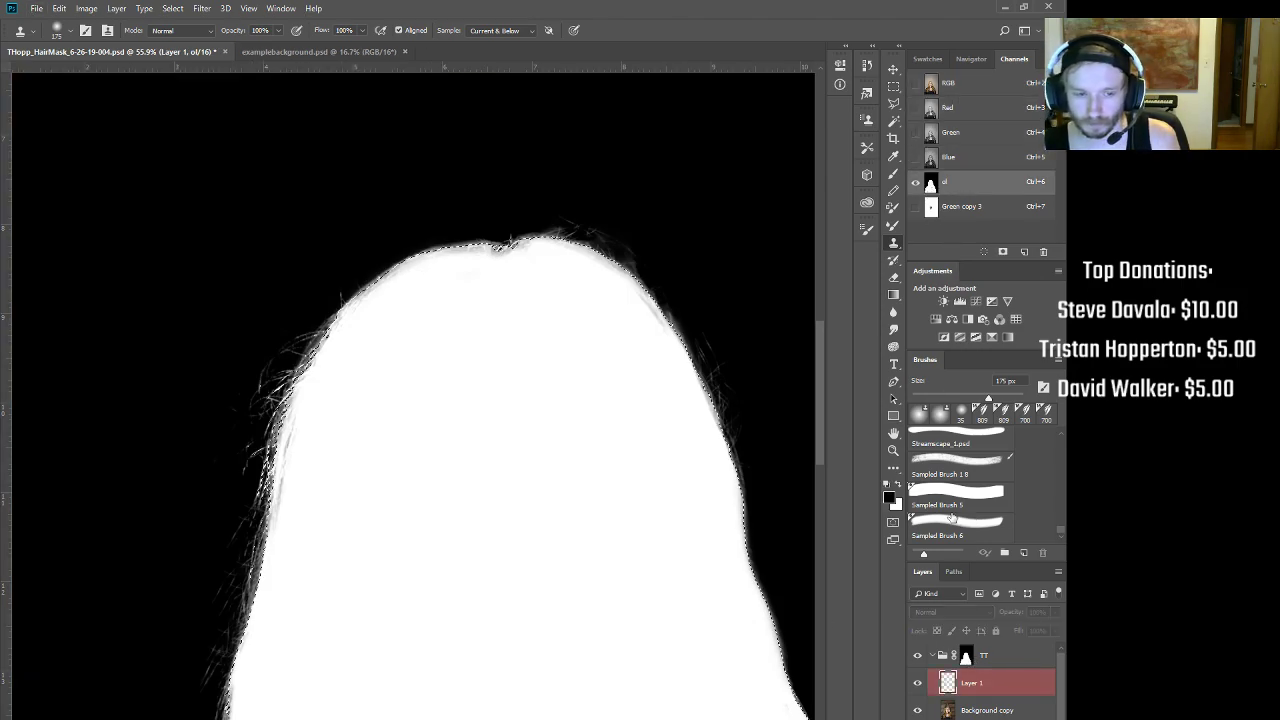
right_click(965, 658)
left_click(965, 656)
right_click(965, 656)
left_click(985, 560)
Step: Create a new TT group mask from the selection and paint beside the left hair edge with a 90 px brush
left_click(965, 719)
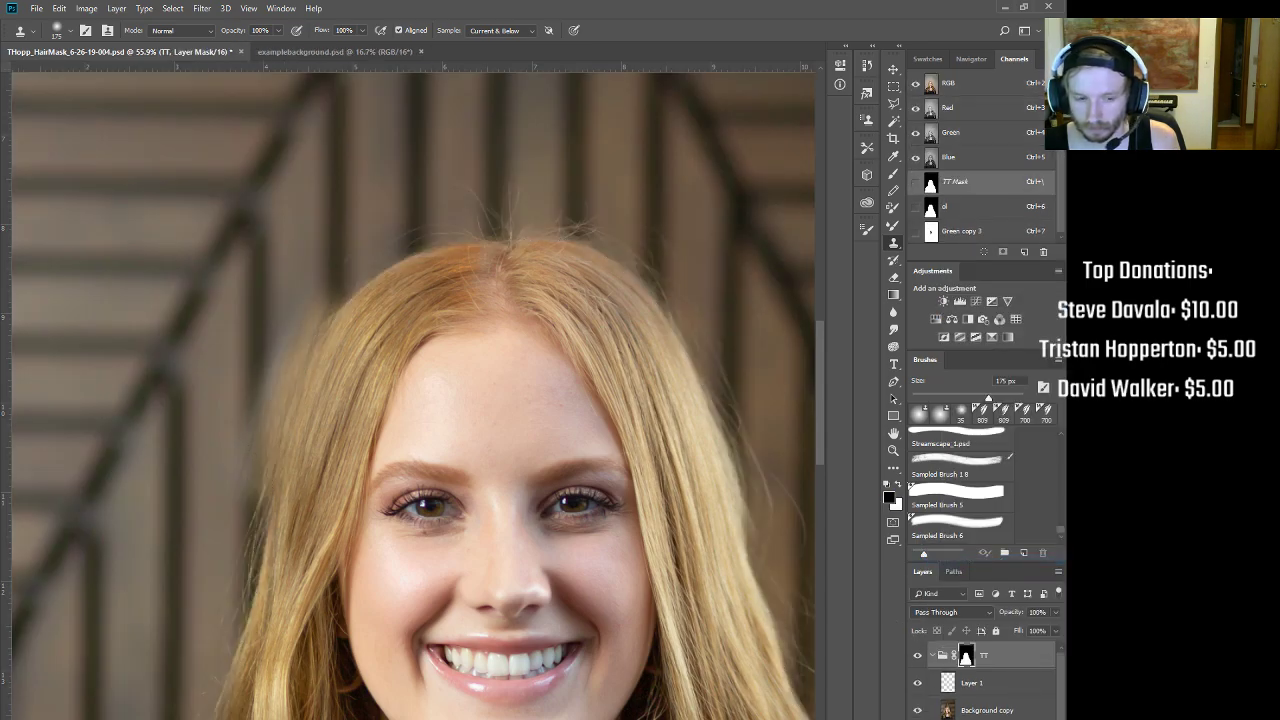
key("b")
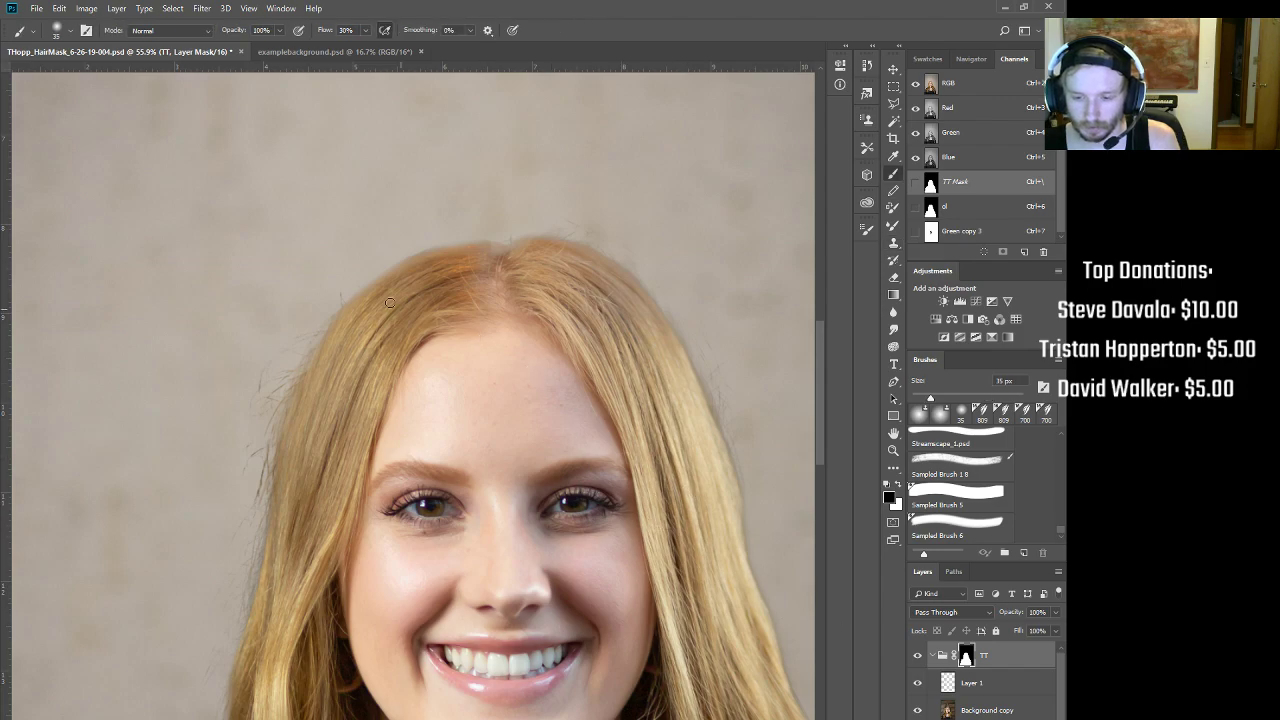
key("bracketright")
key("bracketright")
key("bracketright")
key("3")
key("1")
mouse_move(267, 345)
left_mouse_down()
mouse_move(244, 409)
mouse_move(250, 370)
left_mouse_up()
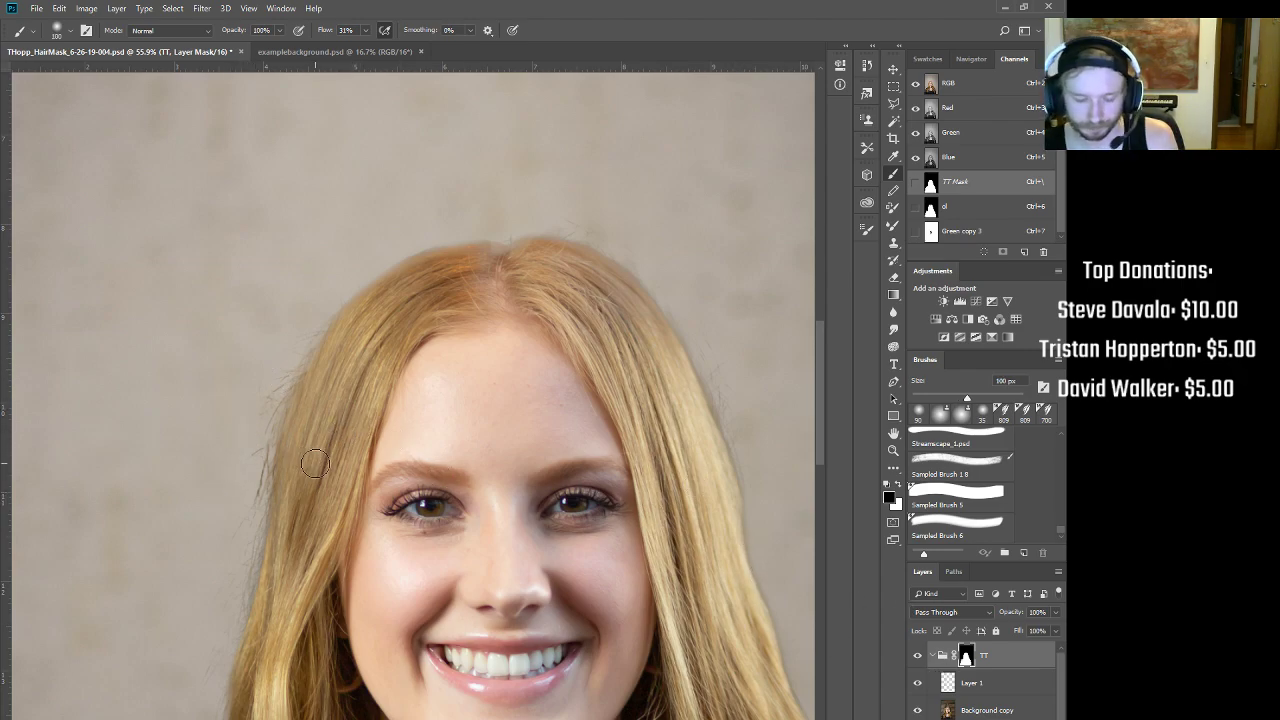
Step: Set the brush to 100 px at 10% flow, shift the view, and return to Layer 1 with the Clone Stamp
key("bracketright")
key("bracketright")
key("bracketright")
key("bracketleft")
key("bracketleft")
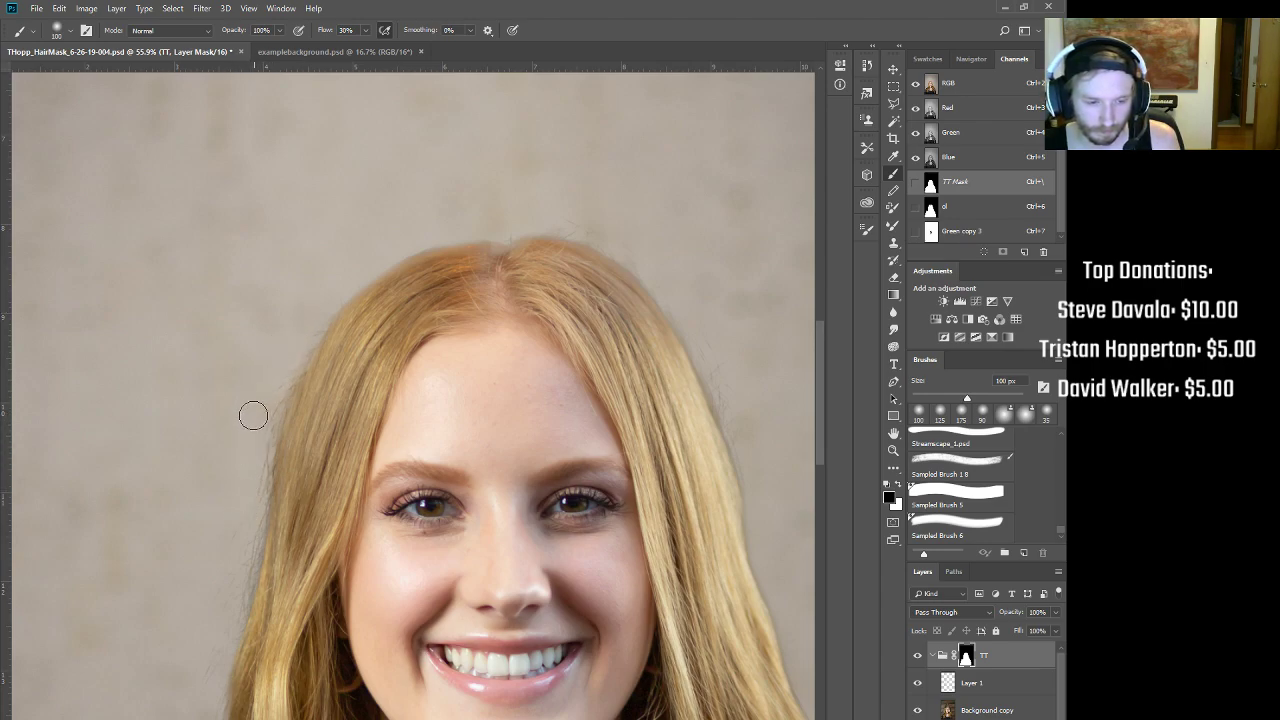
key("shift+1")
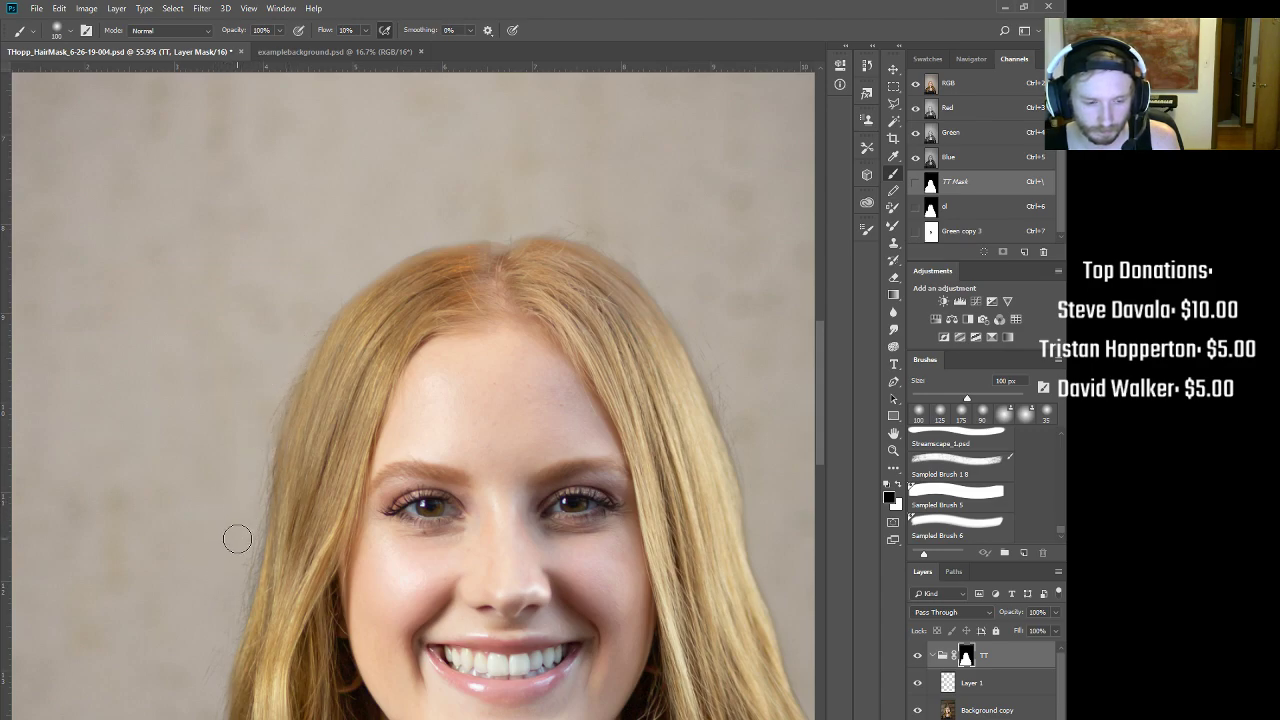
left_click_drag(350, 604, 435, 530)
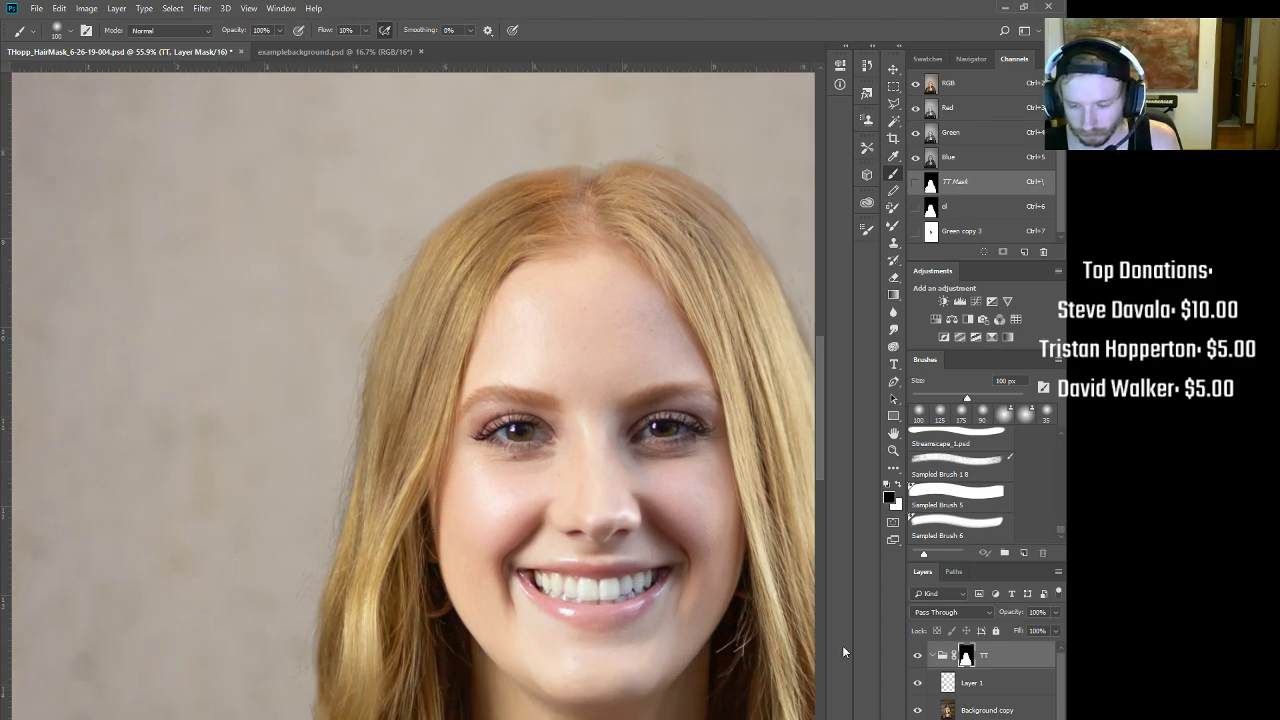
left_click(955, 682)
key("s")
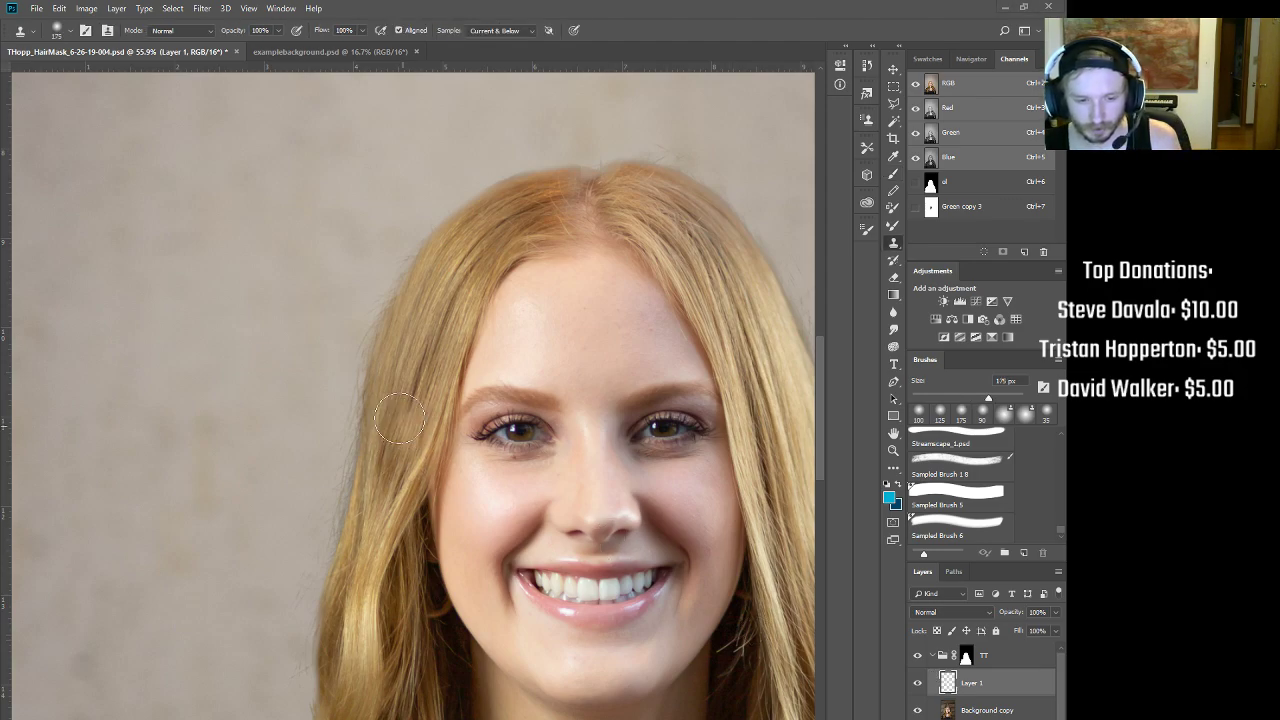
Step: Set the clone brush to 90 px at 30% opacity, undo a stroke, and inspect the TT mask alone
key("bracketleft")
key("bracketleft")
key("bracketleft")
key("bracketleft")
key("bracketleft")
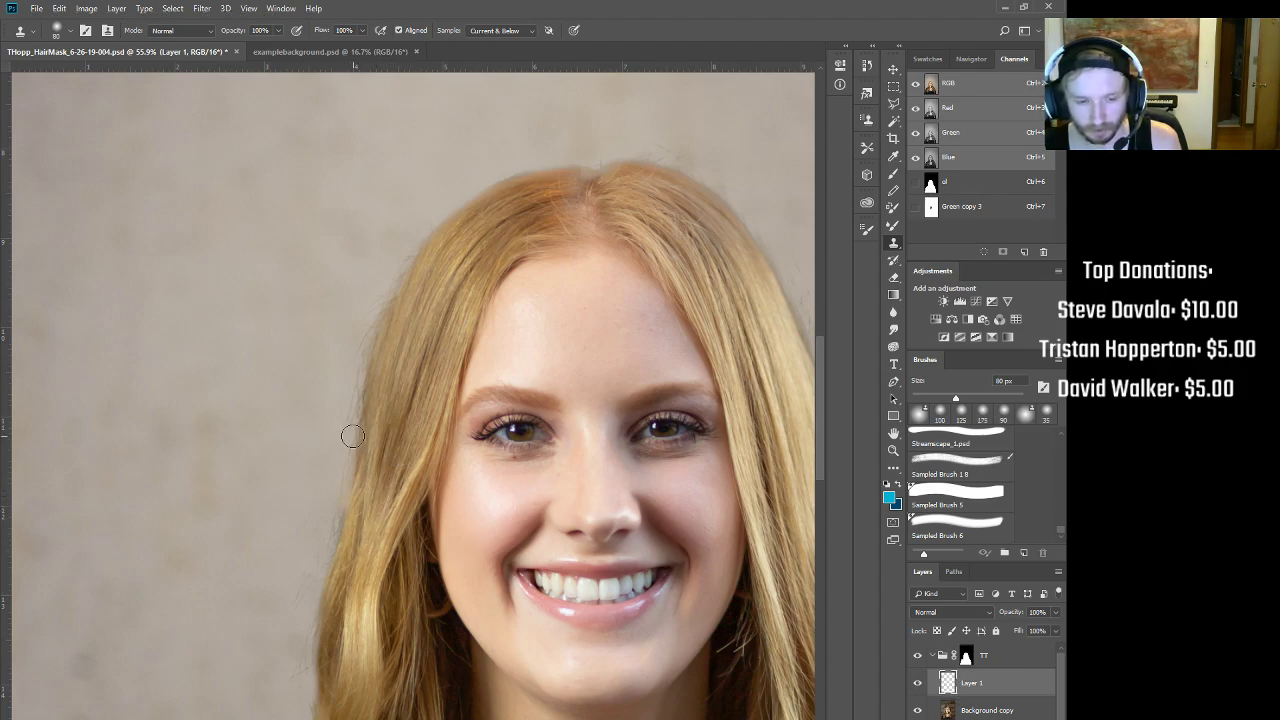
key("3")
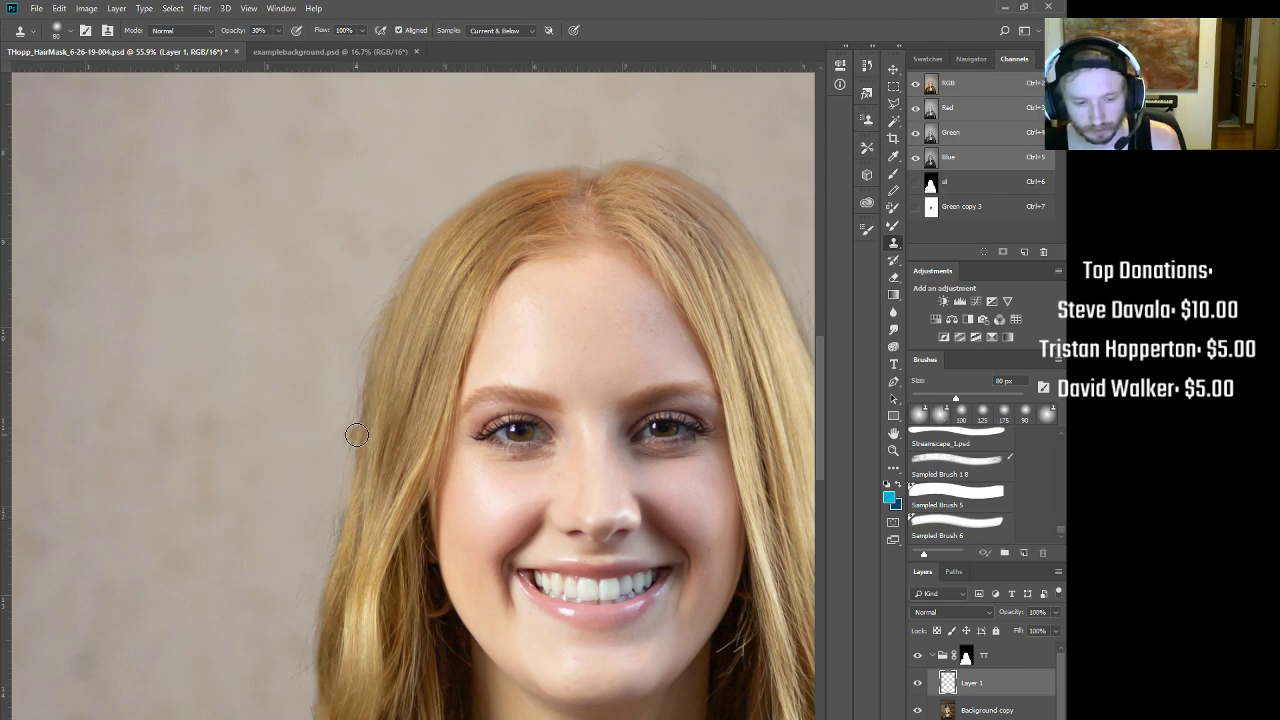
key("ctrl+z")
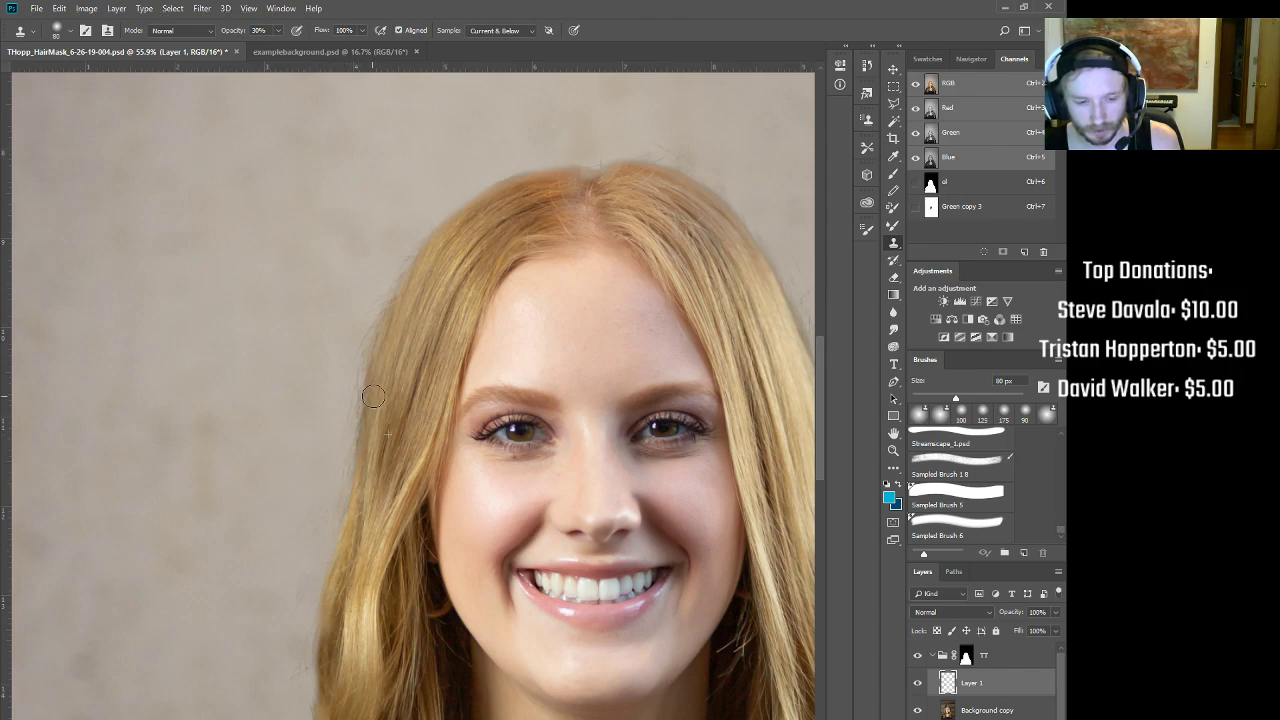
left_click(965, 656)
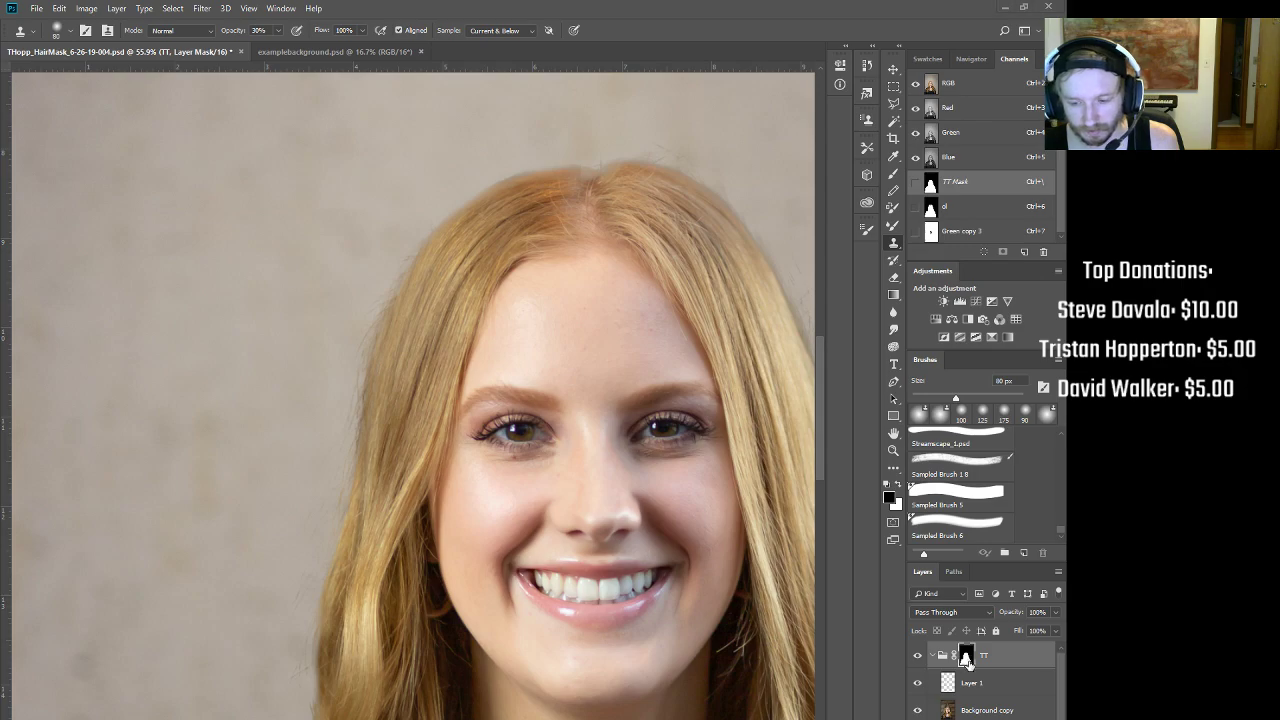
left_click(965, 656, "alt")
left_click(965, 656, "alt")
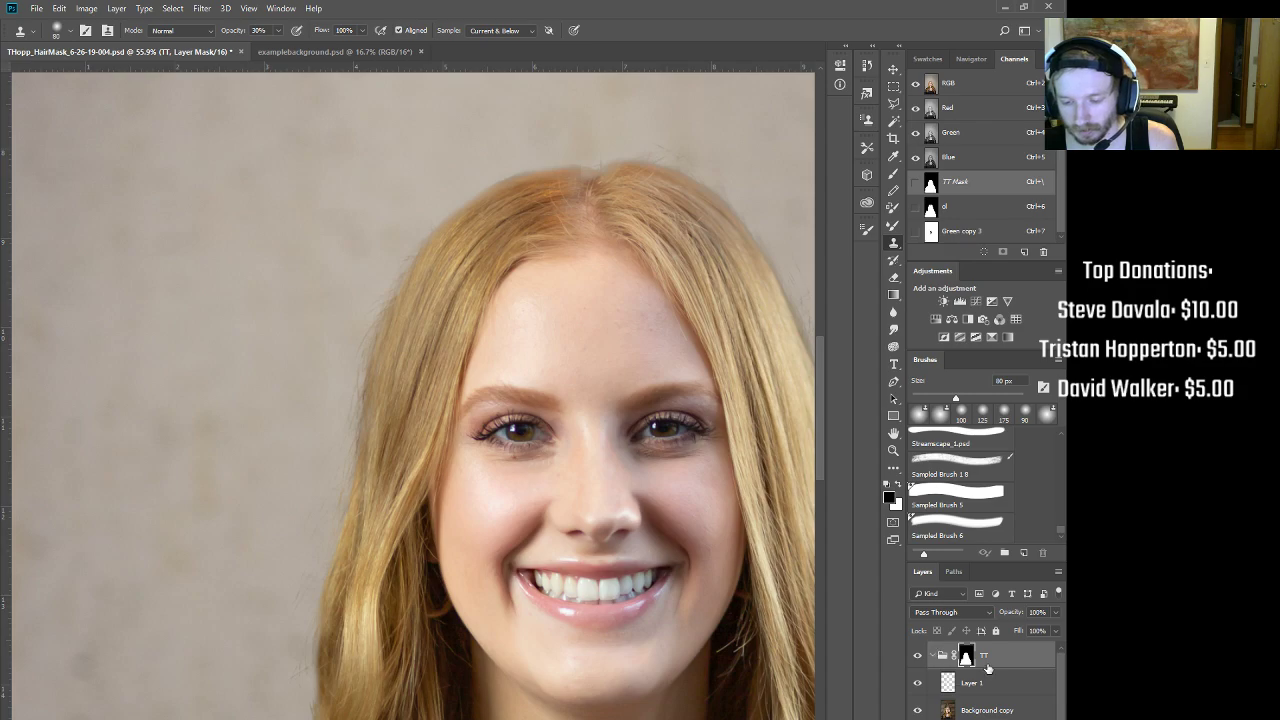
key("ctrl+2")
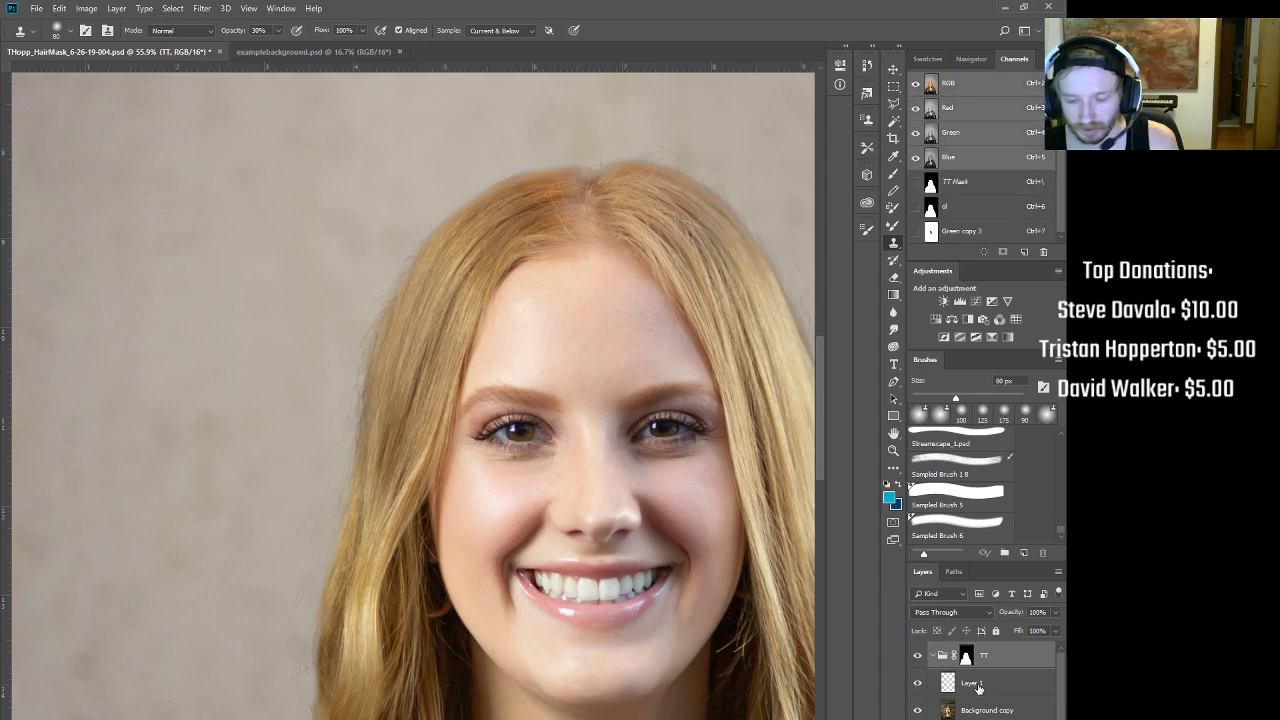
Step: Reselect Layer 1 and reframe the view around the face, hair ends and jacket
left_click(975, 685)
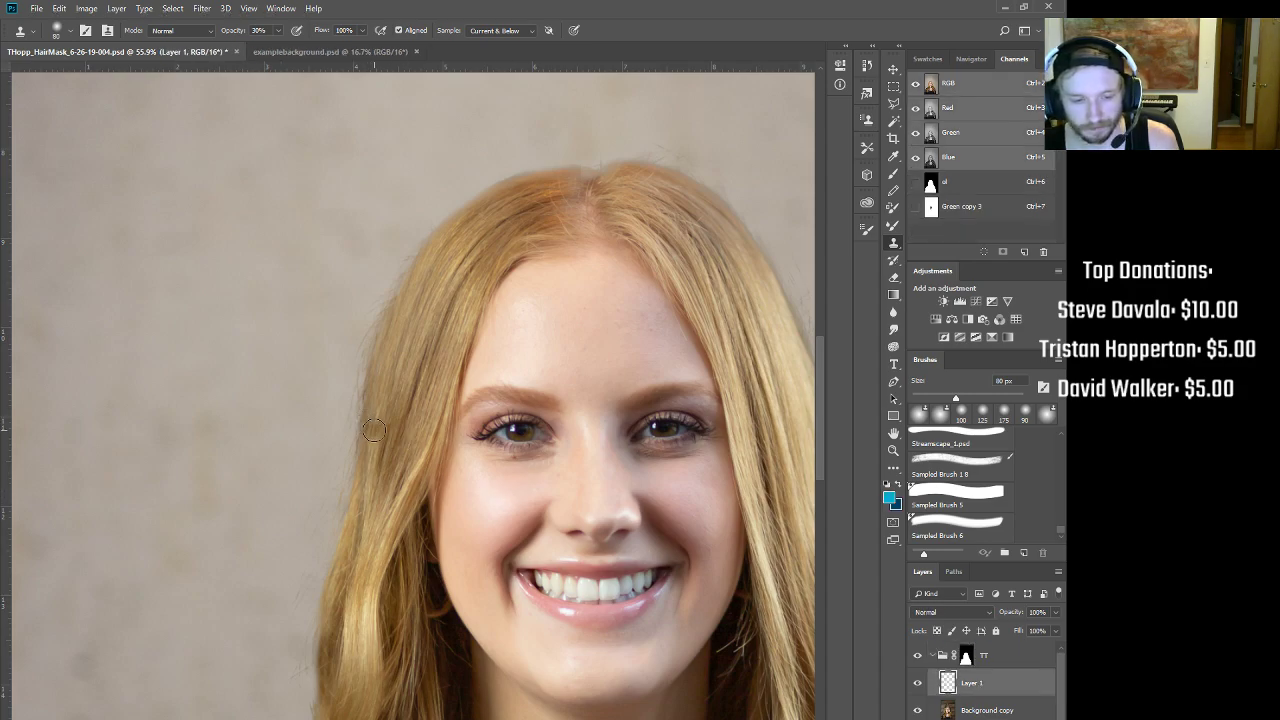
left_click_drag(518, 348, 477, 329, "ctrl")
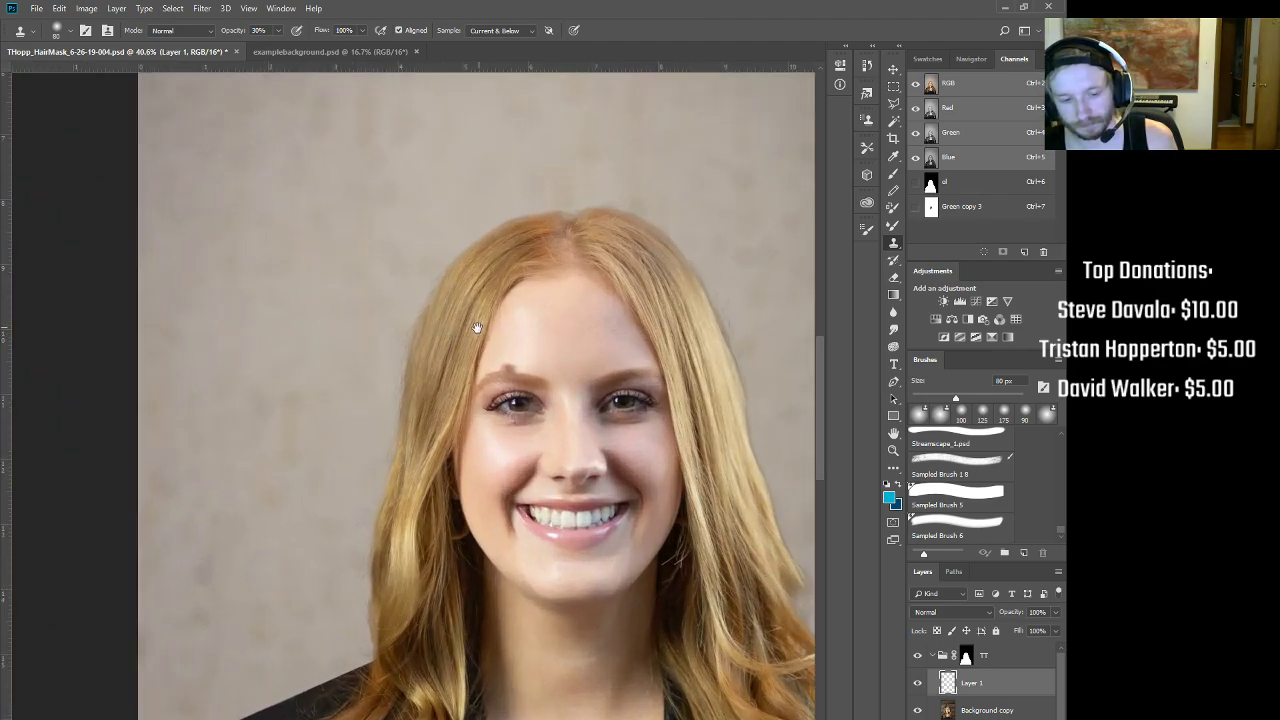
mouse_move(506, 608)
left_mouse_down()
mouse_move(563, 523)
mouse_move(468, 649)
mouse_move(458, 366)
mouse_move(374, 443)
mouse_move(480, 589)
mouse_move(514, 682)
mouse_move(546, 586)
left_mouse_up()
left_click_drag(615, 606, 509, 294)
left_click_drag(534, 500, 560, 492)
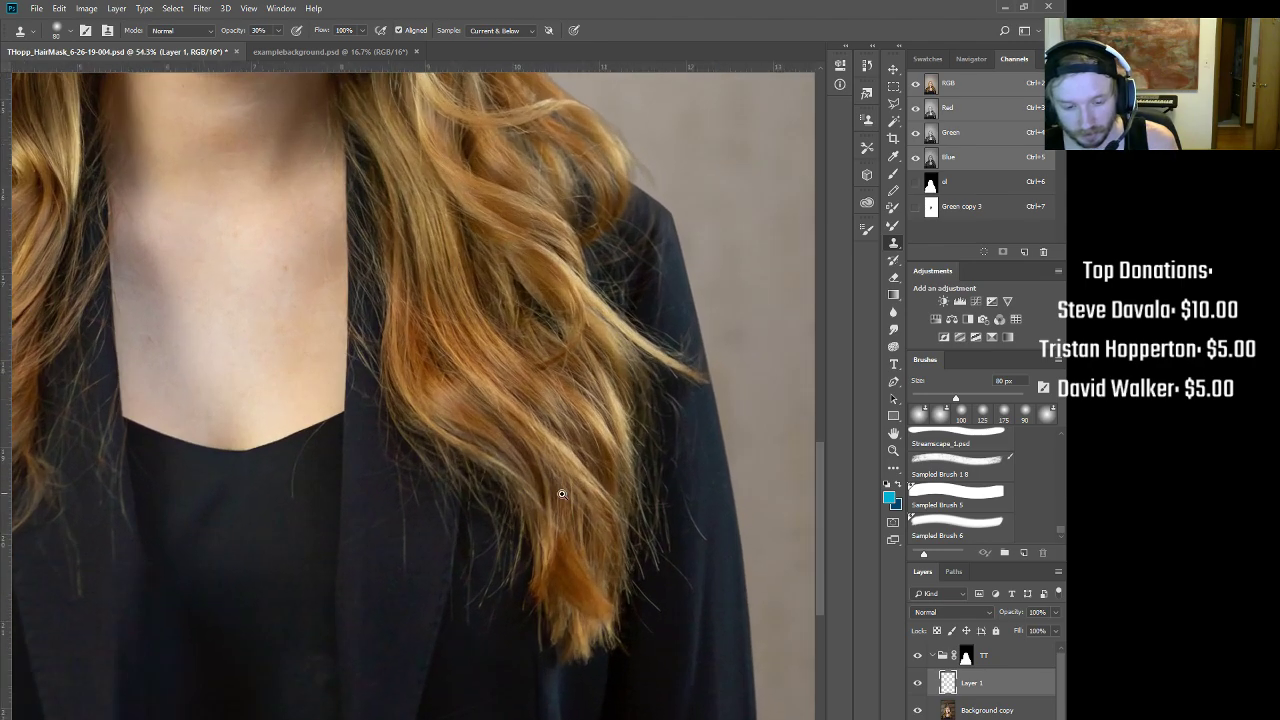
left_click_drag(604, 340, 620, 590)
left_click_drag(533, 454, 532, 514)
left_click_drag(490, 567, 768, 340)
mouse_move(490, 526)
left_mouse_down()
mouse_move(549, 411)
mouse_move(534, 354)
mouse_move(518, 377)
mouse_move(529, 306)
left_mouse_up()
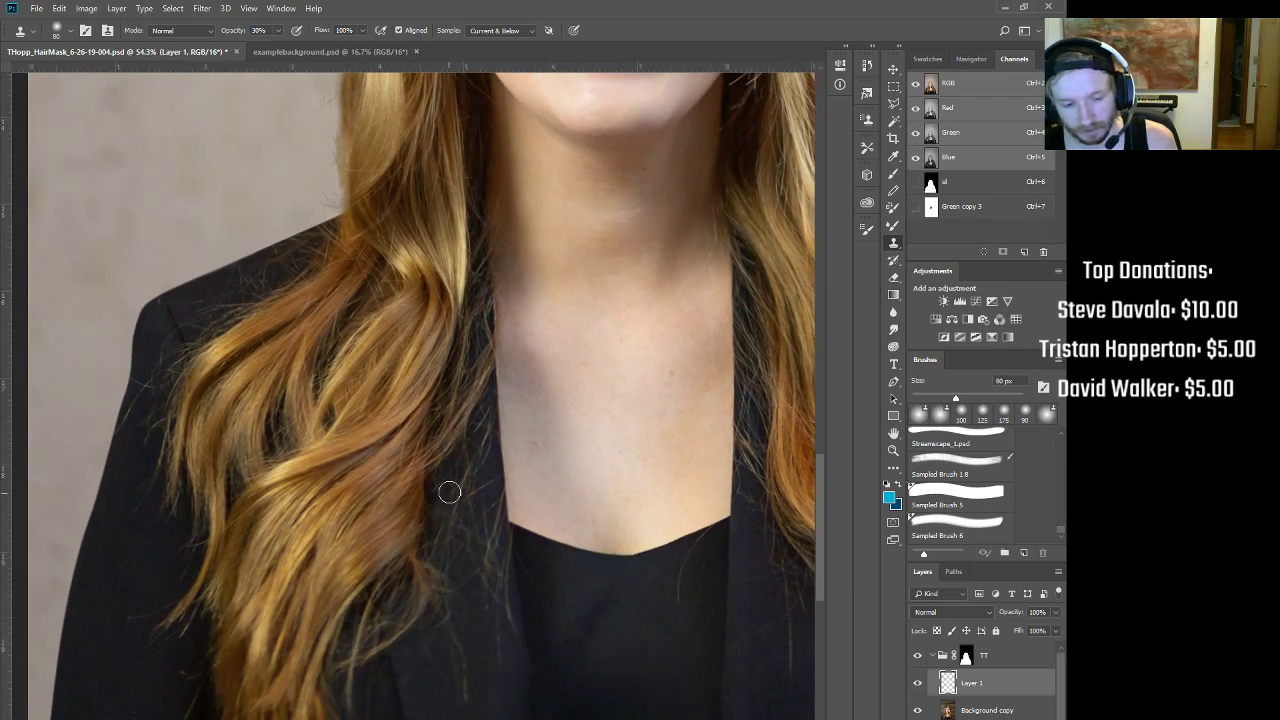
left_click_drag(426, 543, 350, 628)
left_click_drag(444, 197, 522, 315)
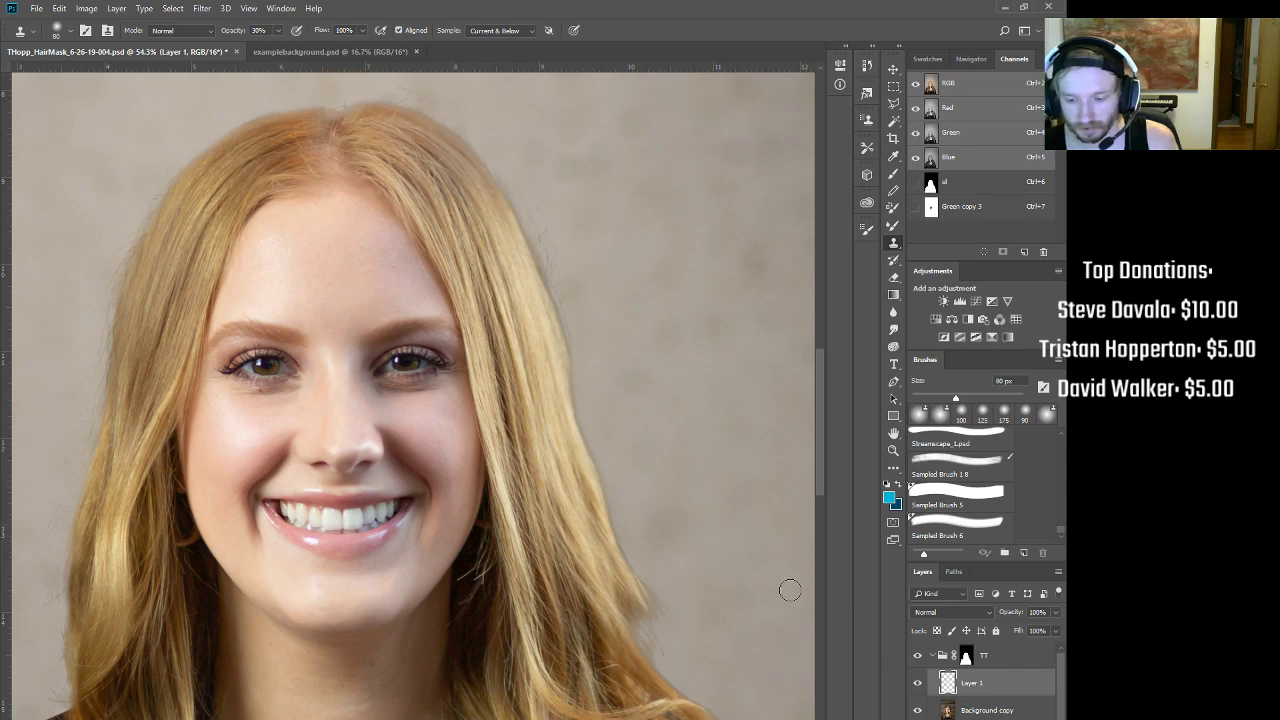
Step: Clone over the right hair edge with a 125 px brush and the crown with a 70 px brush
key("bracketright")
key("bracketright")
key("bracketright")
mouse_move(562, 325)
left_mouse_down()
mouse_move(538, 262)
mouse_move(557, 317)
mouse_move(539, 286)
mouse_move(542, 352)
mouse_move(537, 268)
mouse_move(517, 220)
left_mouse_up()
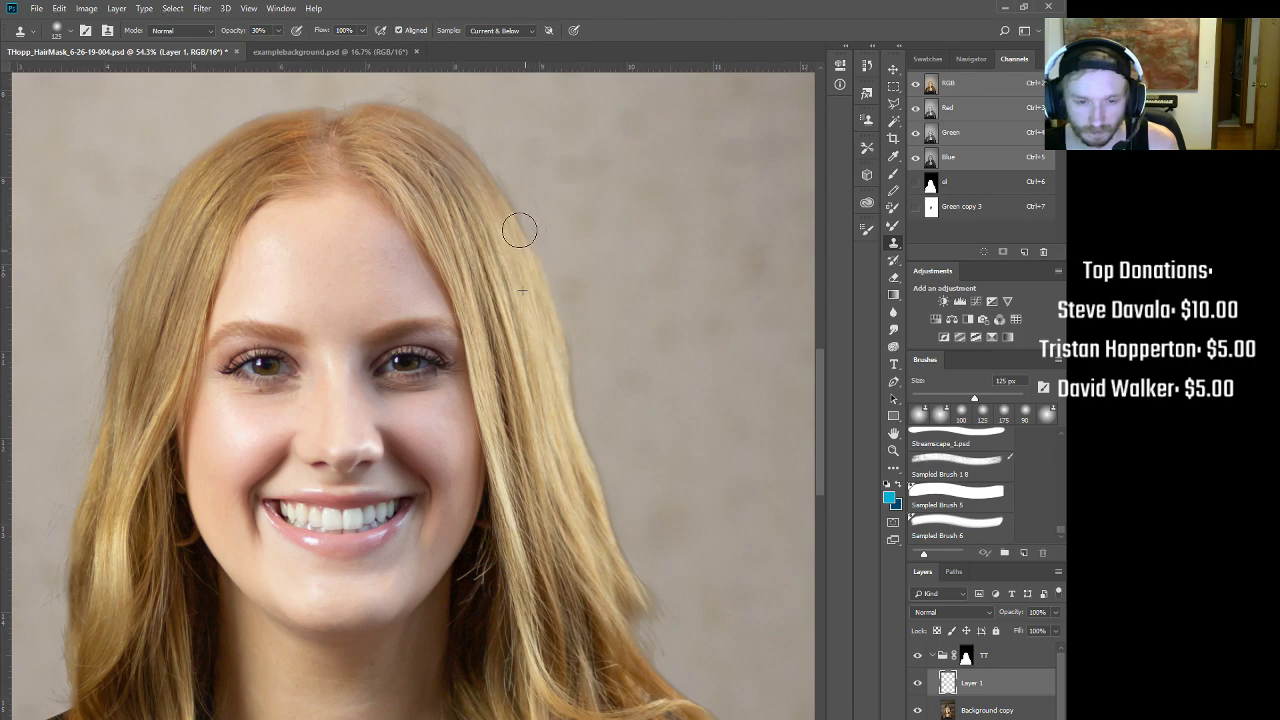
mouse_move(537, 341)
left_mouse_down()
mouse_move(514, 189)
mouse_move(542, 296)
left_mouse_up()
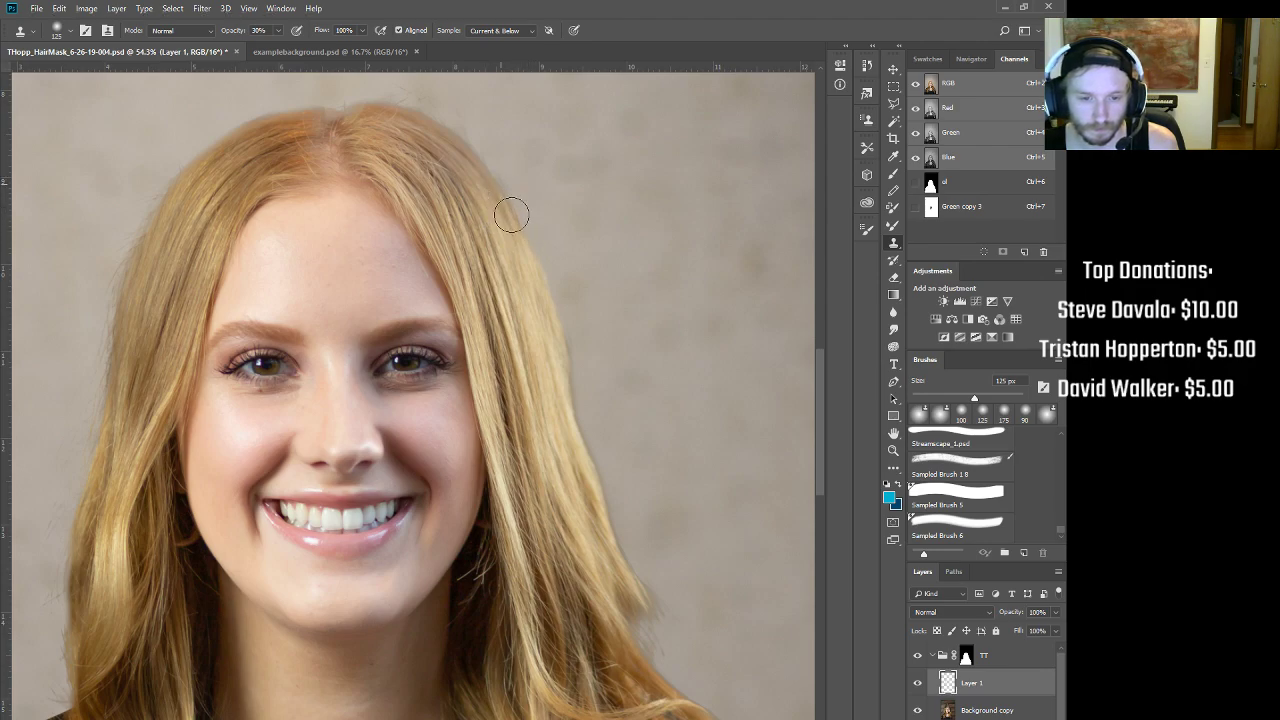
key("bracketleft")
key("bracketleft")
key("bracketleft")
key("bracketleft")
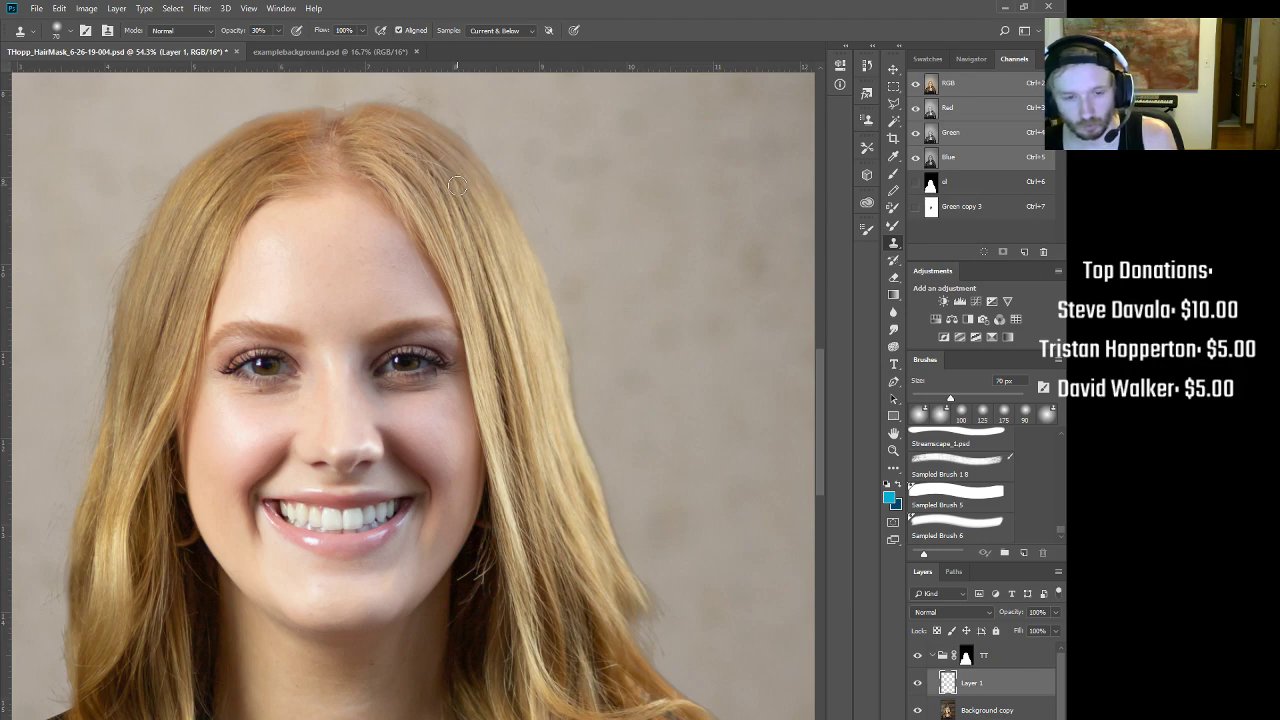
left_click_drag(395, 93, 397, 98)
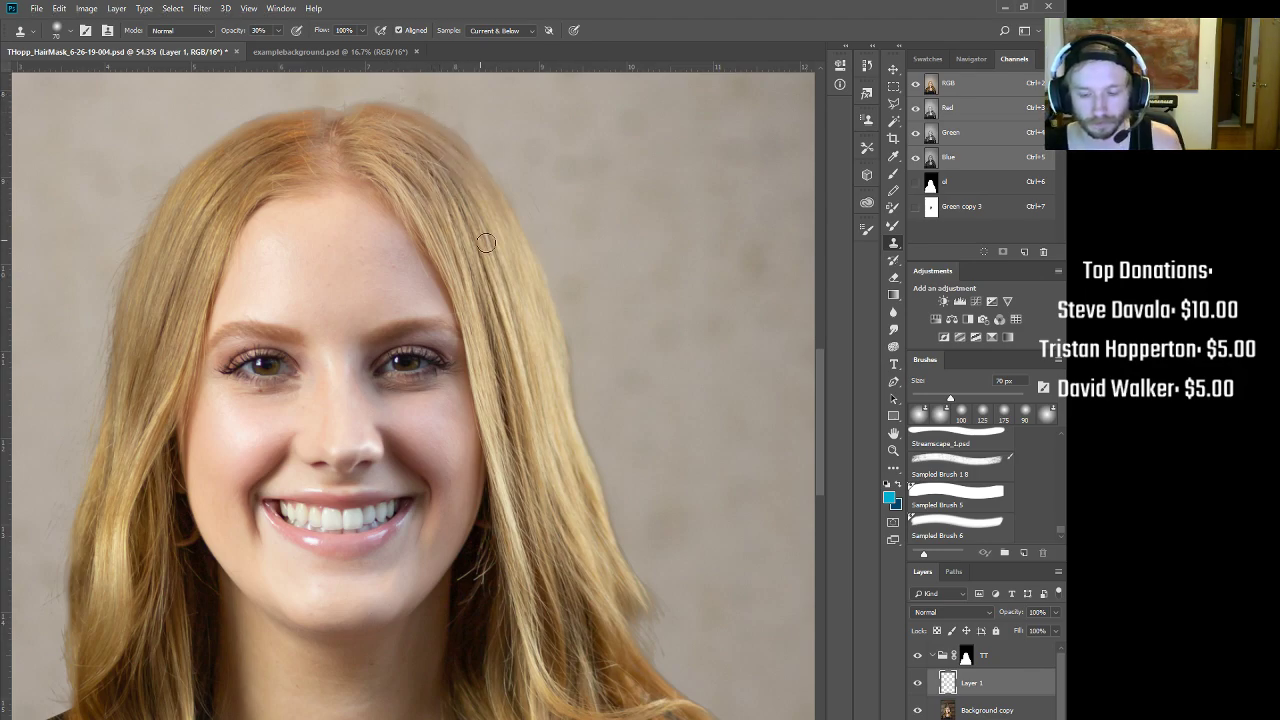
key("b")
key("s")
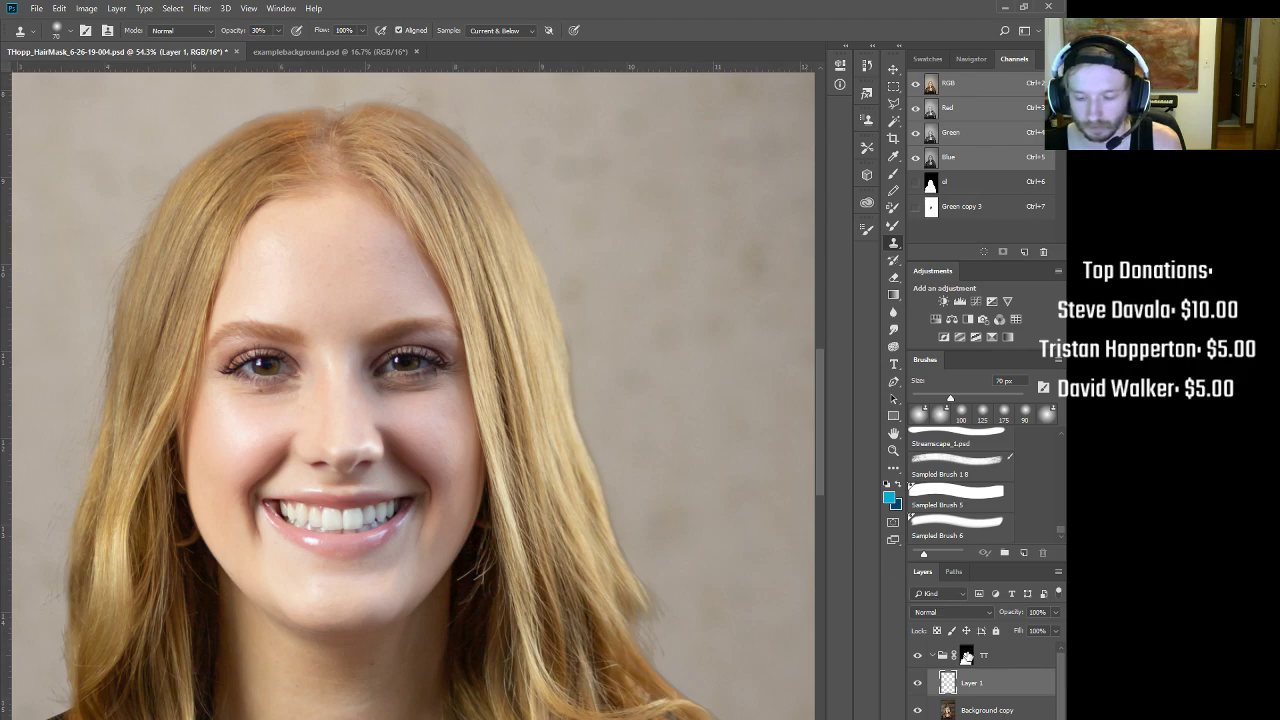
left_click(967, 657)
Step: Paint hair back into the TT mask along its left edge with a 30 px white brush at 30% flow
mouse_move(441, 277)
left_mouse_down()
mouse_move(509, 428)
mouse_move(434, 284)
mouse_move(460, 277)
left_mouse_up()
key("b")
key("bracketleft")
key("bracketleft")
key("bracketleft")
key("bracketleft")
key("bracketleft")
key("bracketleft")
key("bracketleft")
key("bracketleft")
key("bracketleft")
key("x")
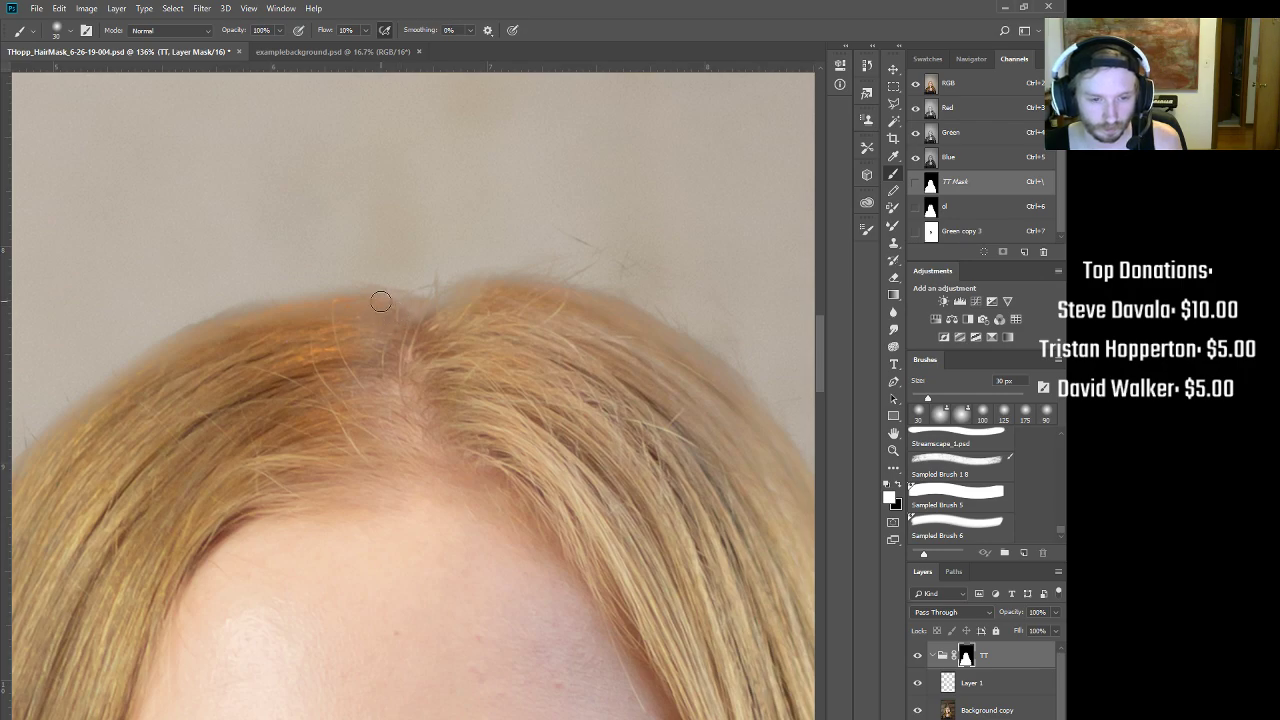
key("shift+3")
mouse_move(232, 329)
left_mouse_down()
mouse_move(139, 361)
mouse_move(94, 394)
mouse_move(80, 449)
left_mouse_up()
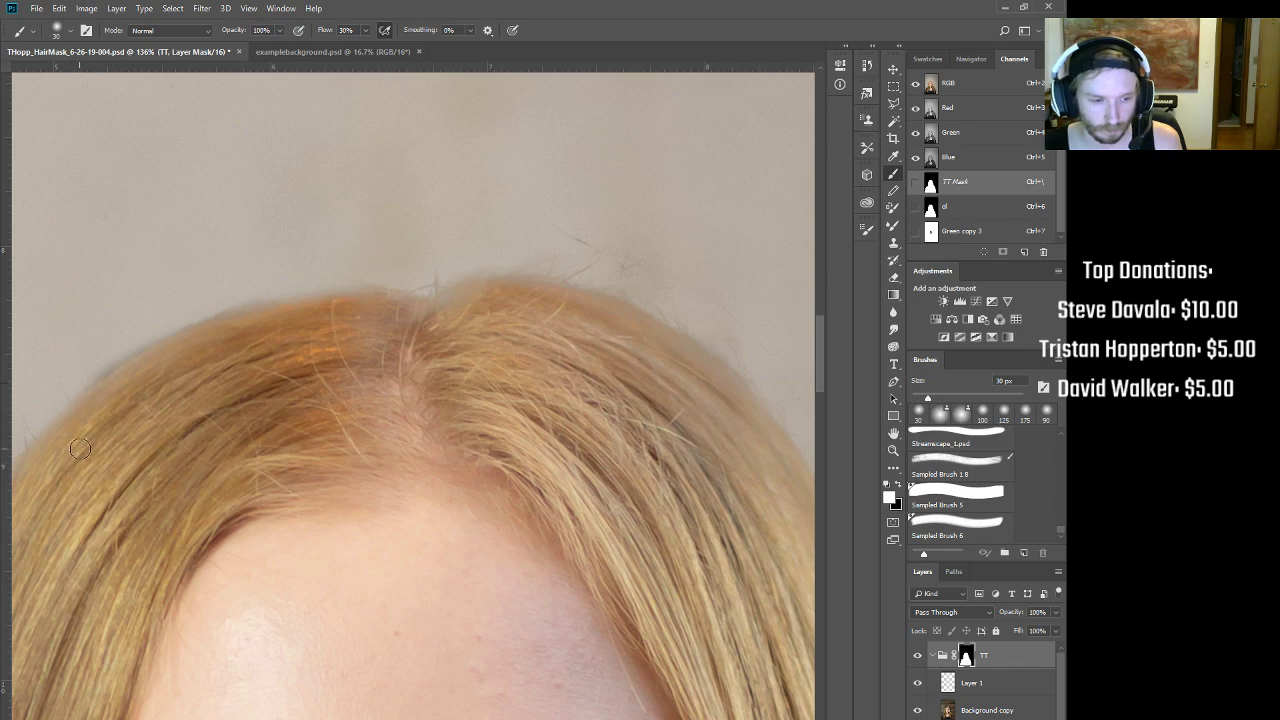
left_click_drag(100, 399, 49, 504)
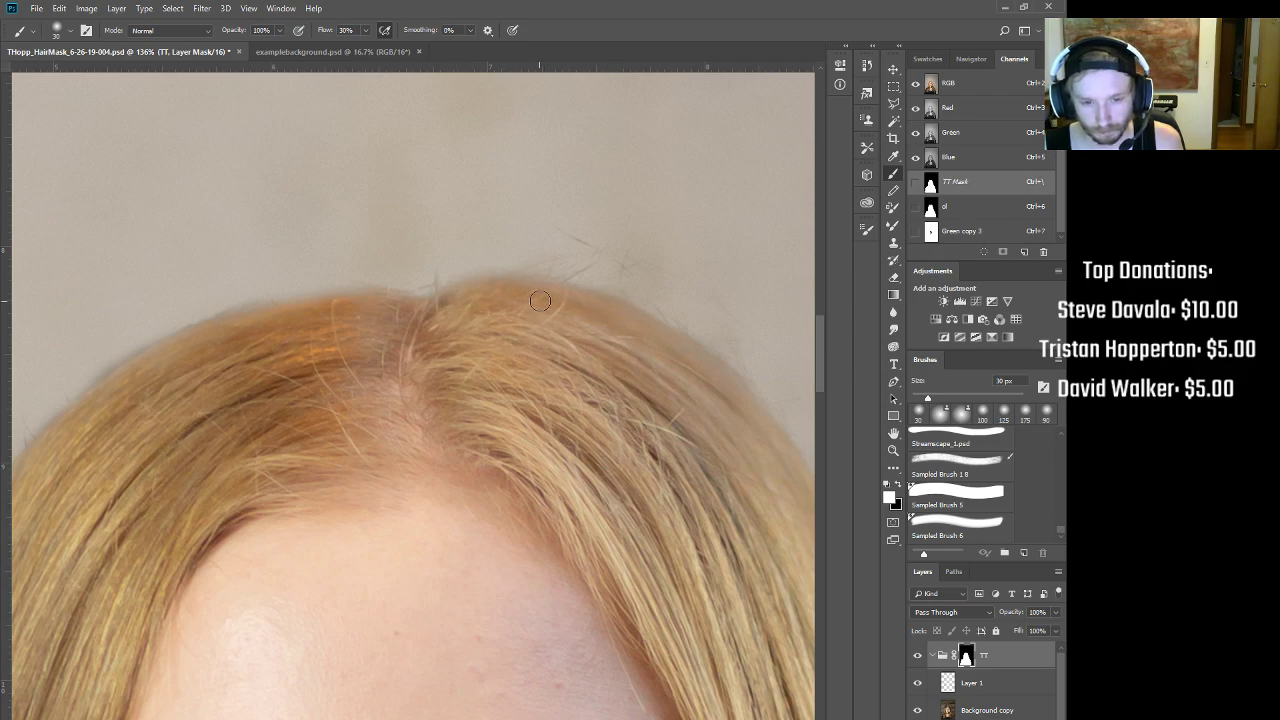
Step: Disable the TT mask to preview the portrait over the wooden-slat background
scroll(400, 329, "down", 10)
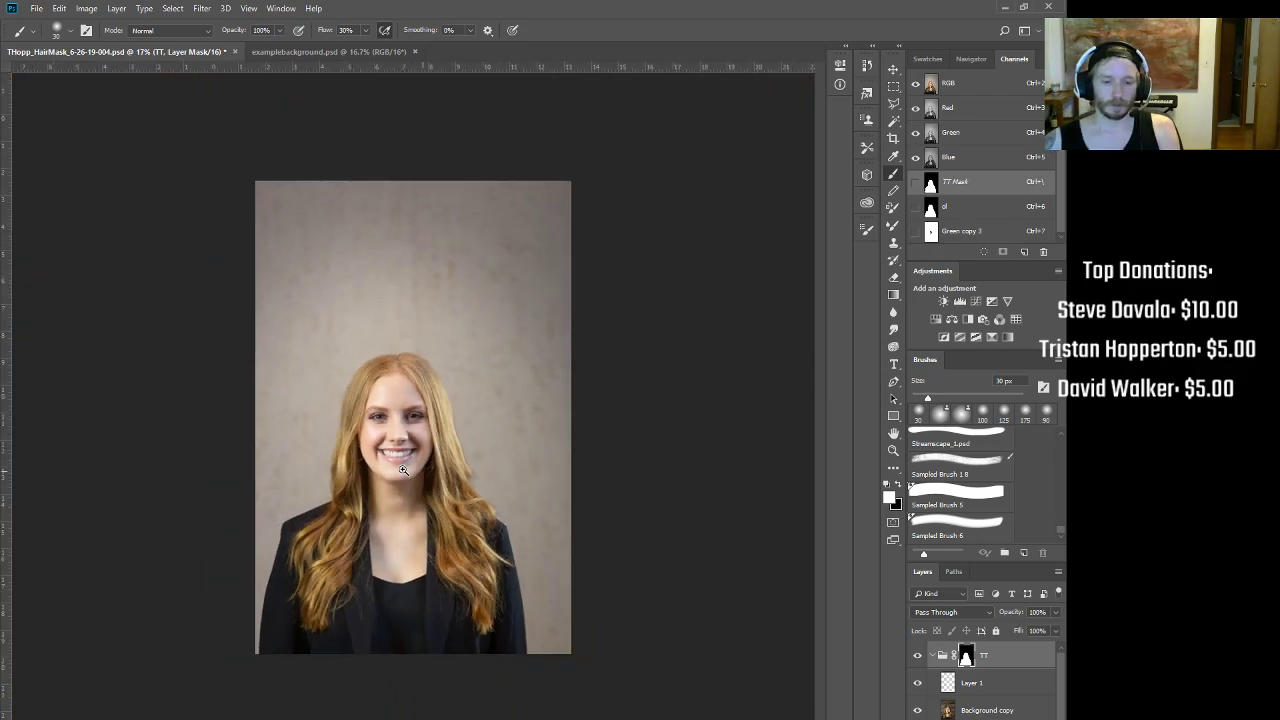
scroll(482, 527, "up", 5)
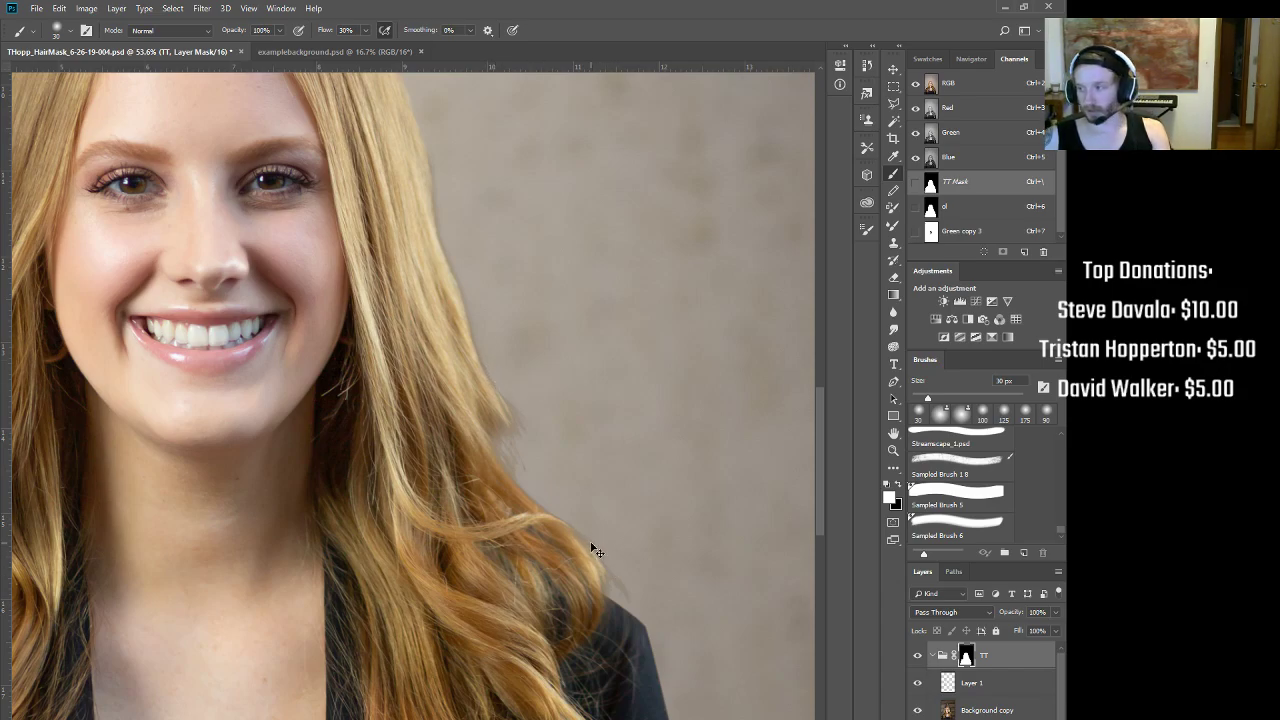
scroll(603, 563, "down", 4)
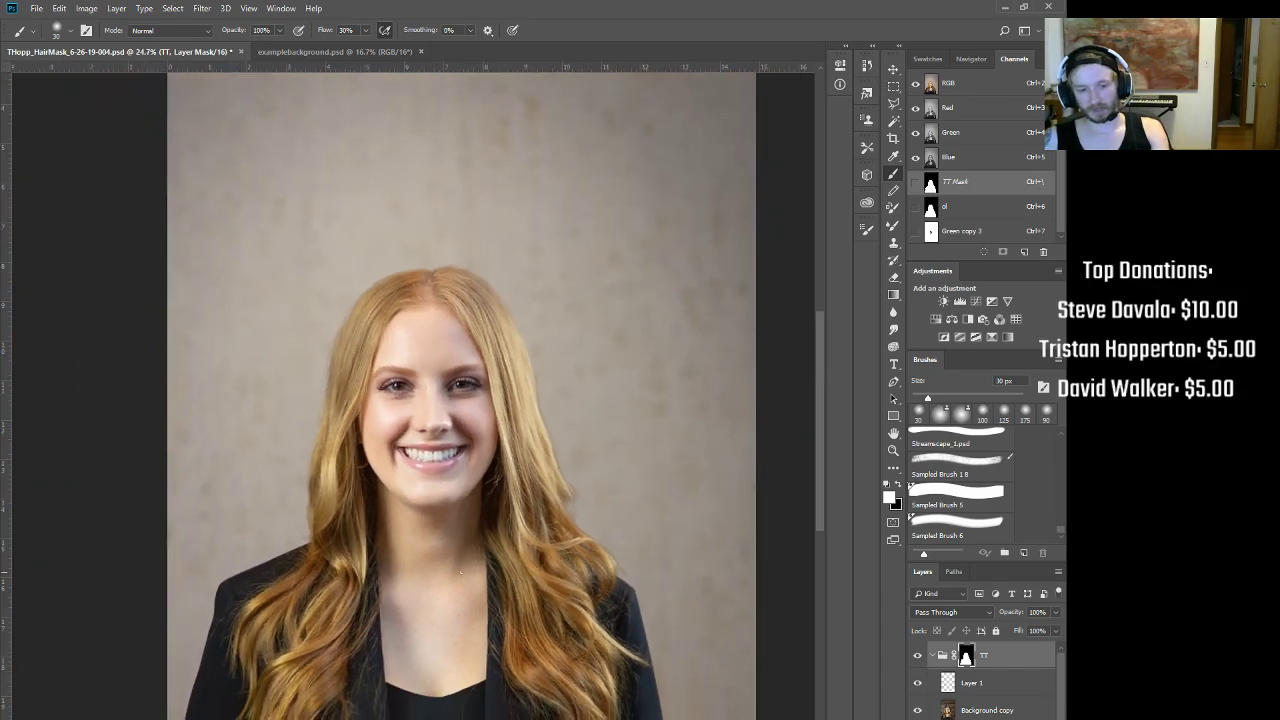
left_click(965, 655, "shift")
Step: Hide Layer 1 and zoom in to inspect the loose hair strands against the wood background
scroll(518, 340, "down", 2)
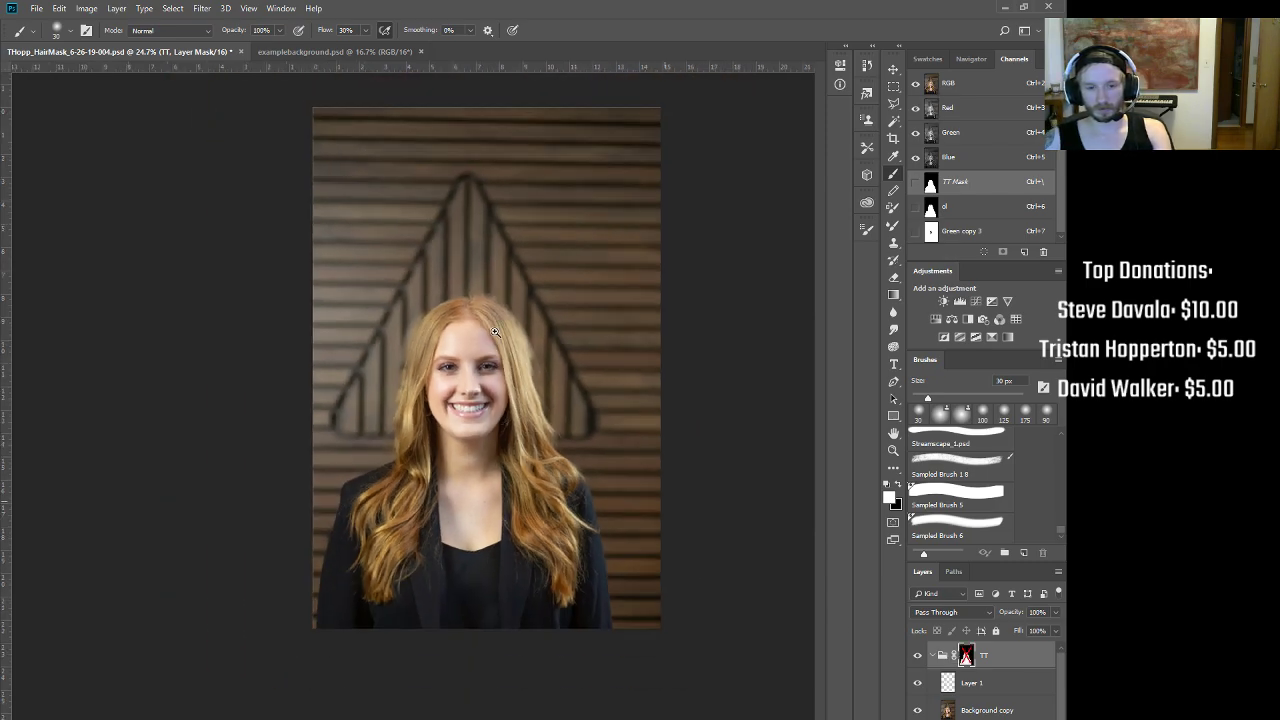
scroll(577, 211, "up", 4)
left_click_drag(571, 360, 620, 237)
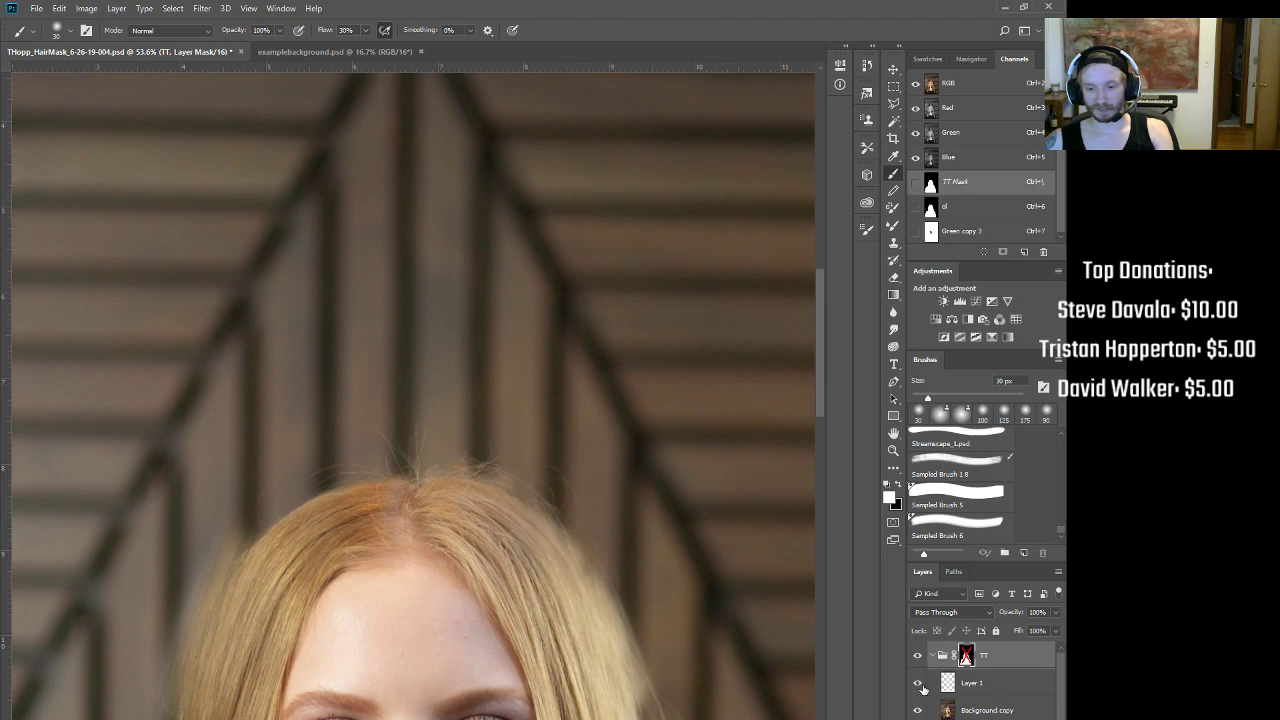
left_click(918, 684)
scroll(523, 429, "down", 4)
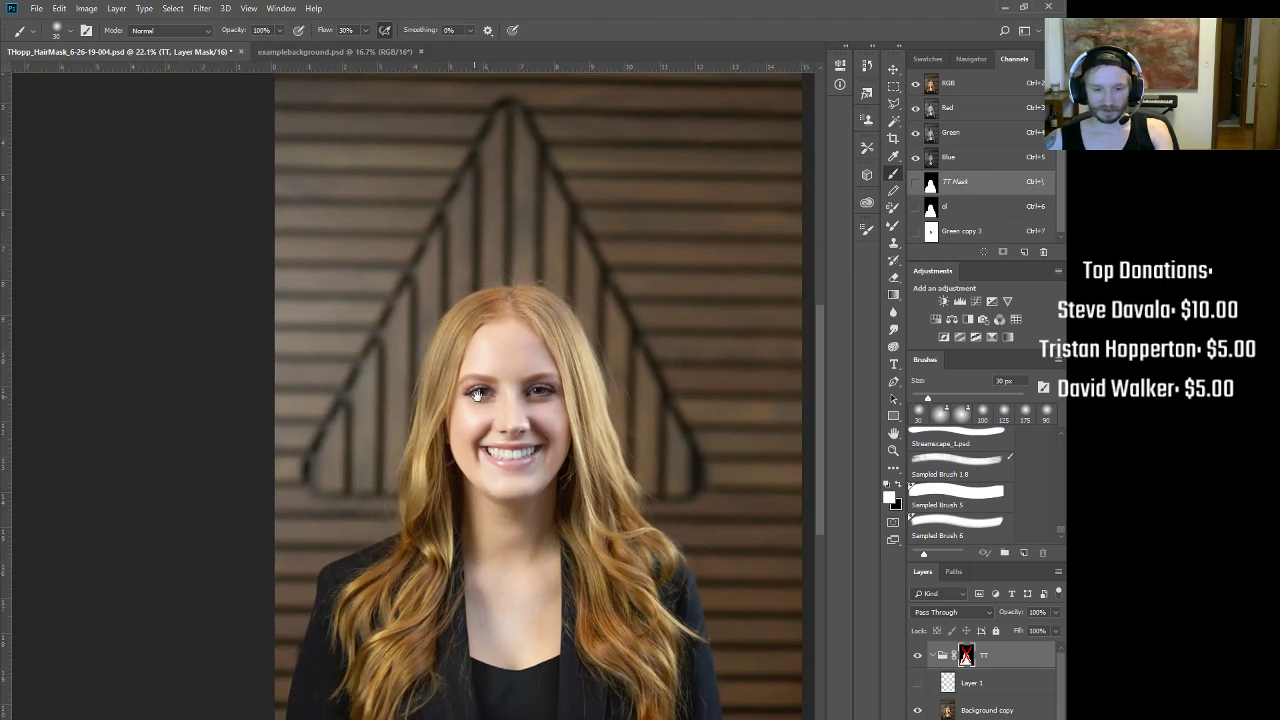
scroll(686, 477, "up", 6)
mouse_move(586, 400)
left_mouse_down()
mouse_move(640, 626)
mouse_move(677, 691)
left_mouse_up()
scroll(502, 400, "up", 4)
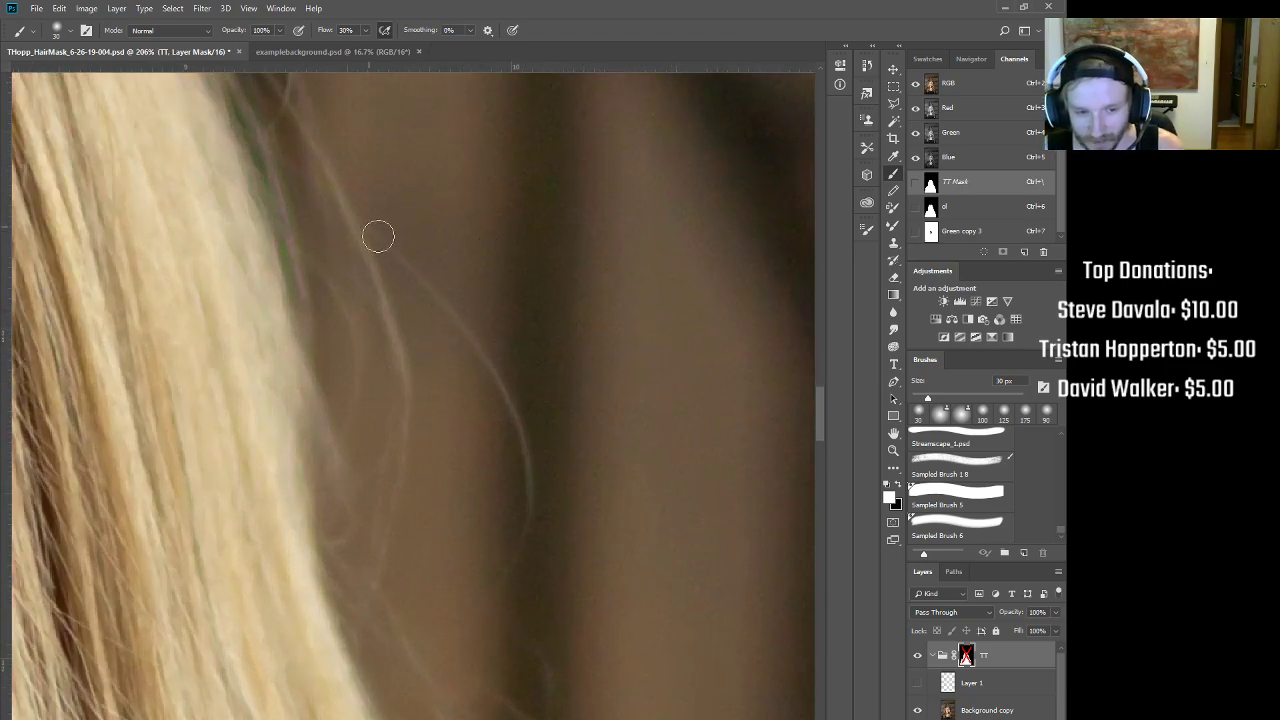
scroll(494, 442, "down", 5)
left_click_drag(495, 442, 480, 460)
left_click_drag(483, 530, 365, 482)
left_click_drag(485, 398, 557, 340)
left_click_drag(270, 270, 451, 417)
mouse_move(248, 198)
left_mouse_down()
mouse_move(323, 289)
mouse_move(330, 278)
left_mouse_up()
left_click_drag(514, 566, 430, 566)
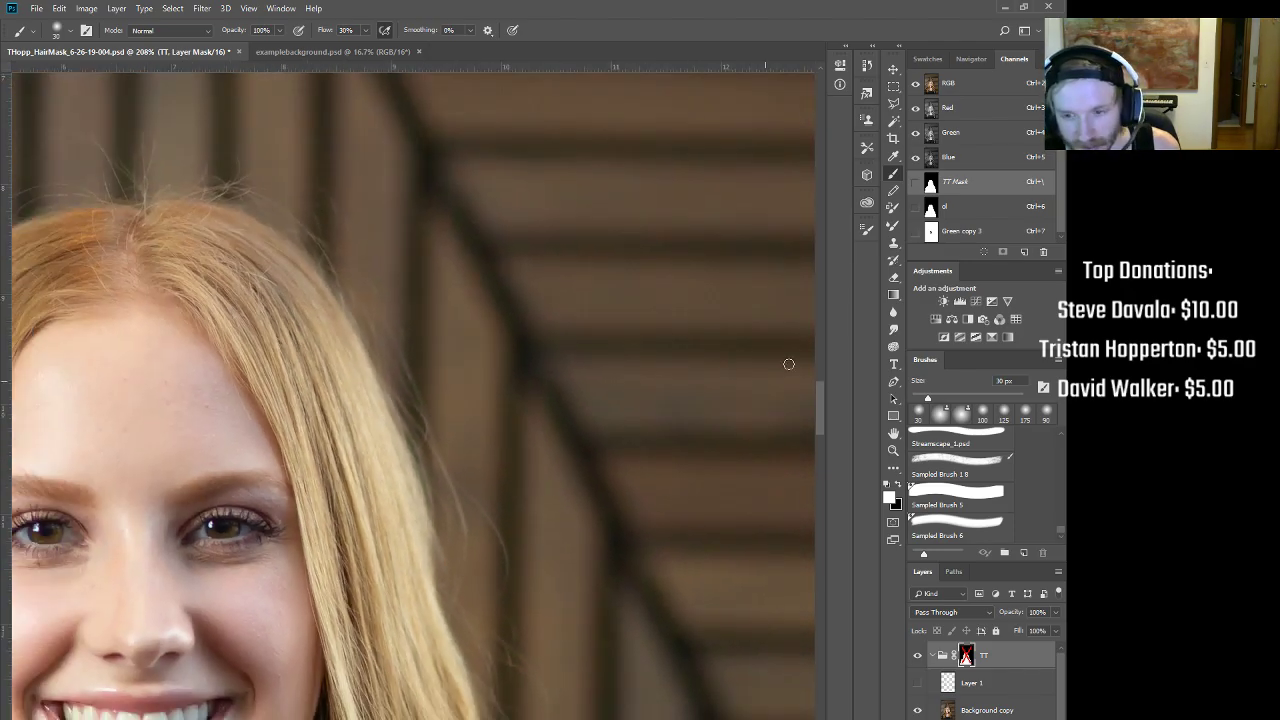
Step: Check the Blue, Green, ol and Red channels, return to RGB, and re-enable the TT mask
left_click(948, 161)
left_click(955, 137)
left_click(957, 87)
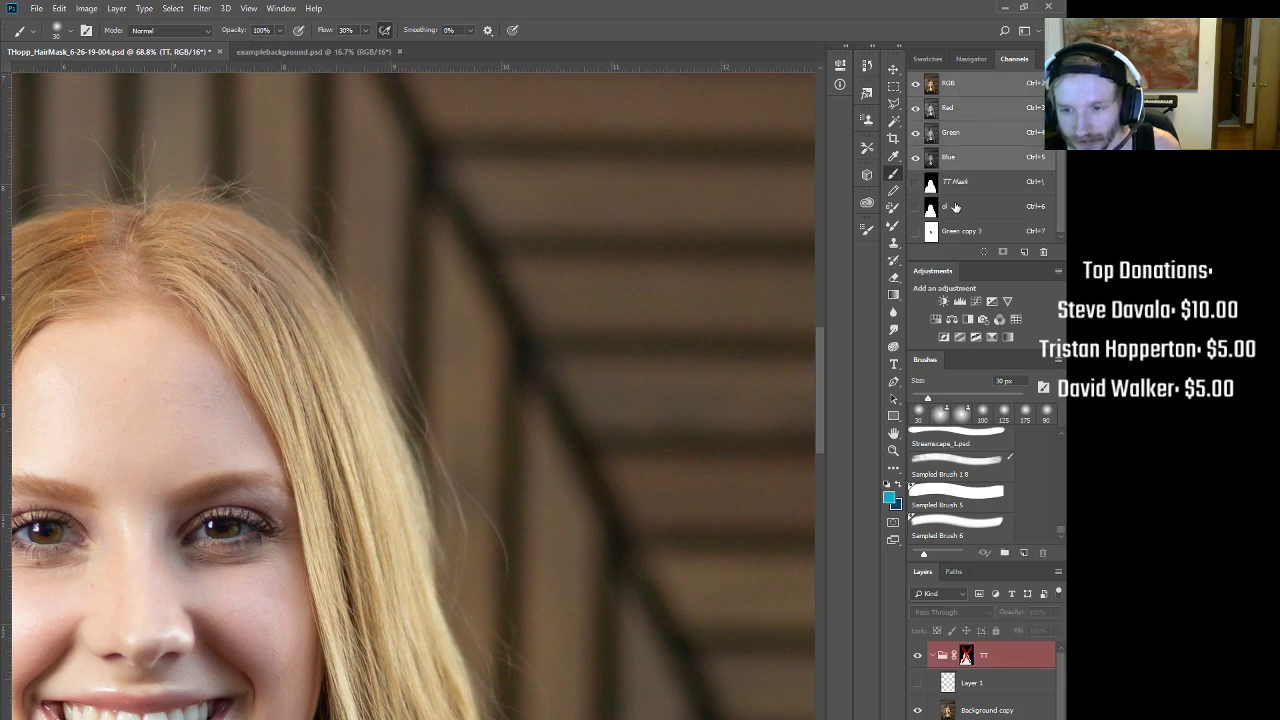
left_click(955, 207)
left_click_drag(417, 367, 363, 360)
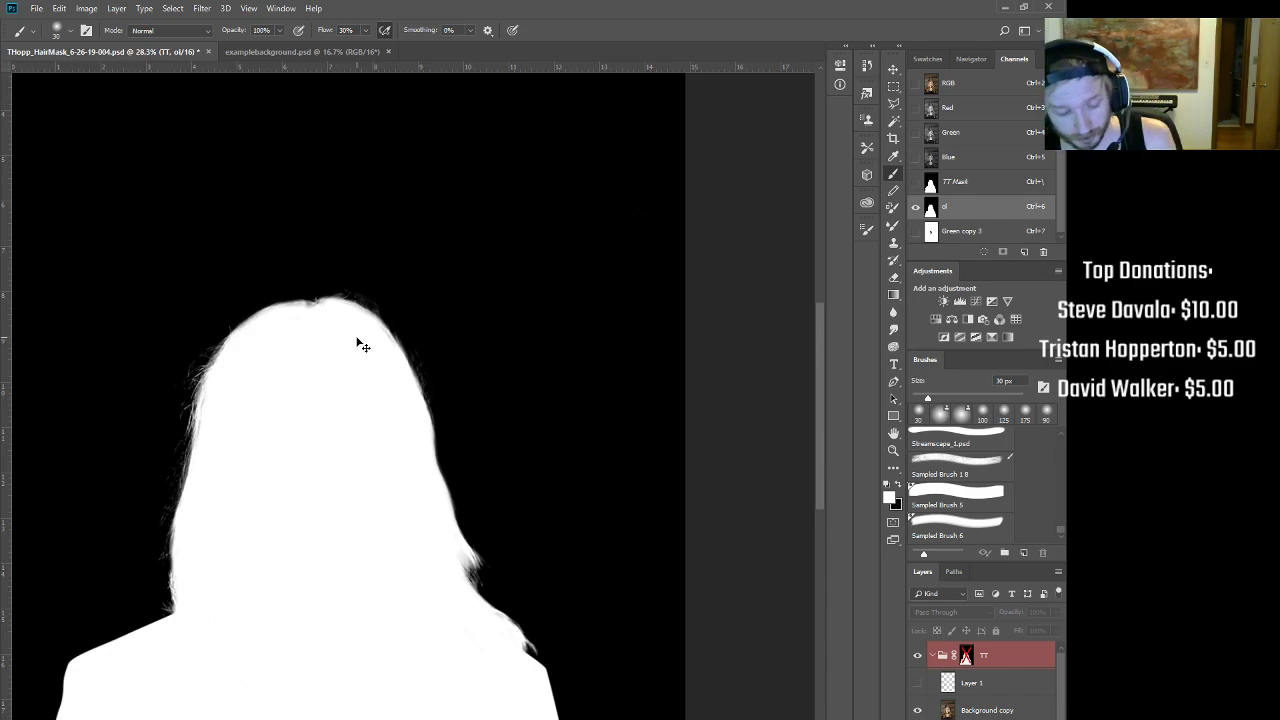
key("ctrl+3")
scroll(406, 422, "down", 2)
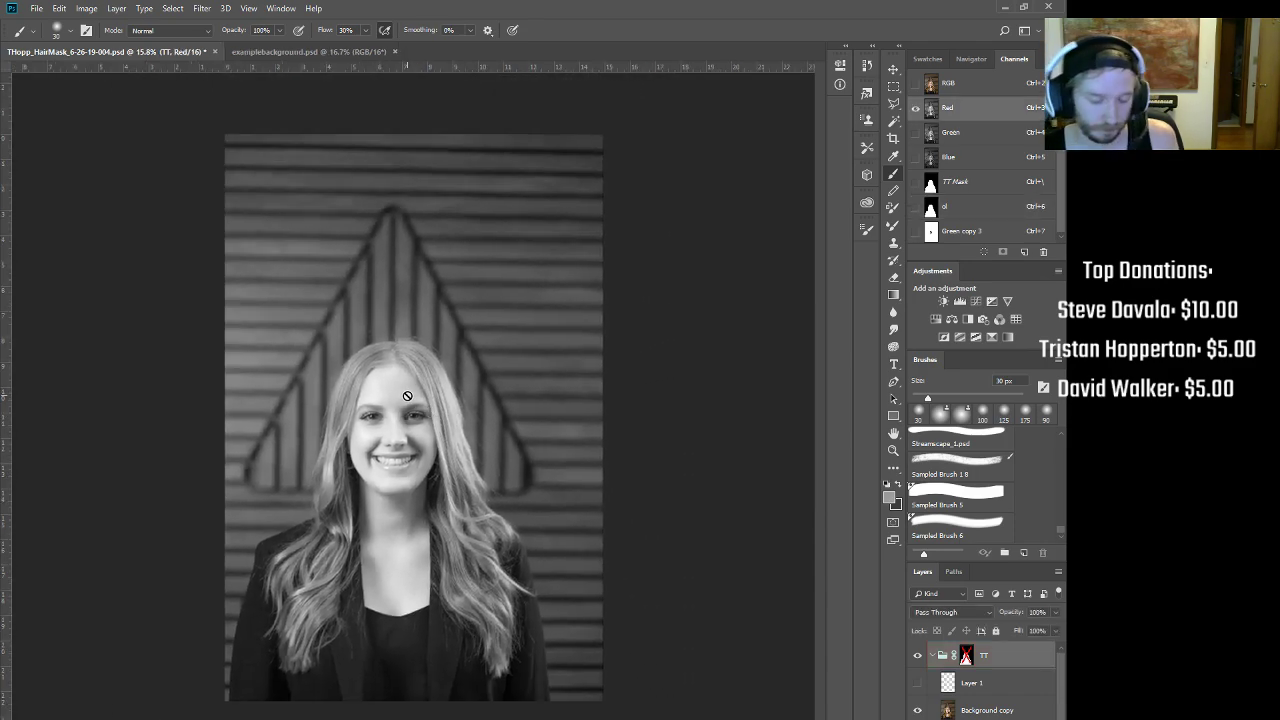
key("ctrl+2")
left_click_drag(389, 546, 462, 570)
left_click_drag(455, 568, 545, 452)
left_click(967, 659, "shift")
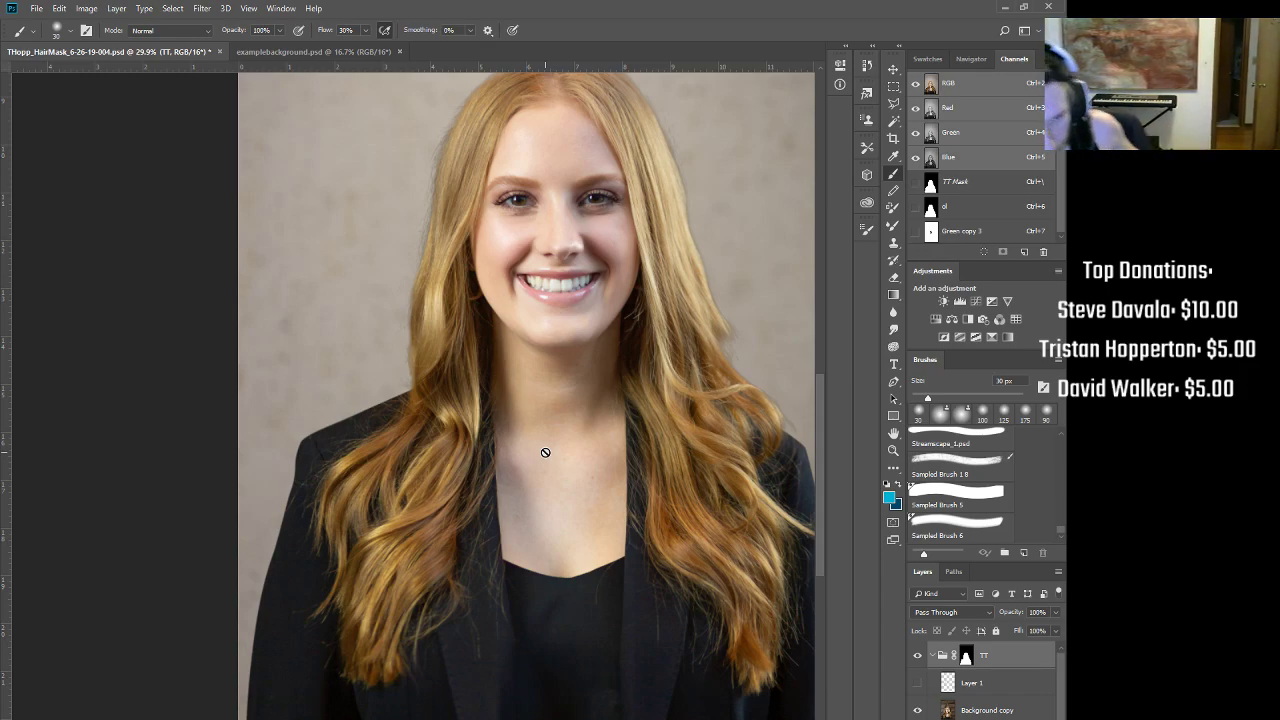
Step: Show and select Layer 1, zoom to the left hair, and switch to the Clone Stamp
left_click(917, 683)
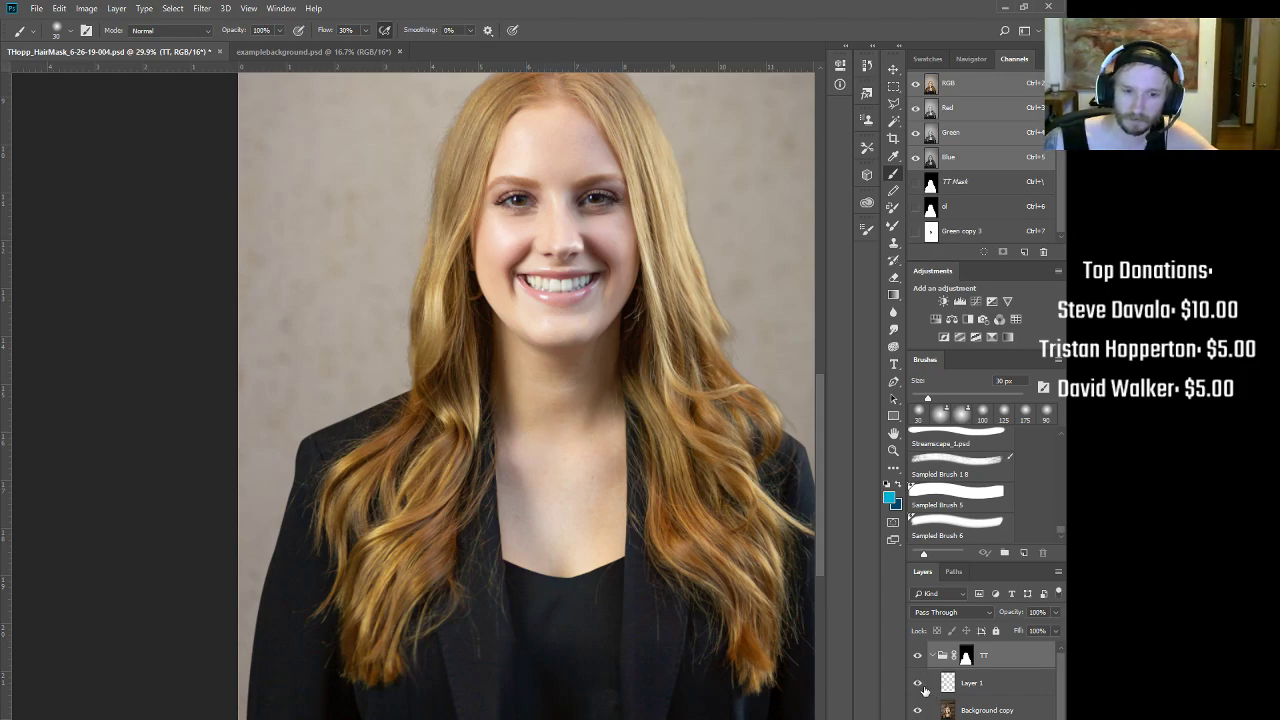
left_click(975, 683)
mouse_move(475, 150)
left_mouse_down()
mouse_move(522, 127)
mouse_move(510, 326)
left_mouse_up()
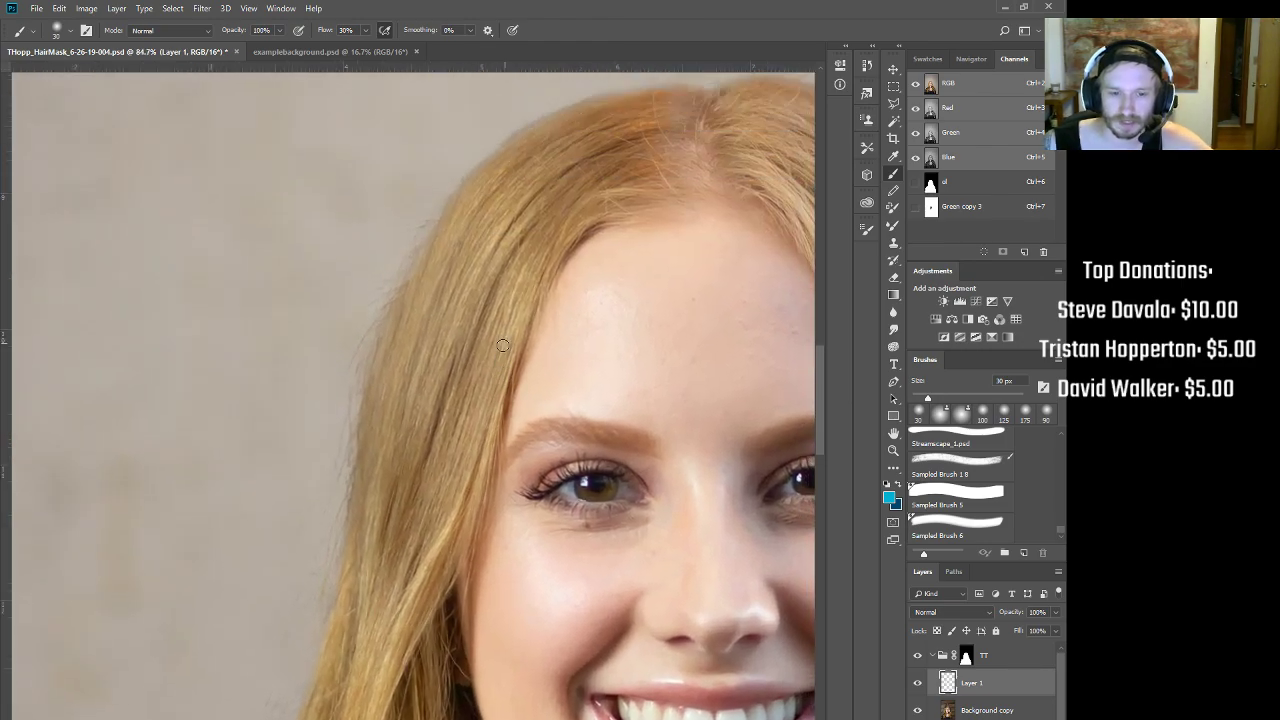
key("s")
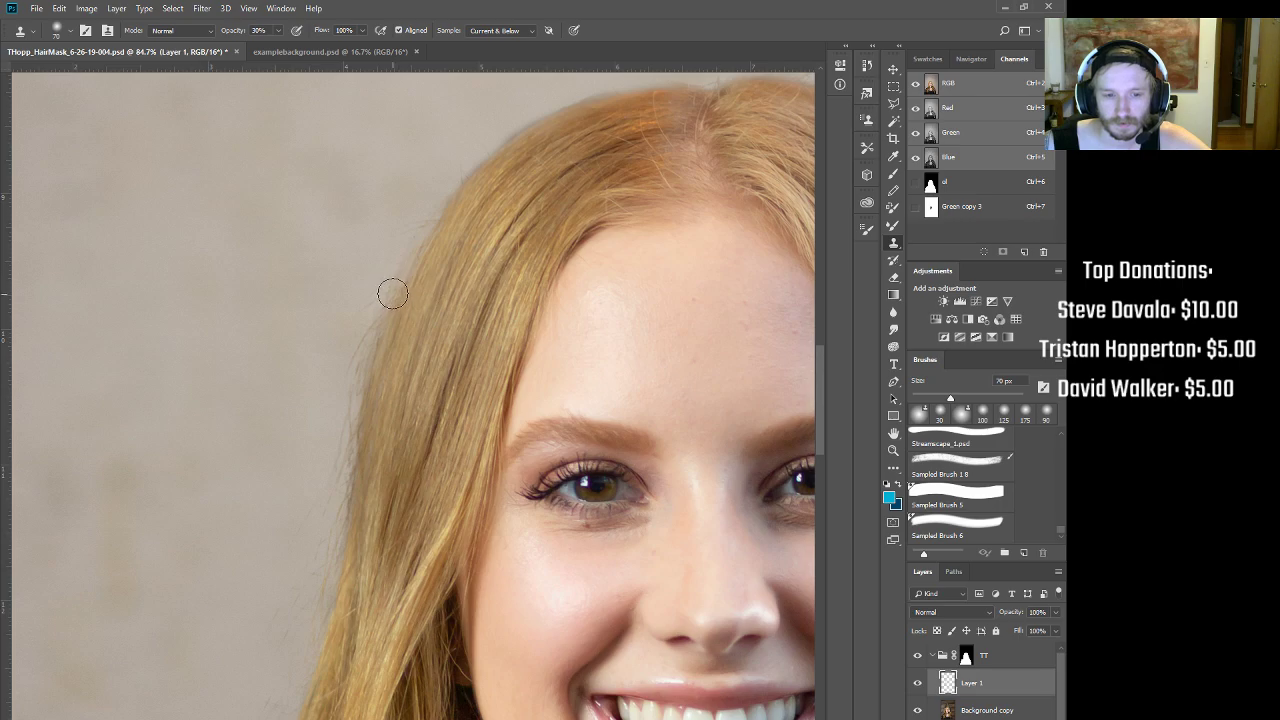
Step: Load the TT mask as a selection, view it alone in black and white, then deselect
left_click(965, 657)
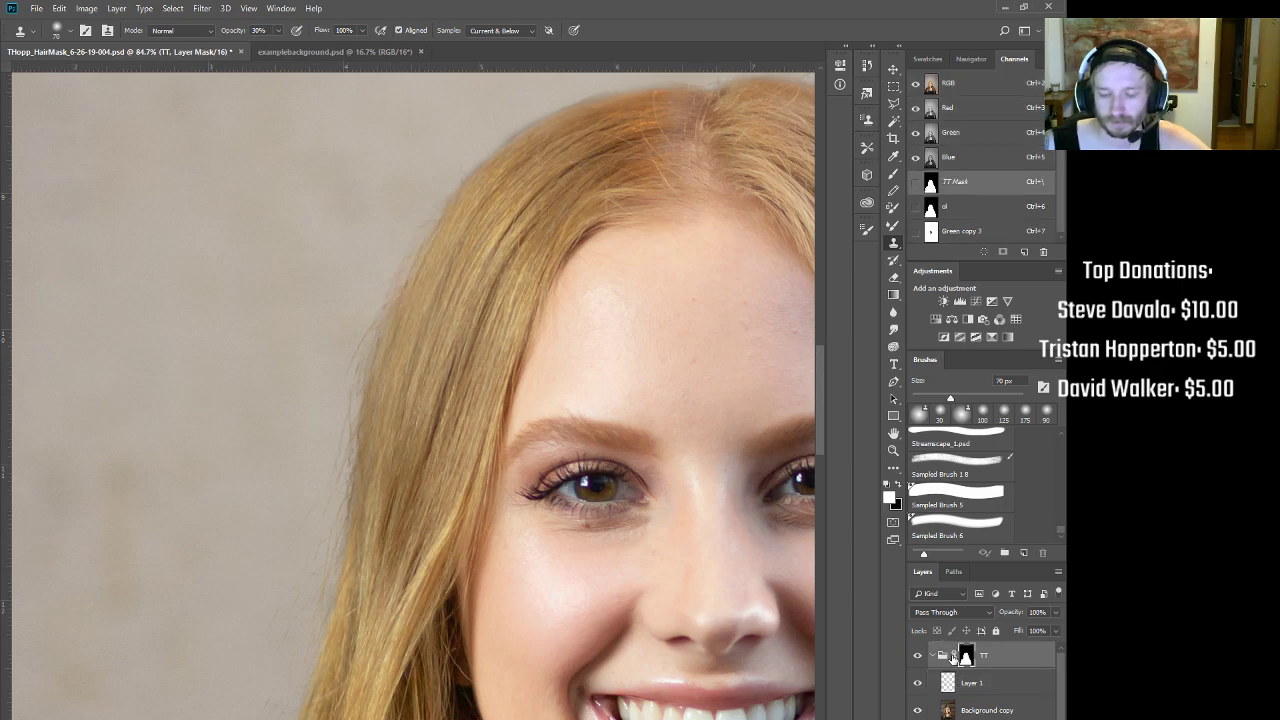
key("bracketleft")
key("bracketleft")
key("bracketleft")
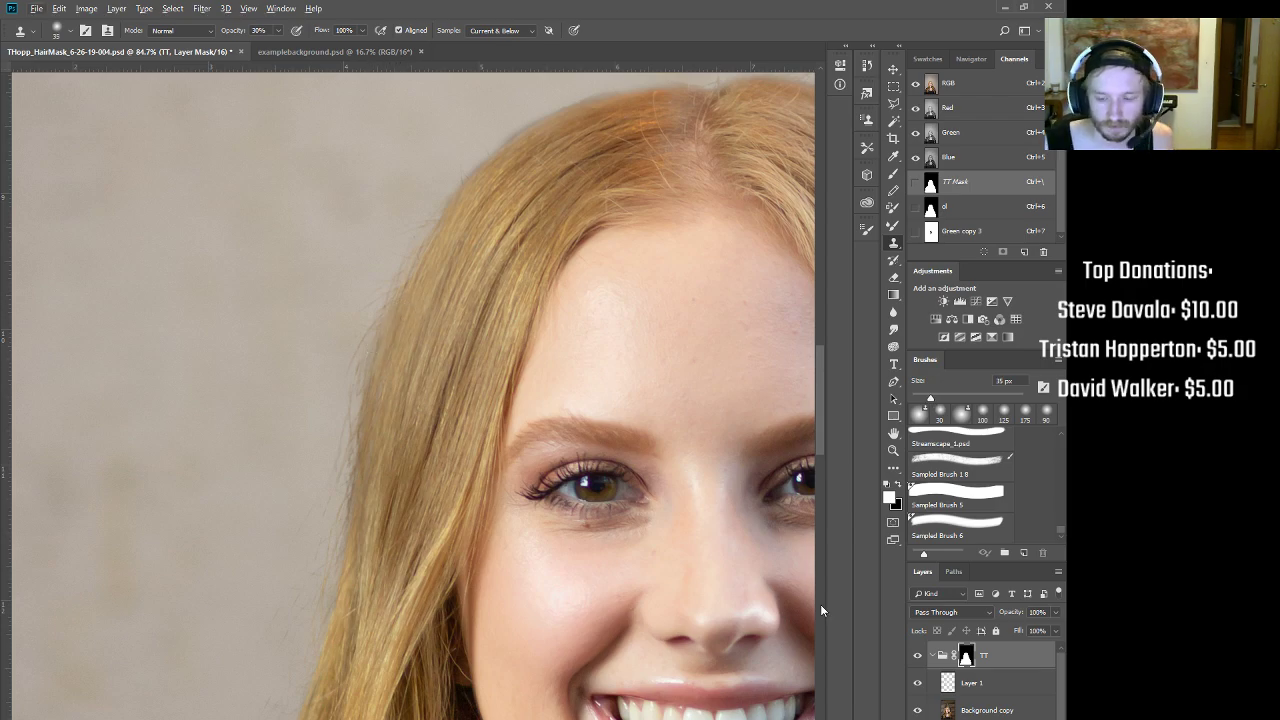
left_click(965, 657, "ctrl")
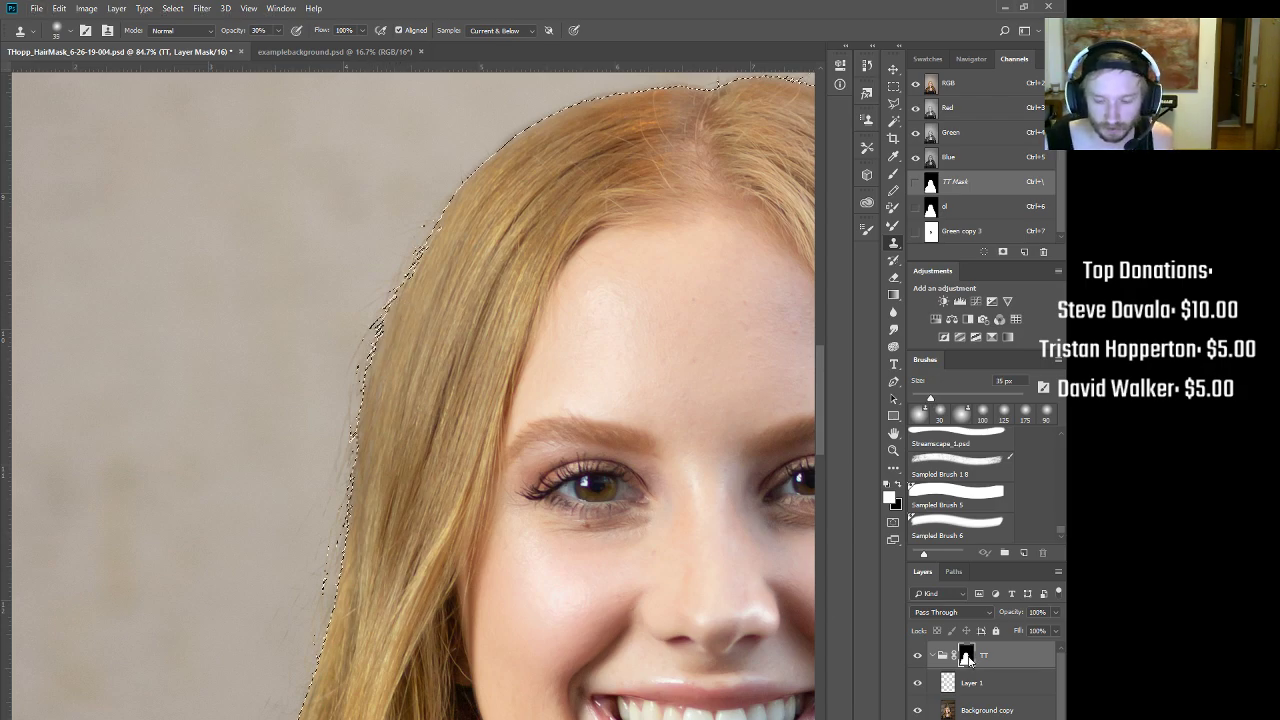
left_click(965, 657, "alt")
key("ctrl+d")
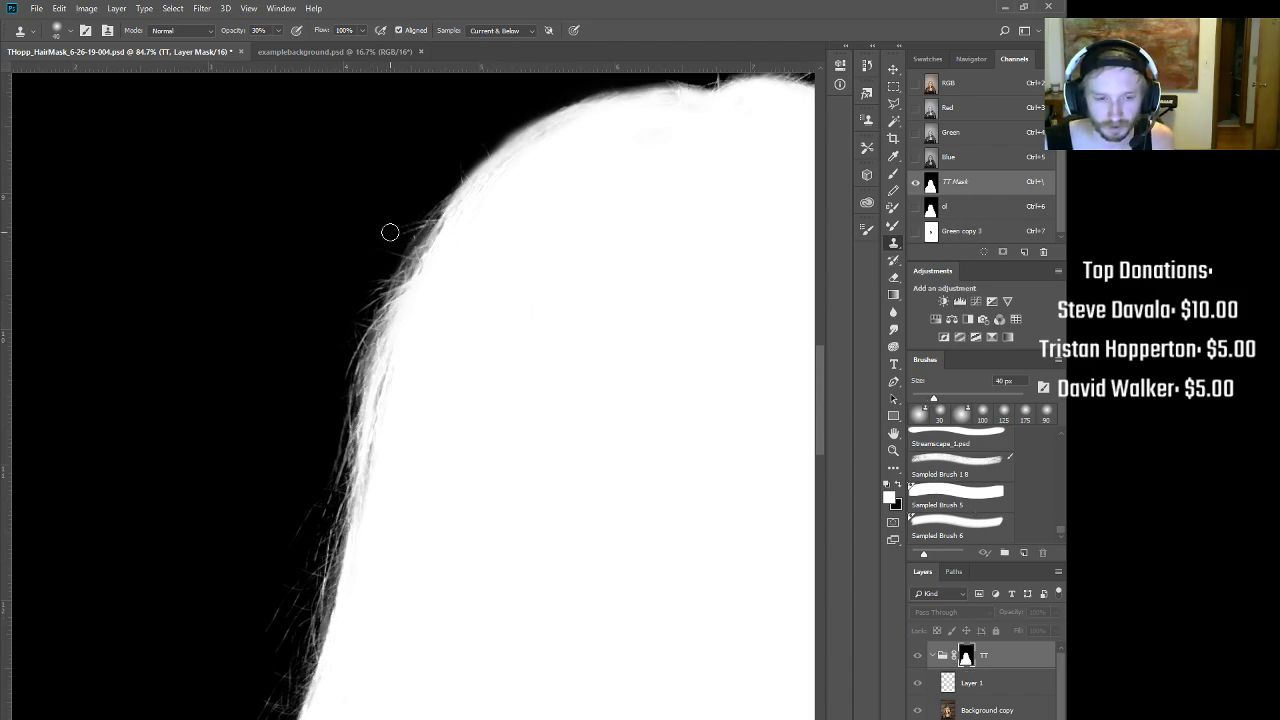
key("bracketright")
key("bracketright")
key("bracketright")
key("bracketright")
Step: Undo the clone dabs on the mask and return to the colour view zoomed on the hair and eye
left_click(411, 262)
left_click(408, 273)
key("ctrl+z")
key("ctrl+z")
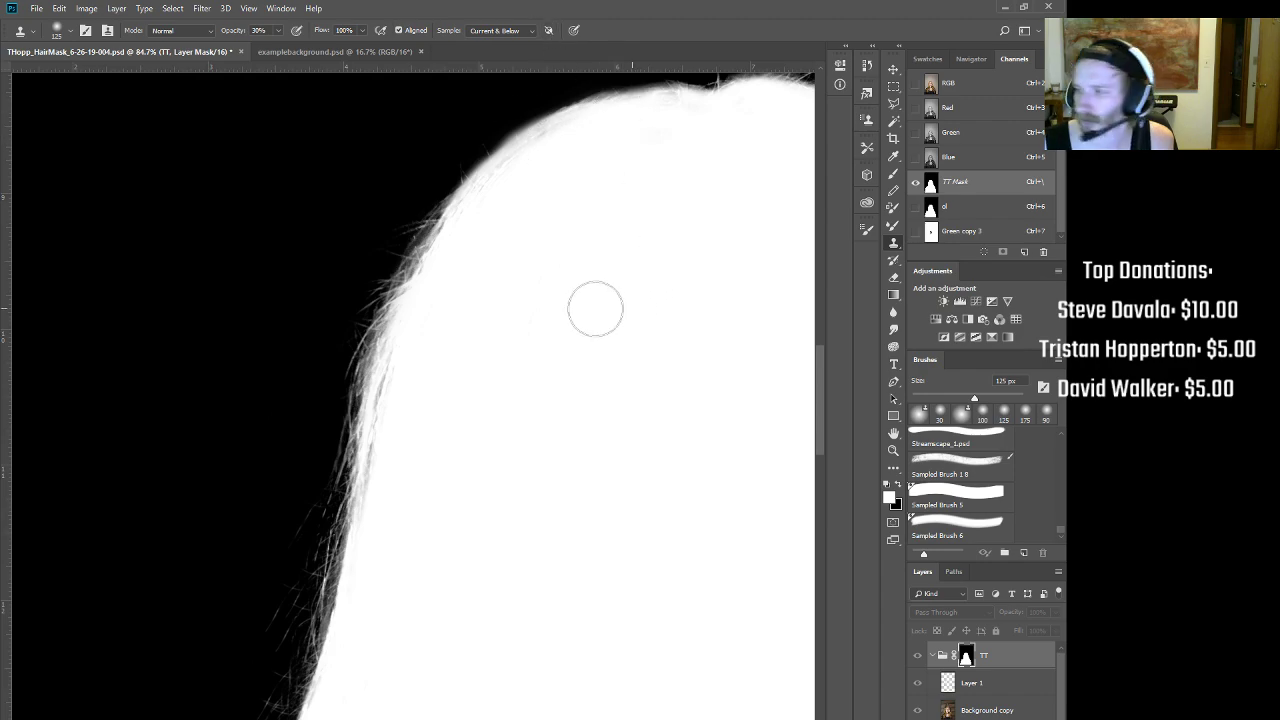
key("ctrl+2")
left_click_drag(521, 367, 460, 356)
left_click_drag(522, 300, 523, 362)
left_click_drag(609, 348, 575, 222)
left_click(575, 222)
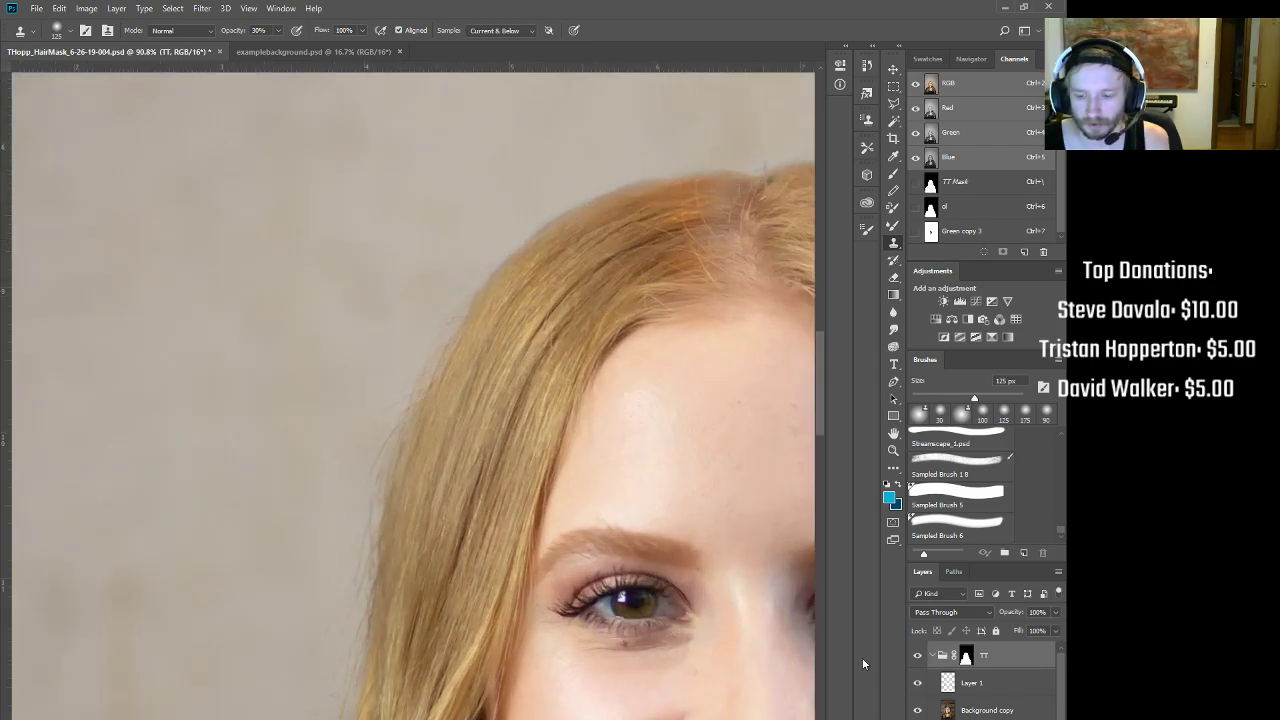
Step: Paint black on the TT mask to hide background at the hair's top-left edge, then set a 45 px brush
left_click(966, 657)
key("d")
key("b")
left_click_drag(439, 291, 416, 331)
key("bracketright")
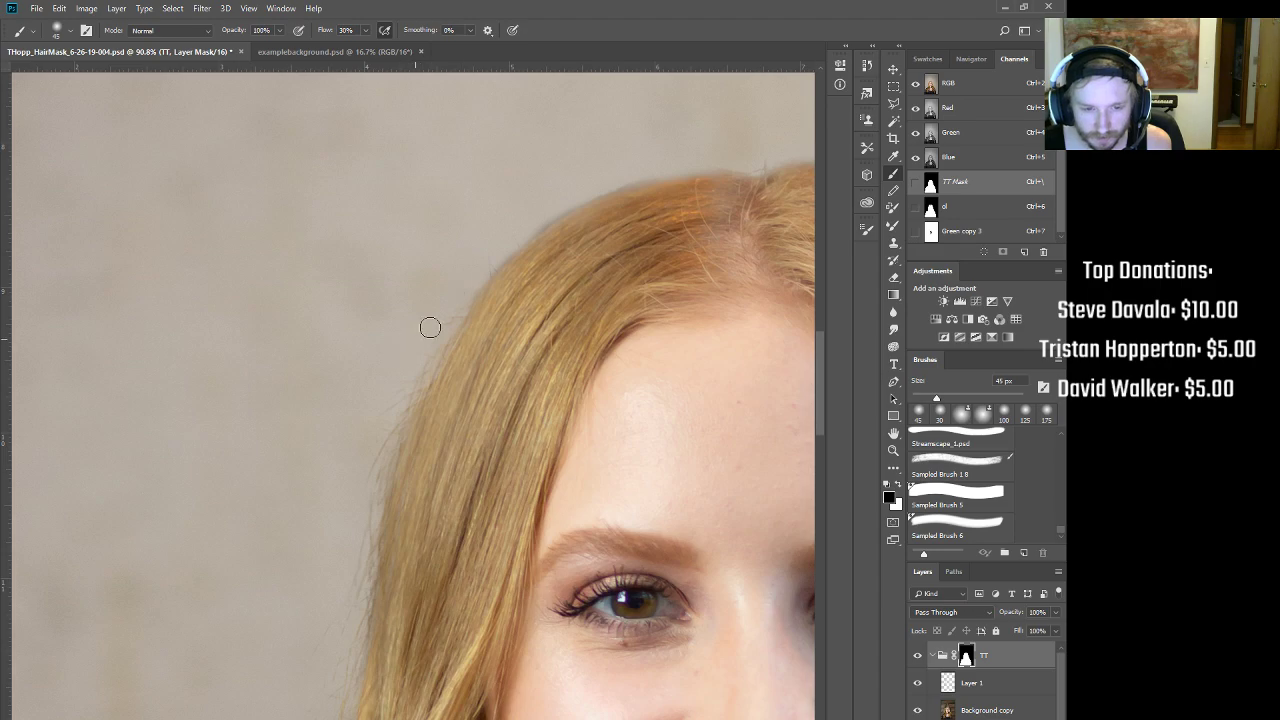
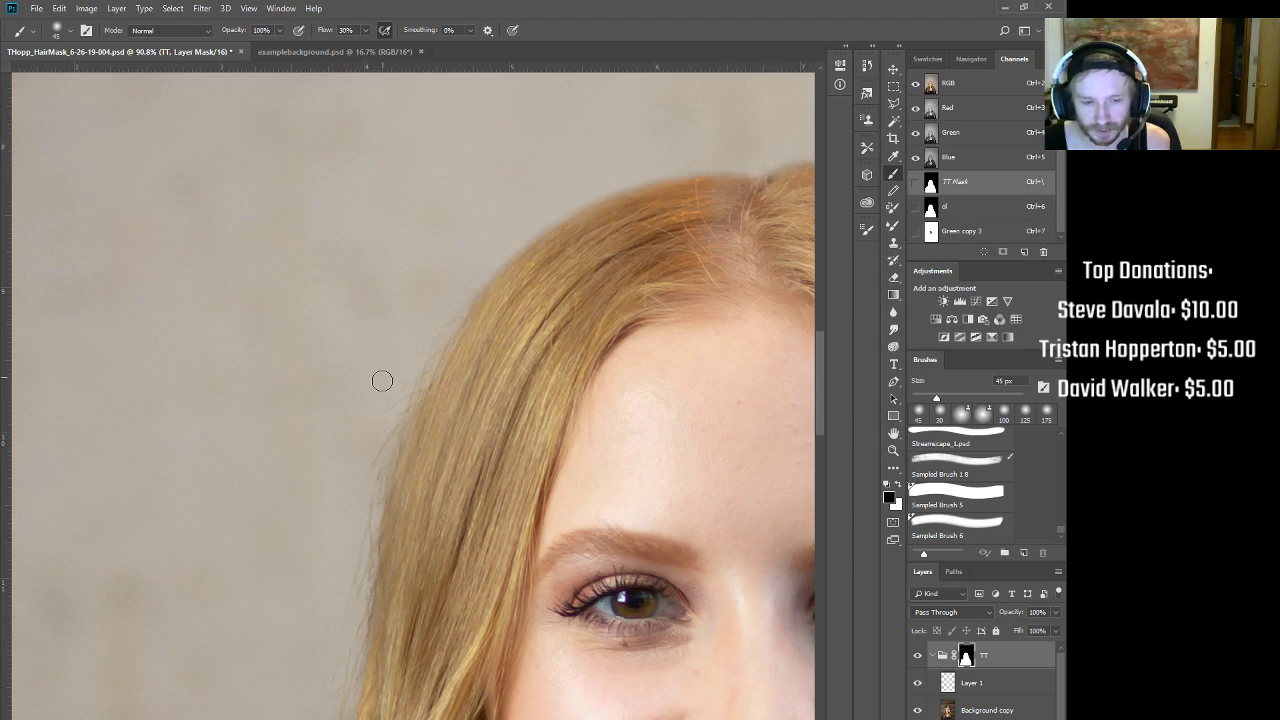
Step: Raise the mask brush to 100 px and dab the TT mask beside the left hair edge, then re-zoom on the face
key("bracketright")
key("bracketright")
key("bracketright")
key("bracketright")
key("bracketright")
key("bracketright")
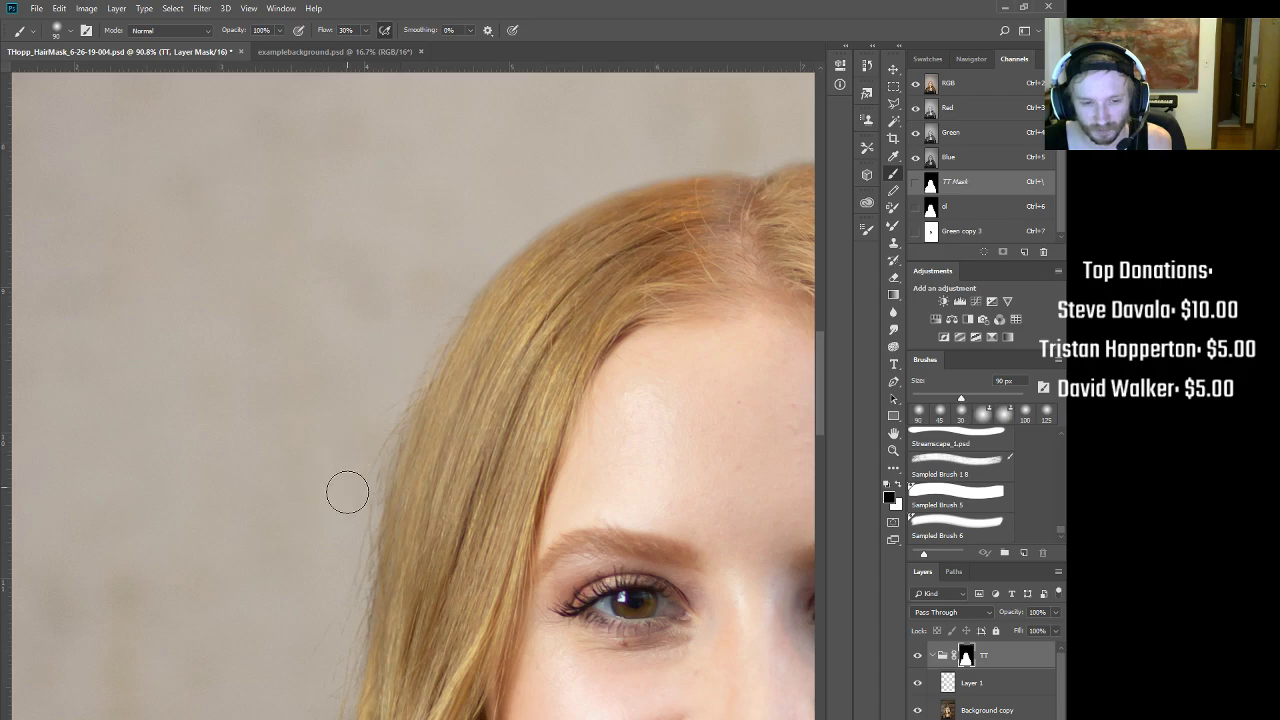
left_click(318, 560)
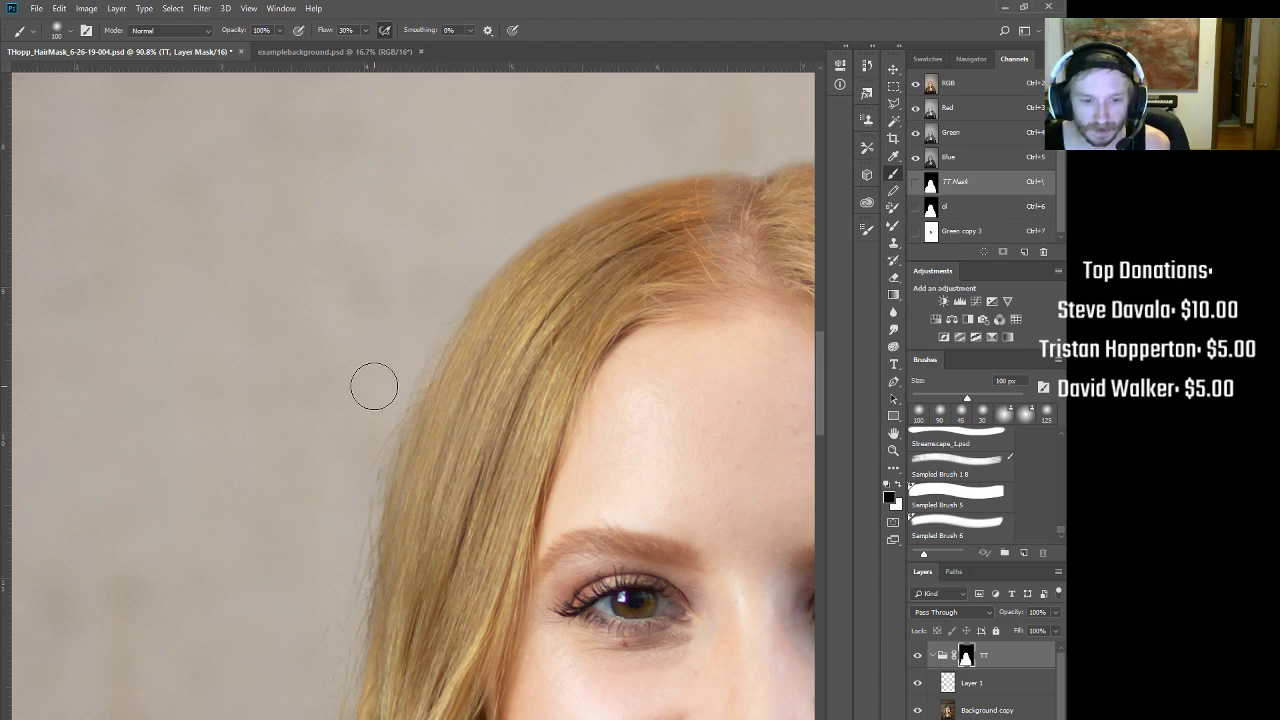
left_click_drag(368, 478, 389, 298)
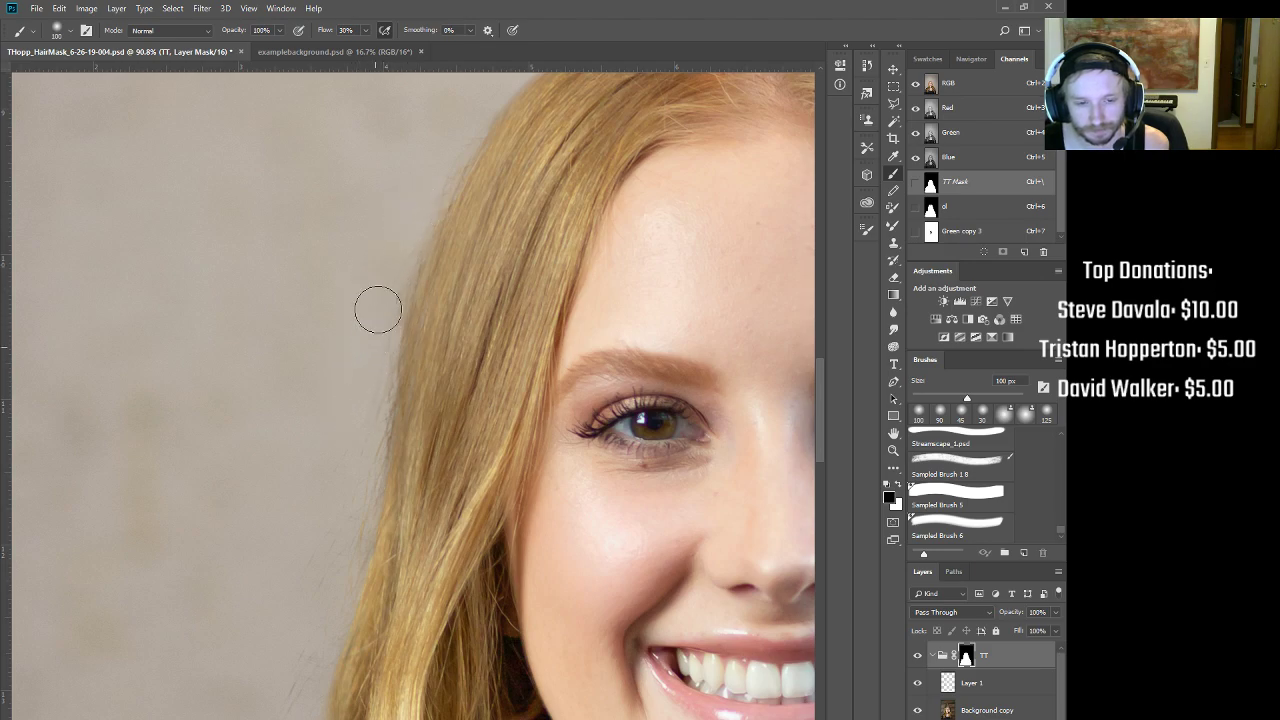
scroll(375, 330, "down", 5)
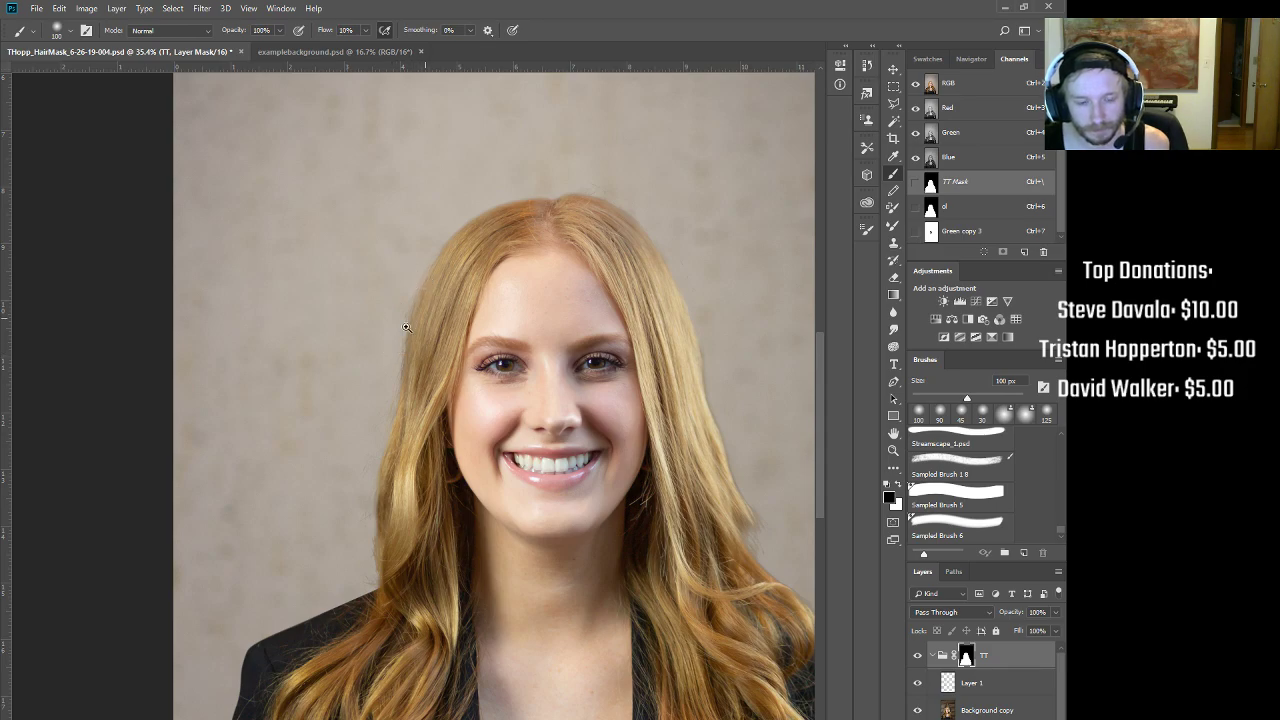
scroll(419, 321, "down", 2)
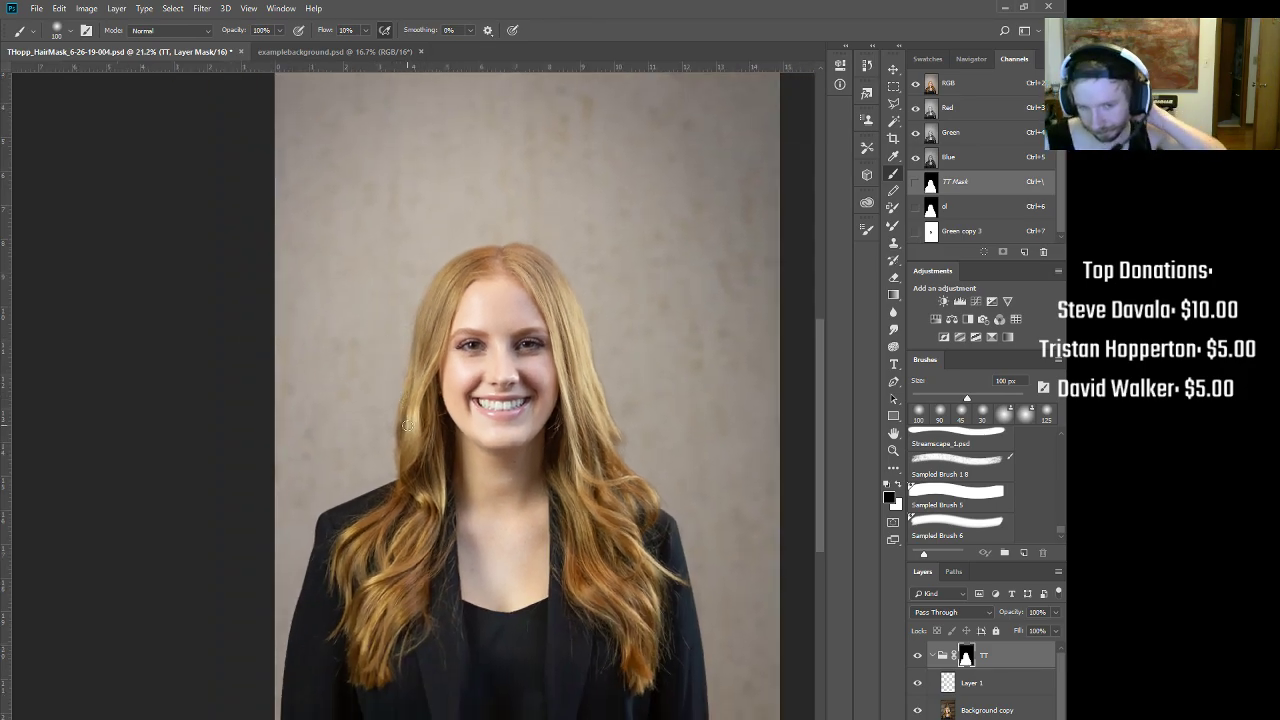
left_click_drag(420, 322, 463, 295)
Step: Check the Blue channel on its own, then return to the full colour composite
key("ctrl+2")
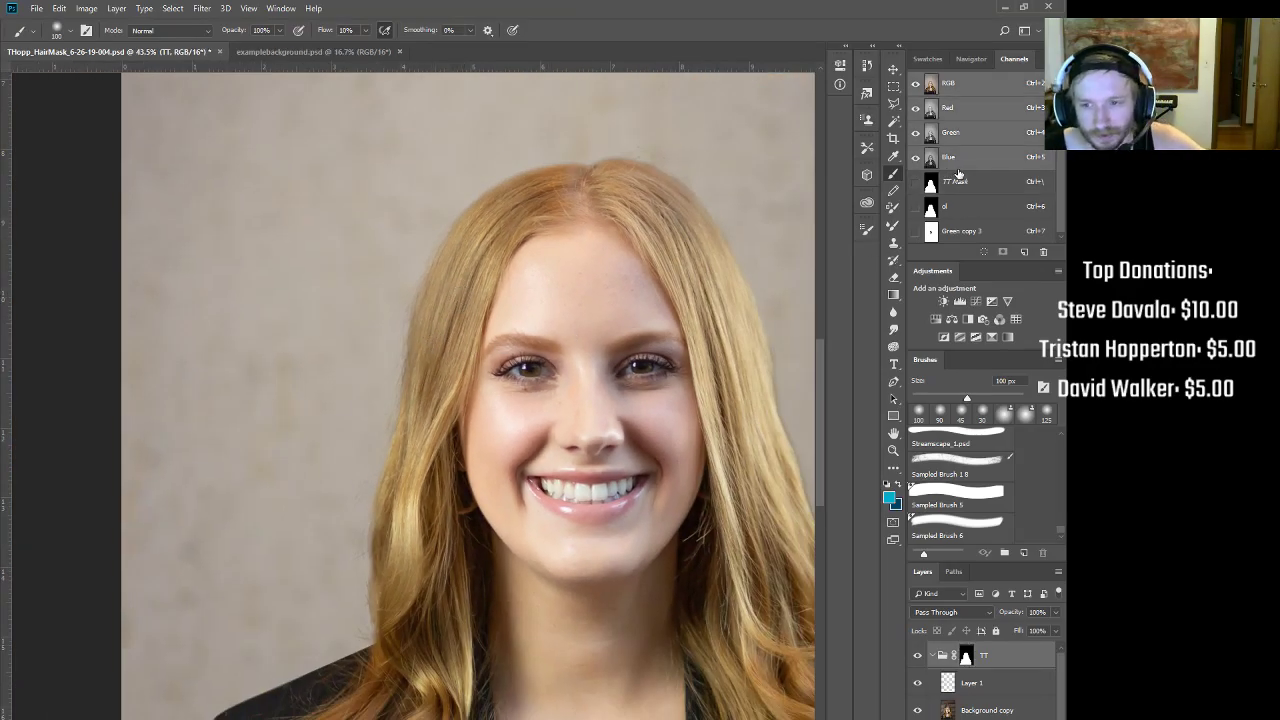
key("ctrl+5")
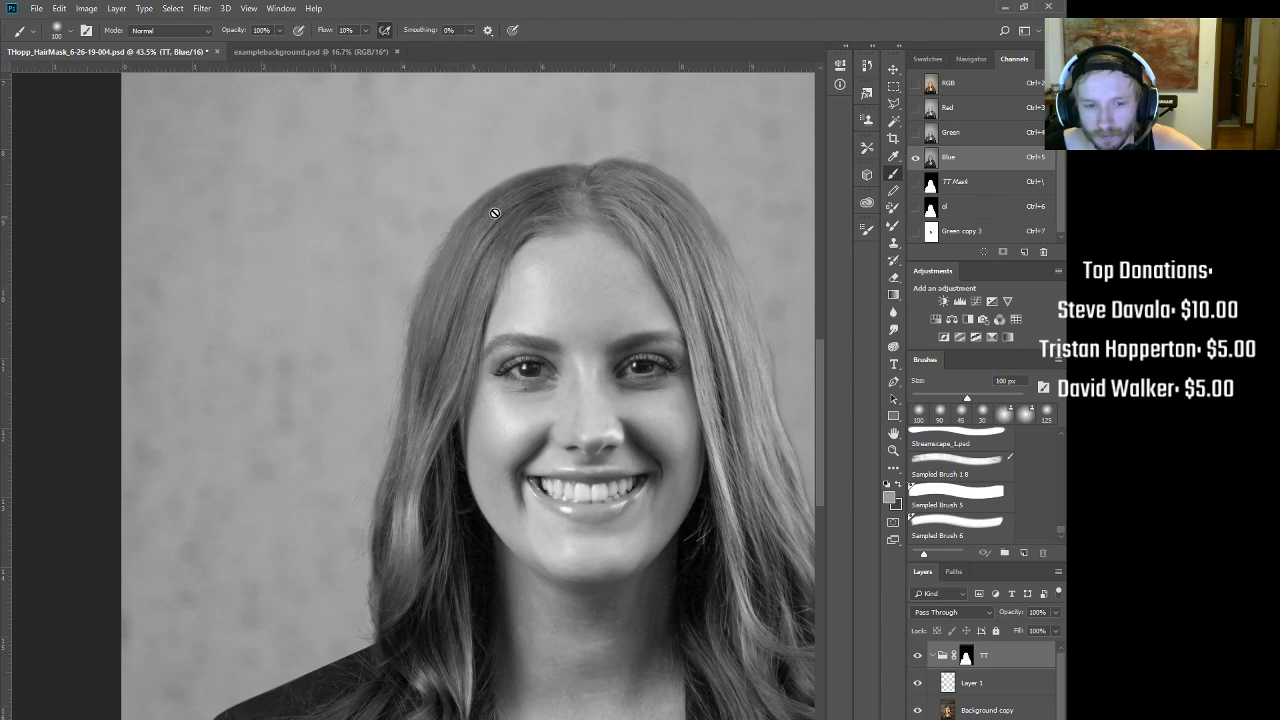
left_click_drag(534, 259, 504, 266)
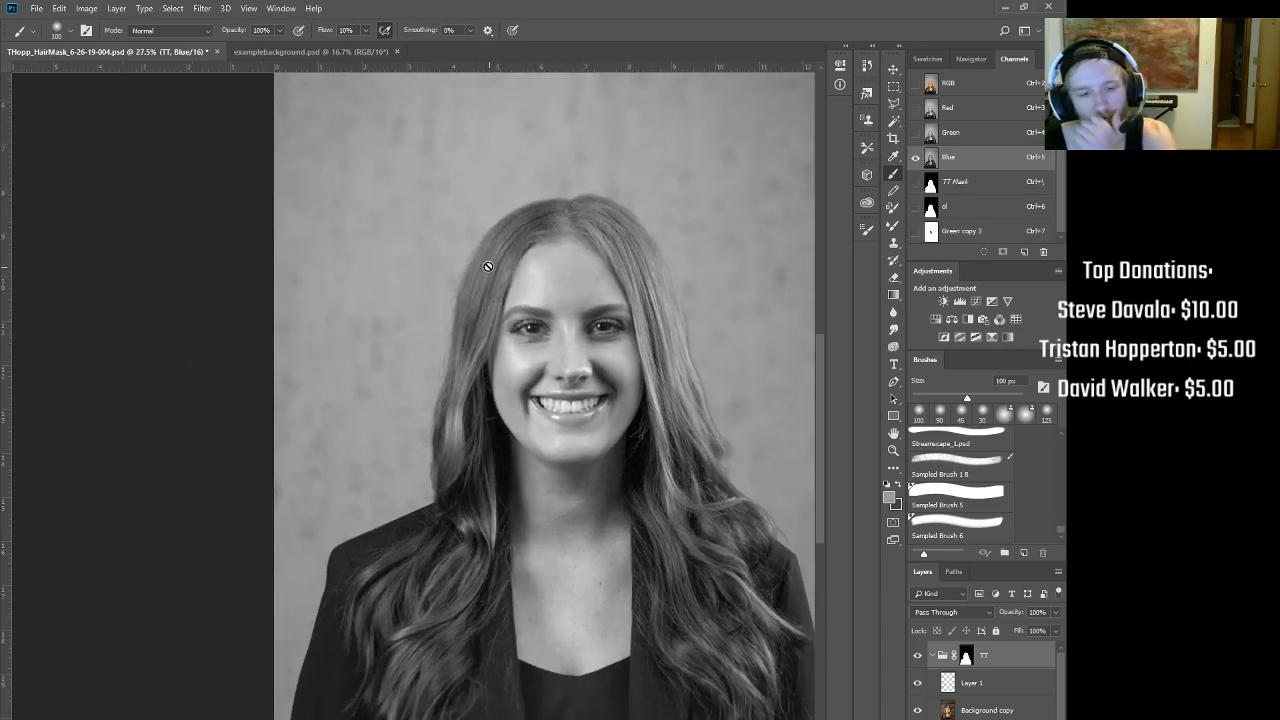
key("ctrl+2")
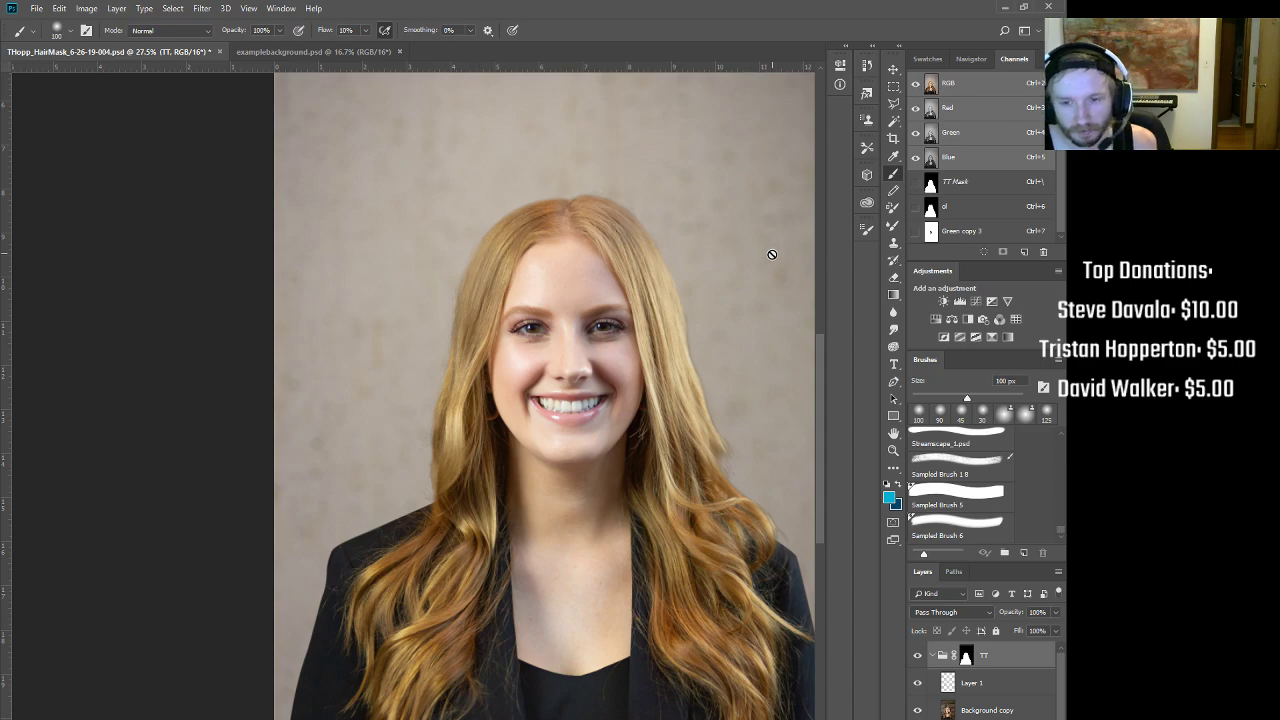
Step: Disable the TT group's mask to view the unmasked portrait on its original backdrop
left_click(966, 657, "shift")
left_click_drag(641, 265, 491, 283)
left_click_drag(534, 320, 572, 311)
Step: Hide Layer 1 and inspect the stray strands along the hairline up close
left_click(917, 682)
left_click_drag(650, 486, 571, 323)
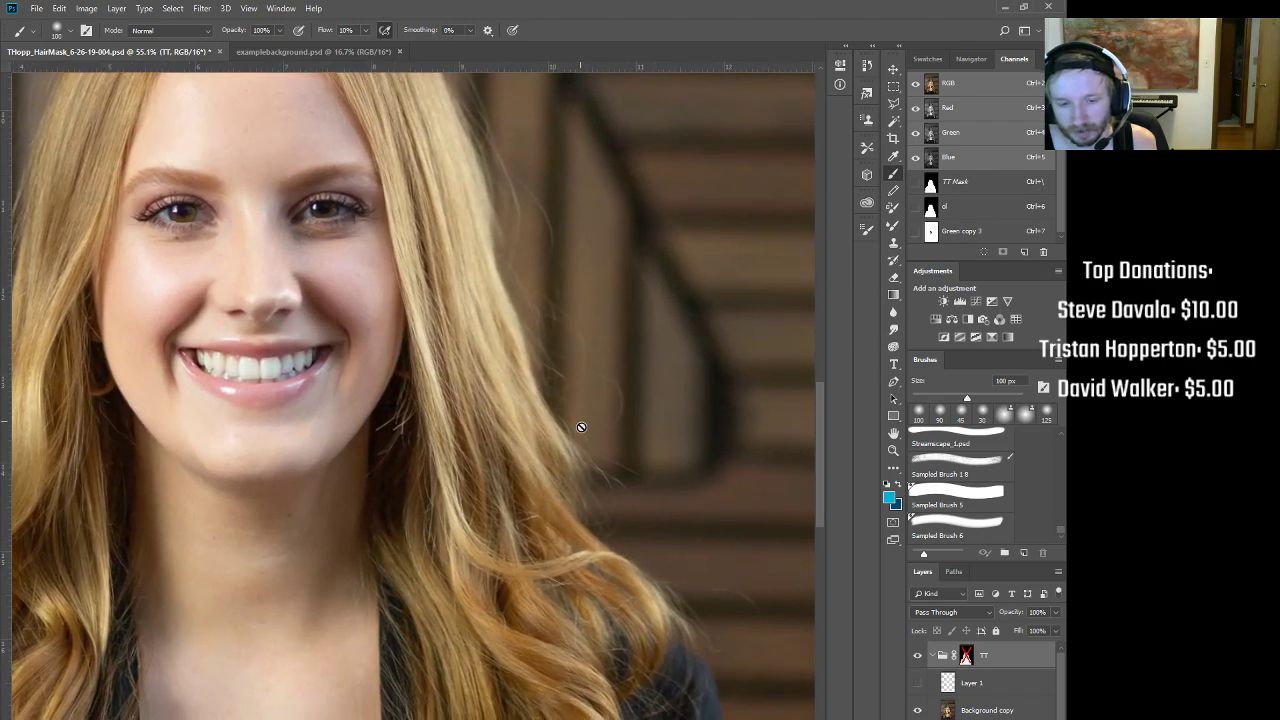
left_click_drag(536, 272, 571, 258)
left_click_drag(555, 371, 513, 377)
left_click_drag(250, 415, 483, 388)
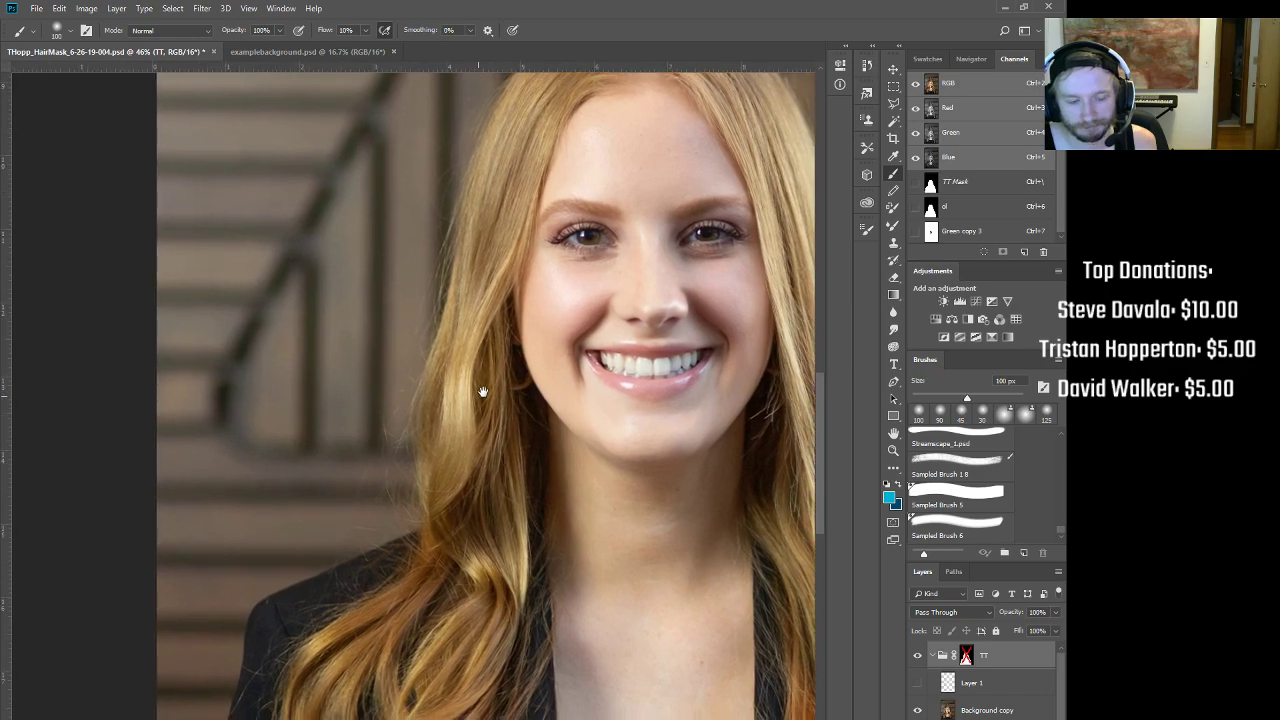
left_click_drag(581, 290, 400, 489)
left_click_drag(480, 370, 502, 546)
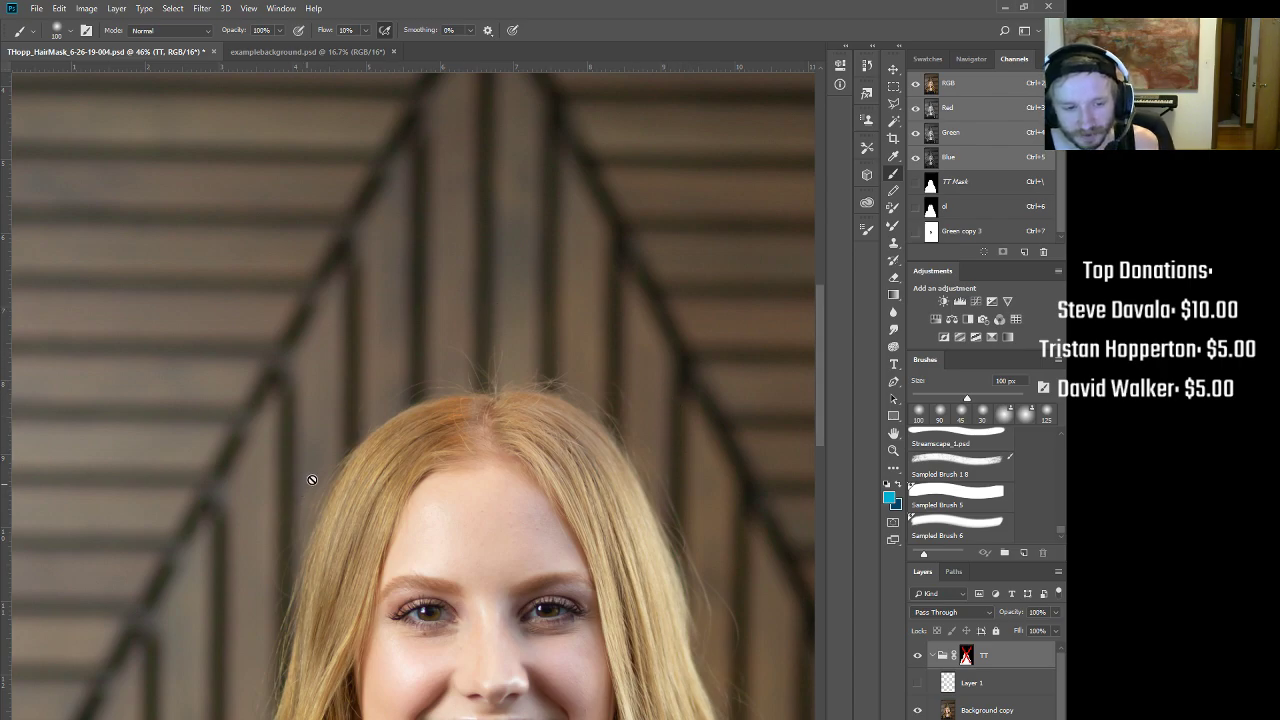
left_click_drag(402, 379, 468, 429)
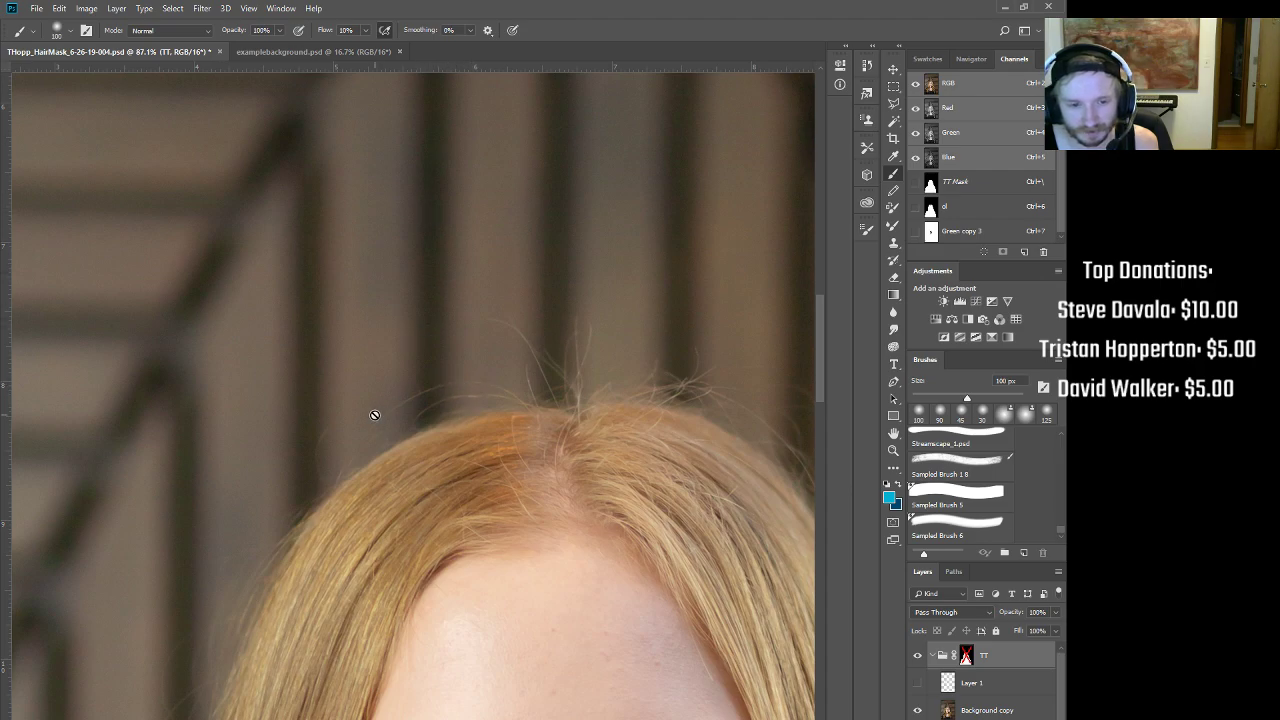
key("ctrl+0")
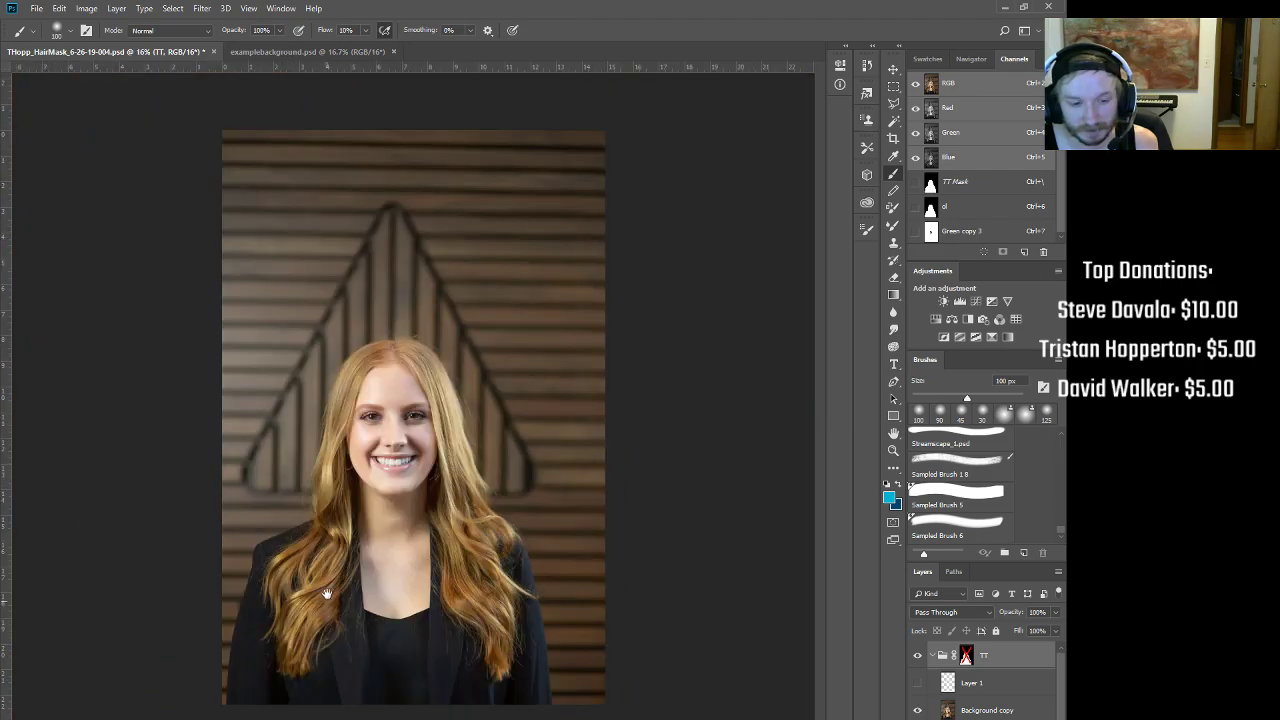
left_click_drag(355, 472, 408, 405)
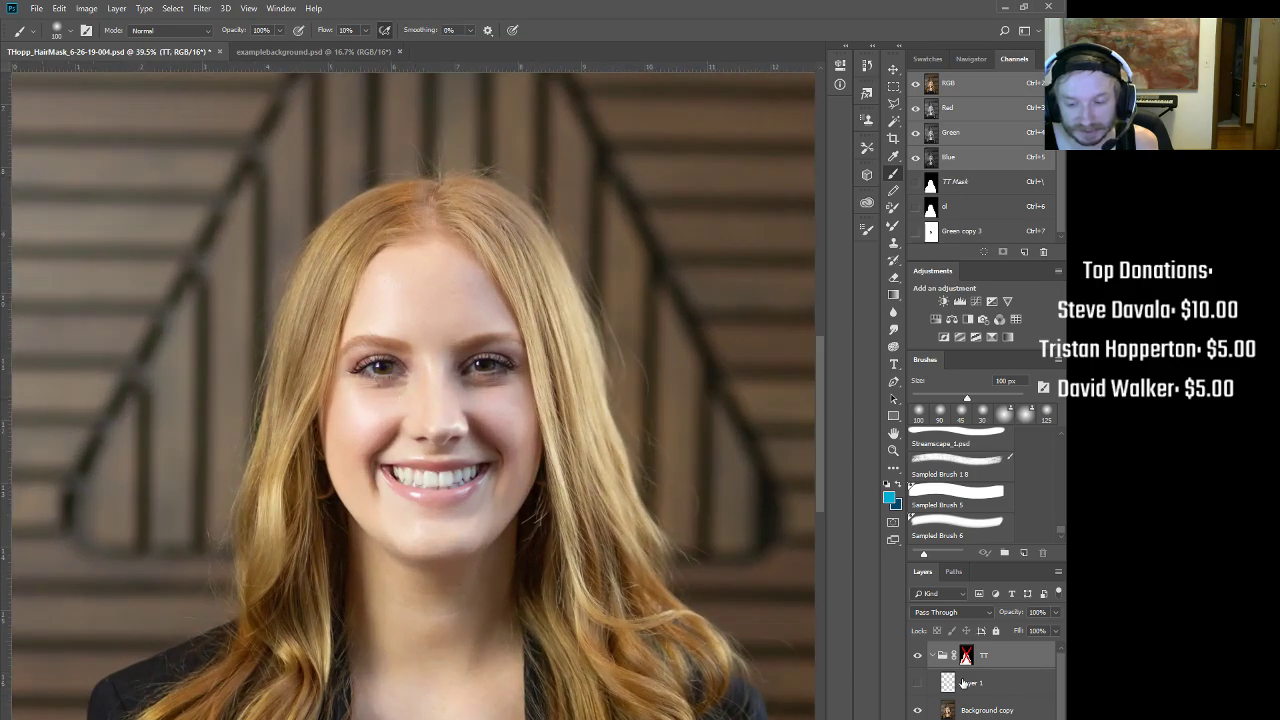
Step: Re-enable the TT mask and toggle Layer 1 off and on to compare the hair edges
left_click(966, 657, "shift")
left_click(917, 686)
left_click(917, 686)
left_click(917, 686)
left_click(917, 686)
left_click(917, 686)
left_click(917, 686)
left_click(917, 686)
scroll(621, 457, "down", 3)
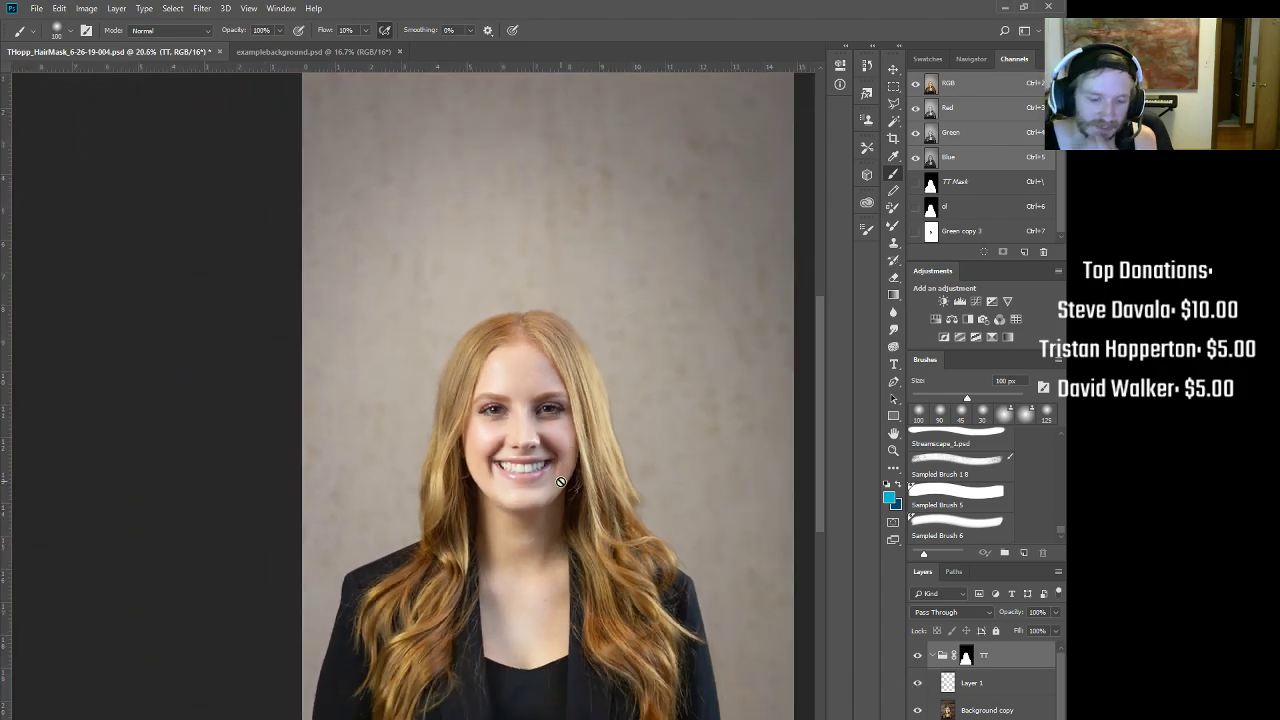
Step: On Layer 1, clone background at 10% opacity over stray wisps on the right hair edge
left_click(1010, 690)
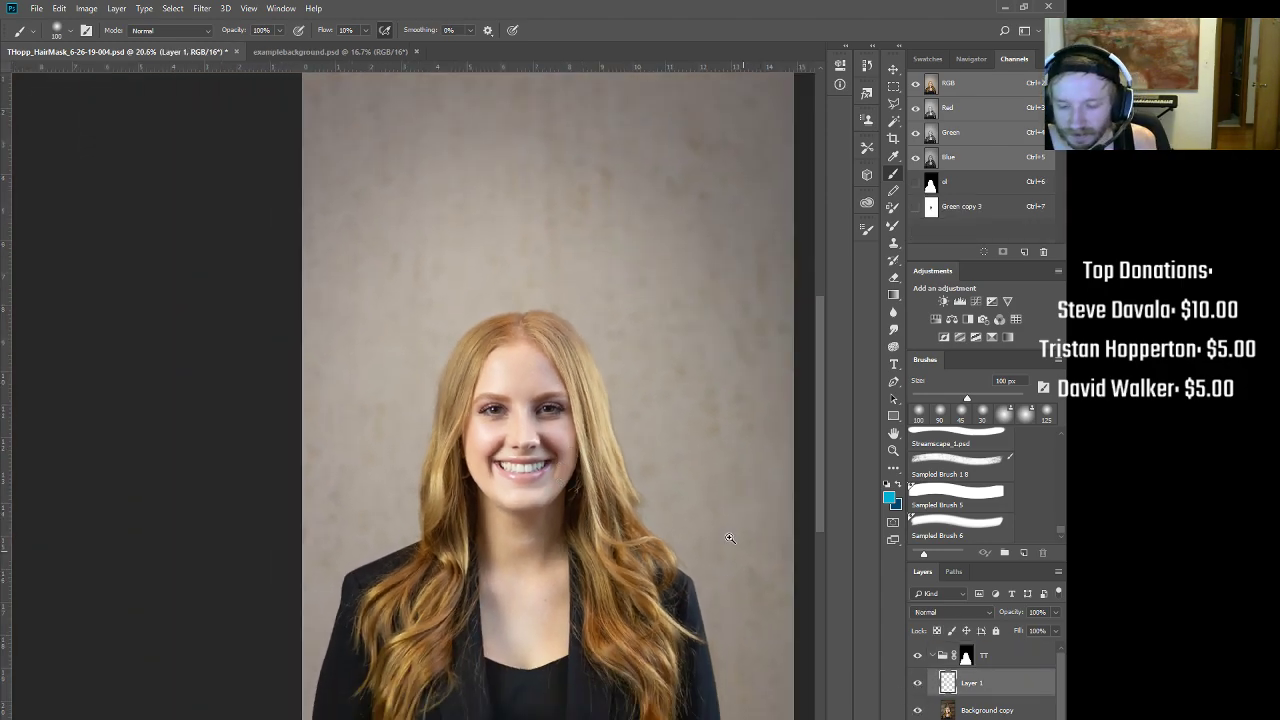
scroll(729, 537, "up", 5)
key("s")
left_click(598, 417, "alt")
key("1")
mouse_move(660, 489)
left_mouse_down()
mouse_move(677, 508)
mouse_move(645, 497)
left_mouse_up()
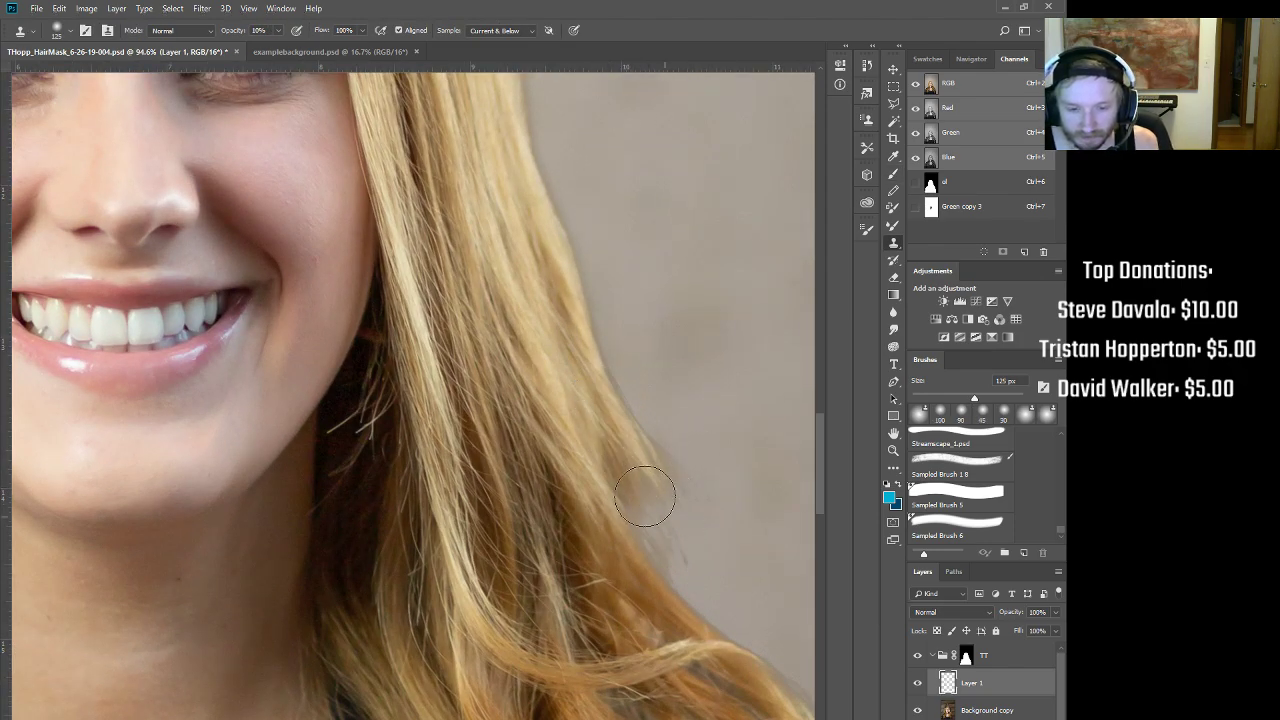
left_click_drag(640, 496, 671, 566)
Step: Resample clone sources near the hair and clean up the upper hair edge
left_click(583, 406, "alt")
mouse_move(630, 399)
left_mouse_down()
mouse_move(637, 399)
mouse_move(605, 331)
mouse_move(614, 377)
mouse_move(572, 195)
left_mouse_up()
left_click(534, 219, "alt")
left_click(511, 231, "alt")
mouse_move(545, 133)
left_mouse_down()
mouse_move(606, 397)
mouse_move(606, 366)
mouse_move(622, 400)
left_mouse_up()
left_click(565, 406, "alt")
Step: Clone over the hair edge beside the face with a 70 px brush at 80%, then set 30% opacity
key("bracketleft")
key("bracketleft")
key("bracketleft")
key("bracketleft")
key("8")
left_click_drag(603, 354, 594, 280)
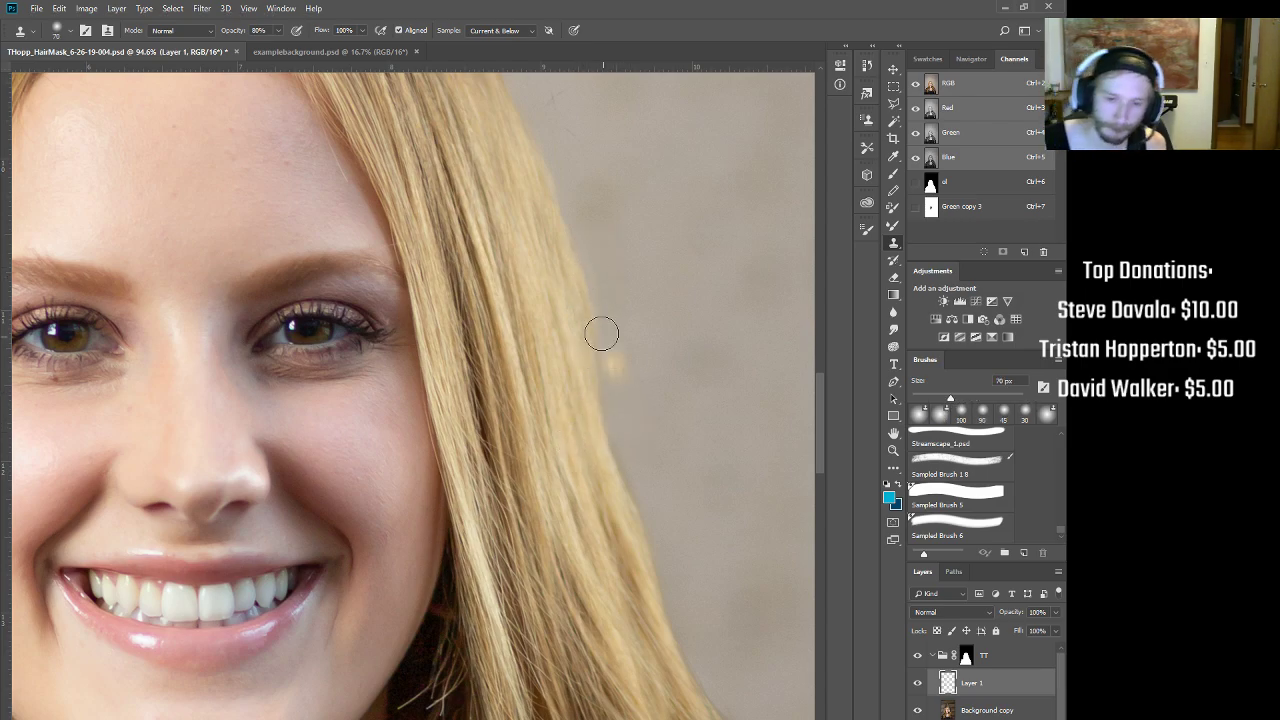
key("3")
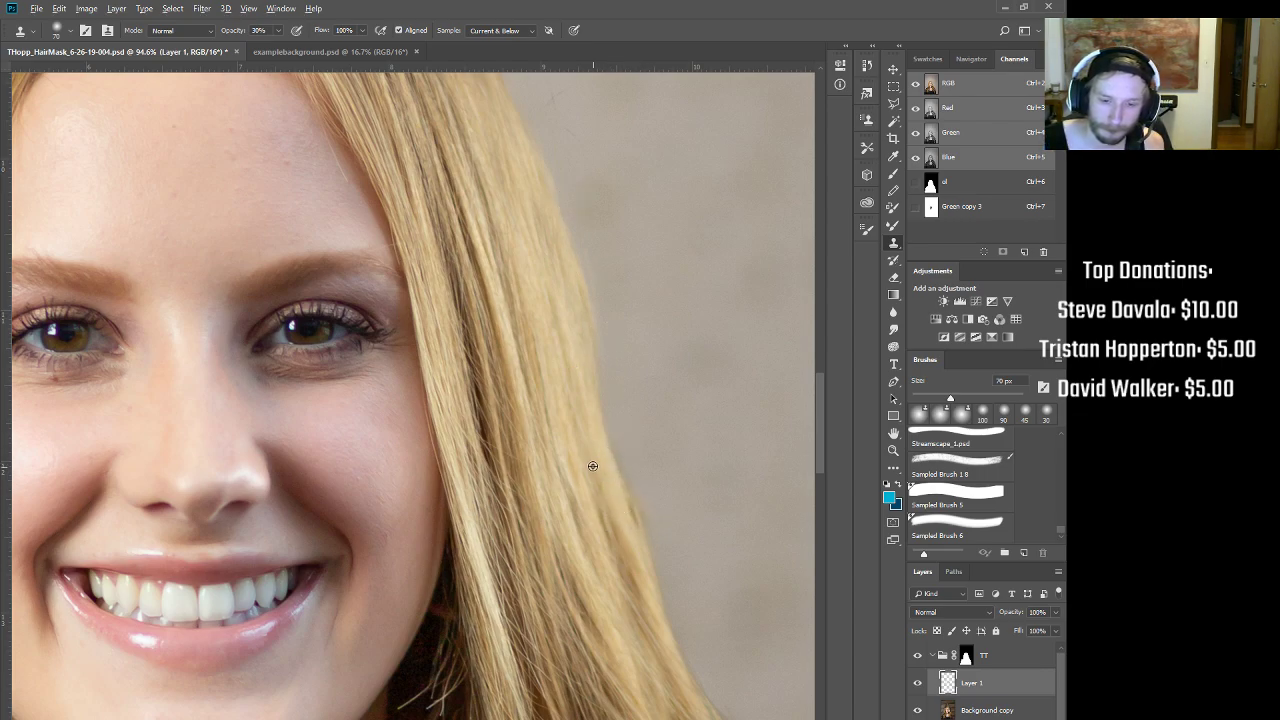
Step: Zoom in on the hair edge beside the face and target the TT mask with the Brush tool
scroll(590, 380, "up", 5)
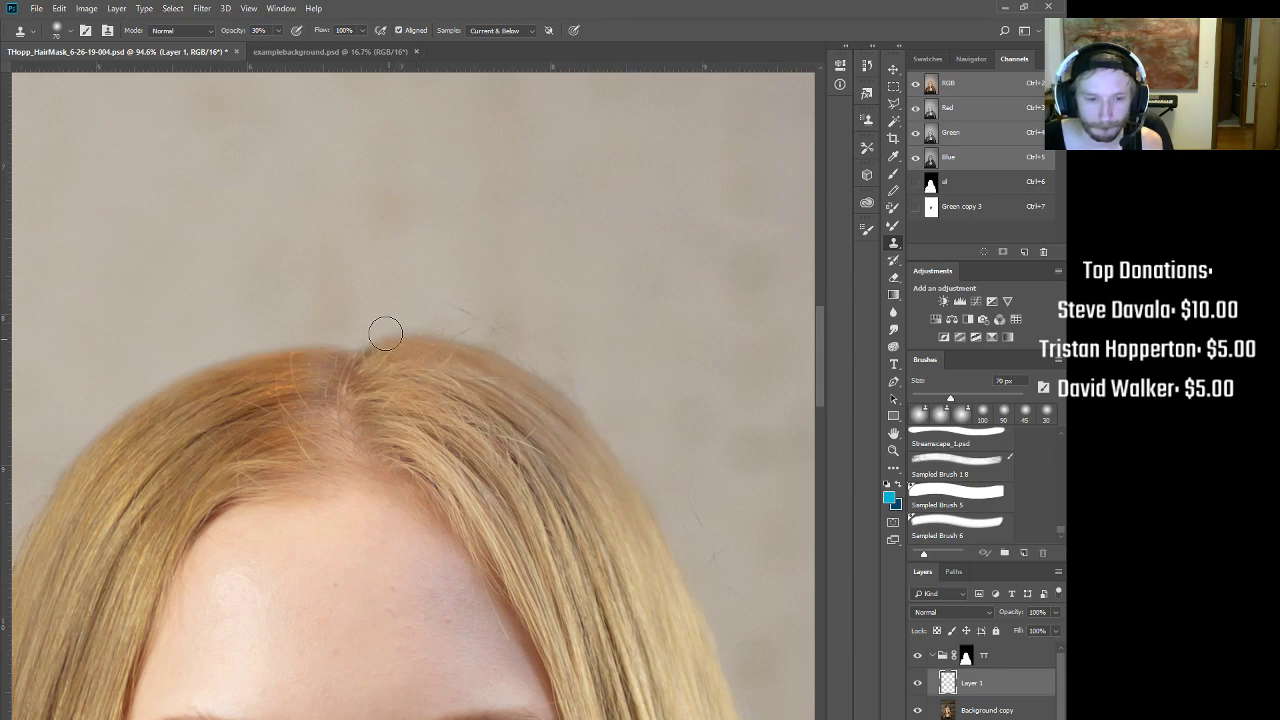
scroll(567, 526, "down", 5)
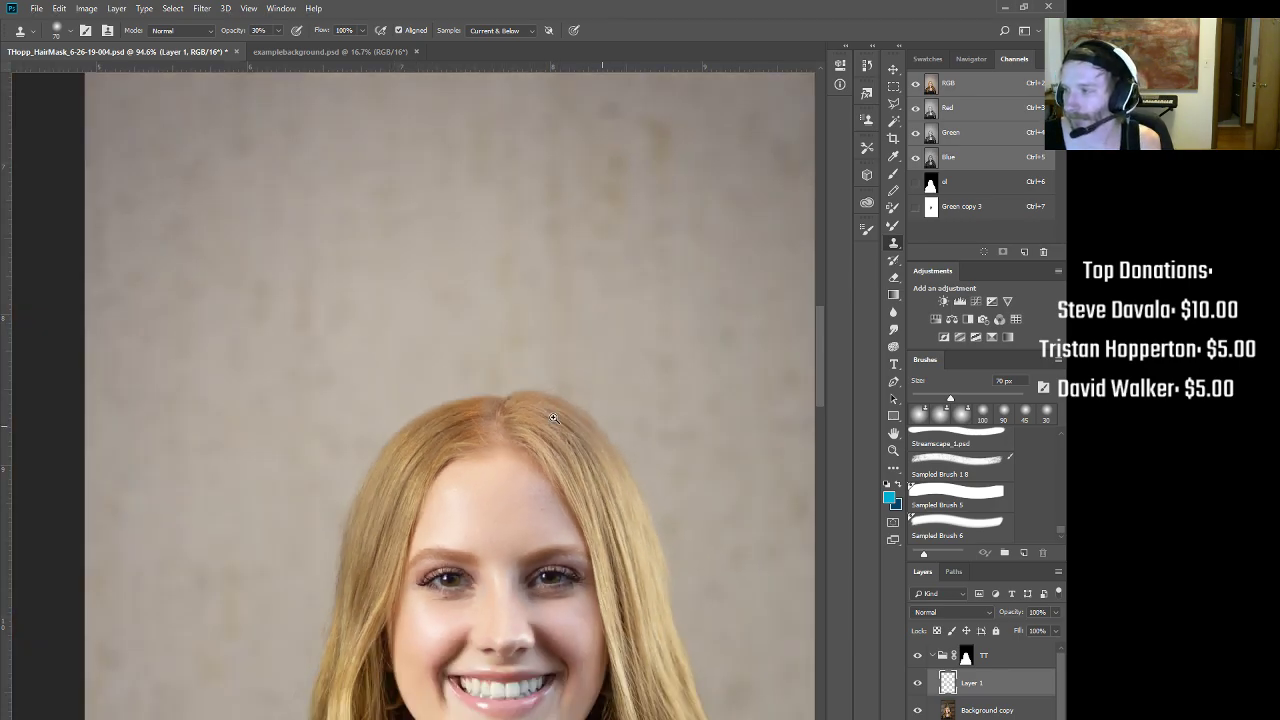
left_click_drag(305, 516, 369, 491)
left_click_drag(472, 380, 571, 511)
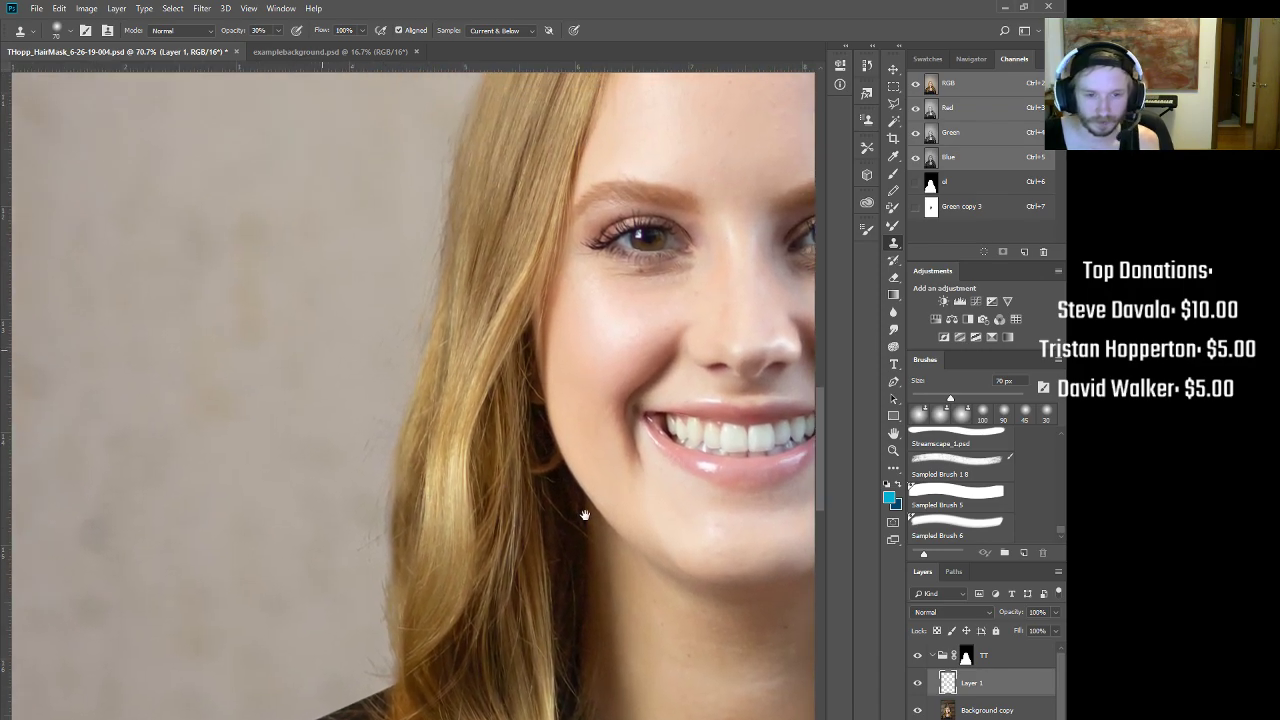
left_click(966, 656)
key("b")
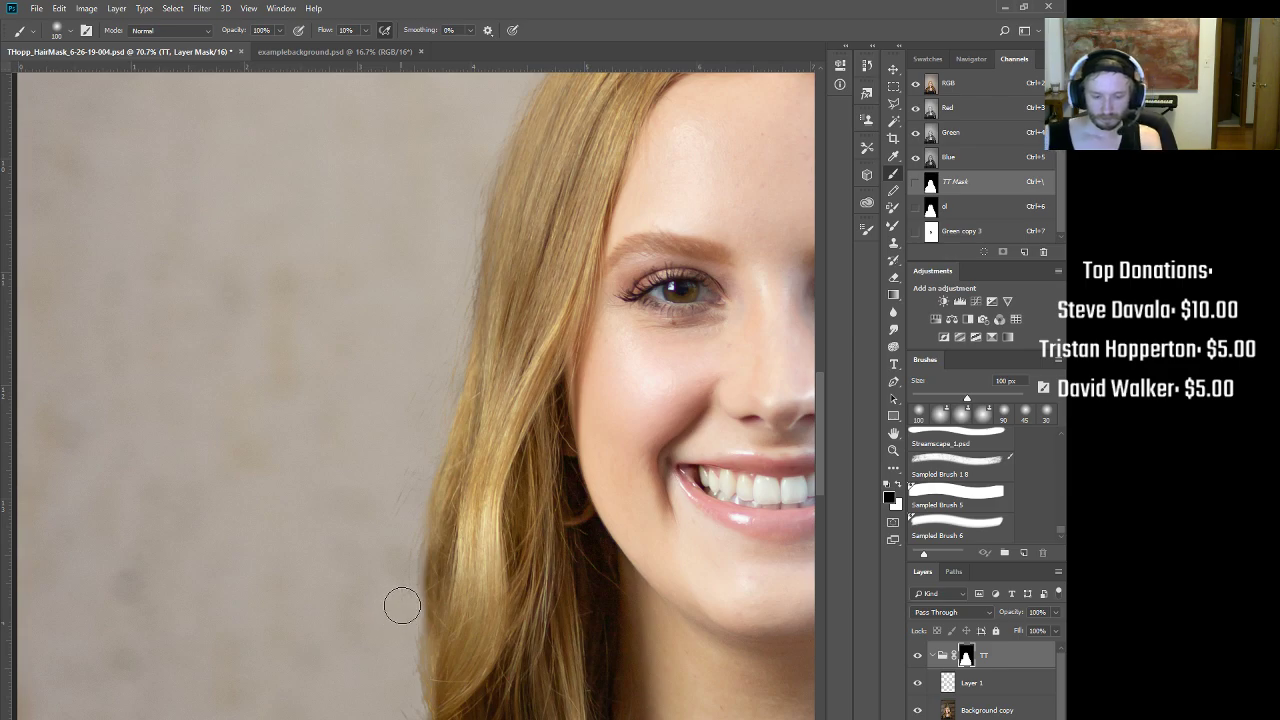
Step: Resize the mask brush to 70 px and move the view over to the right-side hair
key("bracketleft")
key("bracketleft")
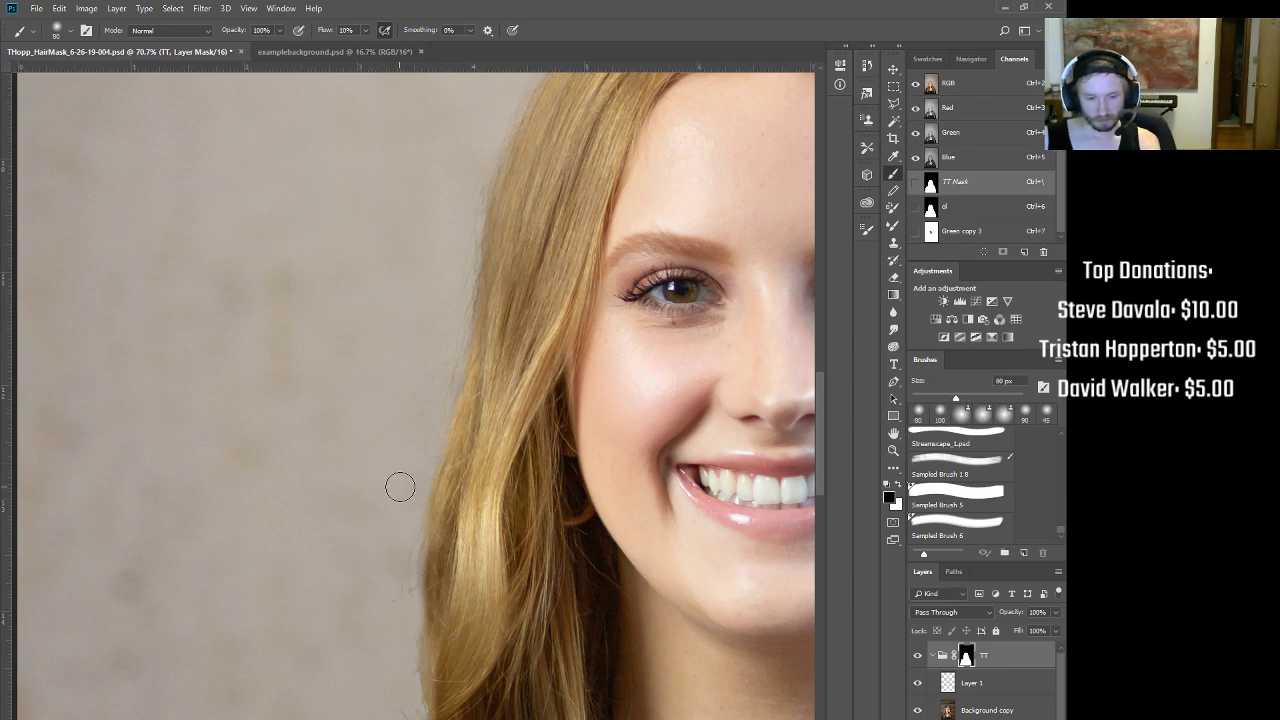
key("shift+0")
key("bracketright")
key("bracketright")
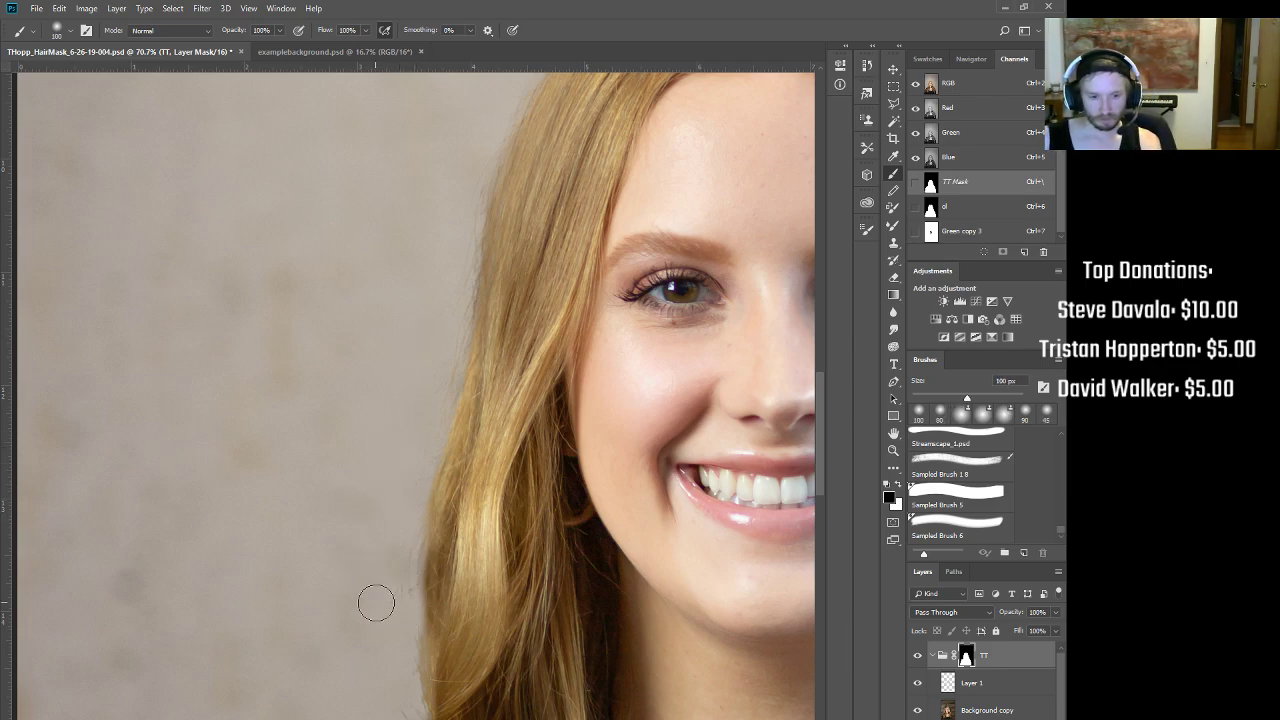
key("bracketleft")
key("bracketleft")
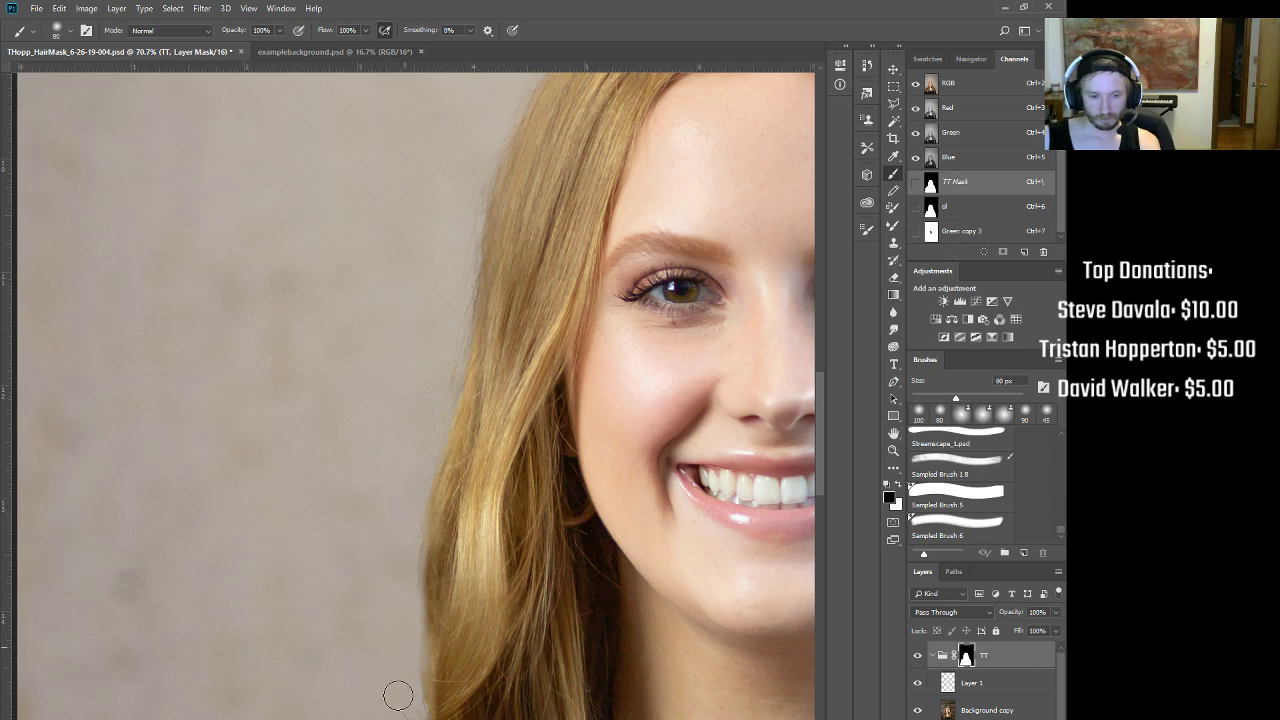
key("bracketleft")
left_click_drag(541, 590, 514, 716)
left_click_drag(515, 558, 254, 314)
mouse_move(655, 680)
left_mouse_down()
mouse_move(491, 543)
mouse_move(323, 460)
left_mouse_up()
left_click_drag(581, 416, 503, 432)
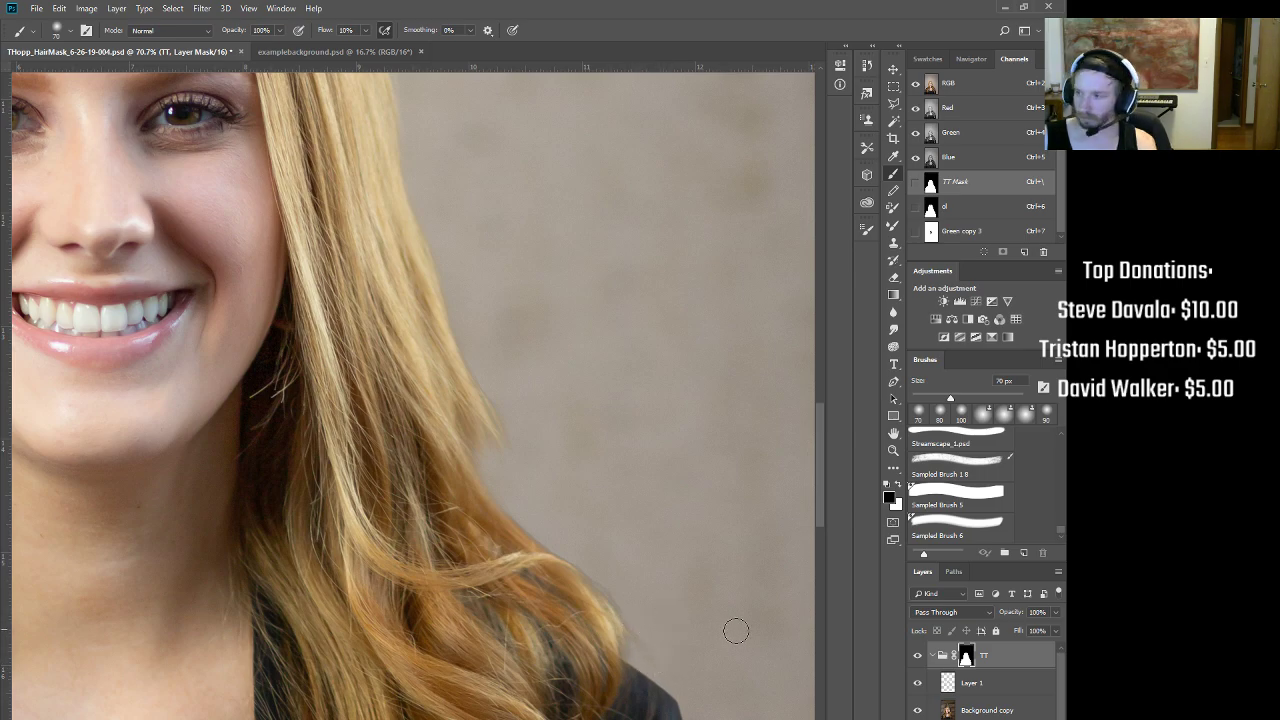
Step: Clone blond hair colour along the right hair edge on Layer 1, then zoom around to review it
key("s")
left_click(975, 683)
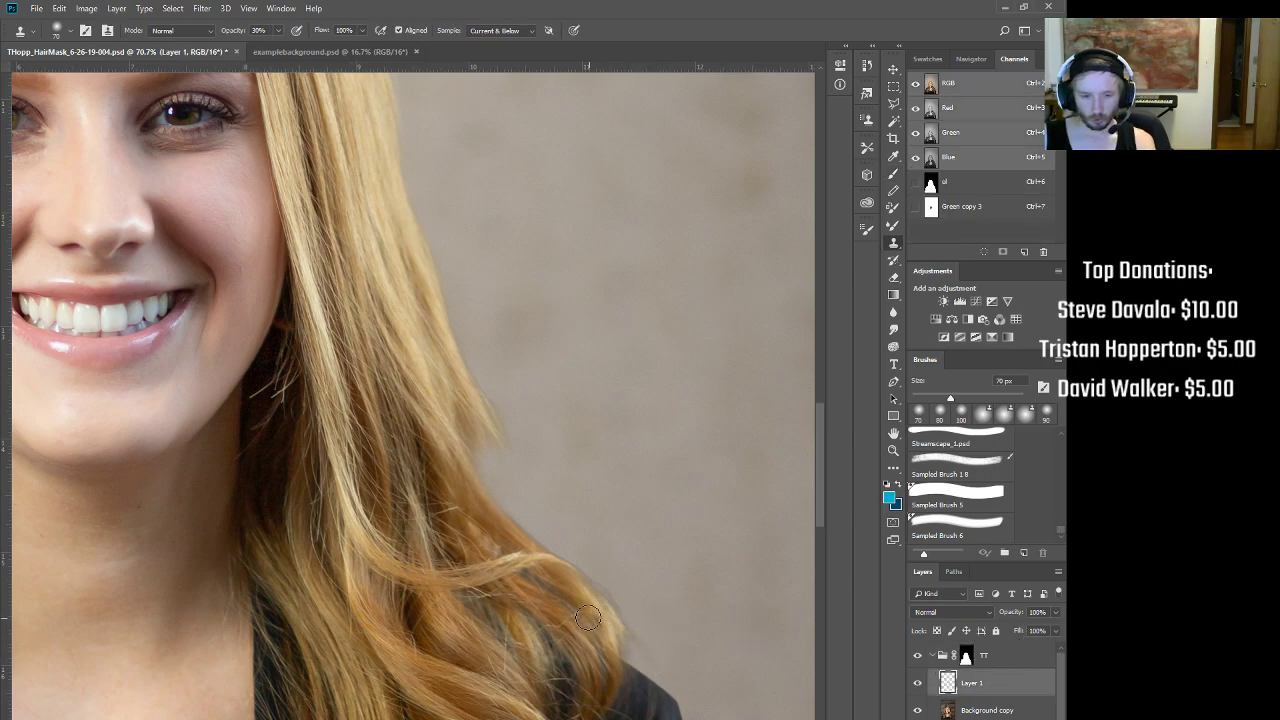
left_click(622, 628, "alt")
left_click_drag(632, 629, 649, 657)
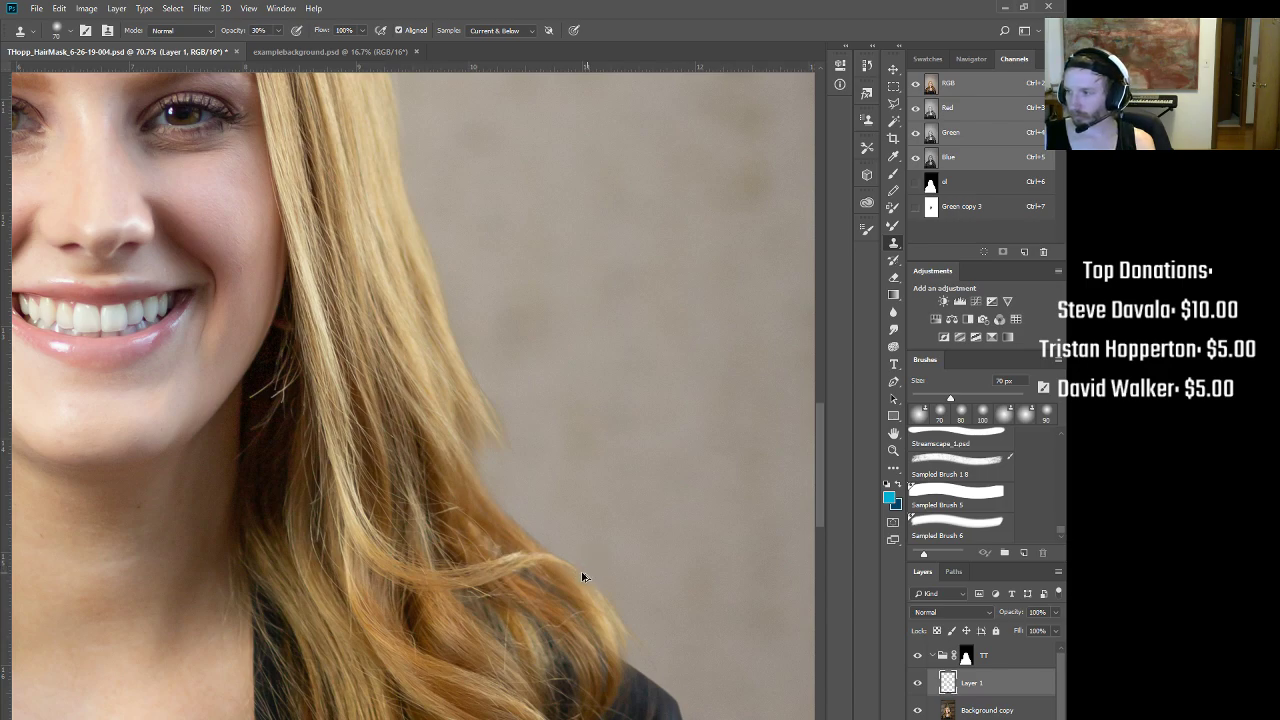
left_click_drag(503, 478, 465, 477)
left_click_drag(437, 541, 523, 400)
left_click_drag(505, 443, 481, 448)
left_click_drag(278, 551, 311, 525)
left_click_drag(286, 555, 367, 642)
left_click_drag(525, 512, 398, 660)
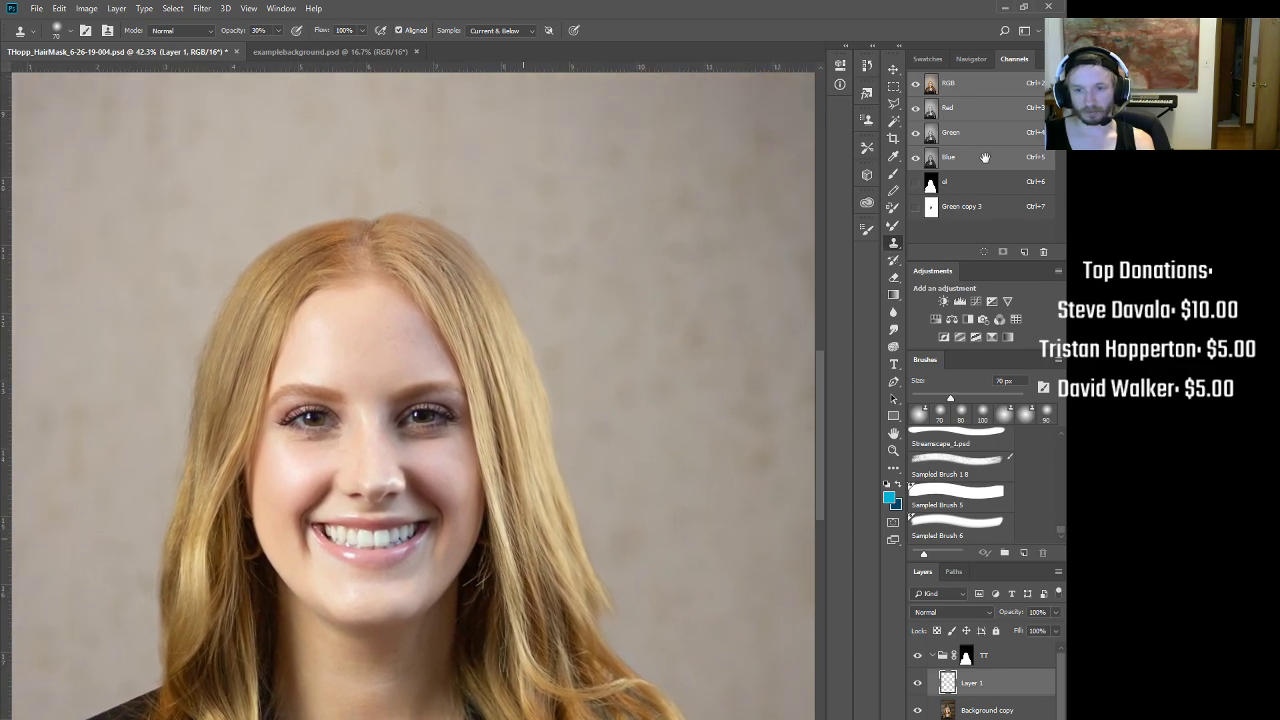
left_click(984, 158)
left_click(970, 186)
left_click(972, 210)
left_click(970, 185)
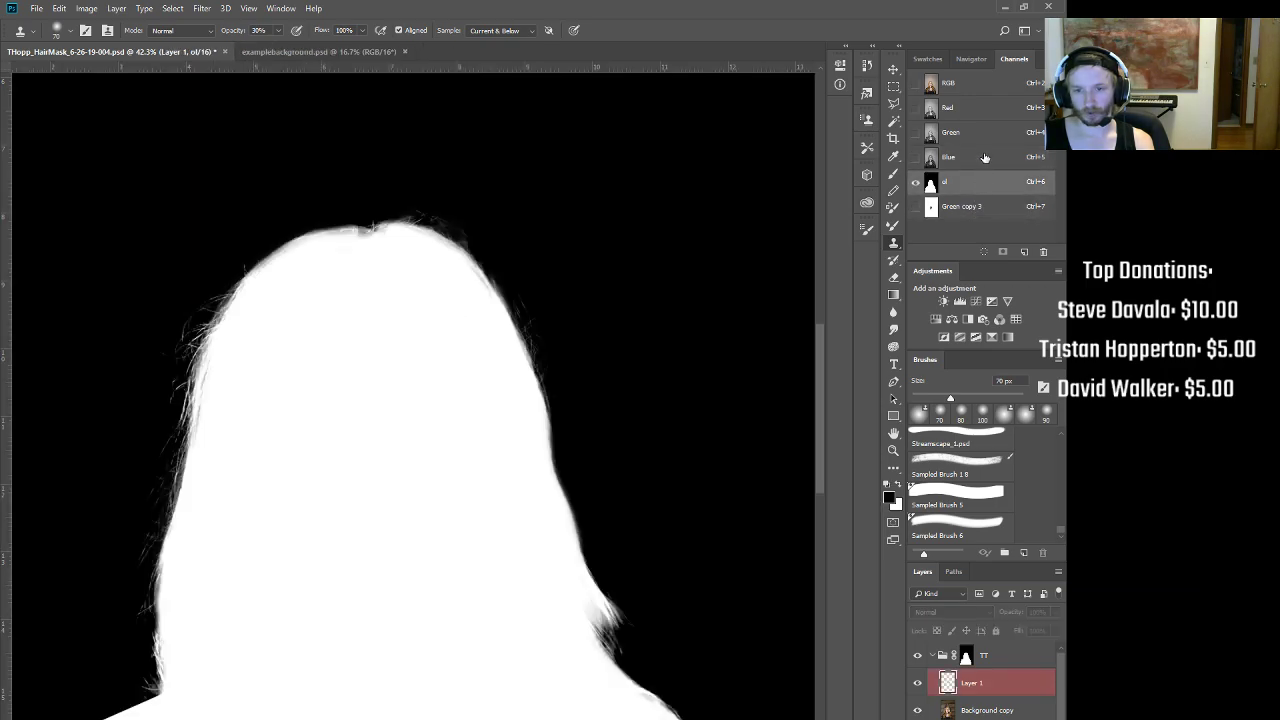
left_click(976, 158)
left_click(983, 134)
left_click(978, 110)
left_click(975, 135)
left_click(969, 159)
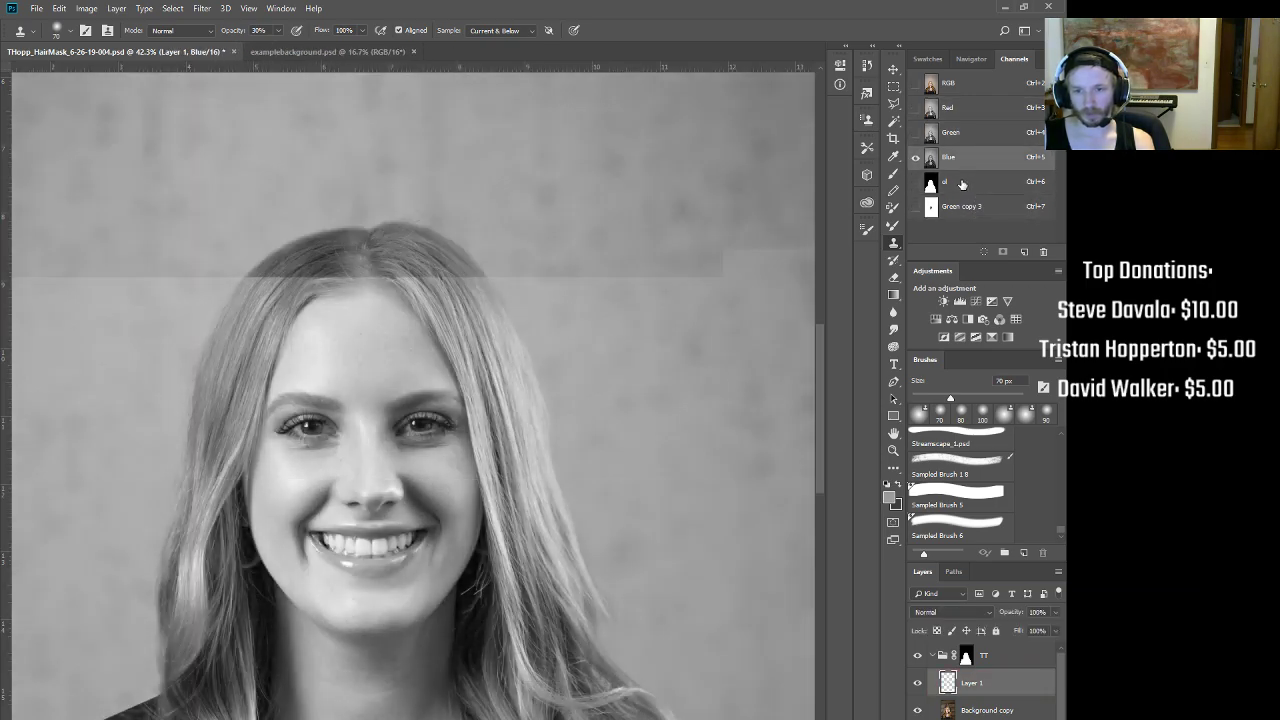
left_click(963, 185)
scroll(336, 494, "down", 3)
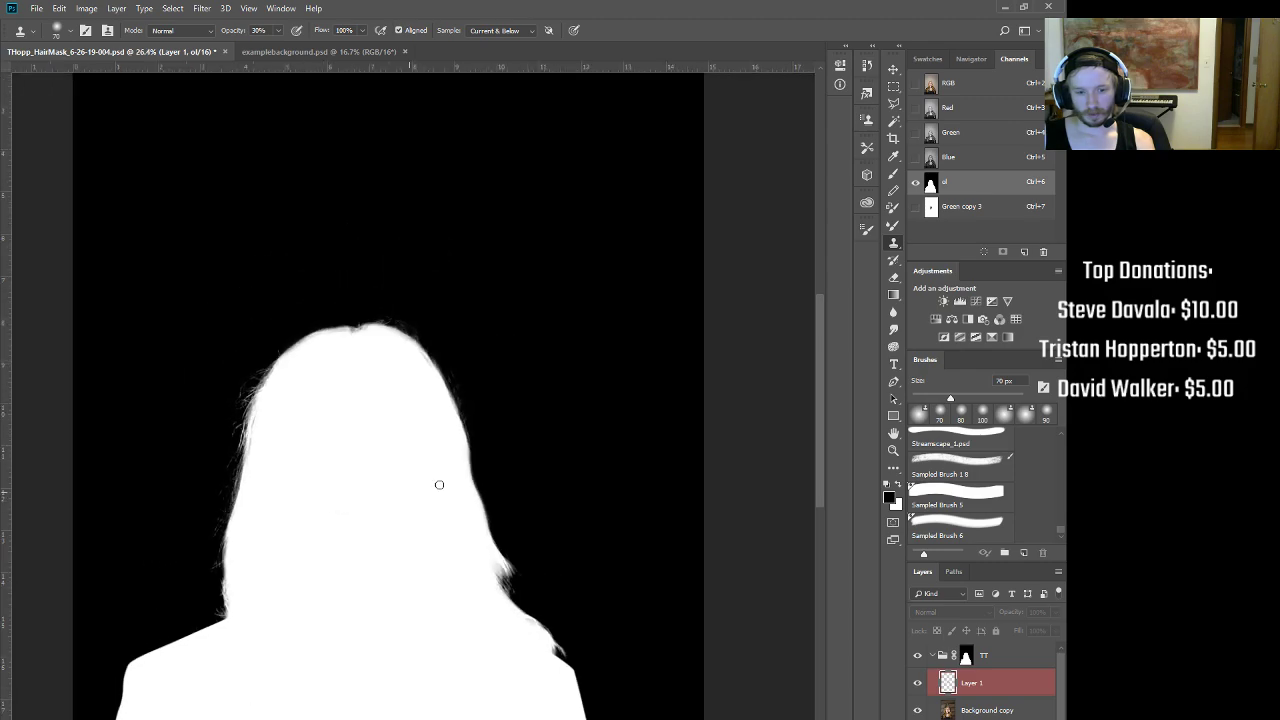
left_click(957, 212)
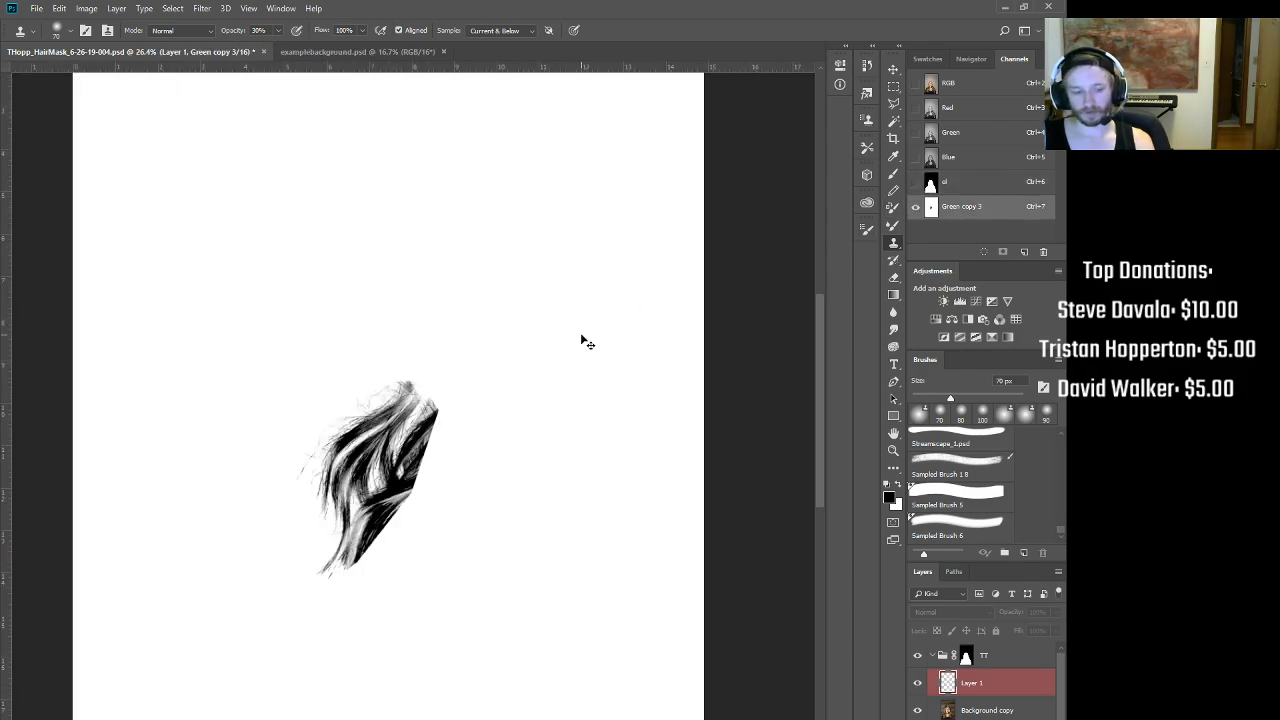
key("ctrl+2")
left_click_drag(578, 480, 546, 591)
Step: Toggle the TT group to check the backdrop, then clone away a small light spot on Layer 2
left_click_drag(467, 390, 556, 551)
scroll(409, 434, "up", 5)
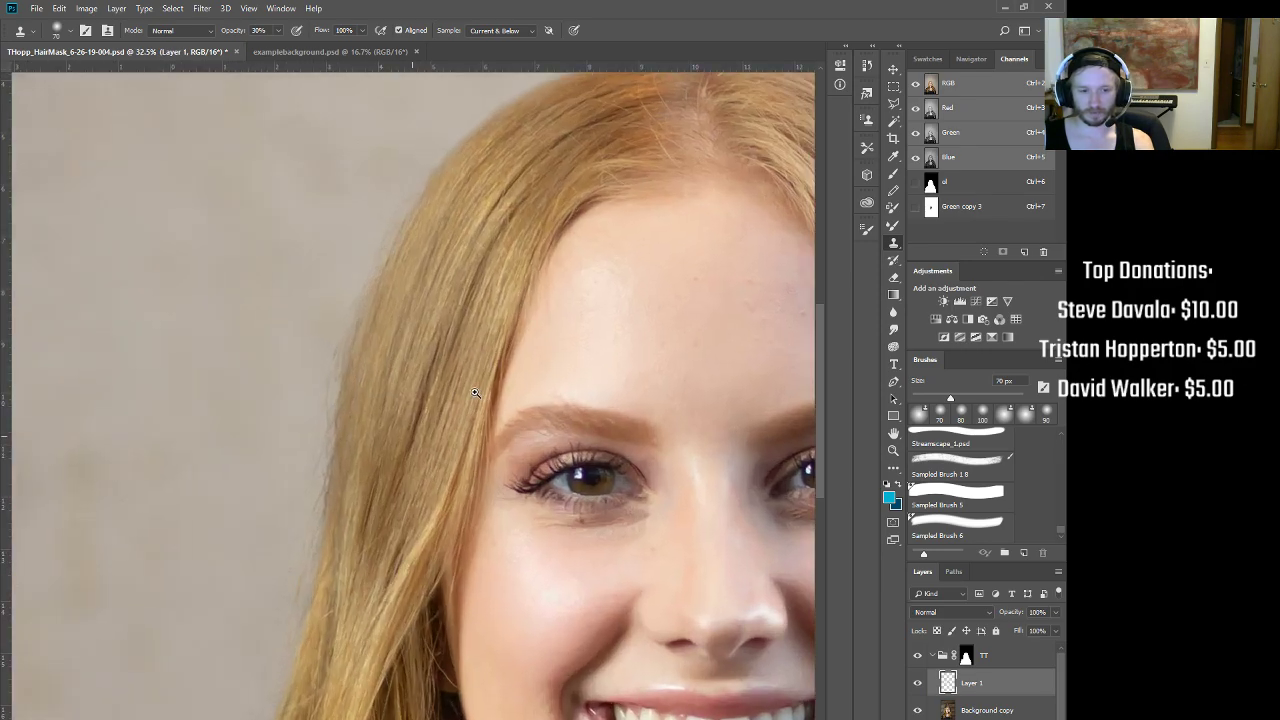
left_click_drag(386, 640, 467, 496)
scroll(466, 495, "up", 2)
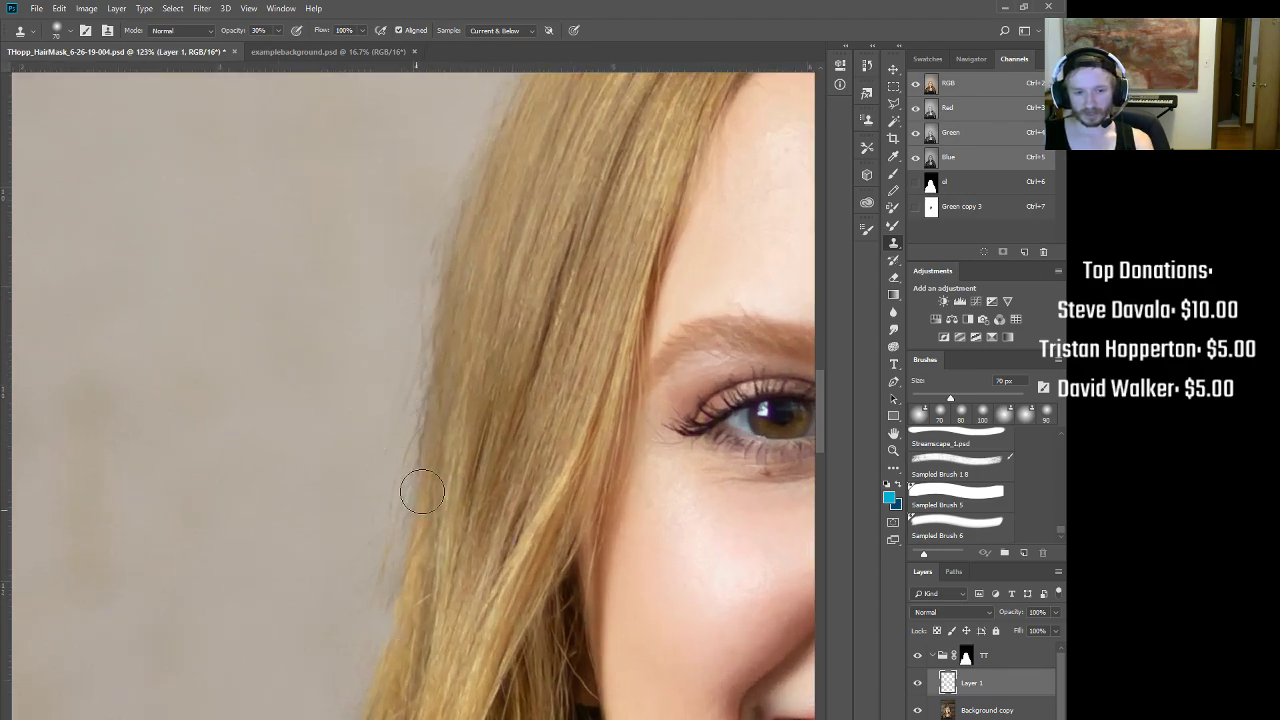
left_click(918, 656)
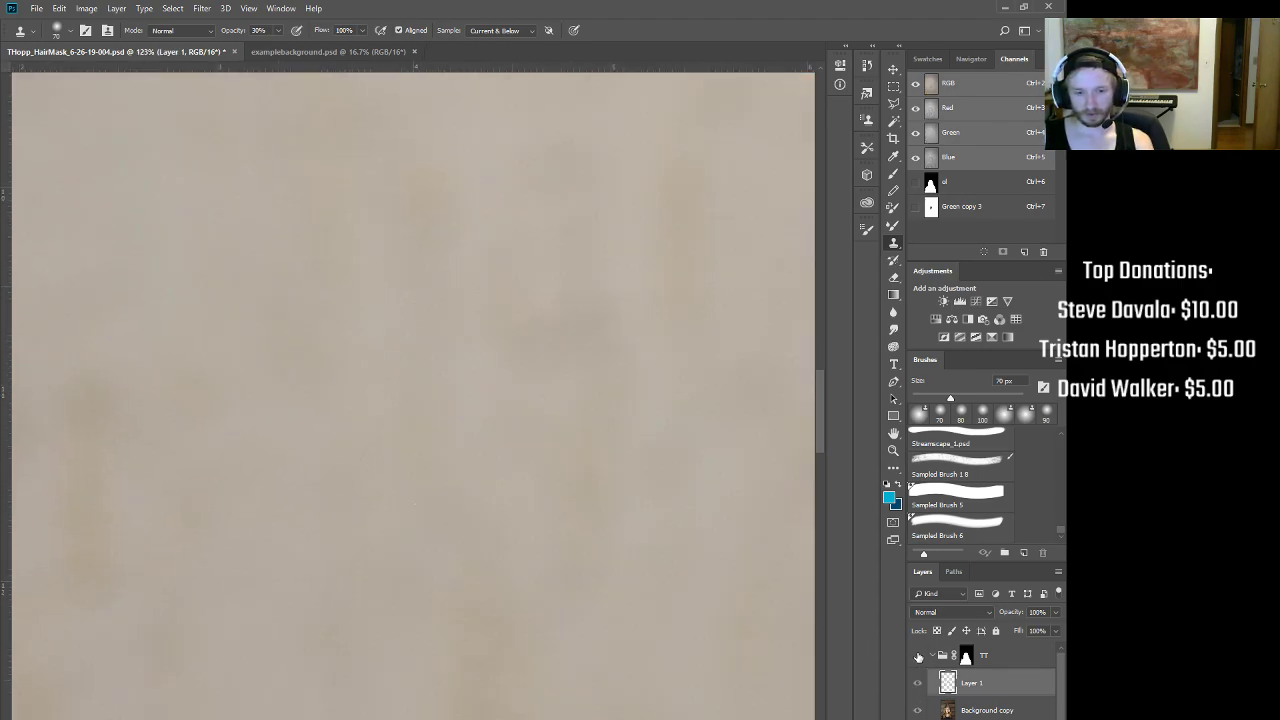
left_click(918, 656)
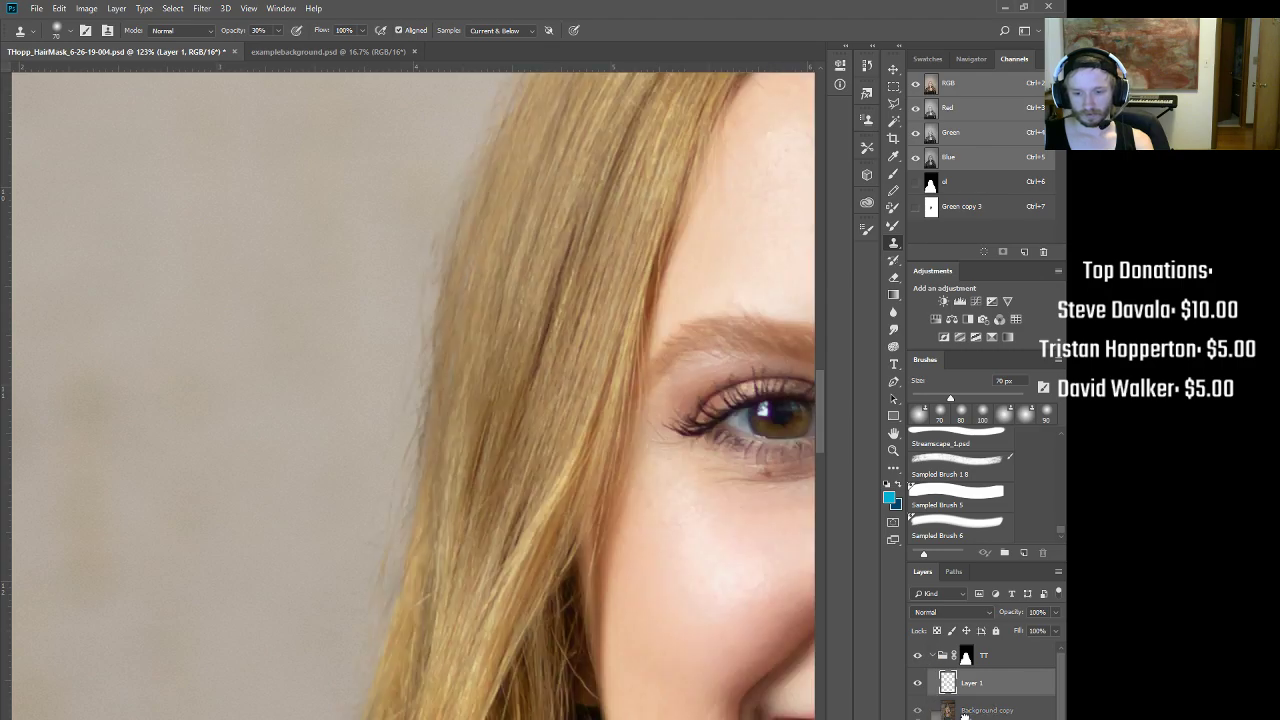
left_click(968, 719)
left_click_drag(548, 402, 506, 402)
left_click(506, 408)
Step: Back on Layer 1, clone away the stray bump along the hair edge beside the face
left_click_drag(590, 276, 428, 367)
left_click_drag(714, 474, 598, 402)
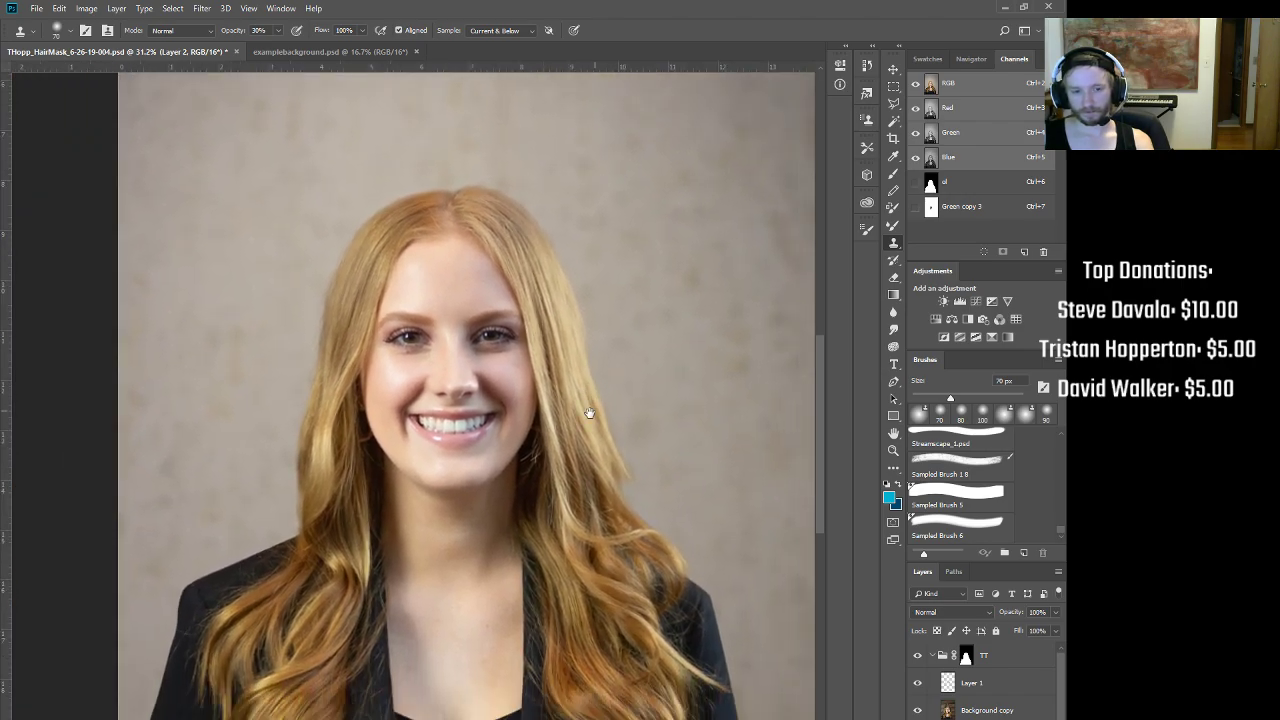
left_click_drag(286, 293, 368, 300)
left_click(959, 679)
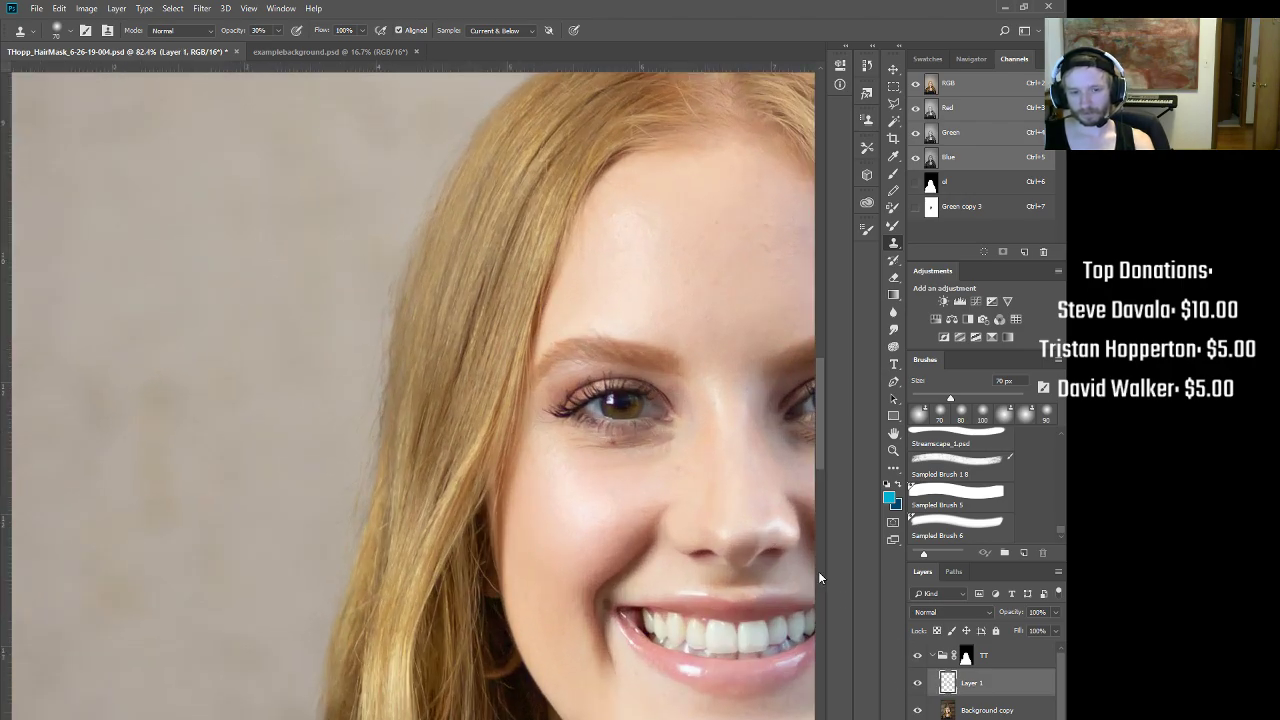
left_click_drag(407, 243, 412, 226)
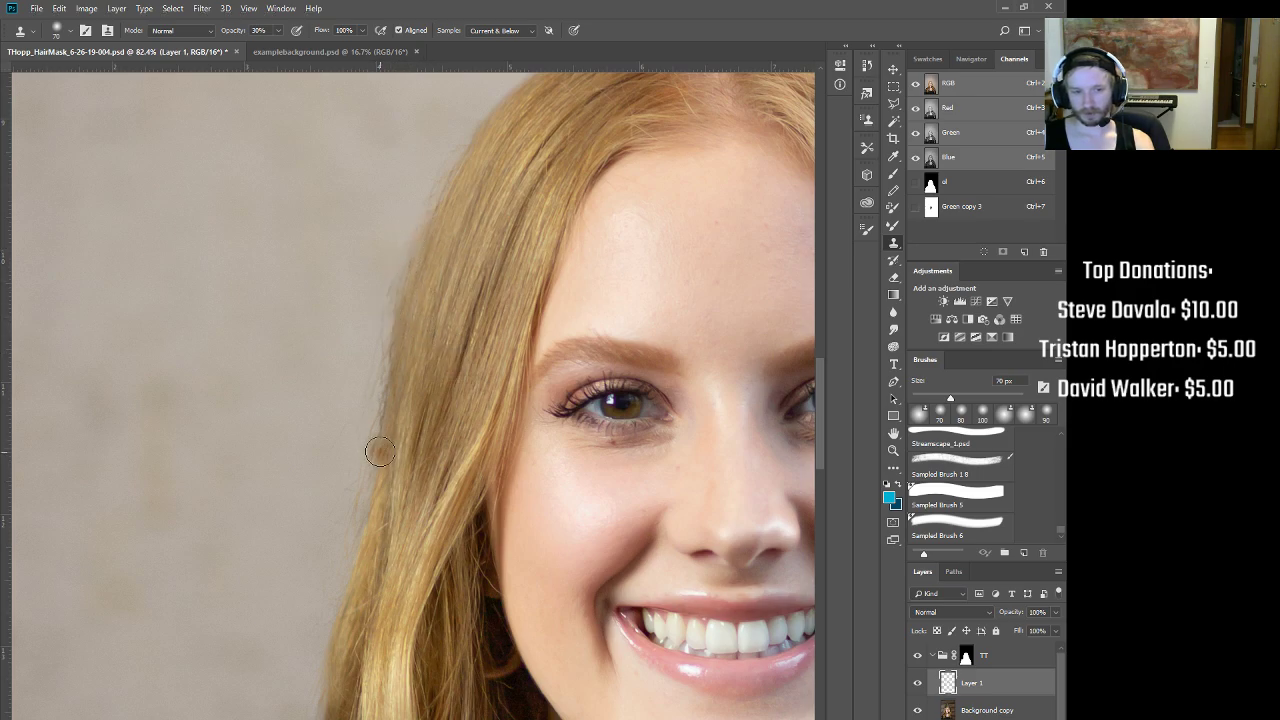
left_click_drag(387, 420, 384, 410)
Step: Zoom out to review the whole portrait and torso, then frame the face again
left_click_drag(545, 279, 485, 292)
left_click_drag(698, 376, 641, 403)
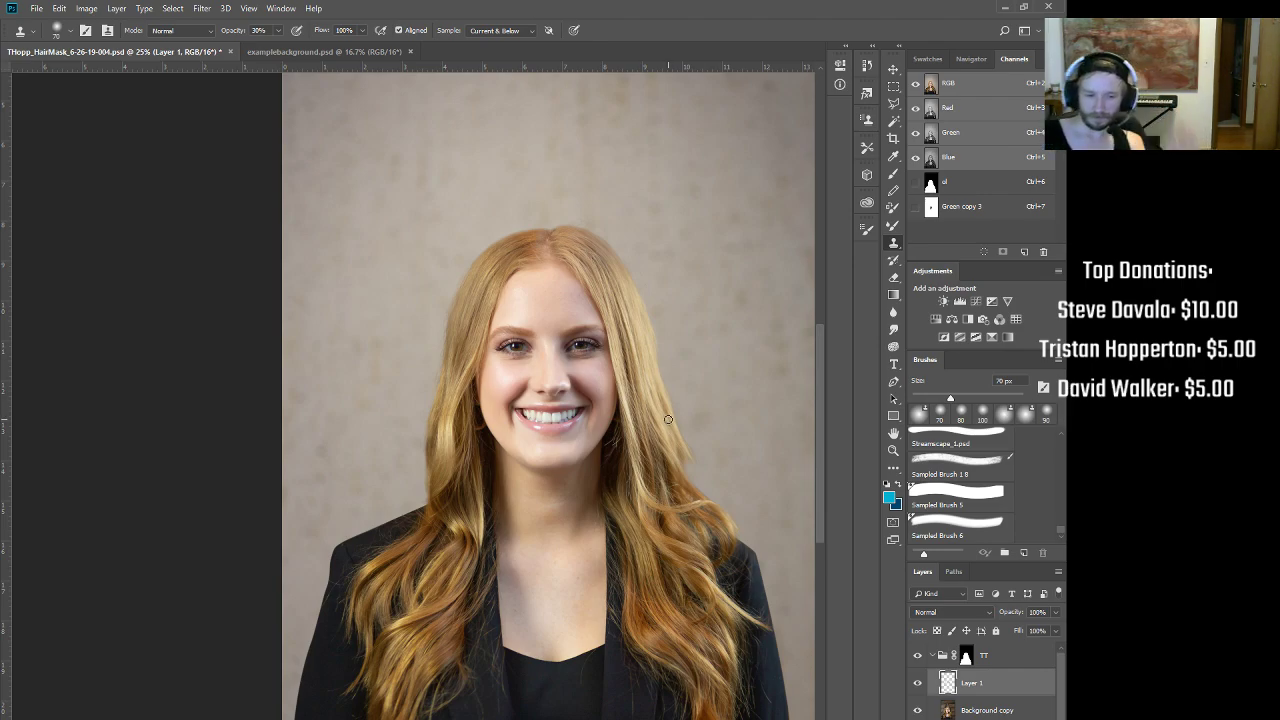
left_click_drag(543, 297, 549, 401)
left_click_drag(589, 322, 548, 330)
left_click_drag(604, 455, 440, 195)
left_click_drag(589, 417, 580, 348)
left_click_drag(608, 464, 604, 578)
left_click_drag(569, 445, 653, 491)
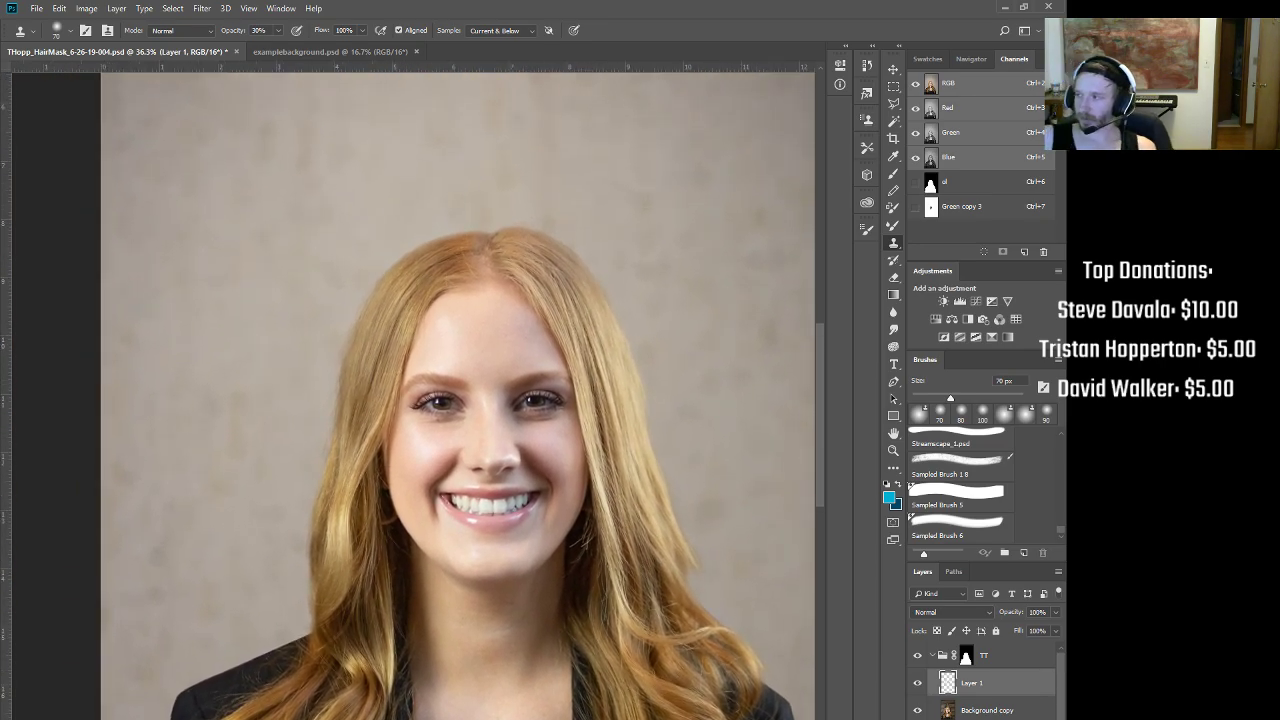